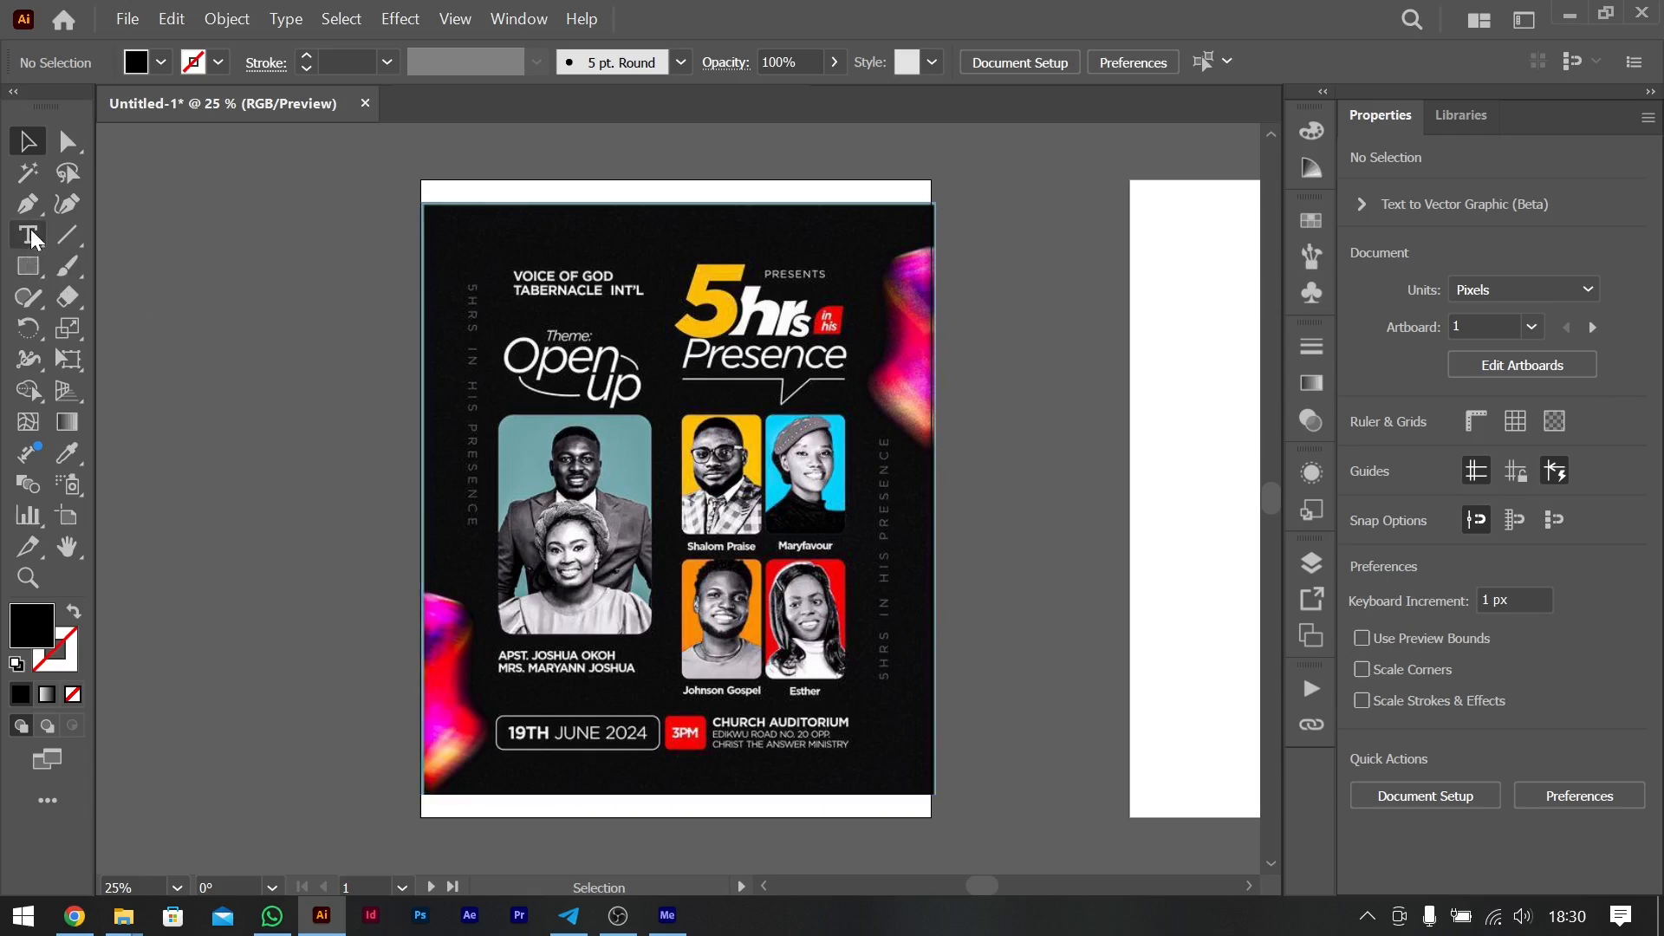
- Set up the Pencil tool with a white 8 pt stroke for annotating the flyer
left_click(32, 299)
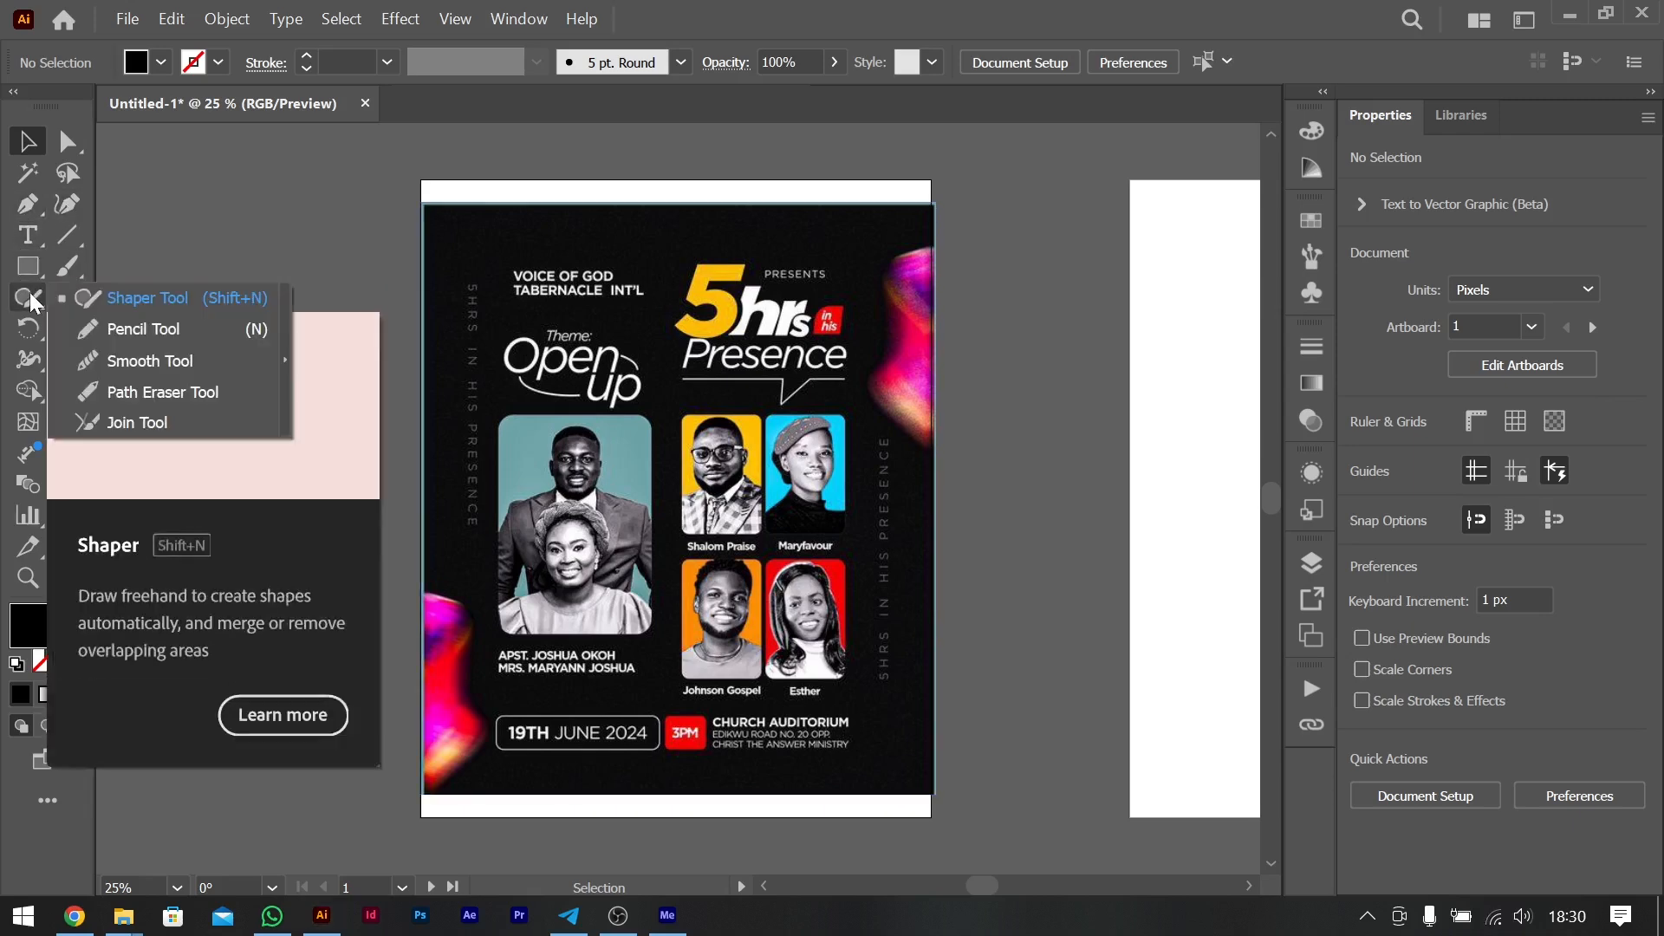
left_click(130, 329)
mouse_move(286, 472)
left_mouse_down()
mouse_move(908, 516)
mouse_move(1155, 464)
left_mouse_up()
key("ctrl+z")
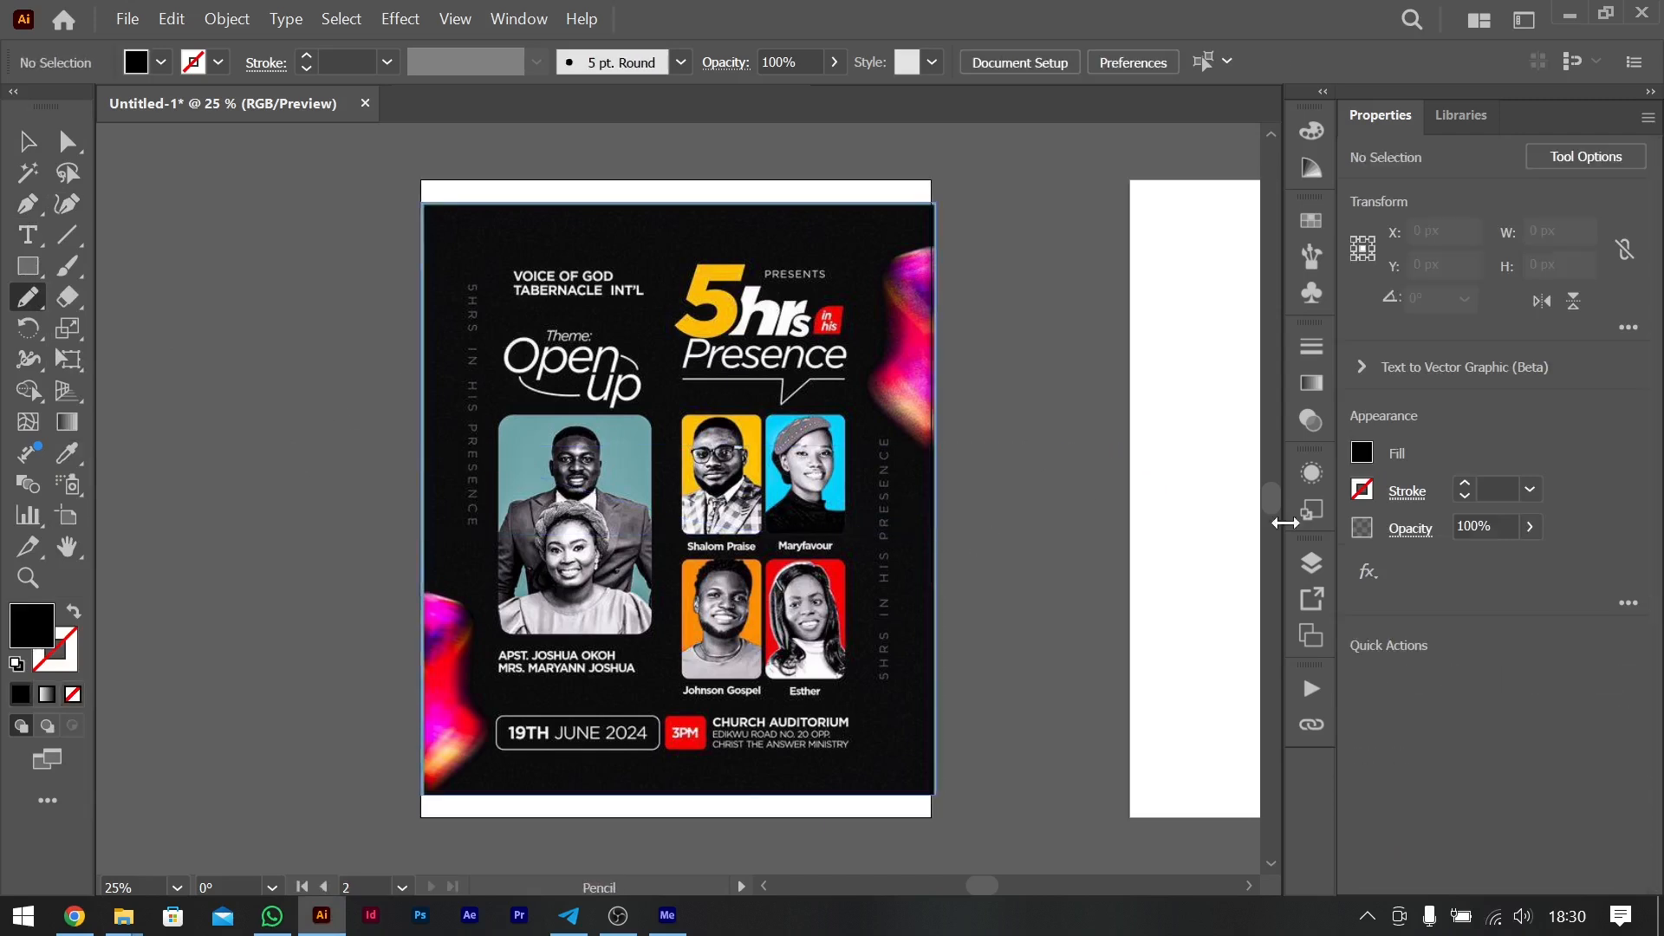
left_click(1464, 483)
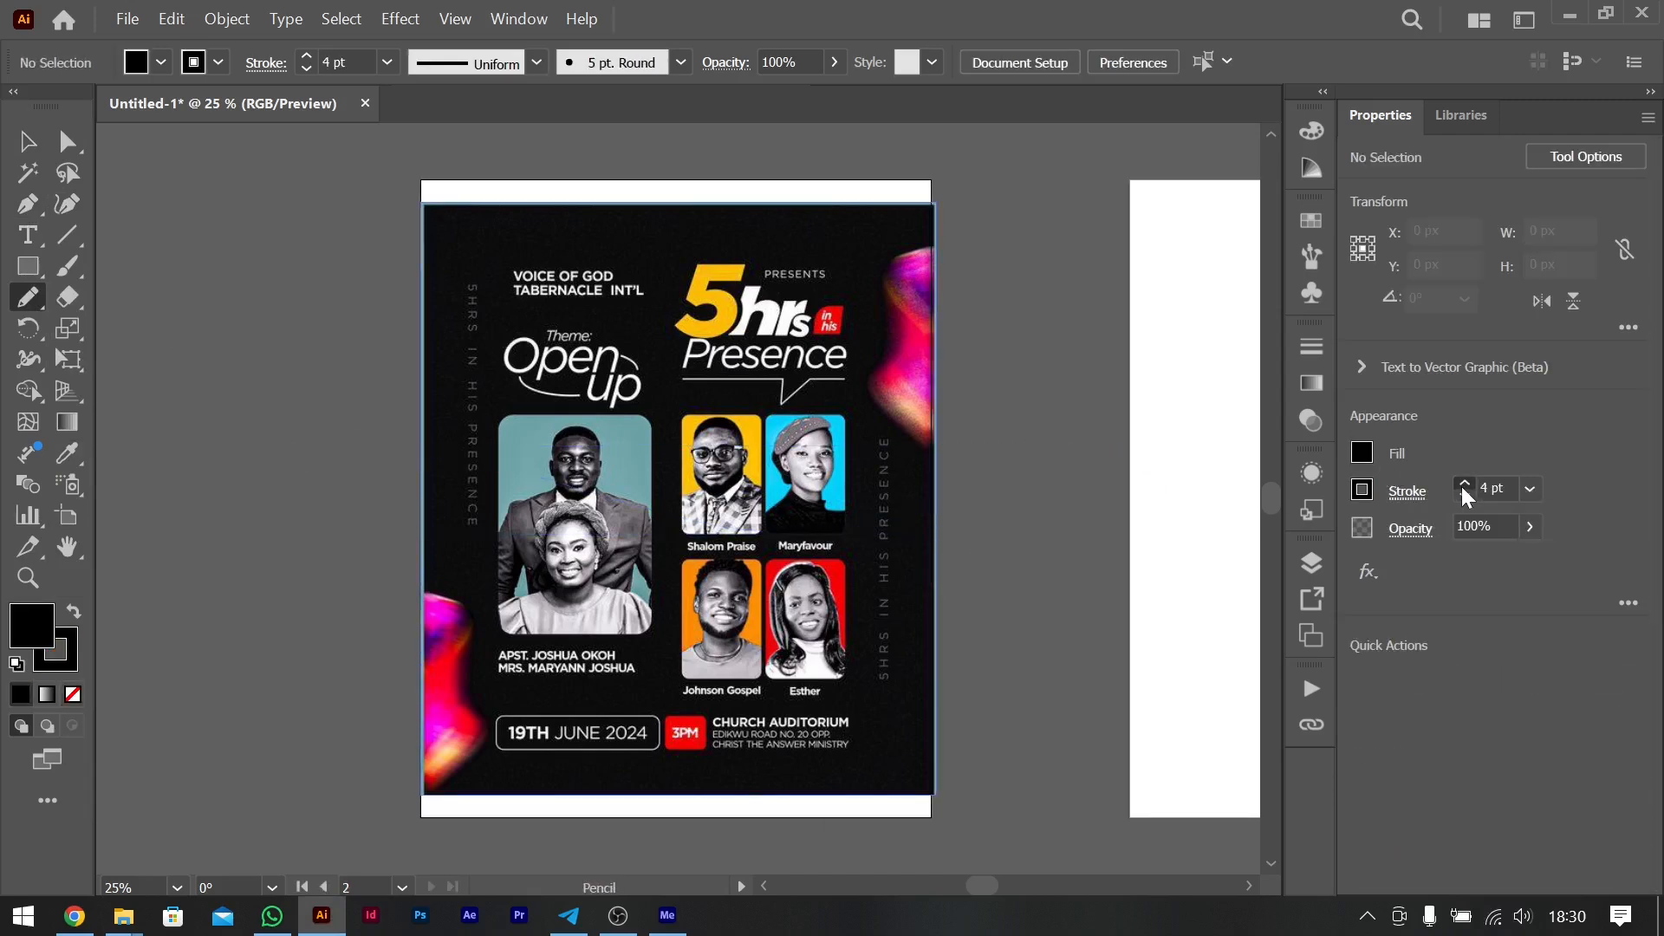
left_click(1361, 490)
left_click(1105, 593)
mouse_move(333, 585)
left_mouse_down()
mouse_move(375, 520)
mouse_move(974, 409)
left_mouse_up()
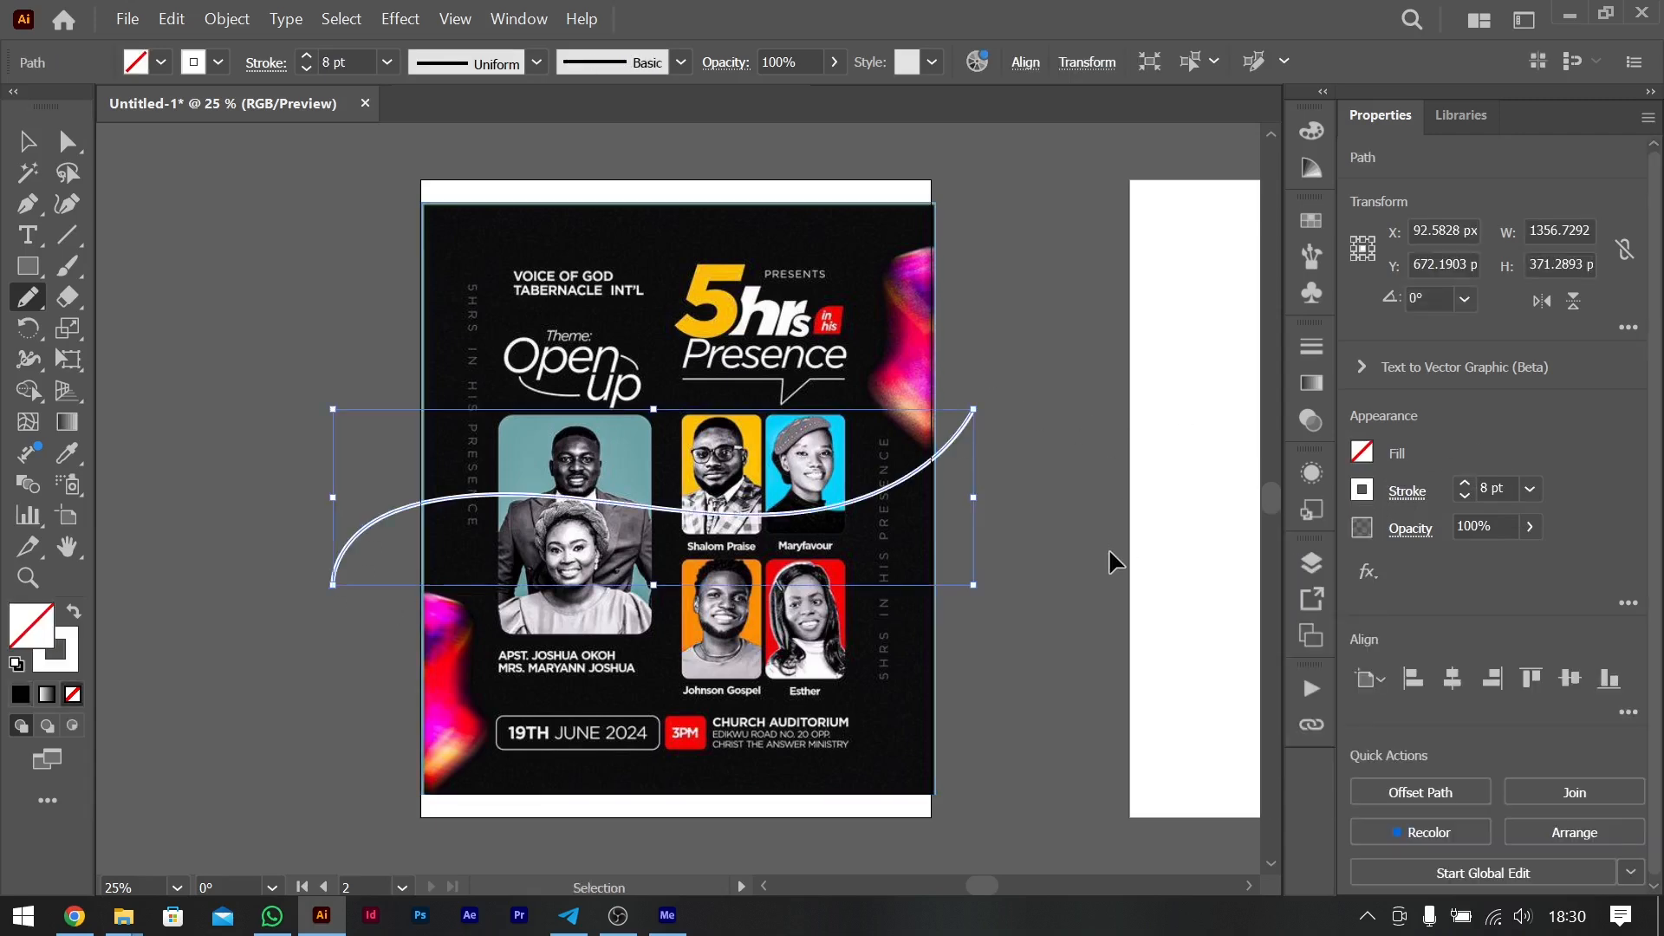
key("ctrl+z")
mouse_move(332, 411)
left_mouse_down()
mouse_move(813, 493)
mouse_move(959, 405)
left_mouse_up()
key("ctrl+z")
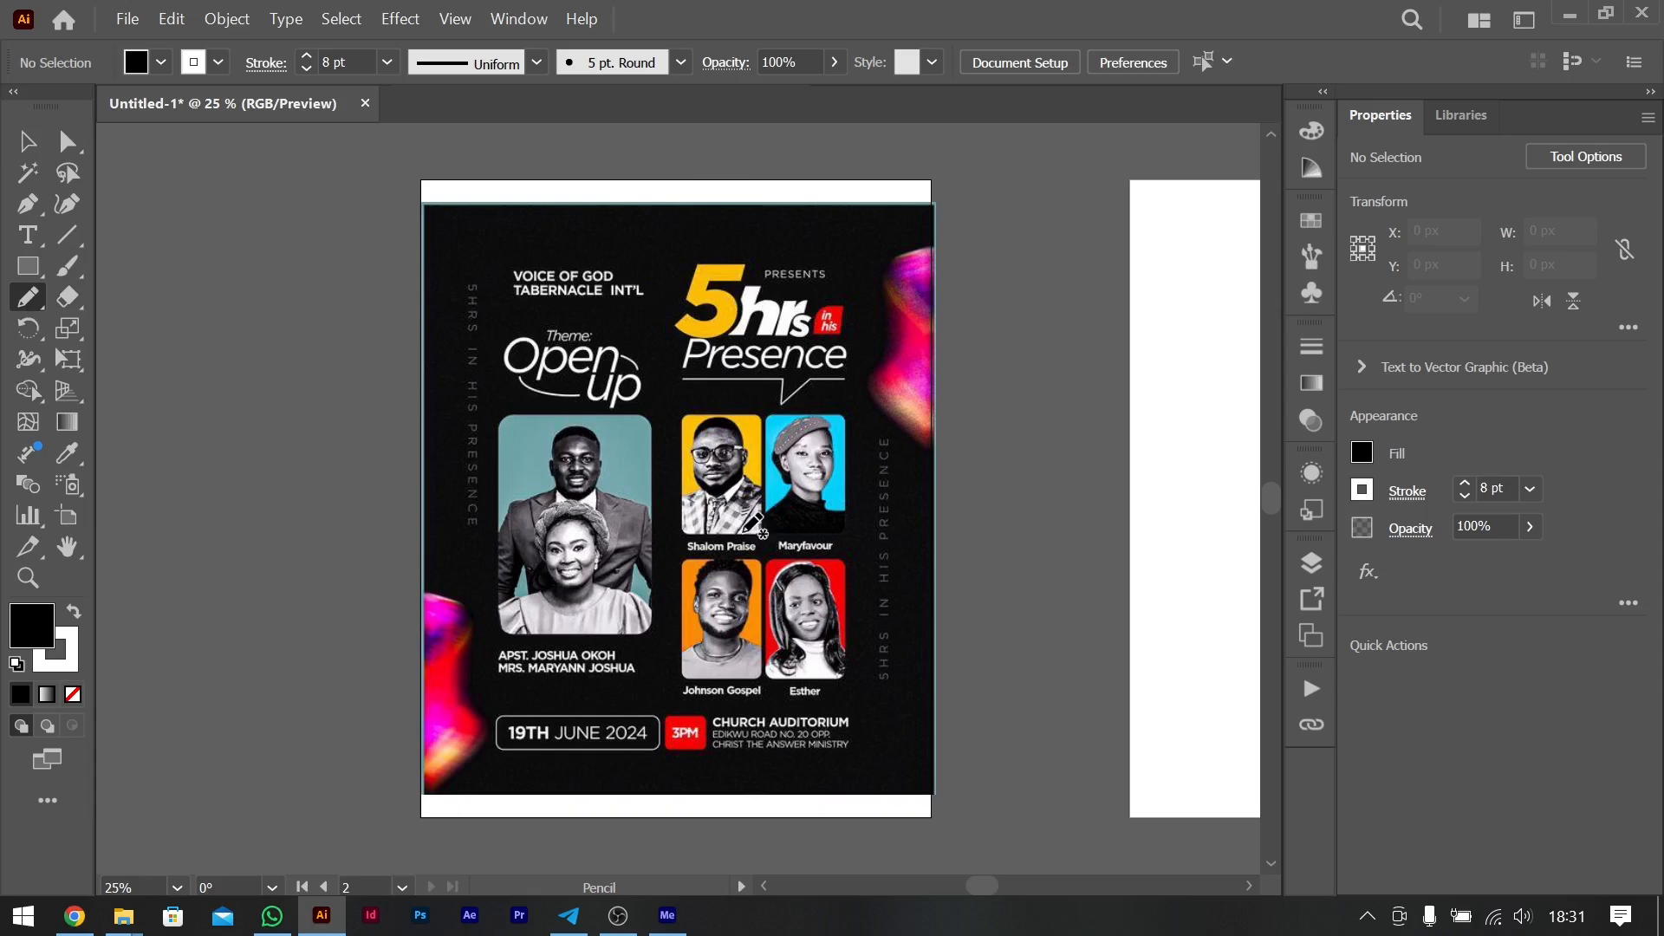
- Circle the 5hrs title, the theme text, the couple photo and the four guest portraits with freehand pencil loops
mouse_move(880, 263)
left_mouse_down()
mouse_move(705, 227)
mouse_move(663, 315)
mouse_move(826, 393)
mouse_move(911, 282)
mouse_move(801, 206)
left_mouse_up()
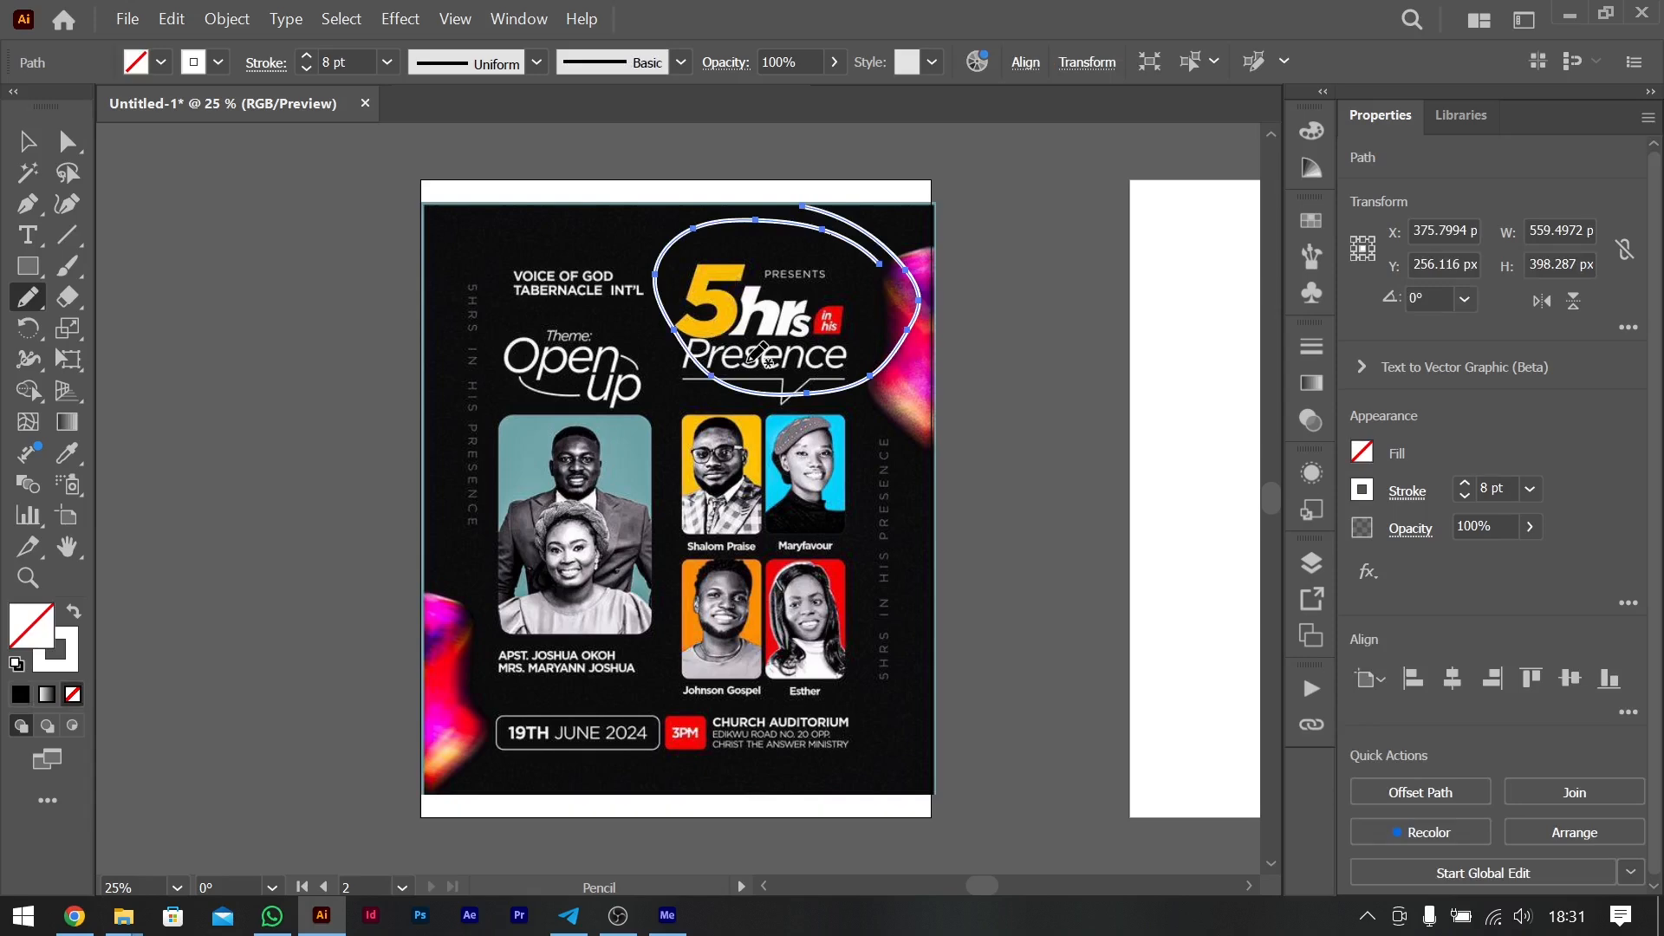
mouse_move(561, 402)
left_mouse_down()
mouse_move(490, 392)
mouse_move(414, 495)
mouse_move(621, 682)
mouse_move(689, 523)
mouse_move(549, 379)
mouse_move(439, 412)
left_mouse_up()
mouse_move(567, 286)
left_mouse_down()
mouse_move(508, 313)
mouse_move(670, 408)
mouse_move(590, 299)
left_mouse_up()
mouse_move(771, 374)
left_mouse_down()
mouse_move(675, 423)
mouse_move(678, 619)
mouse_move(778, 665)
mouse_move(883, 597)
mouse_move(833, 414)
mouse_move(771, 374)
left_mouse_up()
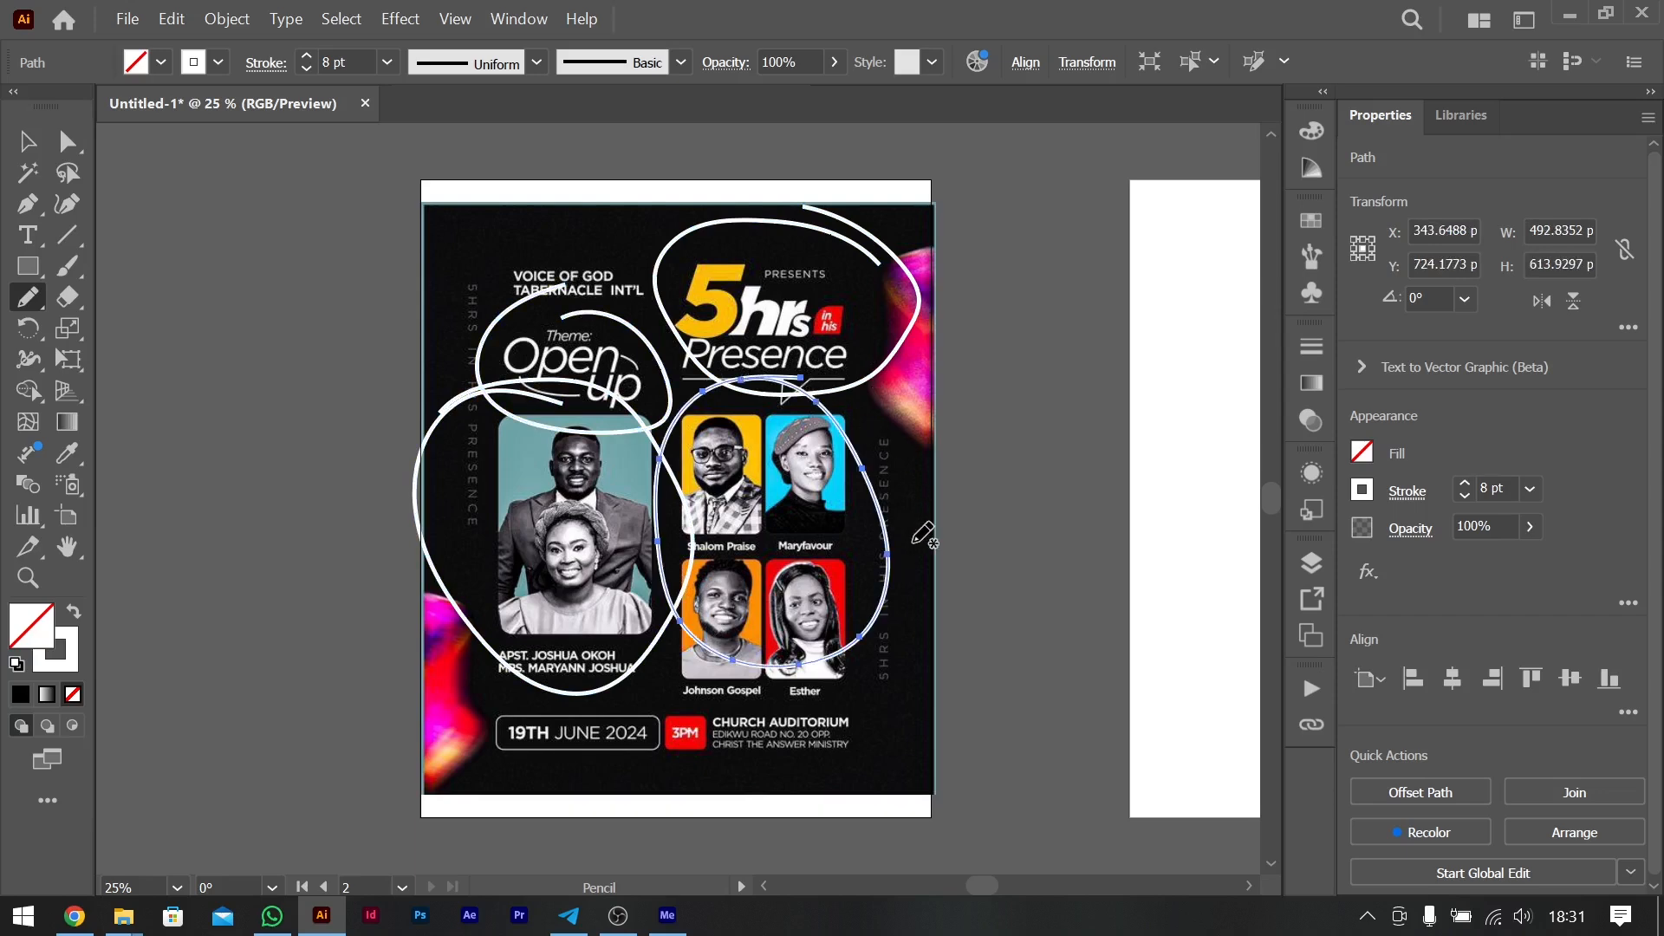
- Undo the loop around the four guest portraits and try new loops around the same area
key("ctrl+z")
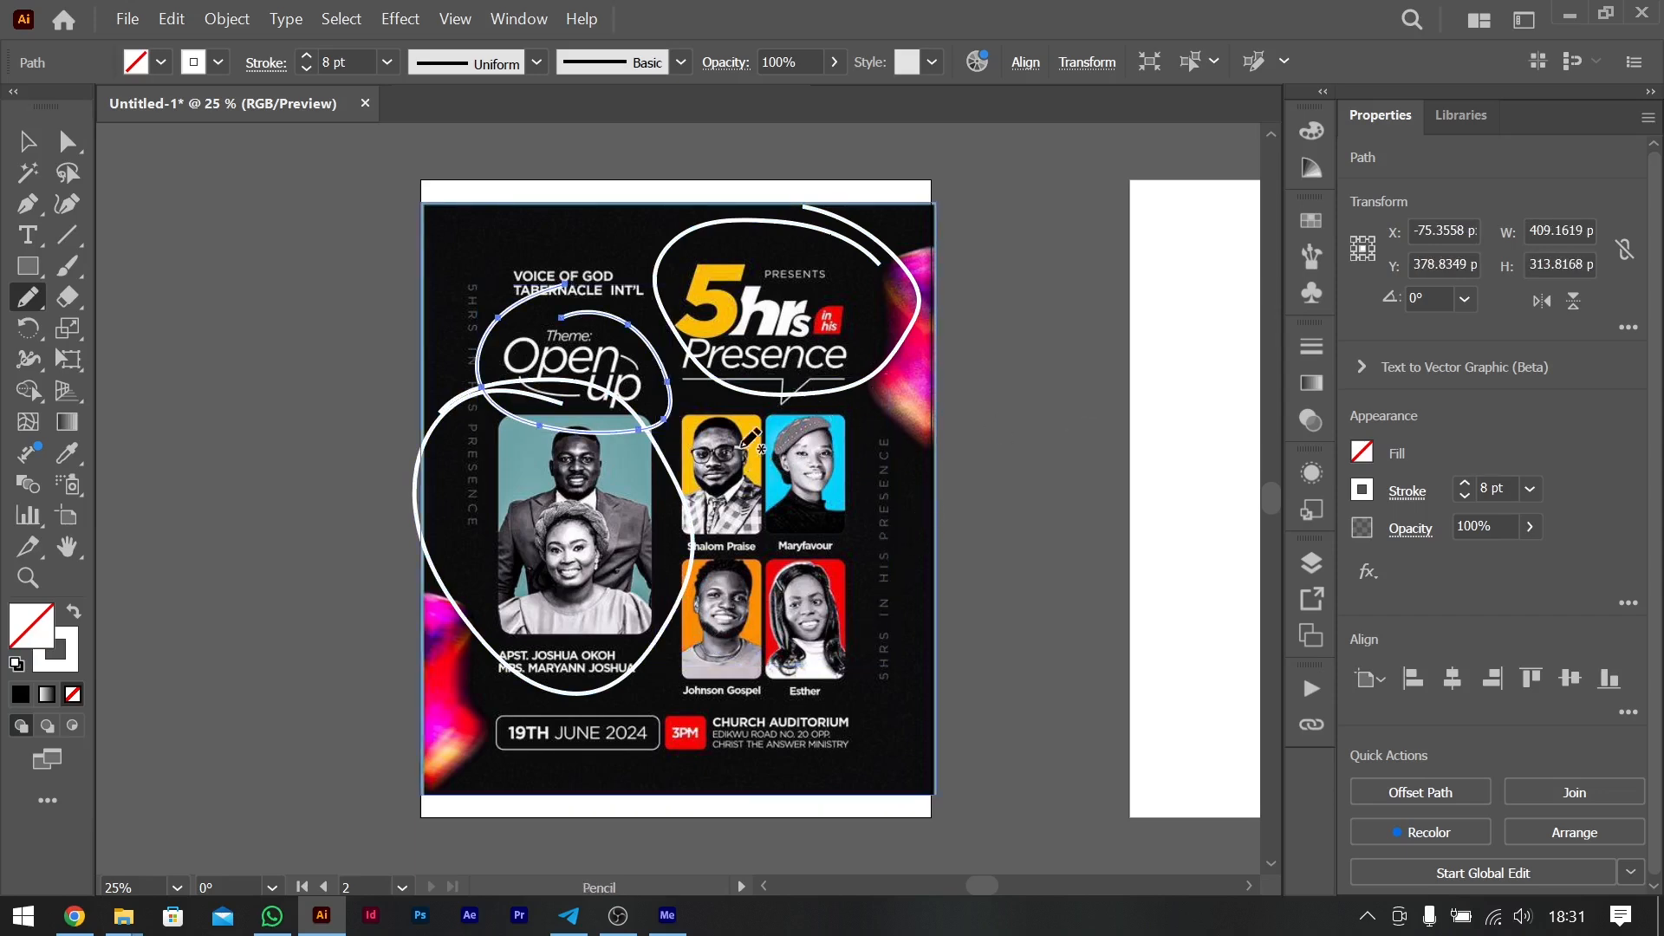
mouse_move(767, 404)
left_mouse_down()
mouse_move(753, 536)
mouse_move(665, 516)
mouse_move(694, 417)
mouse_move(766, 405)
left_mouse_up()
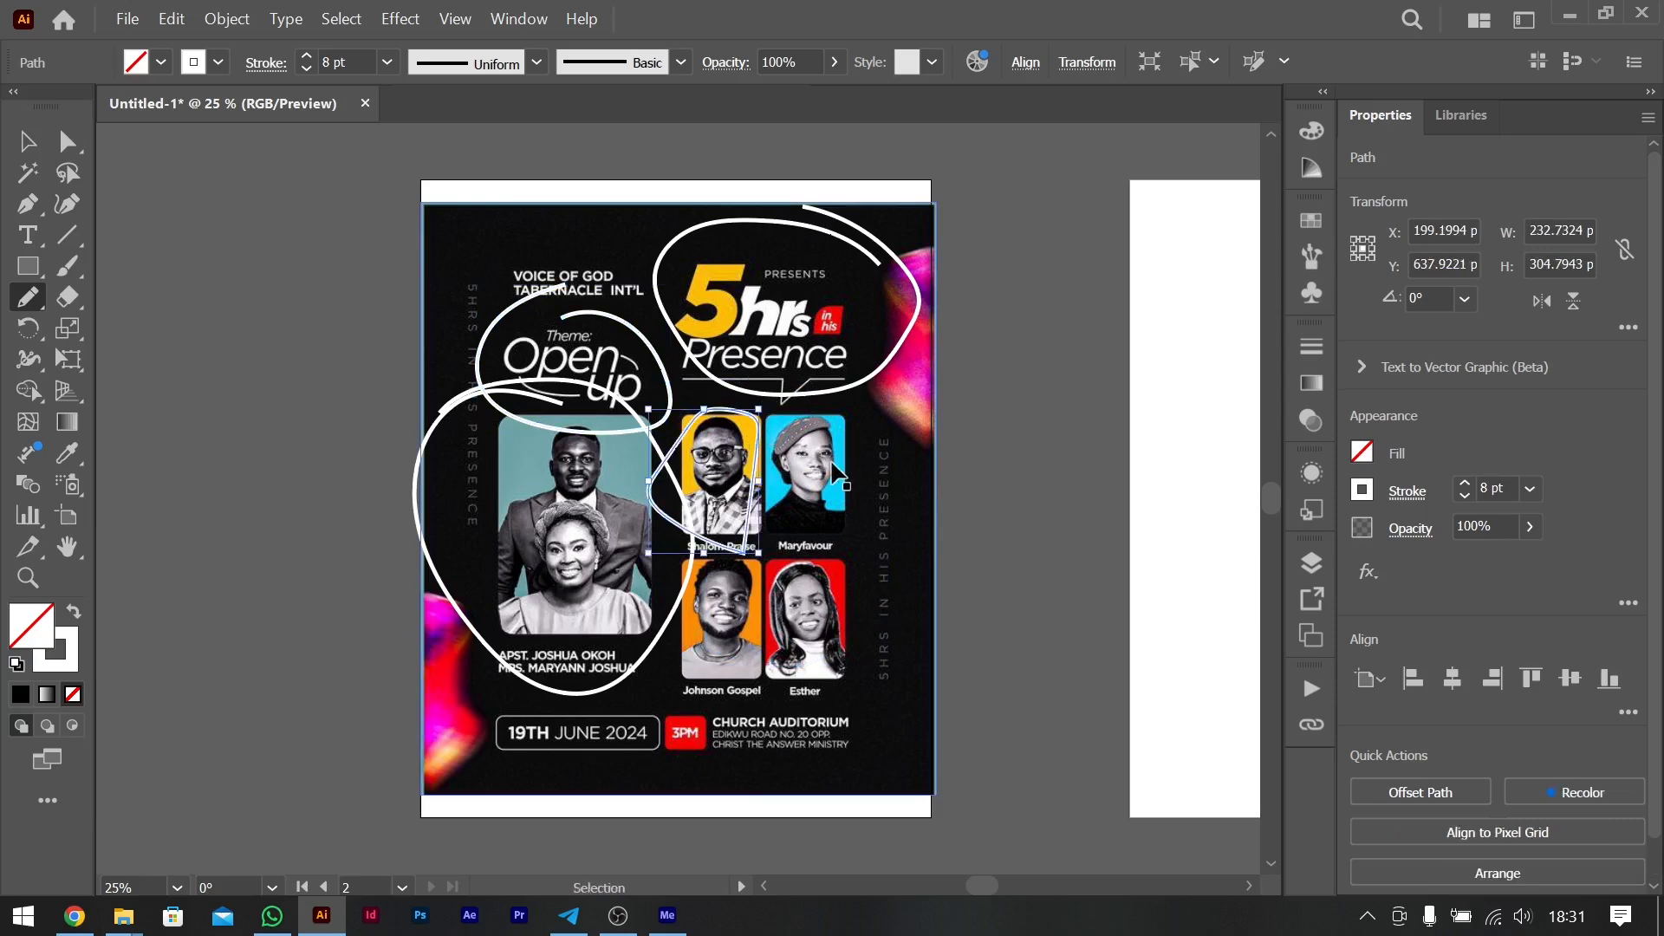
key("ctrl+z")
mouse_move(683, 400)
left_mouse_down()
mouse_move(931, 412)
mouse_move(944, 697)
mouse_move(685, 710)
mouse_move(683, 407)
left_mouse_up()
key("ctrl+z")
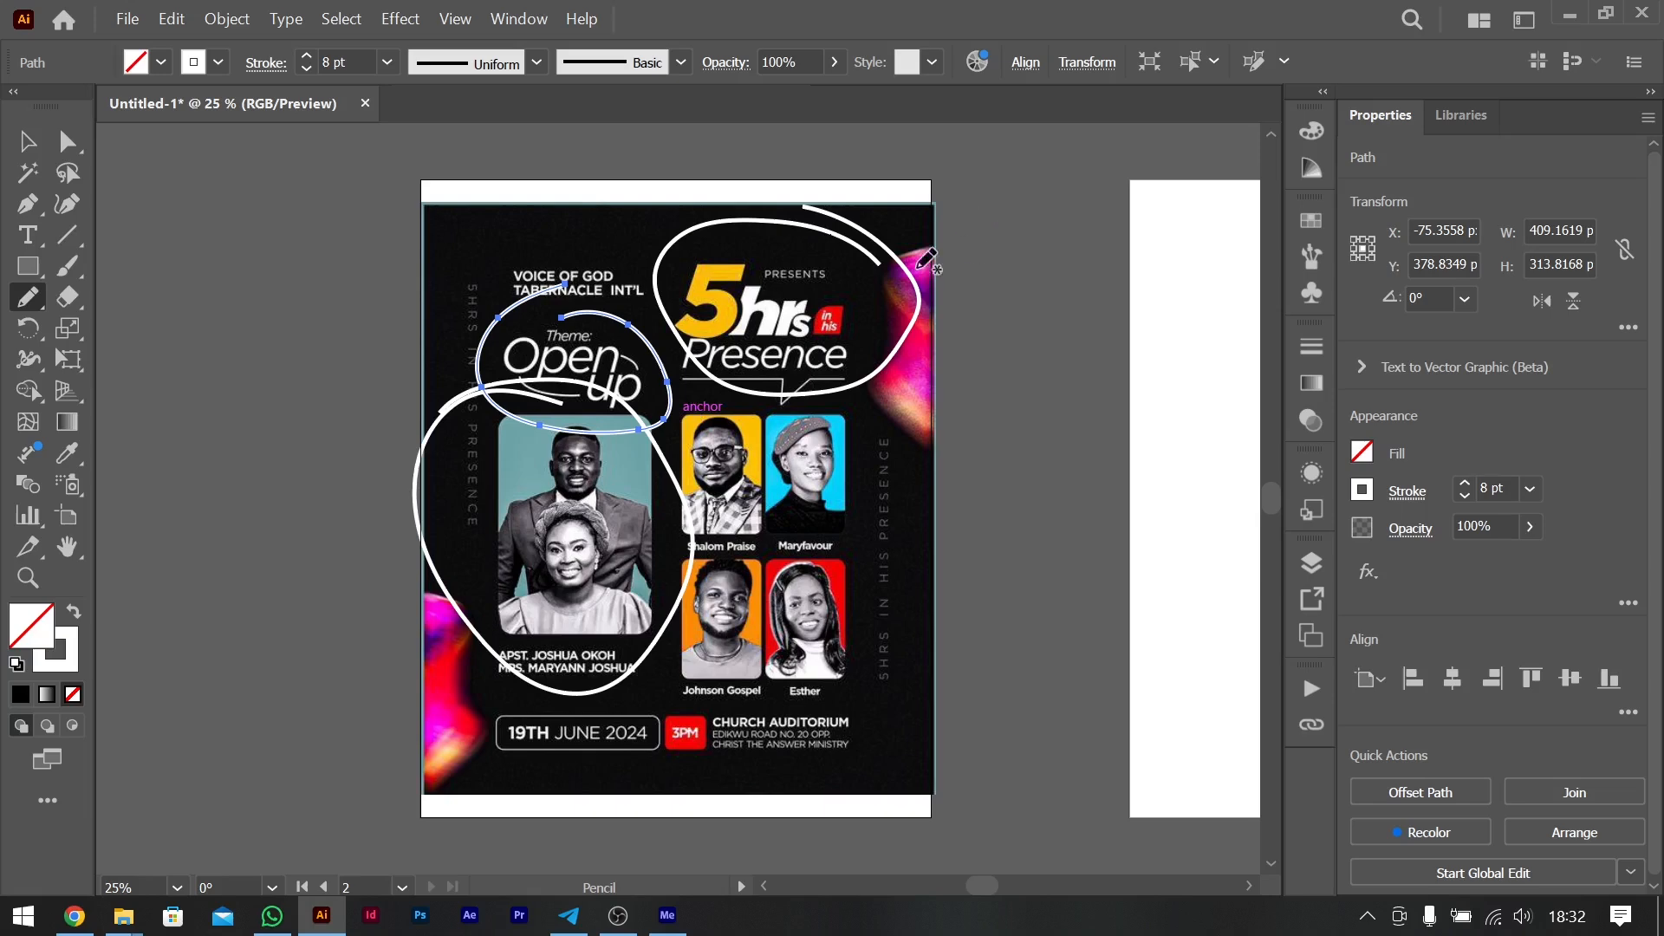
- Draw freehand connecting strokes linking the title, couple photo, theme text and guest portraits in reading order
mouse_move(782, 319)
left_mouse_down()
mouse_move(625, 482)
mouse_move(620, 365)
left_mouse_up()
key("ctrl+z")
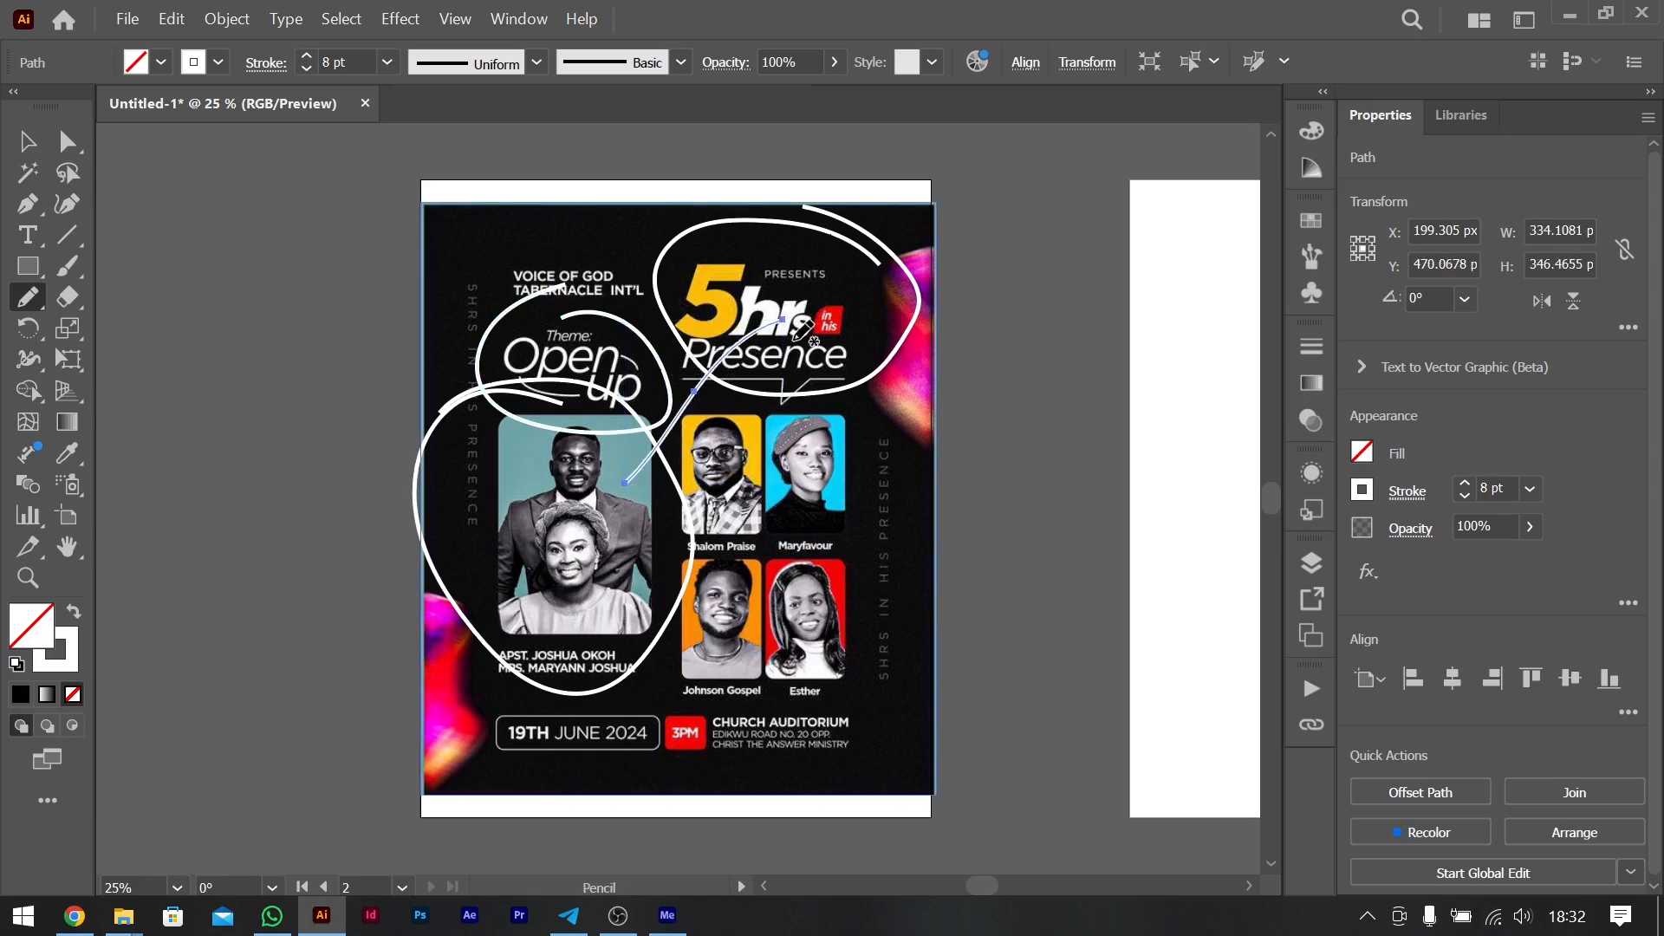
left_click_drag(635, 439, 620, 384)
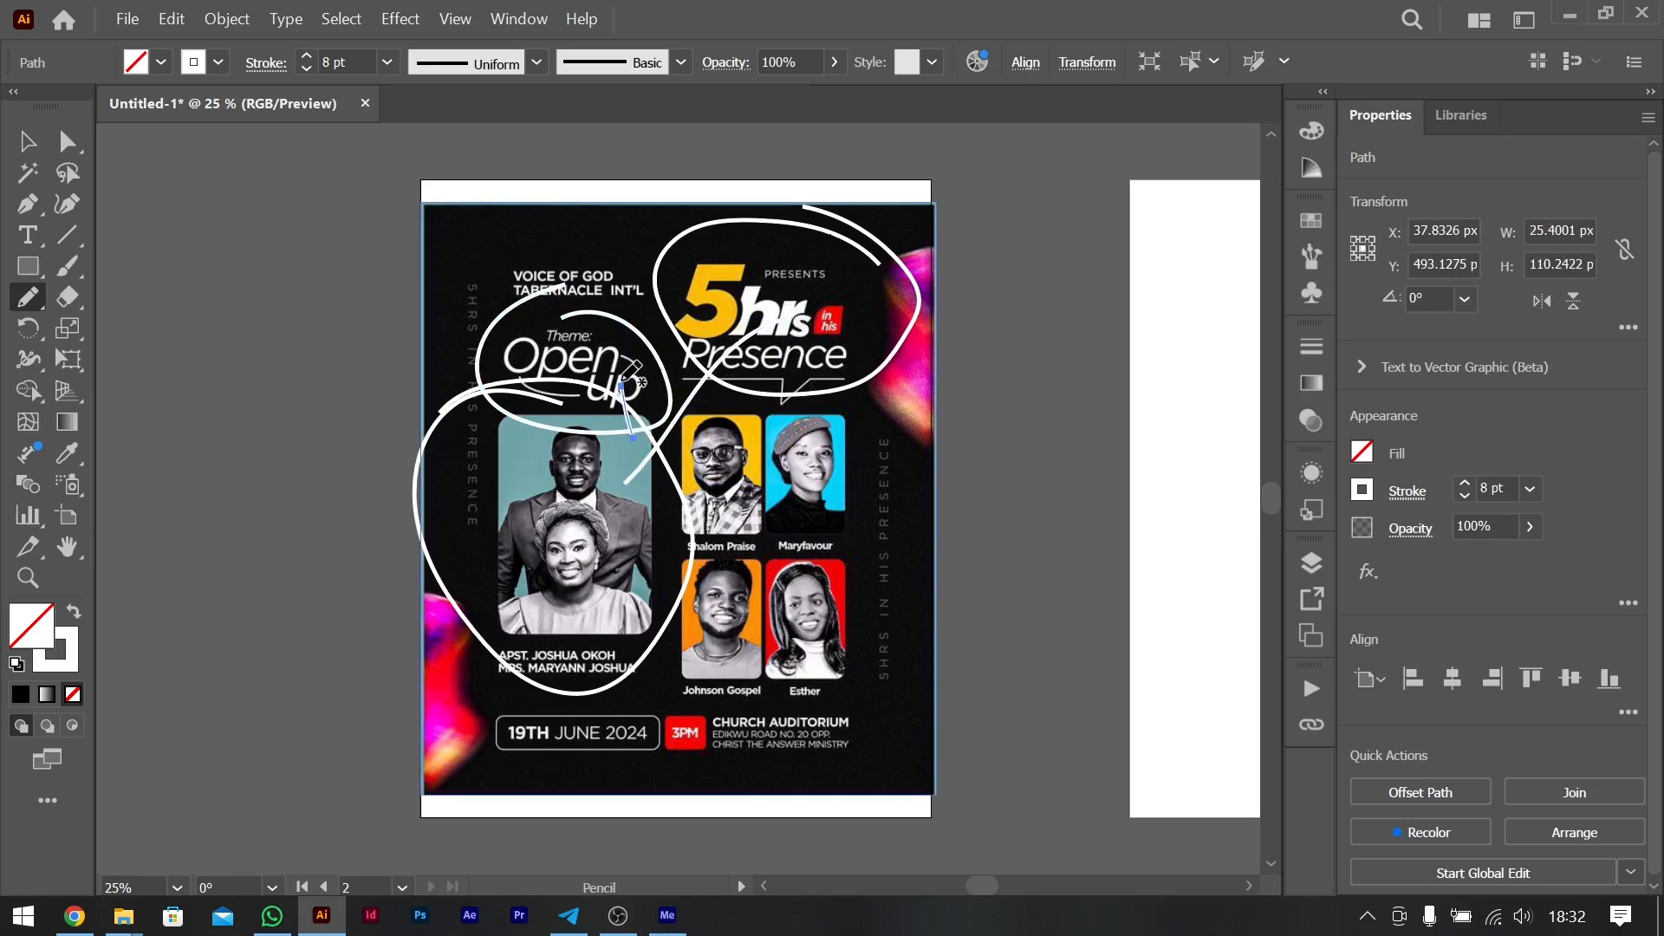
mouse_move(633, 388)
left_mouse_down()
mouse_move(798, 485)
mouse_move(678, 301)
mouse_move(615, 261)
mouse_move(560, 256)
mouse_move(520, 316)
mouse_move(585, 236)
left_mouse_up()
key("ctrl+z")
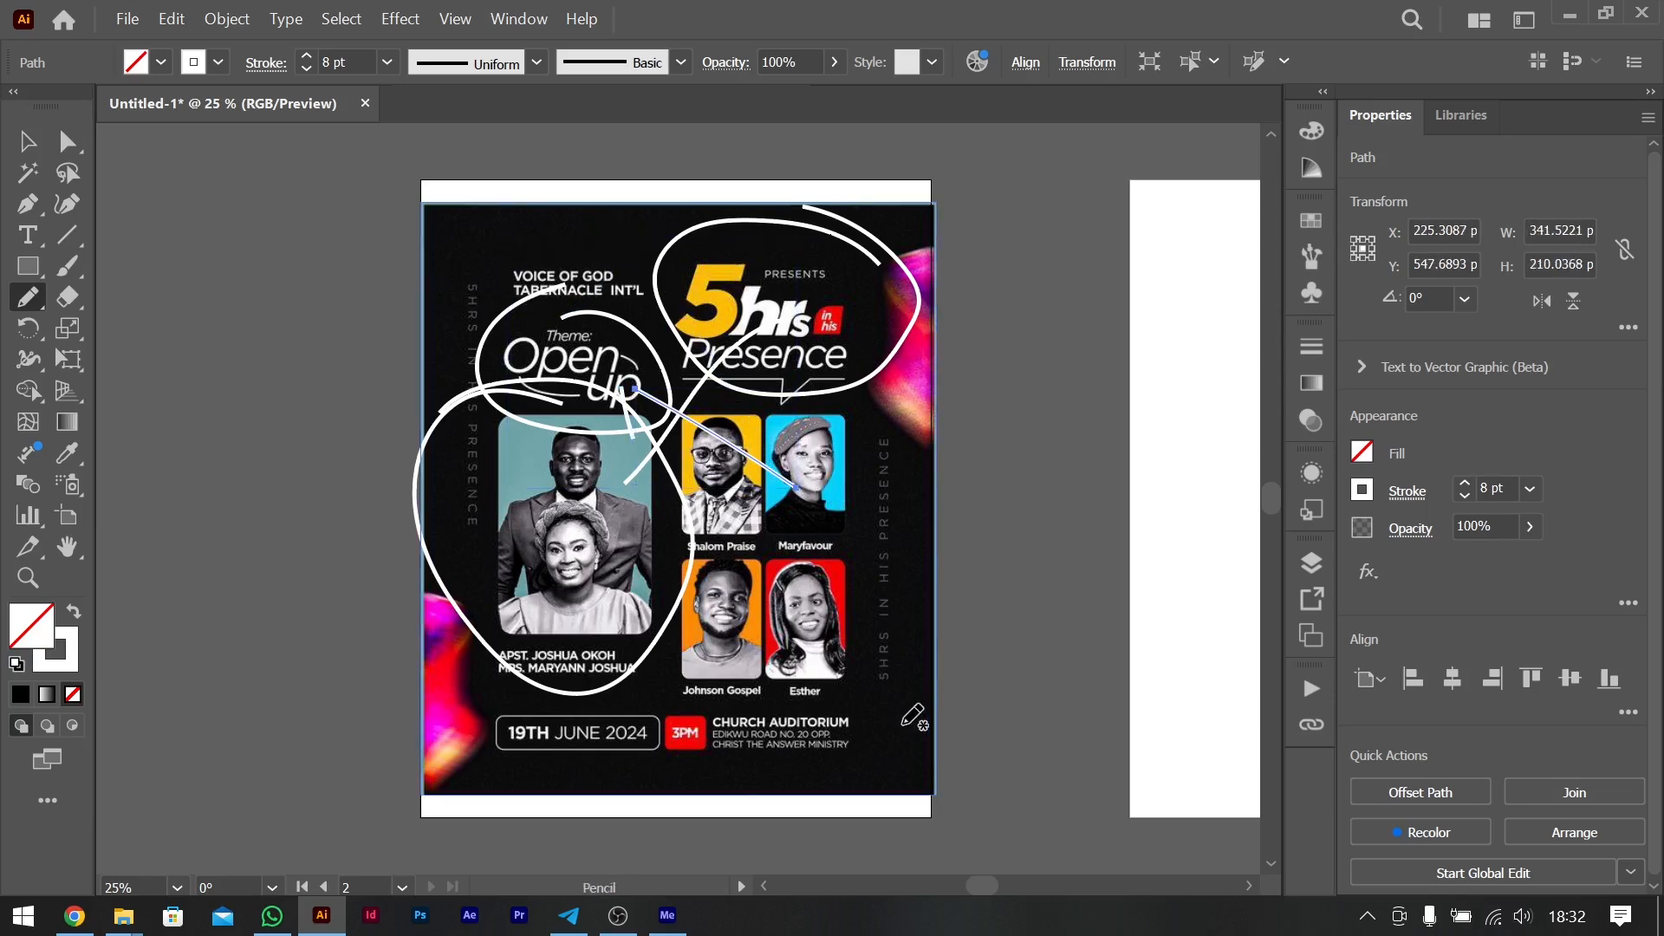
- Draw a stroke from the guest portraits down to the event details and outline the date, time and venue row
left_click_drag(775, 549, 698, 716)
mouse_move(698, 715)
left_mouse_down()
mouse_move(841, 685)
mouse_move(478, 715)
left_mouse_up()
mouse_move(761, 771)
left_mouse_down()
mouse_move(893, 704)
mouse_move(873, 684)
left_mouse_up()
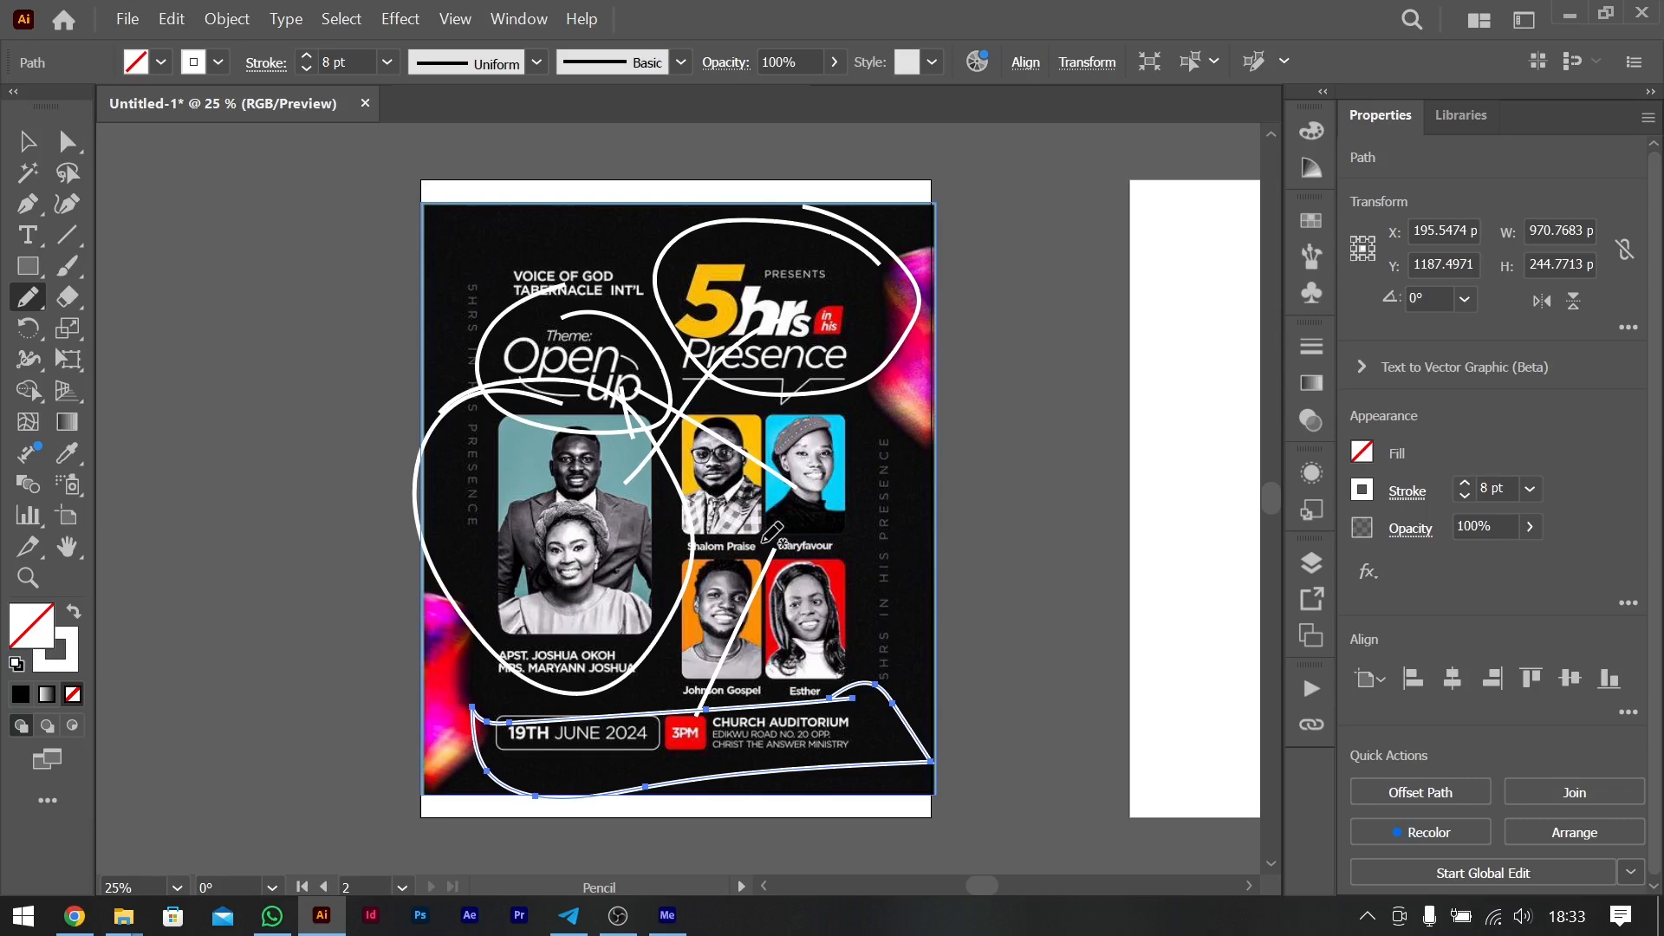
- Sketch an S-shaped flow curve with a square at its start and a second Z-shaped curve on the empty canvas beside the flyer
scroll(769, 531, "left", 6)
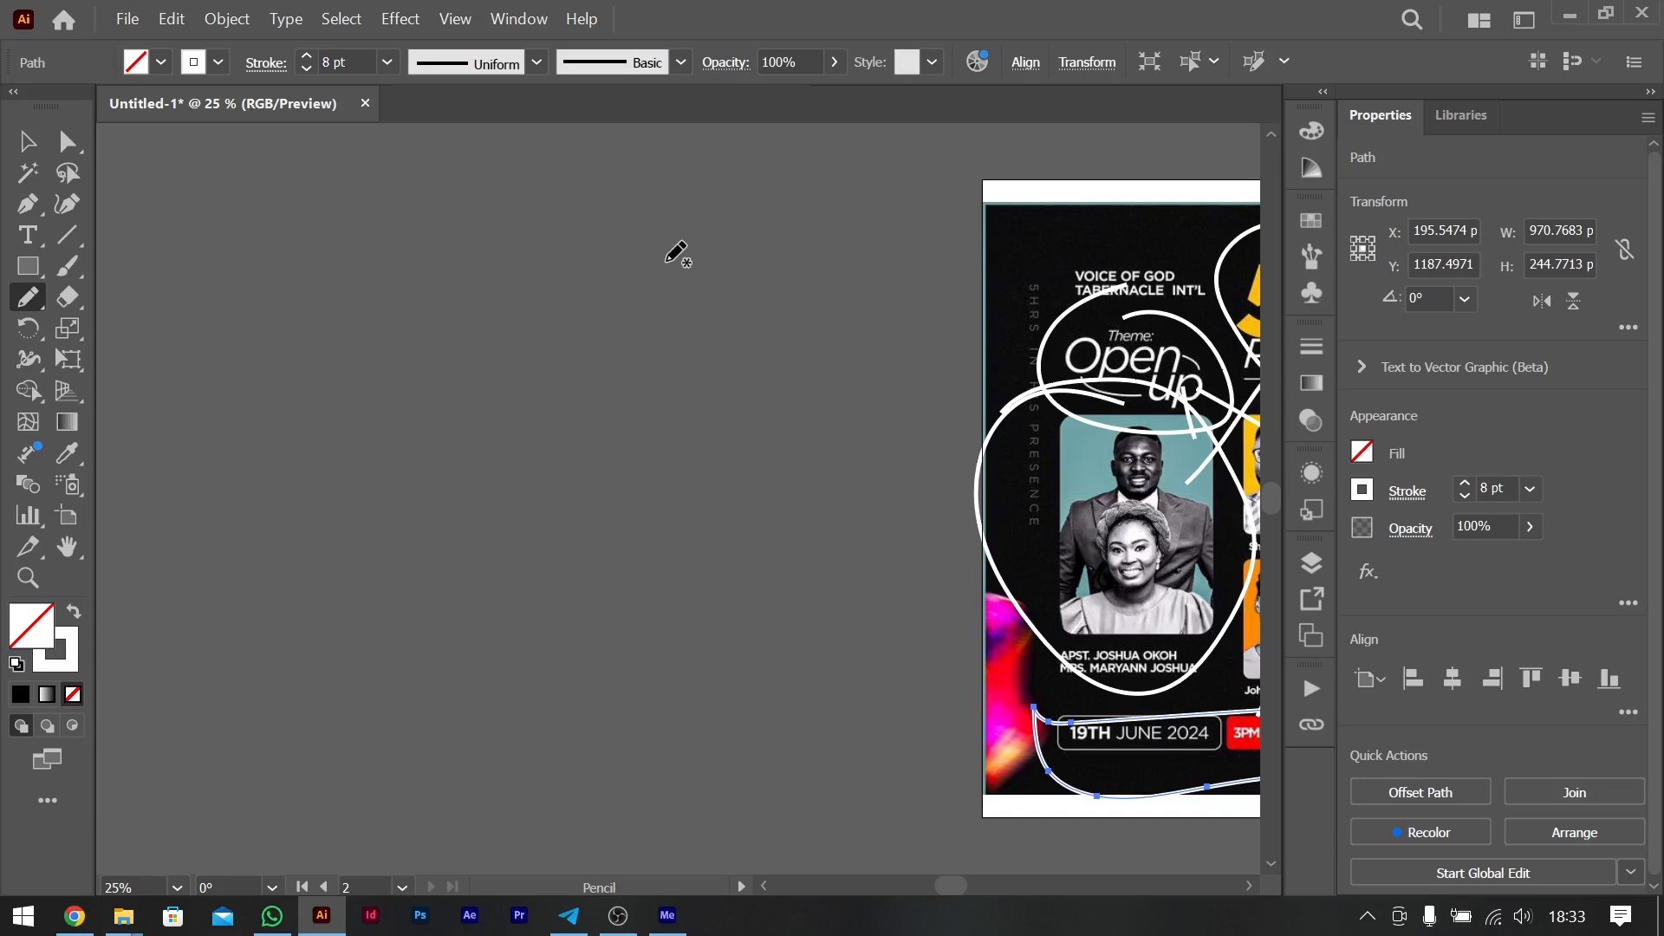
mouse_move(660, 267)
left_mouse_down()
mouse_move(575, 269)
mouse_move(445, 355)
mouse_move(534, 432)
mouse_move(669, 438)
mouse_move(605, 643)
mouse_move(430, 683)
left_mouse_up()
mouse_move(626, 293)
left_mouse_down()
mouse_move(619, 217)
mouse_move(715, 220)
mouse_move(726, 312)
mouse_move(601, 323)
mouse_move(617, 275)
left_mouse_up()
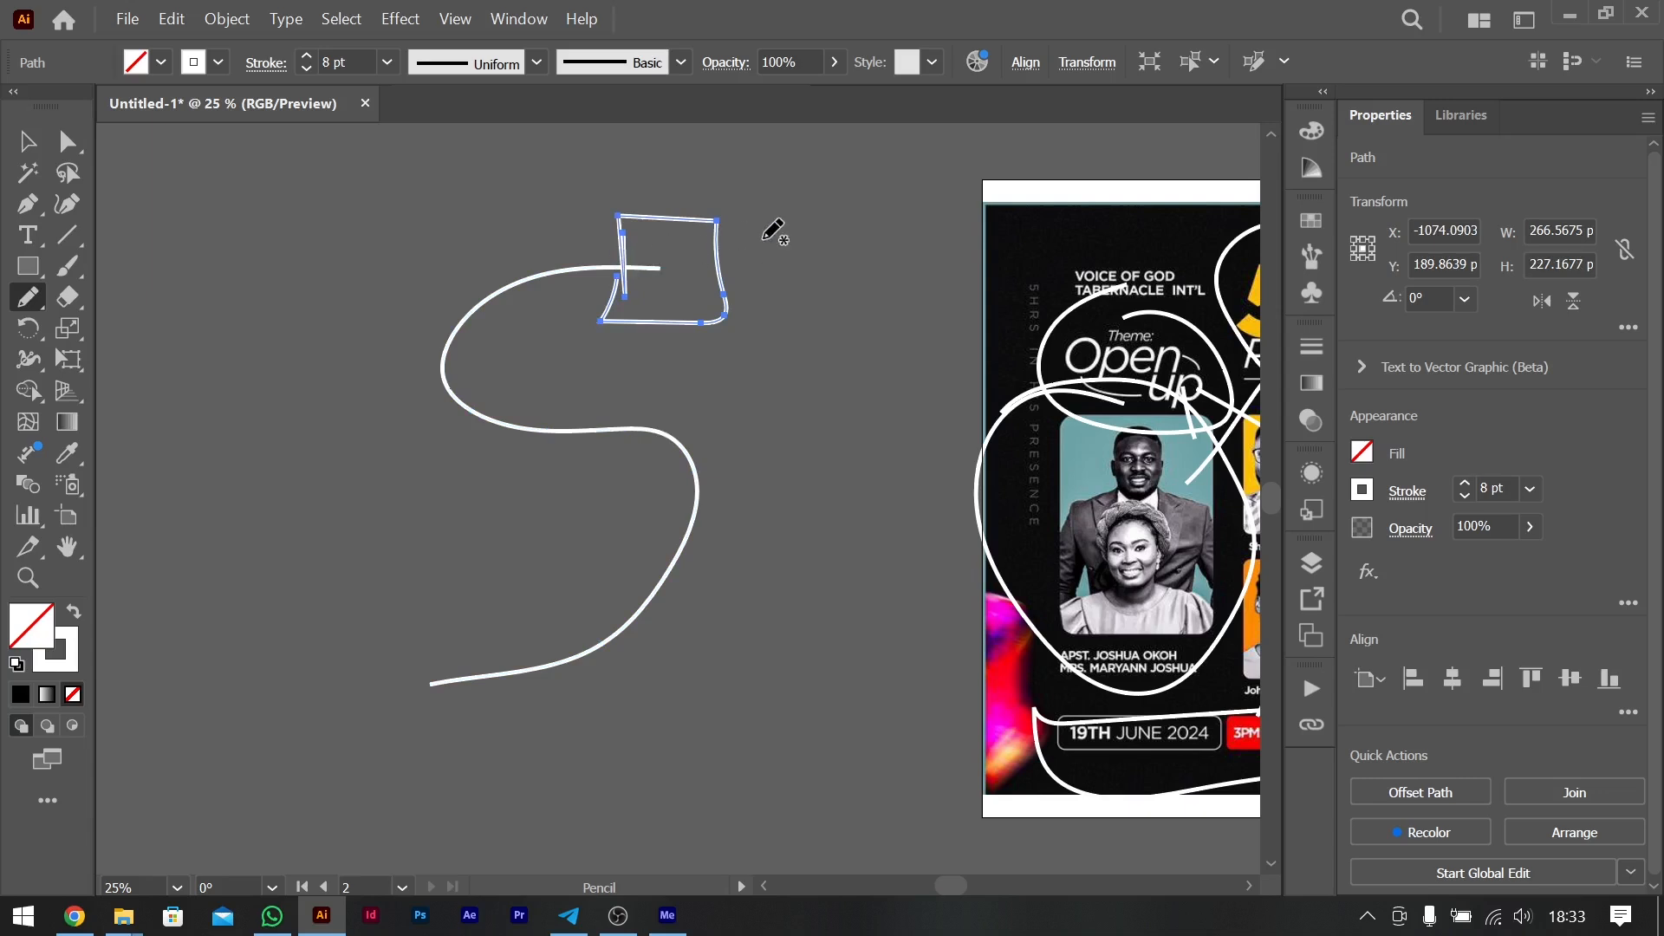
scroll(767, 230, "left", 6)
mouse_move(368, 283)
left_mouse_down()
mouse_move(465, 304)
mouse_move(457, 394)
mouse_move(322, 487)
mouse_move(383, 542)
mouse_move(522, 545)
left_mouse_up()
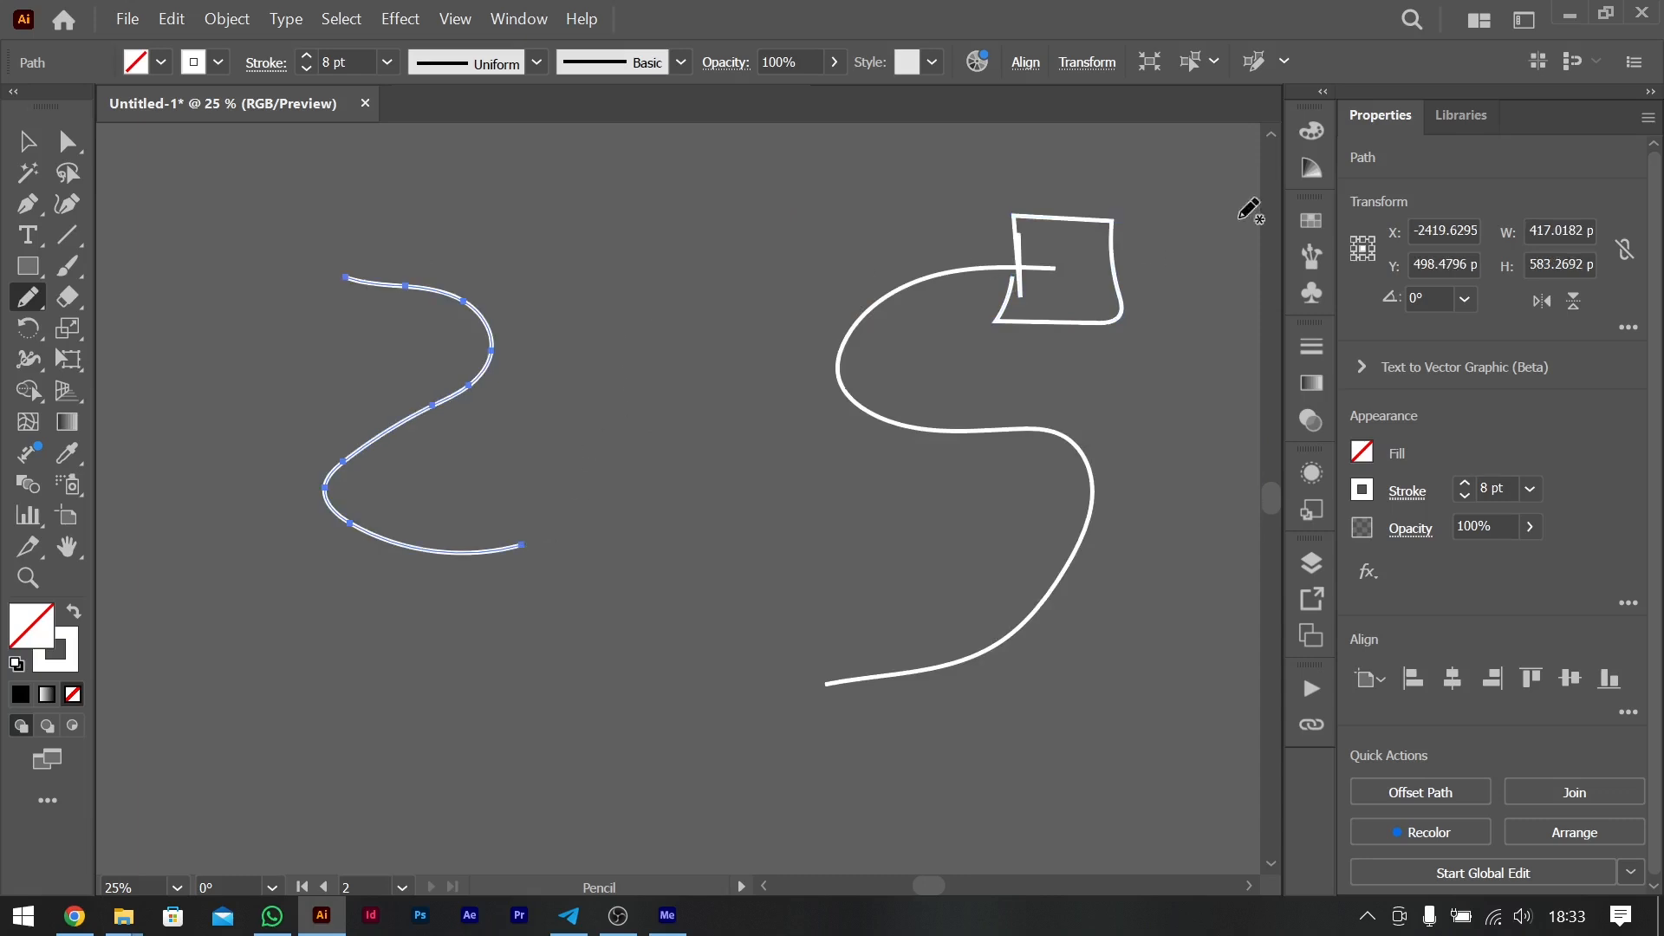
- Draw a triangle, a half circle and an oval along the S-shaped curve to mark content stops
scroll(1222, 430, "right", 7)
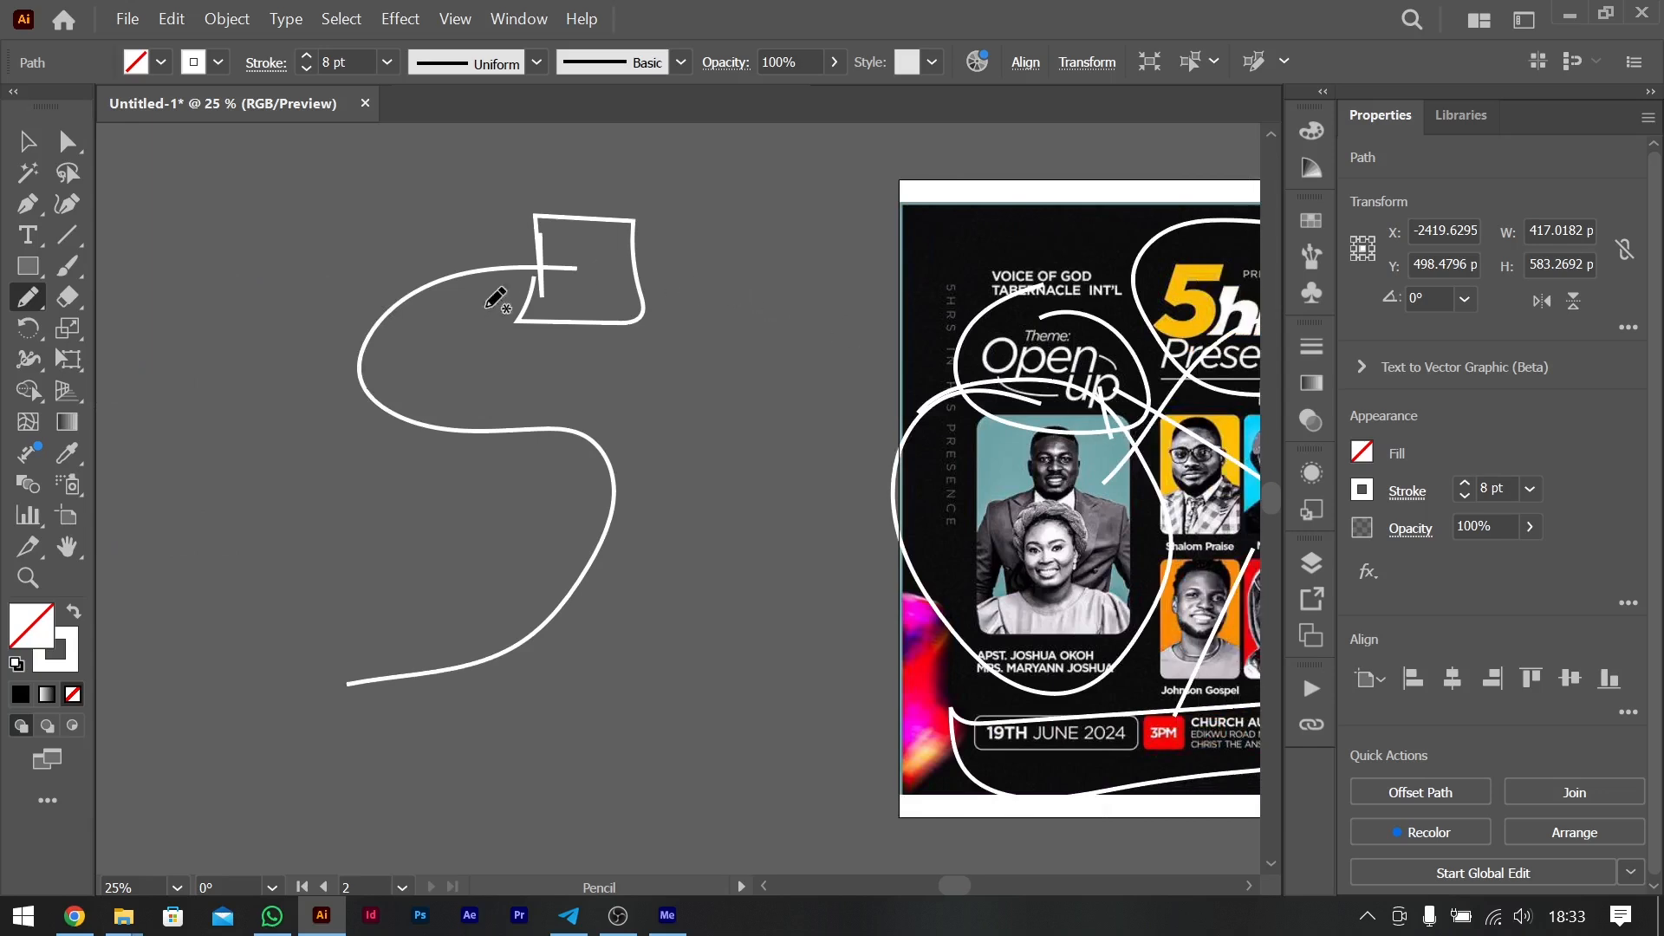
mouse_move(317, 344)
left_mouse_down()
mouse_move(402, 418)
mouse_move(294, 366)
mouse_move(290, 328)
left_mouse_up()
mouse_move(545, 422)
left_mouse_down()
mouse_move(638, 427)
mouse_move(664, 500)
mouse_move(565, 425)
left_mouse_up()
mouse_move(283, 678)
left_mouse_down()
mouse_move(304, 743)
mouse_move(290, 738)
left_mouse_up()
- Draw four freehand loops at the ends and bends of the Z-shaped curve
scroll(595, 639, "left", 10)
mouse_move(564, 257)
left_mouse_down()
mouse_move(529, 293)
mouse_move(554, 253)
left_mouse_up()
mouse_move(741, 299)
left_mouse_down()
mouse_move(726, 373)
mouse_move(707, 326)
left_mouse_up()
mouse_move(499, 461)
left_mouse_down()
mouse_move(594, 563)
mouse_move(509, 500)
mouse_move(521, 441)
left_mouse_up()
mouse_move(743, 508)
left_mouse_down()
mouse_move(801, 581)
mouse_move(735, 530)
left_mouse_up()
scroll(869, 502, "right", 6)
scroll(866, 503, "left", 4)
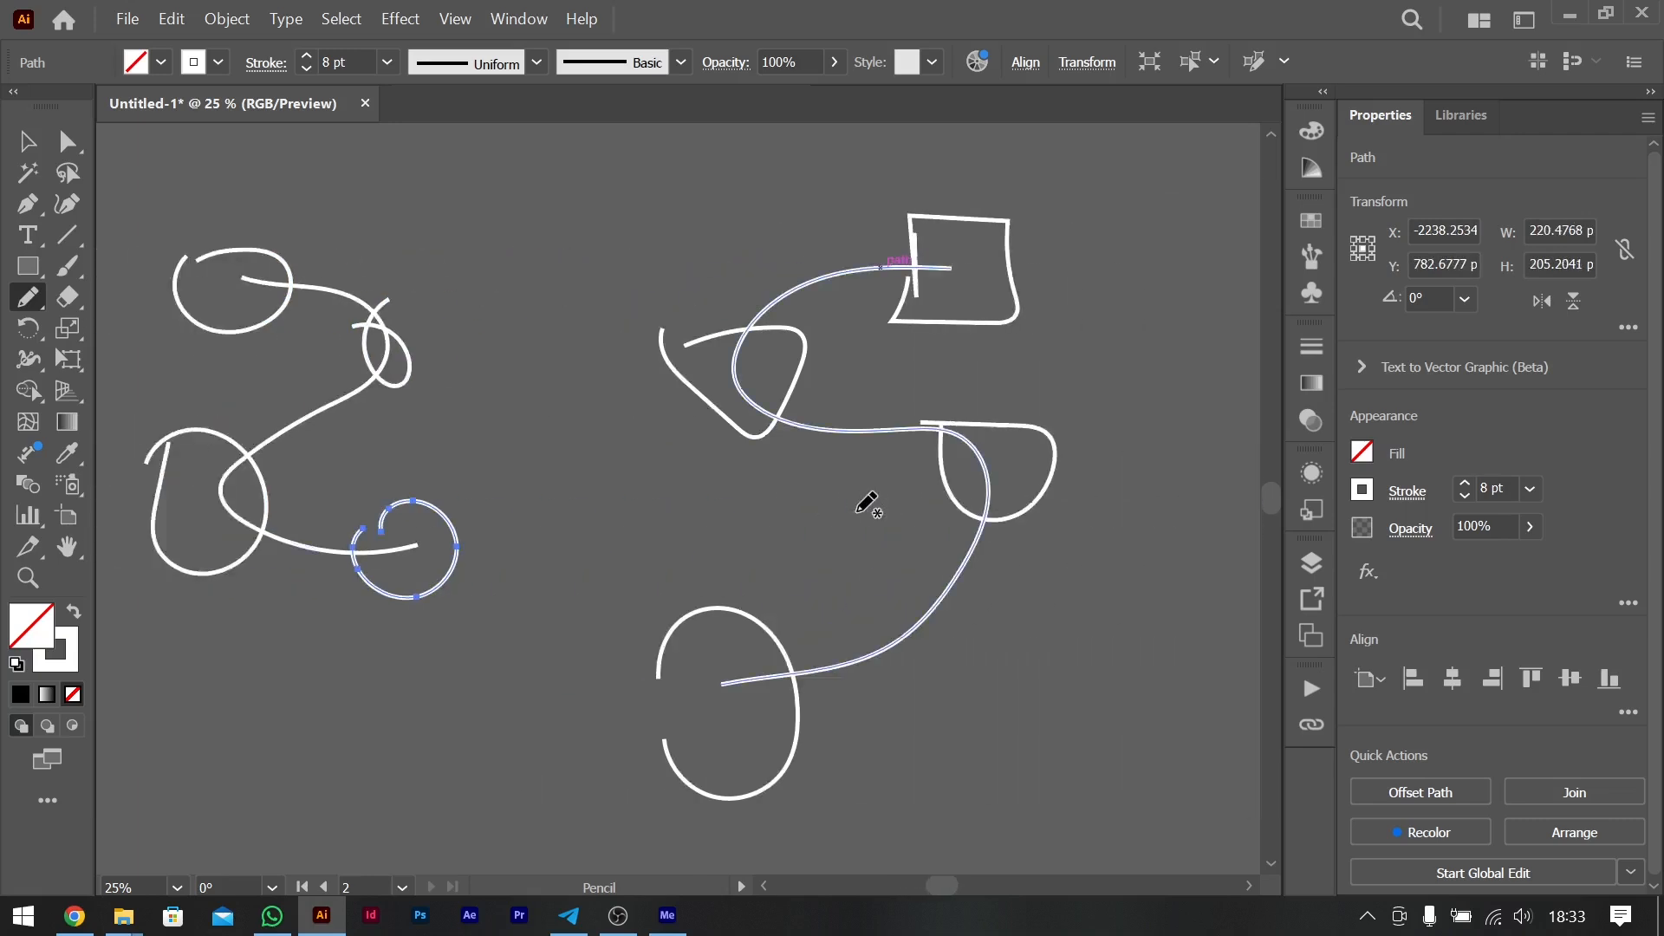
- Try several freehand reading-path strokes over the flyer connecting the title, couple photo, theme text and guest portraits
scroll(744, 487, "right", 11)
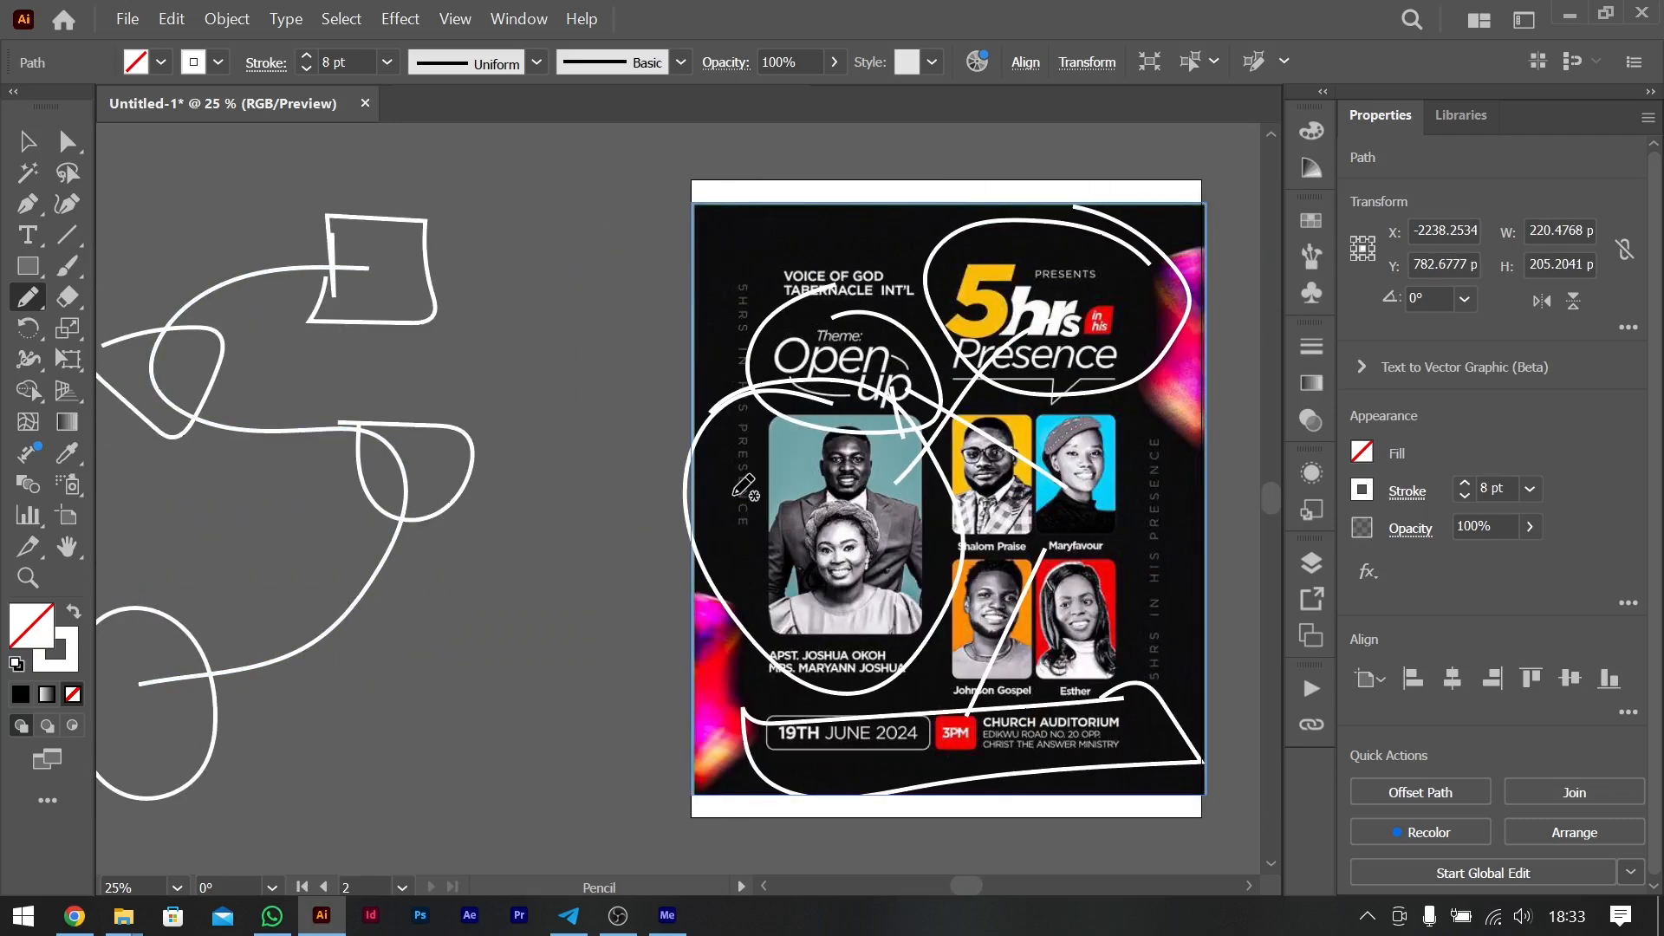
mouse_move(1033, 312)
left_mouse_down()
mouse_move(849, 426)
mouse_move(866, 387)
mouse_move(866, 425)
mouse_move(823, 498)
mouse_move(1056, 535)
mouse_move(695, 192)
mouse_move(1032, 419)
left_mouse_up()
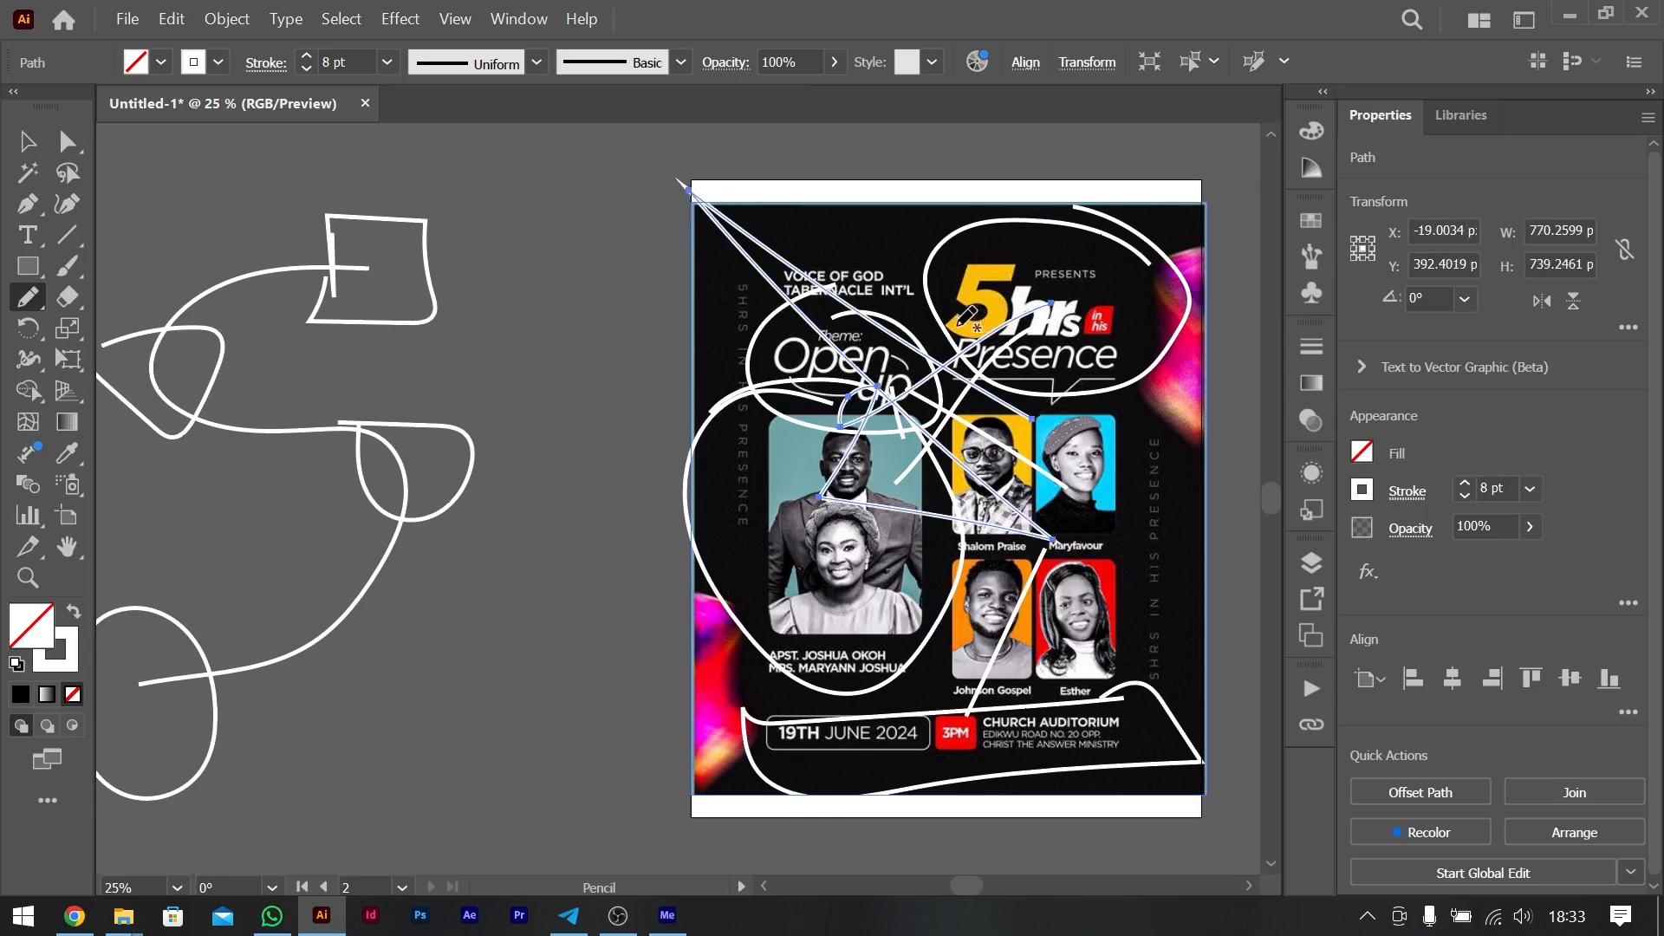
key("ctrl+z")
mouse_move(995, 343)
left_mouse_down()
mouse_move(834, 534)
mouse_move(975, 506)
mouse_move(1081, 526)
left_mouse_up()
mouse_move(895, 502)
left_mouse_down()
mouse_move(1071, 546)
mouse_move(1079, 314)
left_mouse_up()
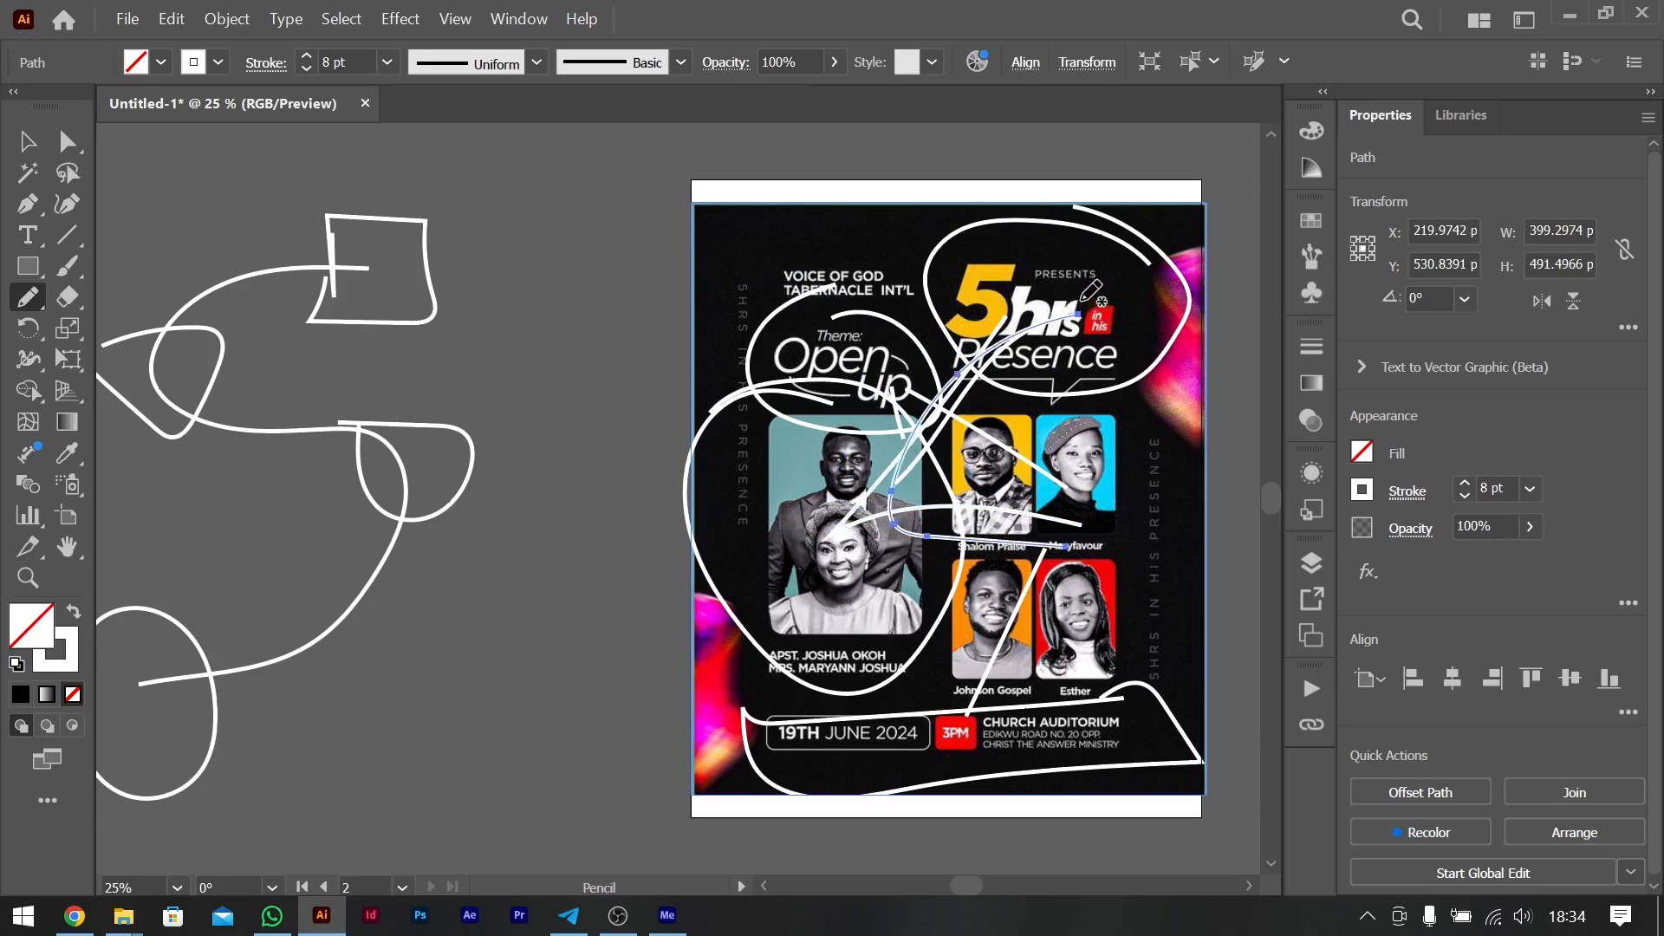
key("ctrl+z")
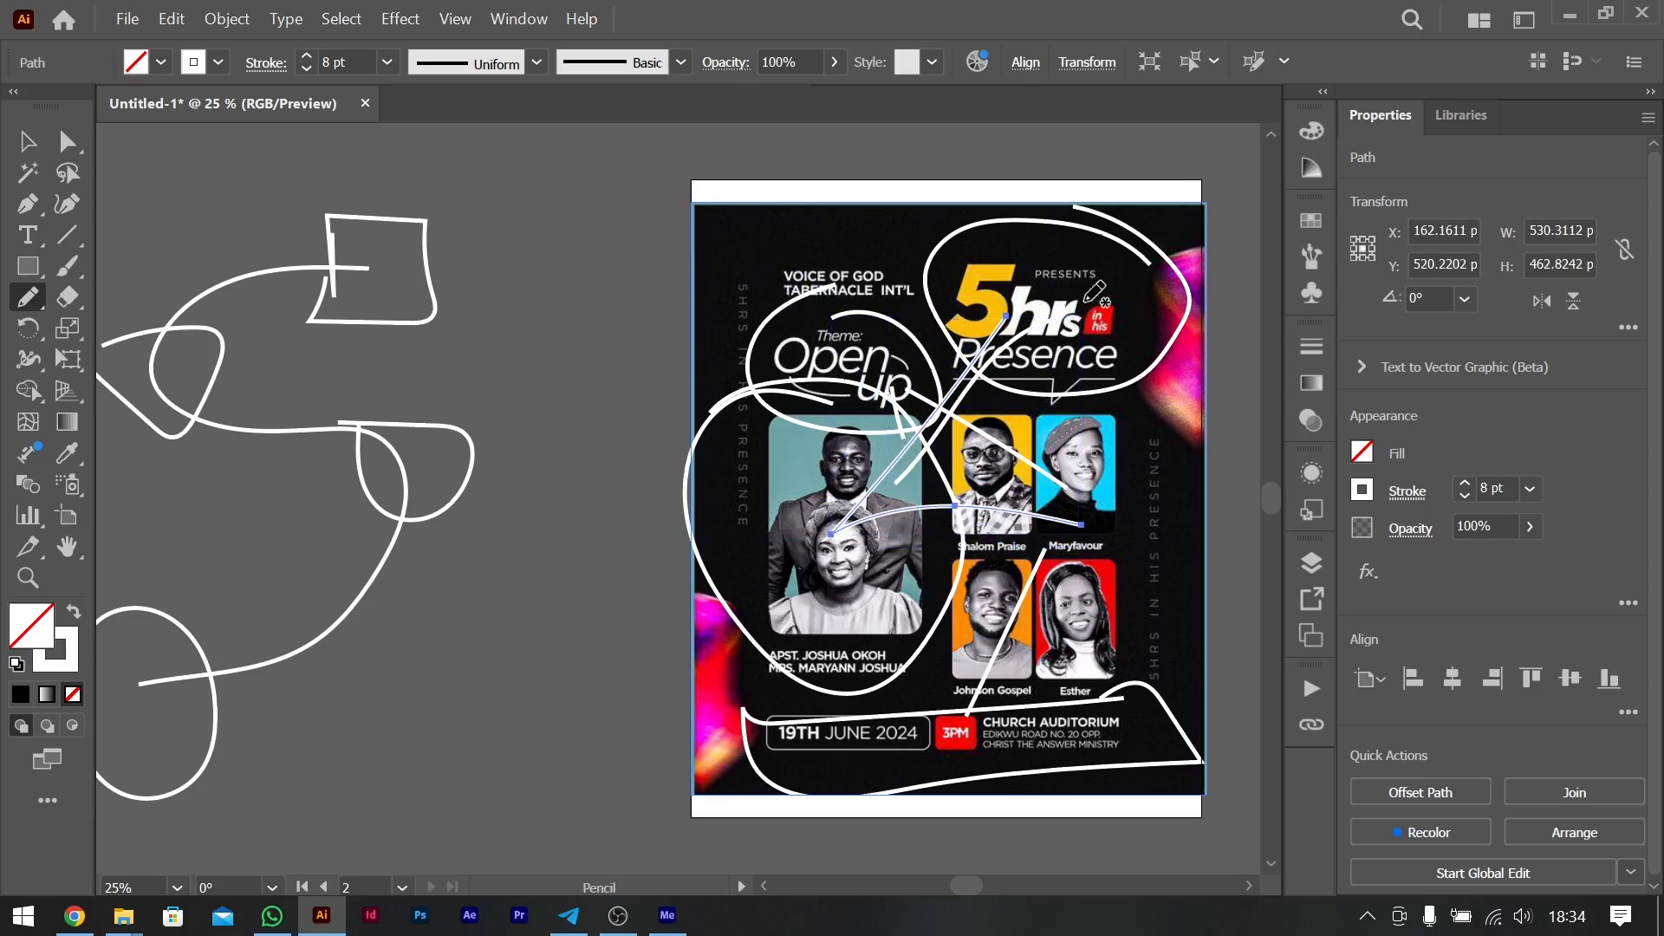
mouse_move(1023, 324)
left_mouse_down()
mouse_move(876, 344)
mouse_move(889, 381)
mouse_move(971, 433)
mouse_move(973, 507)
mouse_move(787, 552)
left_mouse_up()
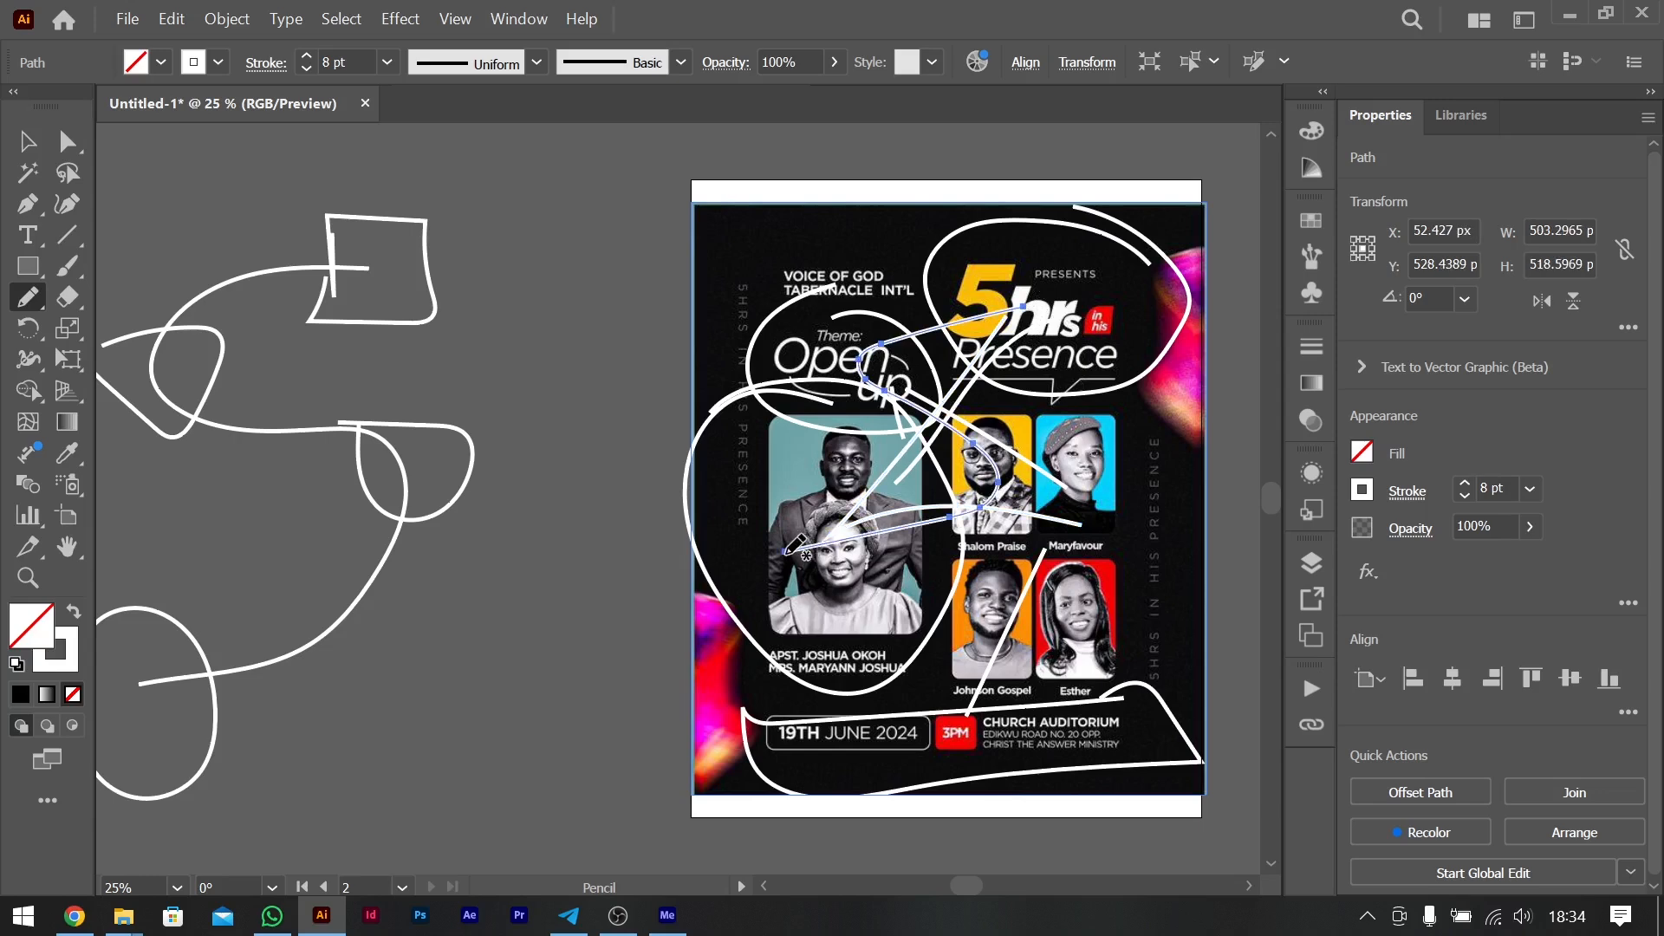
key("ctrl+z")
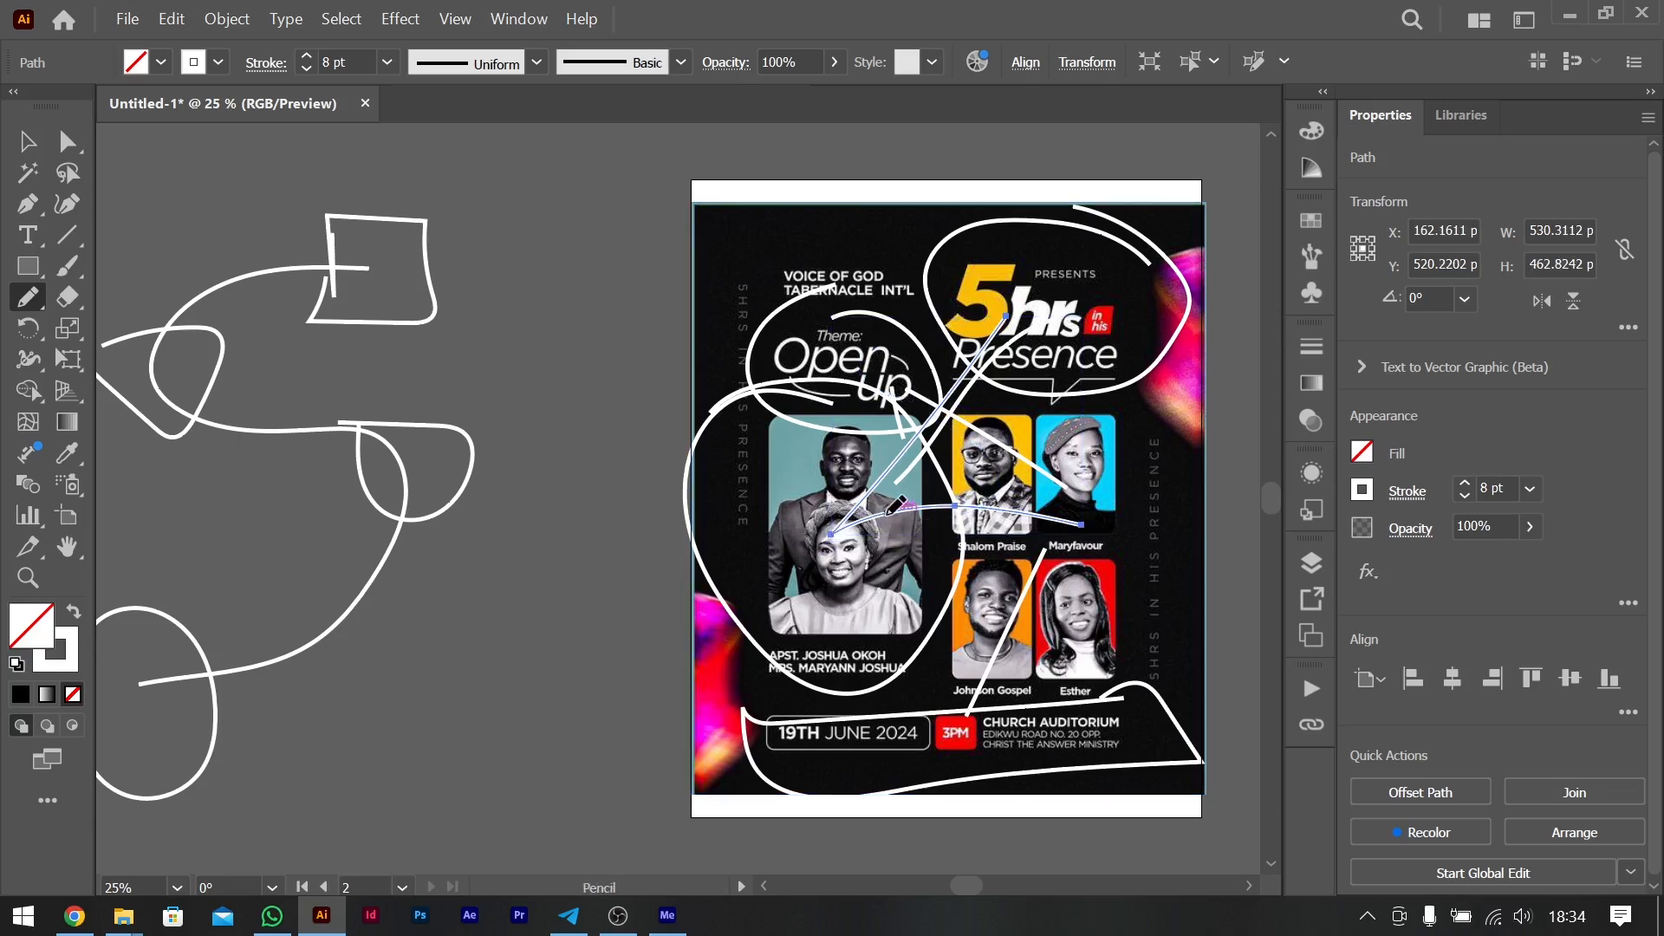
- Undo all the pencil annotations on and beside the flyer
key("ctrl+z")
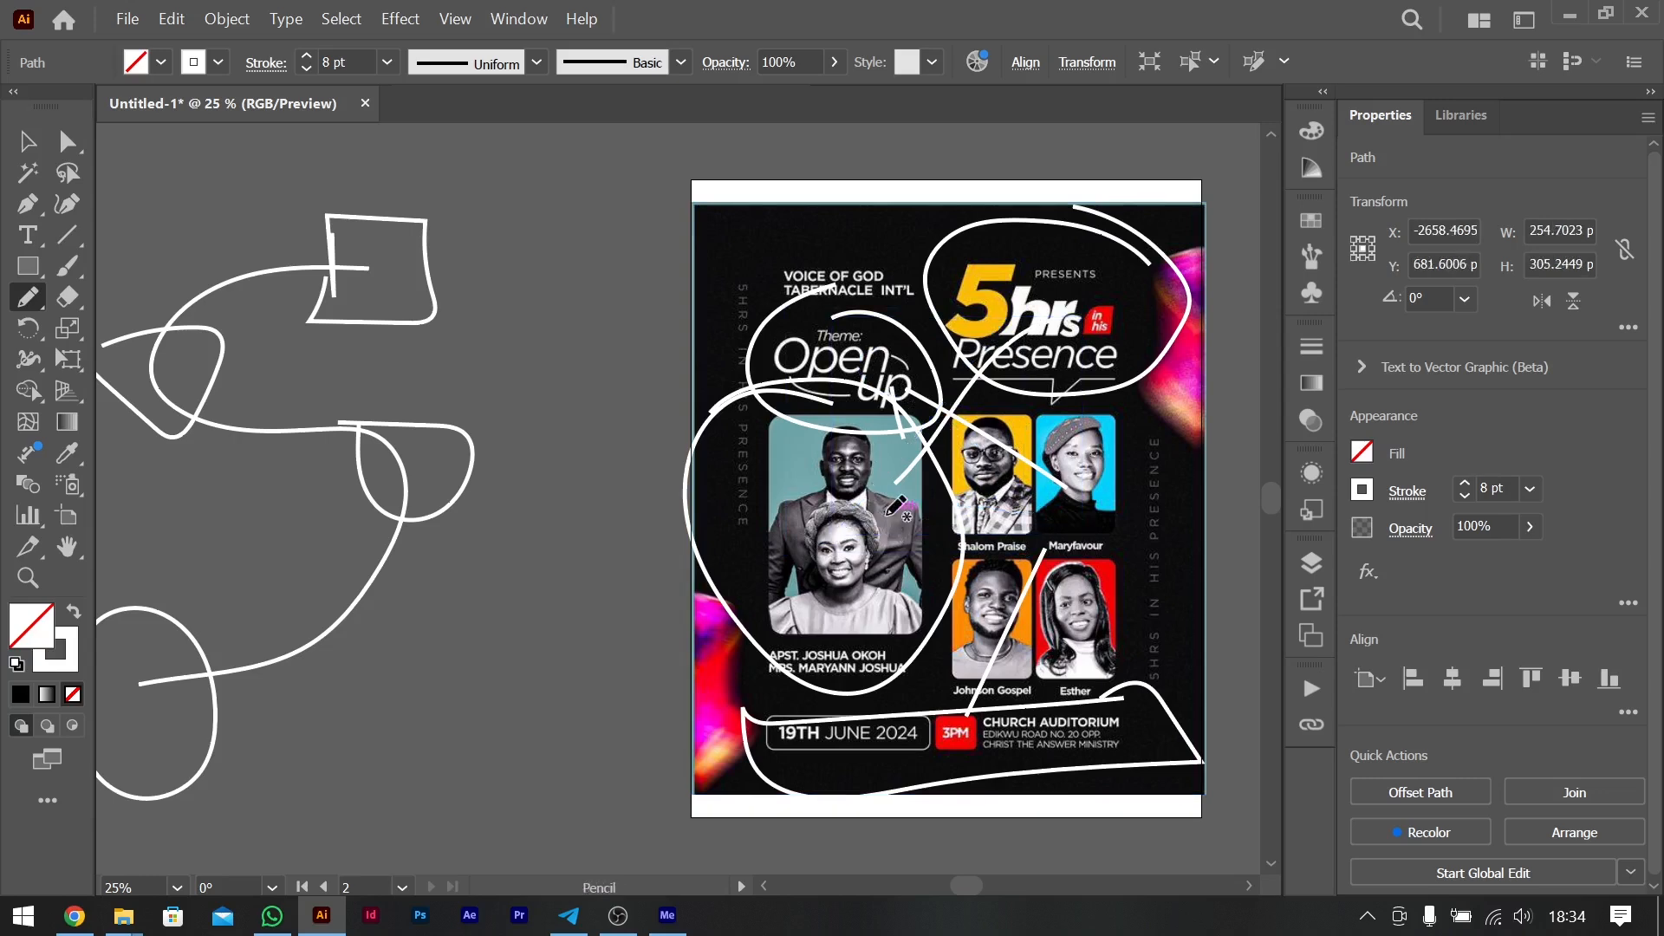
key("ctrl+z")
key("ctrl+z")
key("ctrl+z")
key("ctrl+z")
key("ctrl+z")
key("ctrl+z")
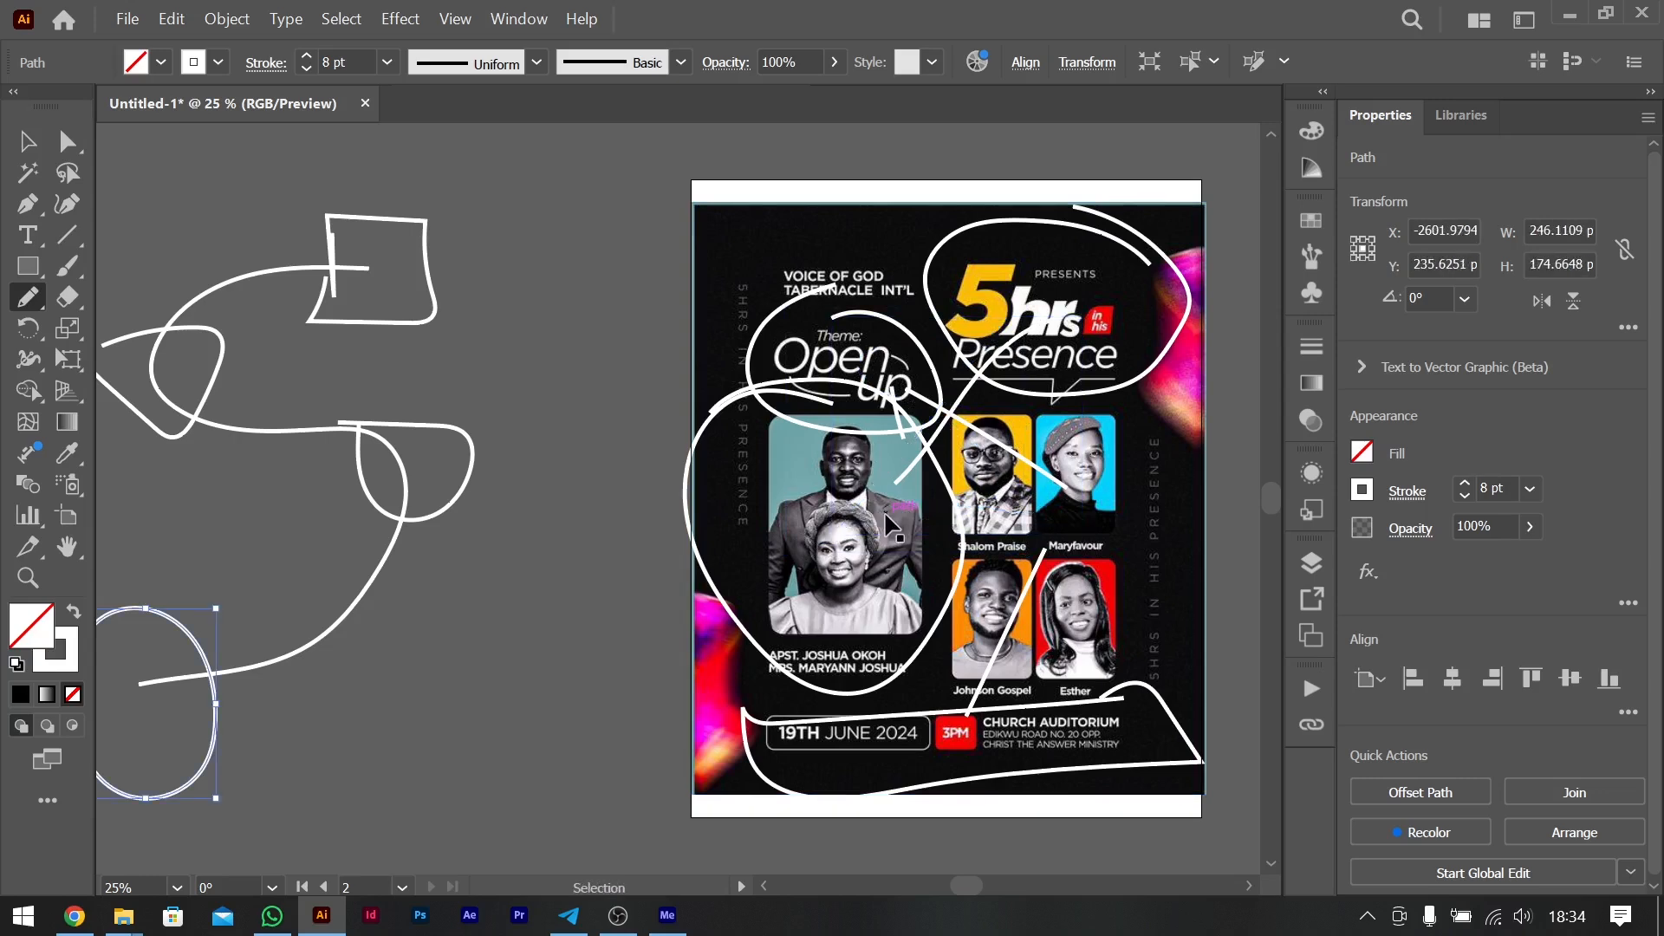
key("ctrl+z")
key("ctrl+z")
key("ctrl+z")
key("ctrl+z")
key("ctrl+z")
key("ctrl+z")
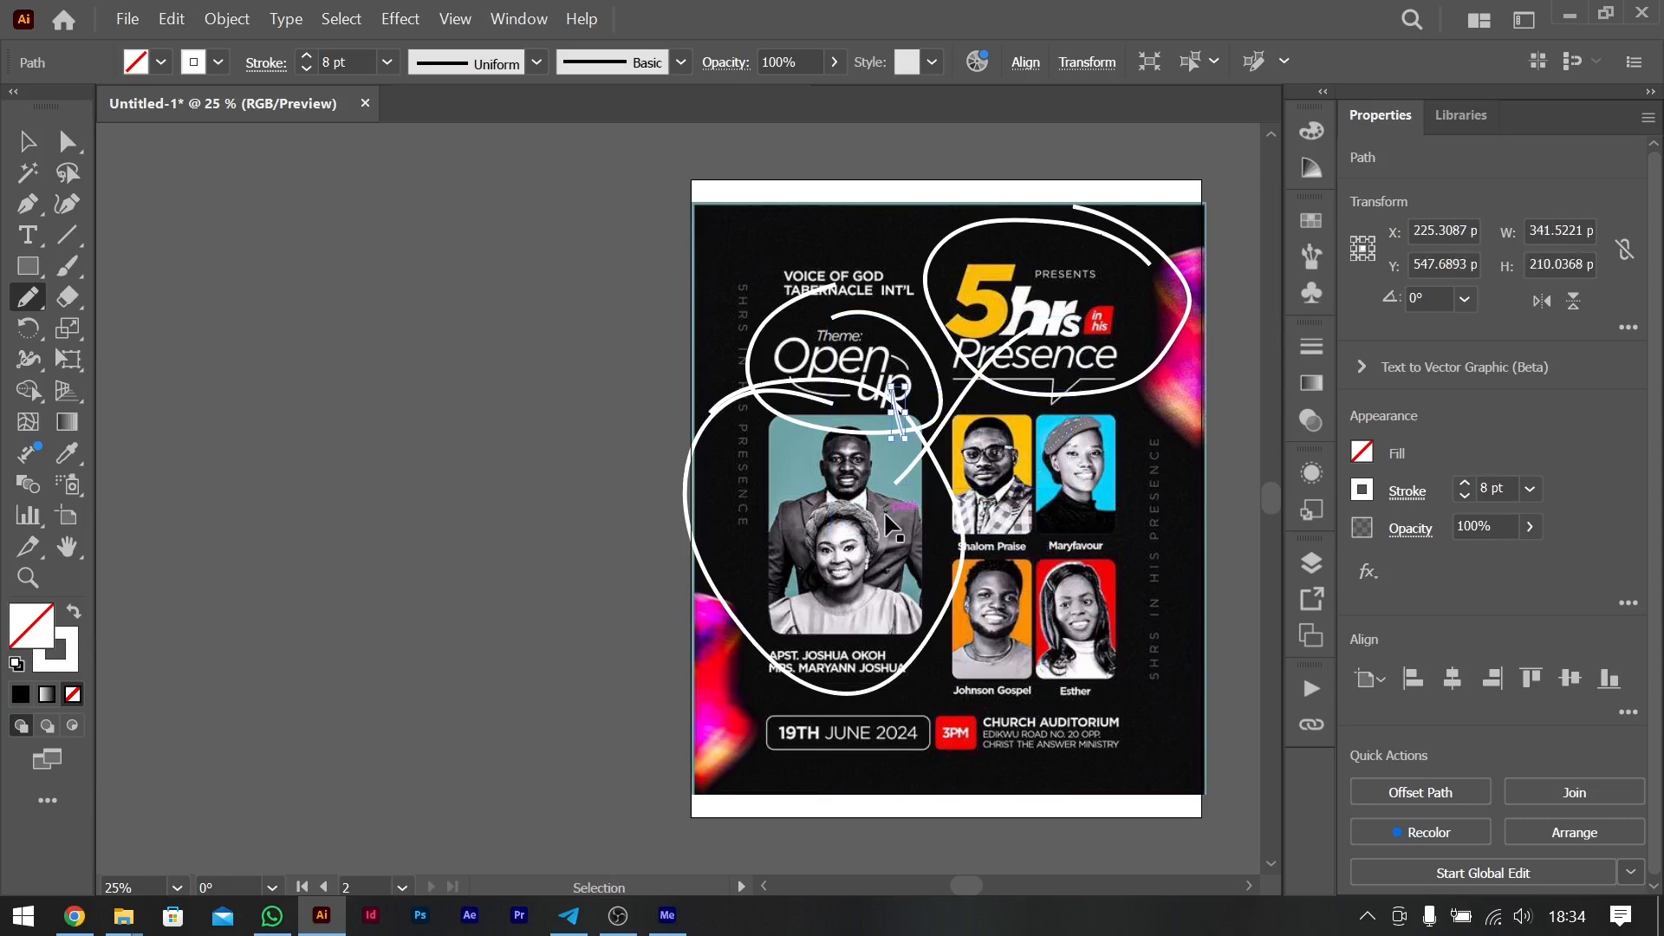
key("ctrl+z")
key("ctrl+z")
key("ctrl+z")
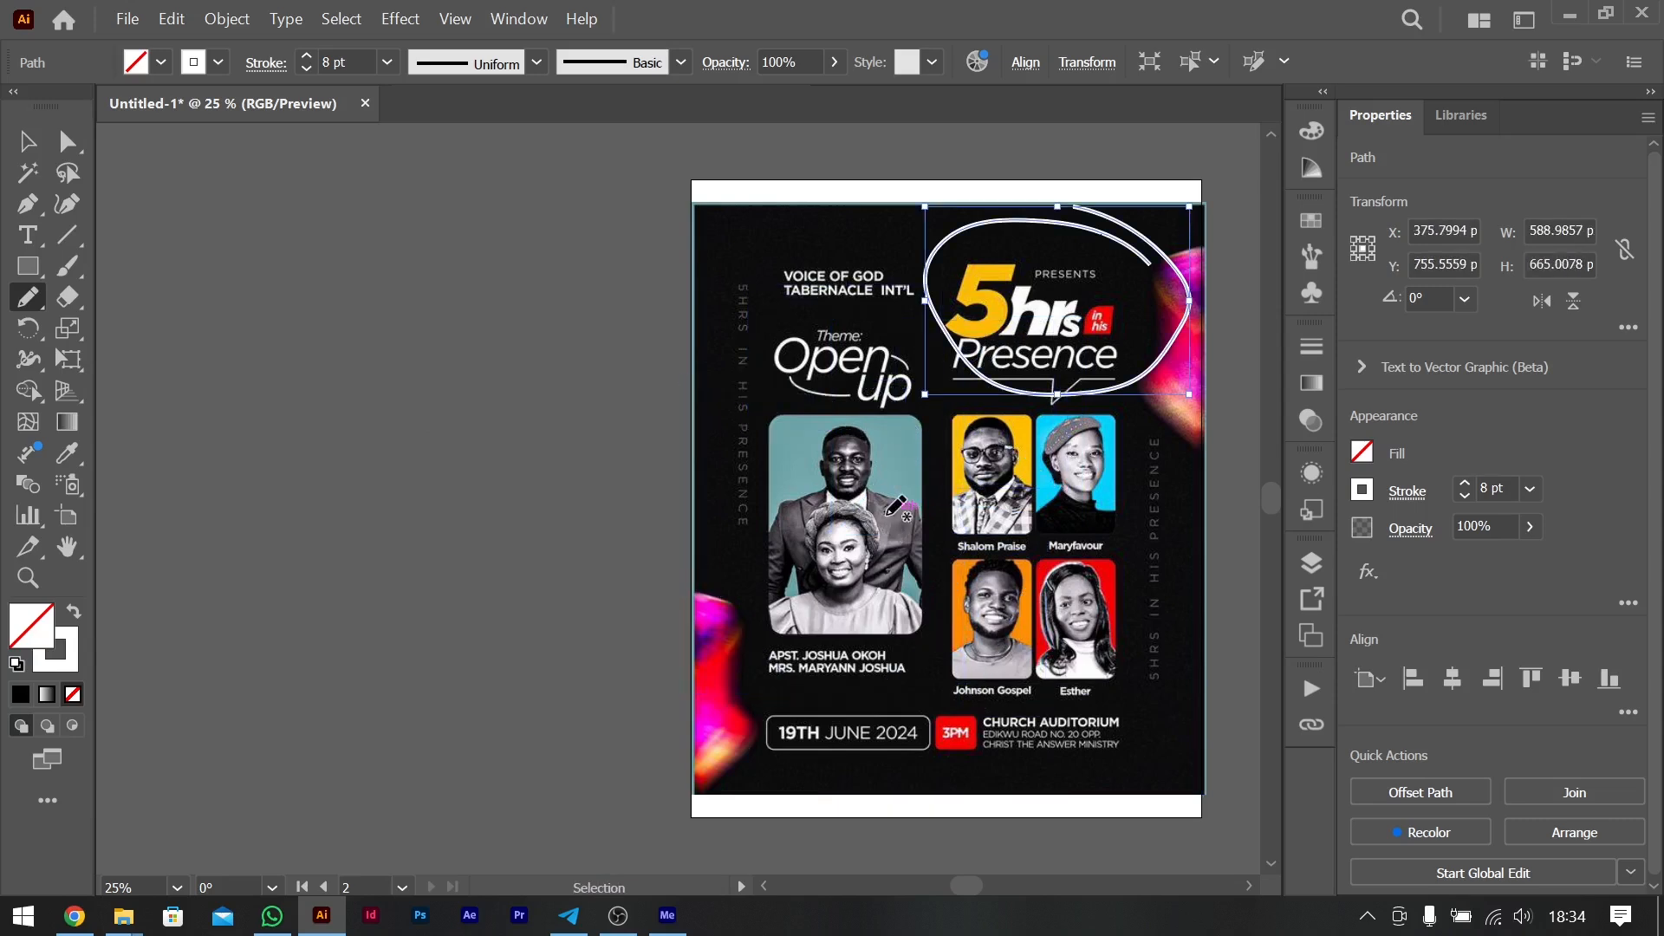
key("ctrl+z")
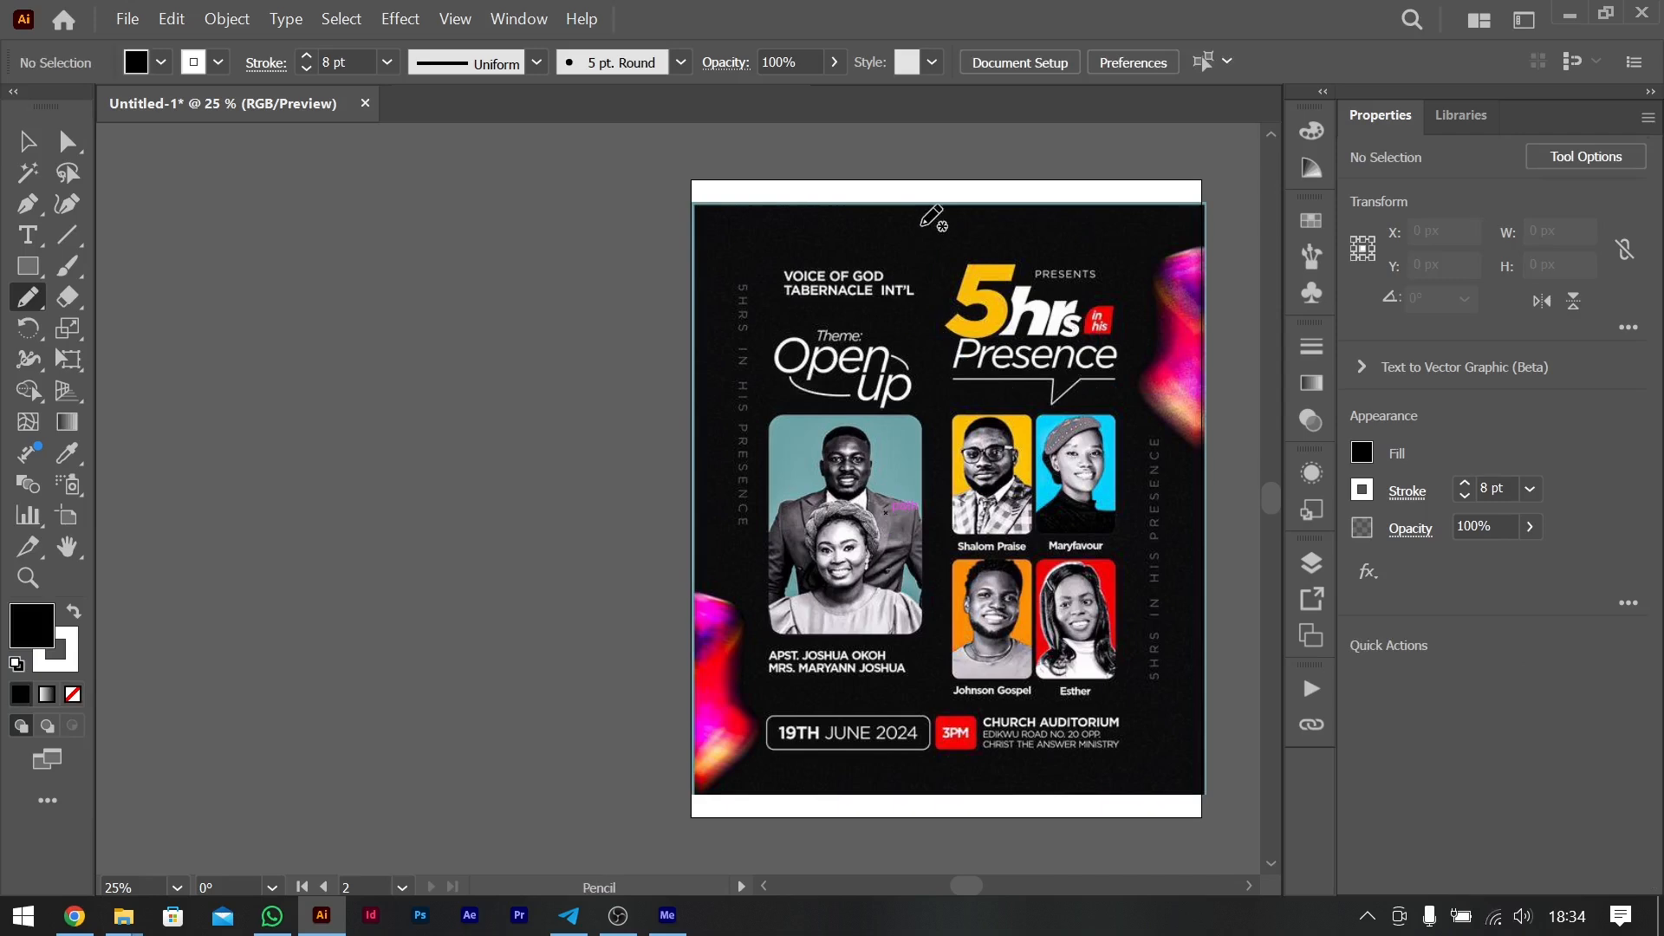
- Divide the flyer into quadrants with a freehand vertical stroke about 1406 px tall and a horizontal stroke about 1173 px wide
left_click_drag(941, 194, 951, 830)
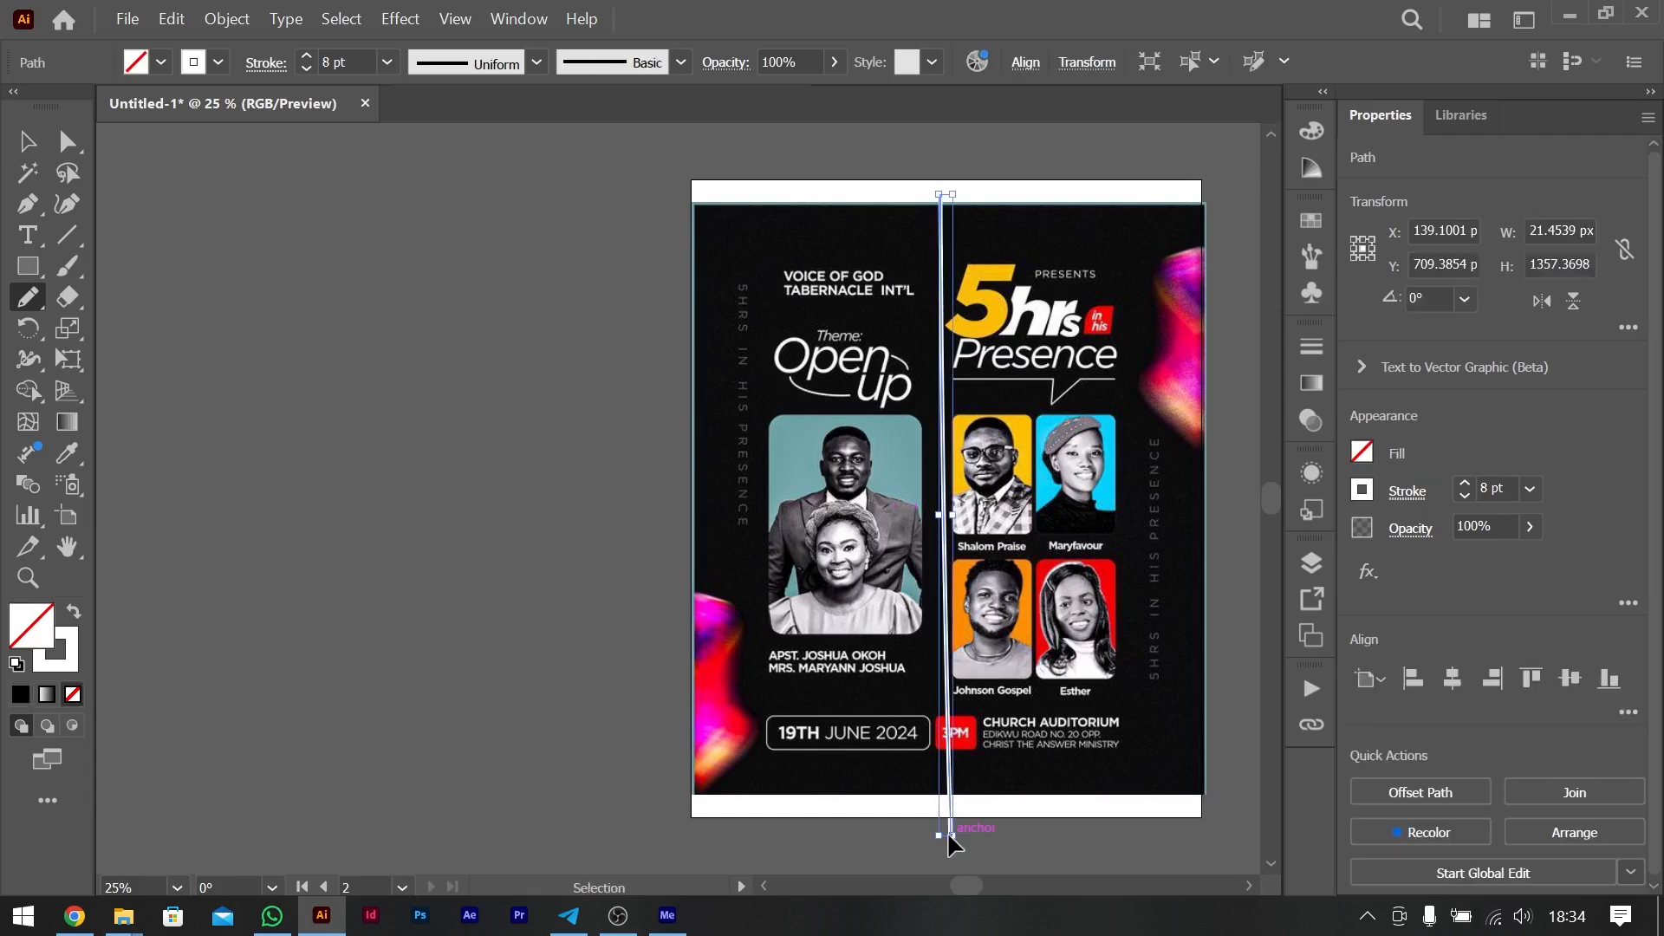
key("ctrl+z")
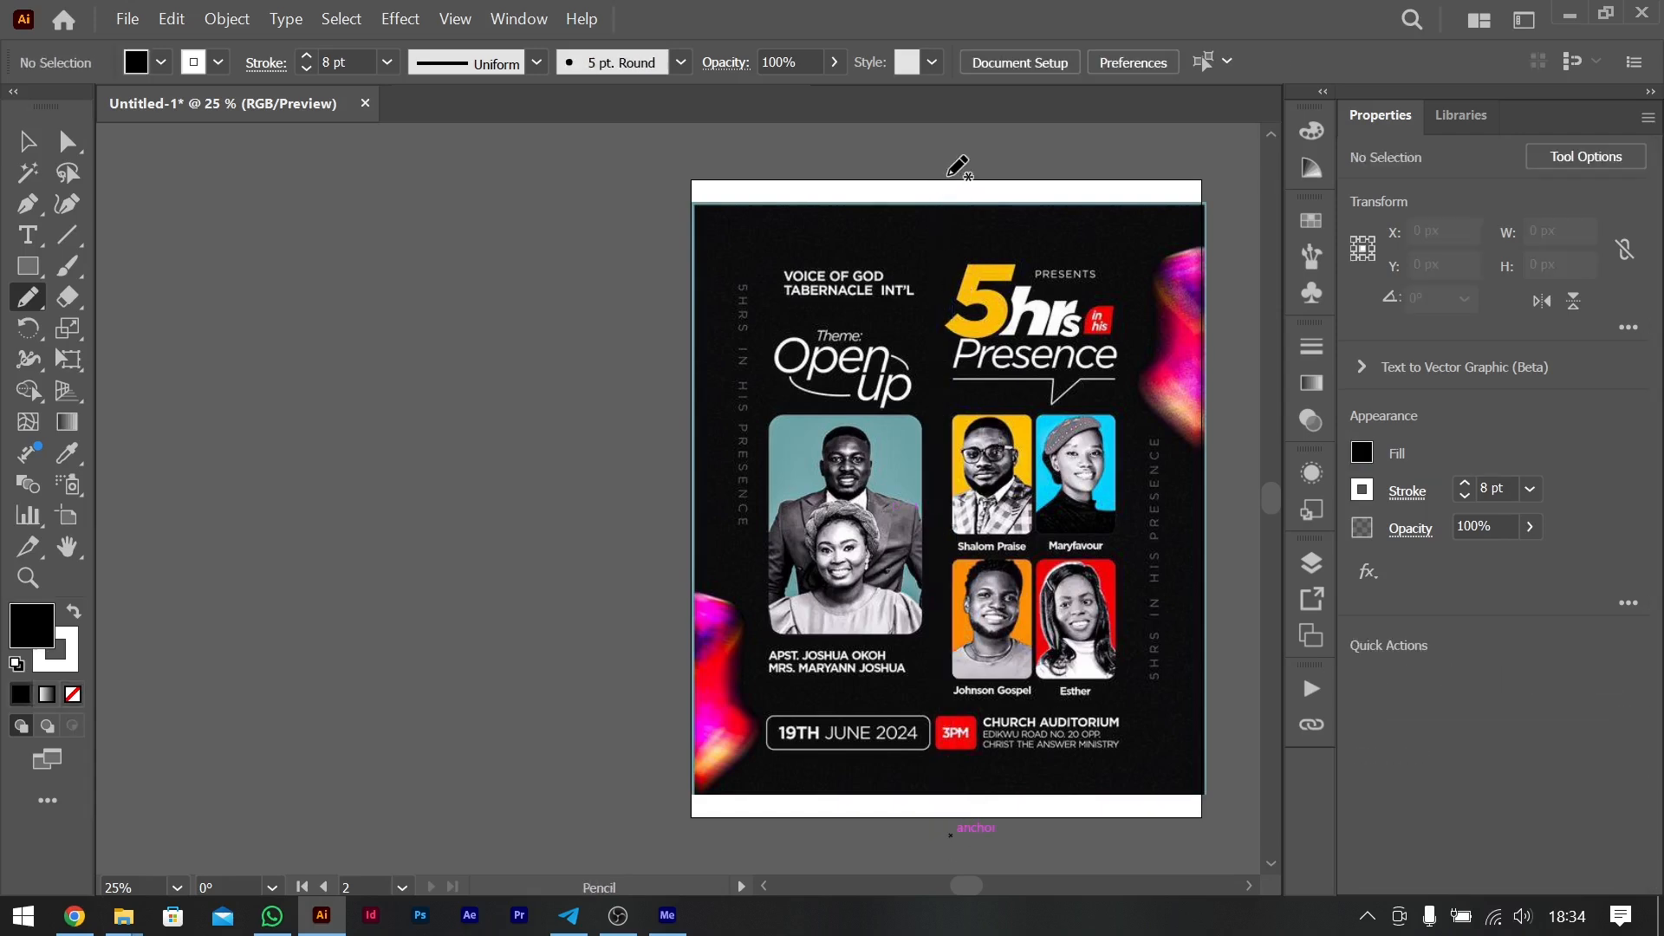
mouse_move(940, 173)
left_mouse_down()
mouse_move(923, 281)
mouse_move(928, 839)
left_mouse_up()
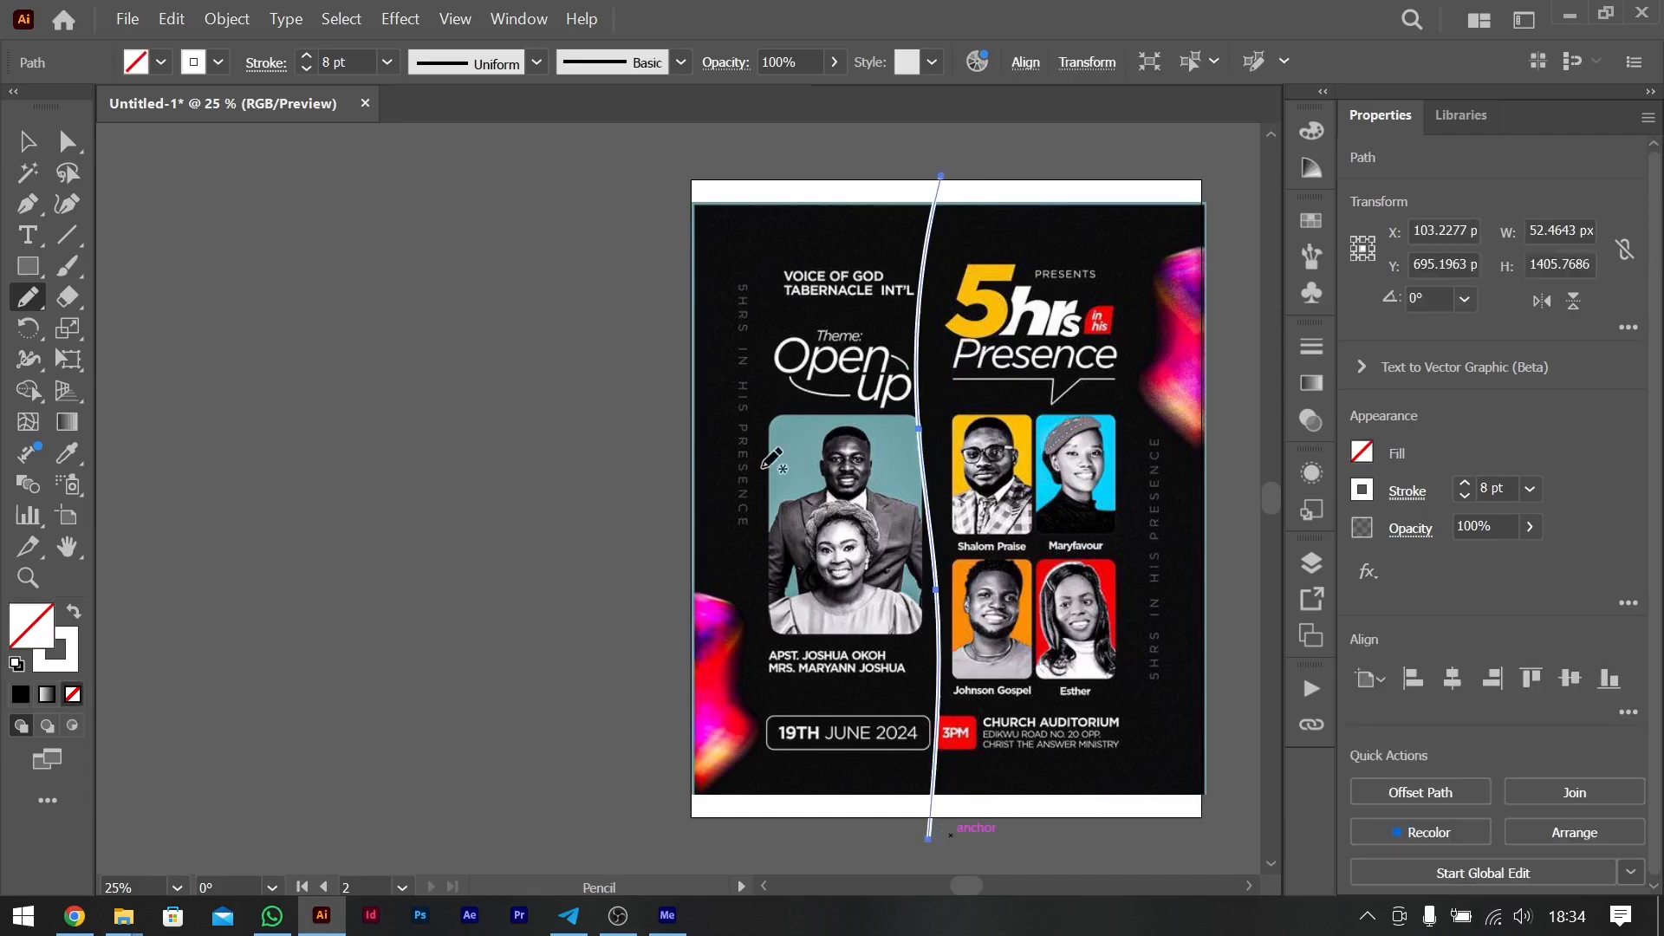
mouse_move(681, 490)
left_mouse_down()
mouse_move(1008, 485)
mouse_move(1233, 506)
left_mouse_up()
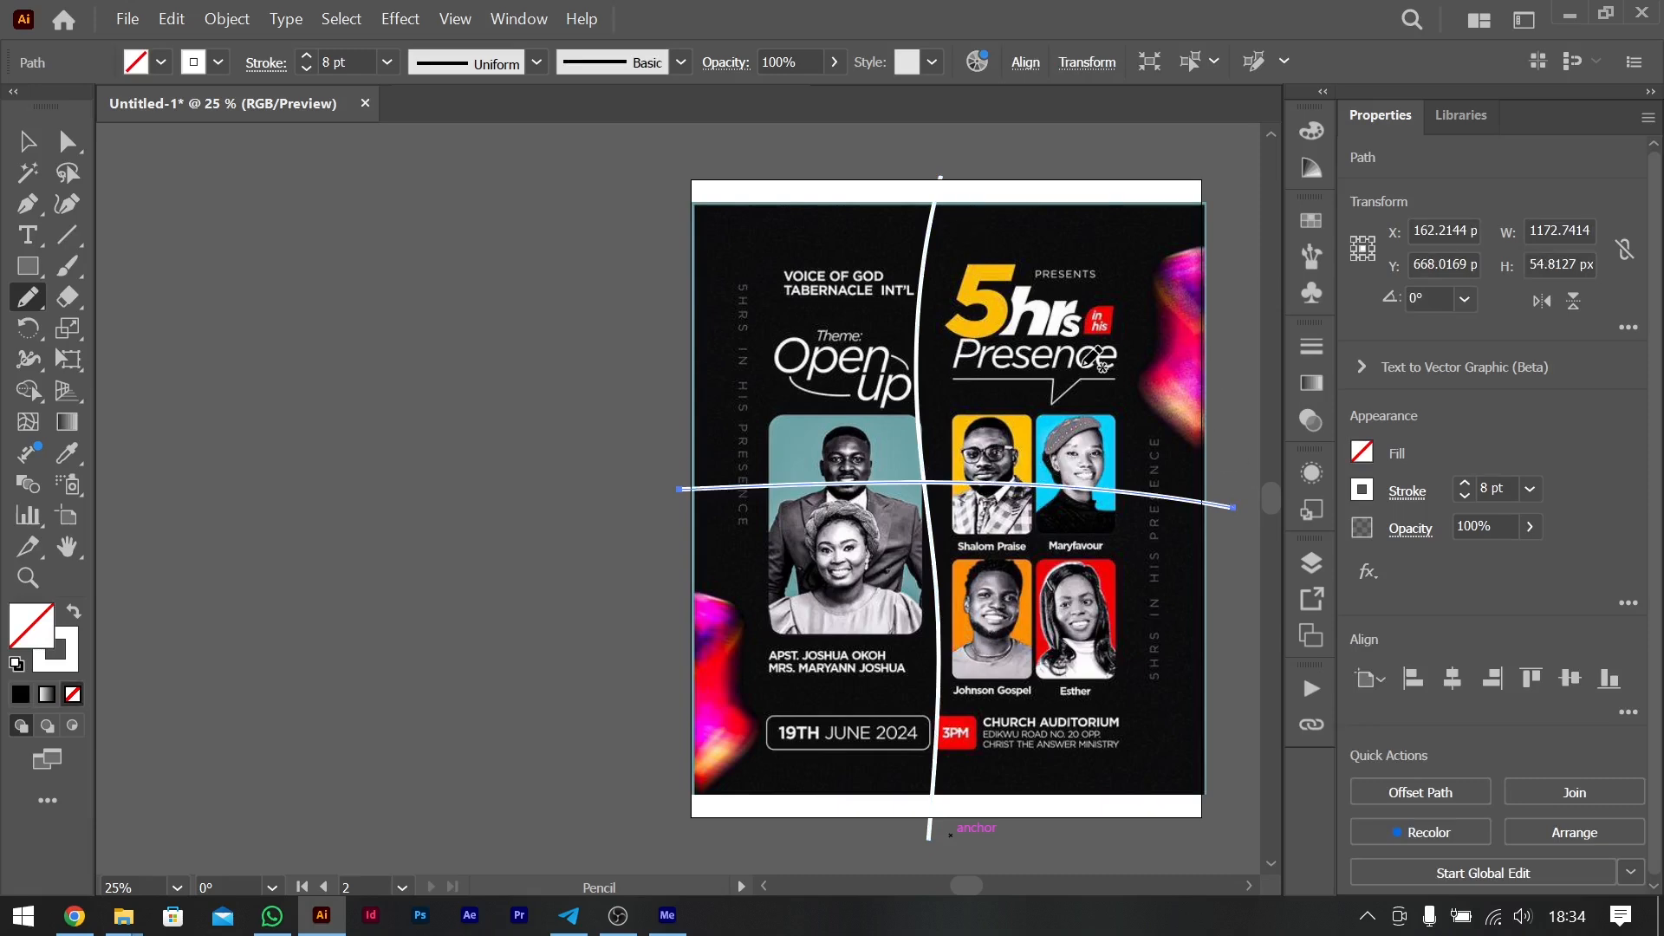
scroll(1083, 364, "right", 5)
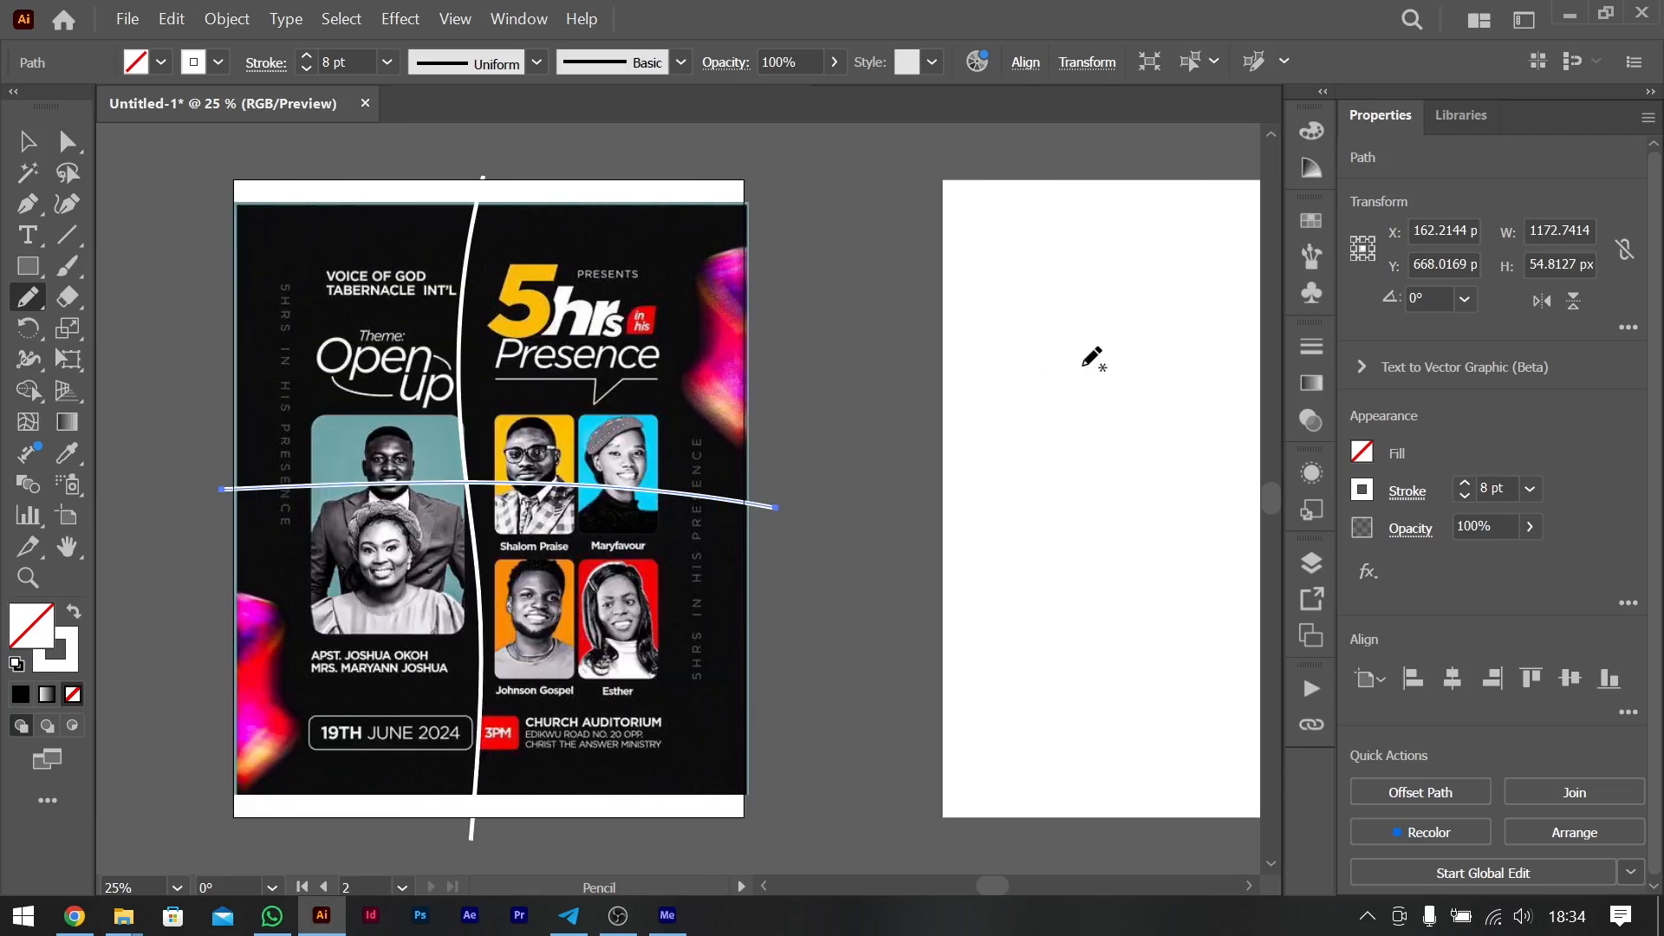
- Replace the middle horizontal stroke with two freehand strokes, one above the portraits and one about 1224 px wide below them
scroll(1090, 357, "left", 4)
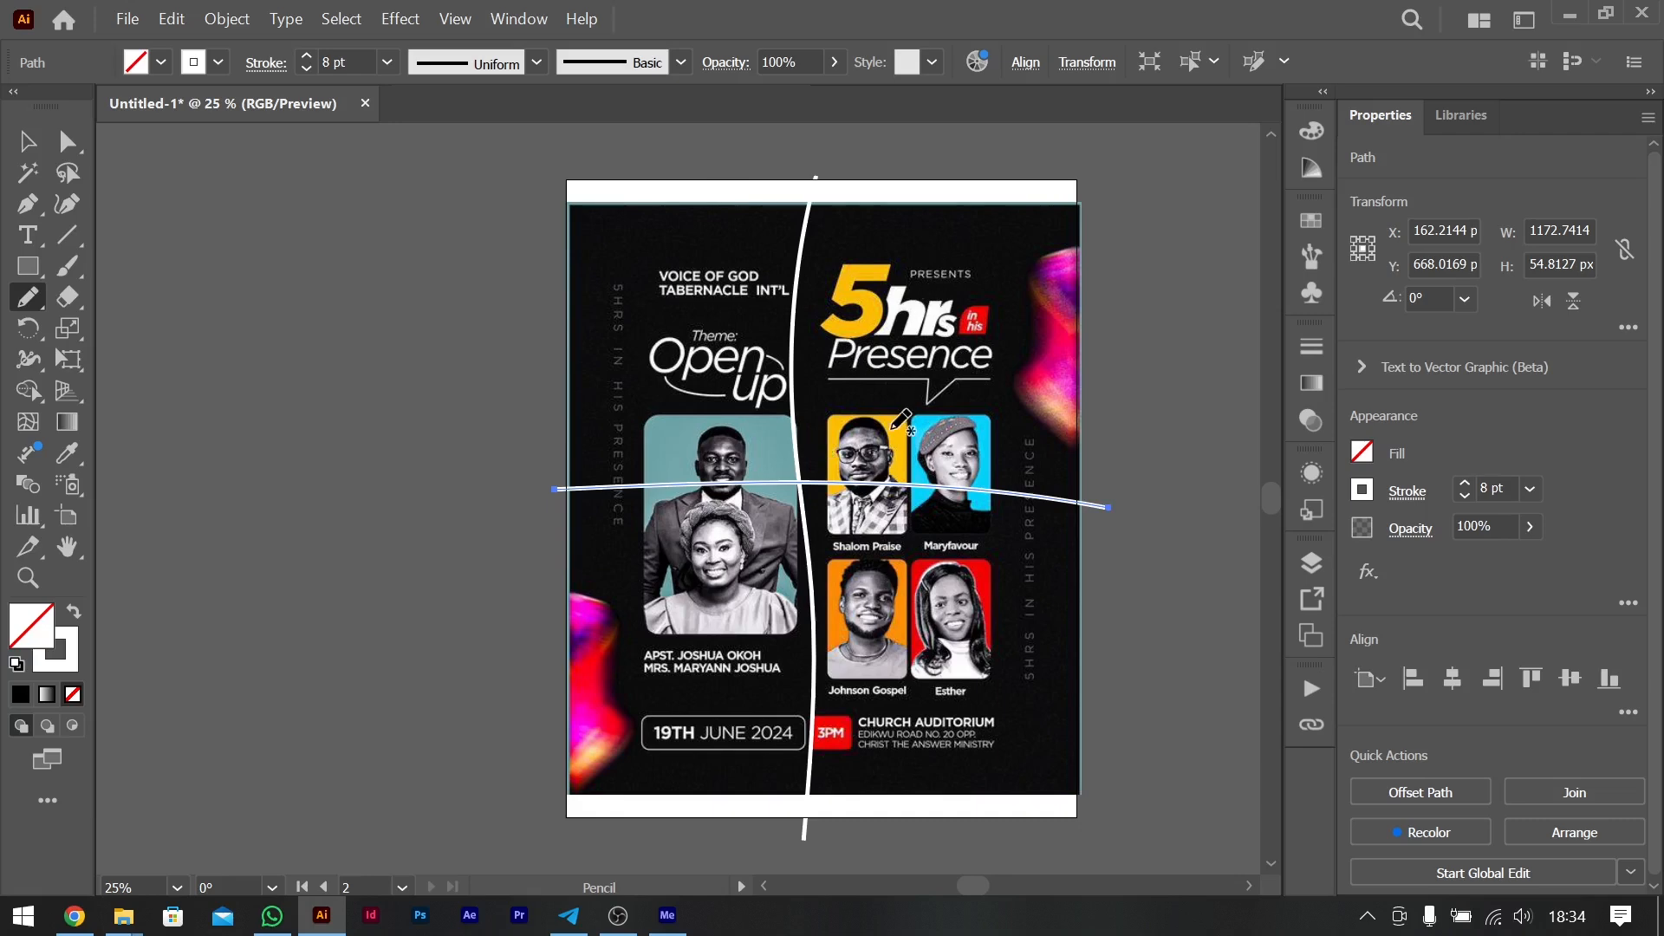
mouse_move(552, 404)
left_mouse_down()
mouse_move(823, 428)
mouse_move(1124, 416)
left_mouse_up()
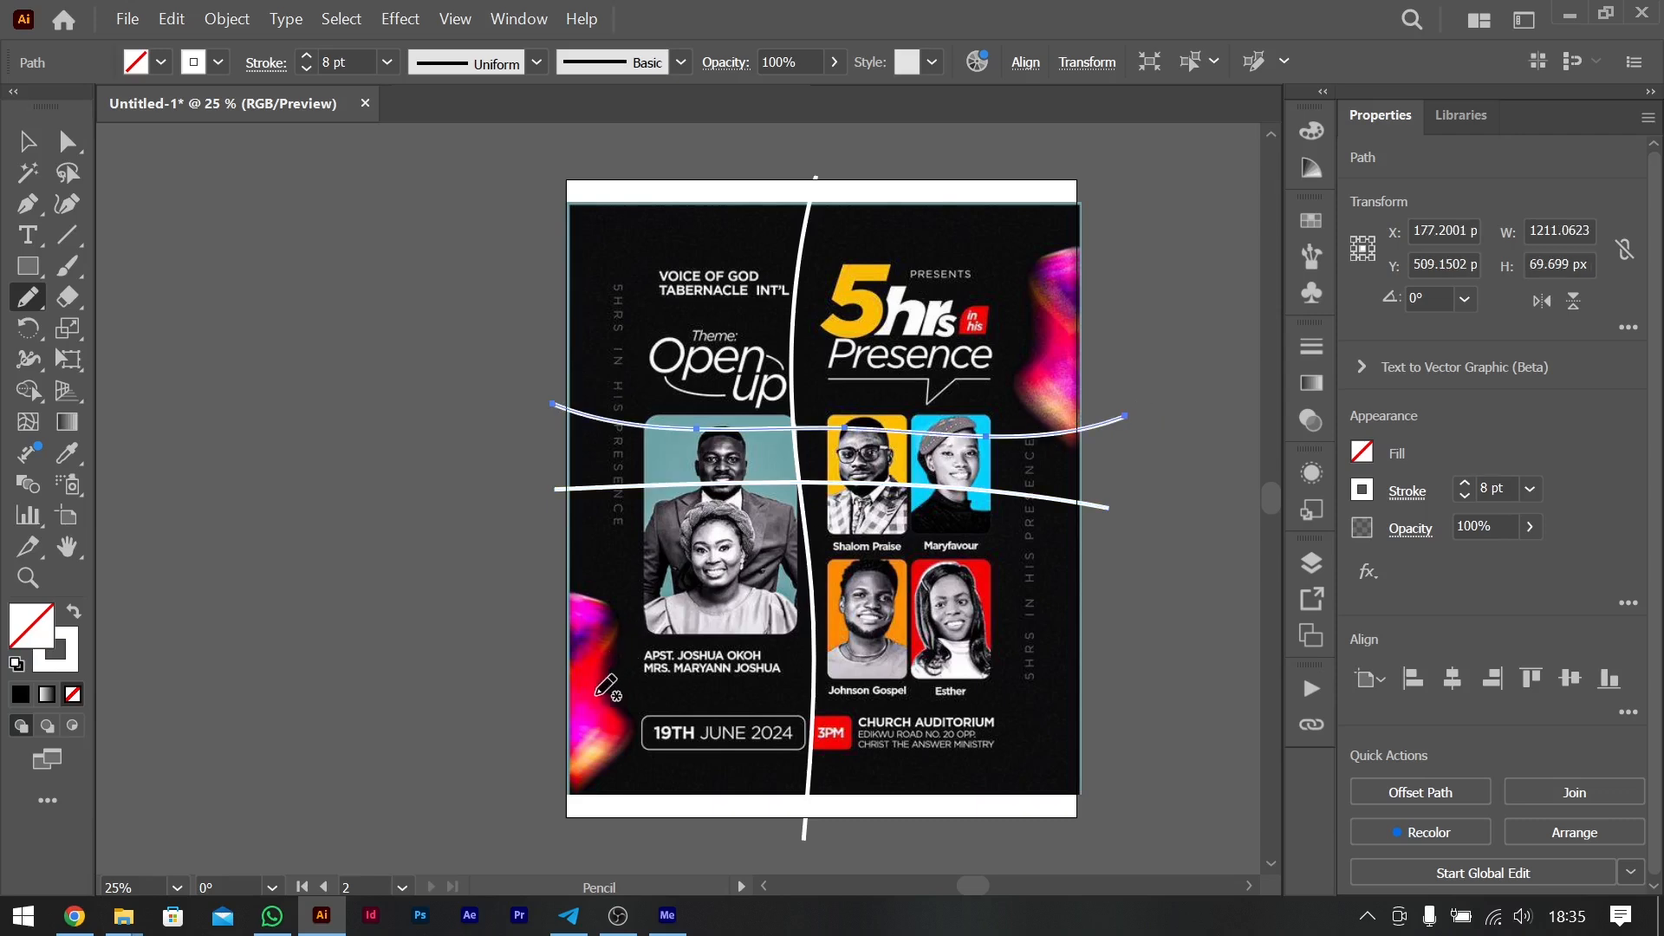
key("ctrl+z")
key("ctrl+z")
left_click_drag(568, 414, 1158, 396)
left_click_drag(559, 684, 1135, 689)
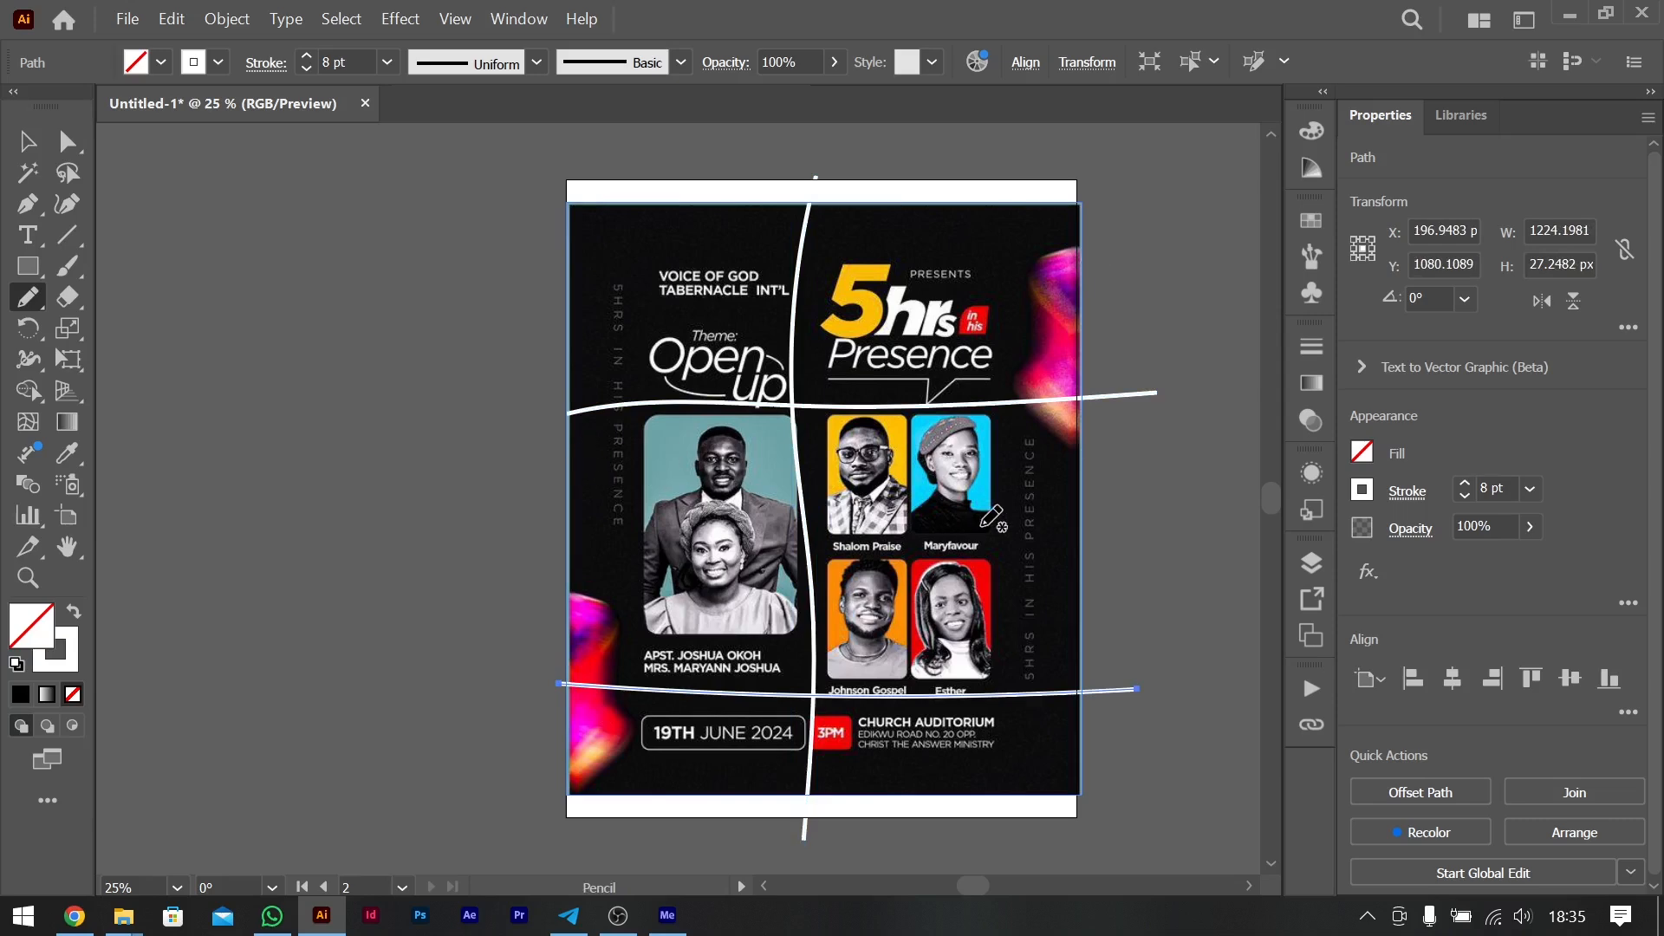
- Loop freehand strokes around the flyer's header, portrait and date sections, and curve one around the lower-left glow
mouse_move(1052, 433)
left_mouse_down()
mouse_move(641, 432)
mouse_move(648, 631)
mouse_move(971, 637)
mouse_move(1082, 593)
mouse_move(1049, 434)
left_mouse_up()
mouse_move(1016, 696)
left_mouse_down()
mouse_move(780, 810)
mouse_move(598, 719)
mouse_move(1021, 694)
left_mouse_up()
mouse_move(595, 208)
left_mouse_down()
mouse_move(598, 319)
mouse_move(1057, 346)
mouse_move(551, 184)
left_mouse_up()
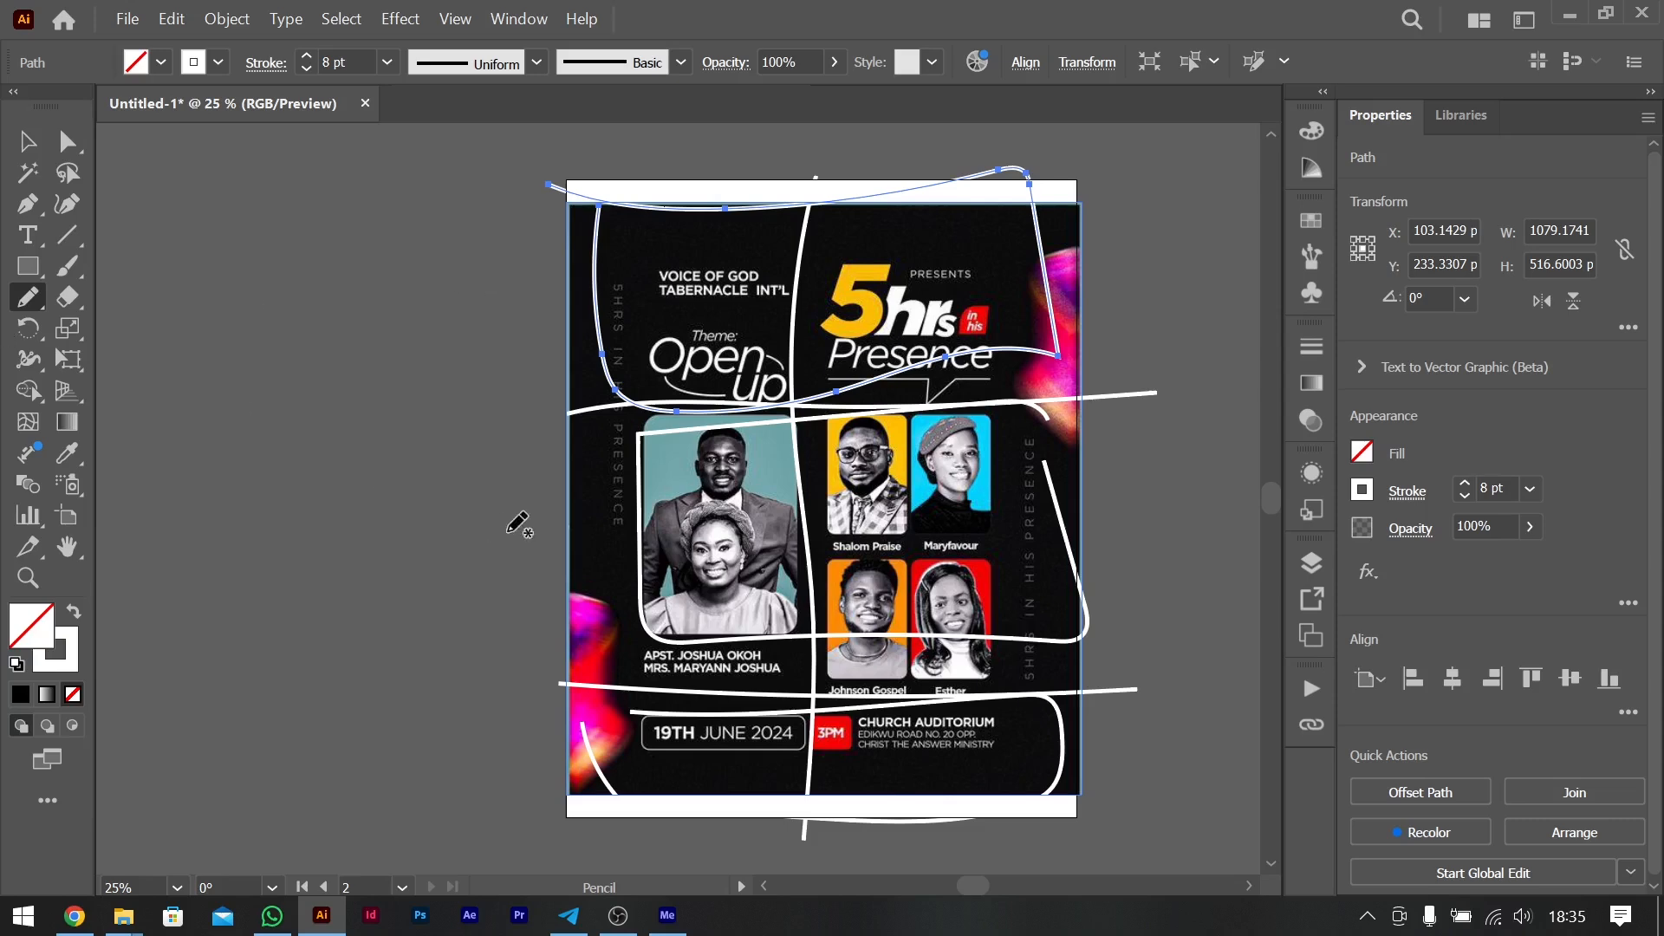
mouse_move(540, 565)
left_mouse_down()
mouse_move(650, 597)
mouse_move(605, 827)
mouse_move(494, 805)
mouse_move(468, 773)
left_mouse_up()
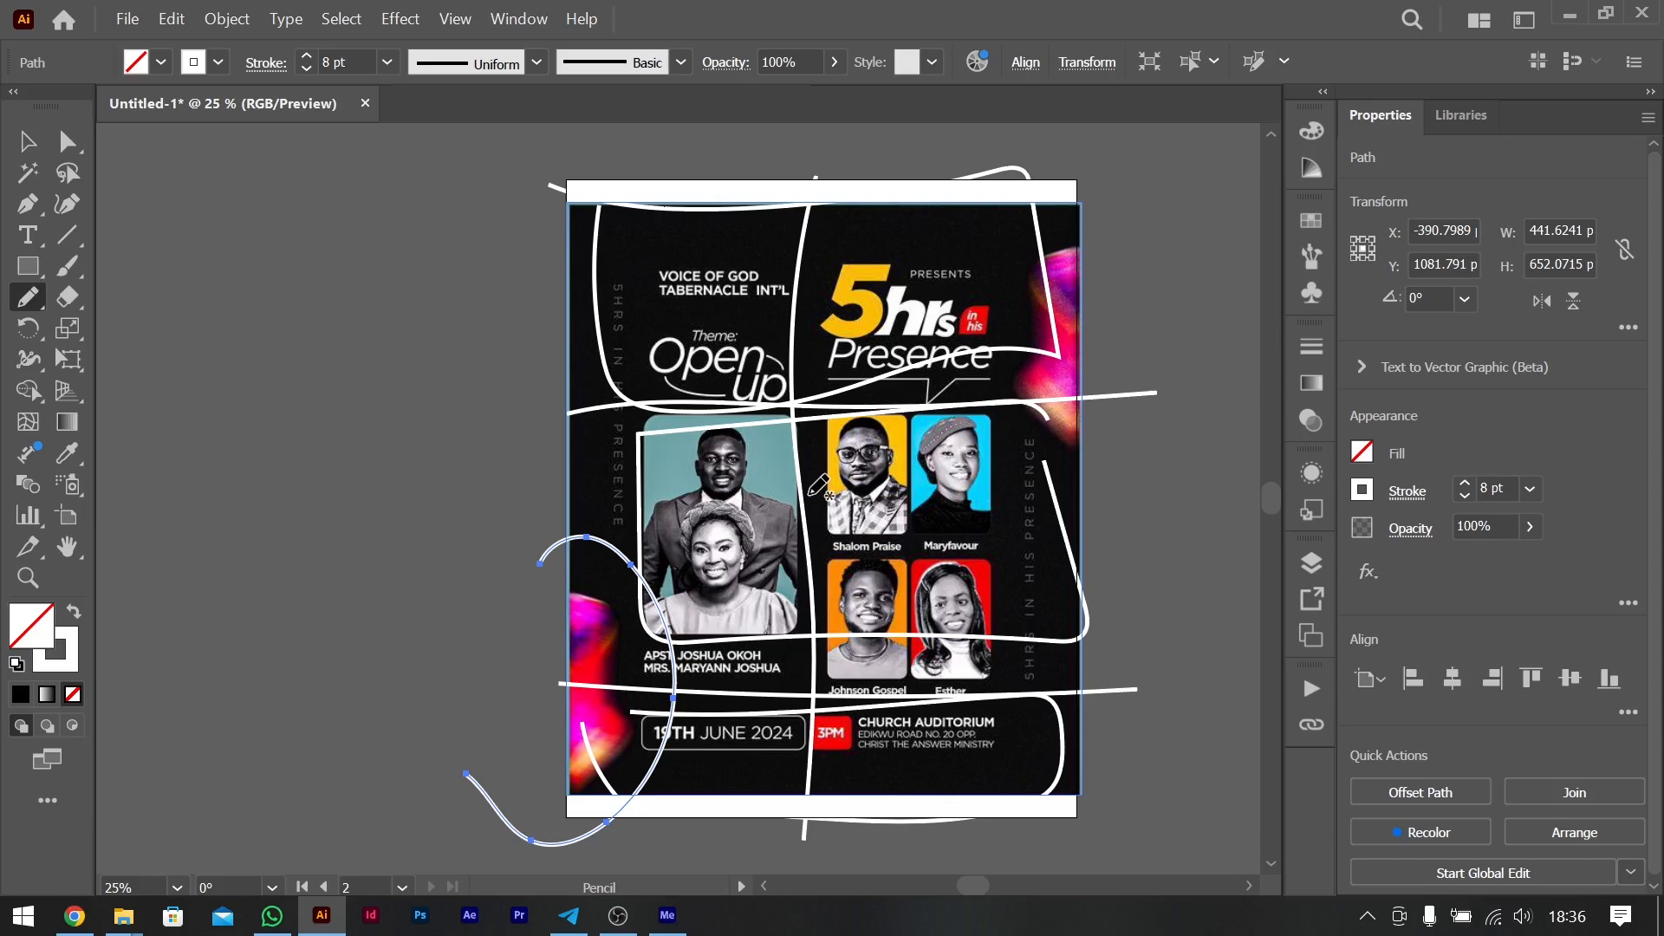
mouse_move(609, 414)
left_mouse_down()
mouse_move(1047, 418)
mouse_move(1069, 625)
mouse_move(655, 618)
mouse_move(611, 423)
left_mouse_up()
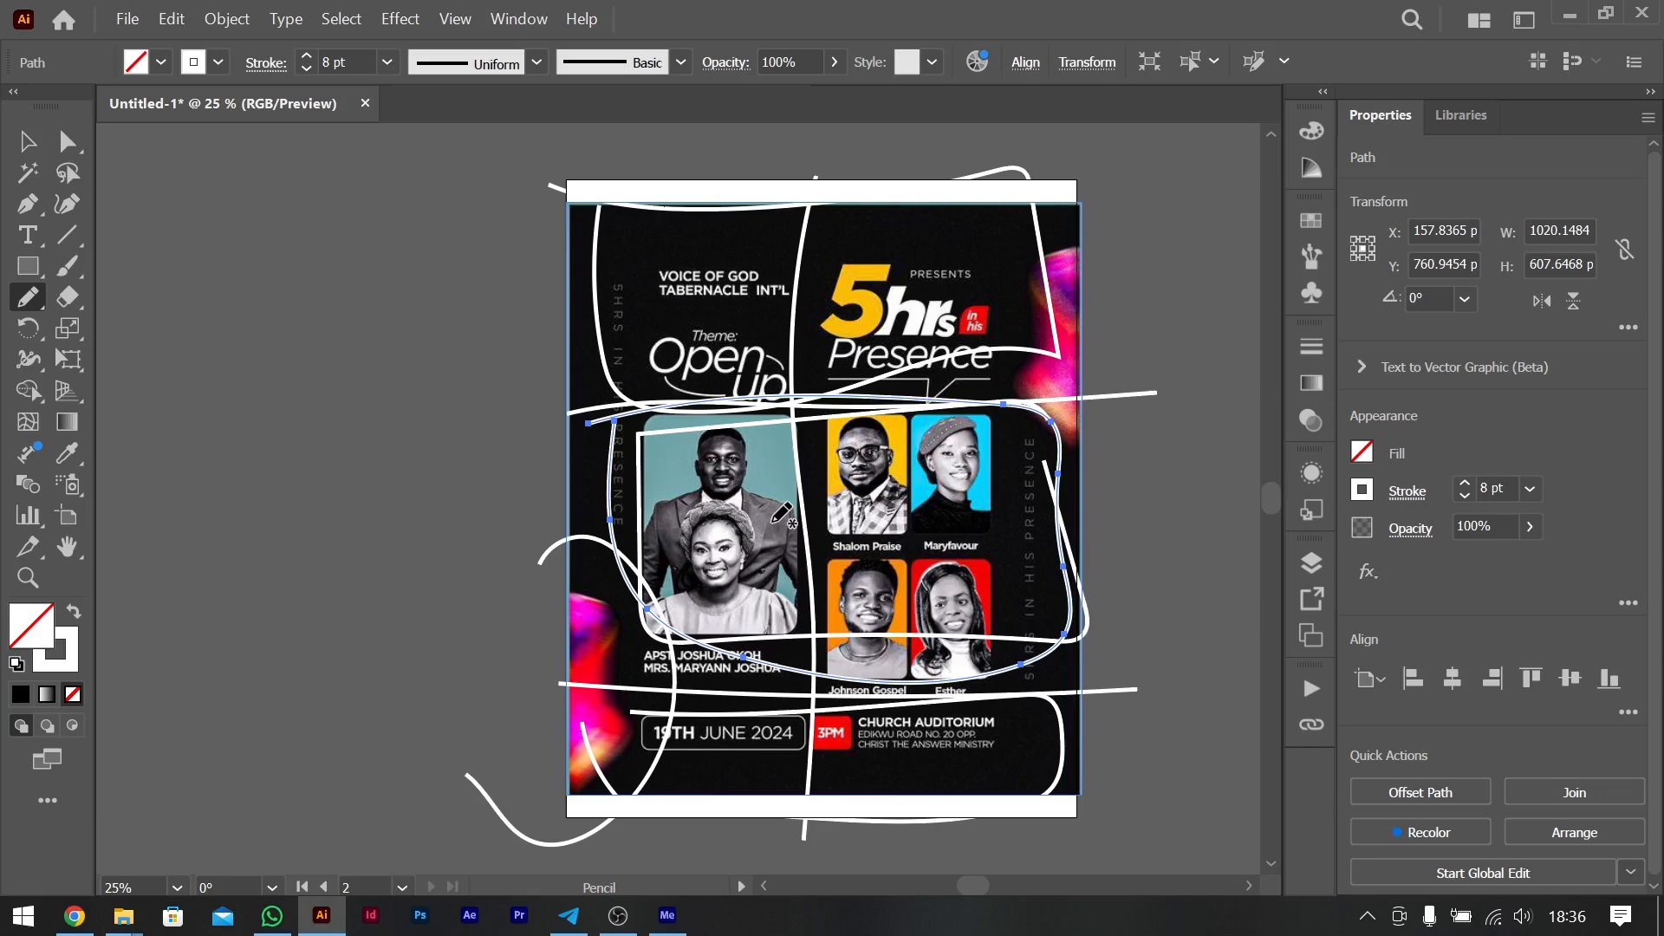
- Lock the flyer image and delete all the pencil strokes over it
left_click(28, 142)
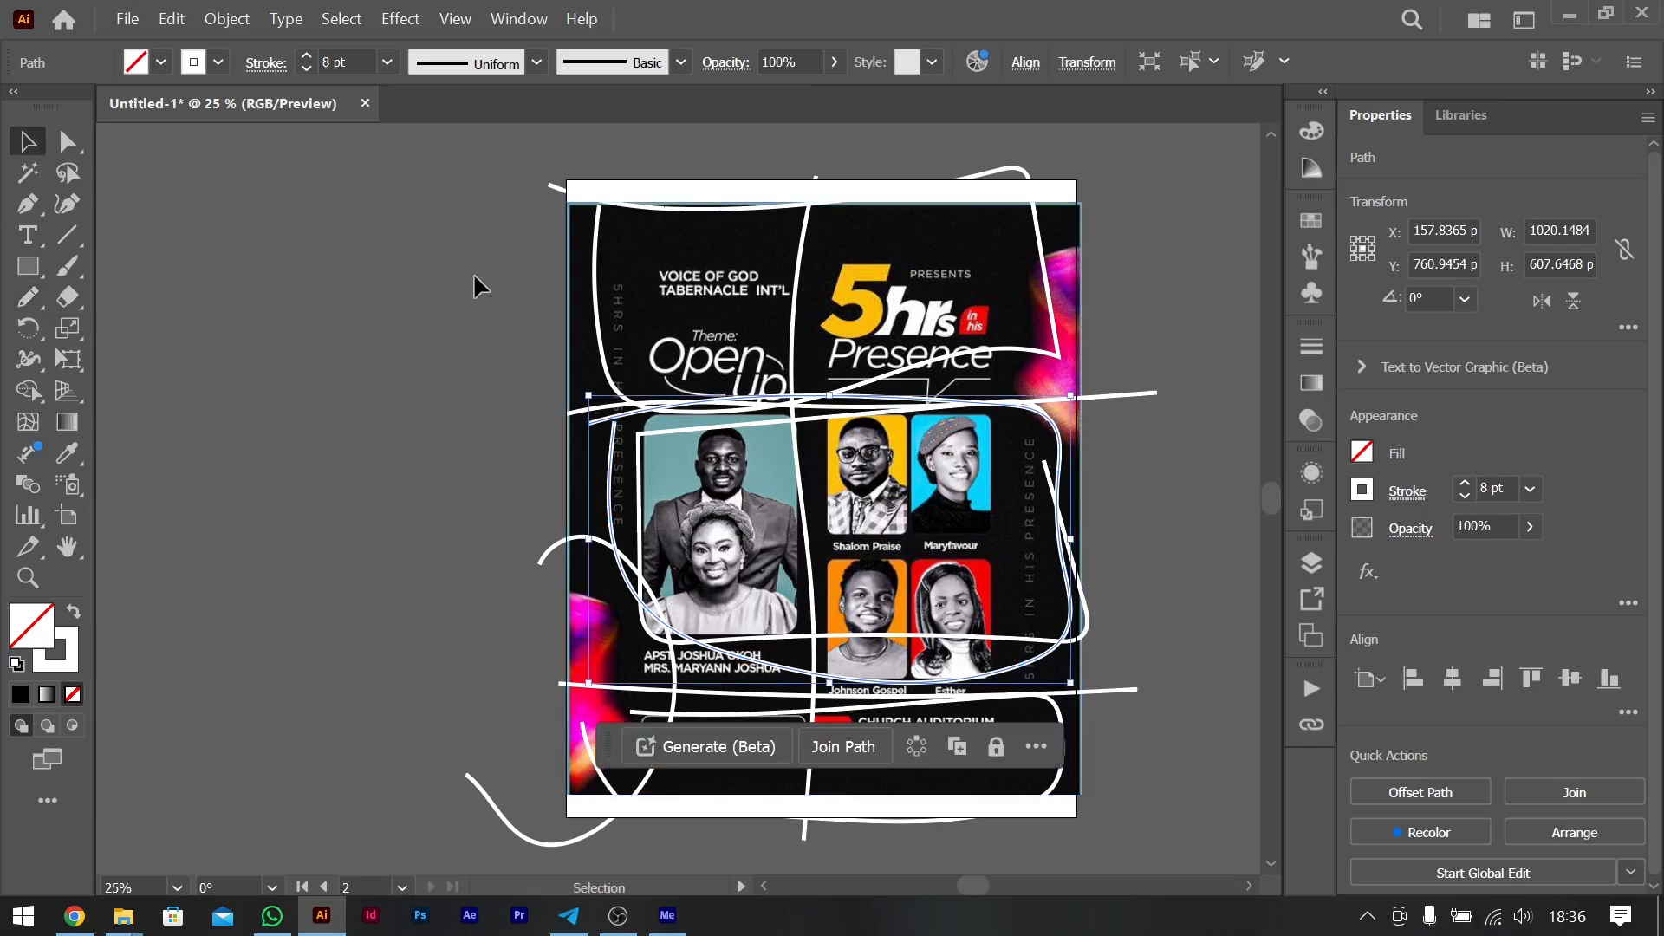
left_click(653, 290)
key("ctrl+2")
left_click_drag(472, 256, 1123, 836)
key("Delete")
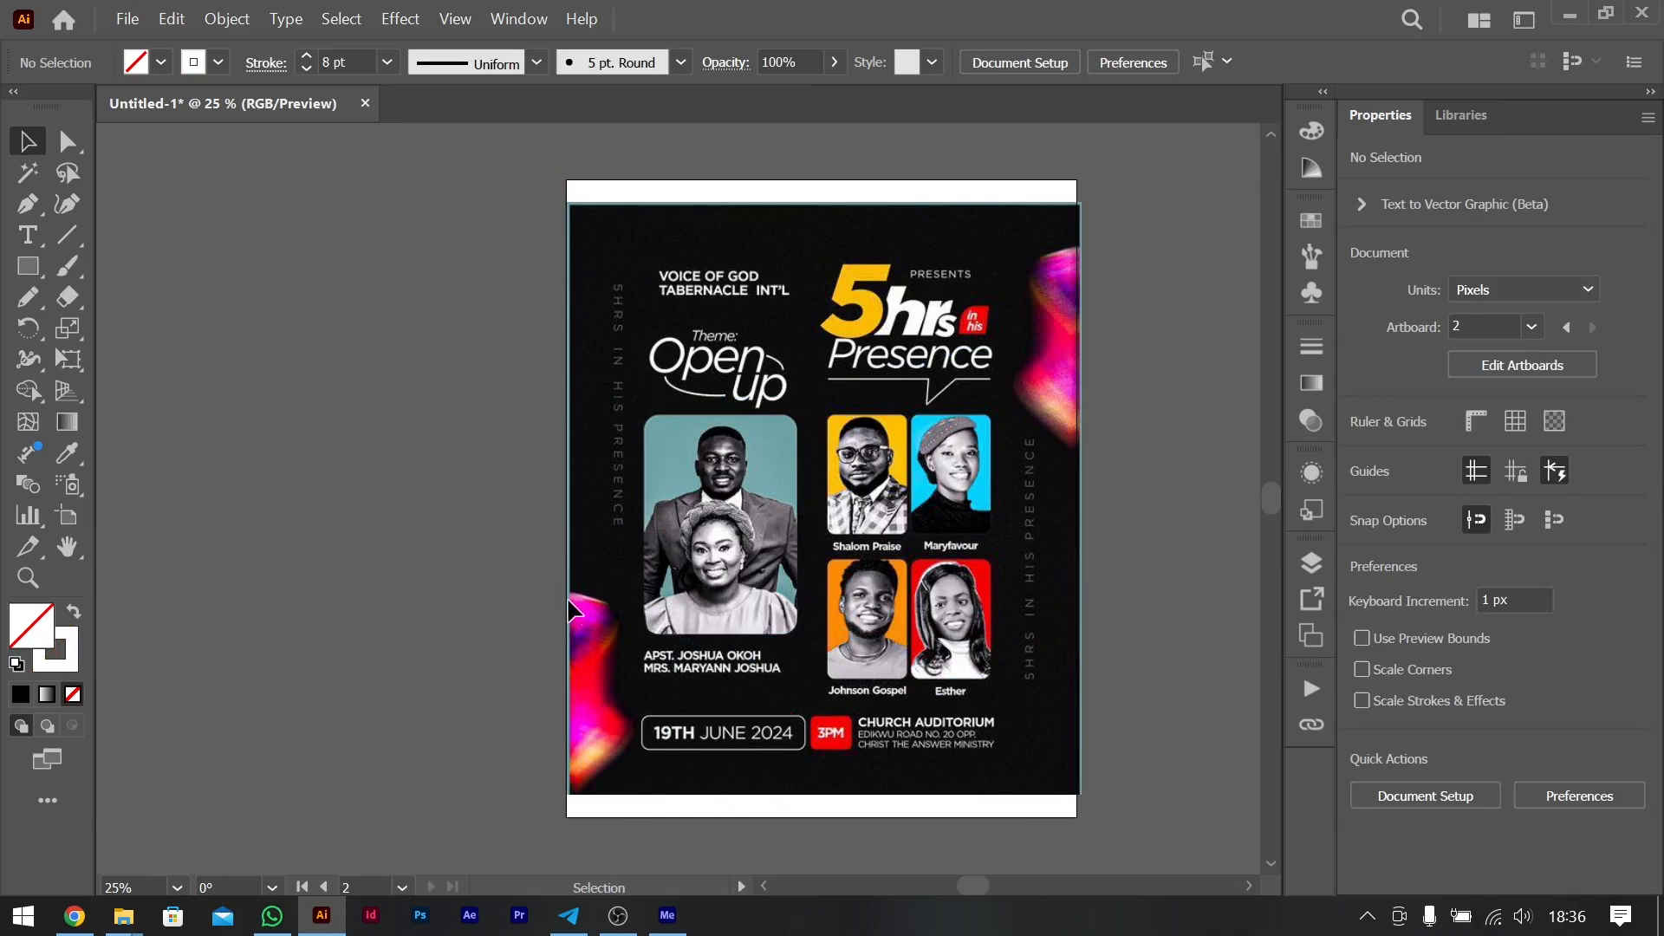
- Trace freehand curves around the flyer's two colourful glows, the upper-right one about 306 px wide and 763 px tall
left_click(28, 297)
mouse_move(538, 575)
left_mouse_down()
mouse_move(659, 632)
mouse_move(577, 799)
mouse_move(597, 832)
left_mouse_up()
mouse_move(1075, 201)
left_mouse_down()
mouse_move(999, 255)
mouse_move(1030, 435)
mouse_move(1135, 541)
left_mouse_up()
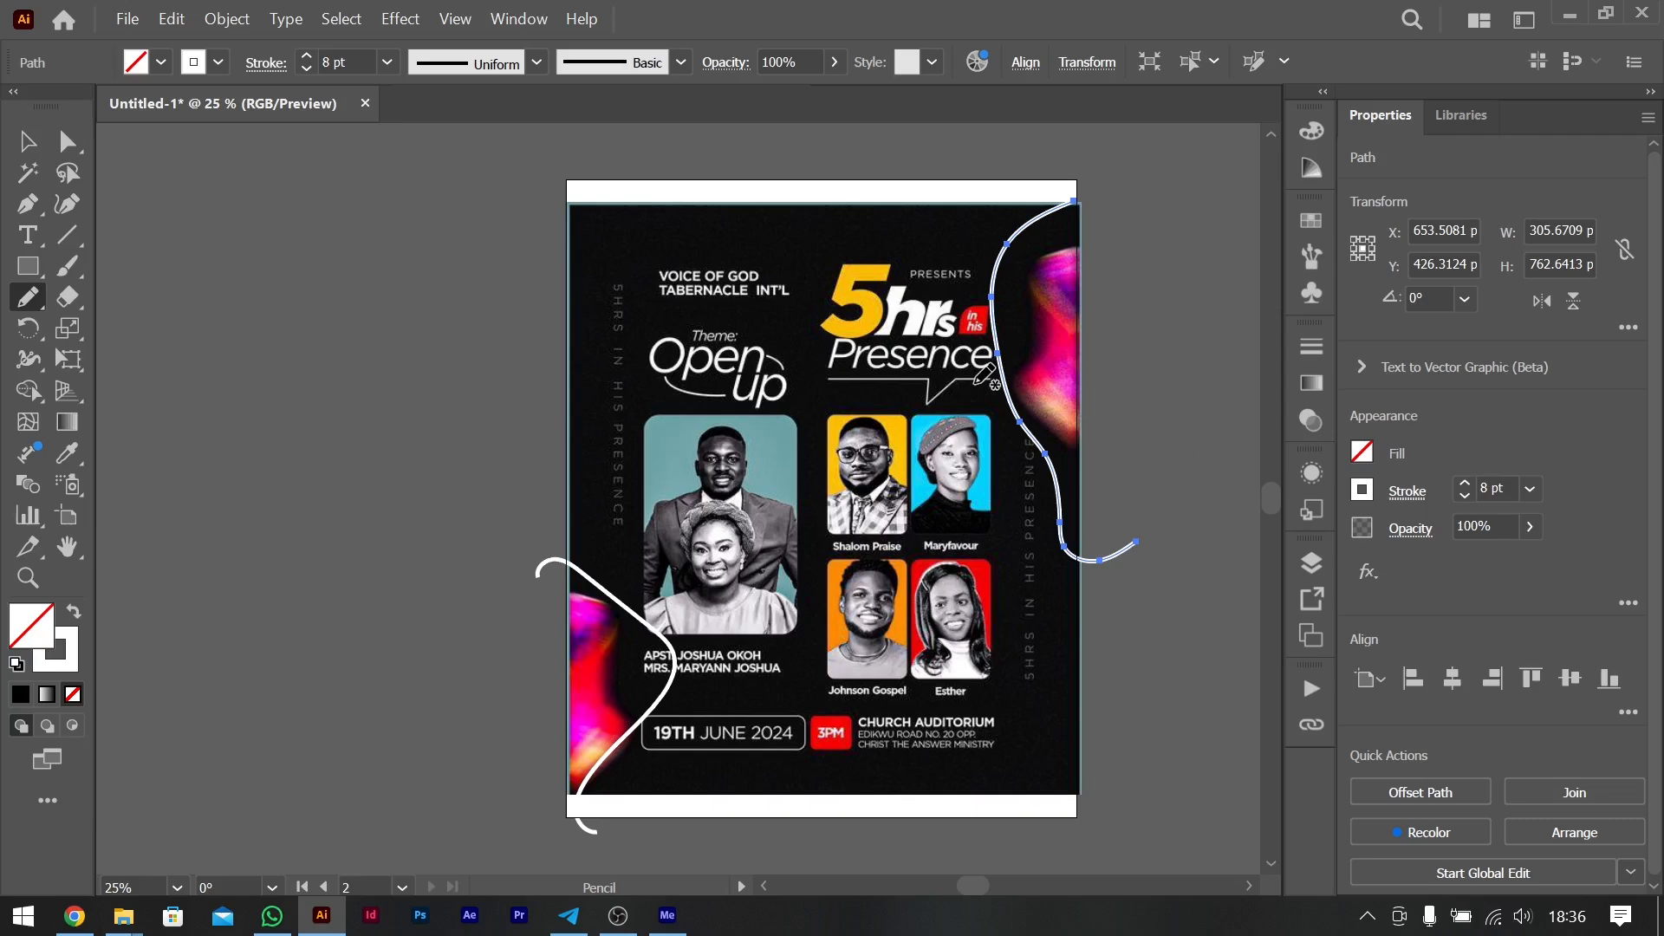
scroll(985, 375, "right", 5)
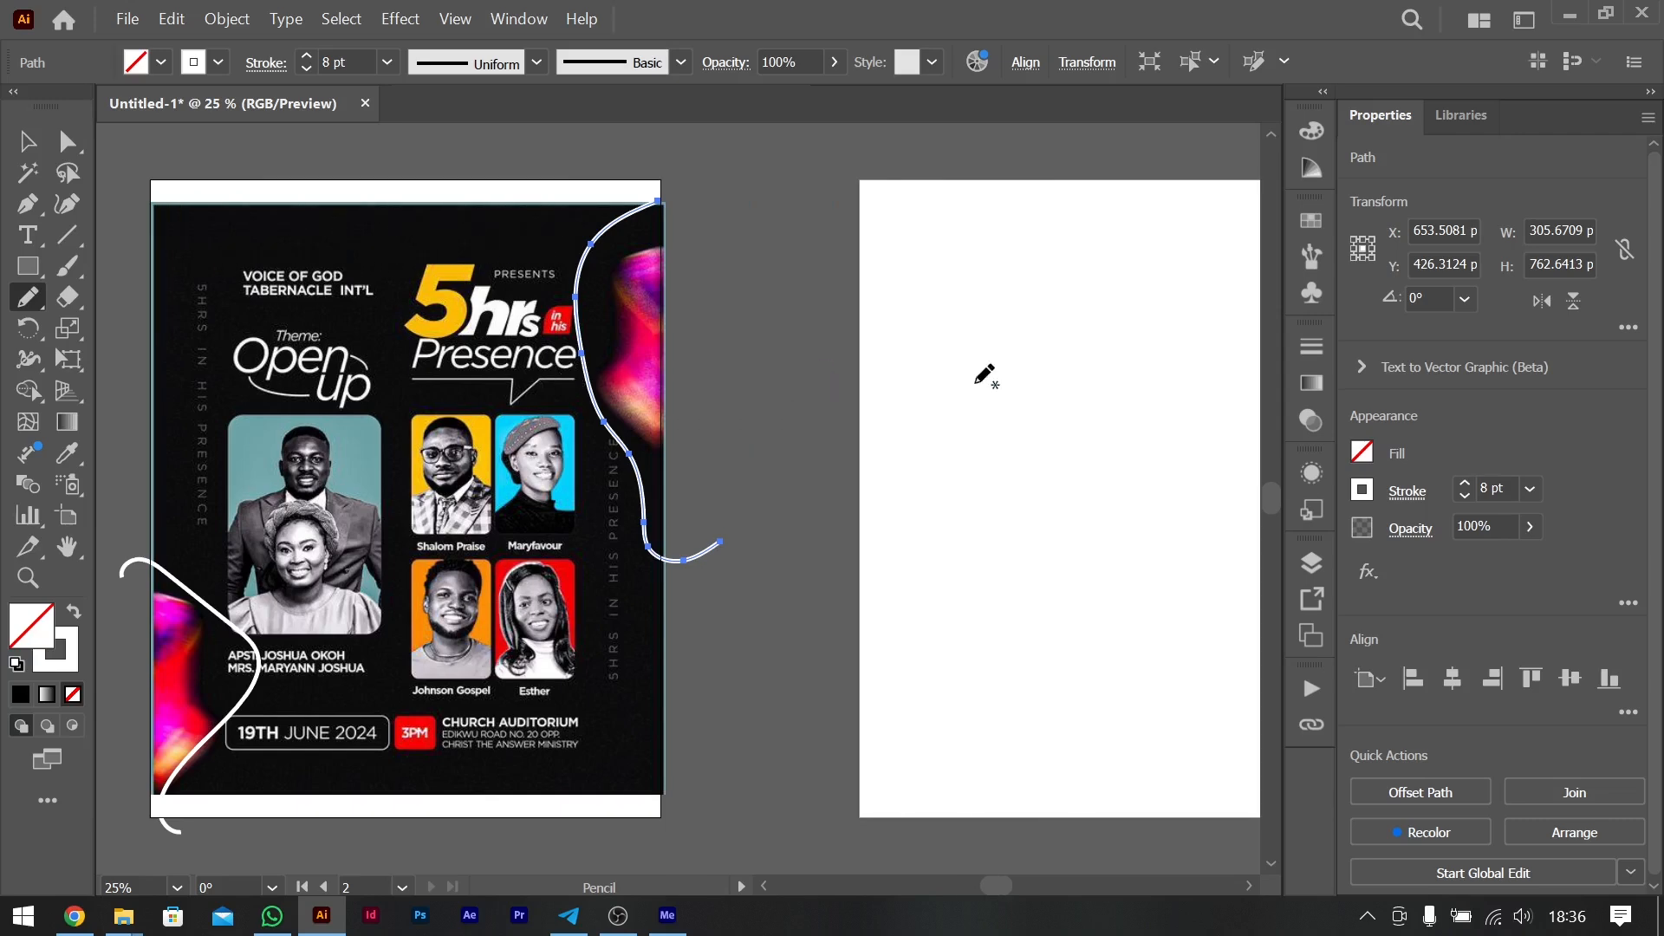
scroll(613, 347, "left", 4)
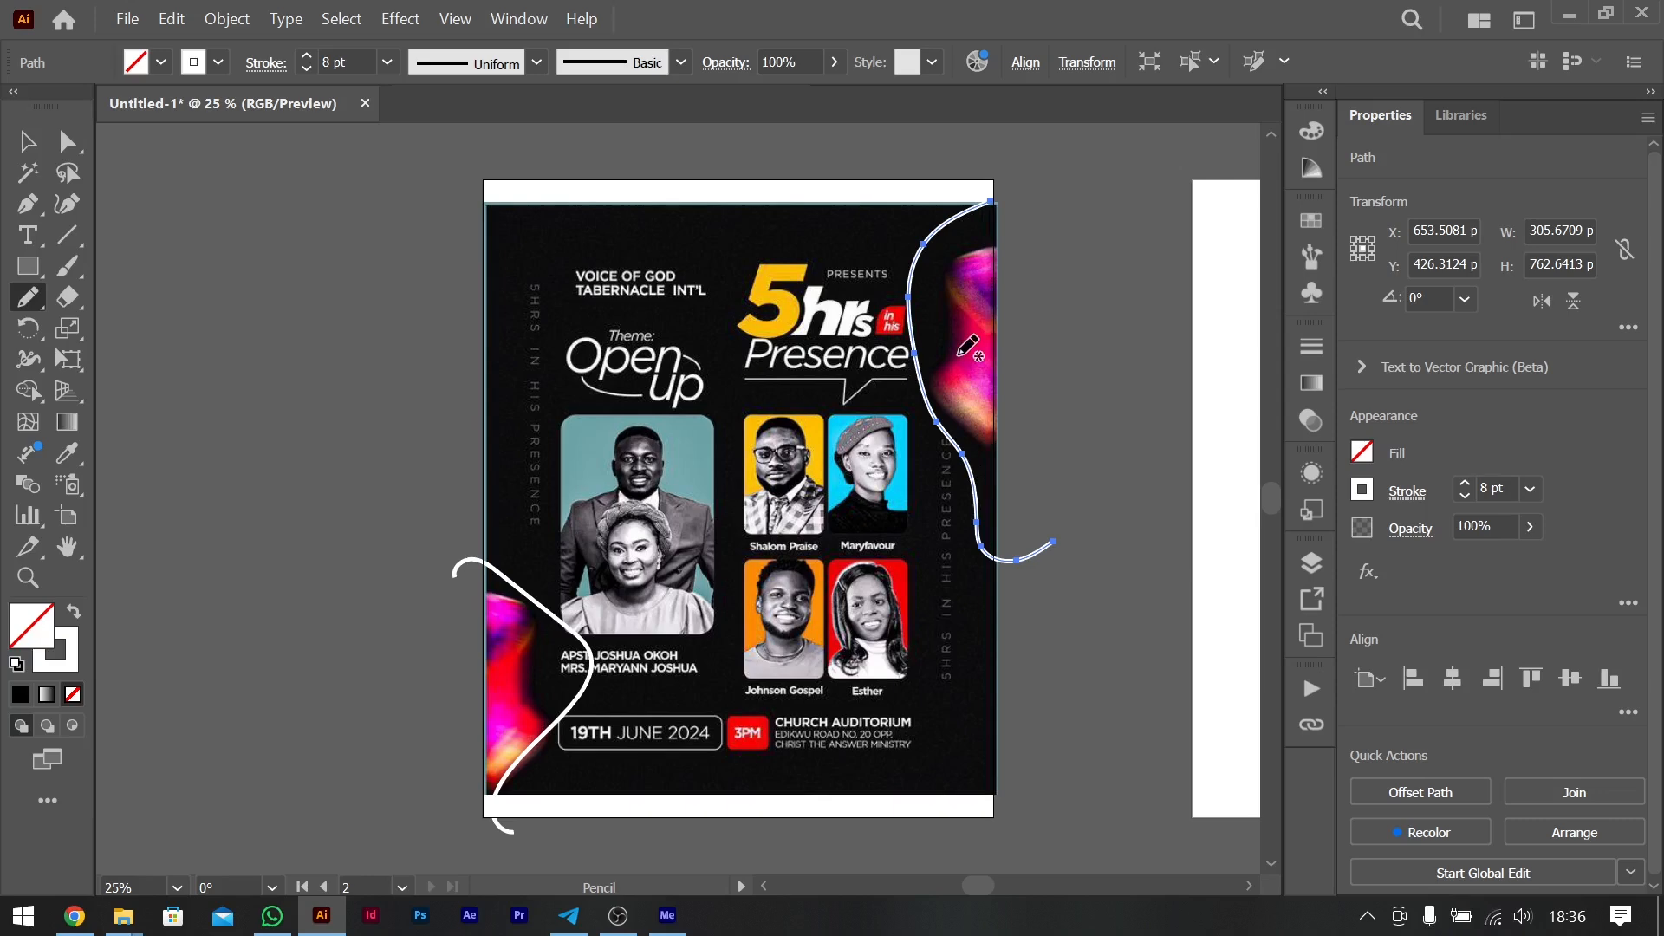
scroll(968, 347, "right", 5)
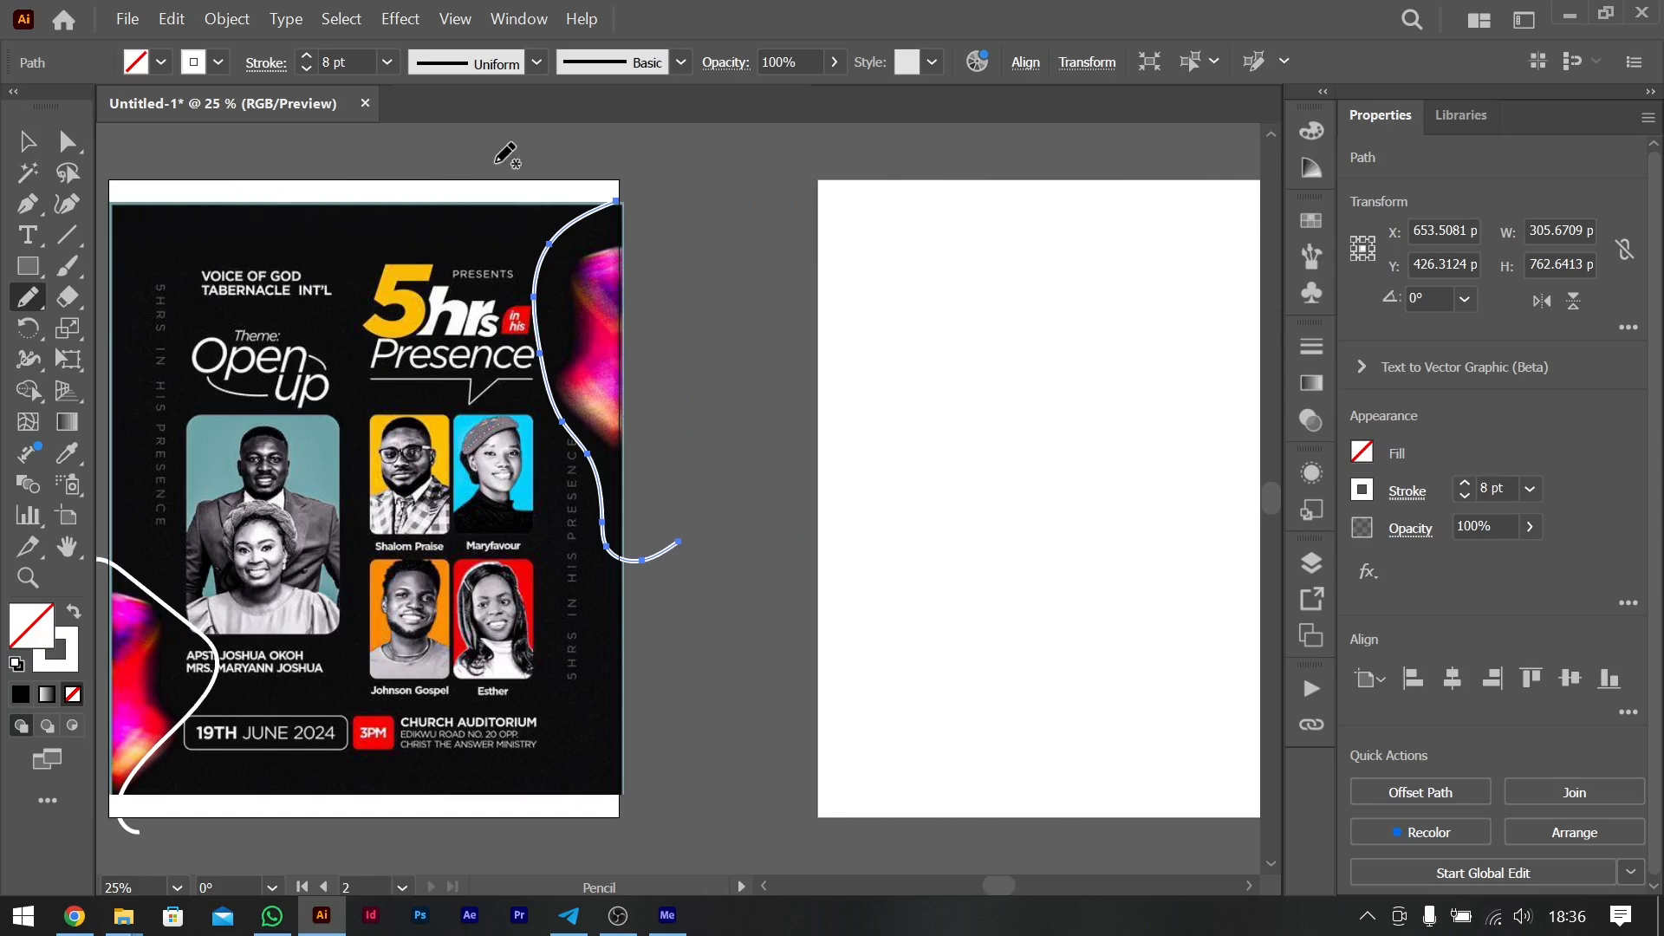
- Delete both pencil curves around the flyer's glows
left_click(26, 141)
scroll(955, 416, "right", 4)
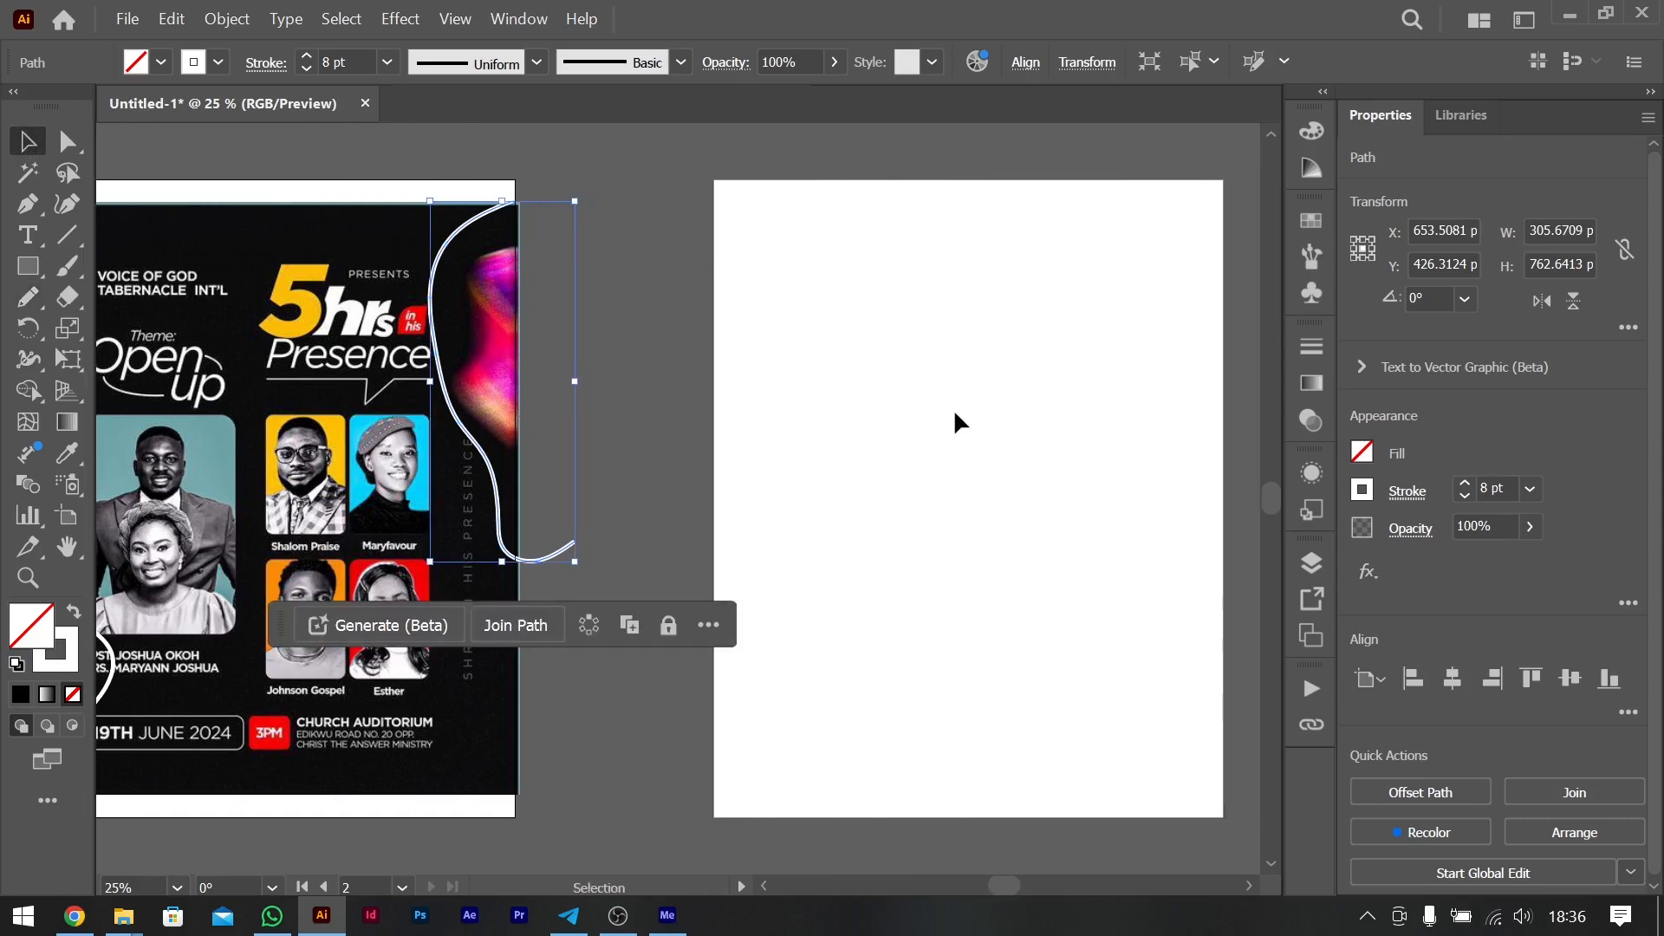
scroll(956, 416, "left", 6)
scroll(953, 408, "left", 1)
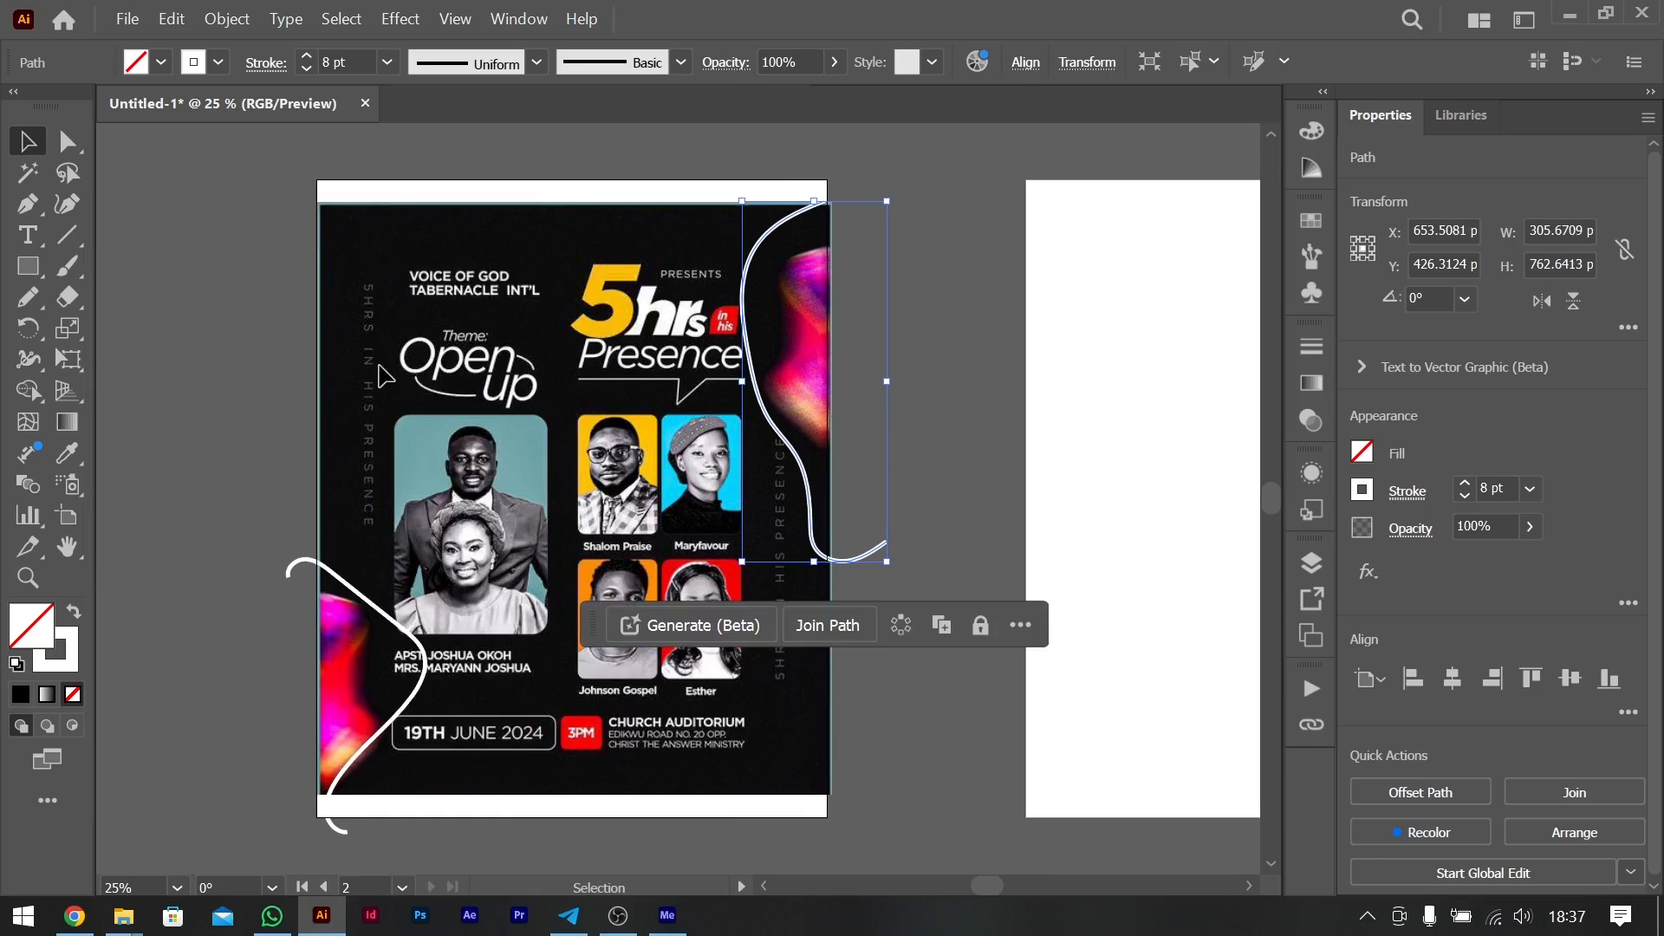
key("ctrl+a")
key("Delete")
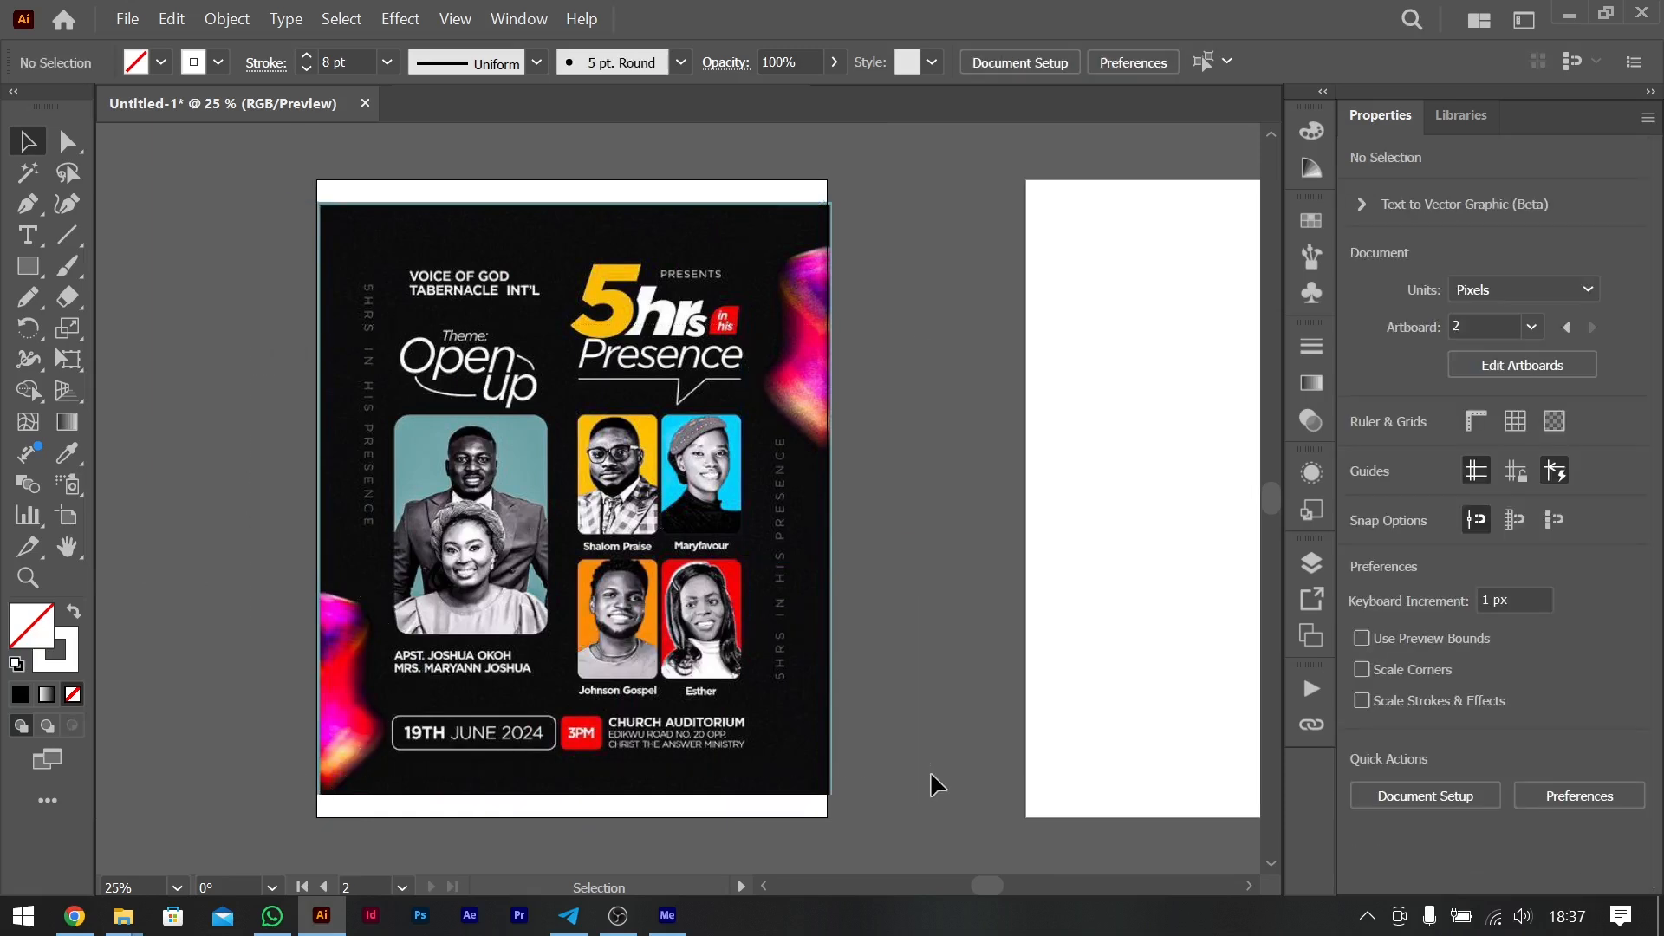
- Move the blank artboard closer to the flyer's artboard, leaving a narrow gap between them
key("shift+o")
left_click_drag(1160, 455, 996, 456)
left_click(27, 142)
scroll(680, 384, "right", 5)
scroll(680, 384, "left", 3)
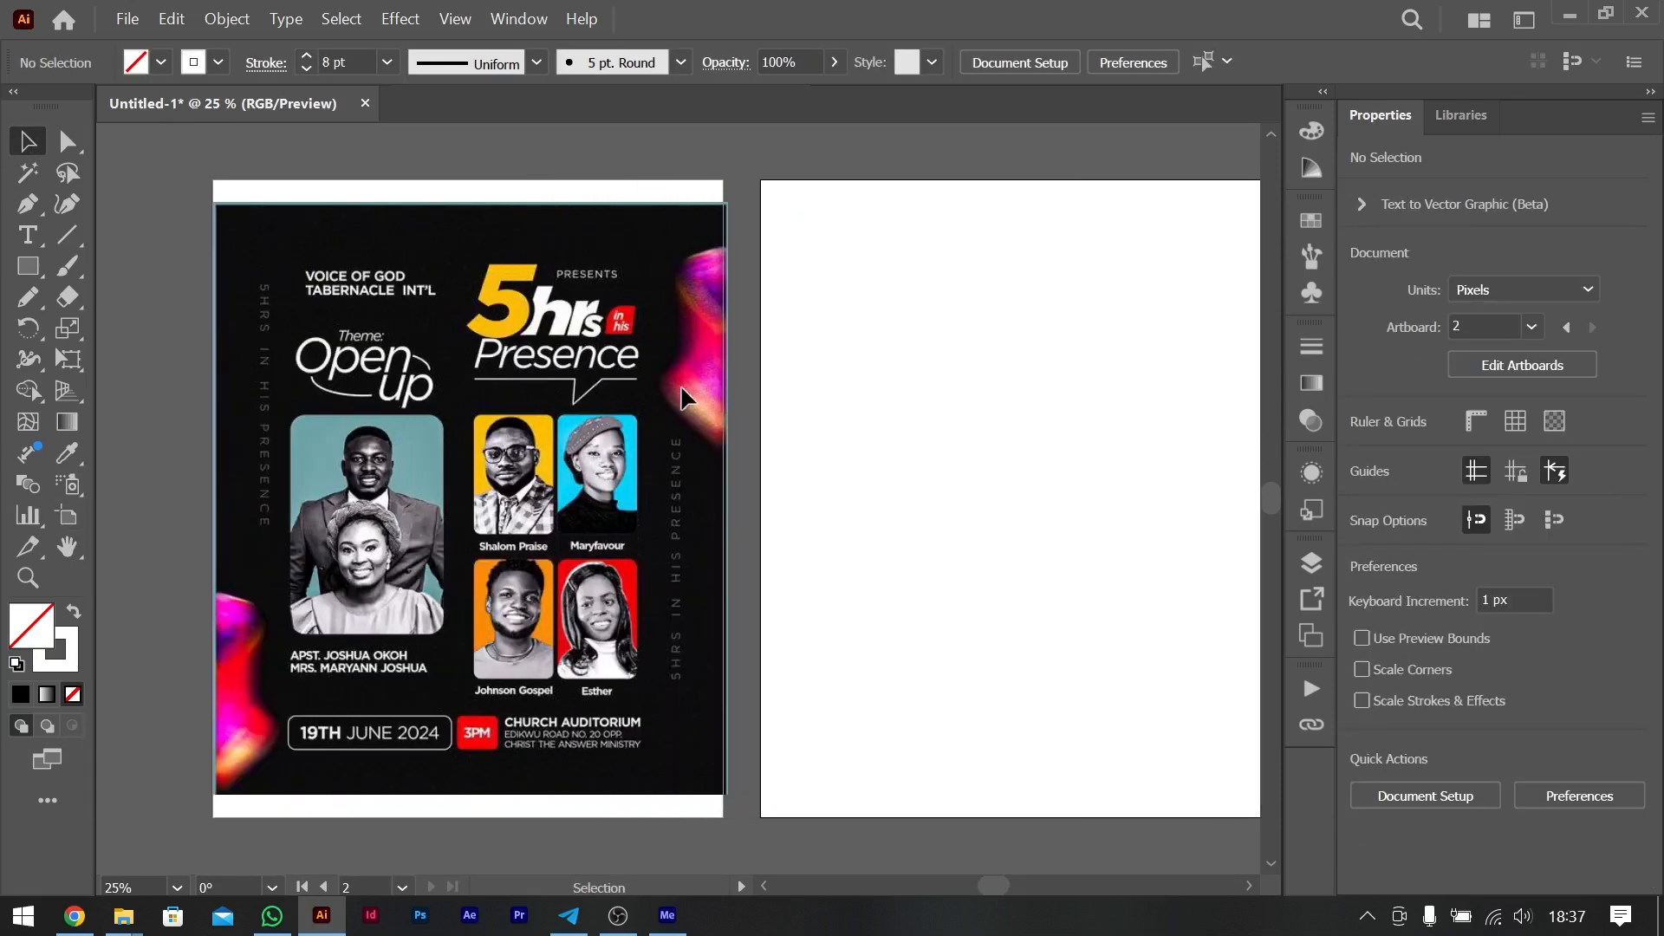
scroll(681, 384, "right", 1)
scroll(681, 397, "right", 1)
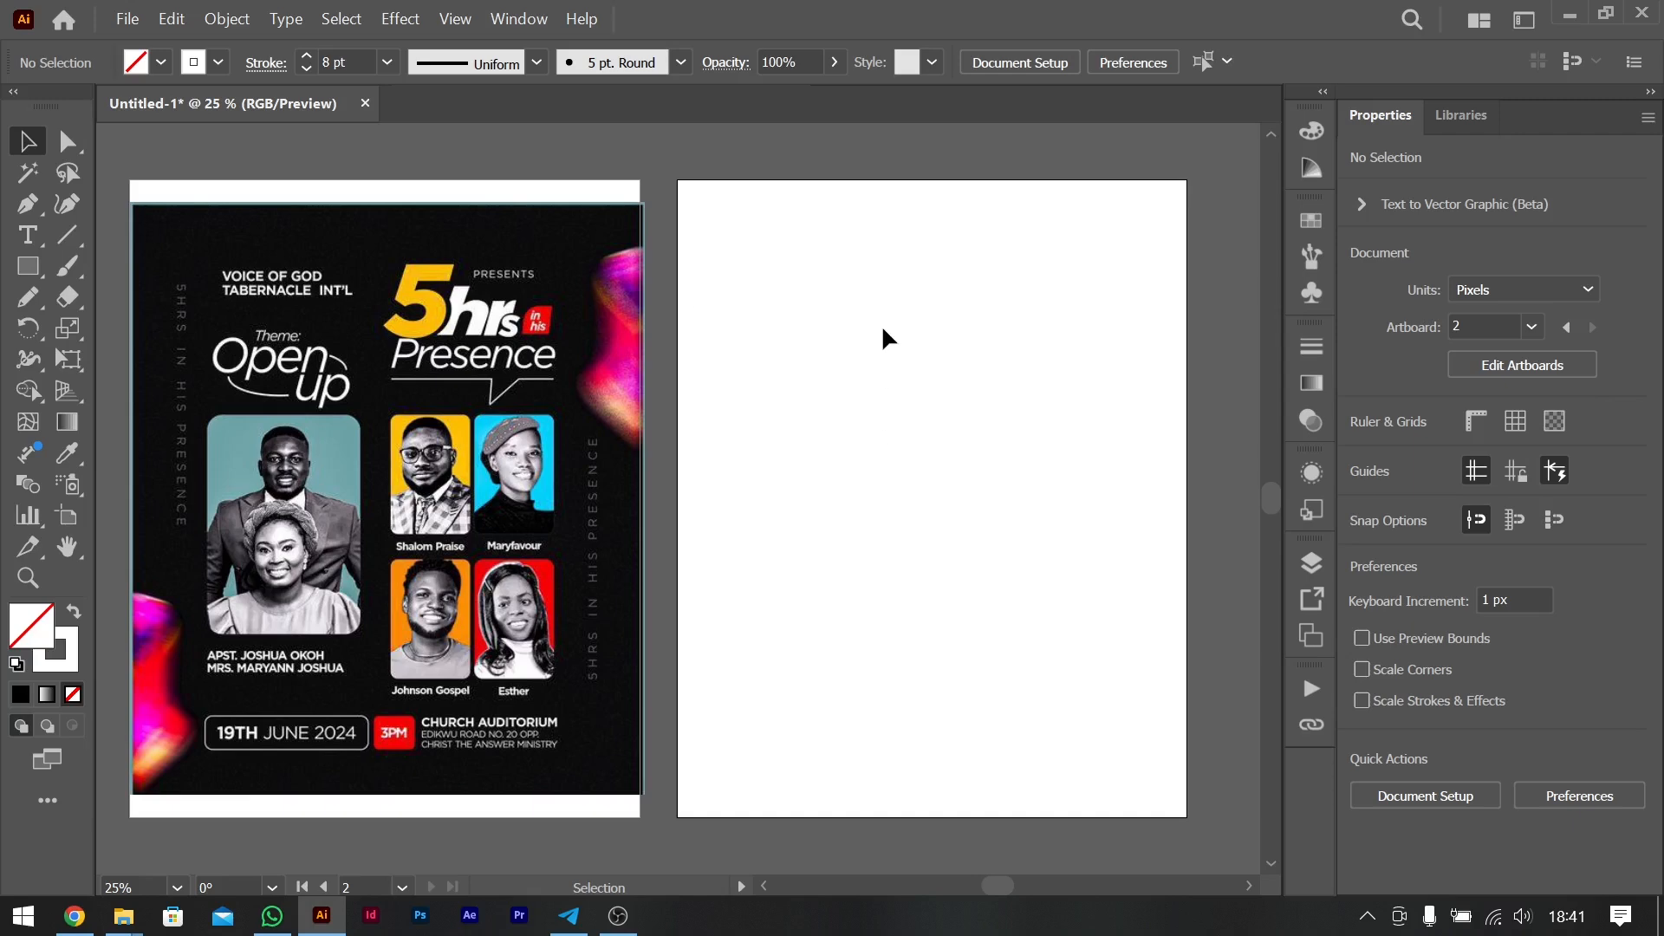
- Add the text "5hrs" to the upper part of the blank artboard and set its size to 72 pt
left_click(25, 240)
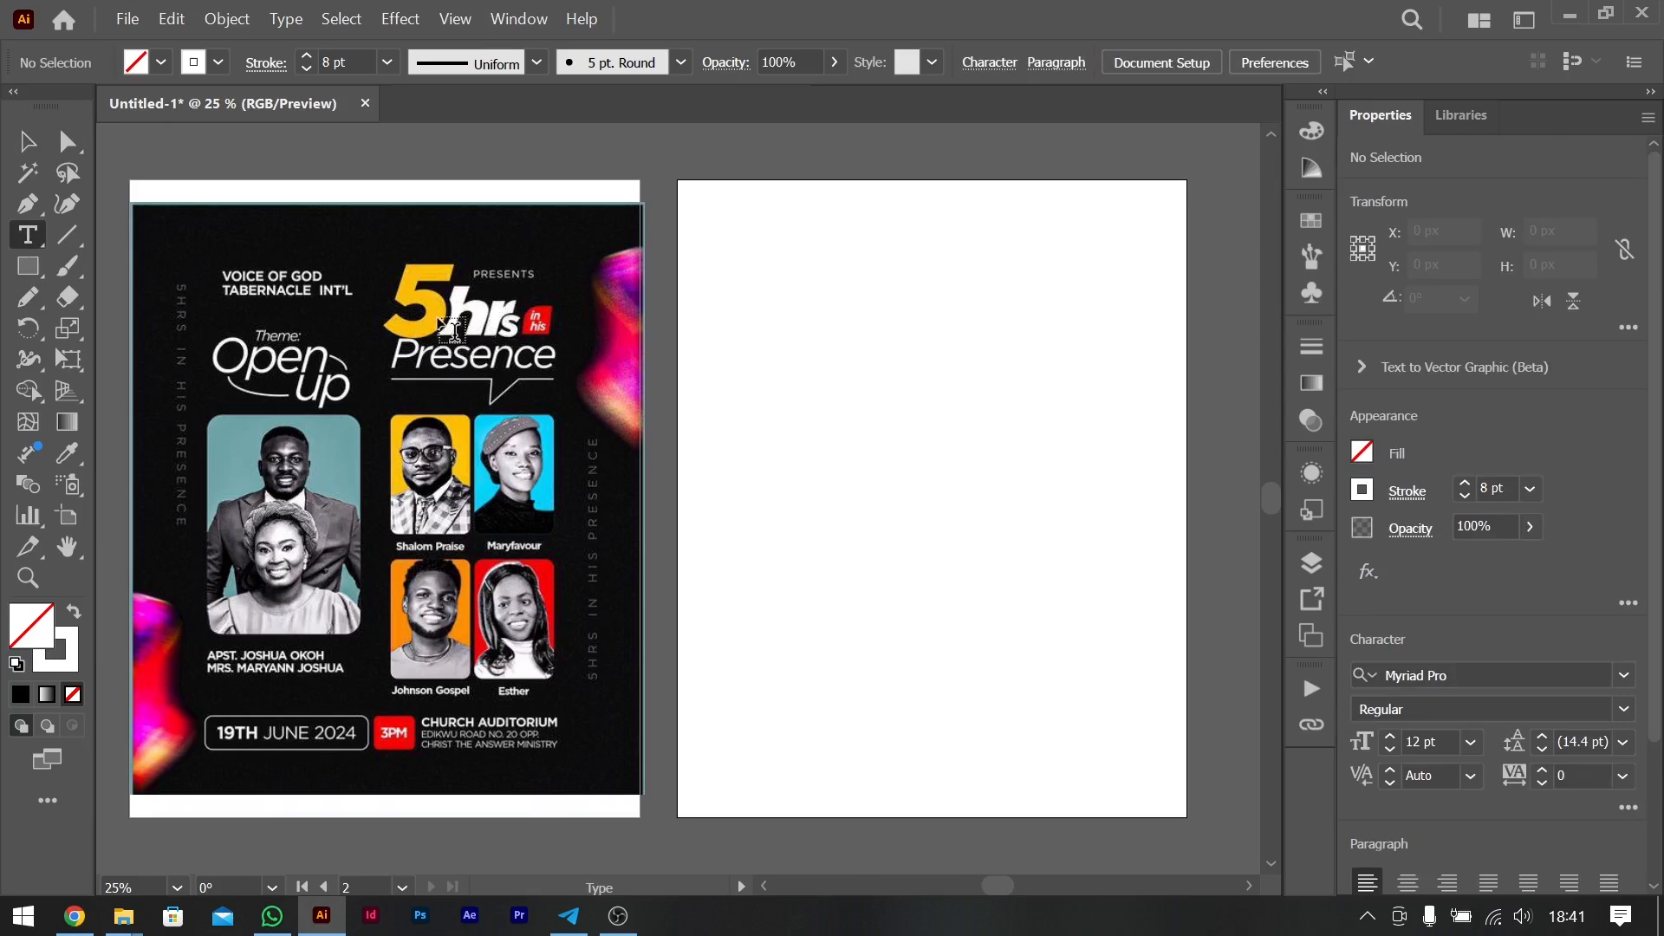
left_click(953, 299)
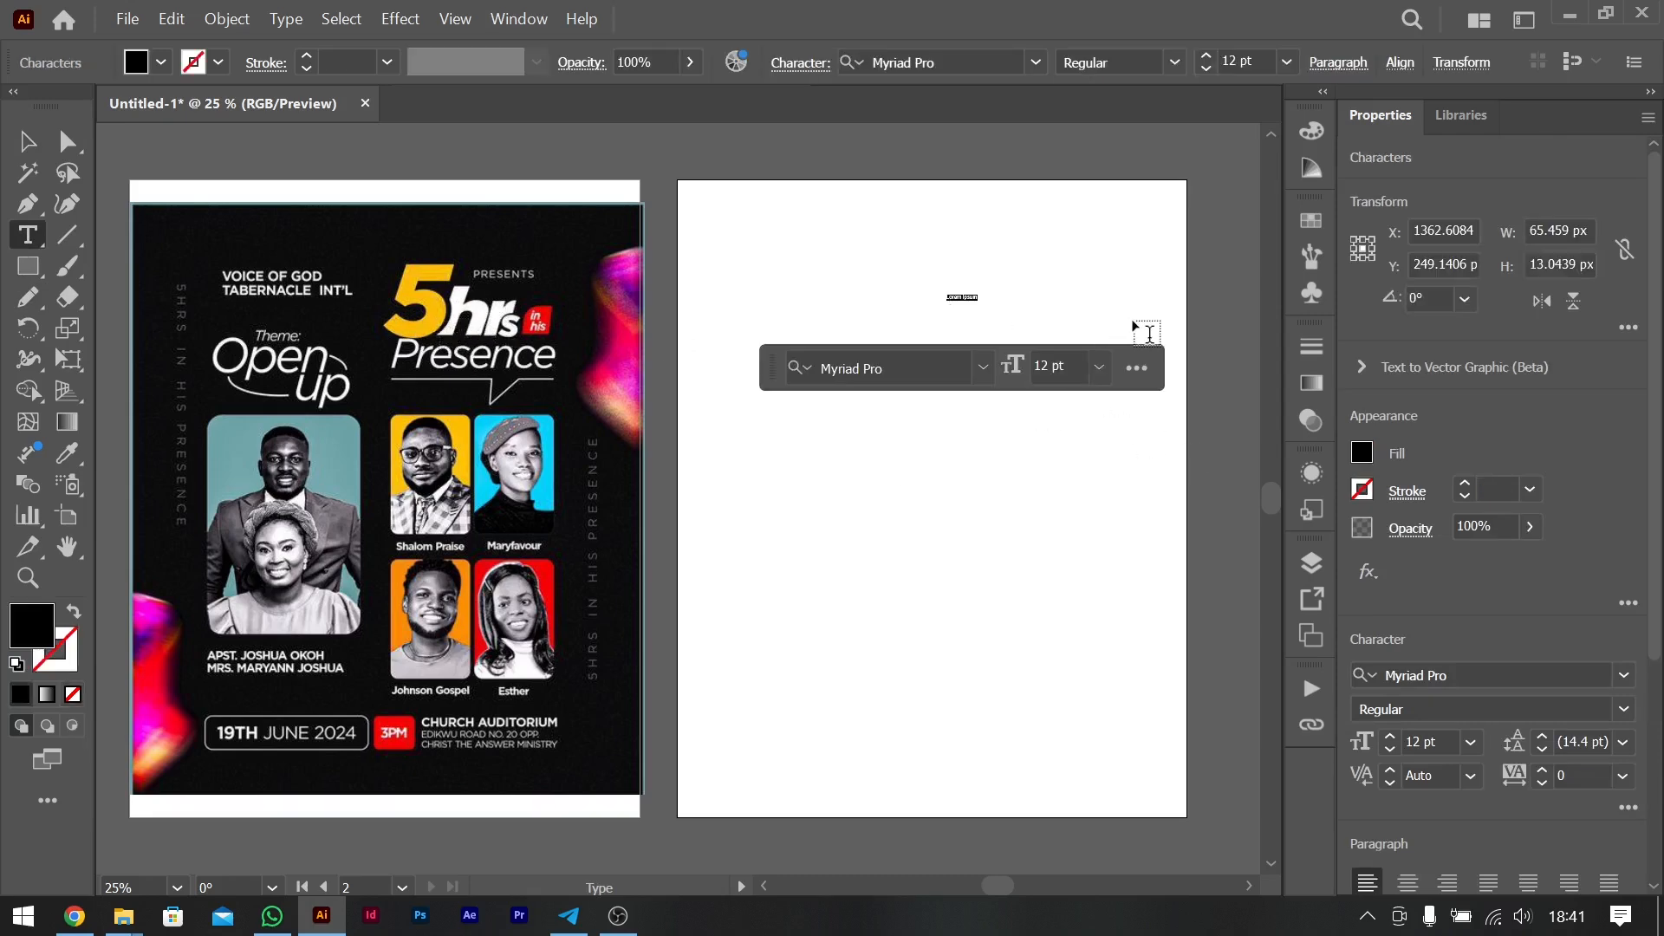
type("5h")
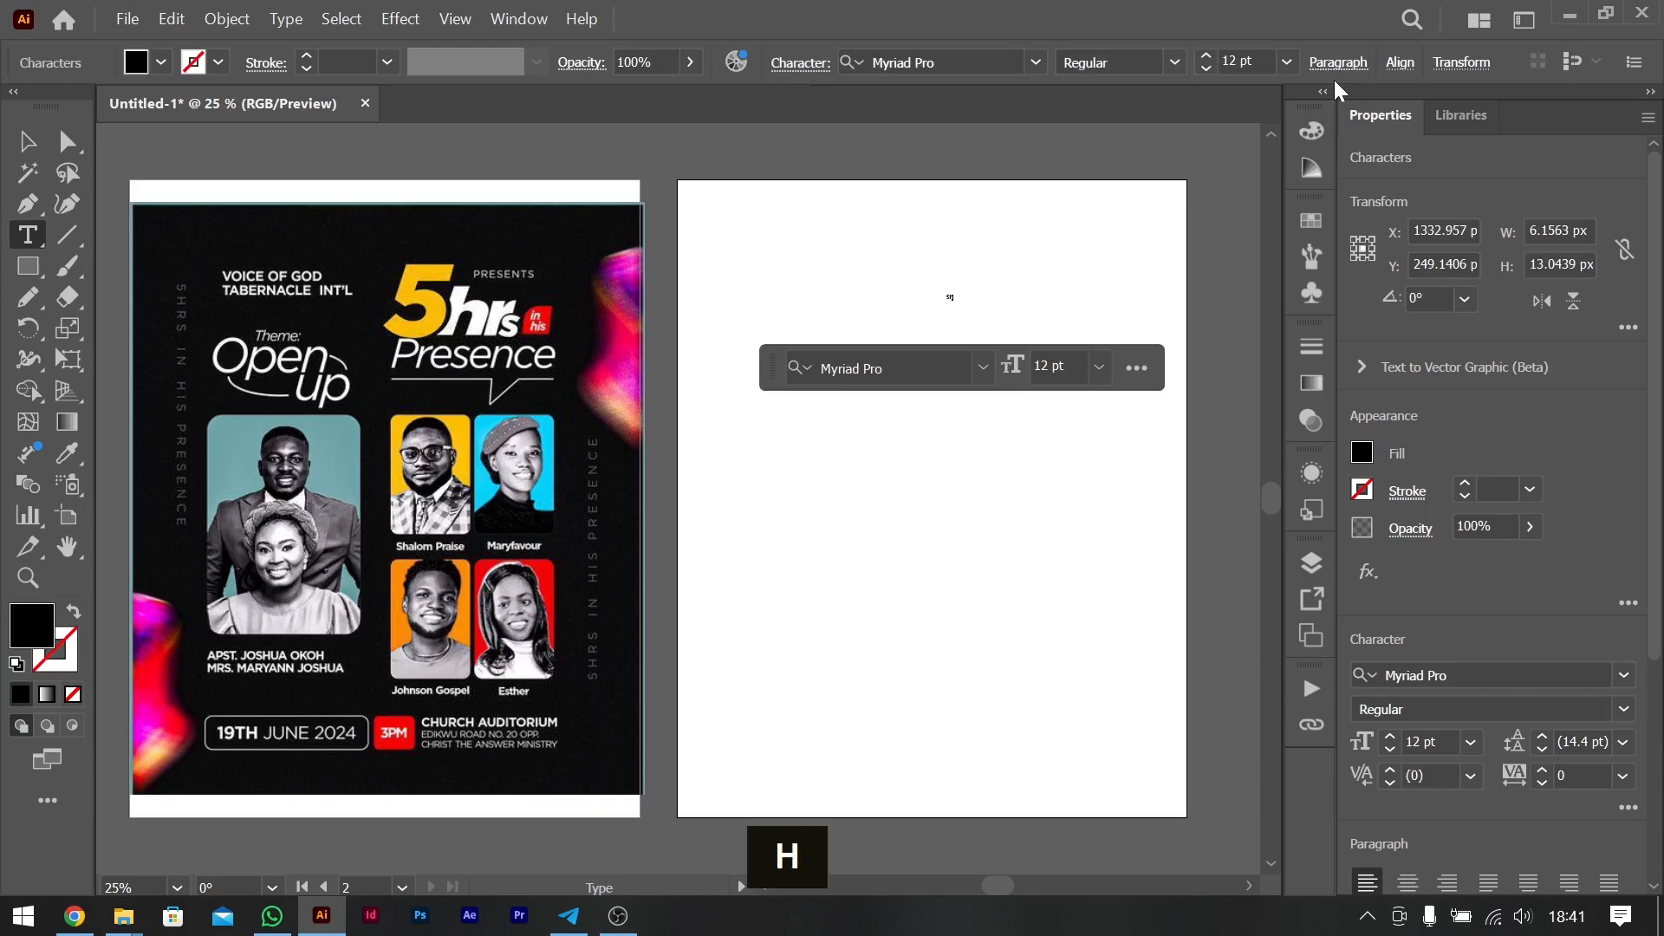
type("rs")
key("ctrl+a")
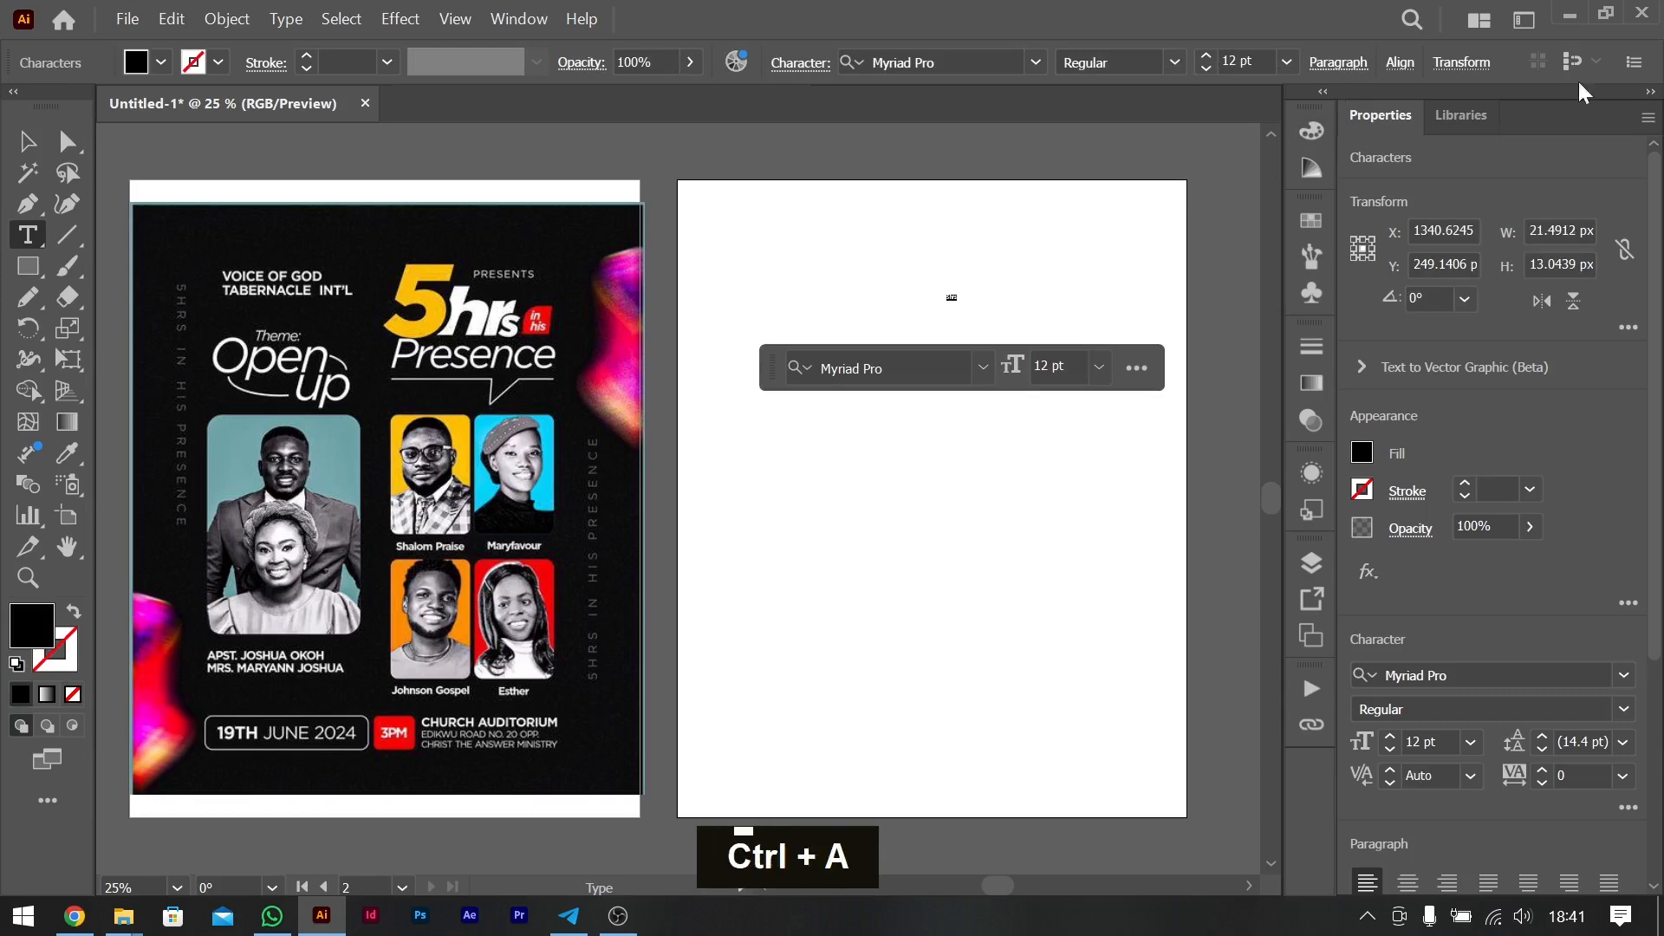
left_click(1471, 741)
left_click(1506, 703)
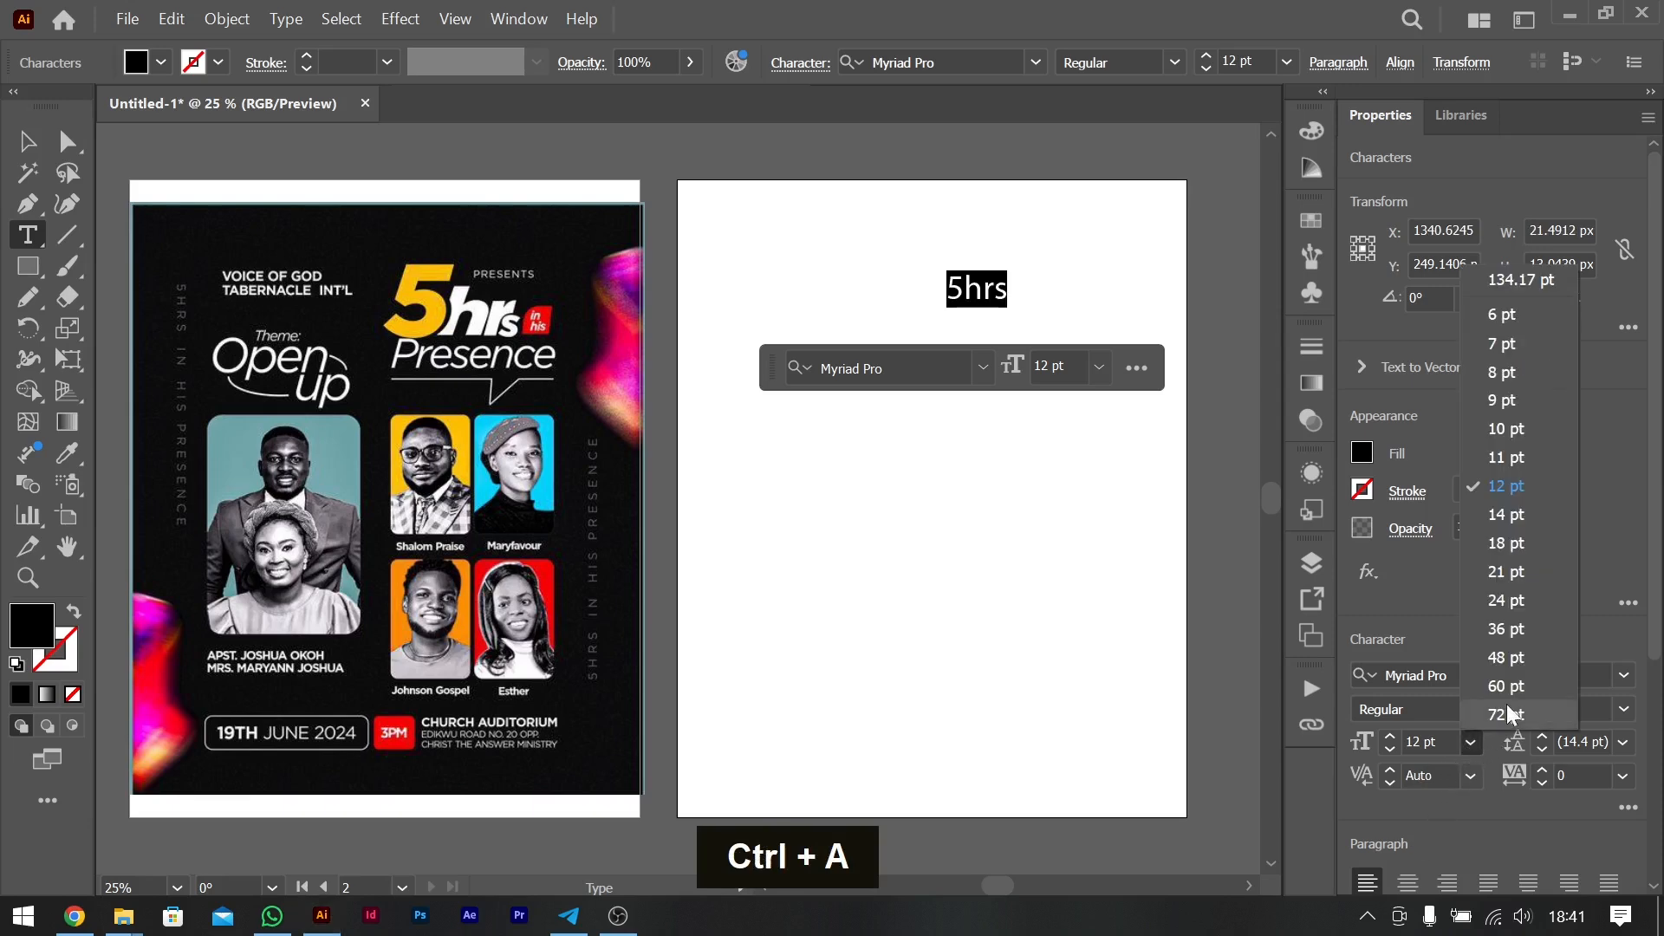
- Set the "5hrs" text in the Satoshi Variable Black Italic font
left_click(1001, 299)
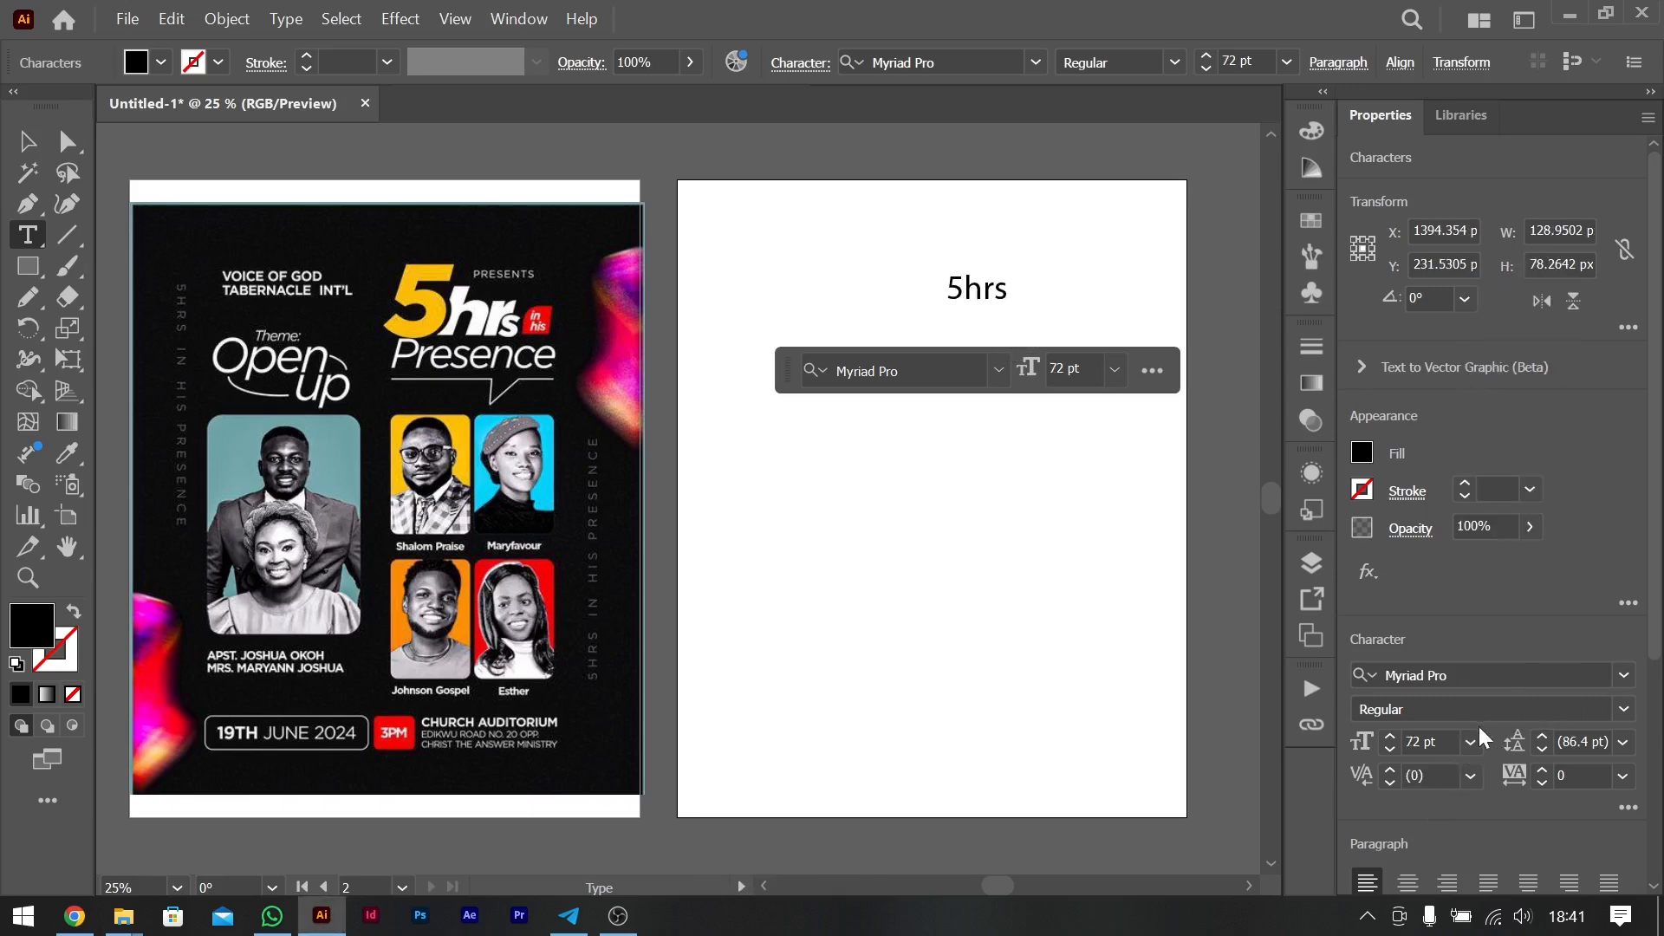
key("ctrl+a")
left_click(1517, 672)
type("sat")
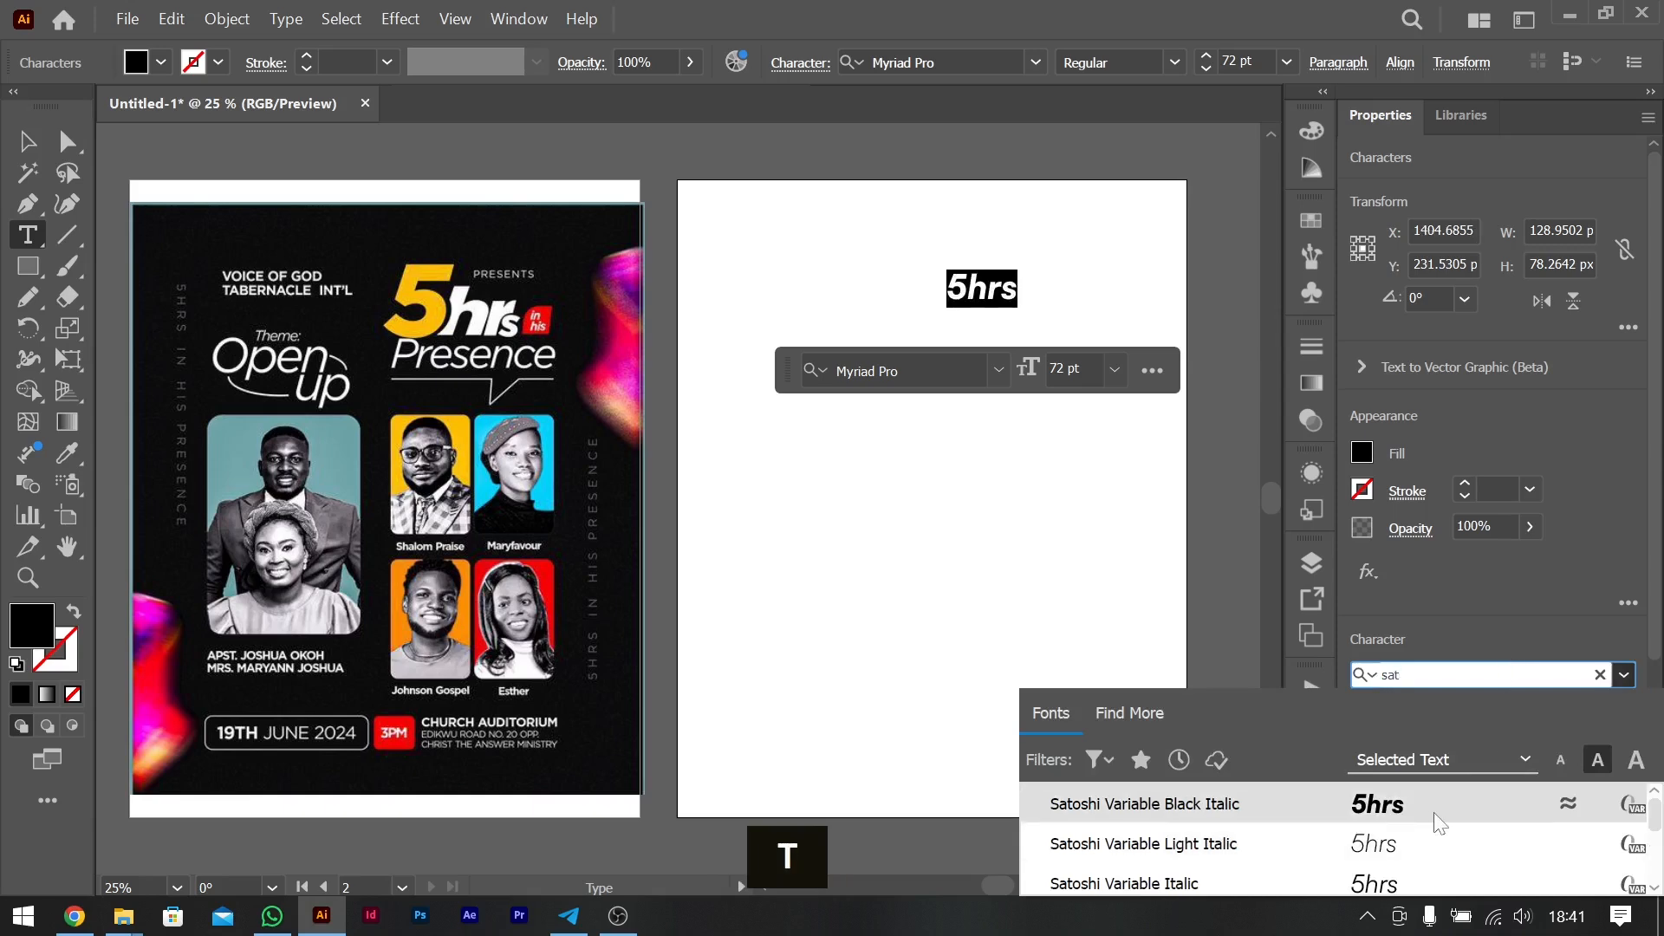
key("Return")
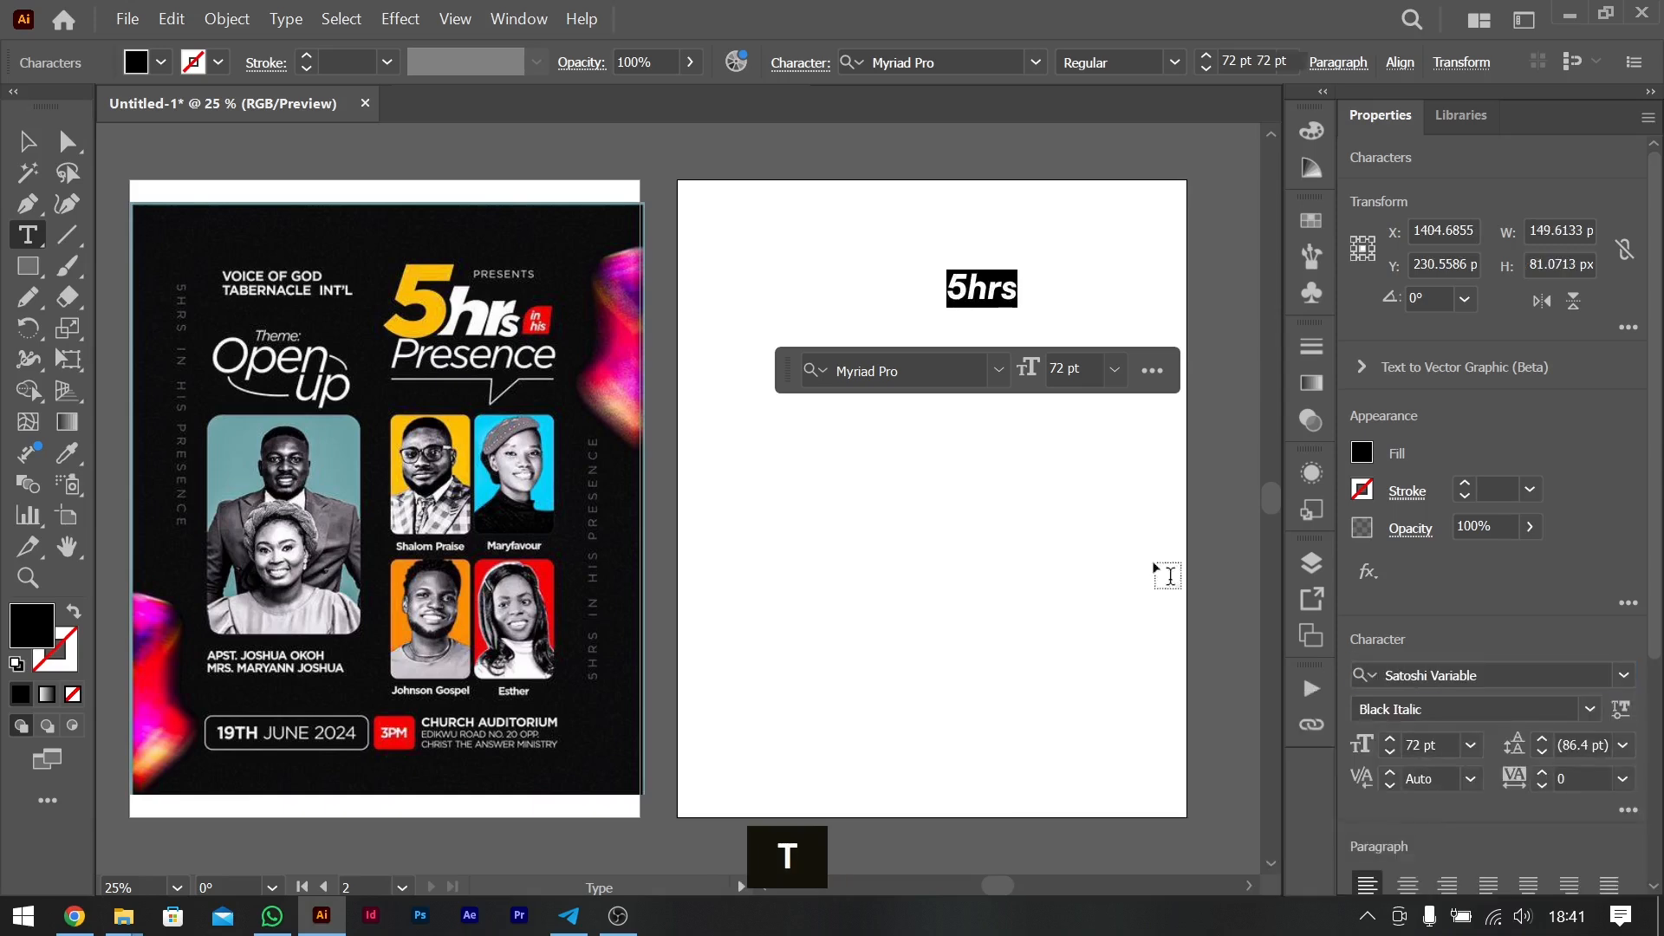
- Scale the "5hrs" text proportionally to about 285 pt and position it in the artboard's upper-right area
key("Escape")
left_click_drag(1019, 306, 1222, 418)
left_click_drag(1108, 355, 1039, 327)
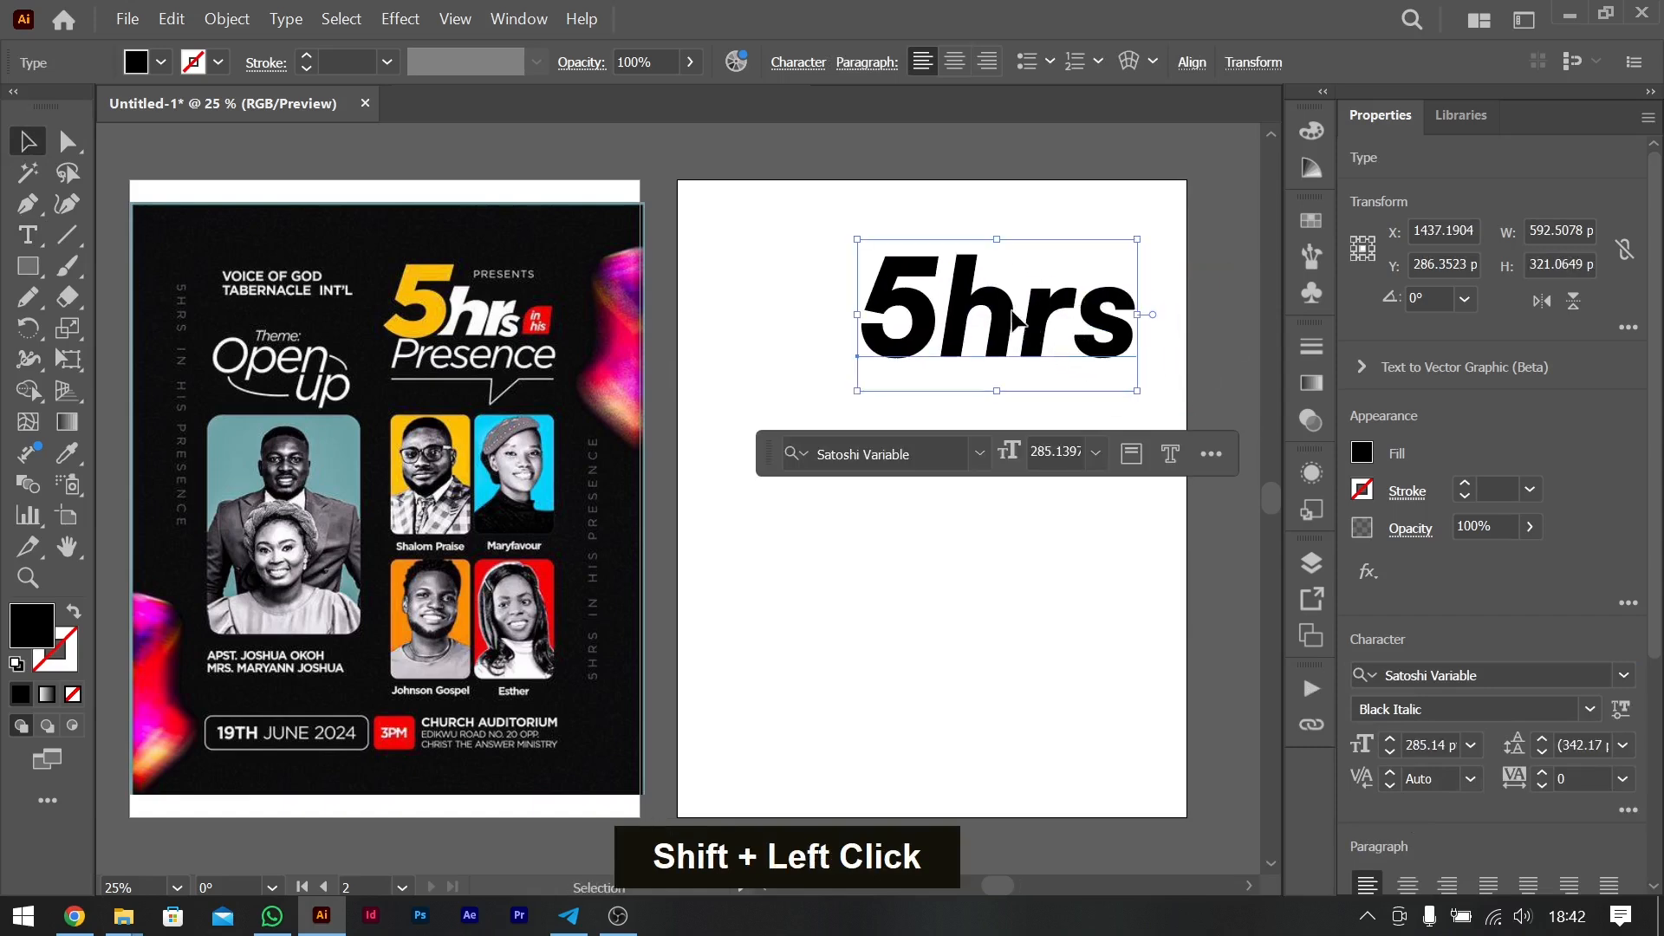
- Change the "5hrs" text to the non-variable Satoshi font in the Black Italic style
left_click(1592, 711)
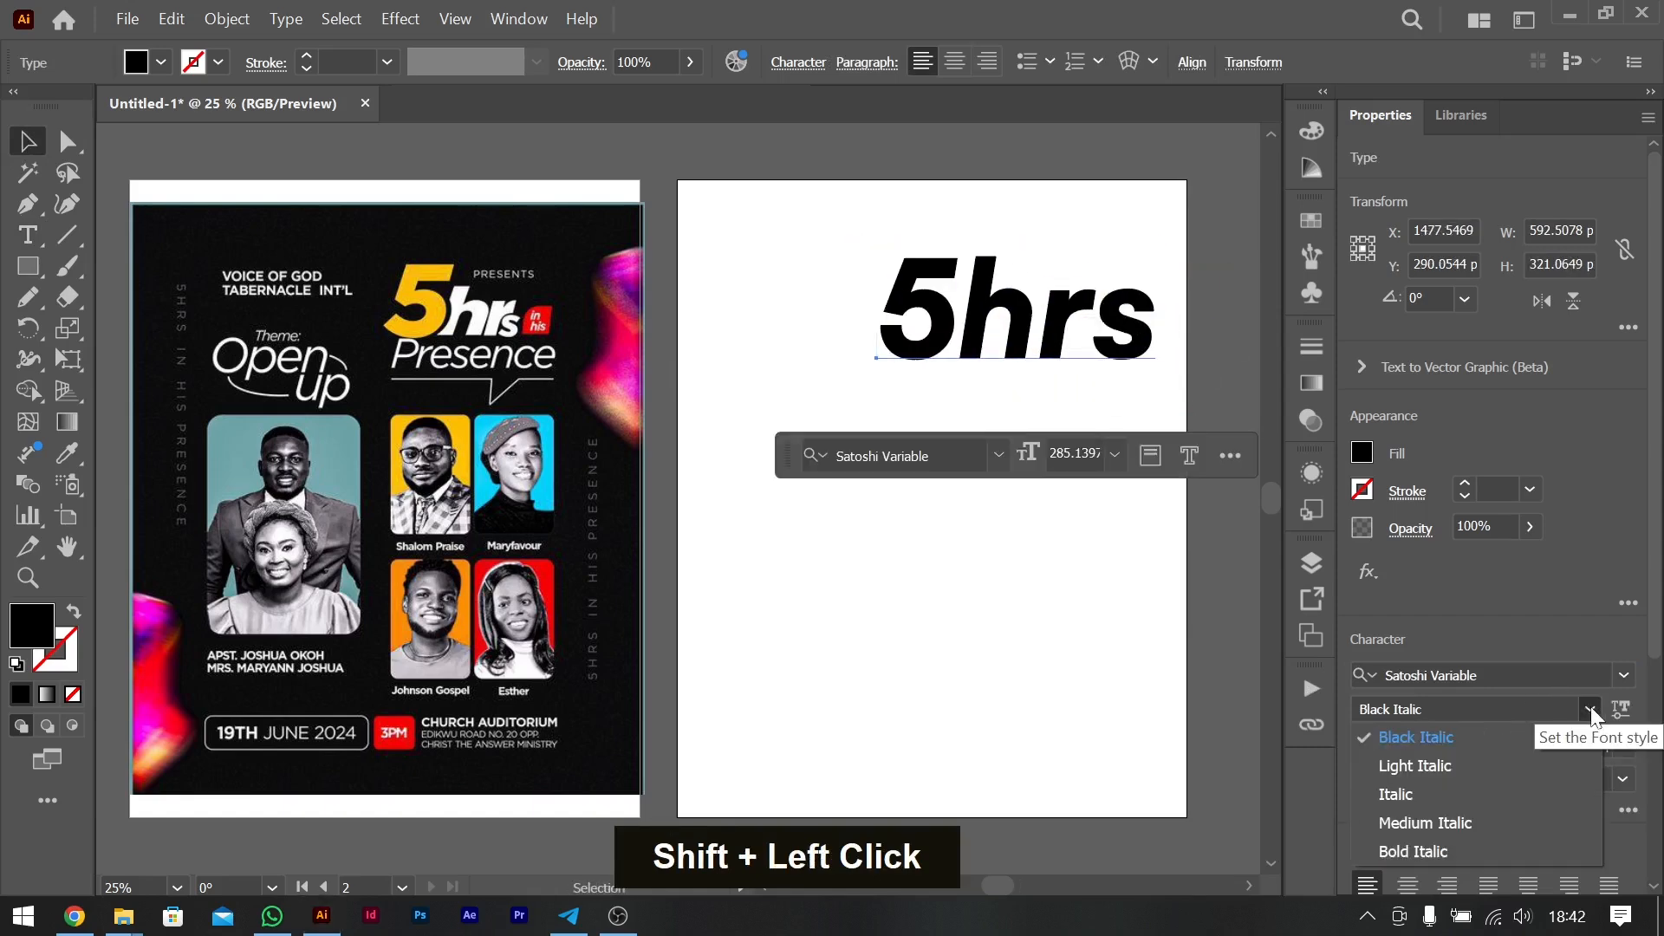
left_click(1592, 711)
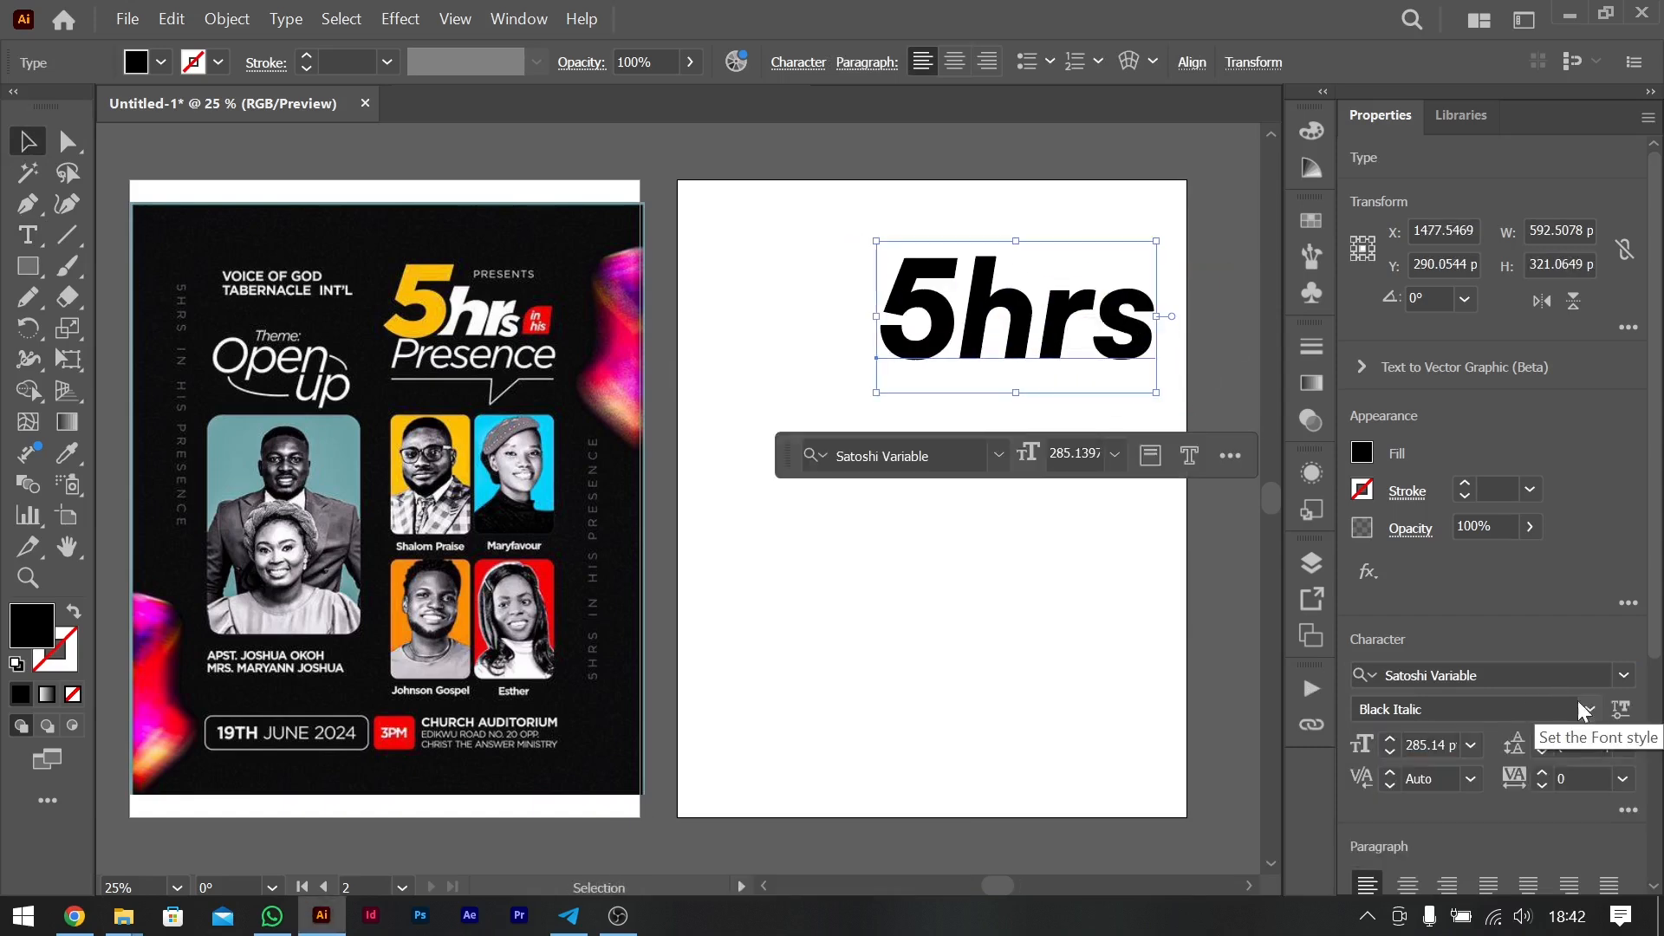
left_click(1519, 676)
type("sato")
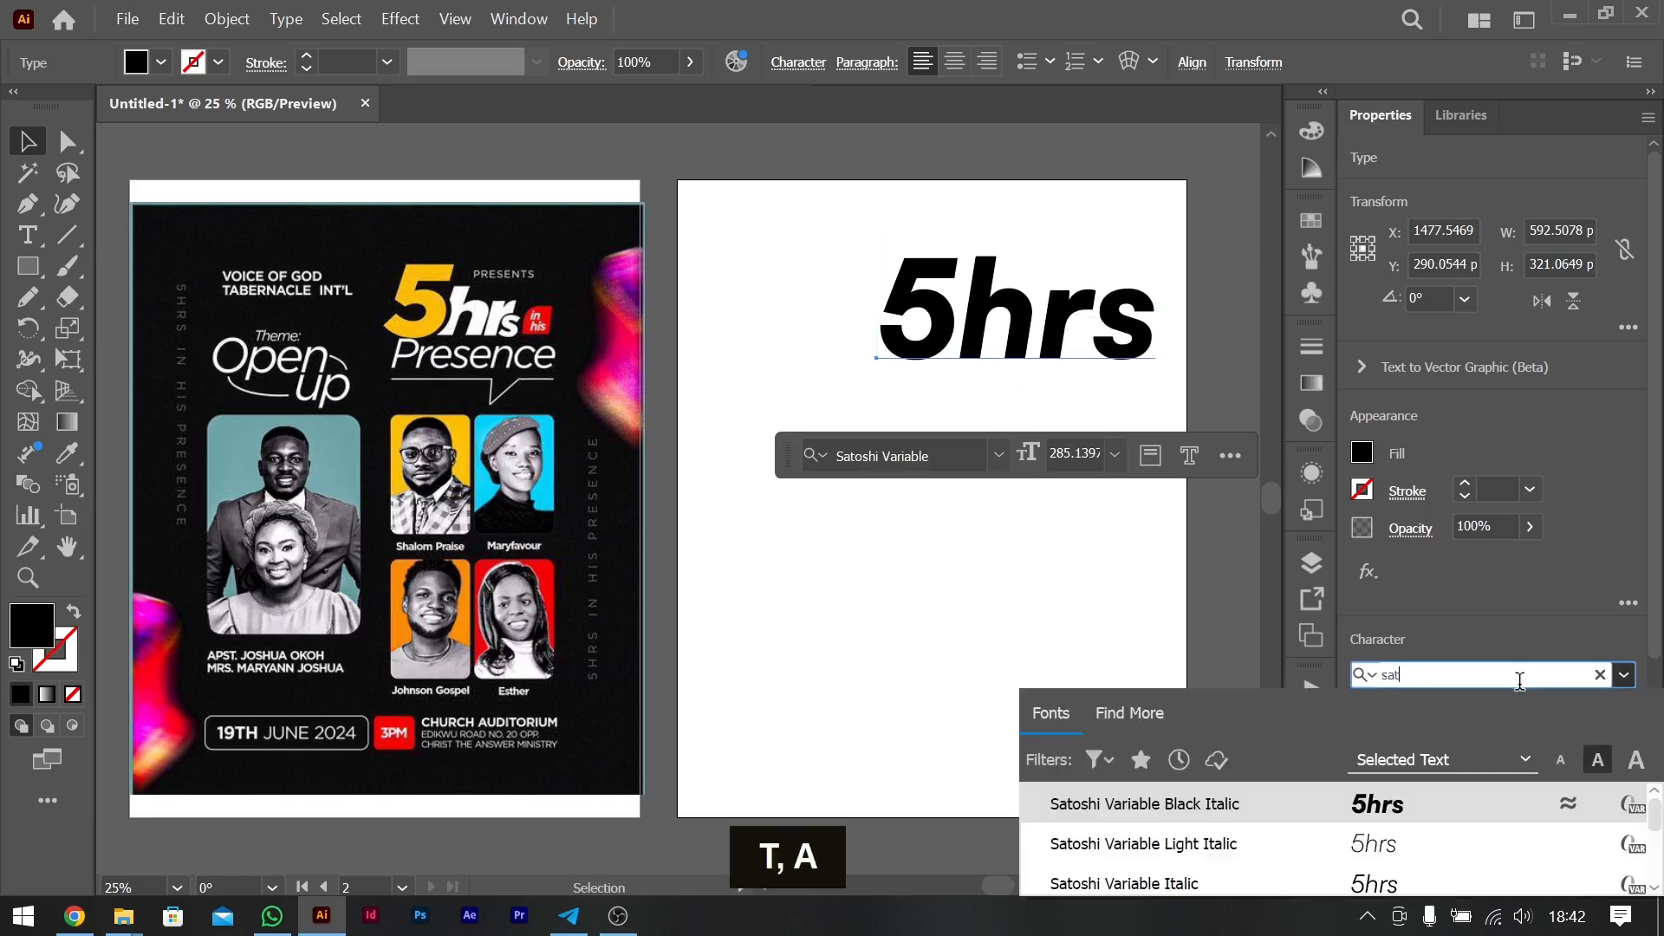
key("Down")
key("Down")
key("Down")
key("Down")
key("Down")
key("Down")
key("Down")
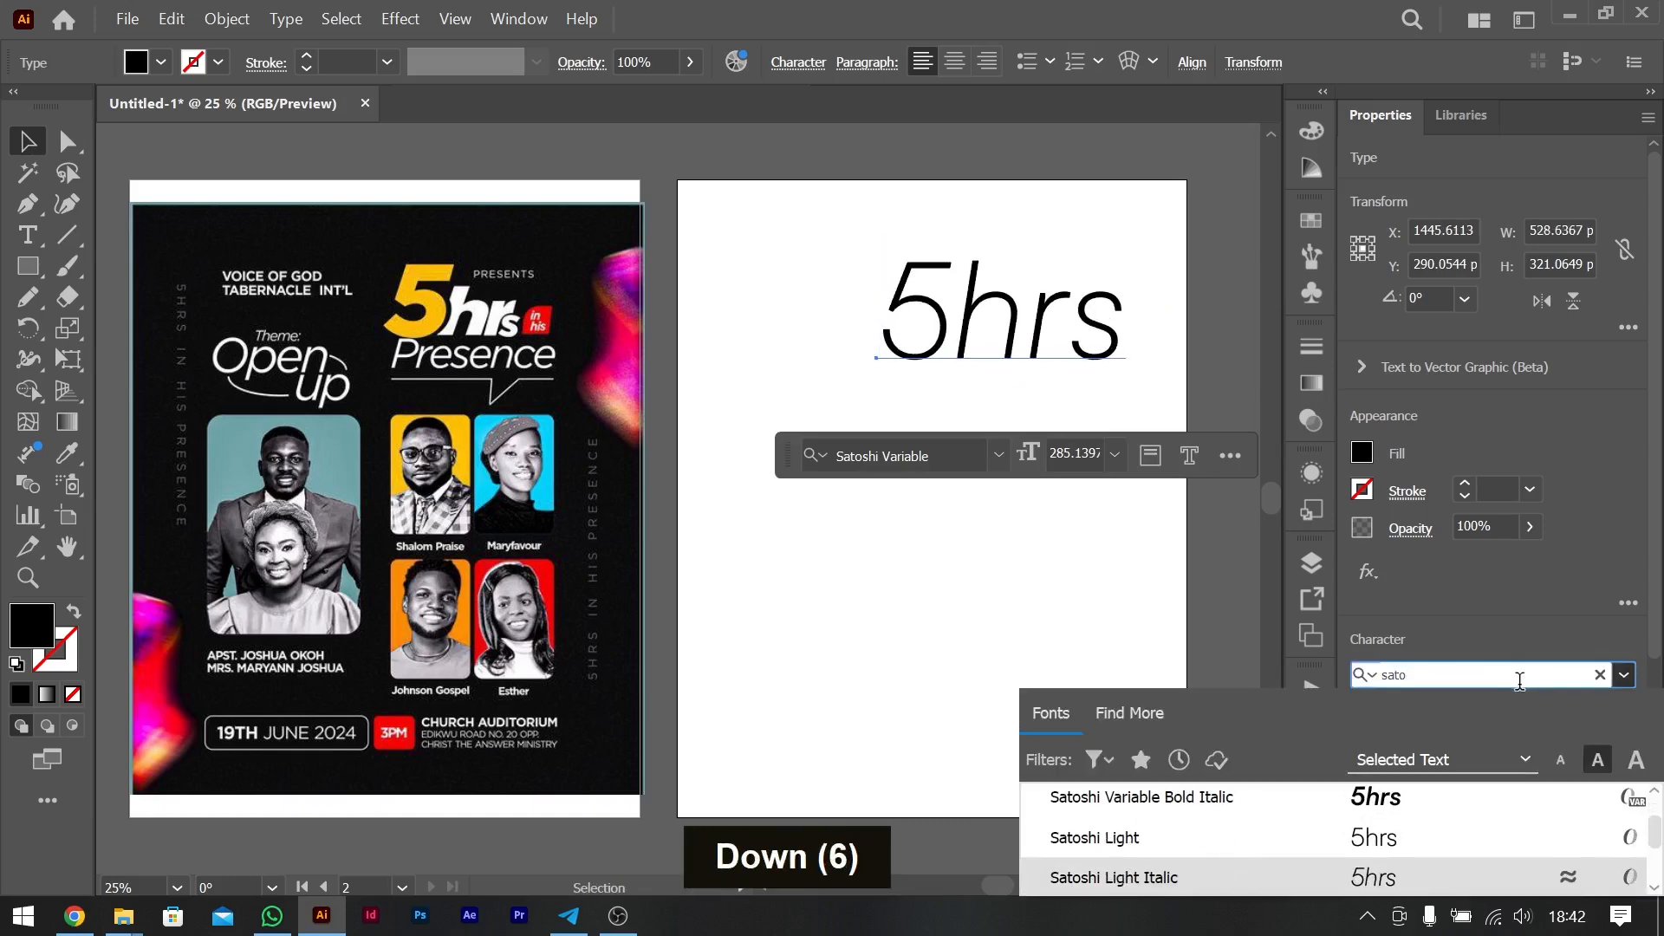
key("Return")
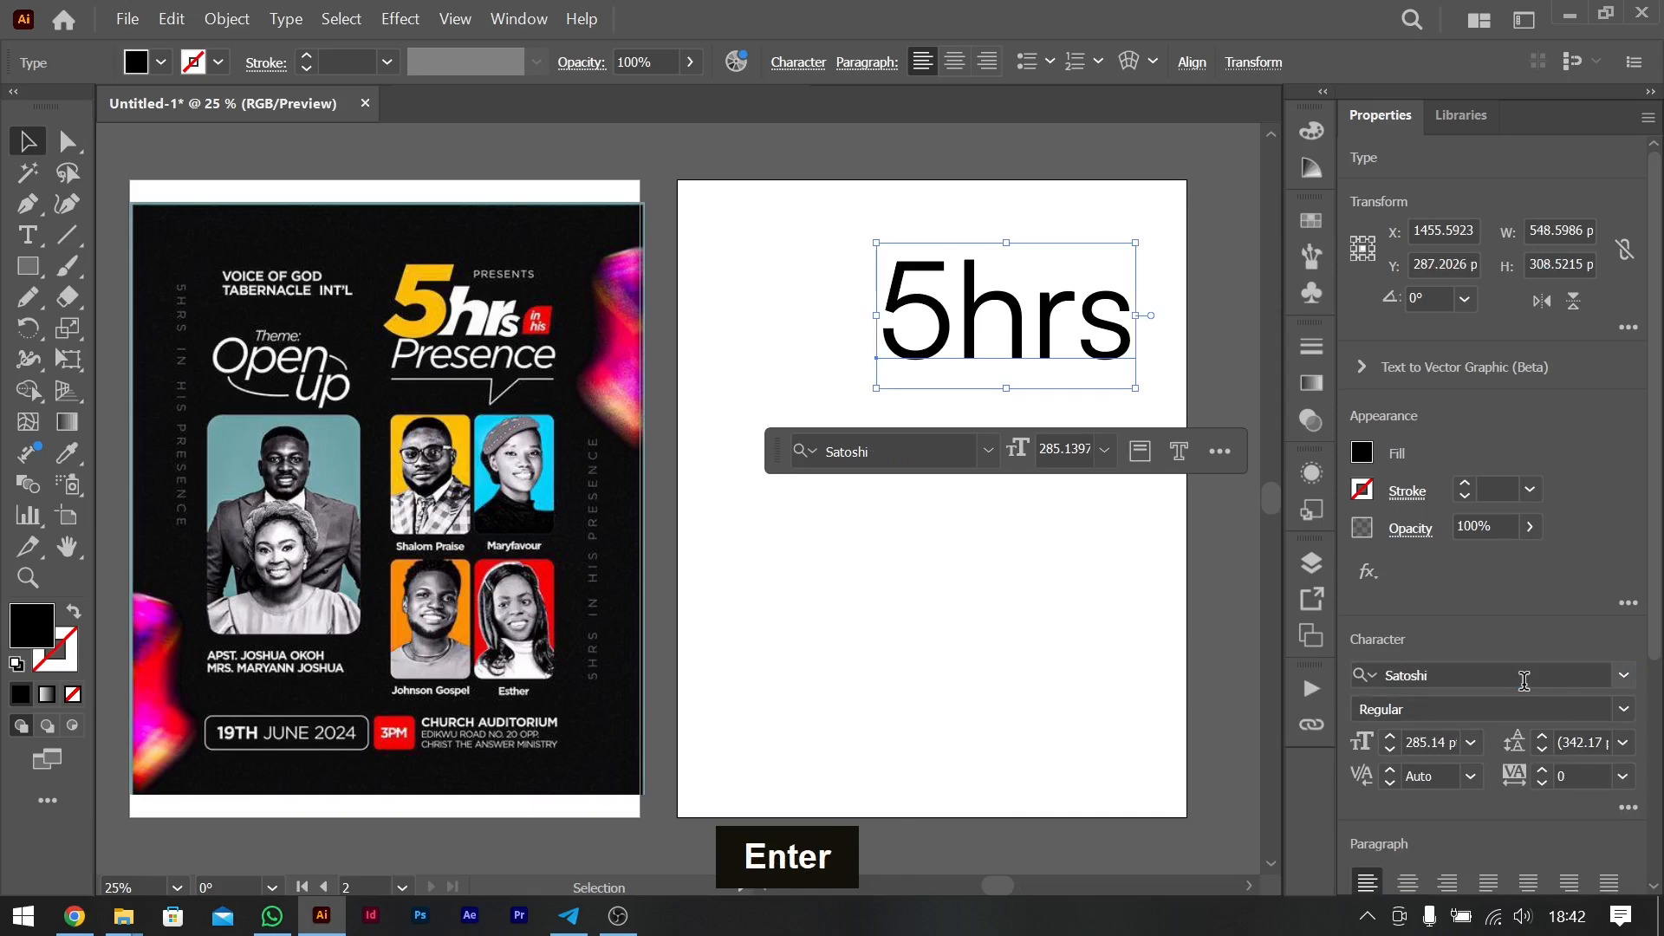
left_click(1629, 706)
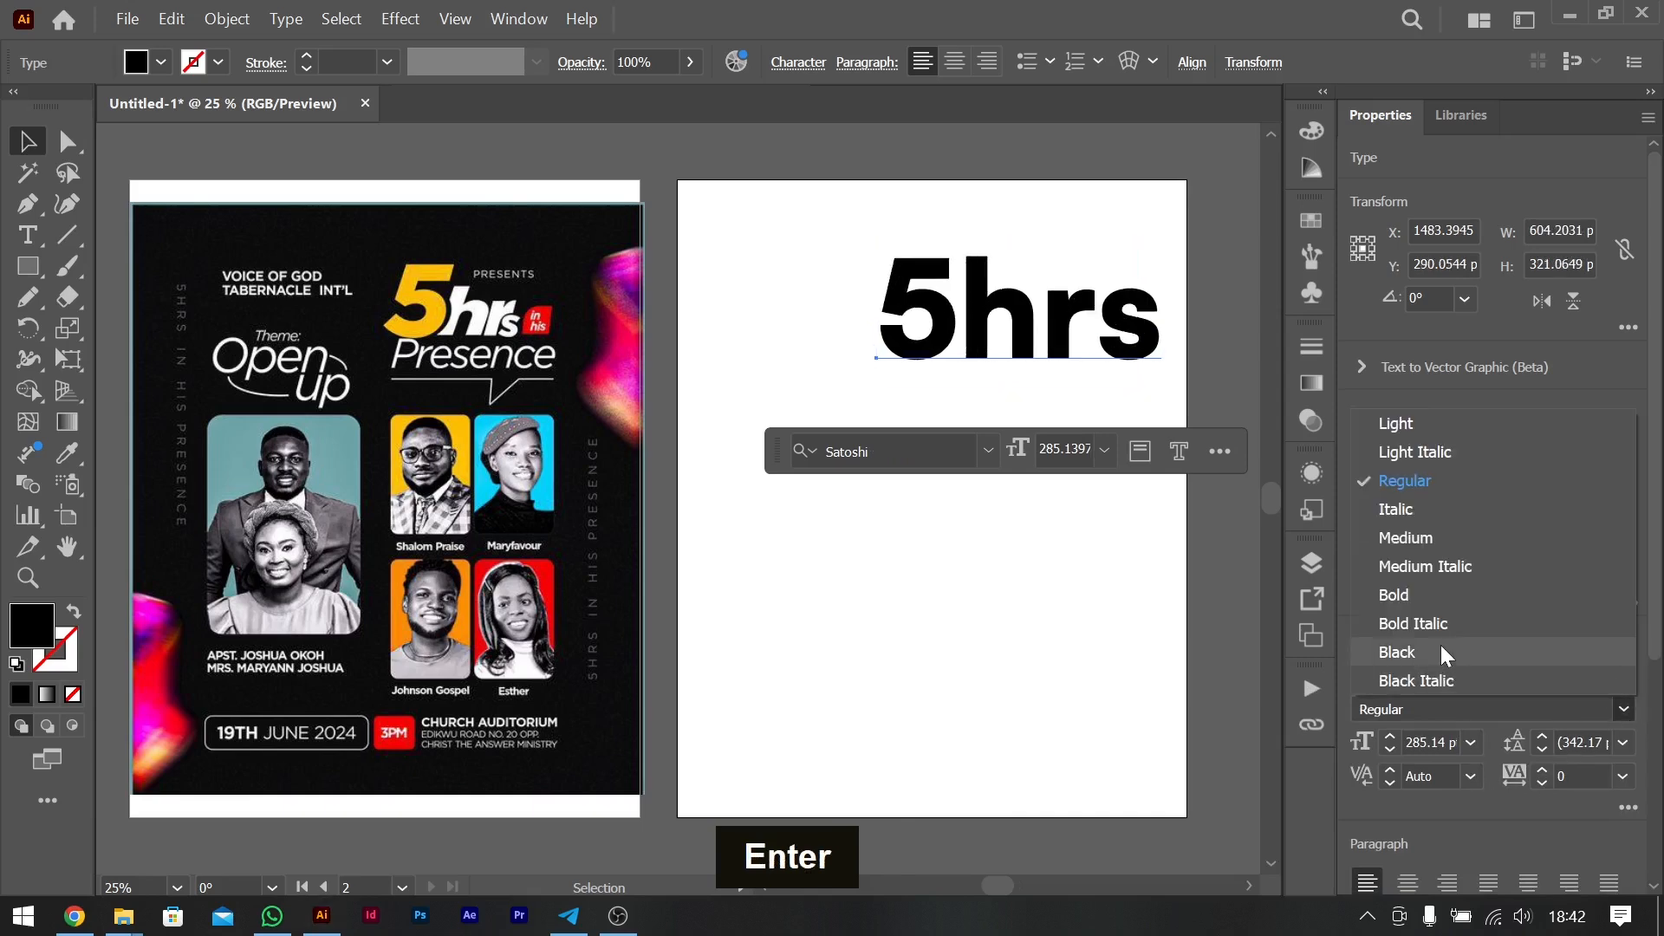
left_click(1415, 681)
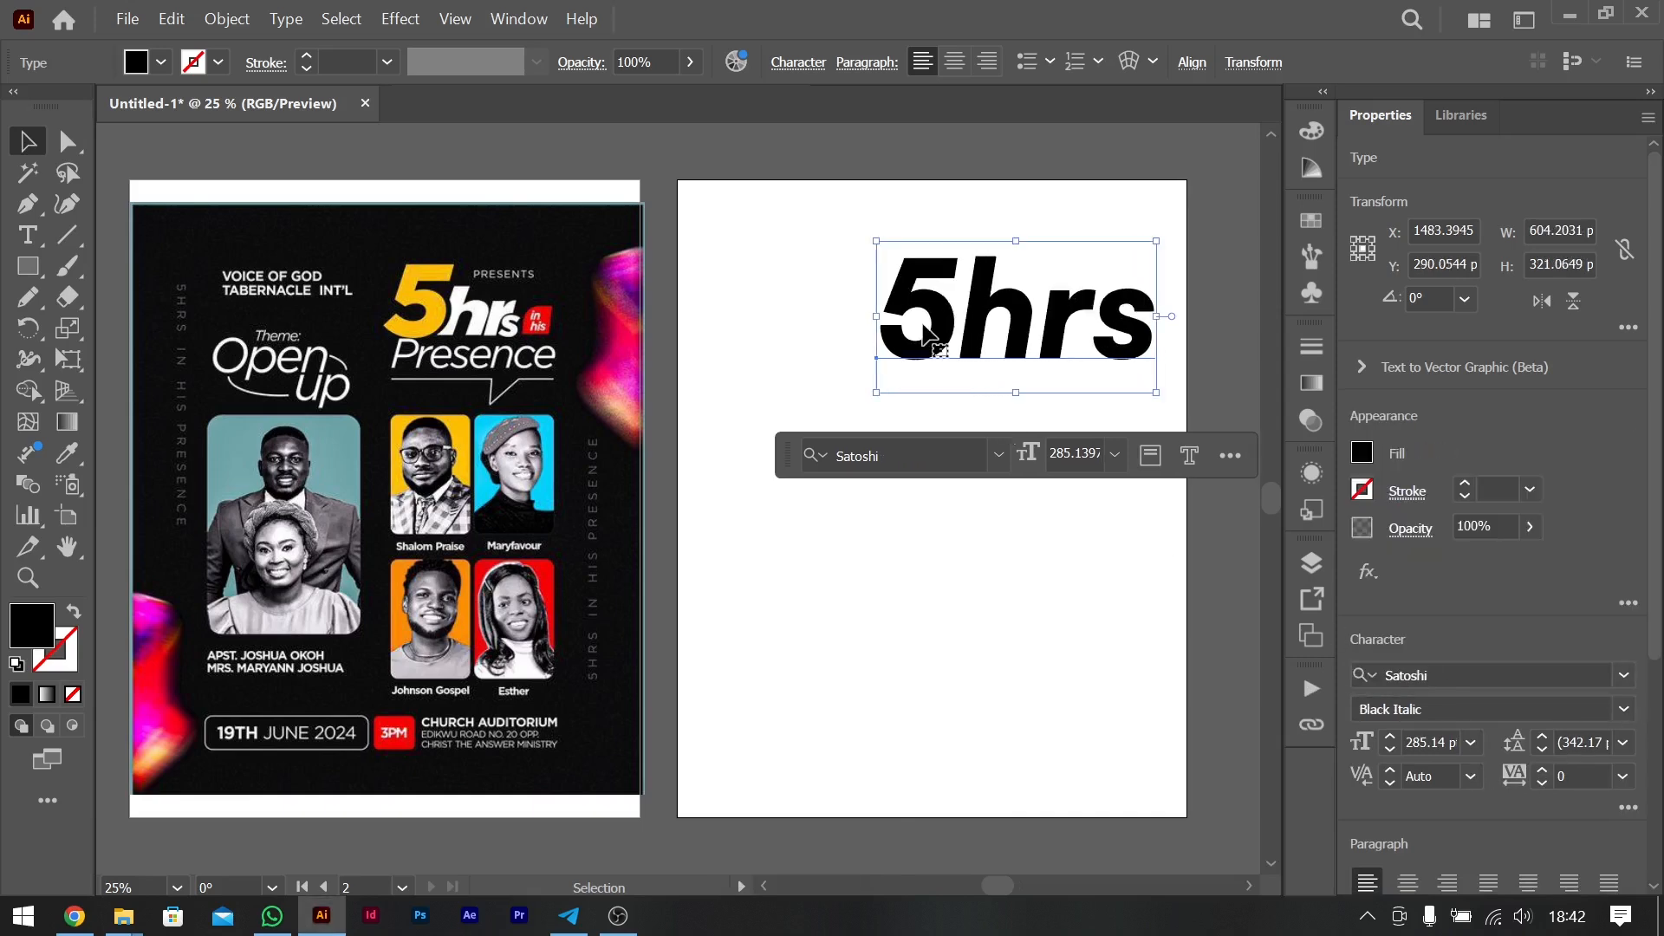
- Cut the letters "hrs" out of the title text, leaving only the "5" in it
double_click(976, 310)
left_click_drag(976, 310, 1165, 314)
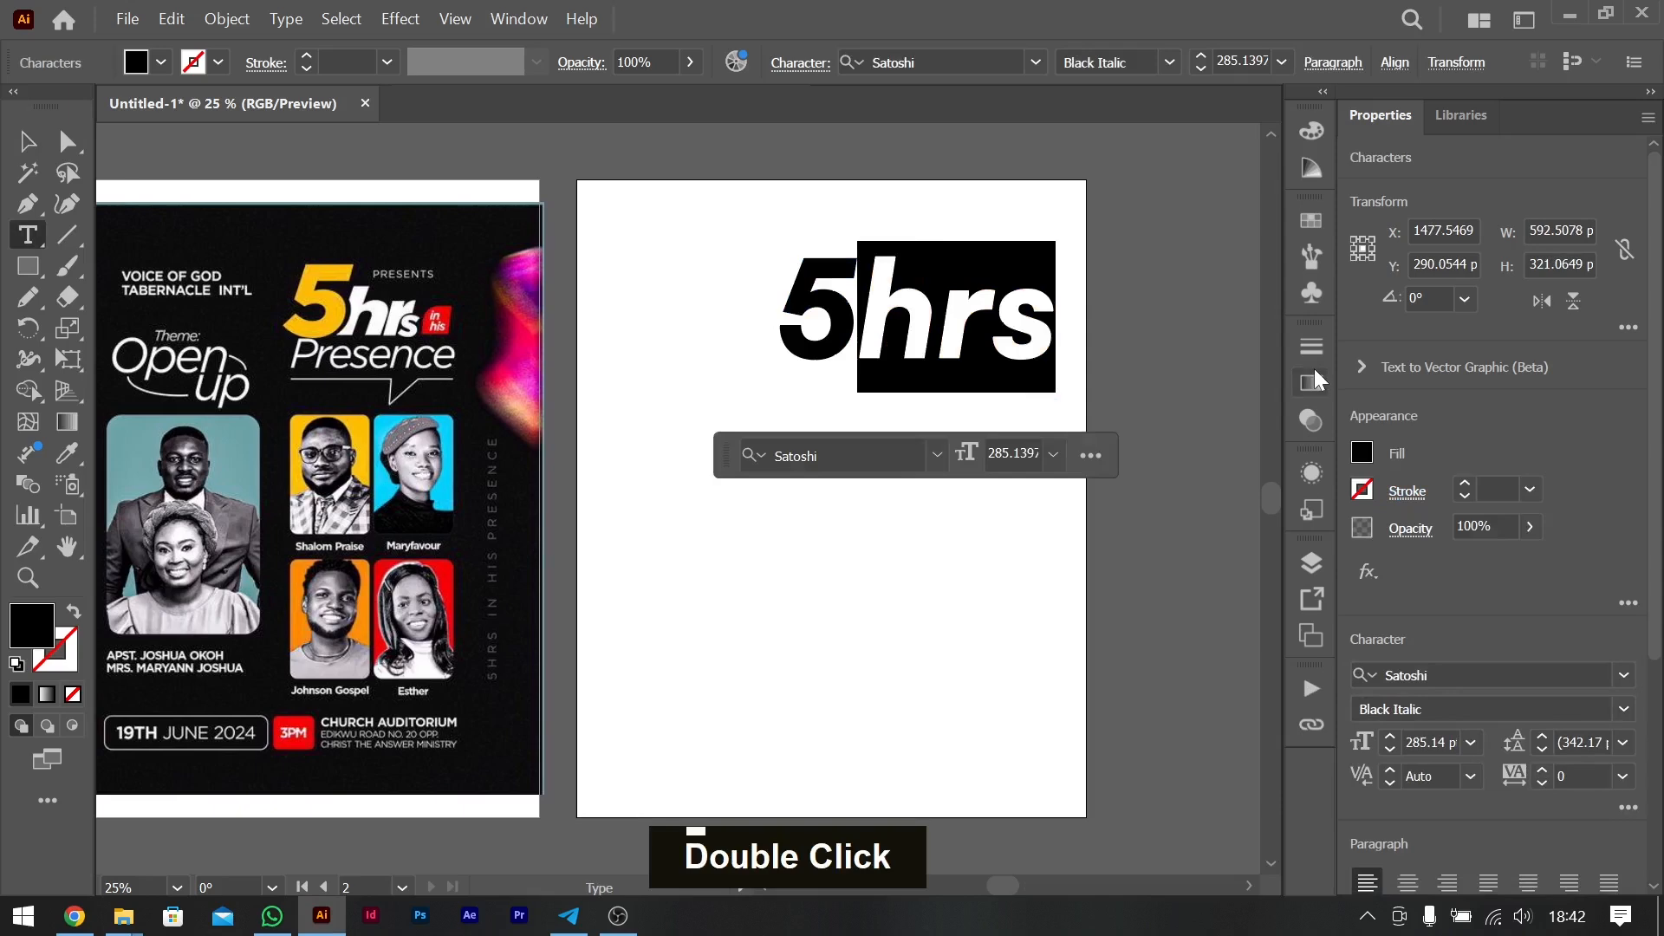
key("ctrl+x")
key("Escape")
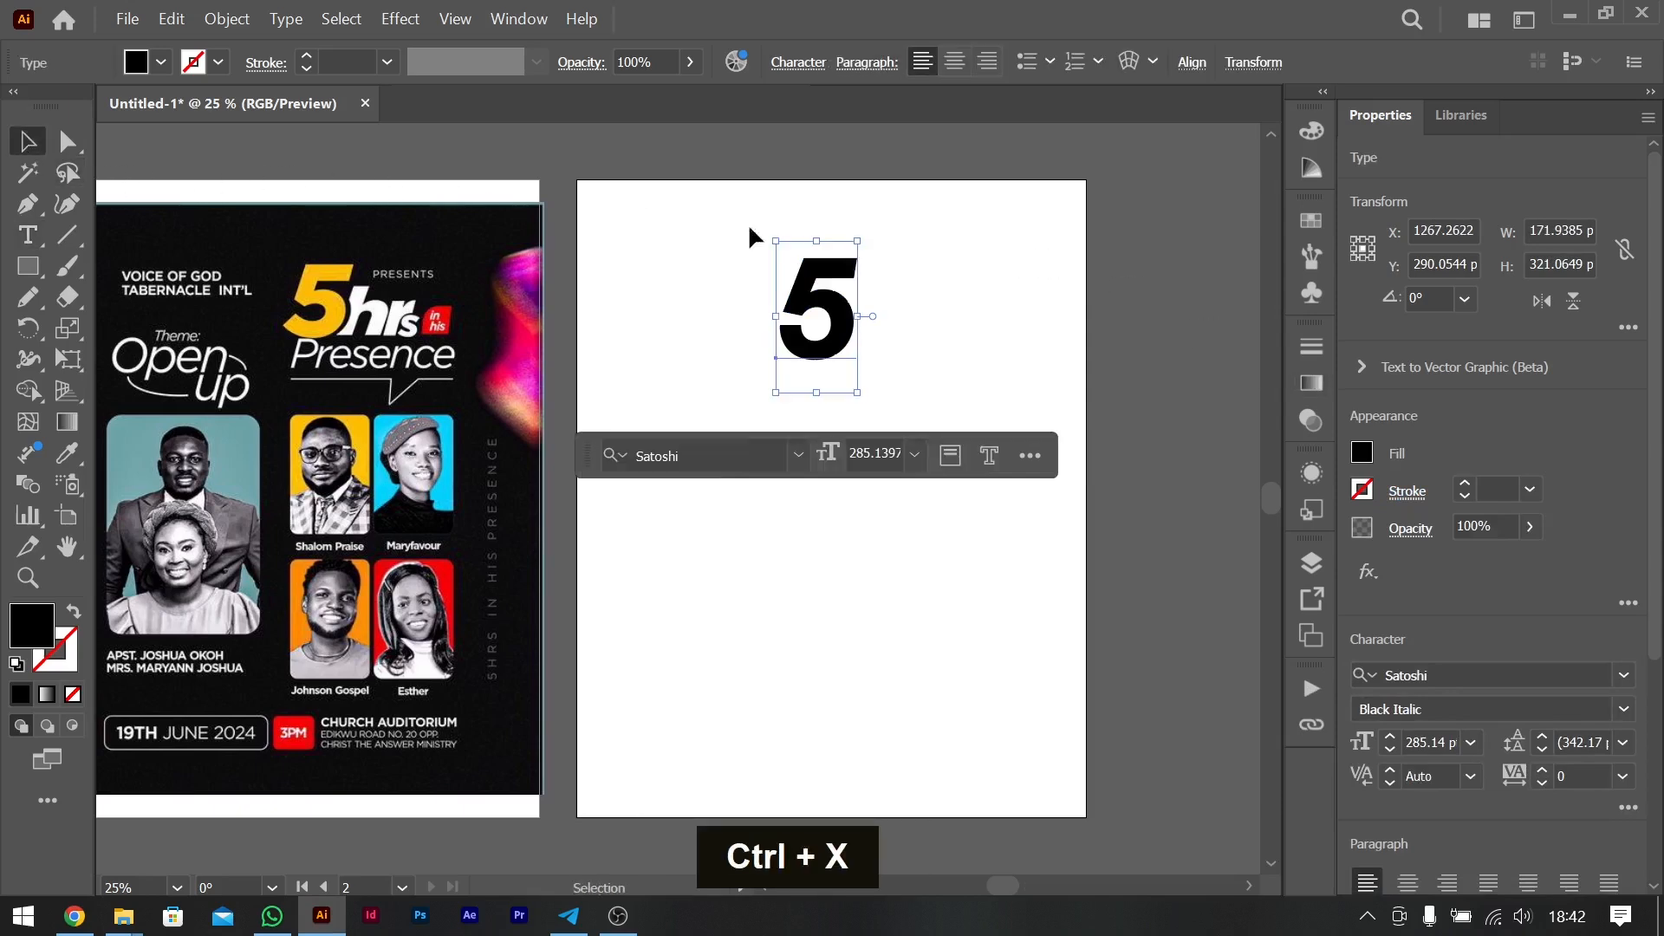
- Duplicate the "5" text beside the original and replace the copy's content with the cut letters "hrs"
left_click_drag(836, 307, 981, 307)
double_click(960, 316)
key("ctrl+a")
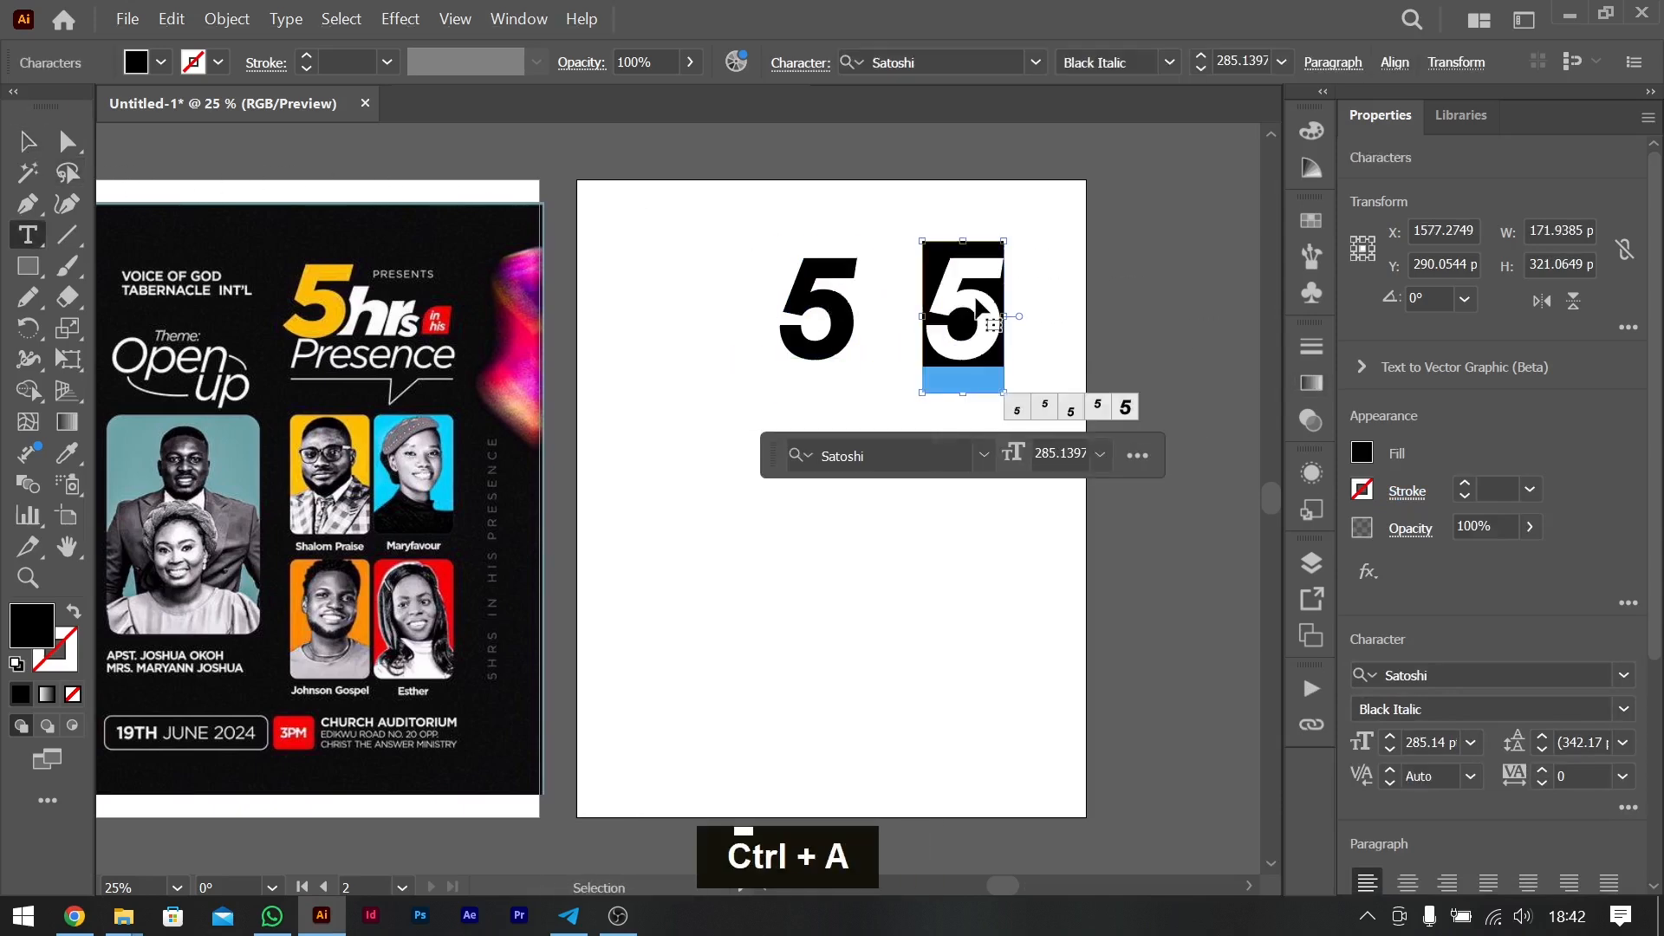
key("ctrl+v")
left_click(27, 142)
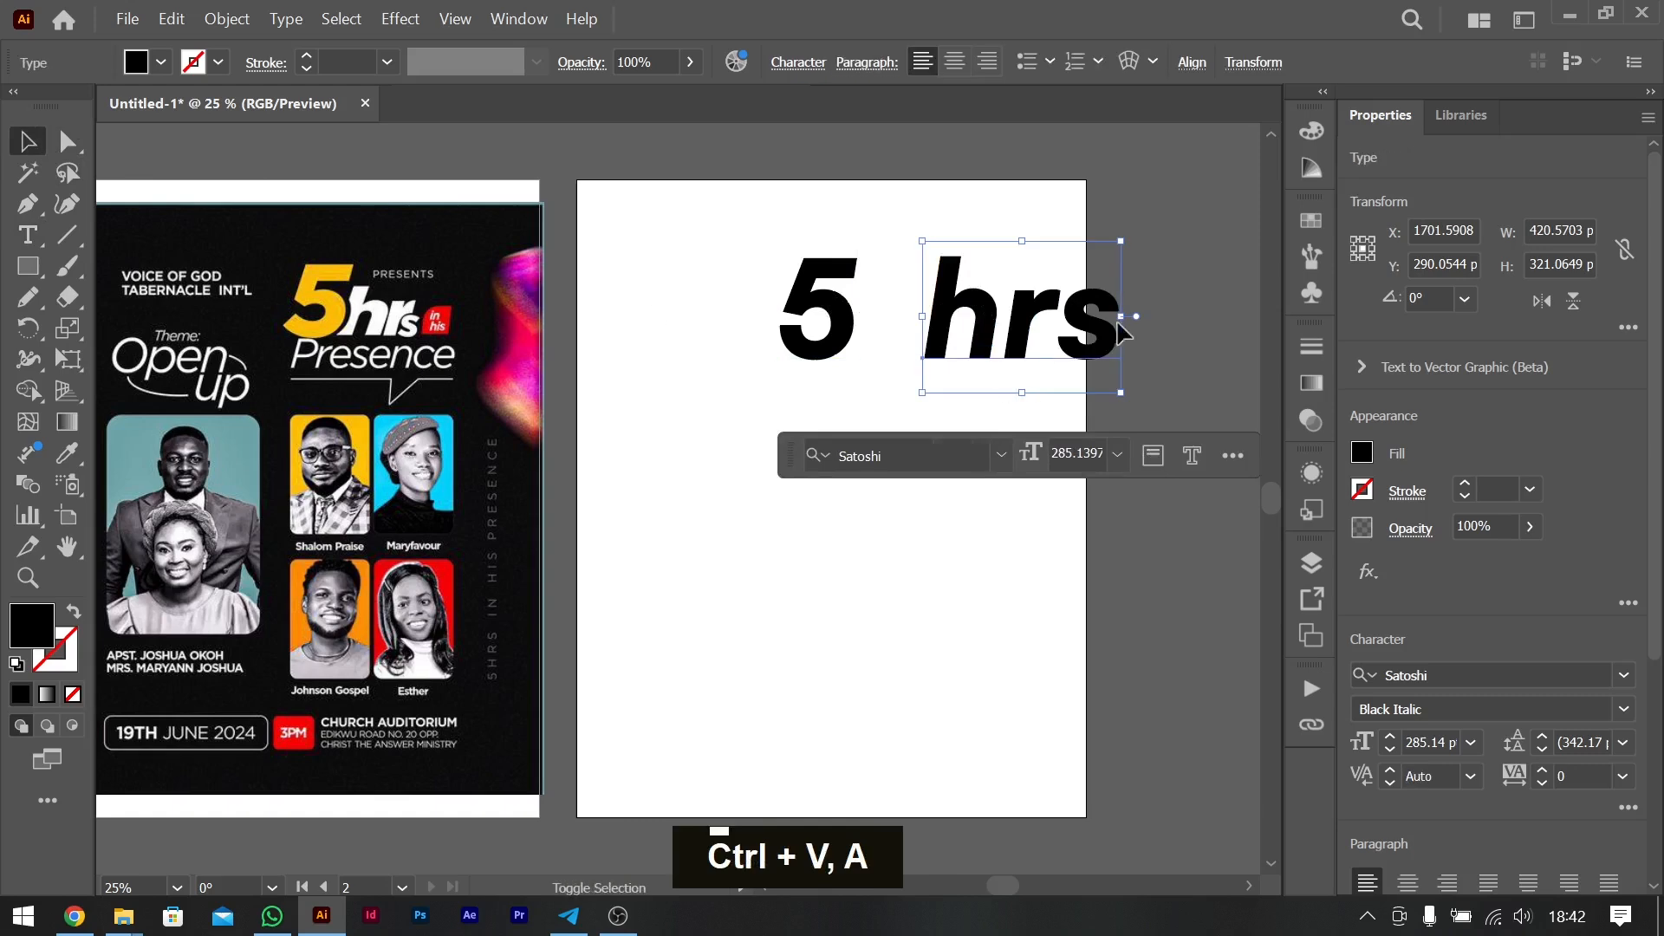
- Scale the "hrs" text proportionally to about 200 pt and place it so that it overlaps the lower right of the "5"
left_click_drag(1124, 319, 918, 322)
key("Left")
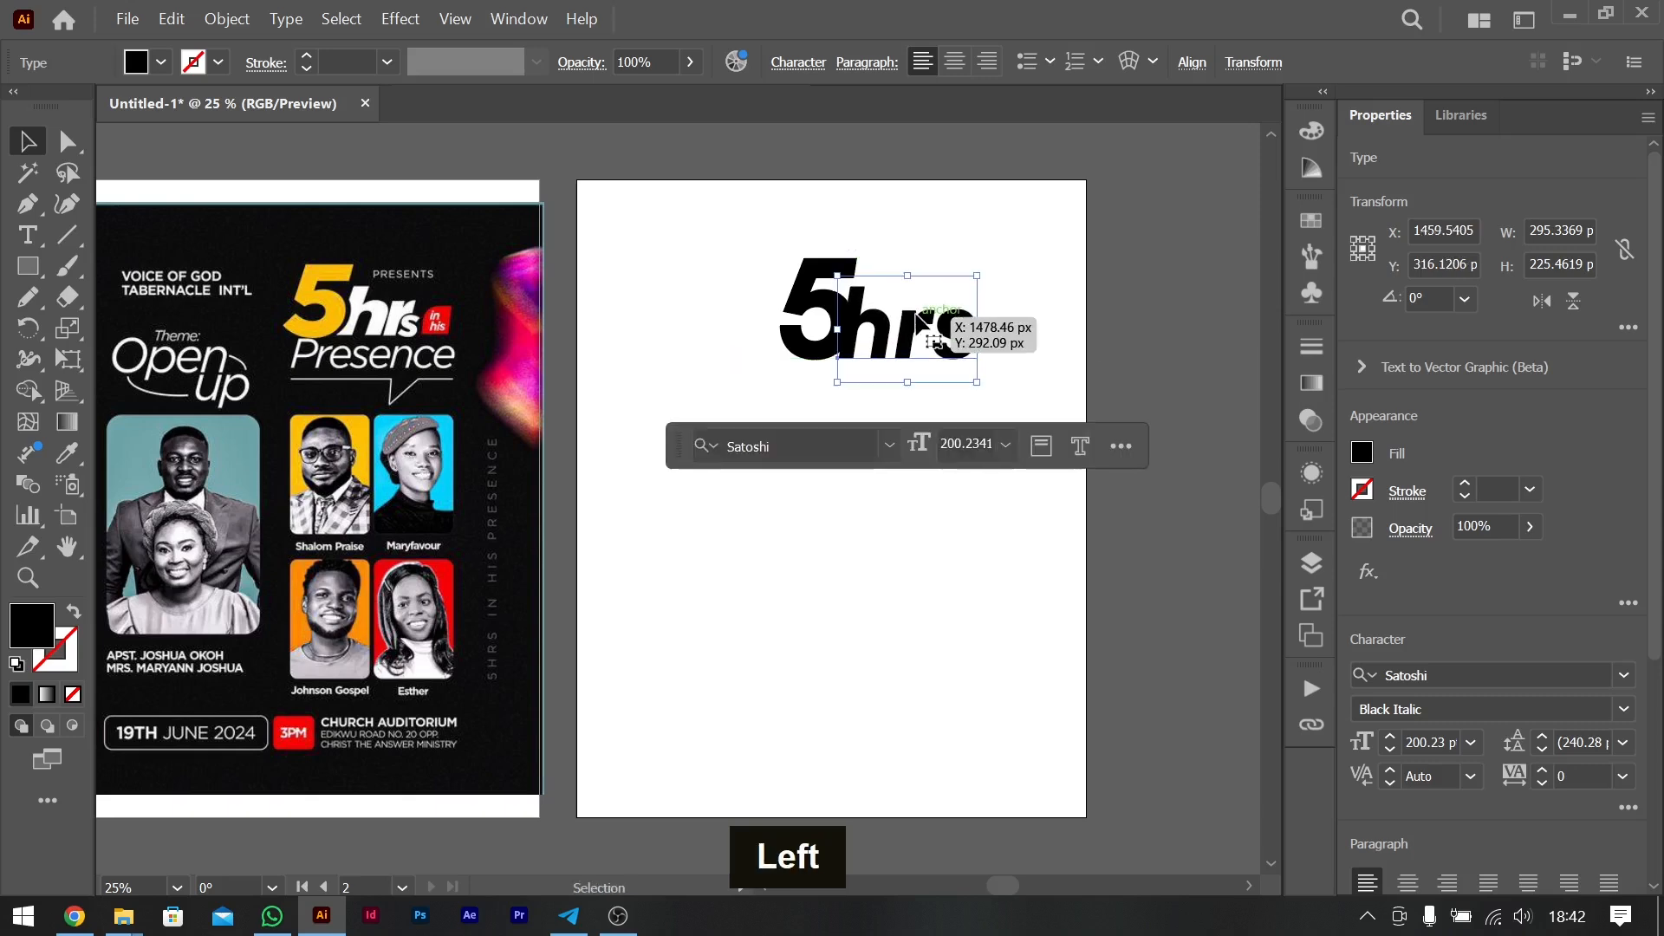
key("Right")
key("Right")
key("Right")
key("Right")
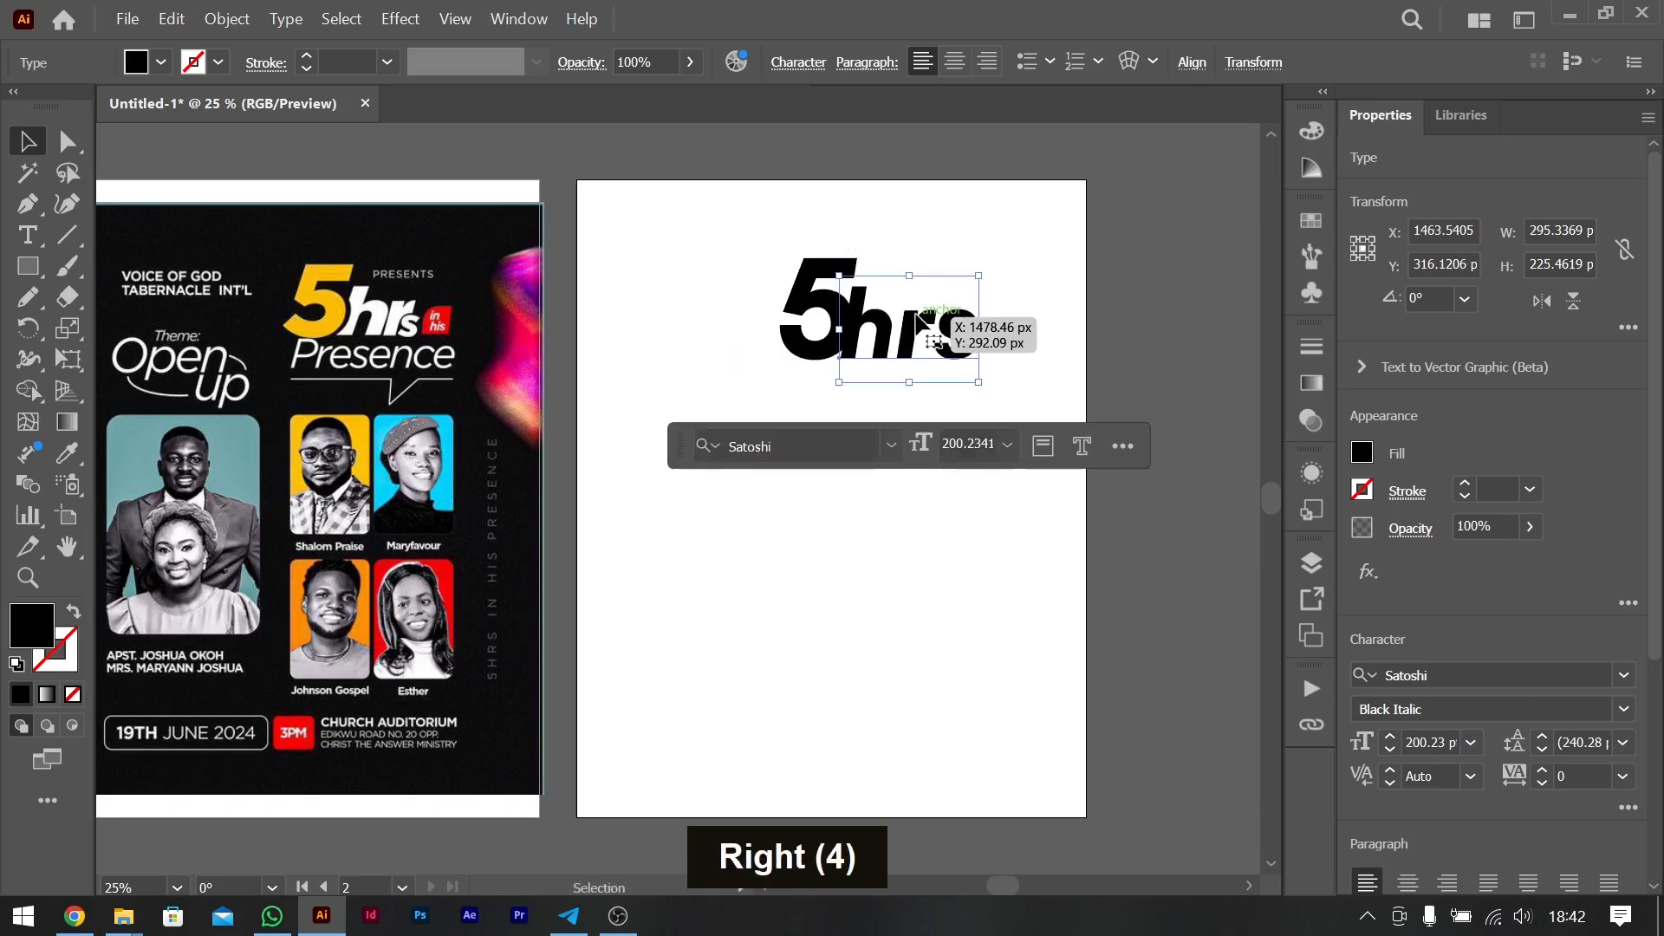
key("Up")
key("Up")
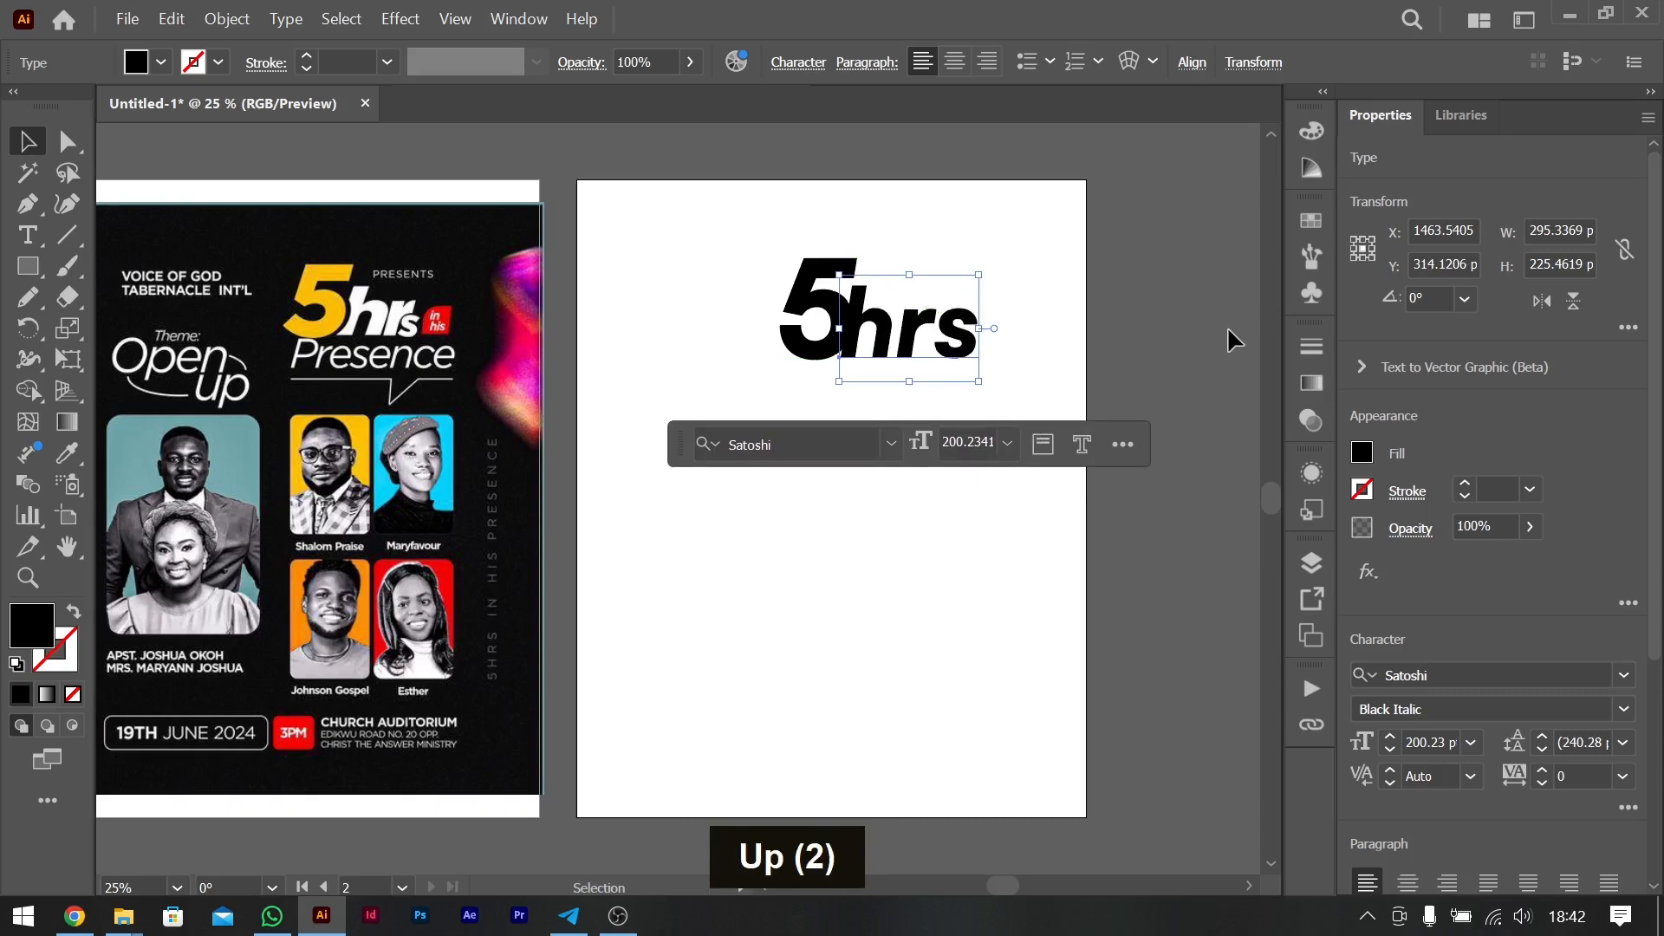
- Fill the "hrs" text with white
key("ctrl+equal")
key("ctrl+equal")
scroll(1226, 326, "left", 5)
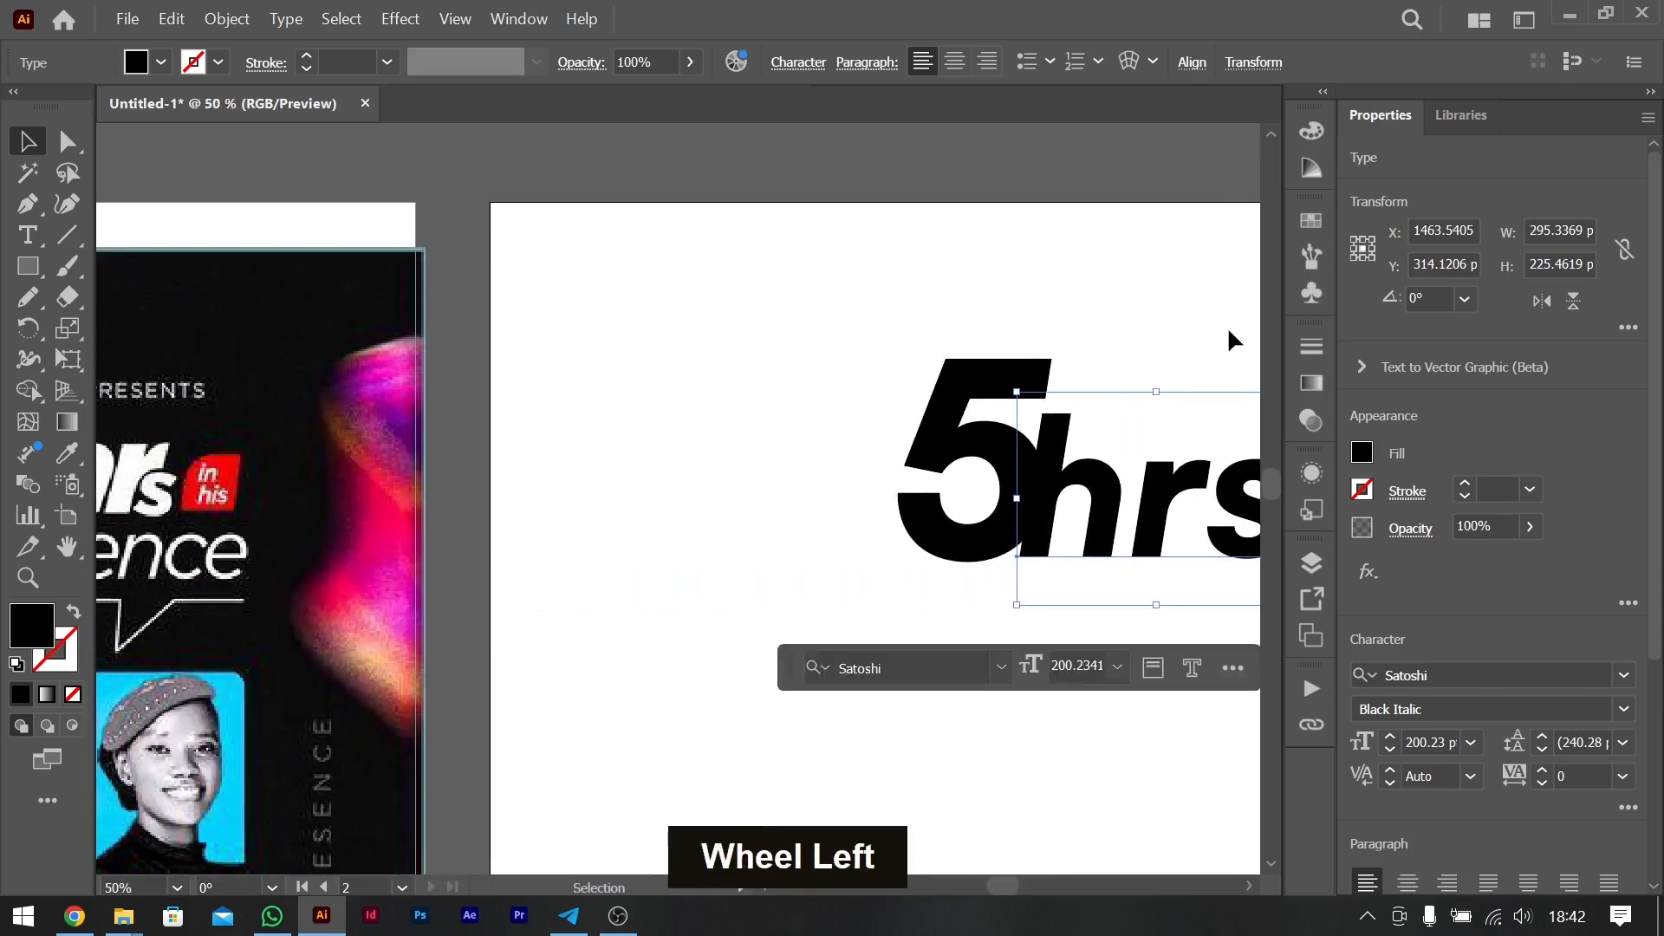
key("ctrl+minus")
scroll(1227, 326, "left", 5)
scroll(1227, 325, "down", 2)
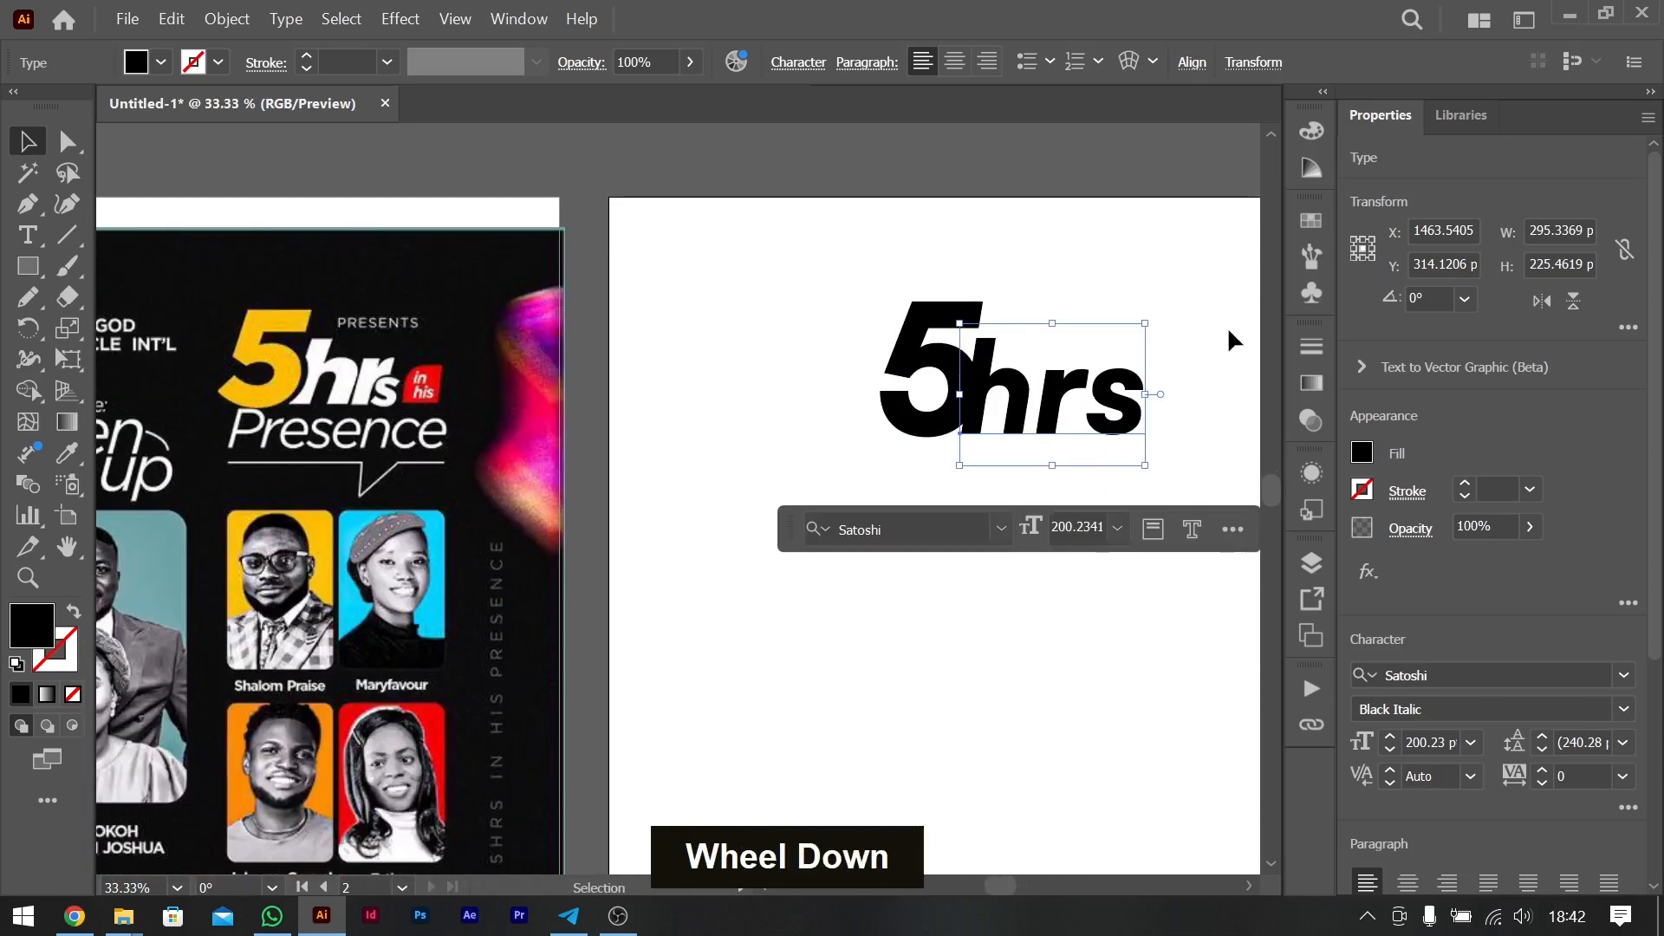
scroll(1227, 326, "right", 3)
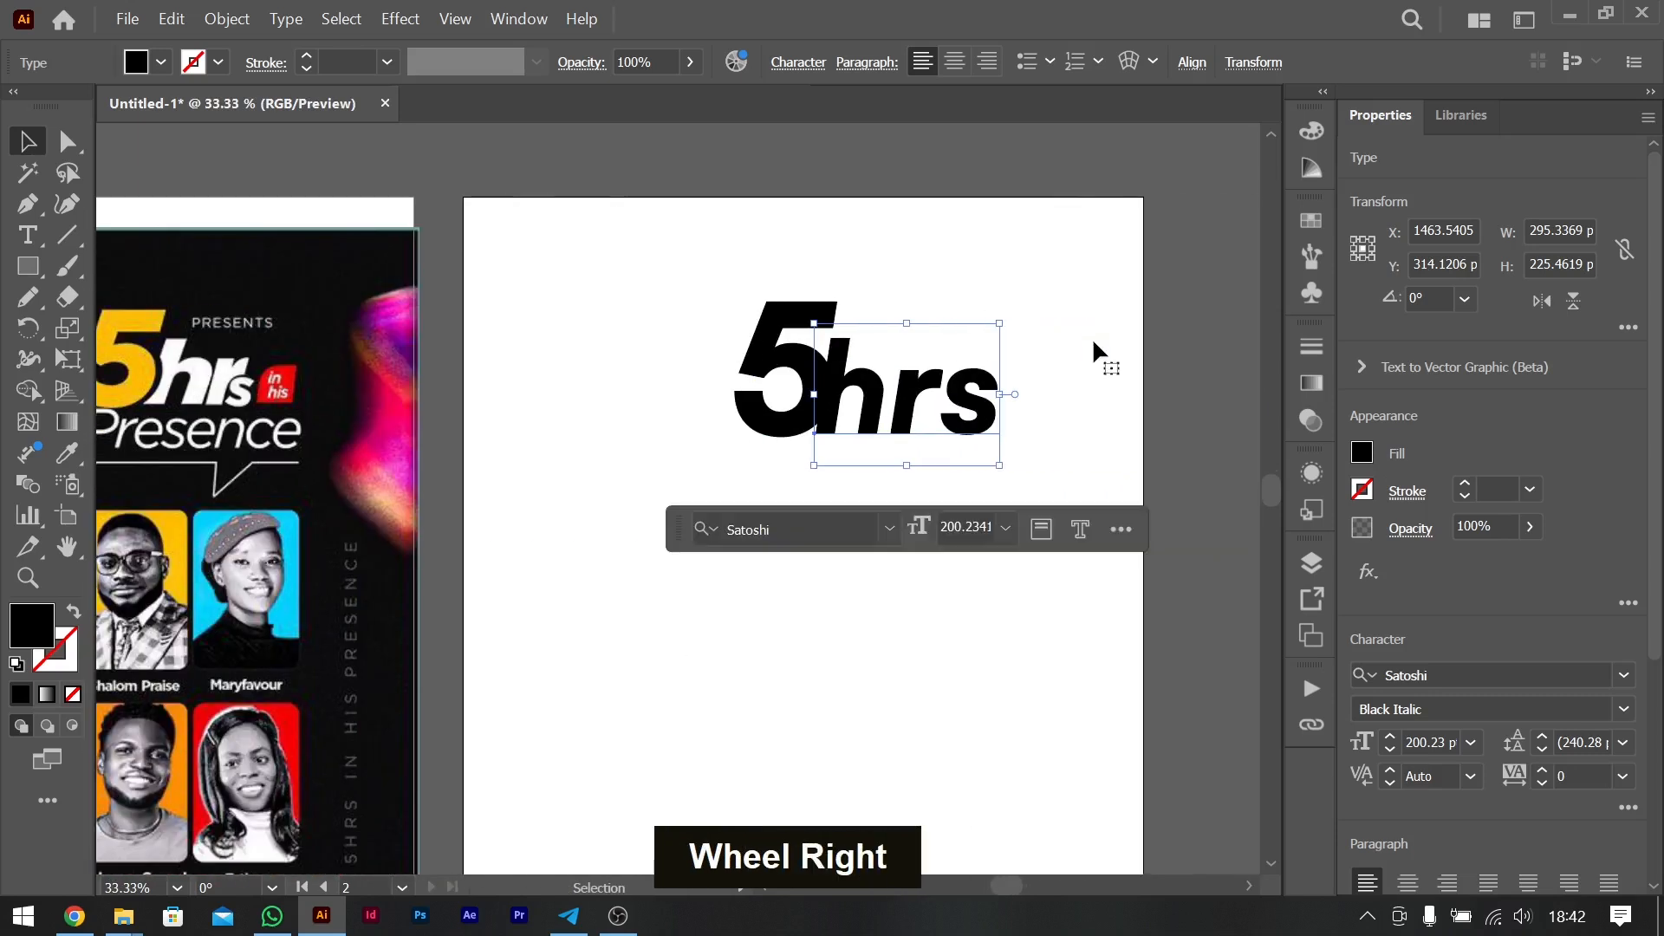
double_click(1359, 451)
left_click(1114, 551)
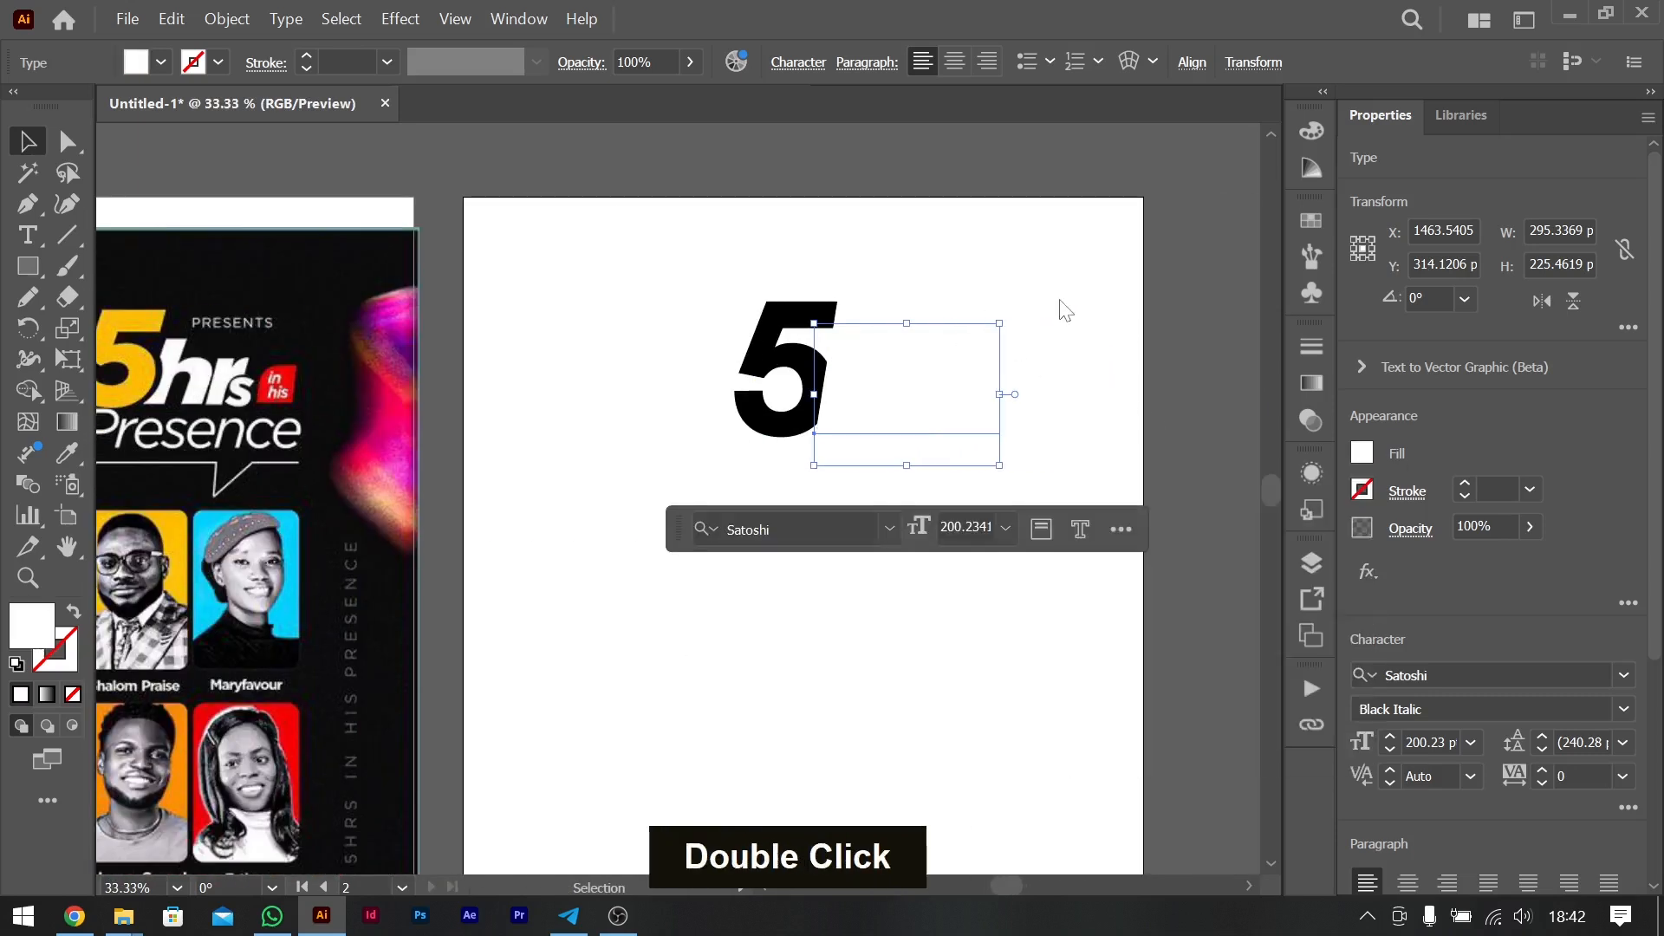
- Fill the new "5" with the yellow sampled from the "5" in the original flyer
left_click(814, 360)
double_click(1362, 452)
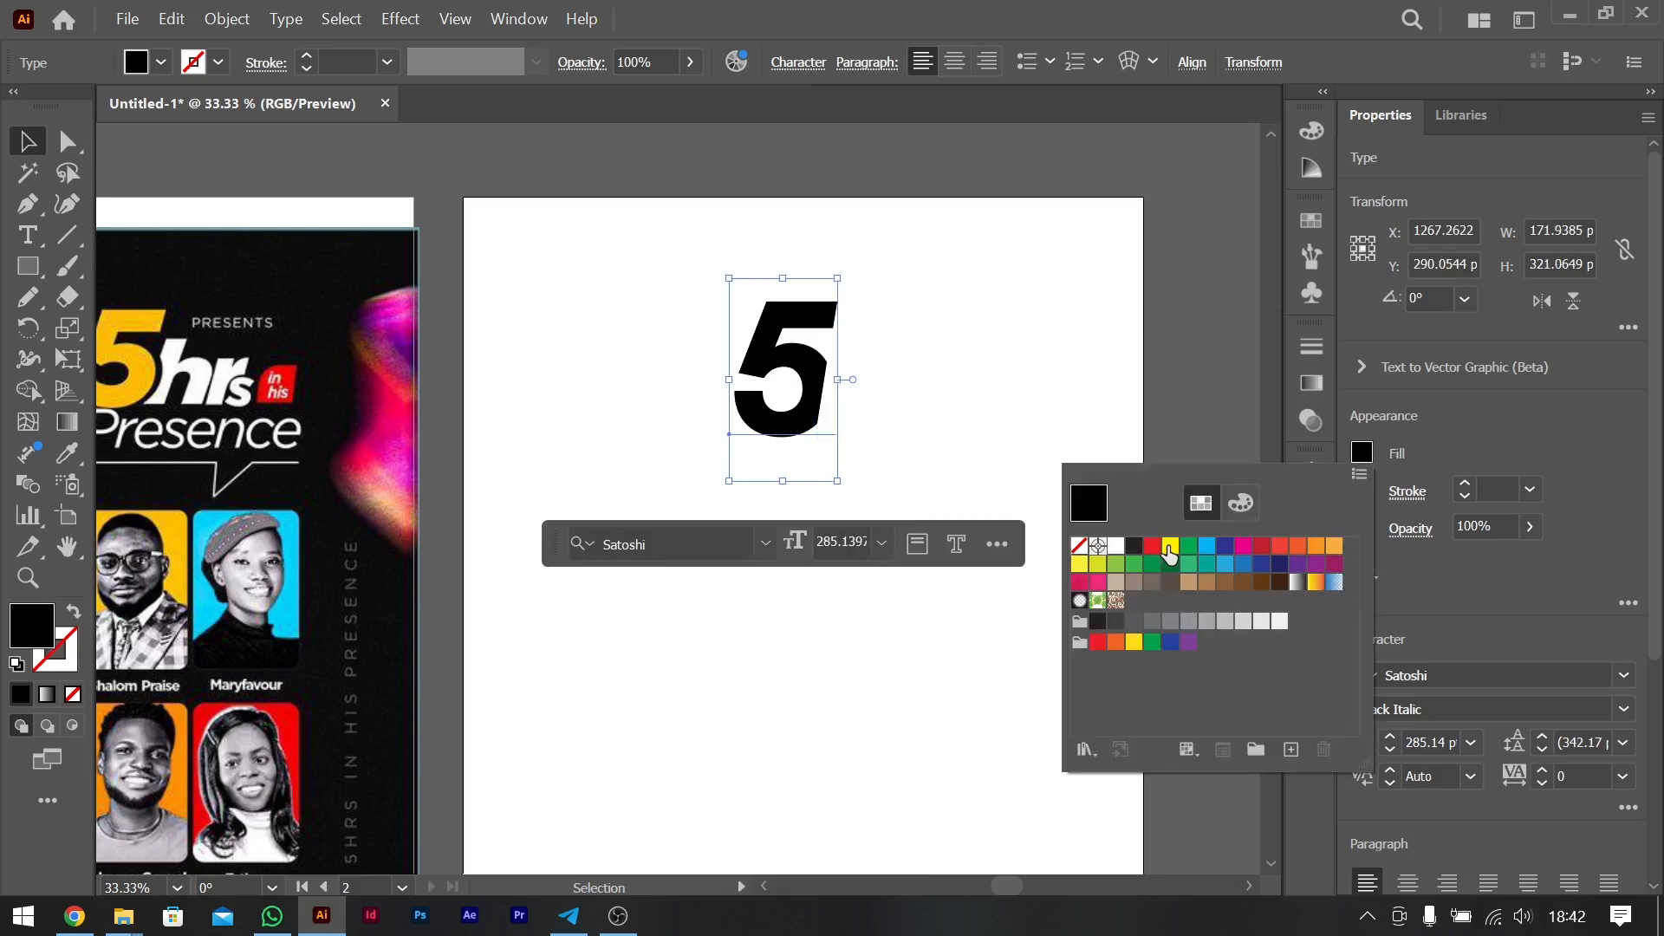
left_click(74, 459)
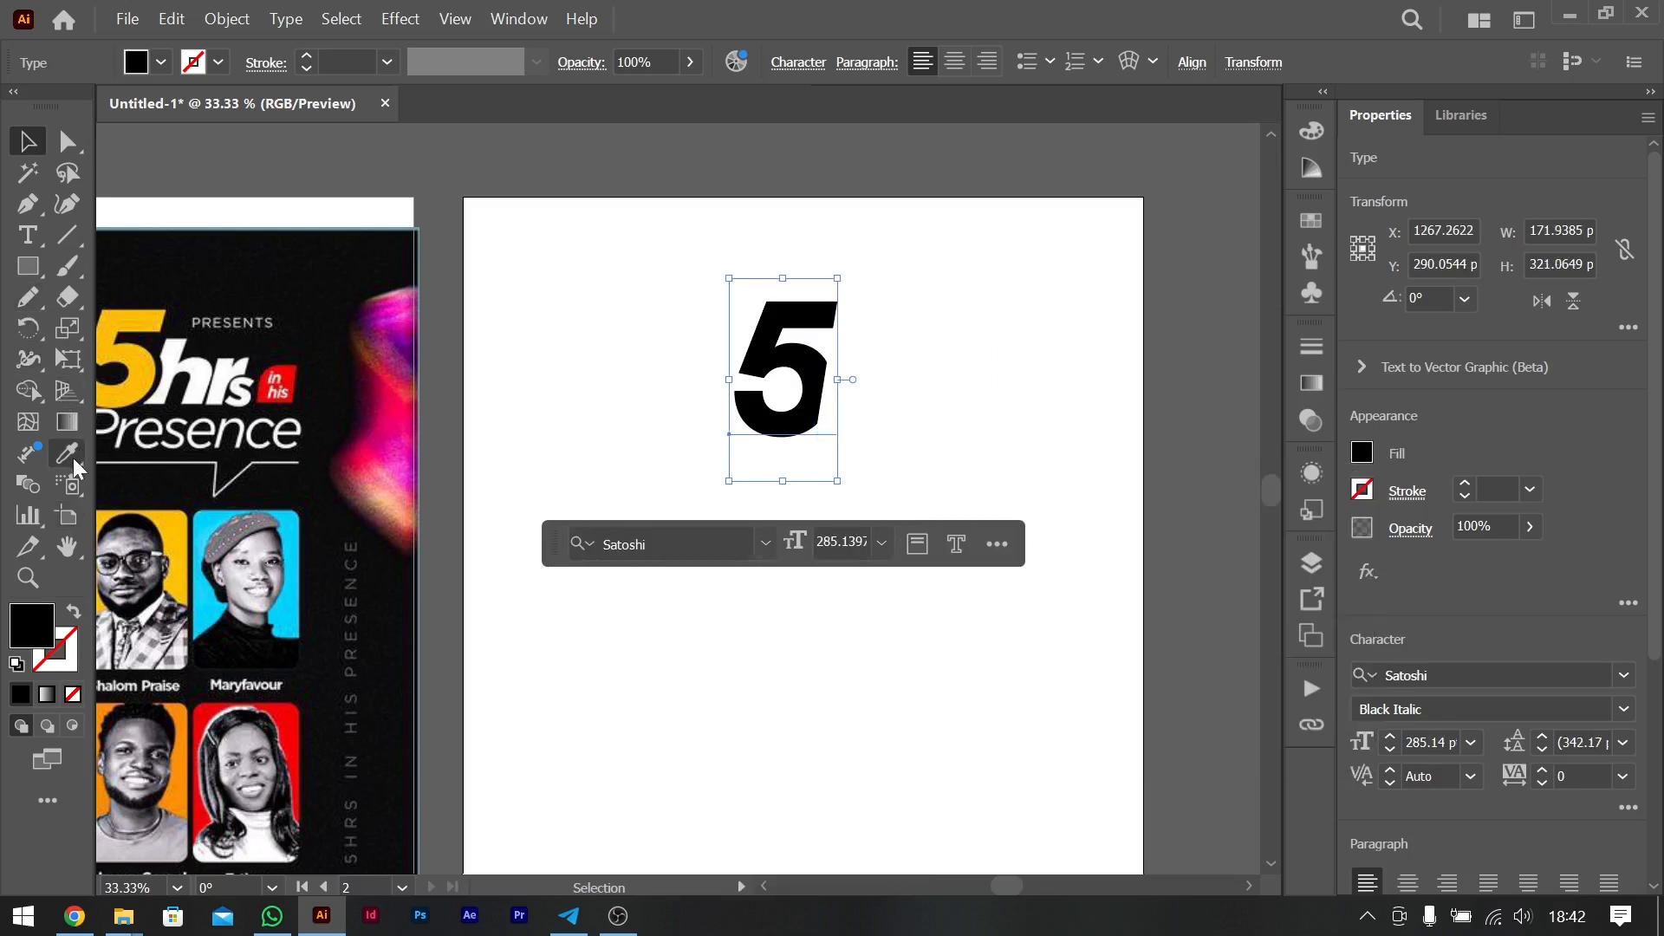
left_click(68, 459)
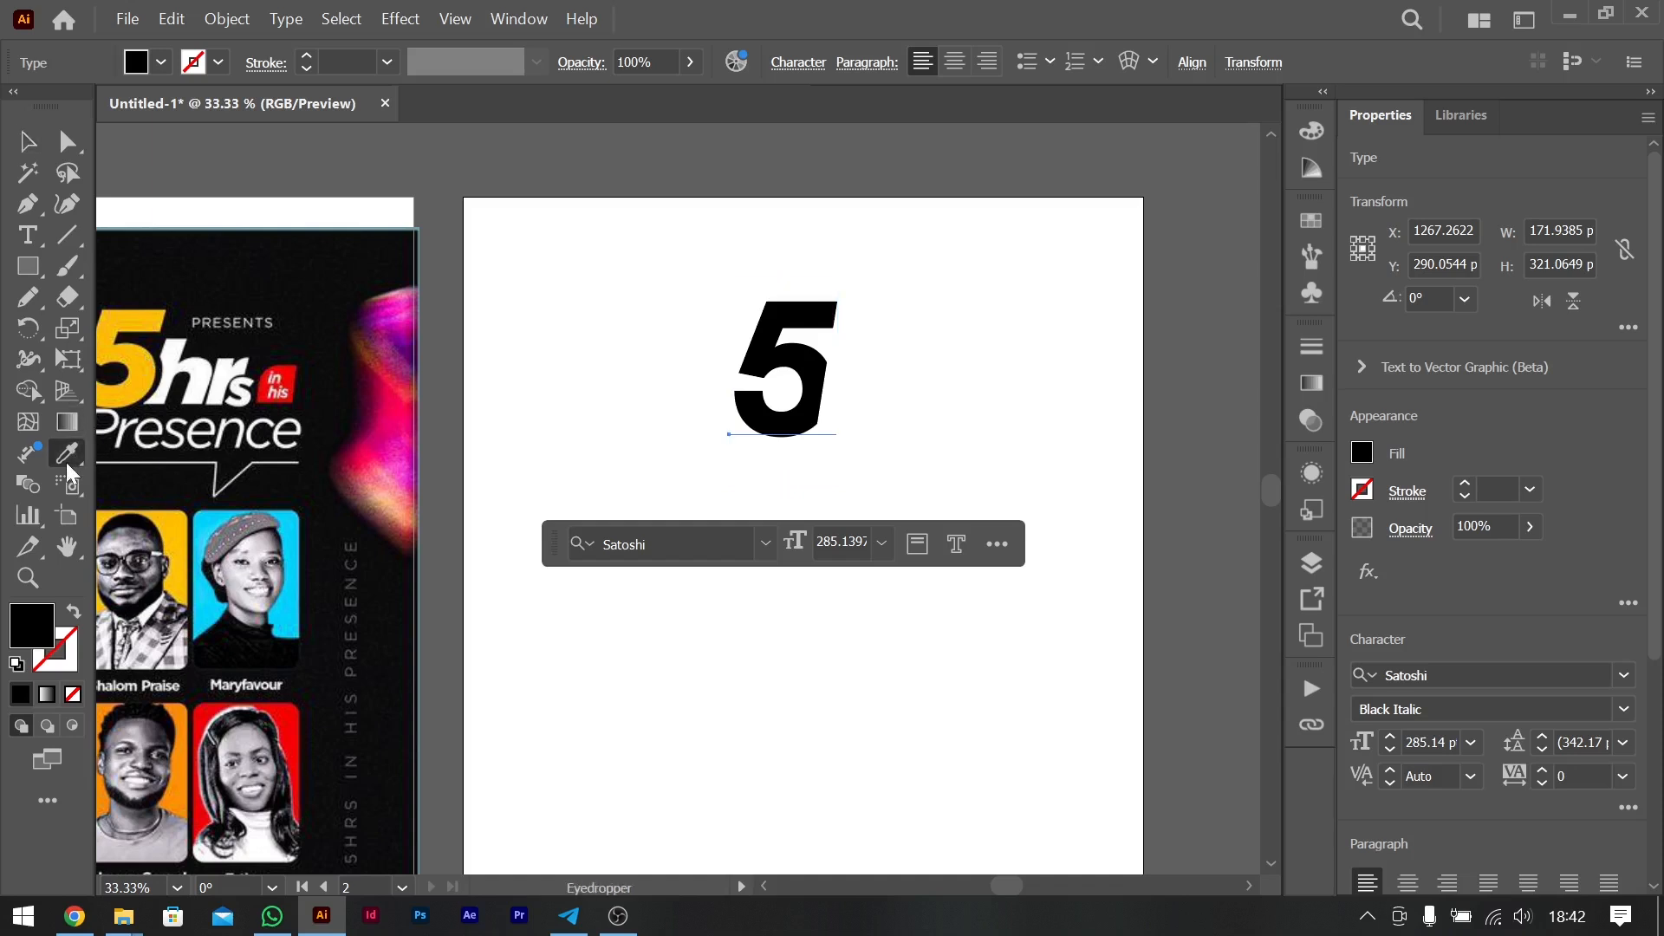
left_click(138, 366)
left_click(26, 143)
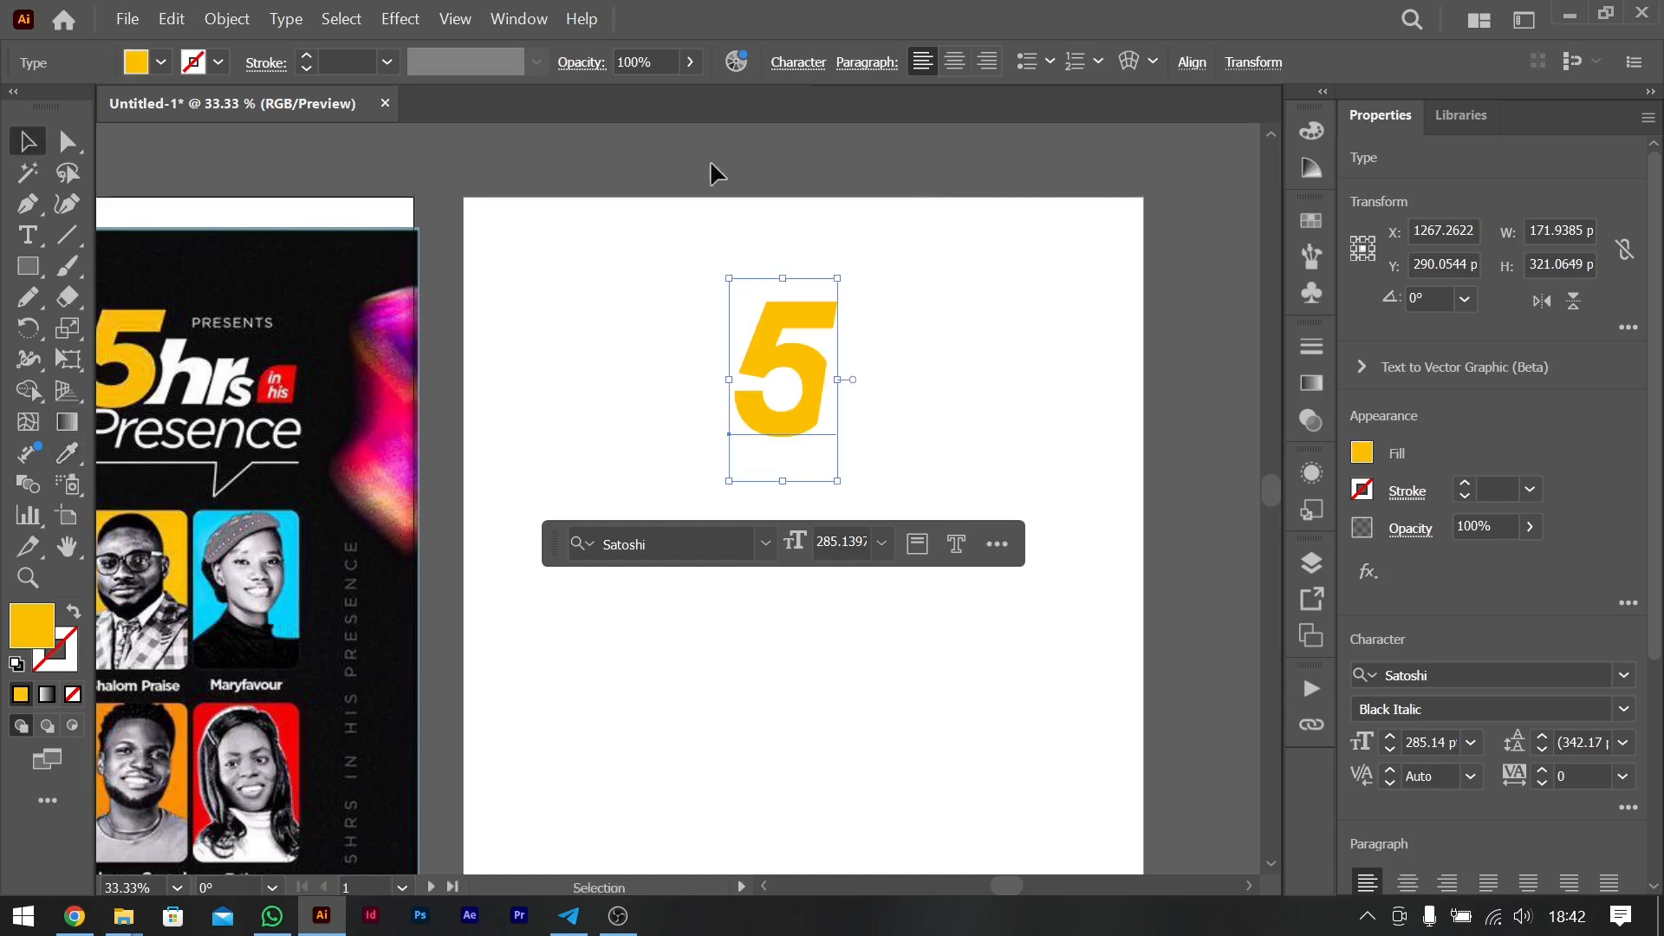
left_click(1062, 234)
- Draw a 1080 x 1350 px rectangle covering the new artboard and fill it with the near-black sampled from the flyer's background
left_click(28, 266)
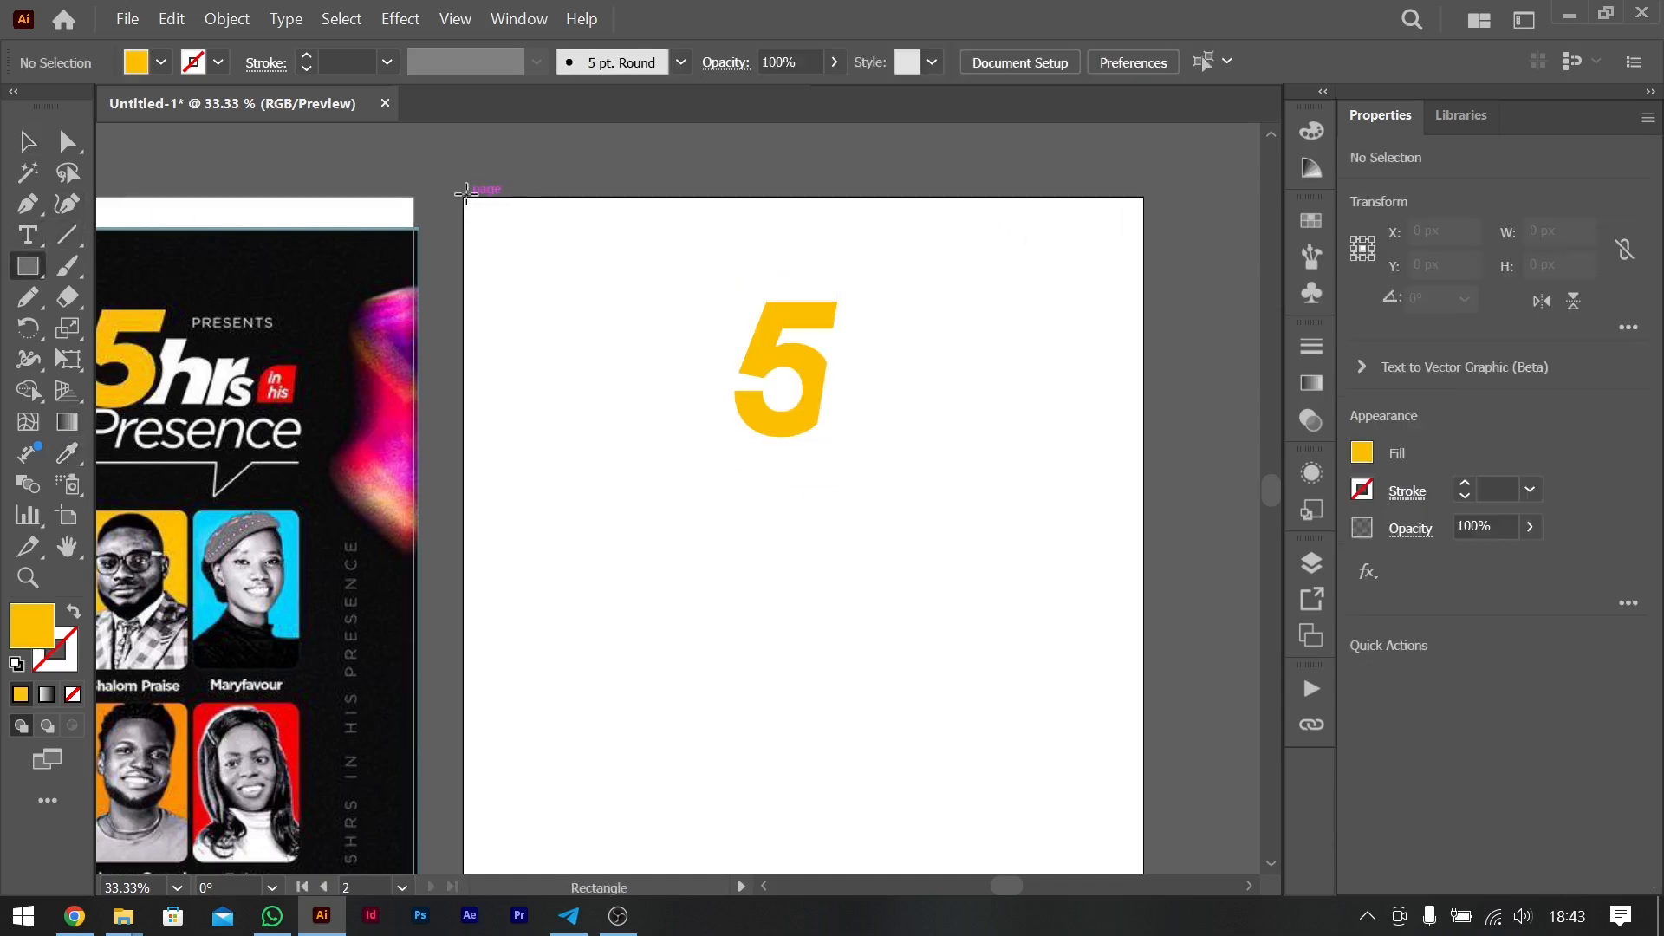
left_click_drag(464, 197, 1143, 727)
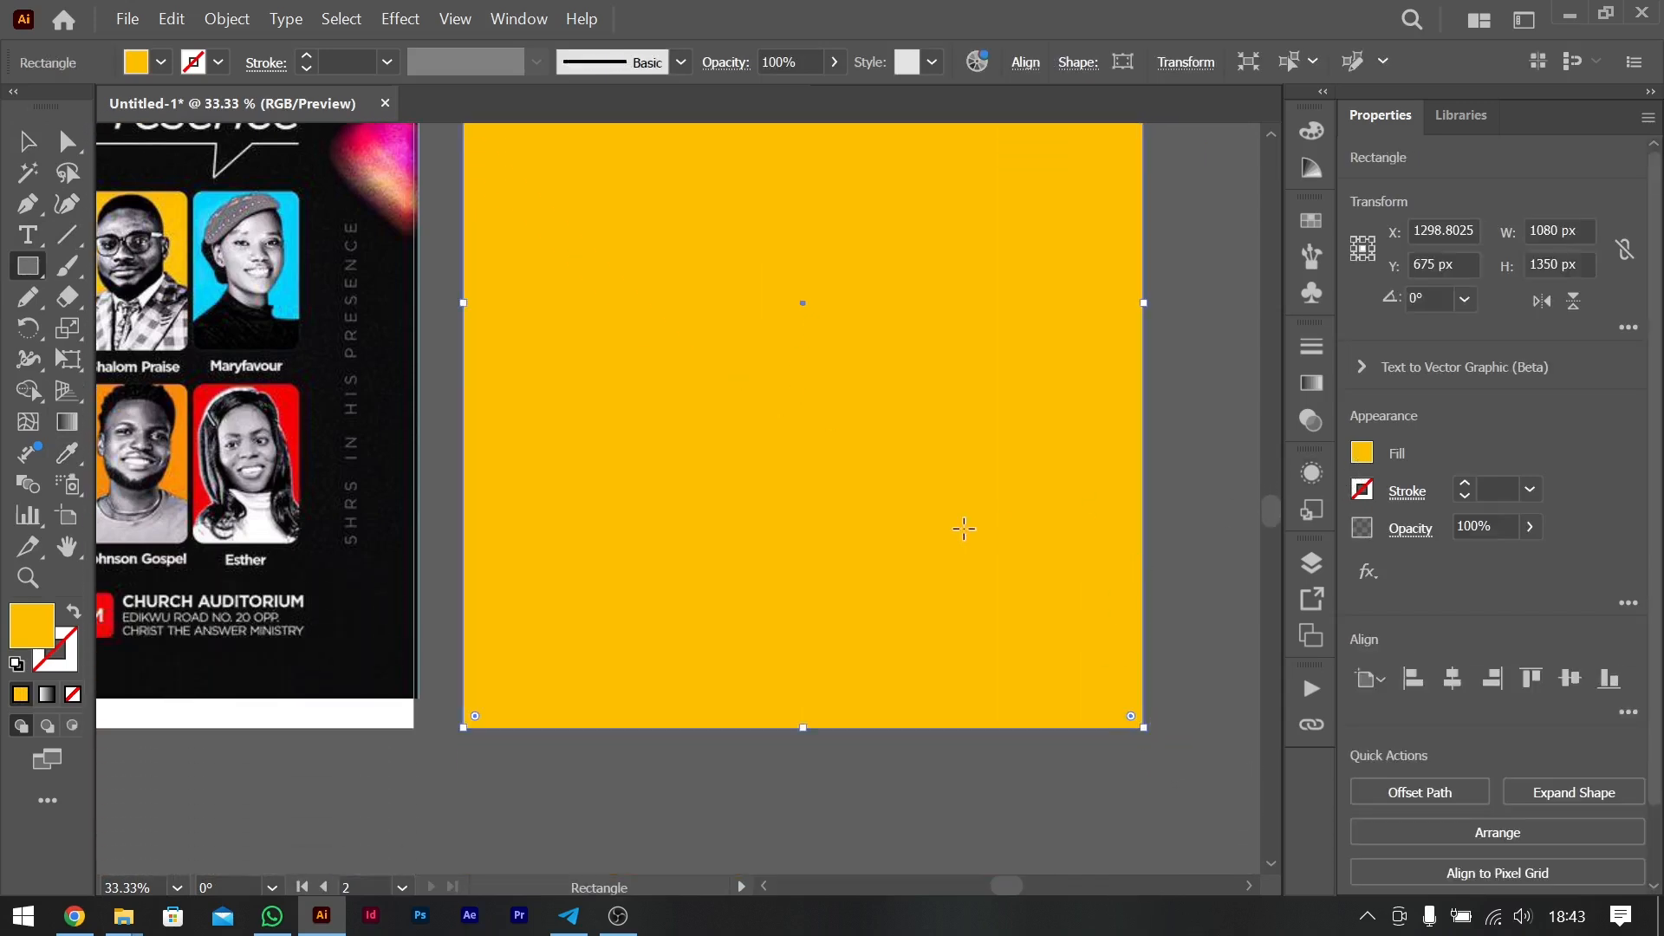
key("i")
left_click(388, 596)
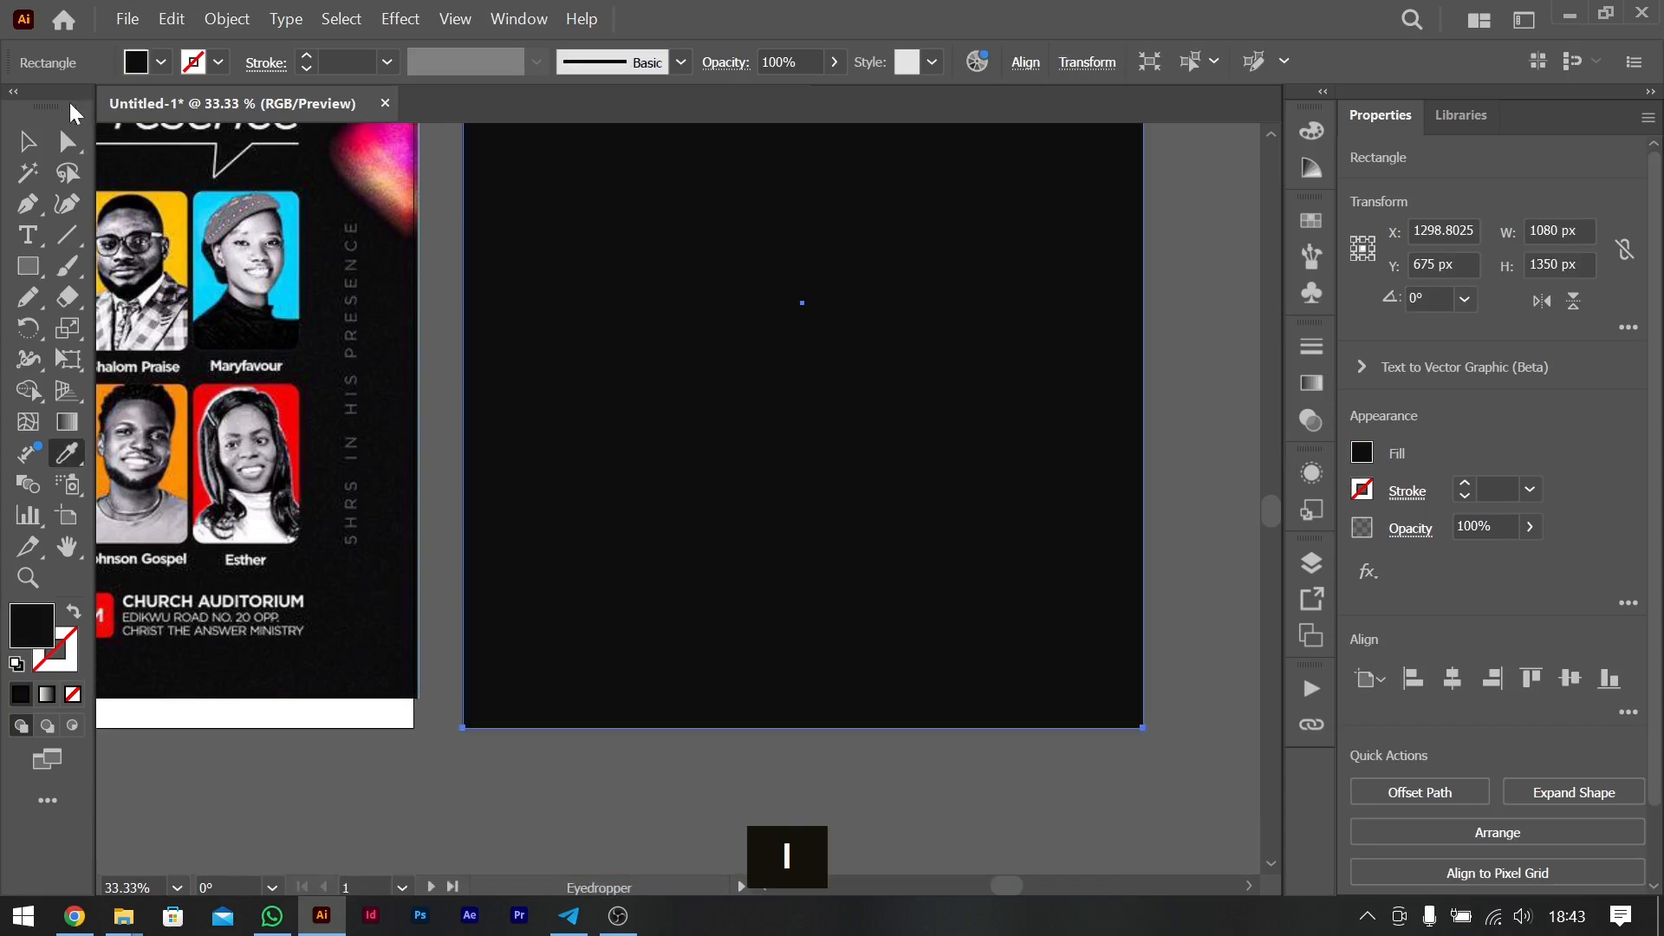
- Send the near-black background rectangle behind the "5" and "hrs" texts
scroll(690, 486, "up", 4)
scroll(693, 486, "left", 1)
key("ctrl+shift+bracketleft")
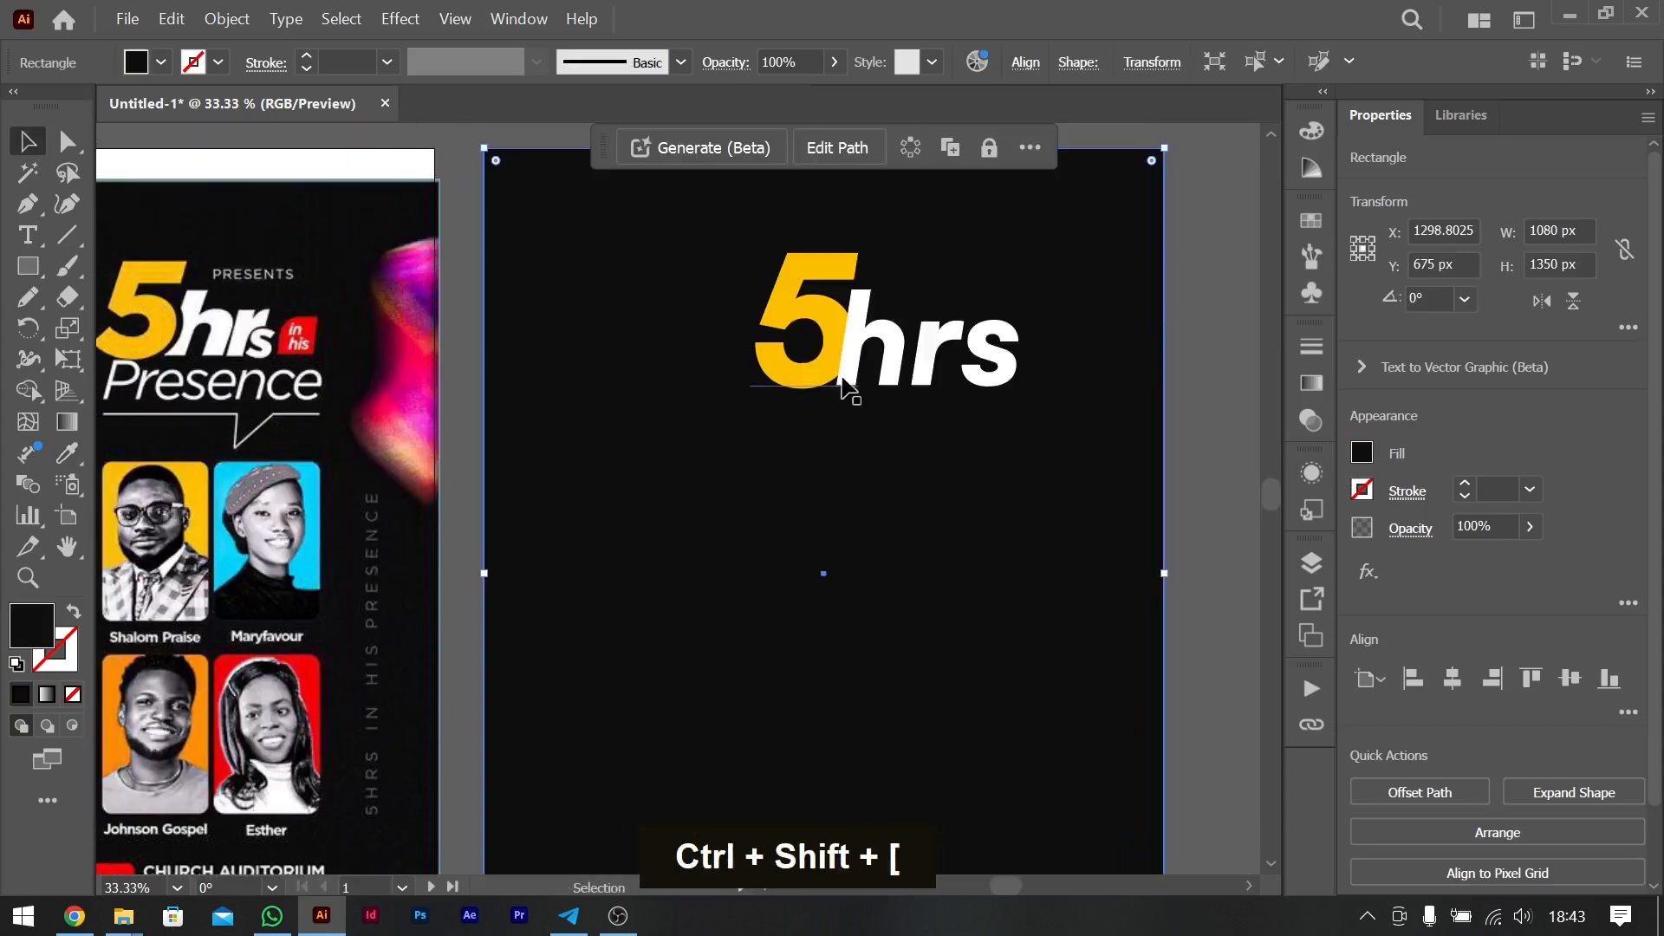
- Convert the "5" and "hrs" texts to outlines together
scroll(858, 377, "up", 4)
left_click(864, 512)
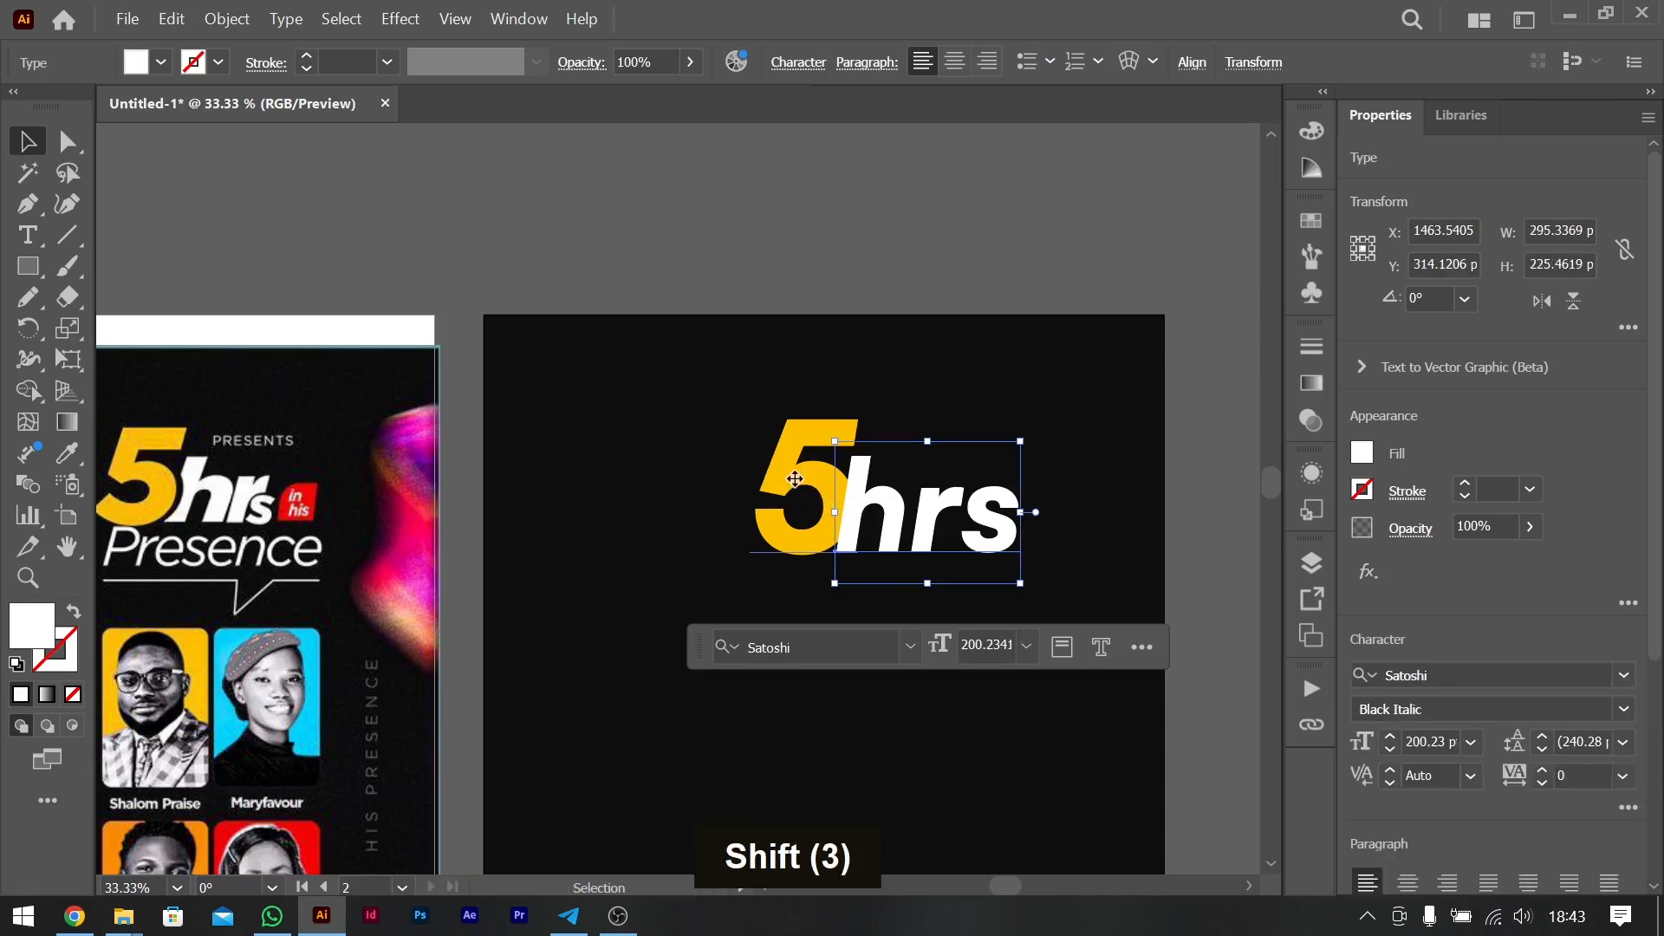
left_click(787, 463, "shift")
right_click(814, 489)
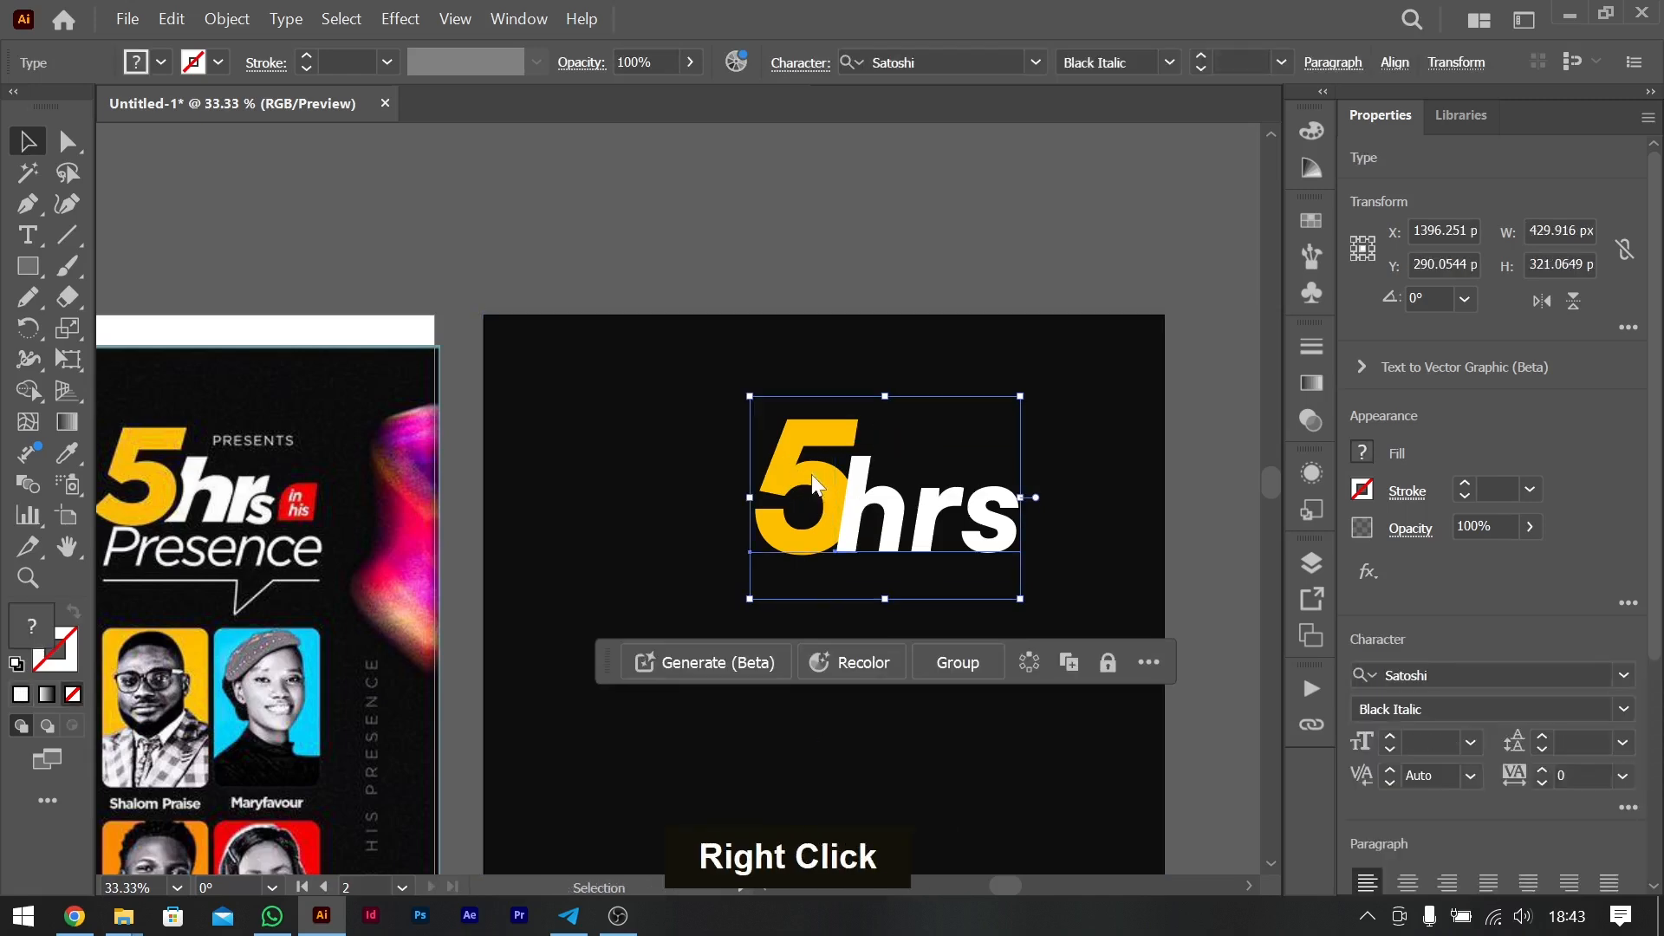
left_click(902, 533)
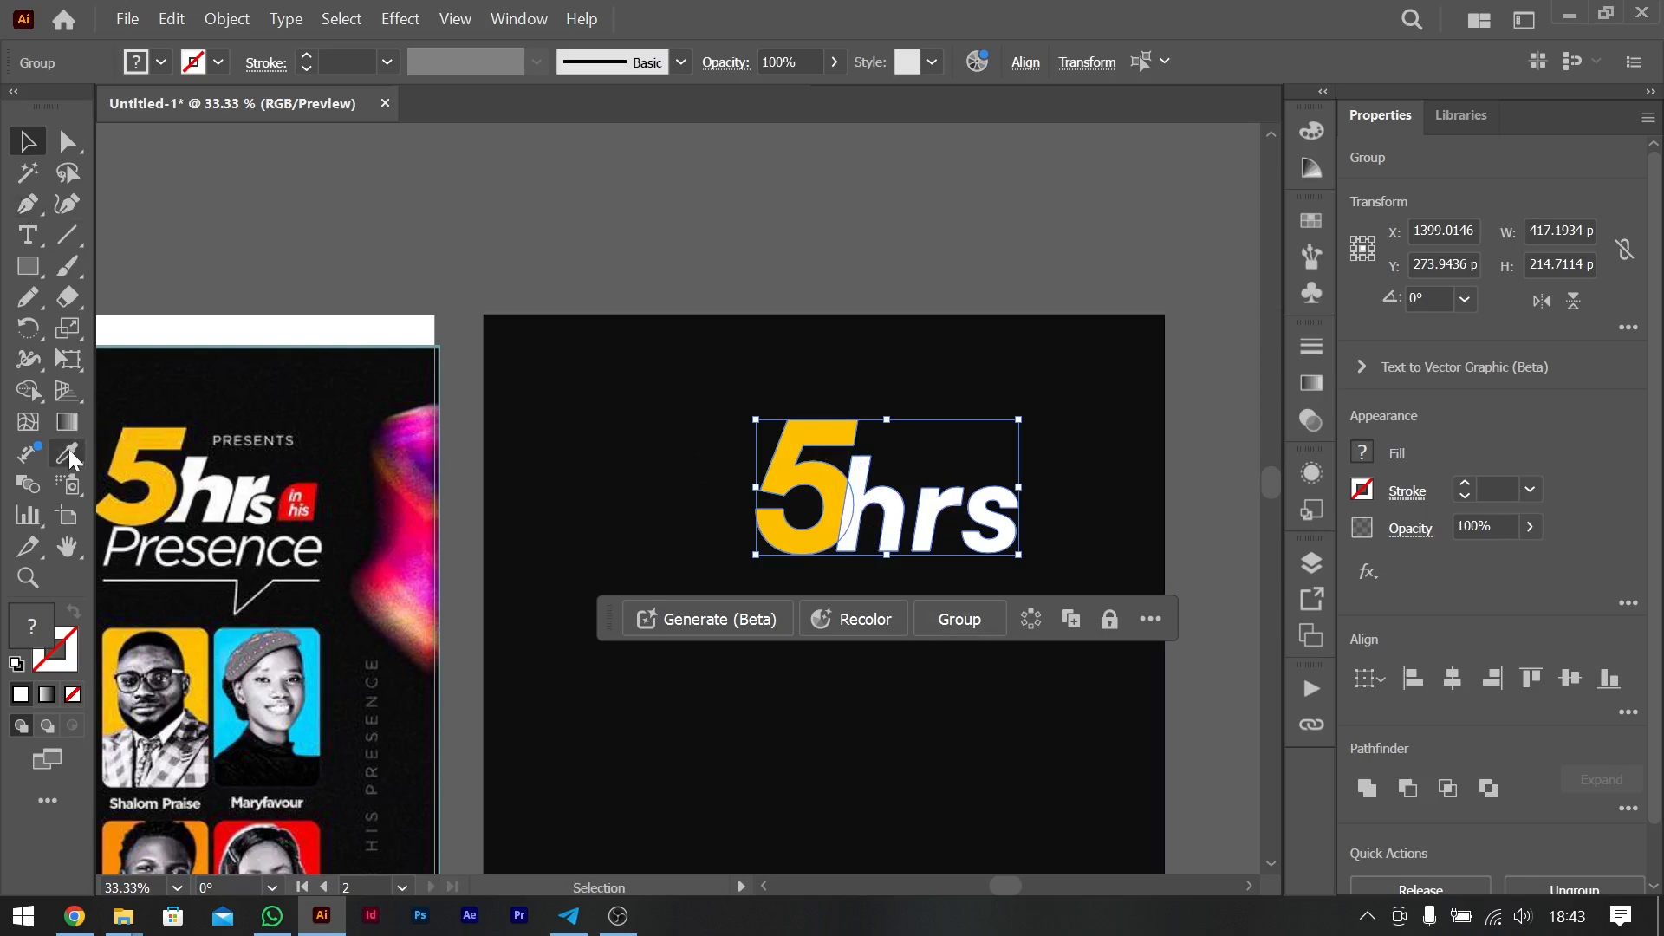
left_click(33, 392)
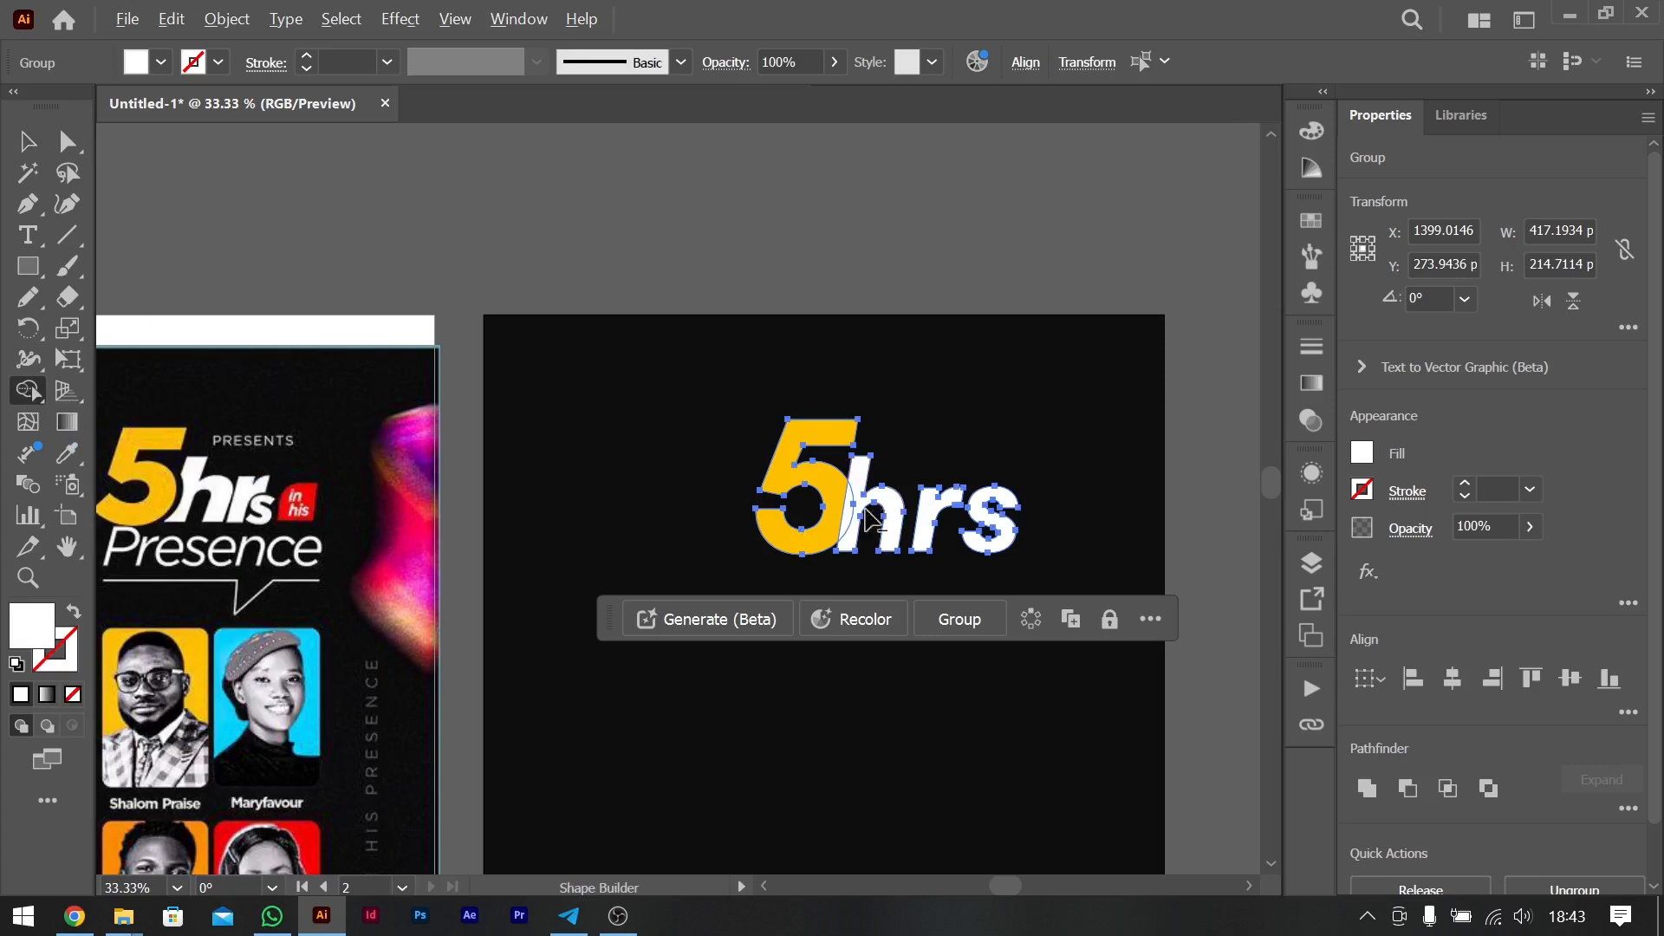
key("alt")
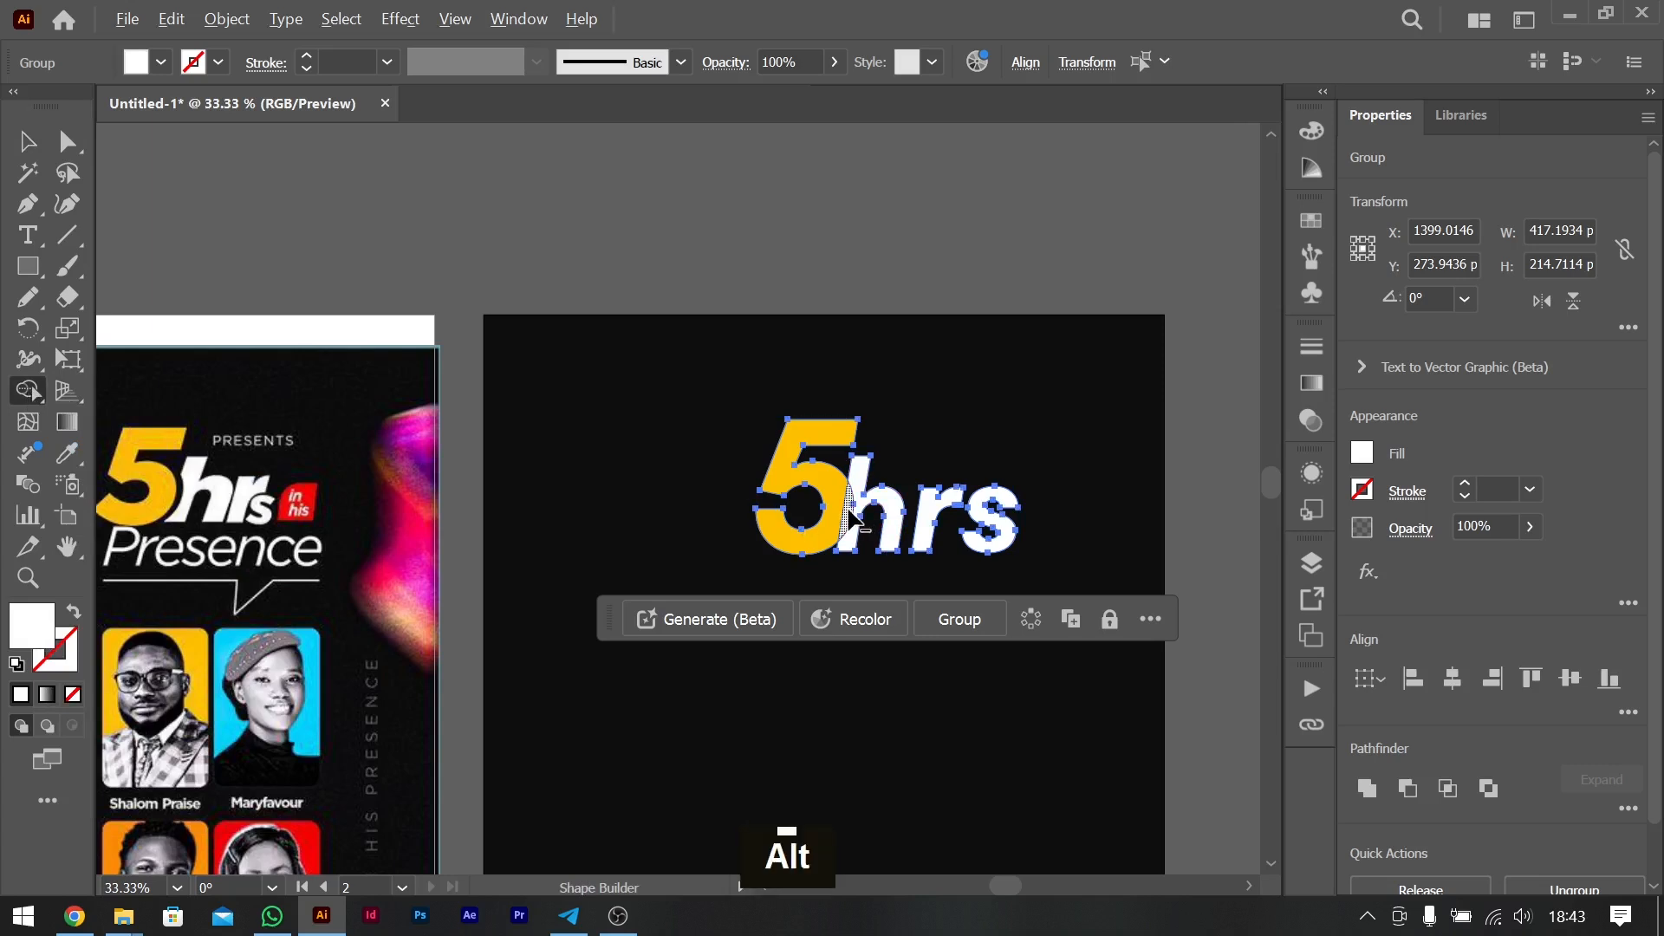
key("ctrl+equal")
key("ctrl+equal")
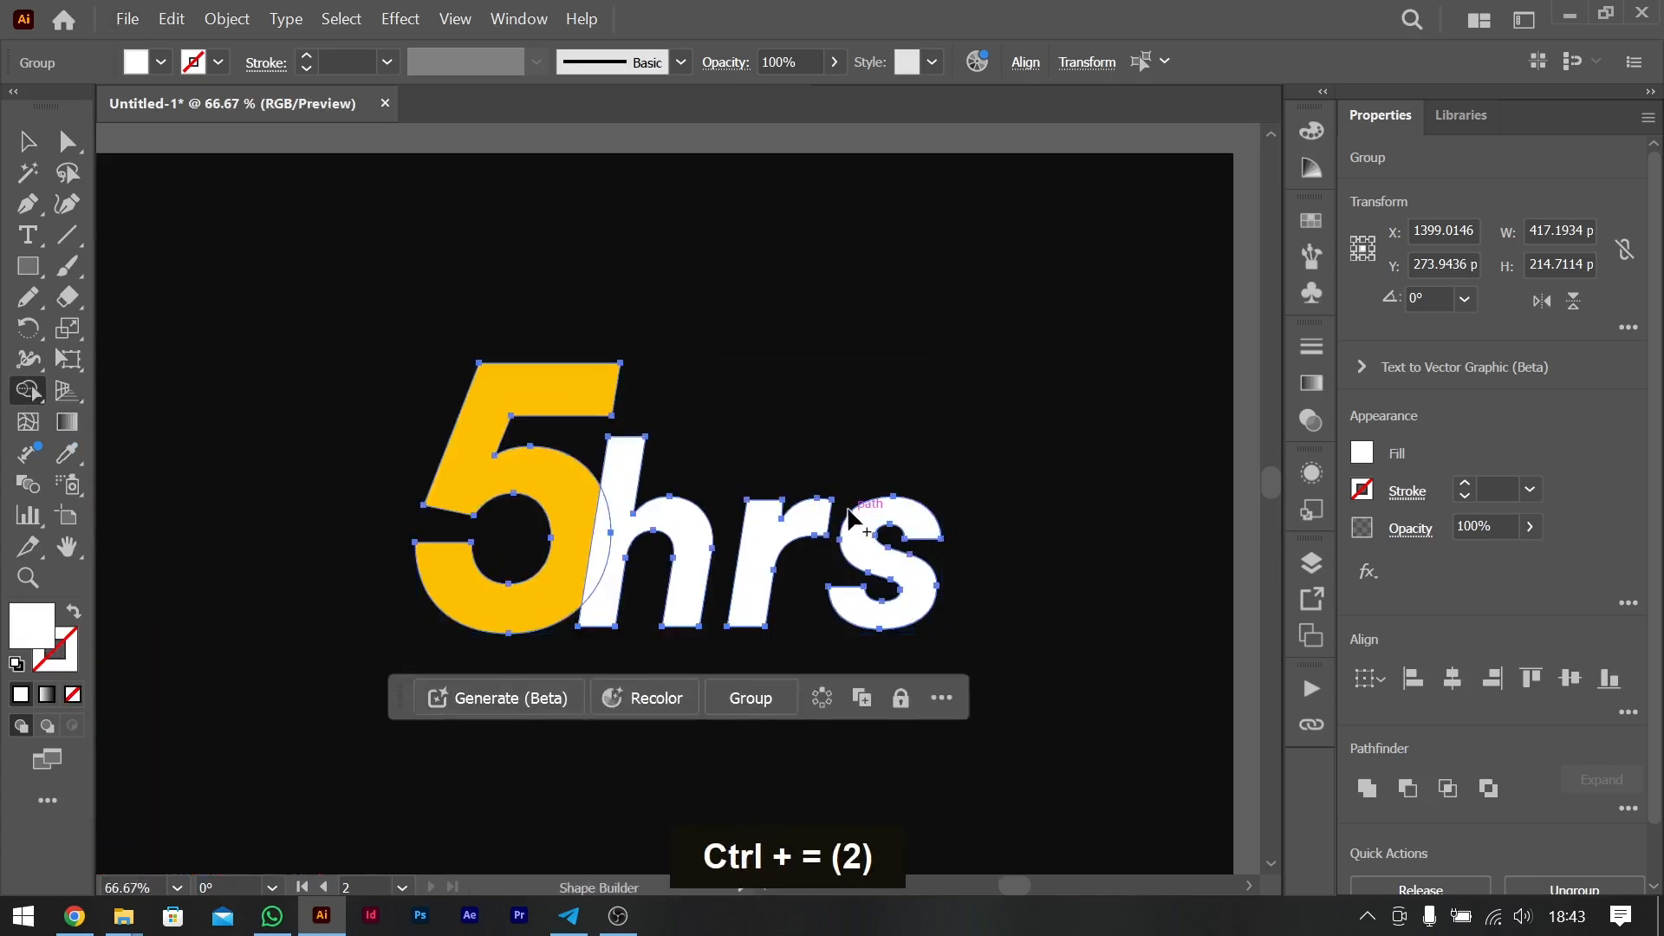
key("ctrl+minus")
key("ctrl+minus")
key("ctrl+minus")
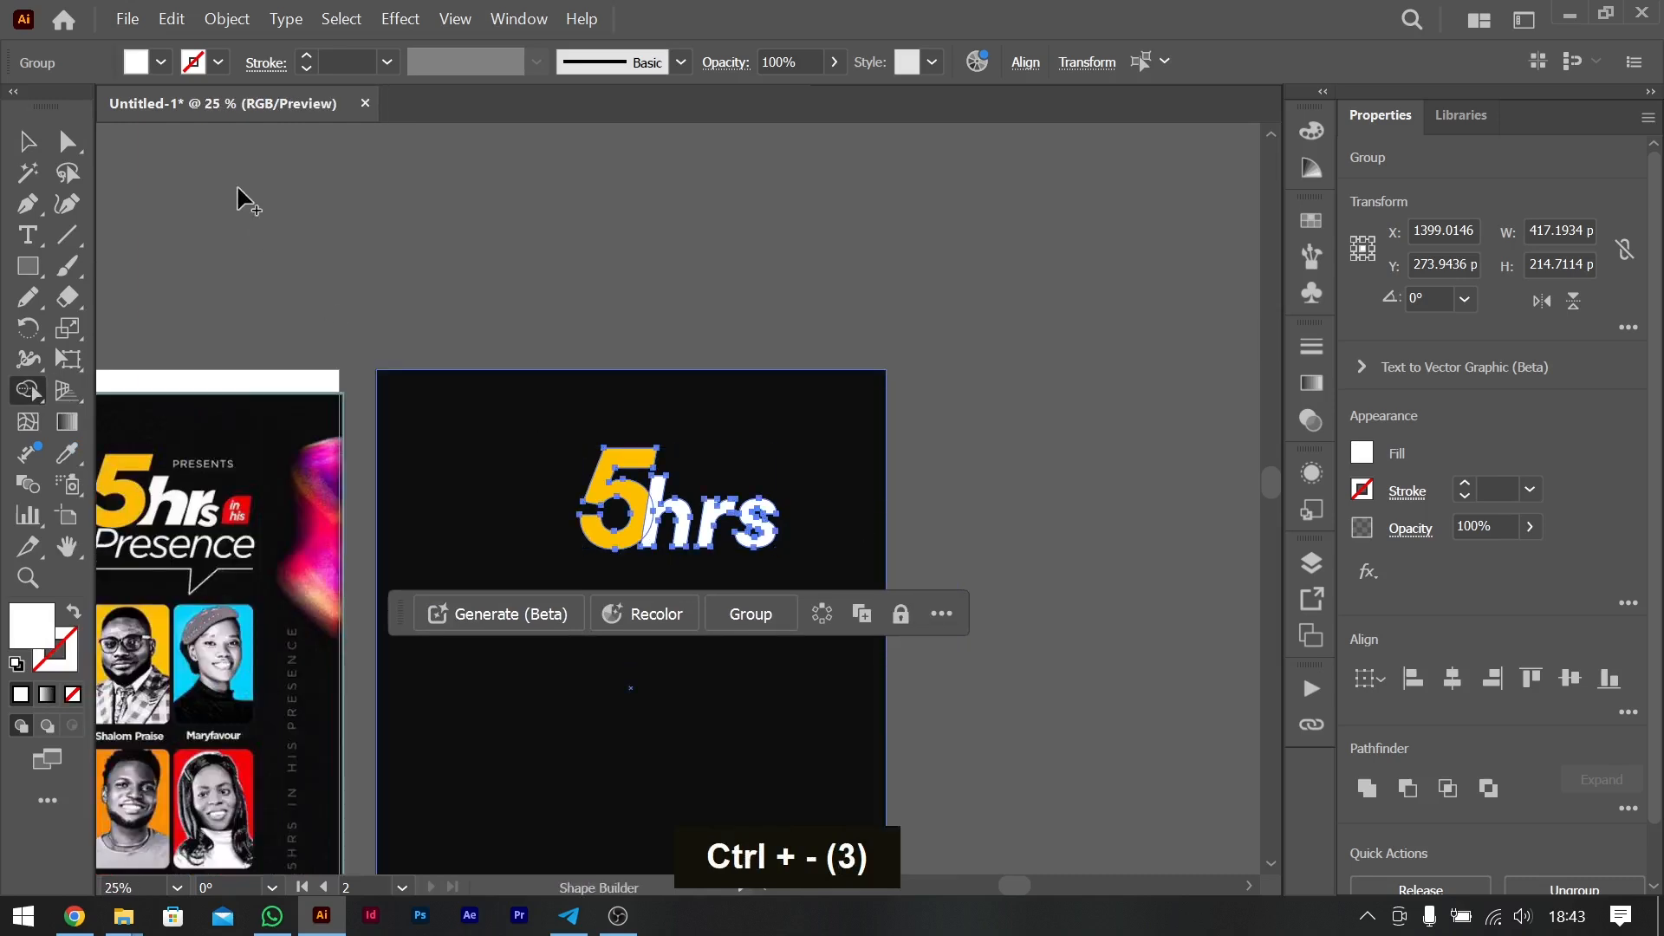
left_click(32, 143)
- Give the outlined "5" a white 5 pt stroke
scroll(486, 434, "left", 5)
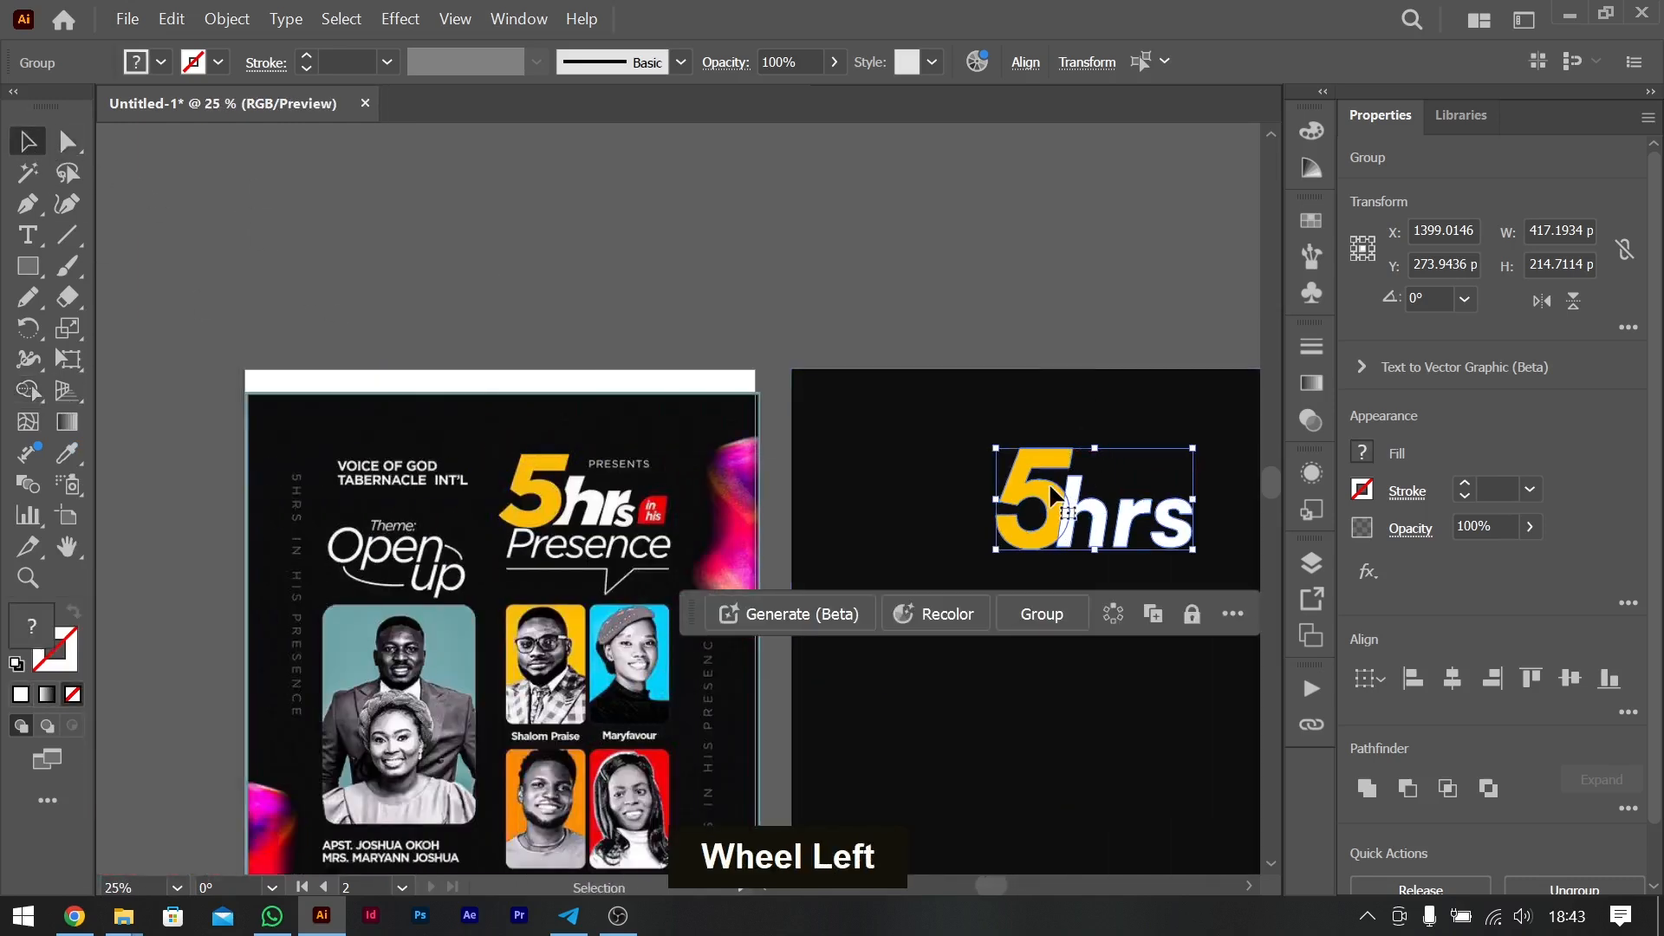
key("ctrl+equal")
key("ctrl+equal")
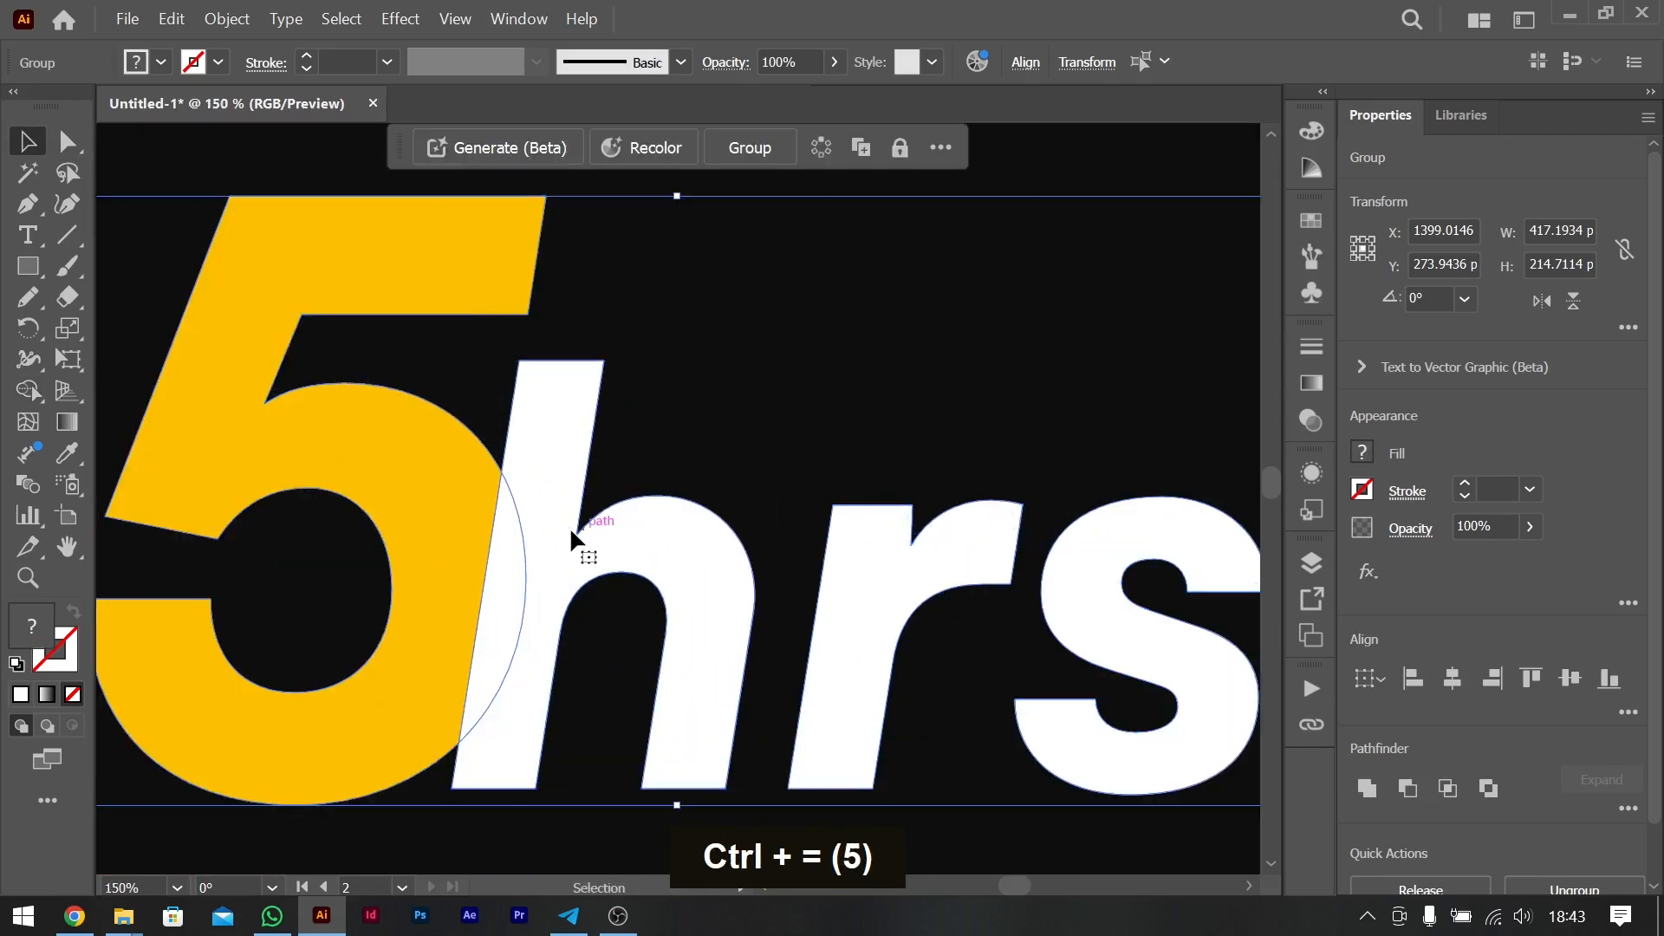
left_click(360, 419)
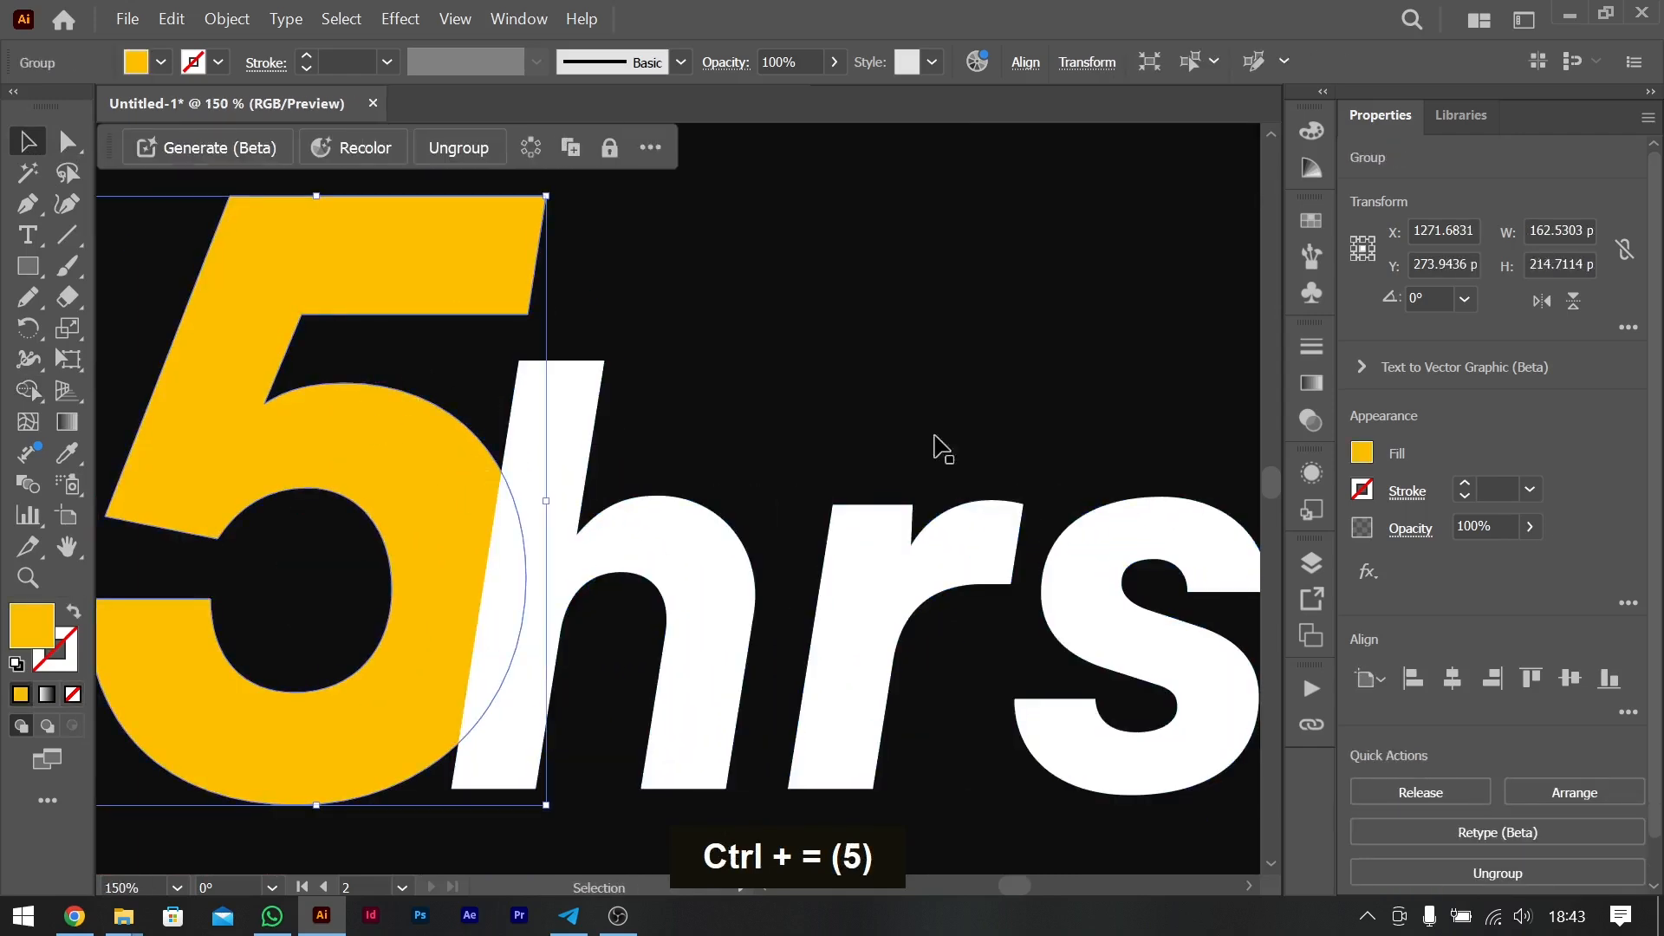
left_click(1464, 483)
left_click(1465, 483)
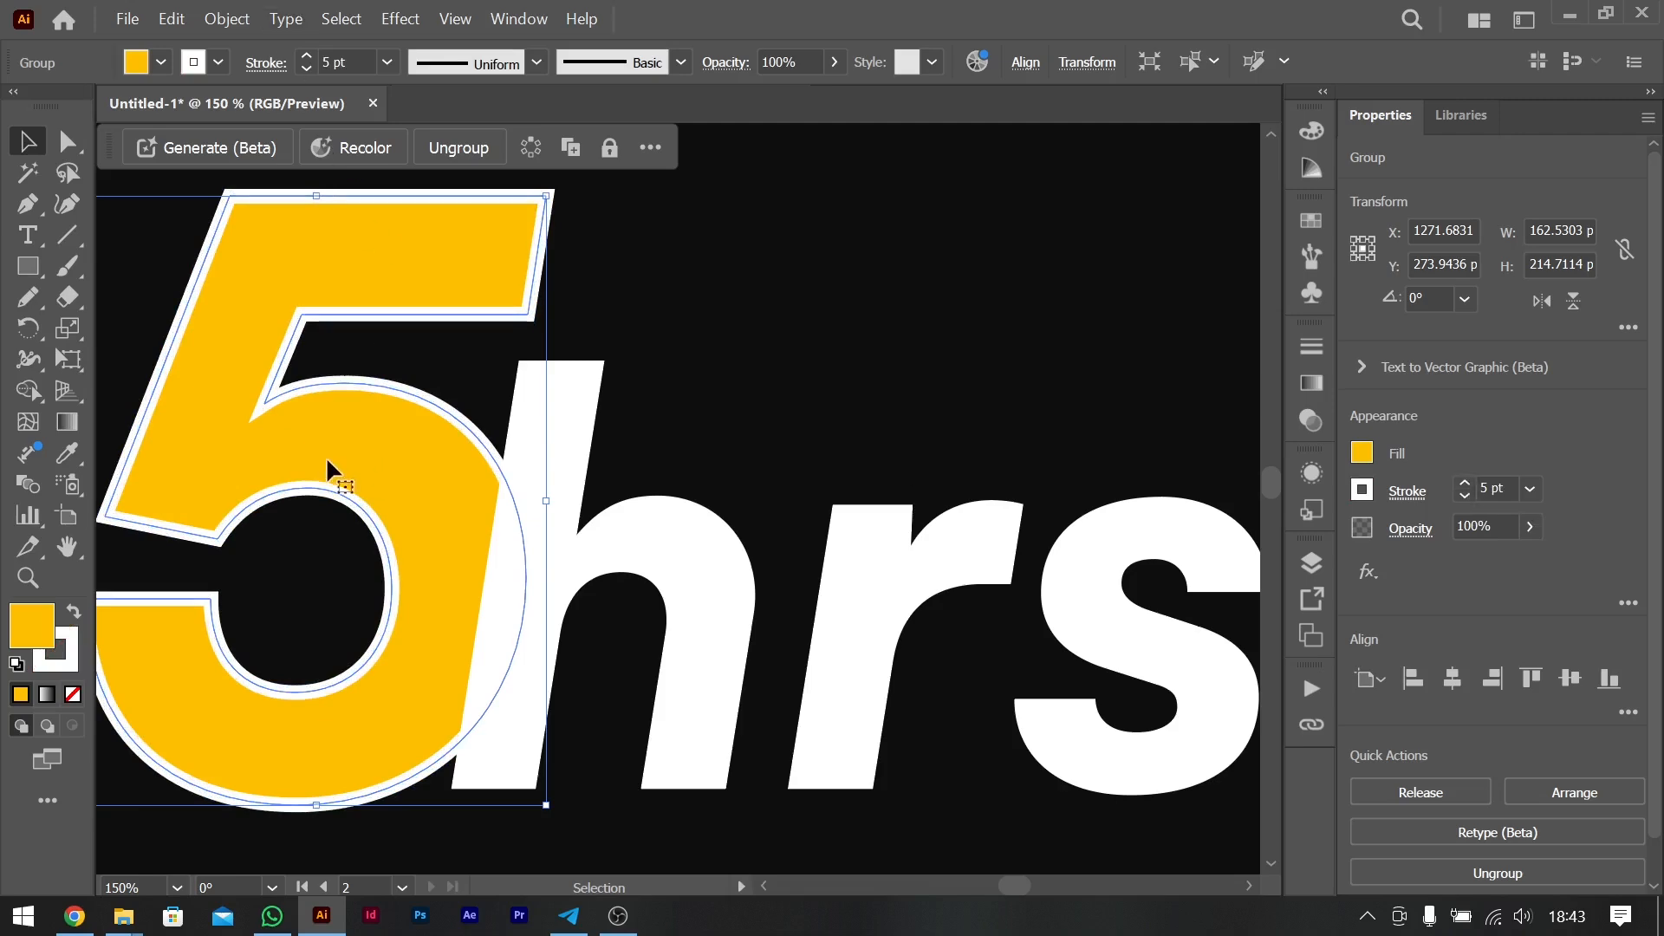
- Expand the fill and stroke of the "5" into separate shapes
left_click(210, 18)
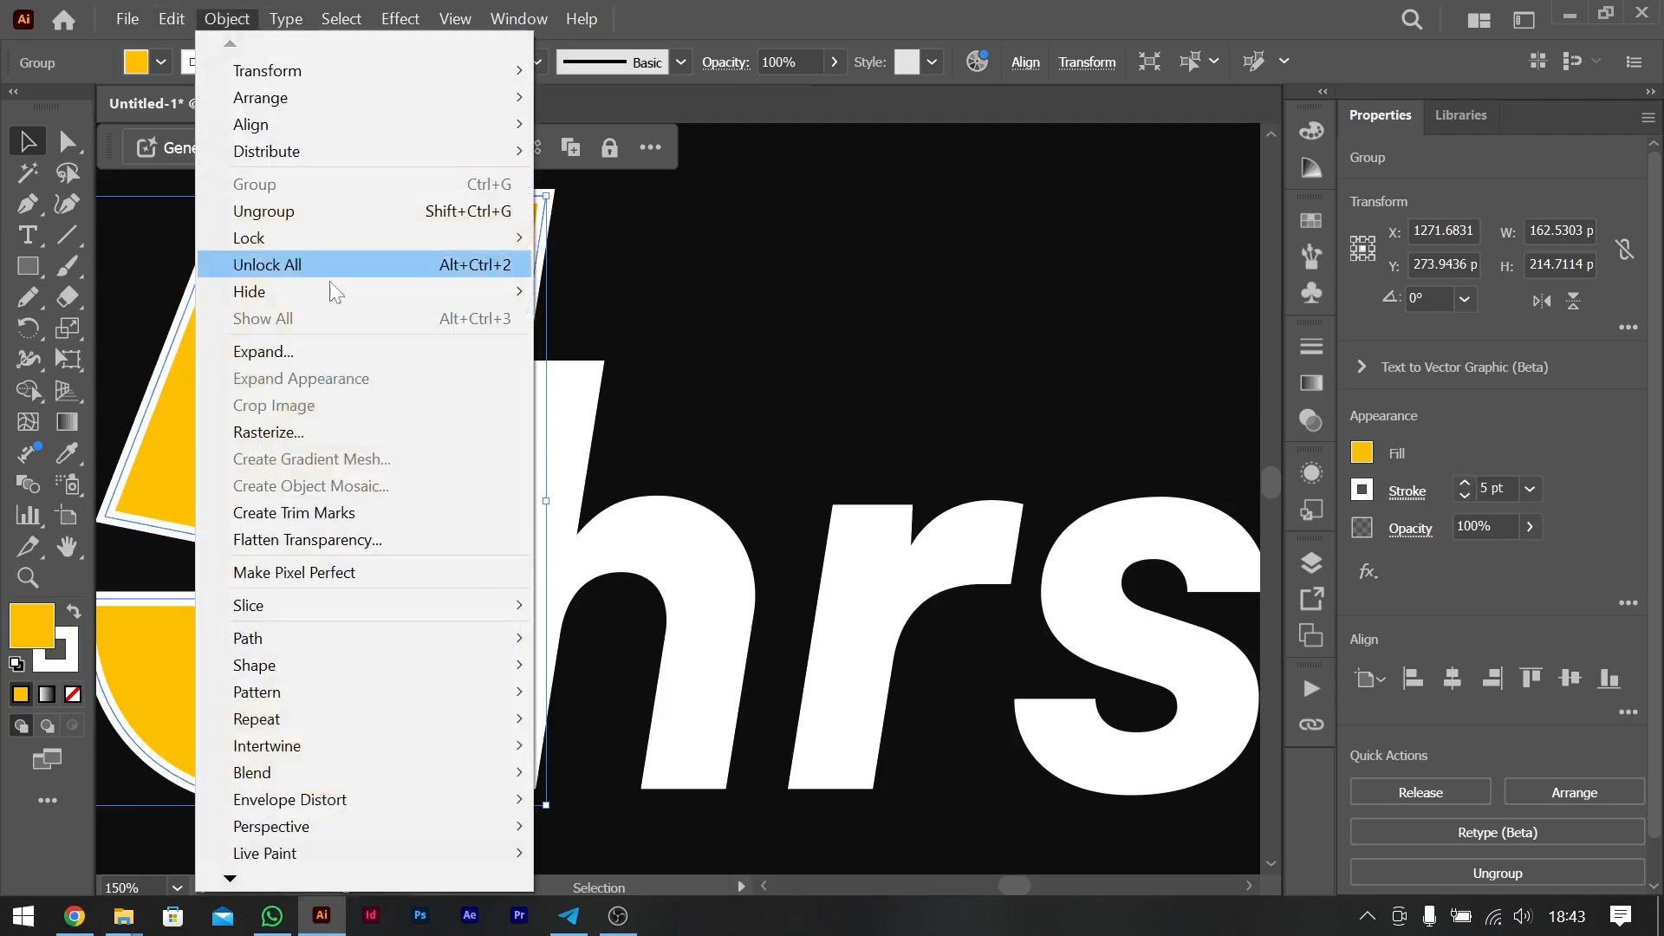
left_click(293, 351)
key("Return")
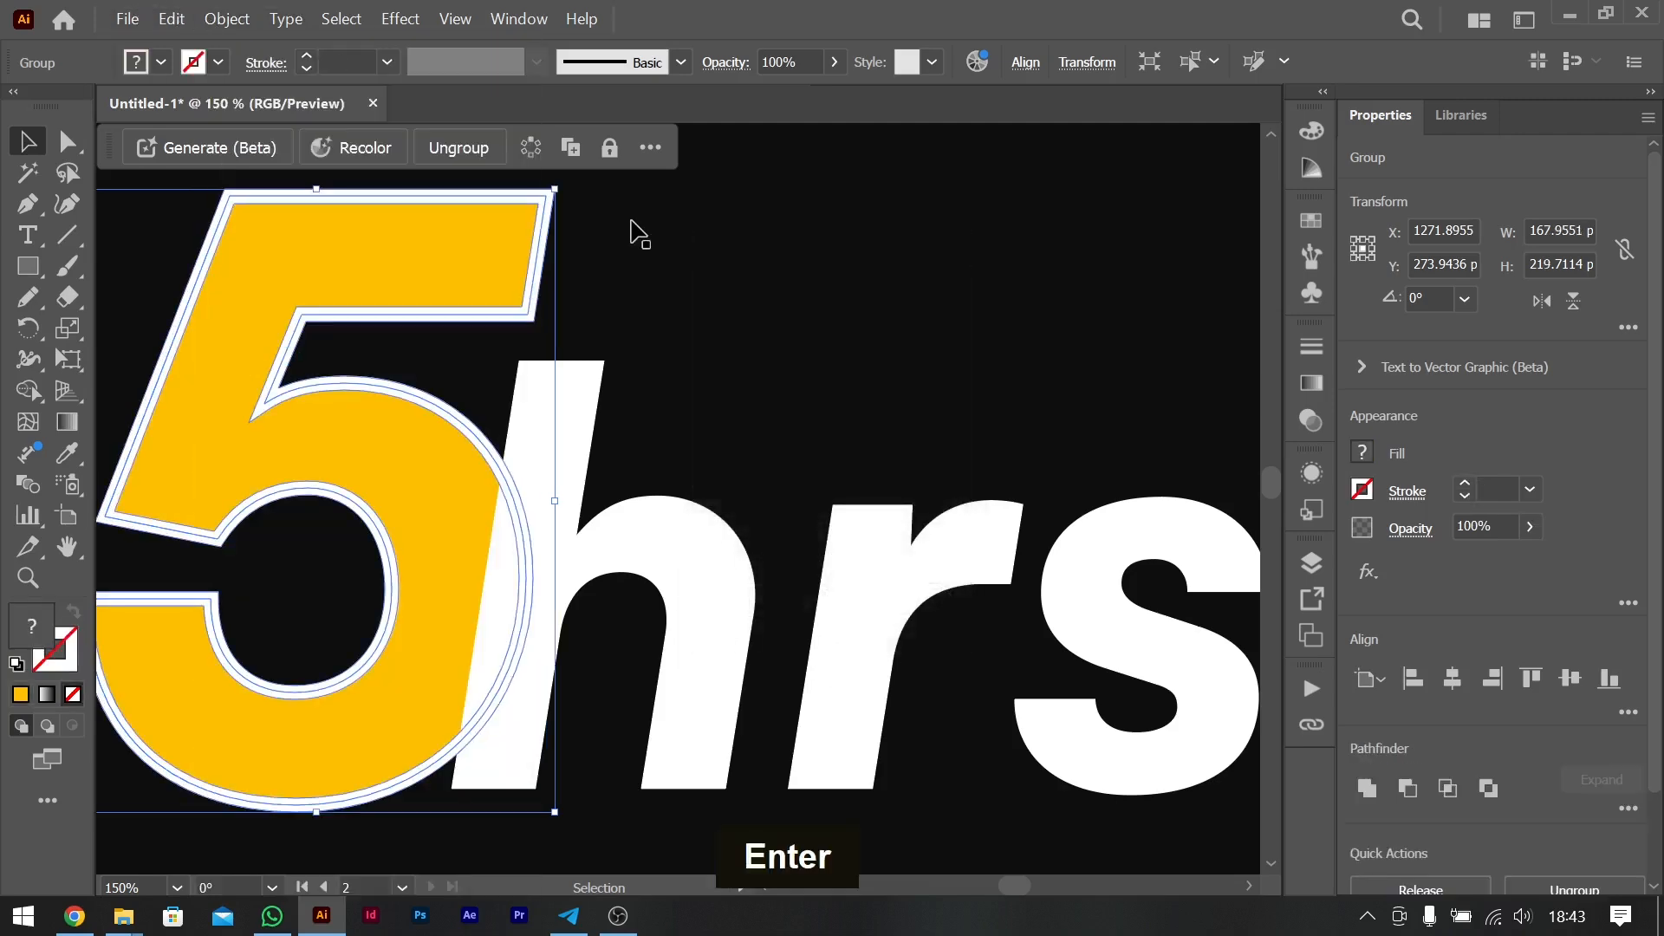
left_click(227, 19)
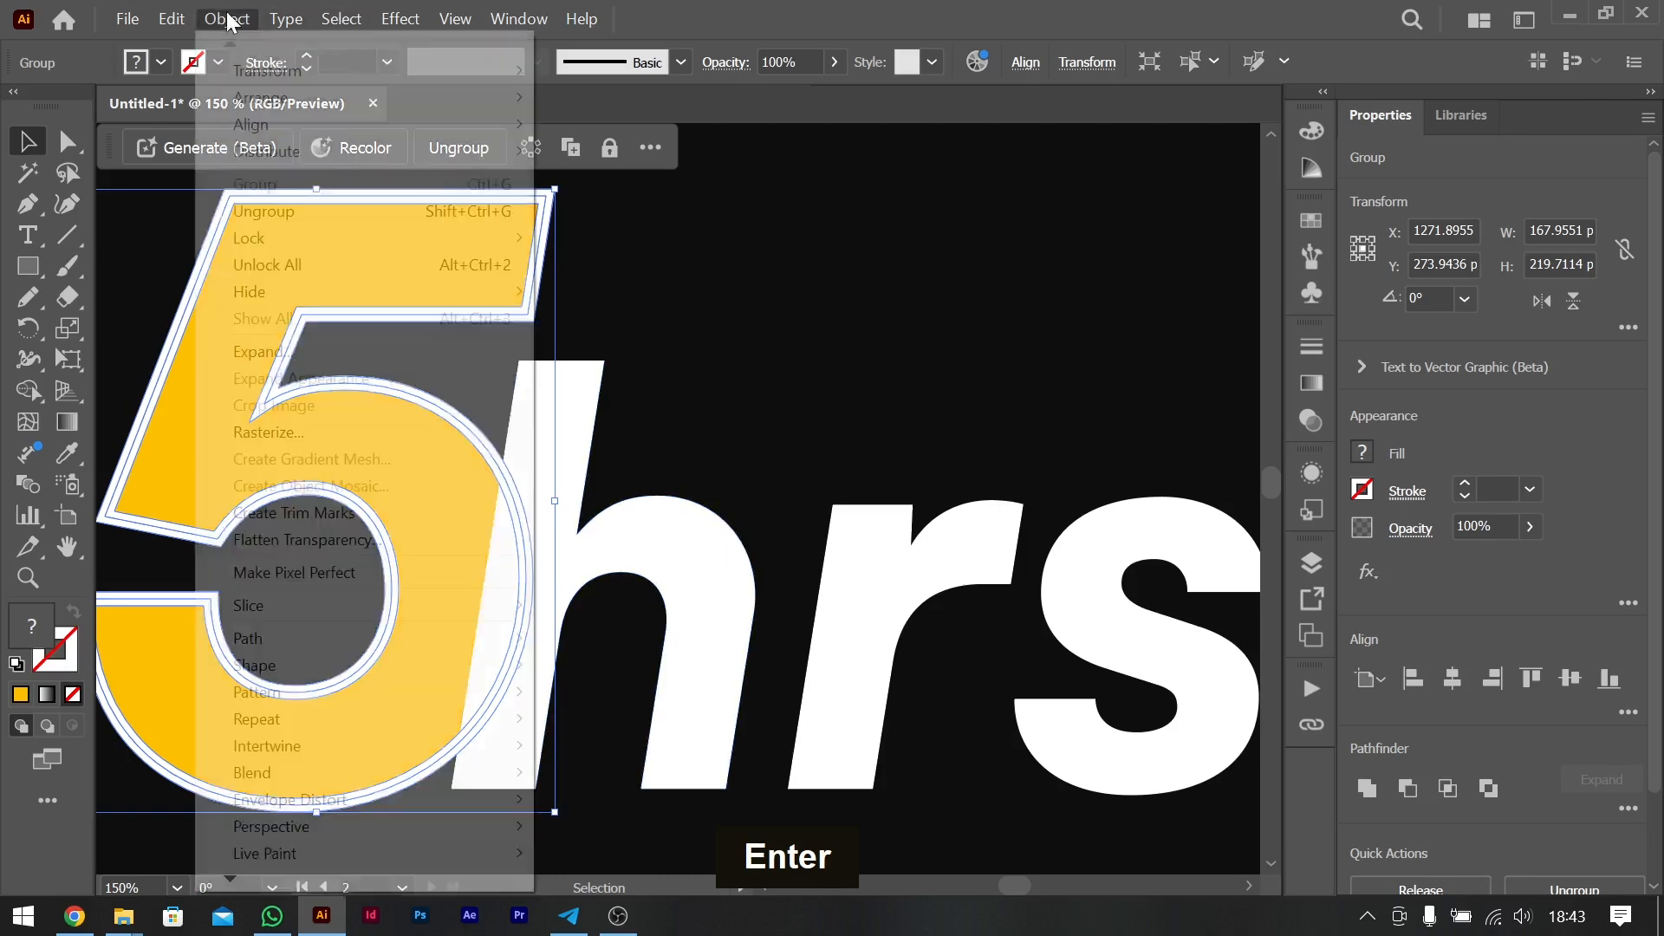
left_click(305, 352)
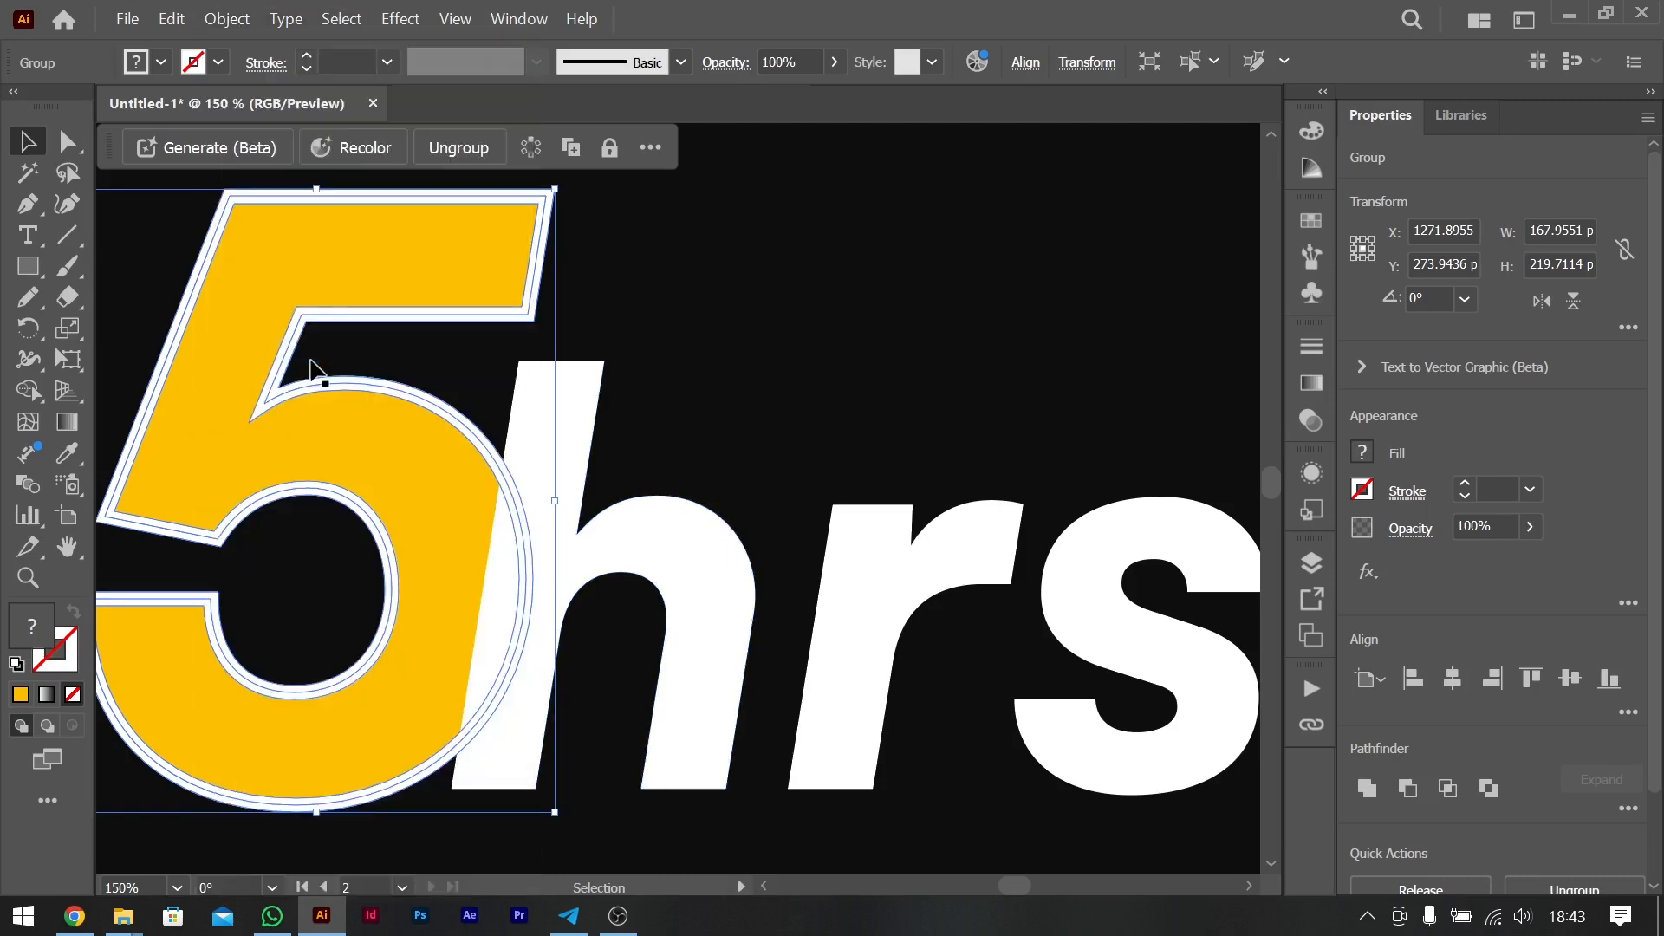
left_click(623, 523)
- Remove the expanded outline pieces around the "5" and across the "h" with Shape Builder, cutting a gap between "5" and "hrs"
left_click(420, 485)
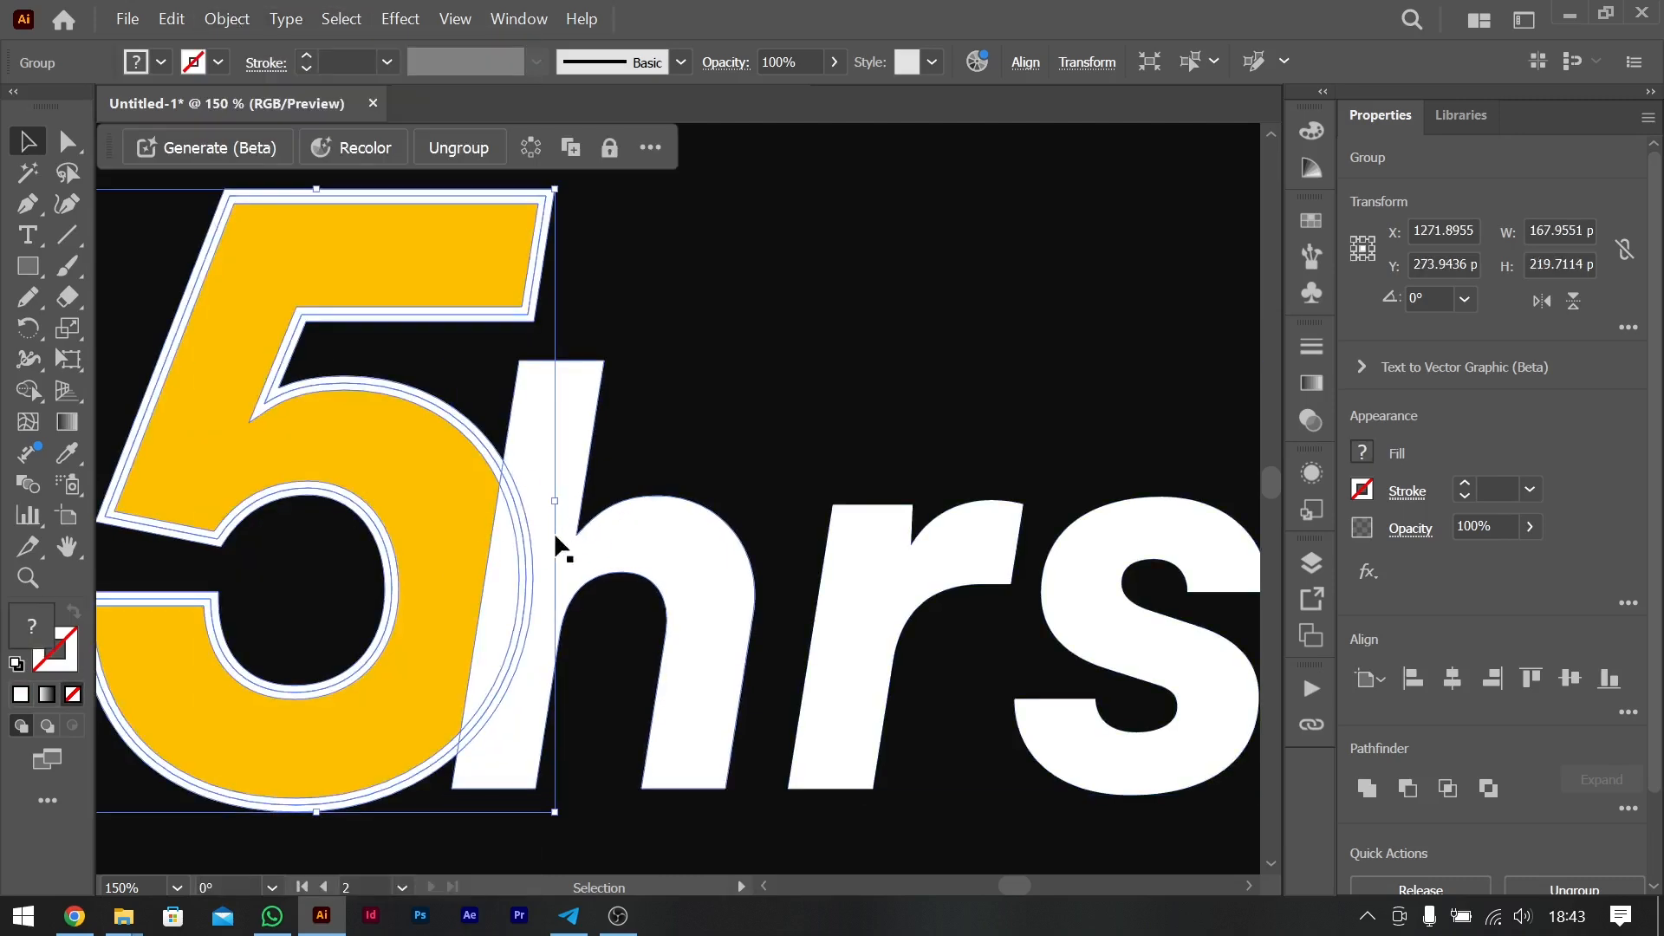
left_click(619, 564, "shift")
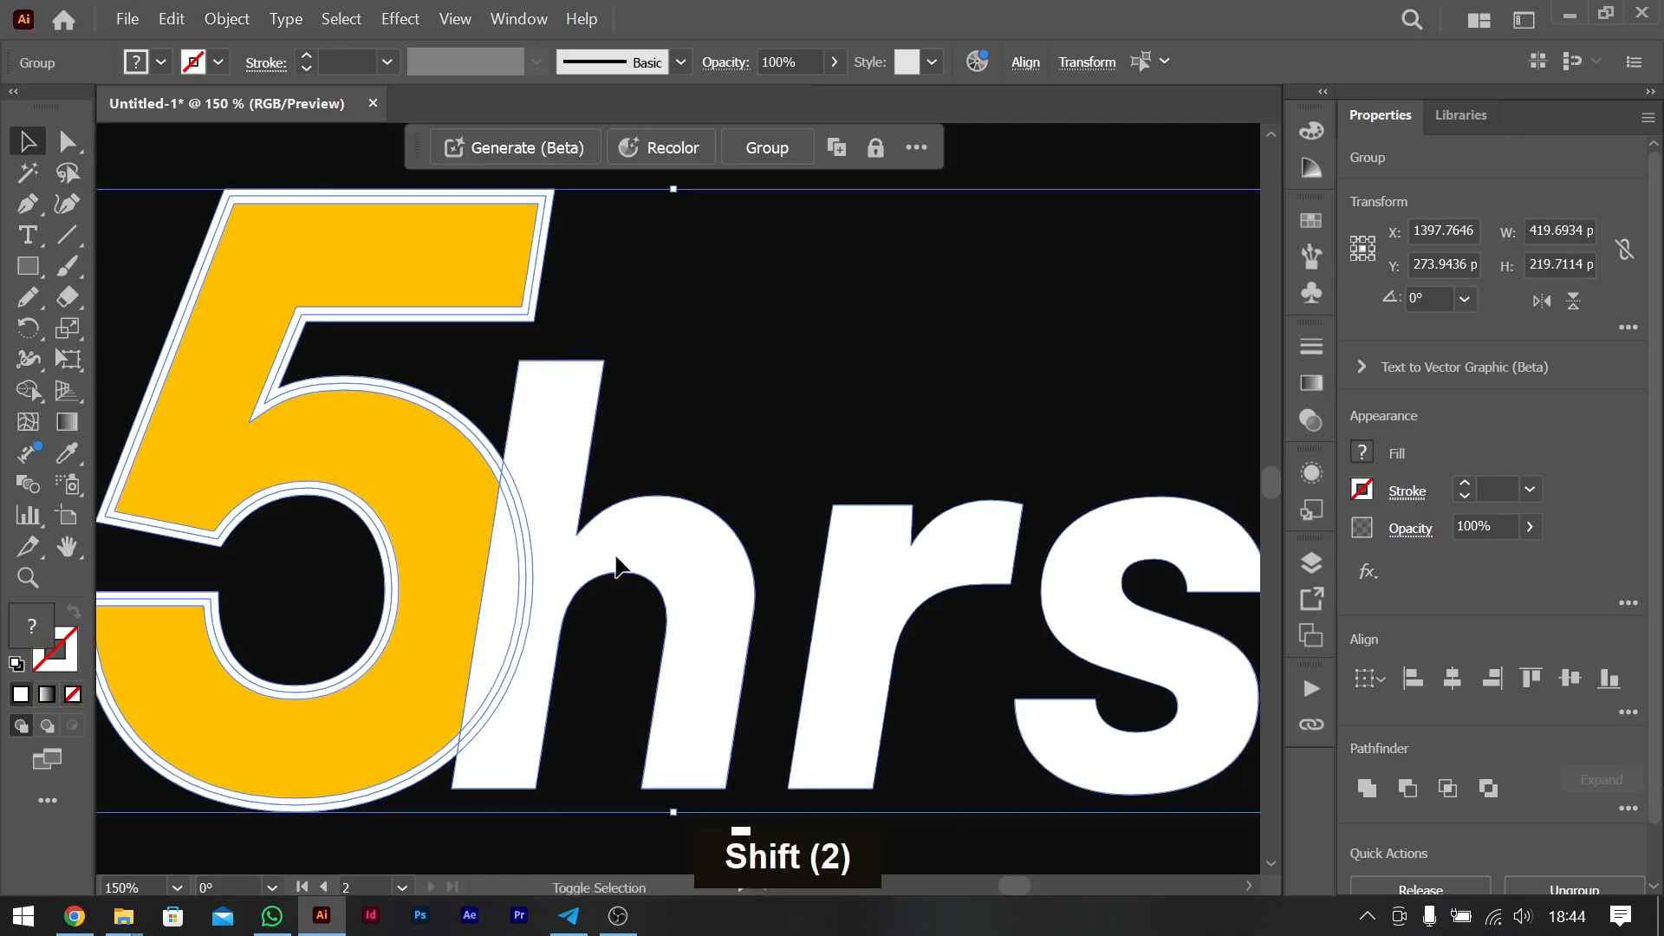
key("shift+m")
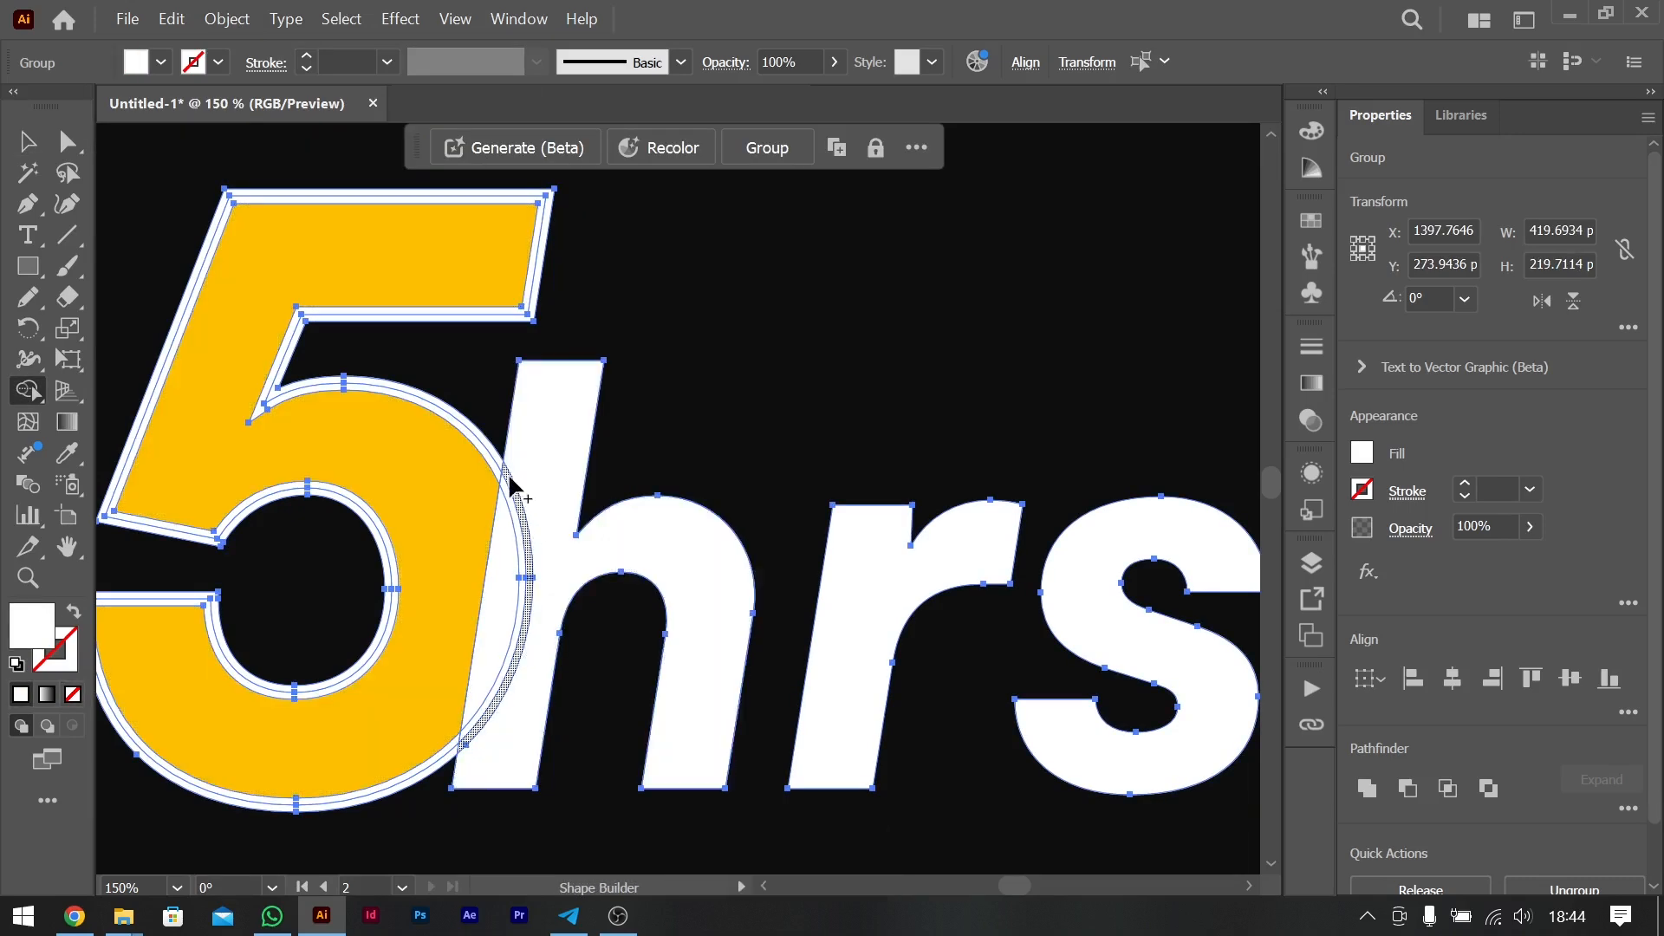
key("alt")
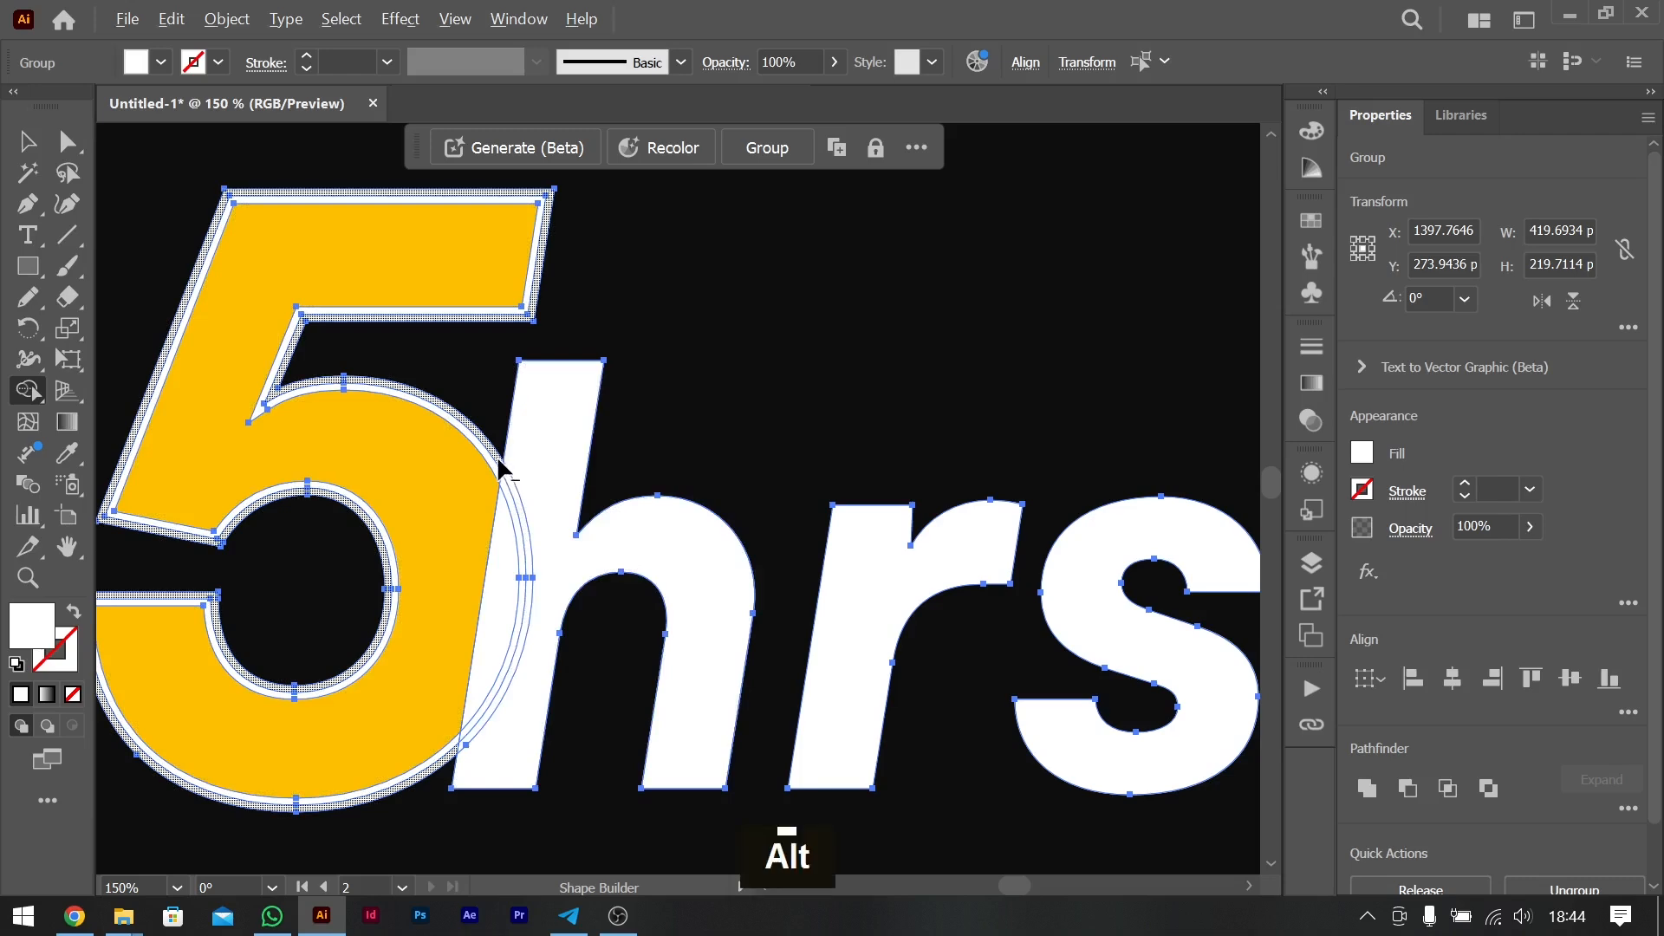
left_click(500, 467, "alt")
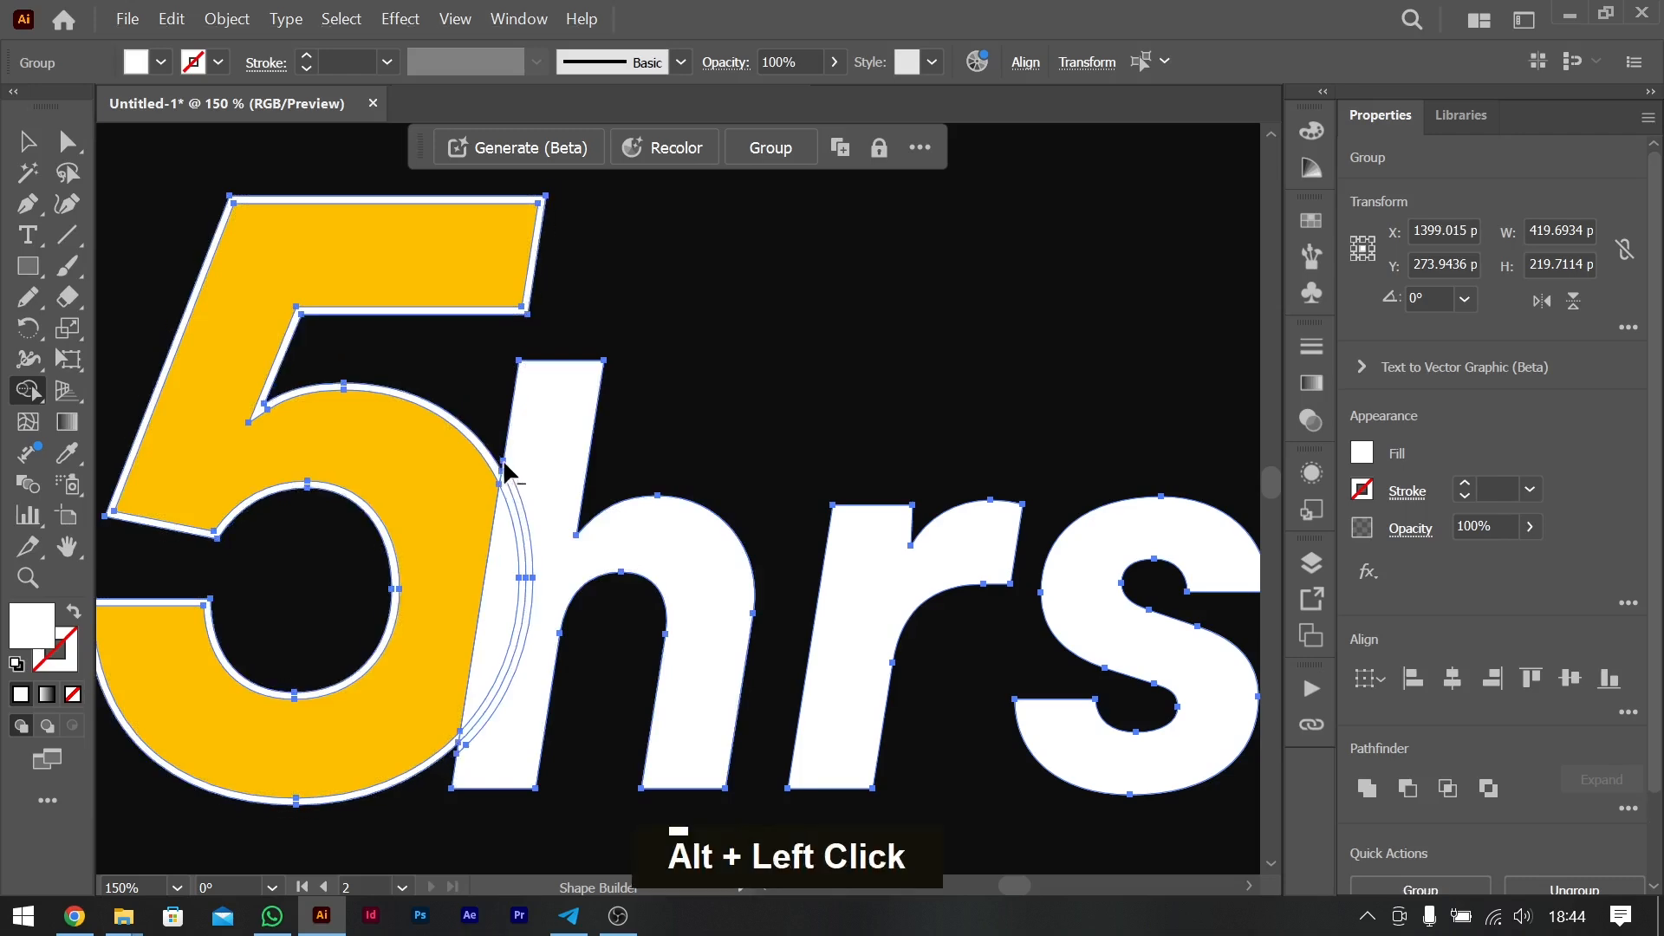
left_click(512, 492, "alt")
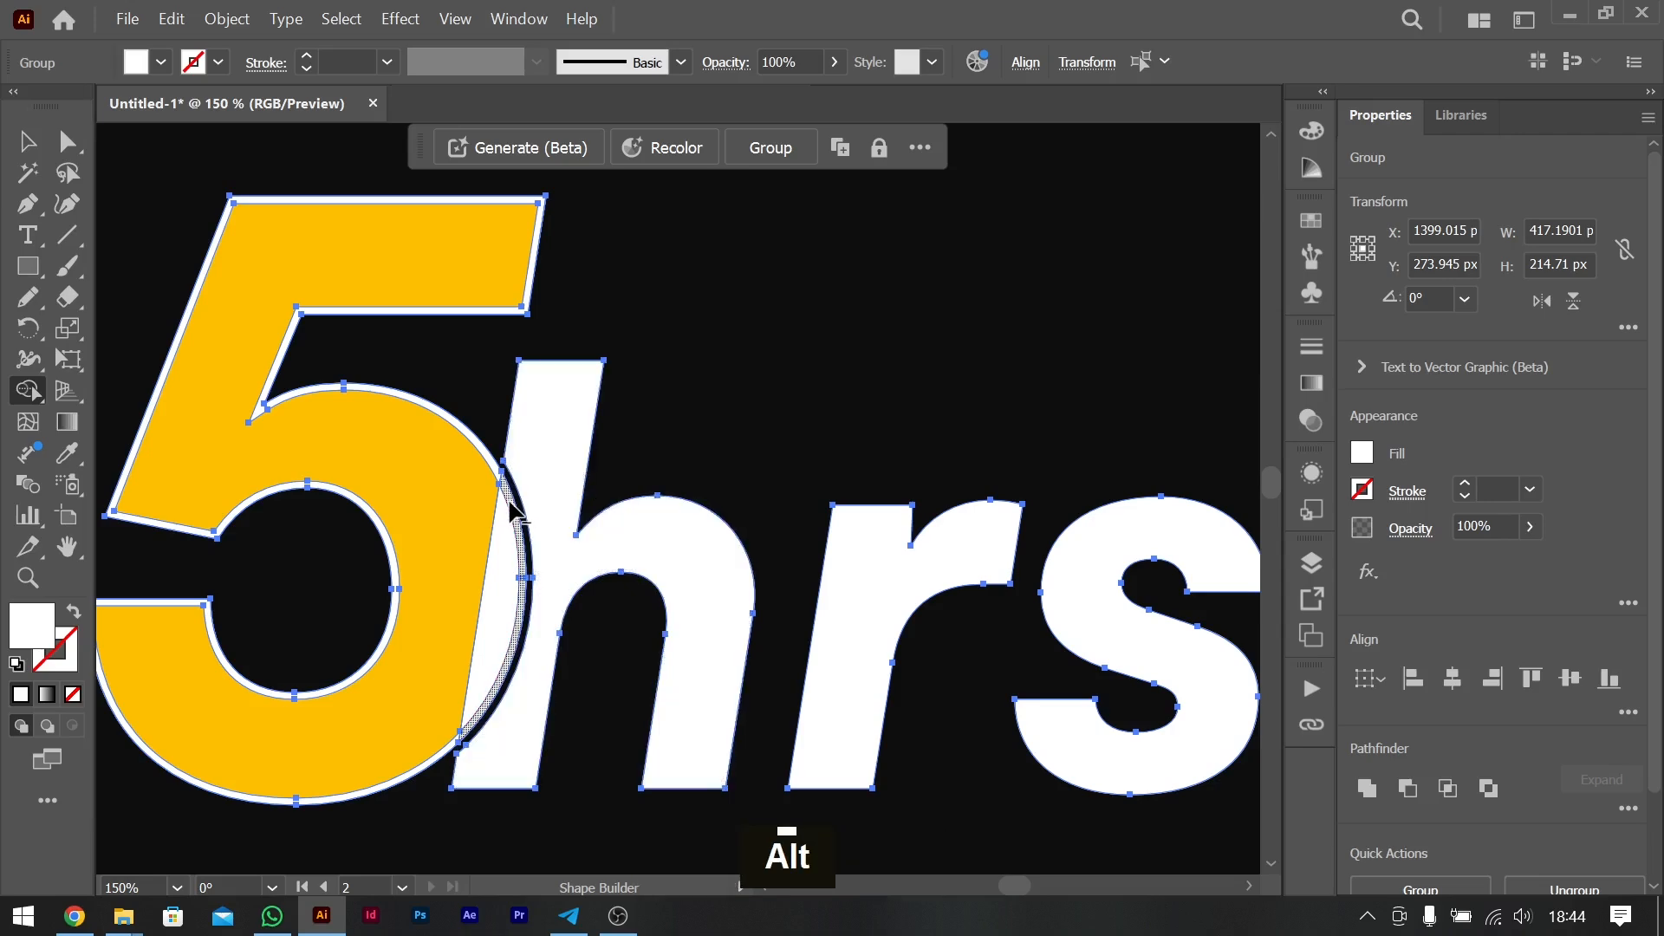
left_click(509, 503, "alt")
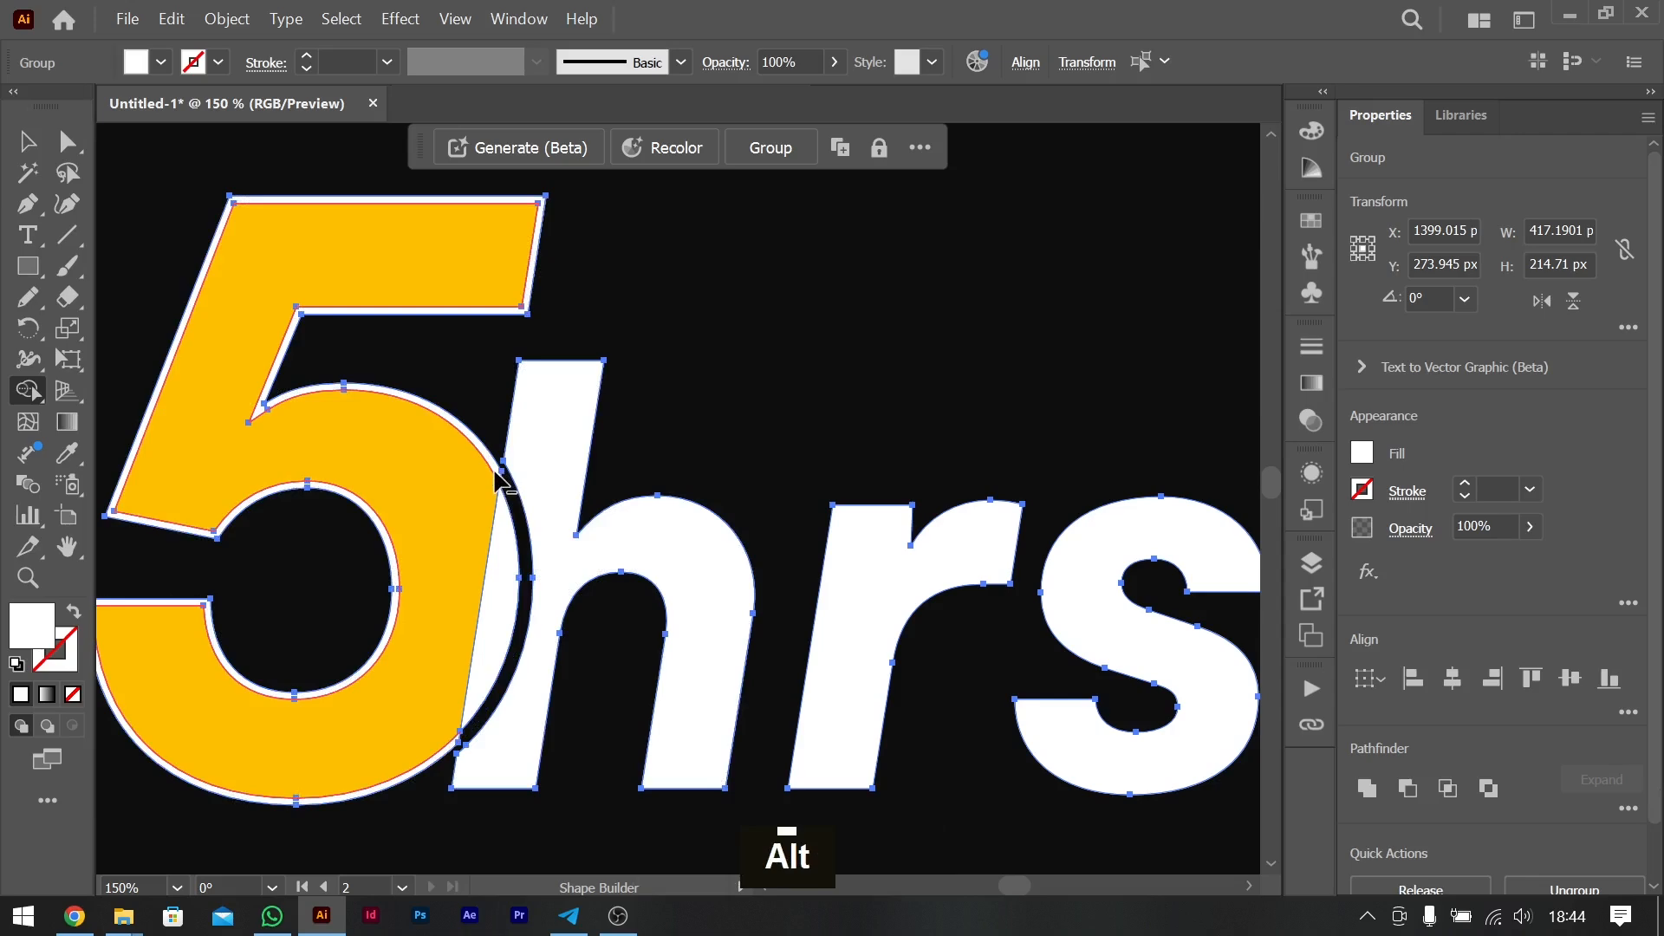
left_click(500, 480, "alt")
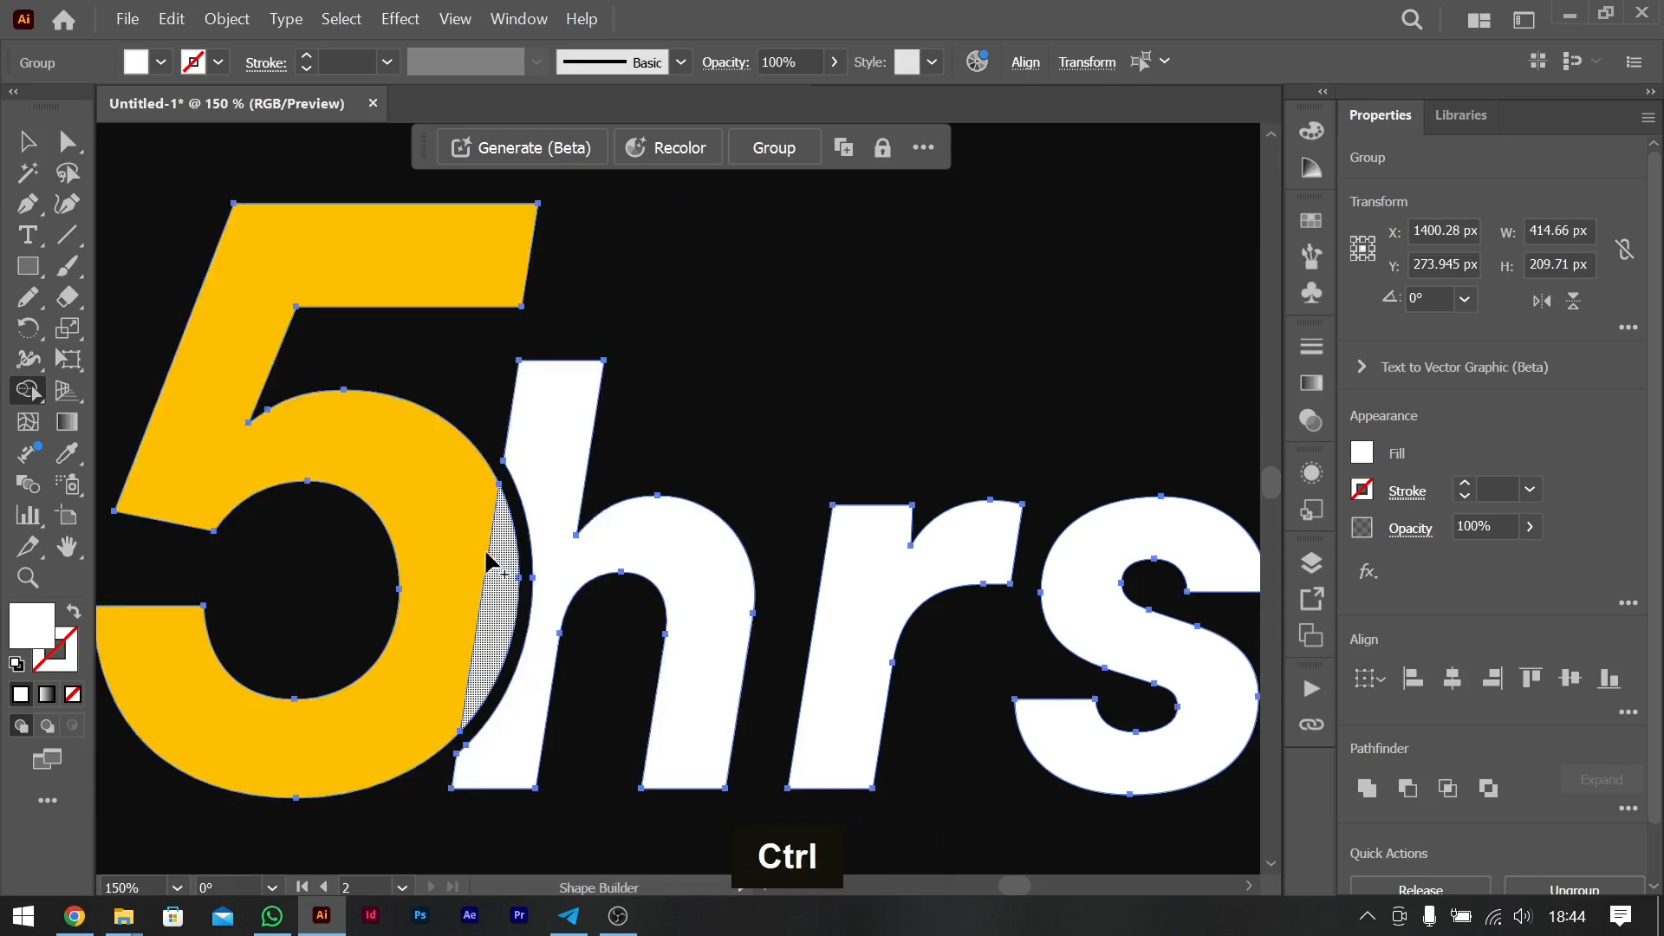
- Try to merge the overlap piece of the "h" into the "5" with Shape Builder, and undo the merge
mouse_move(487, 563)
left_mouse_down()
mouse_move(458, 532)
mouse_move(503, 582)
left_mouse_up()
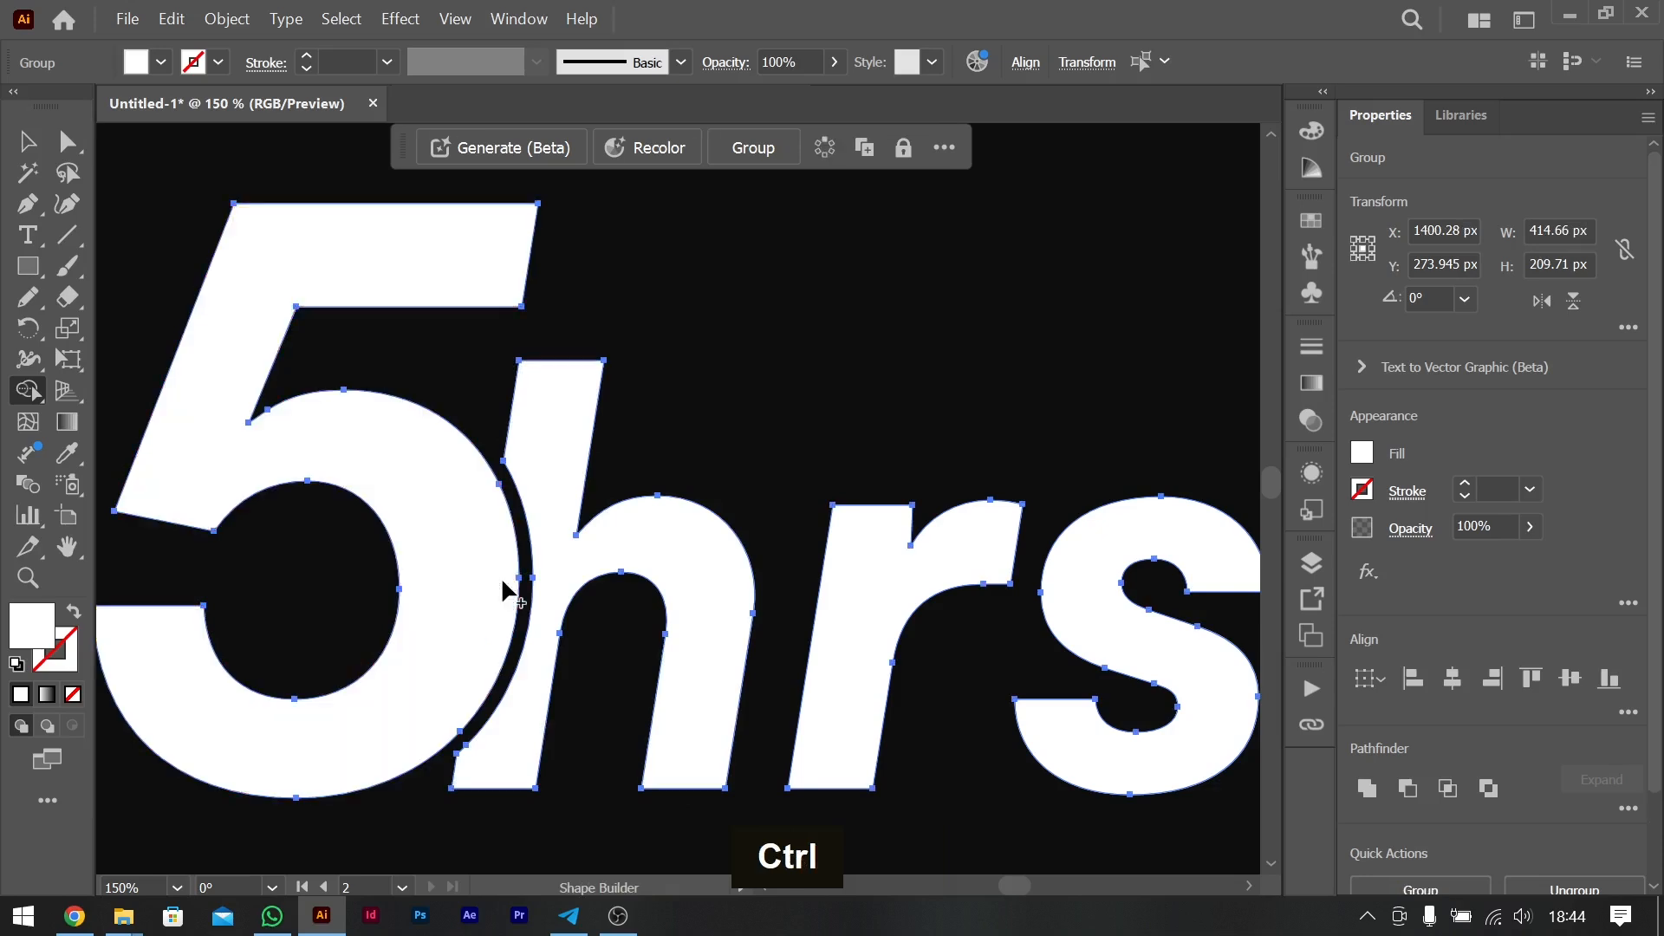
key("ctrl+z")
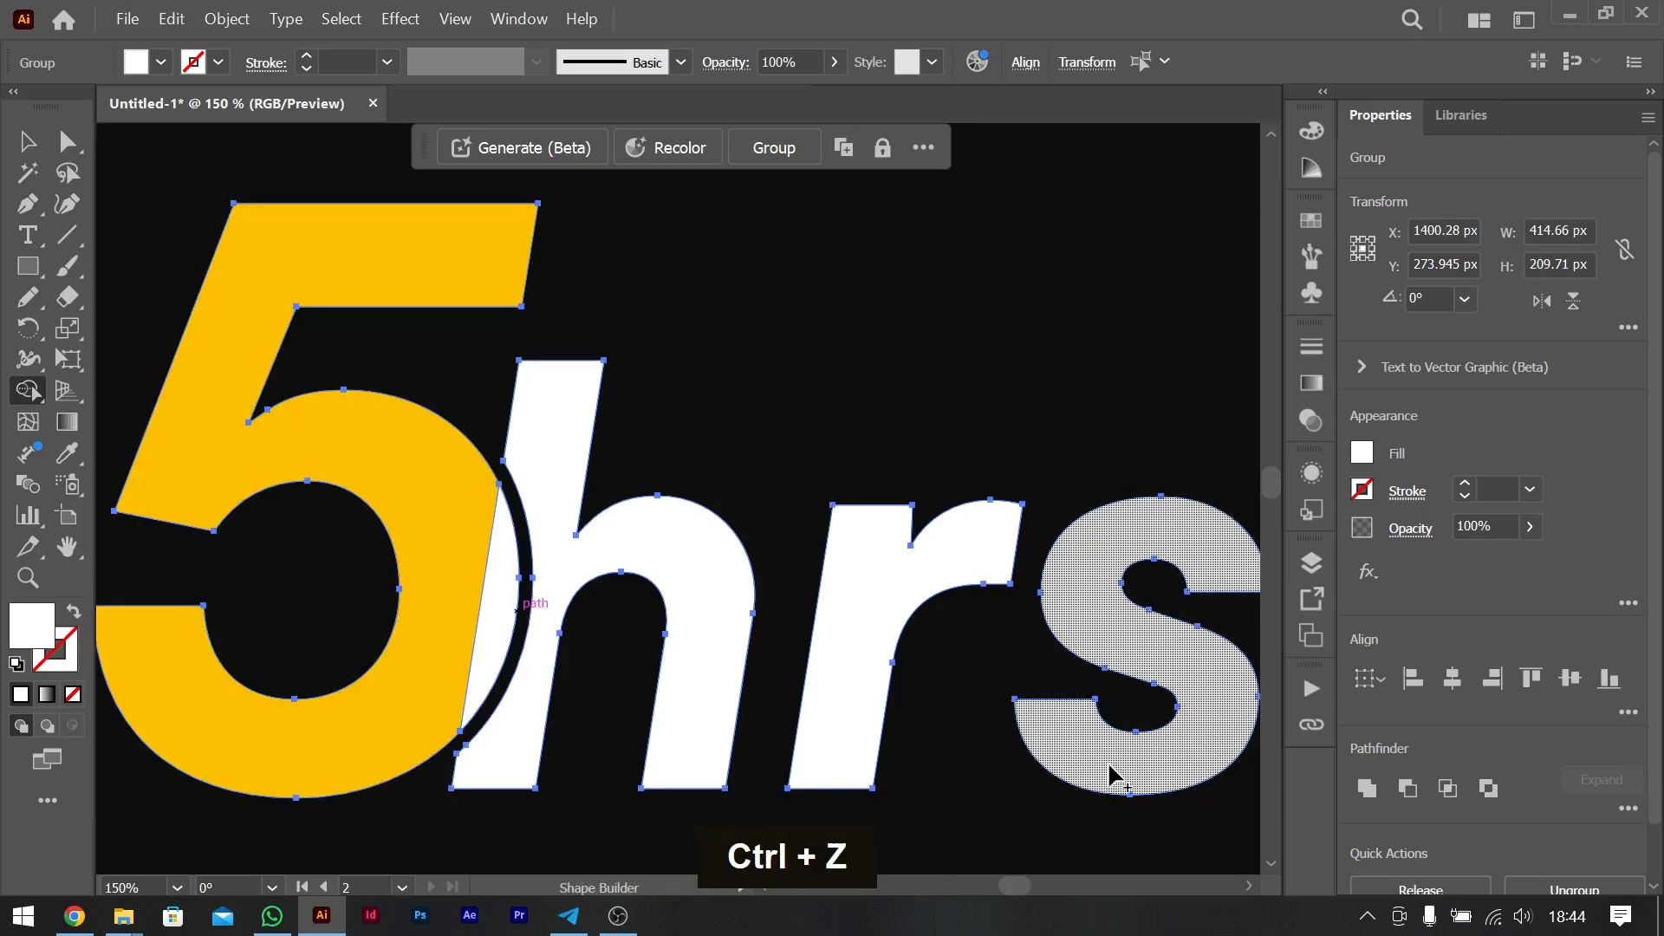
left_click(1366, 455)
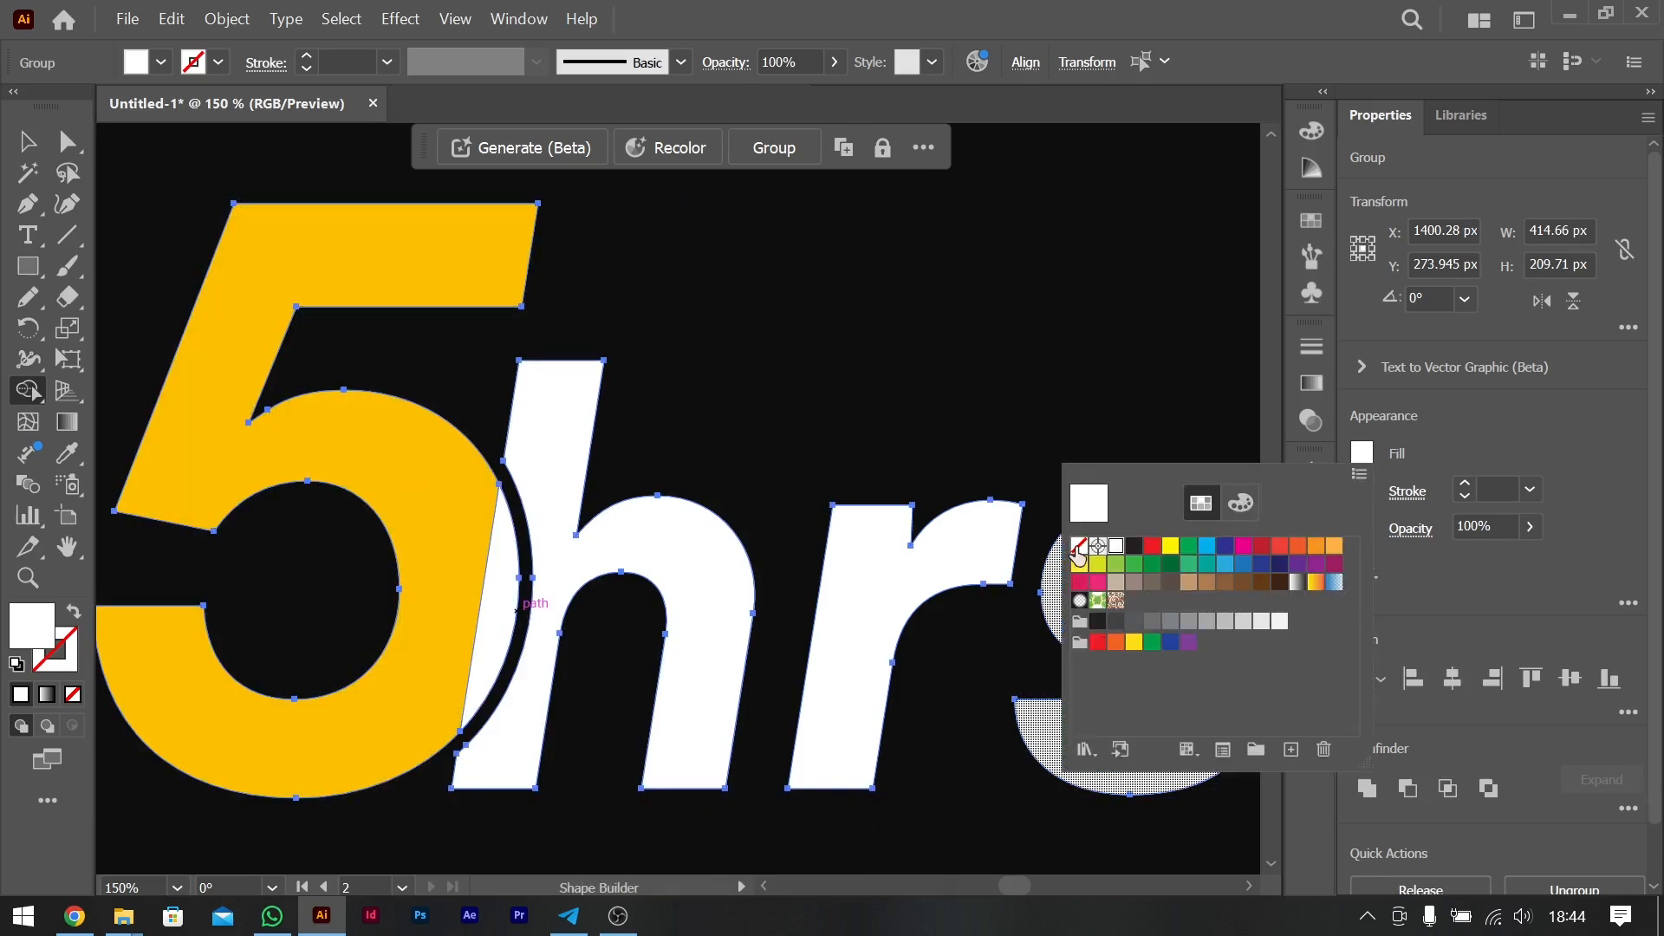
left_click(35, 146)
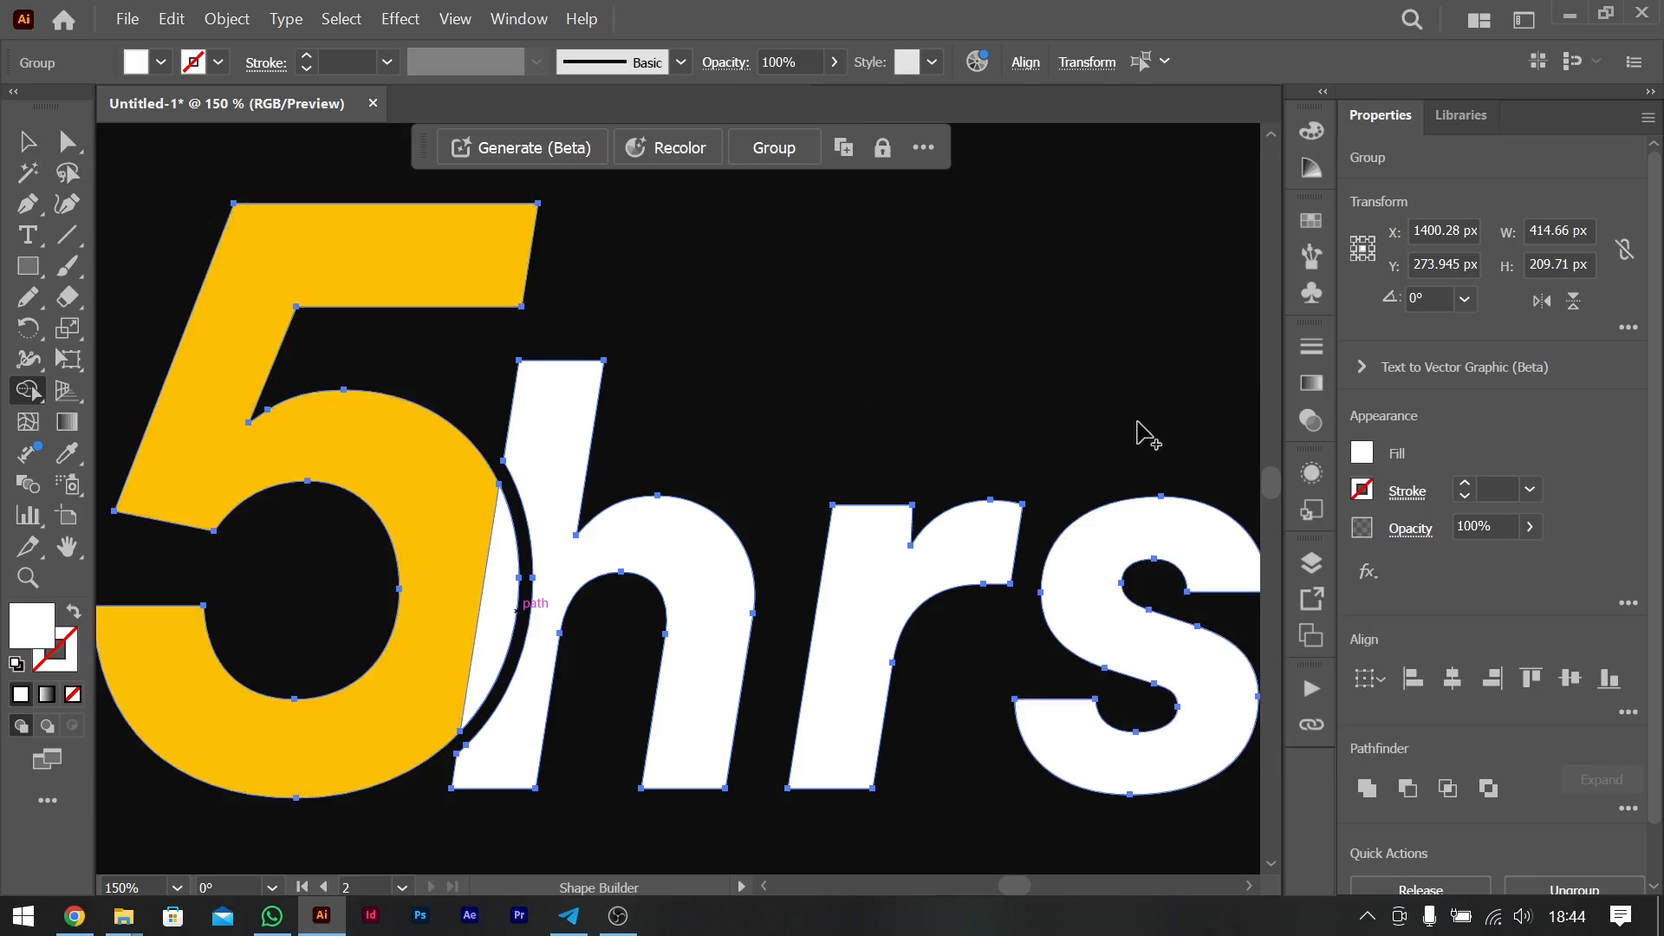
- Apply the yellow sampled from the "5" to all selected shapes and set the "hrs" fill back to white
left_click(1364, 453)
left_click(68, 461)
left_click(234, 414)
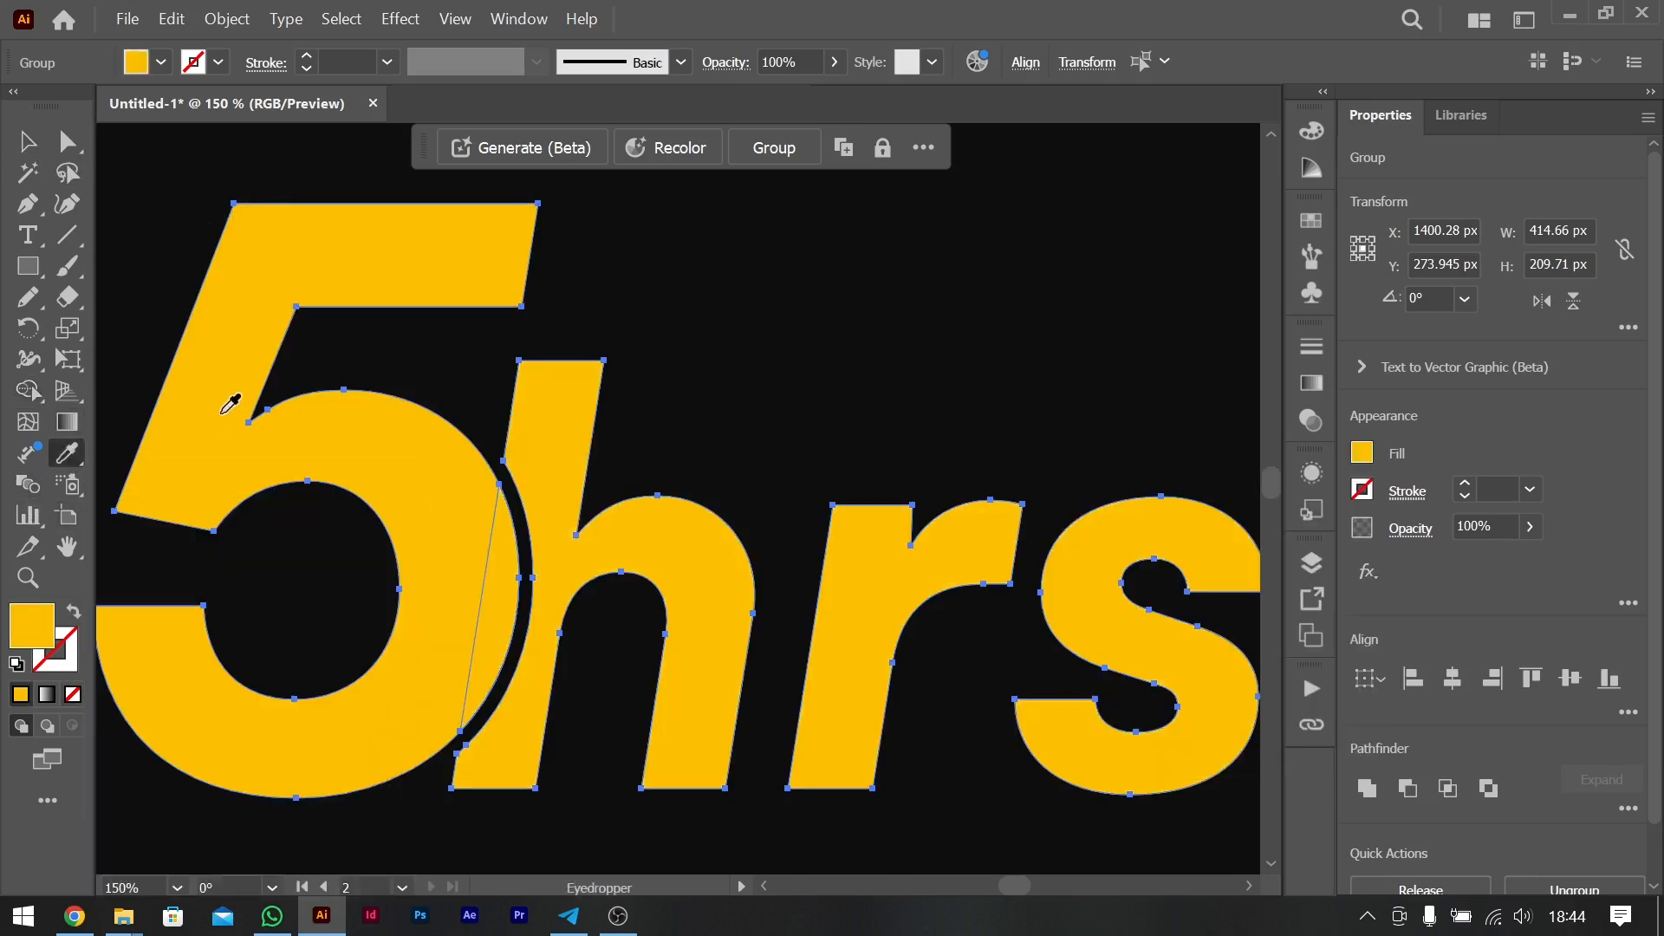
left_click(24, 142)
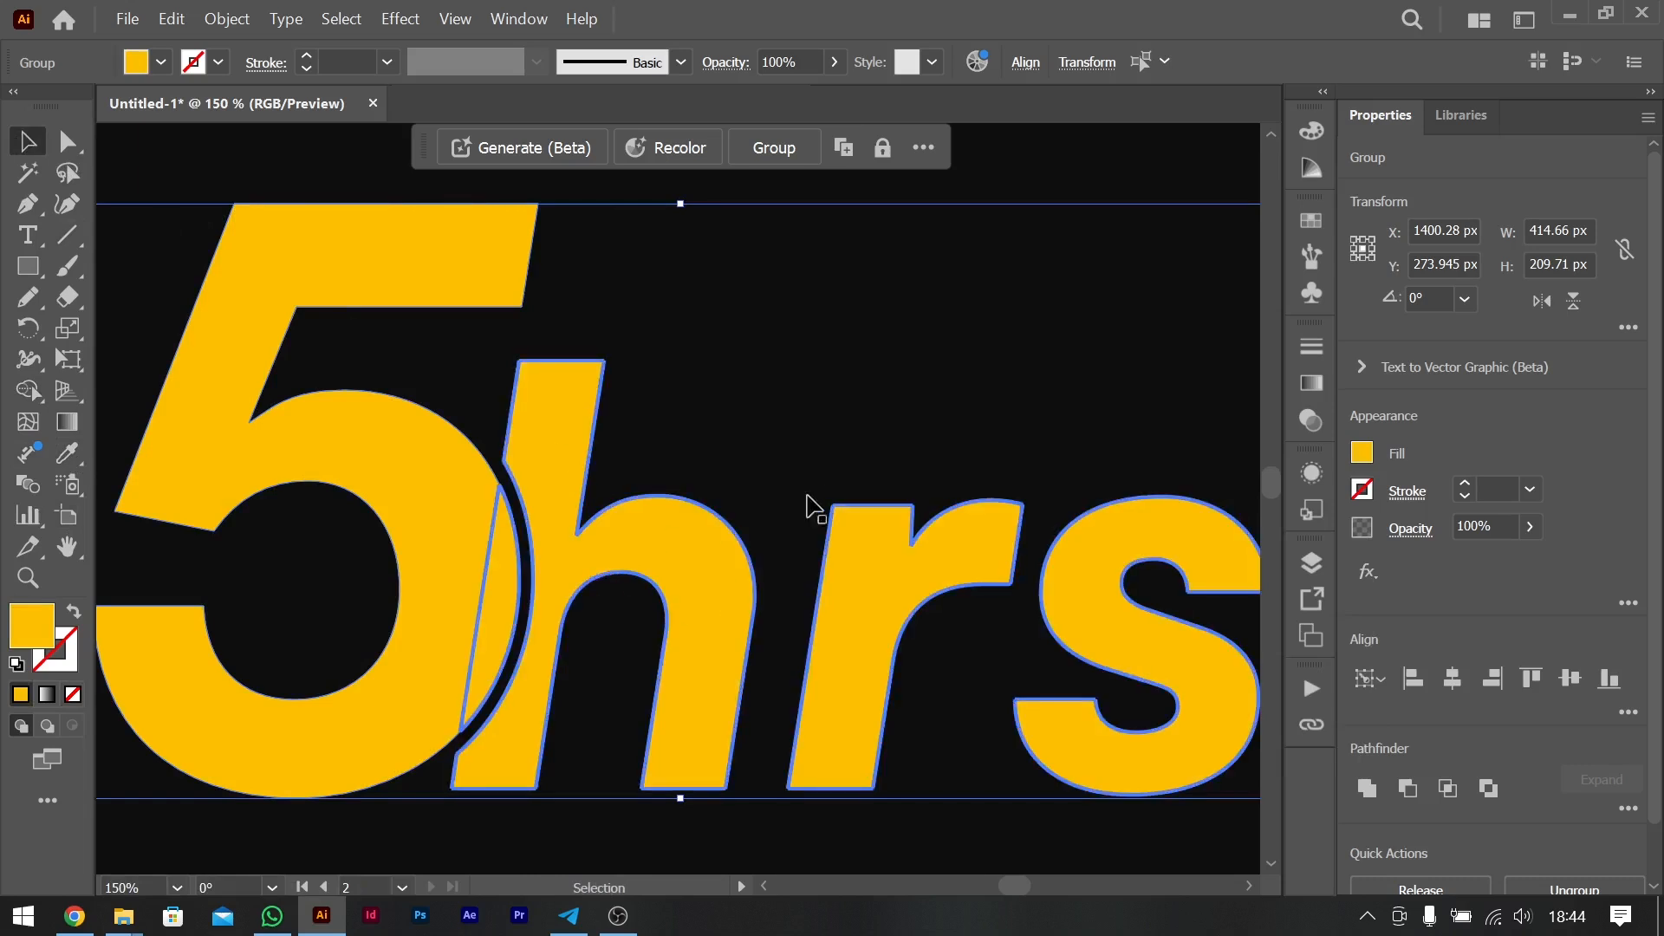
left_click(834, 440)
left_click(677, 579)
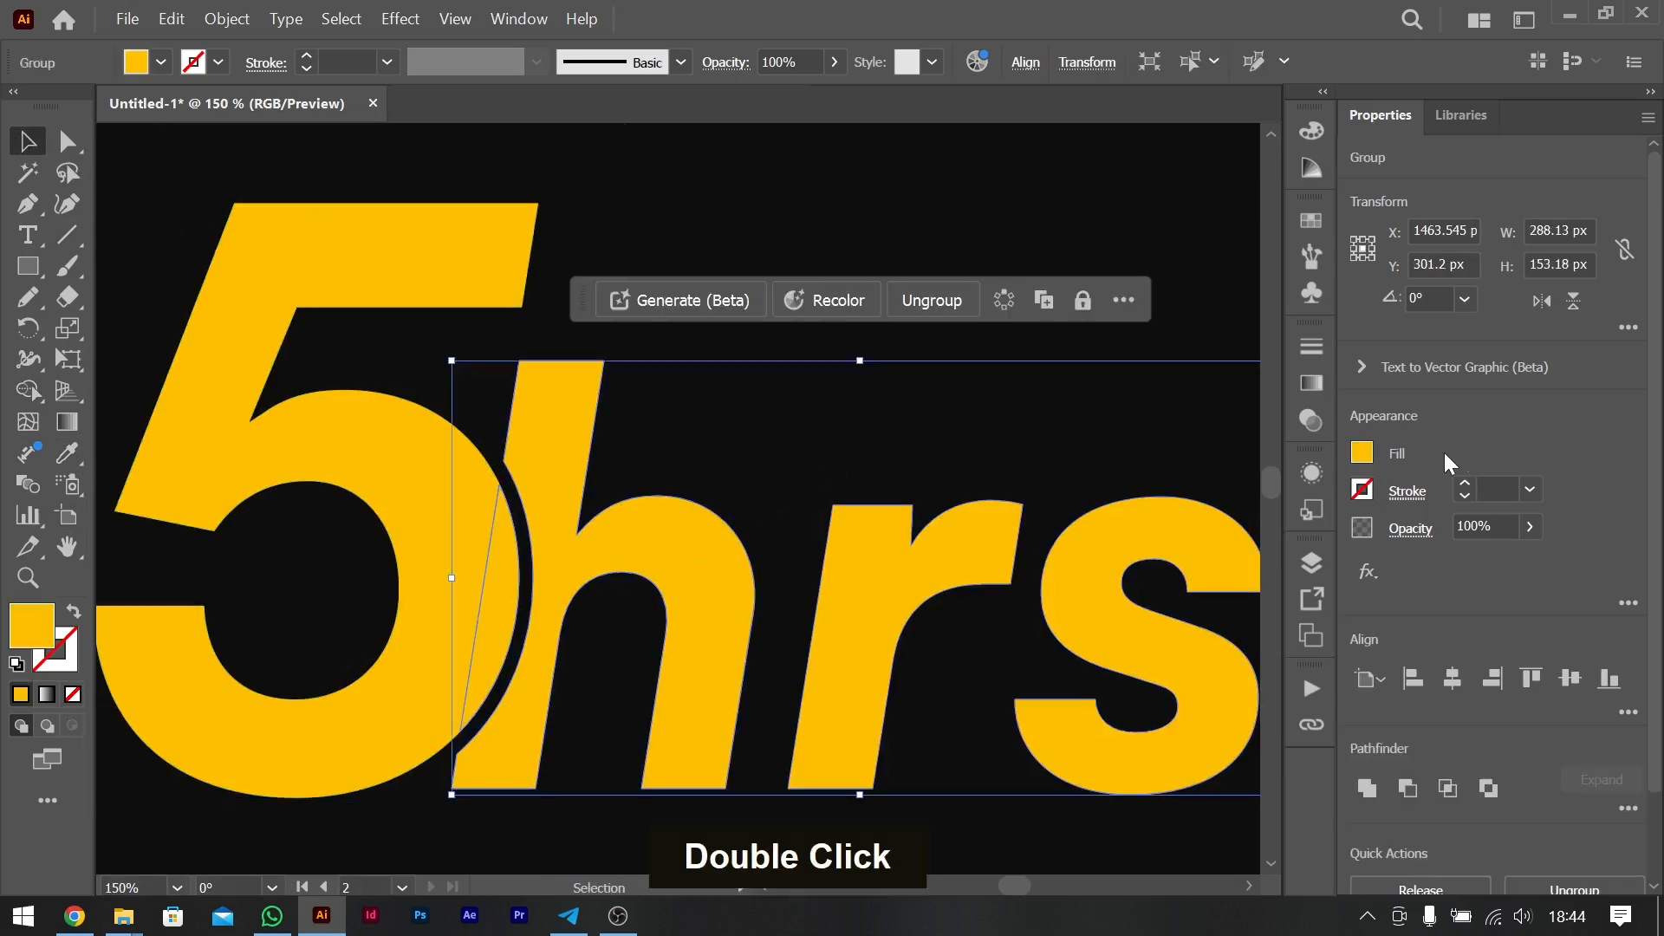
left_click(1367, 455)
left_click(1111, 555)
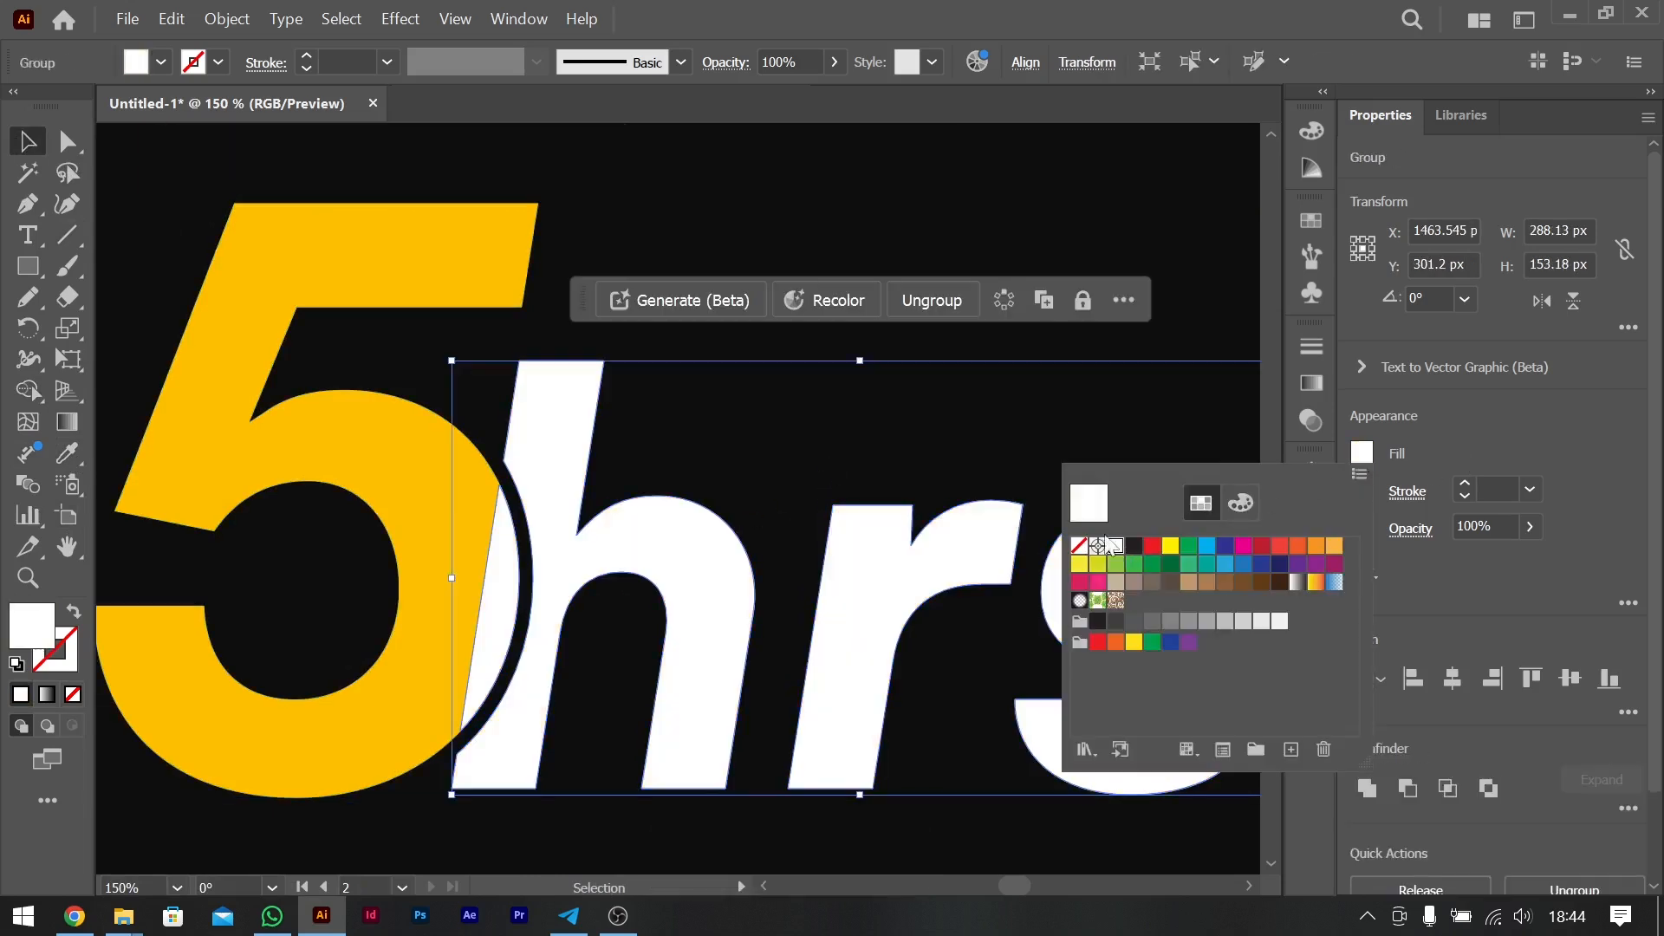
- Send the "hrs" group one level backward, behind the "5"
left_click(1056, 203)
double_click(591, 531)
double_click(858, 360)
left_click(549, 480)
key("ctrl+bracketleft")
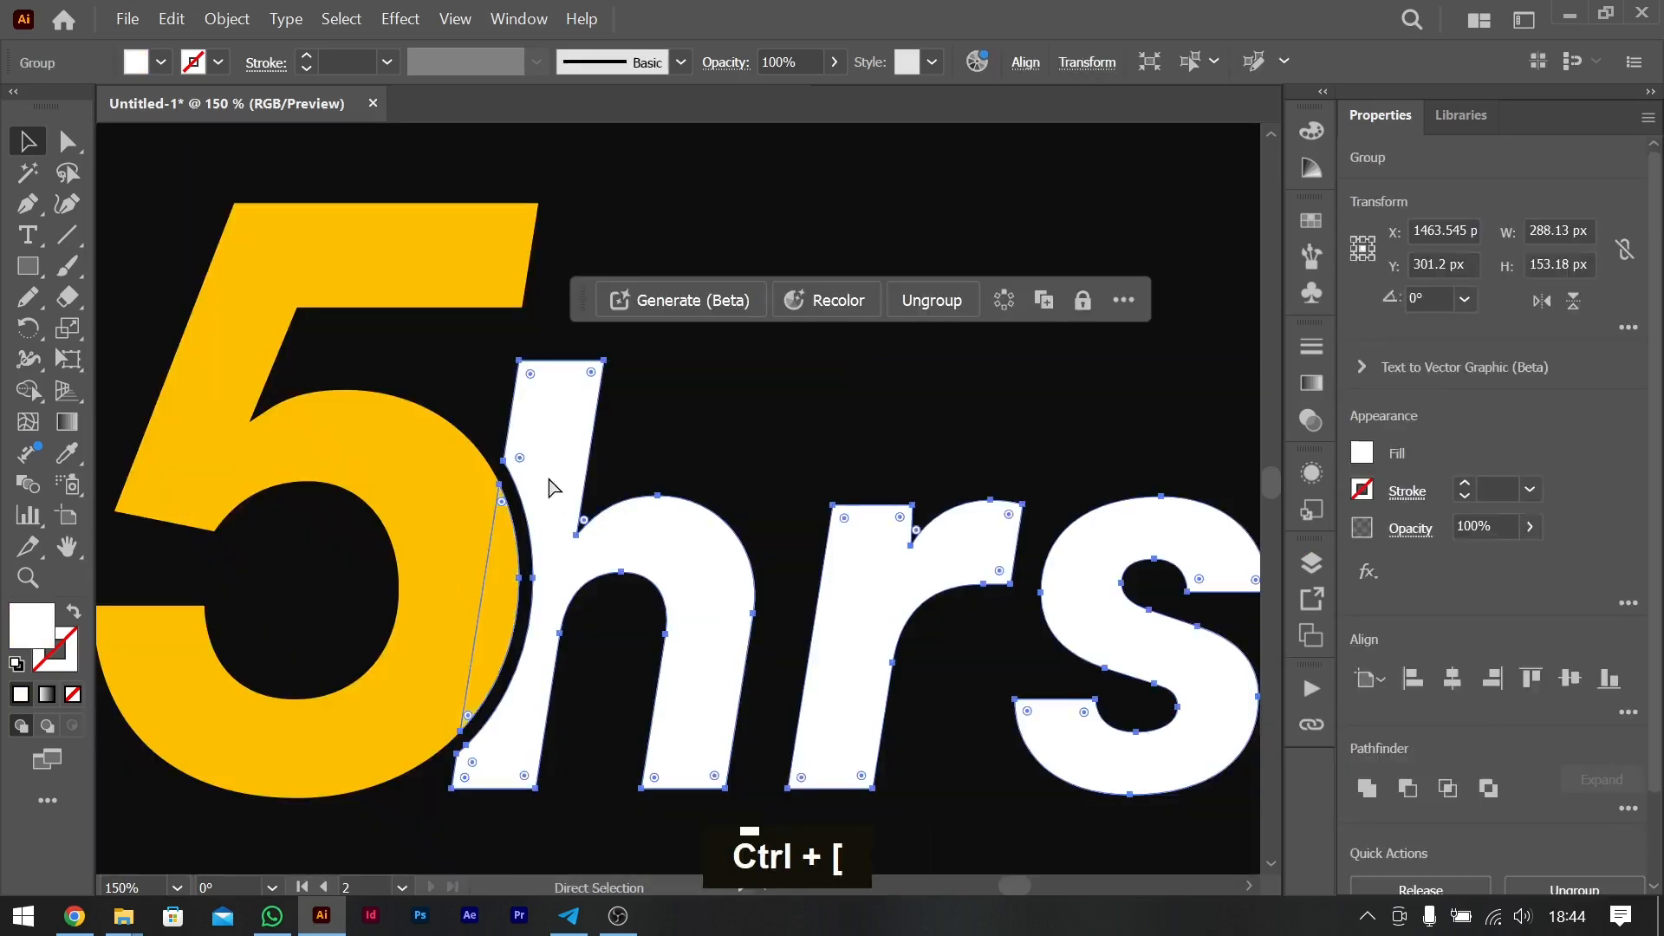
- Compare the "5hrs" lettering with the title on the reference flyer
key("ctrl+minus")
key("ctrl+minus")
key("ctrl+minus")
key("ctrl+minus")
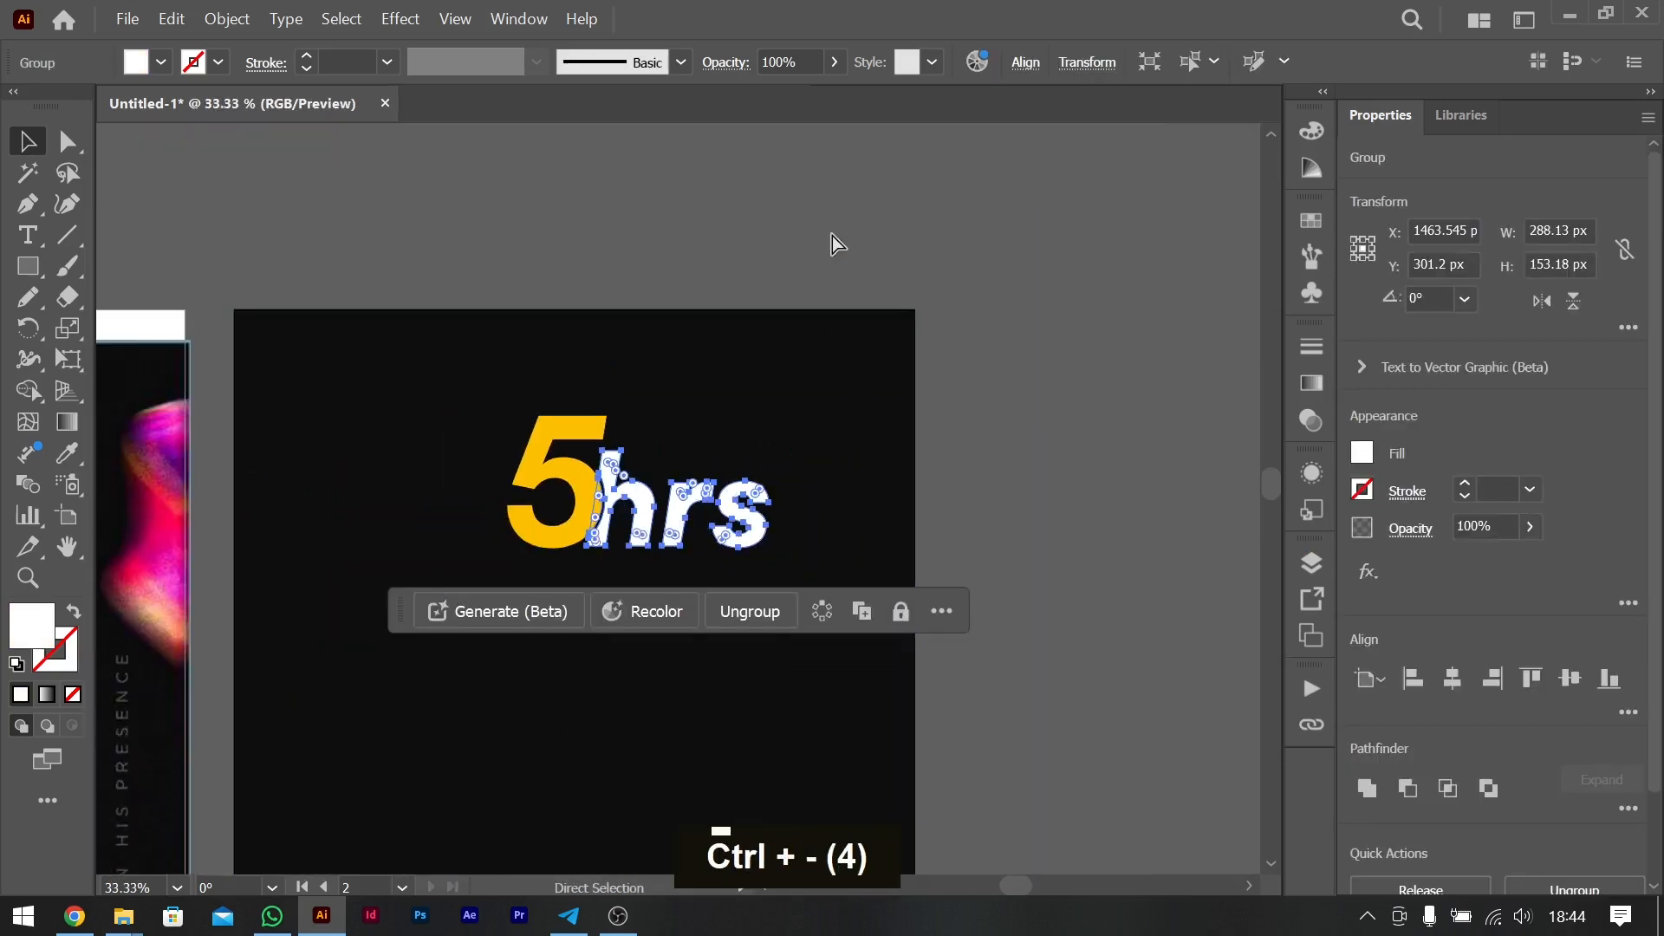
left_click(1120, 512)
scroll(700, 563, "left", 6)
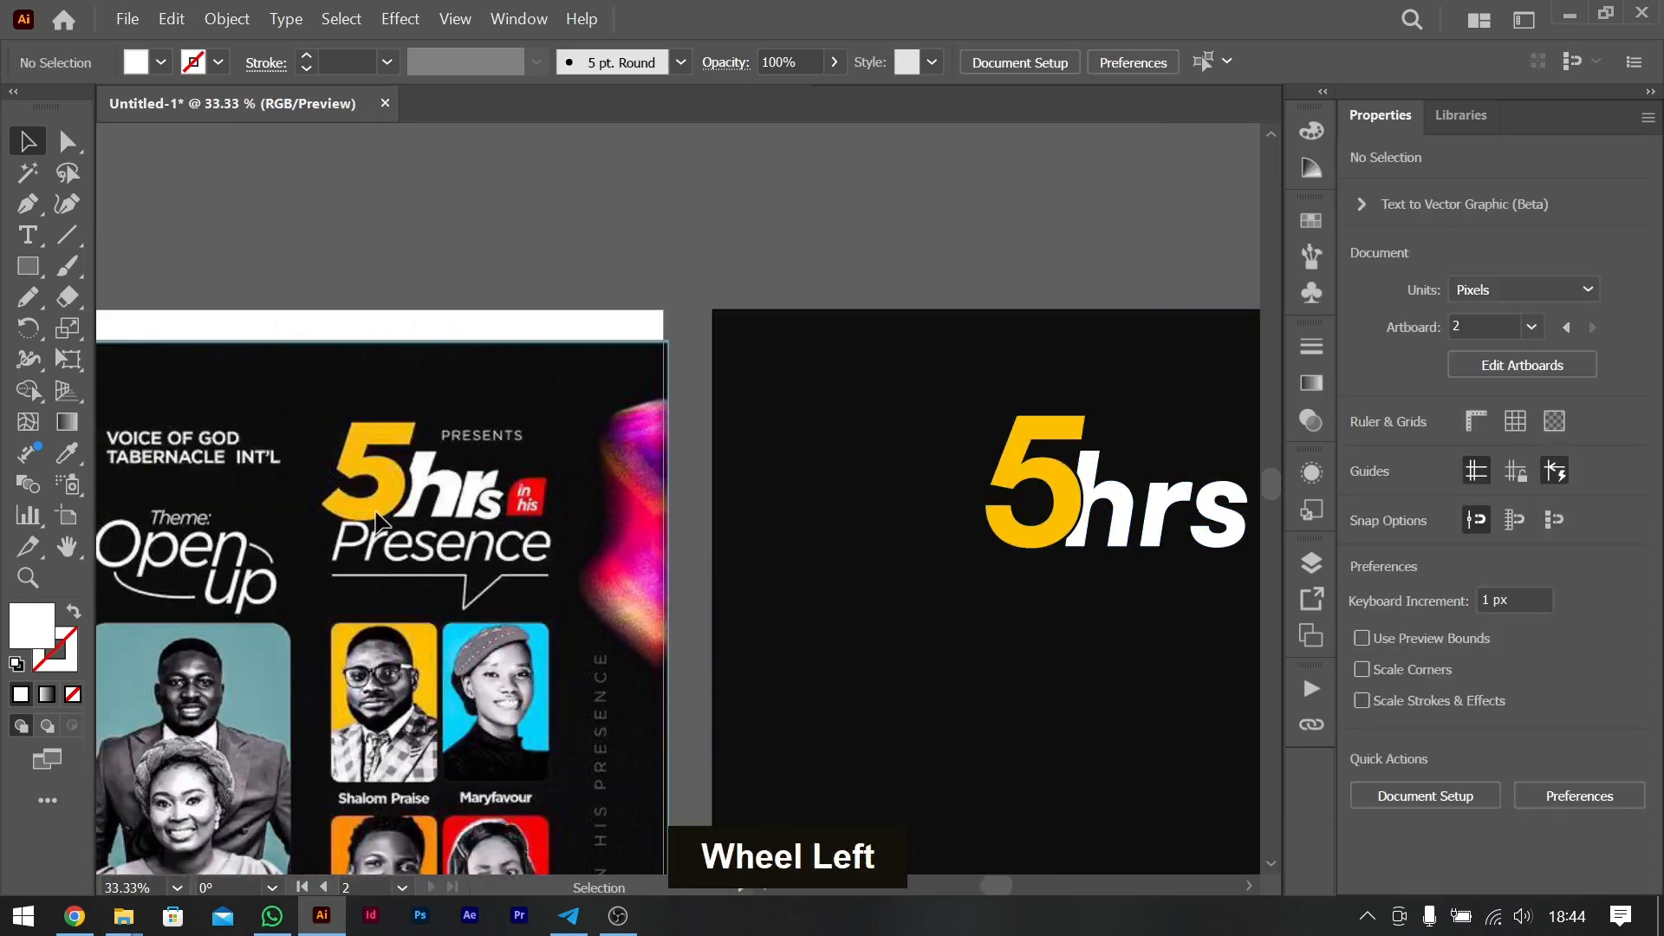
scroll(724, 527, "right", 4)
scroll(725, 527, "left", 7)
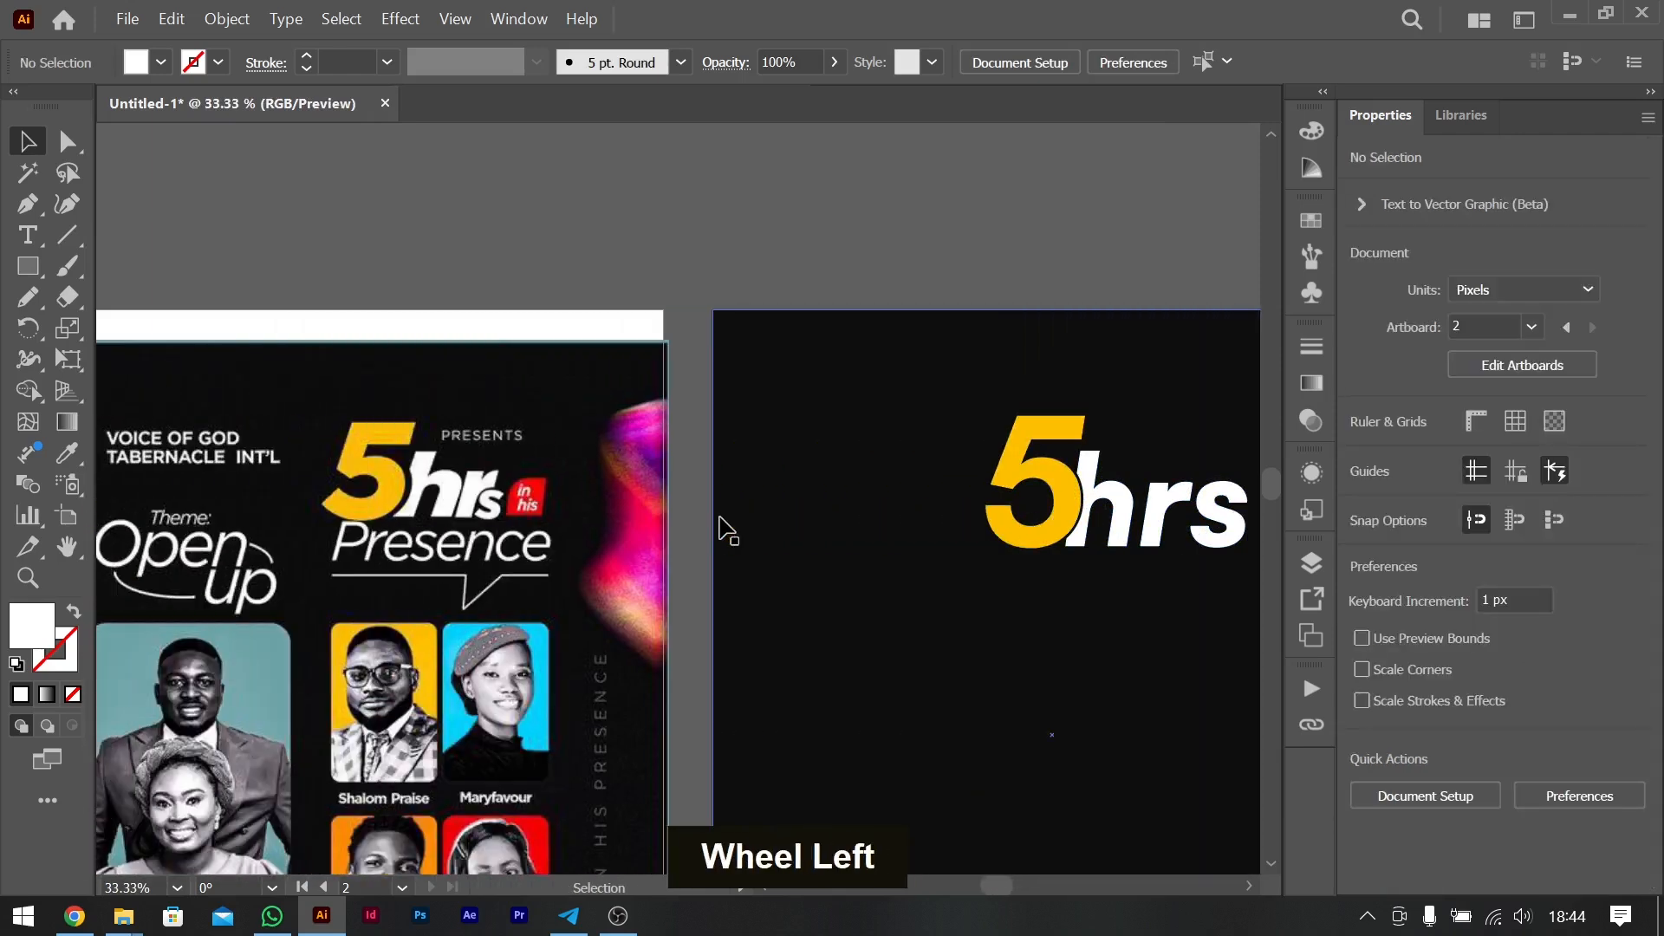
scroll(720, 520, "right", 3)
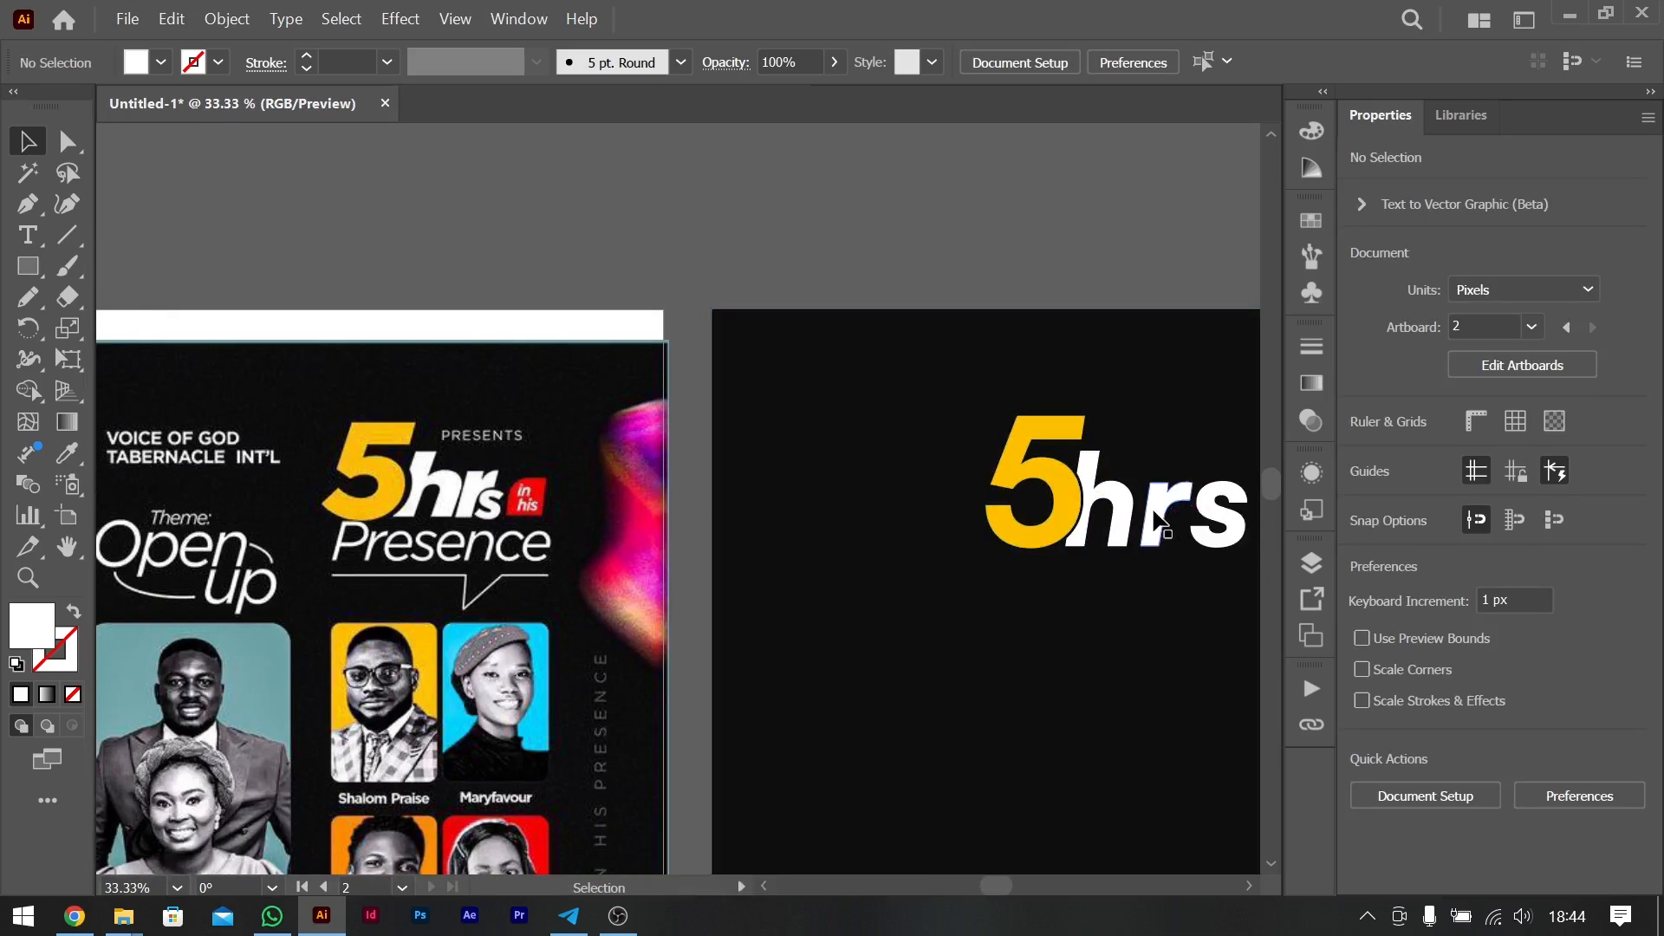
scroll(1161, 523, "right", 3)
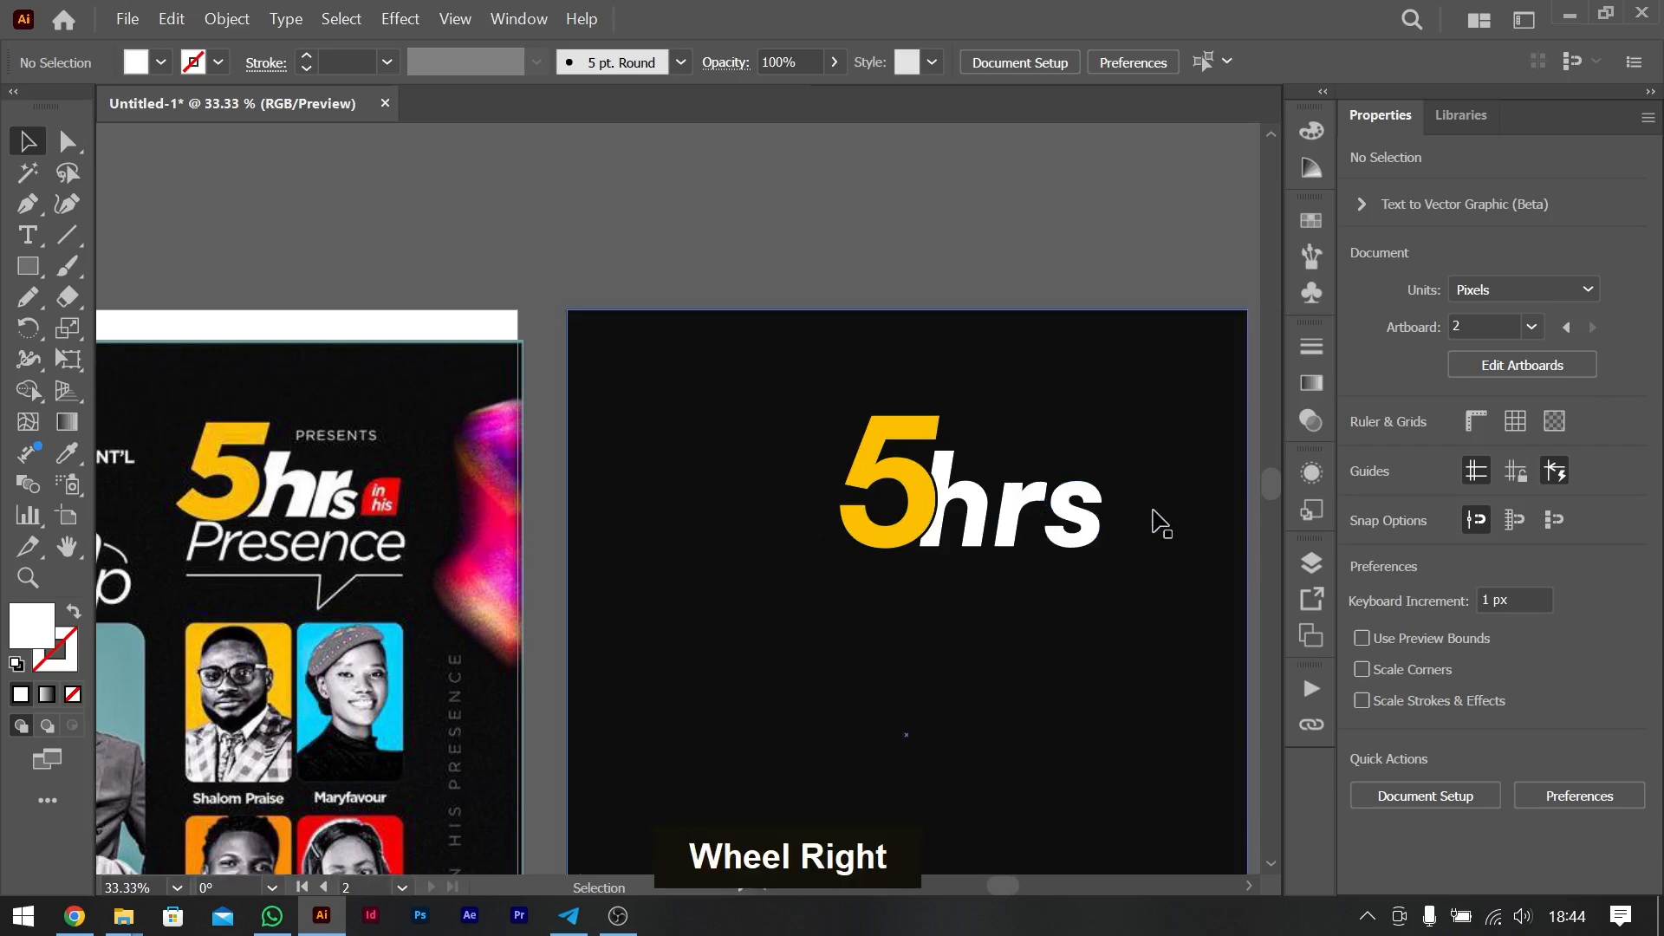
- Isolate the "hrs" group and move the "r" closer to the "h"
left_click(1073, 502)
double_click(1074, 502)
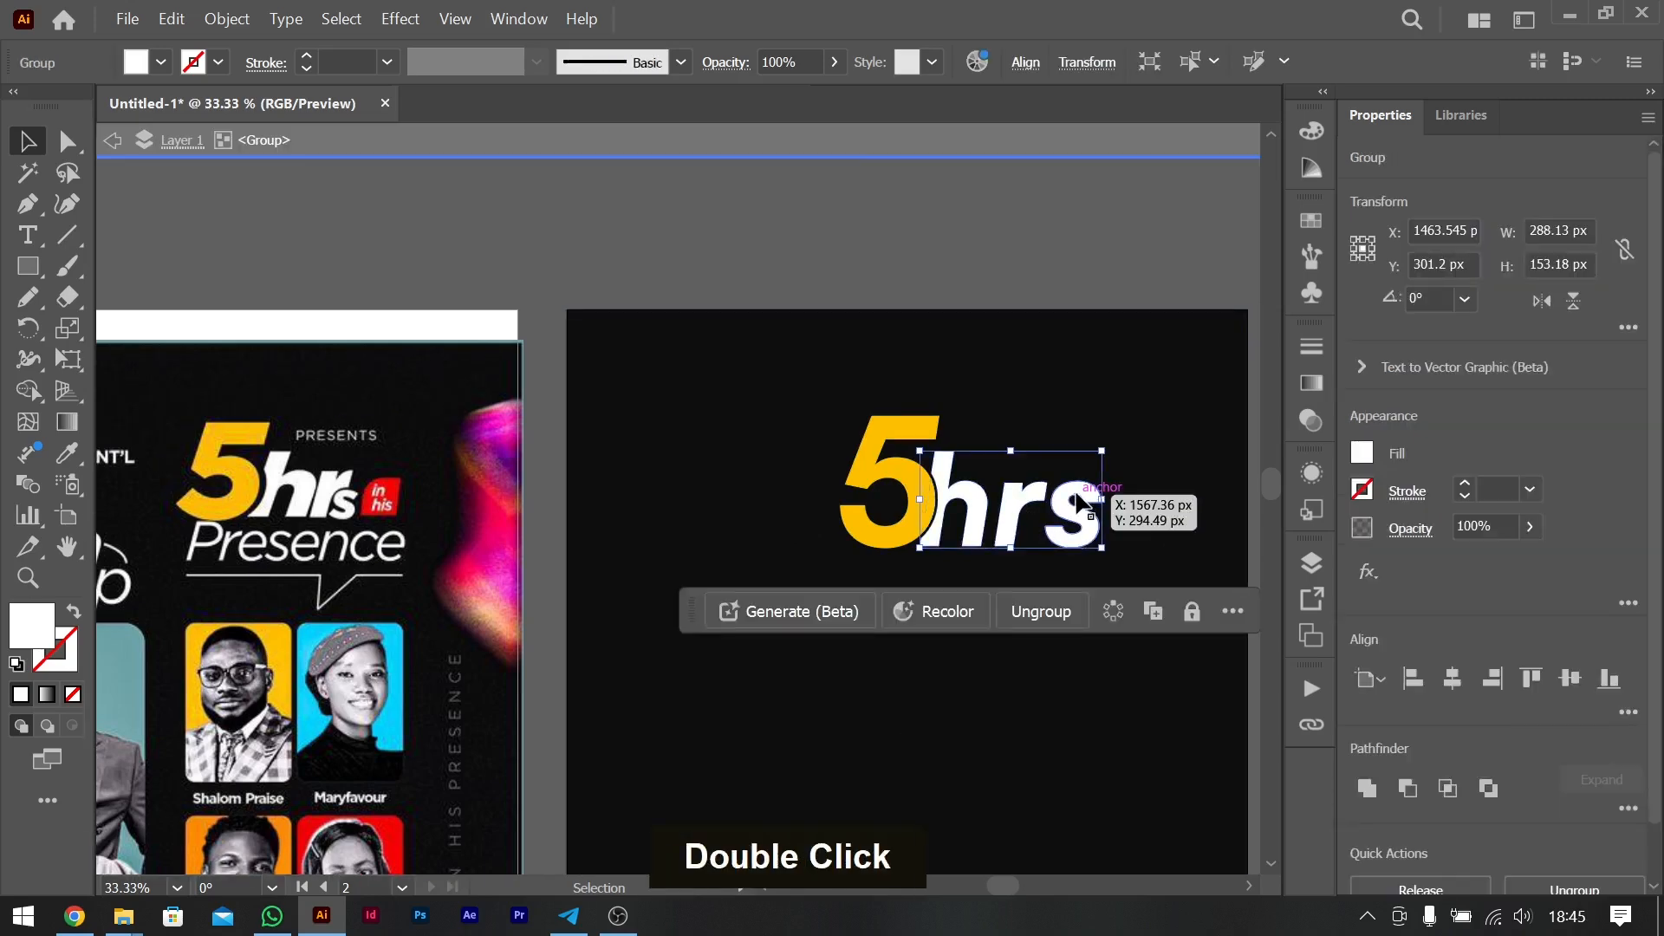
key("ctrl+equal")
key("ctrl+equal")
key("ctrl+equal")
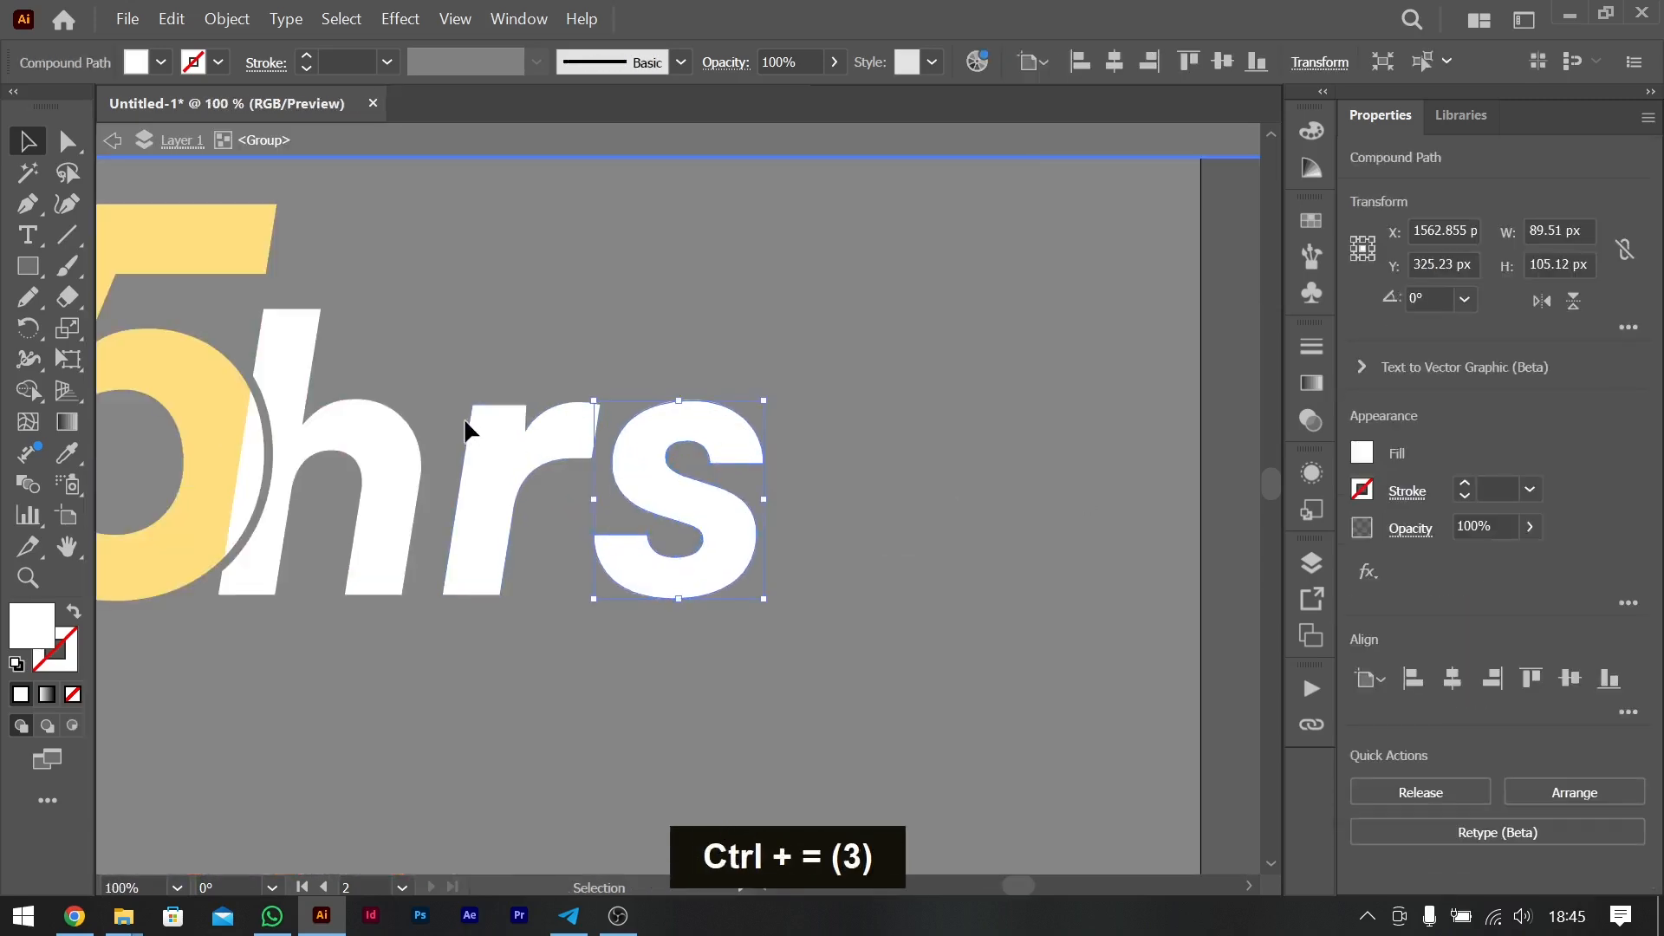
left_click_drag(505, 457, 487, 459)
- Scale the "s" down to about 56 × 66 px, set it against the foot of the "r", and dismiss the Sticky Keys prompt
left_click(697, 500)
left_click_drag(686, 401, 672, 447)
left_click_drag(670, 506, 571, 511)
left_click_drag(578, 446, 557, 532)
key("ctrl+minus")
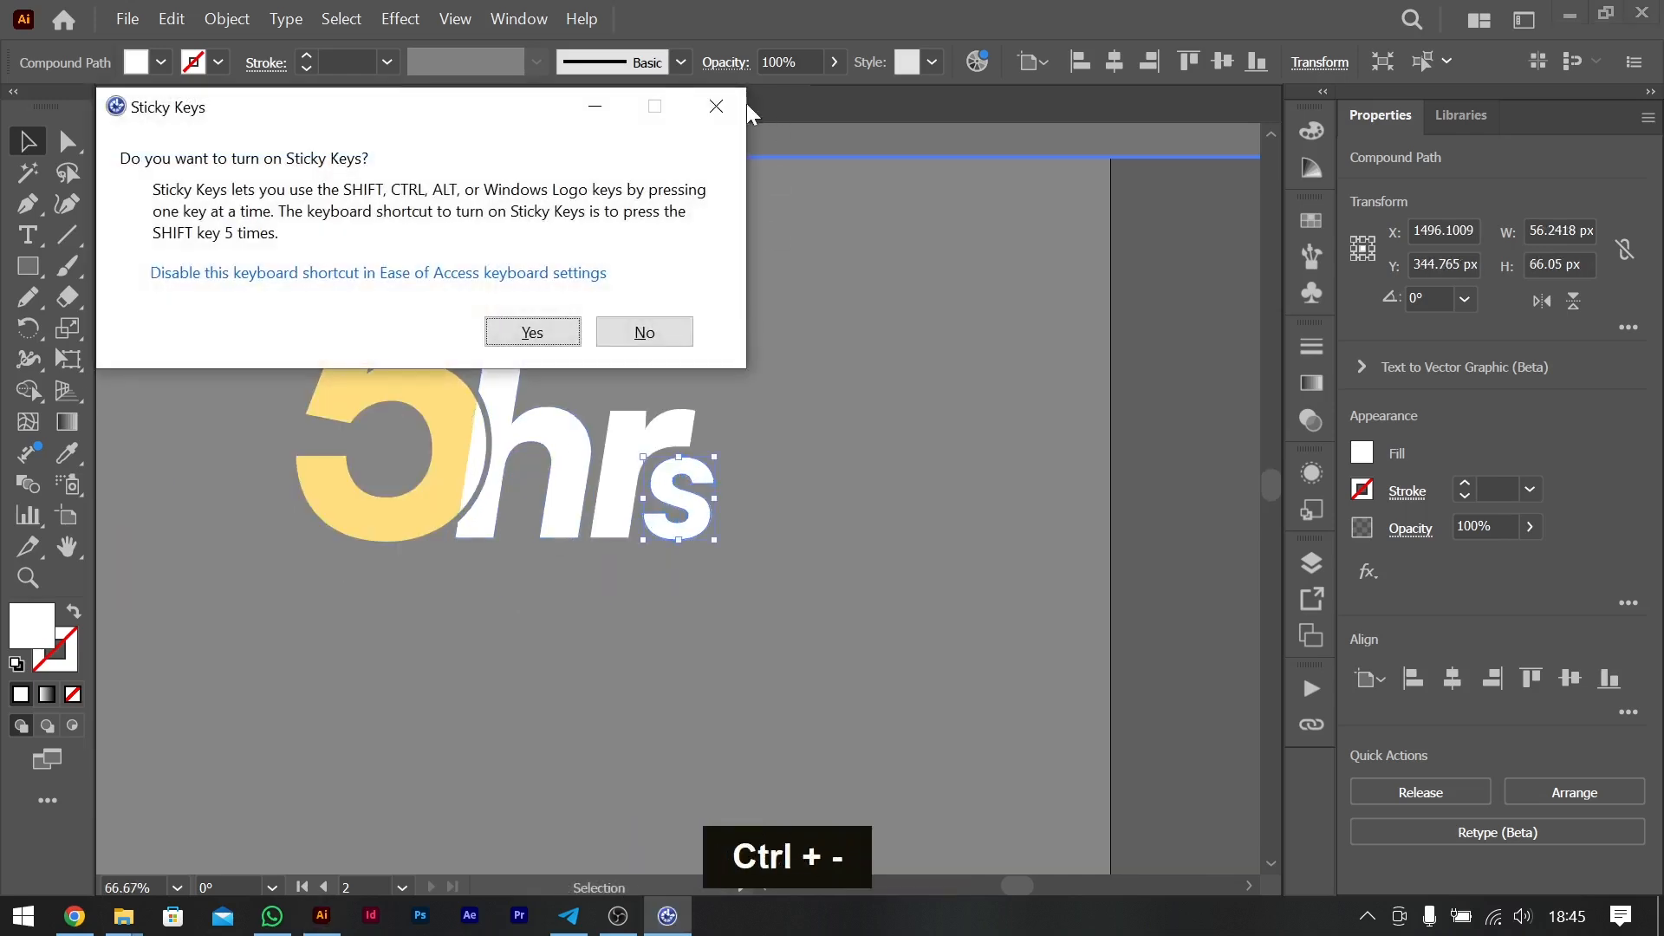
left_click(712, 106)
- Nudge the "s" 7 px left, tighter against the "r", using the reference title as a guide
scroll(623, 473, "left", 5)
key("ctrl+minus")
key("ctrl+minus")
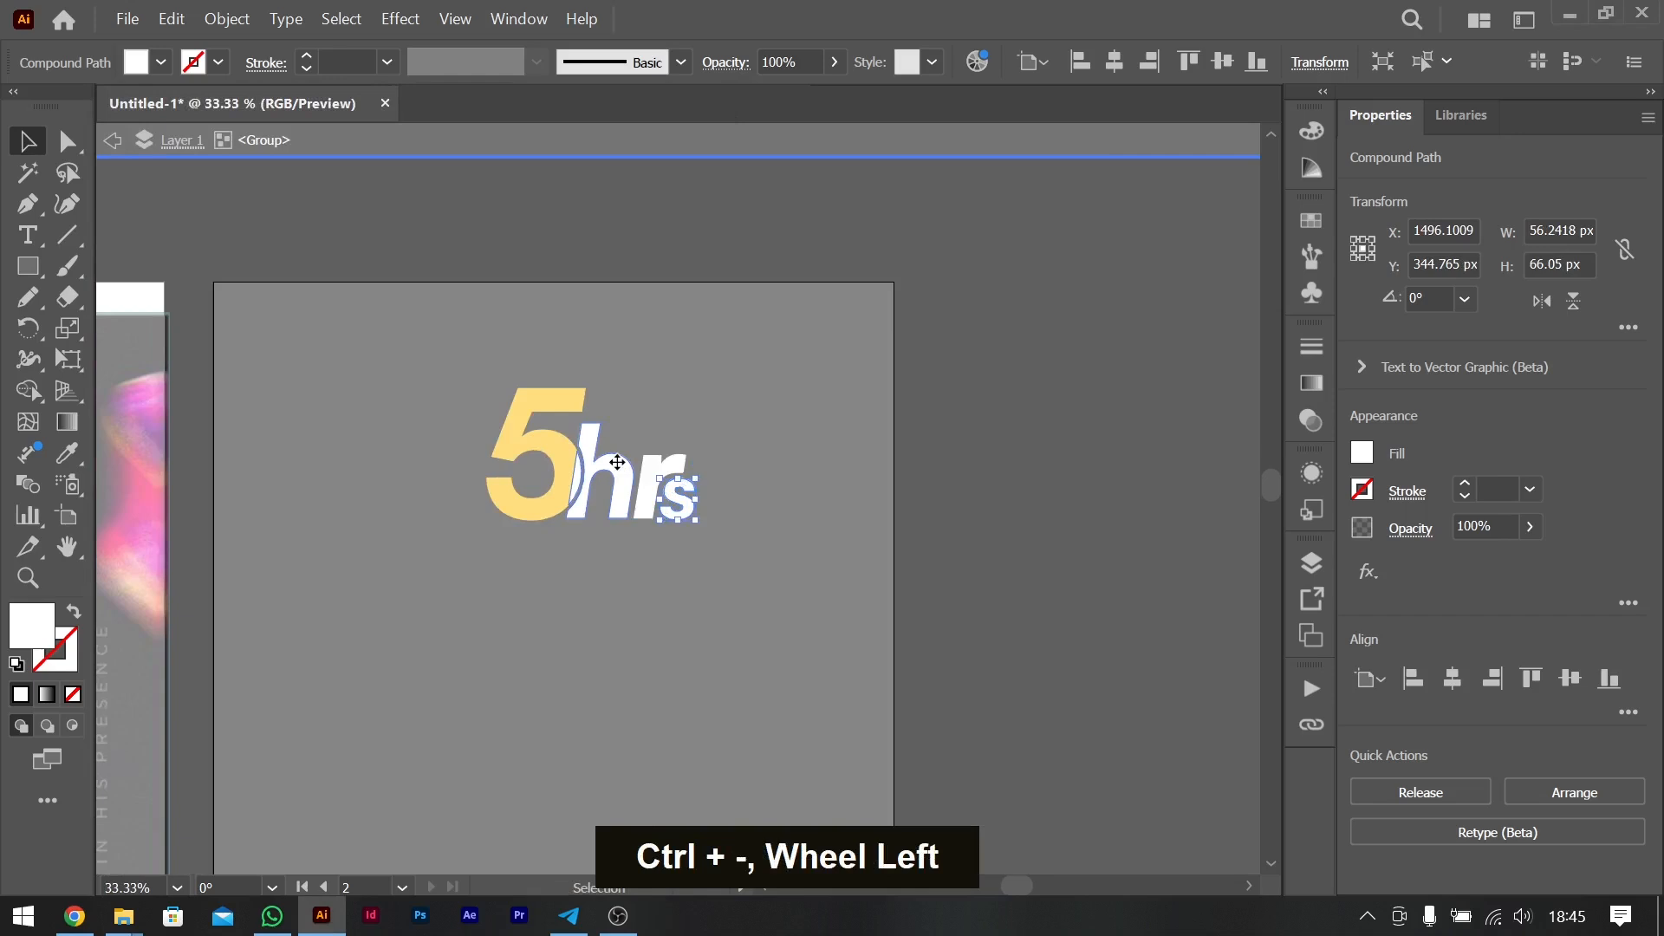
scroll(623, 472, "left", 8)
key("Left")
key("Left")
key("Left")
key("Left")
key("Left")
key("Left")
key("Left")
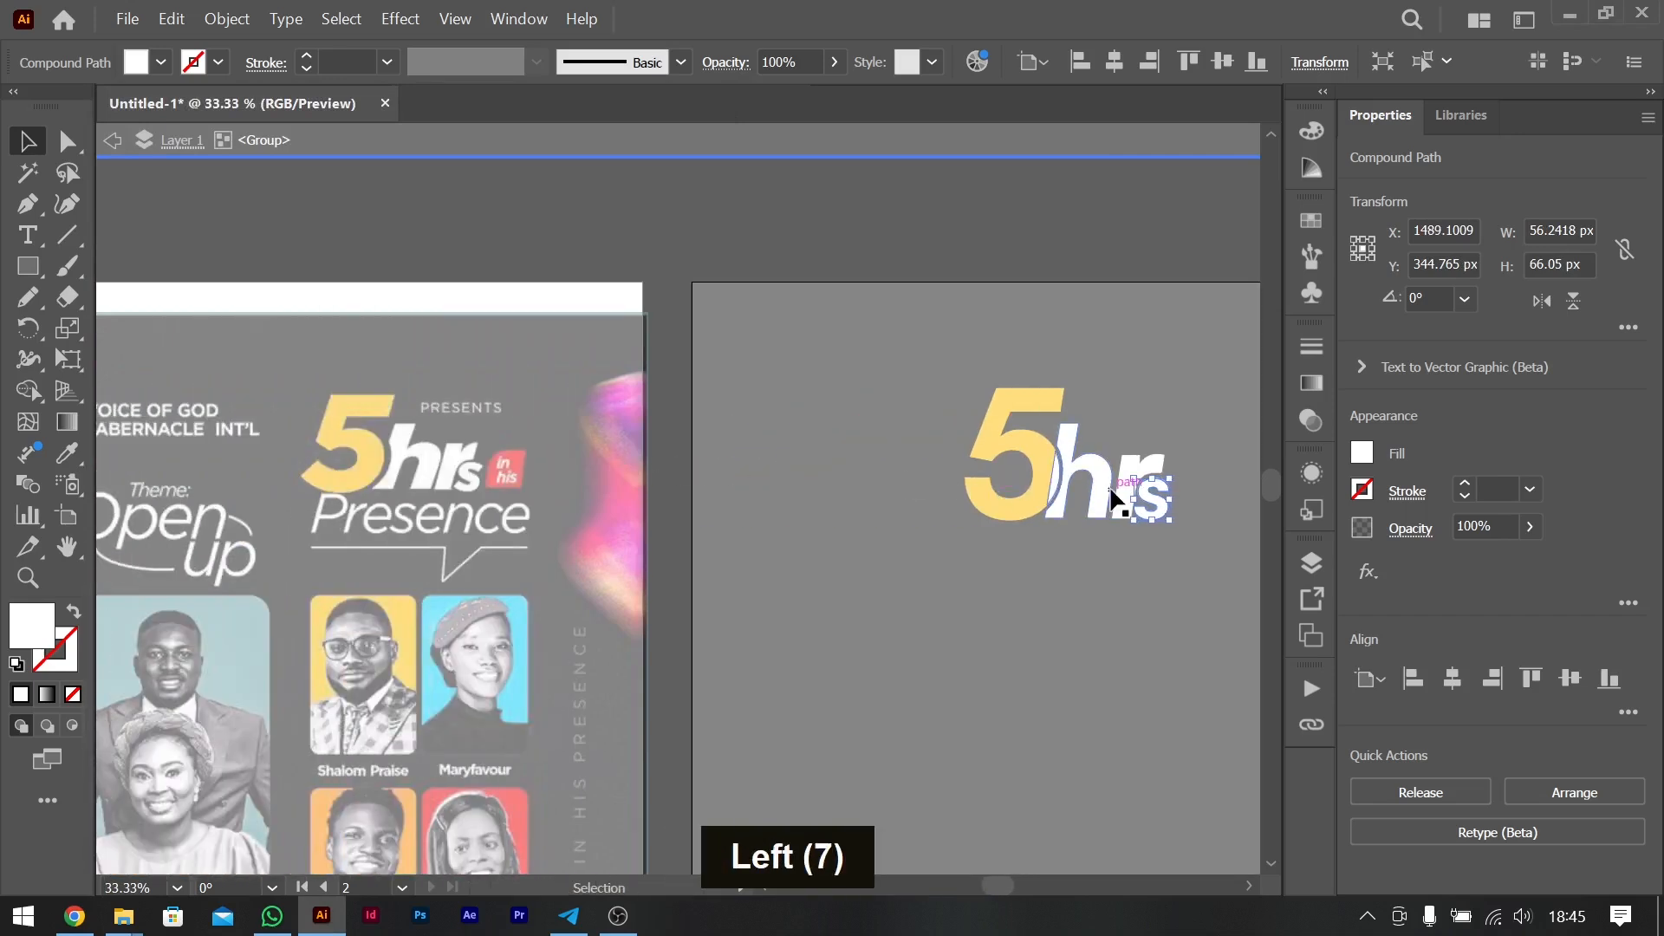
- Enlarge the "s" slightly from its lower-left corner and leave the isolated "hrs" group
key("ctrl+equal")
key("ctrl+equal")
key("ctrl+equal")
key("ctrl+equal")
key("ctrl+equal")
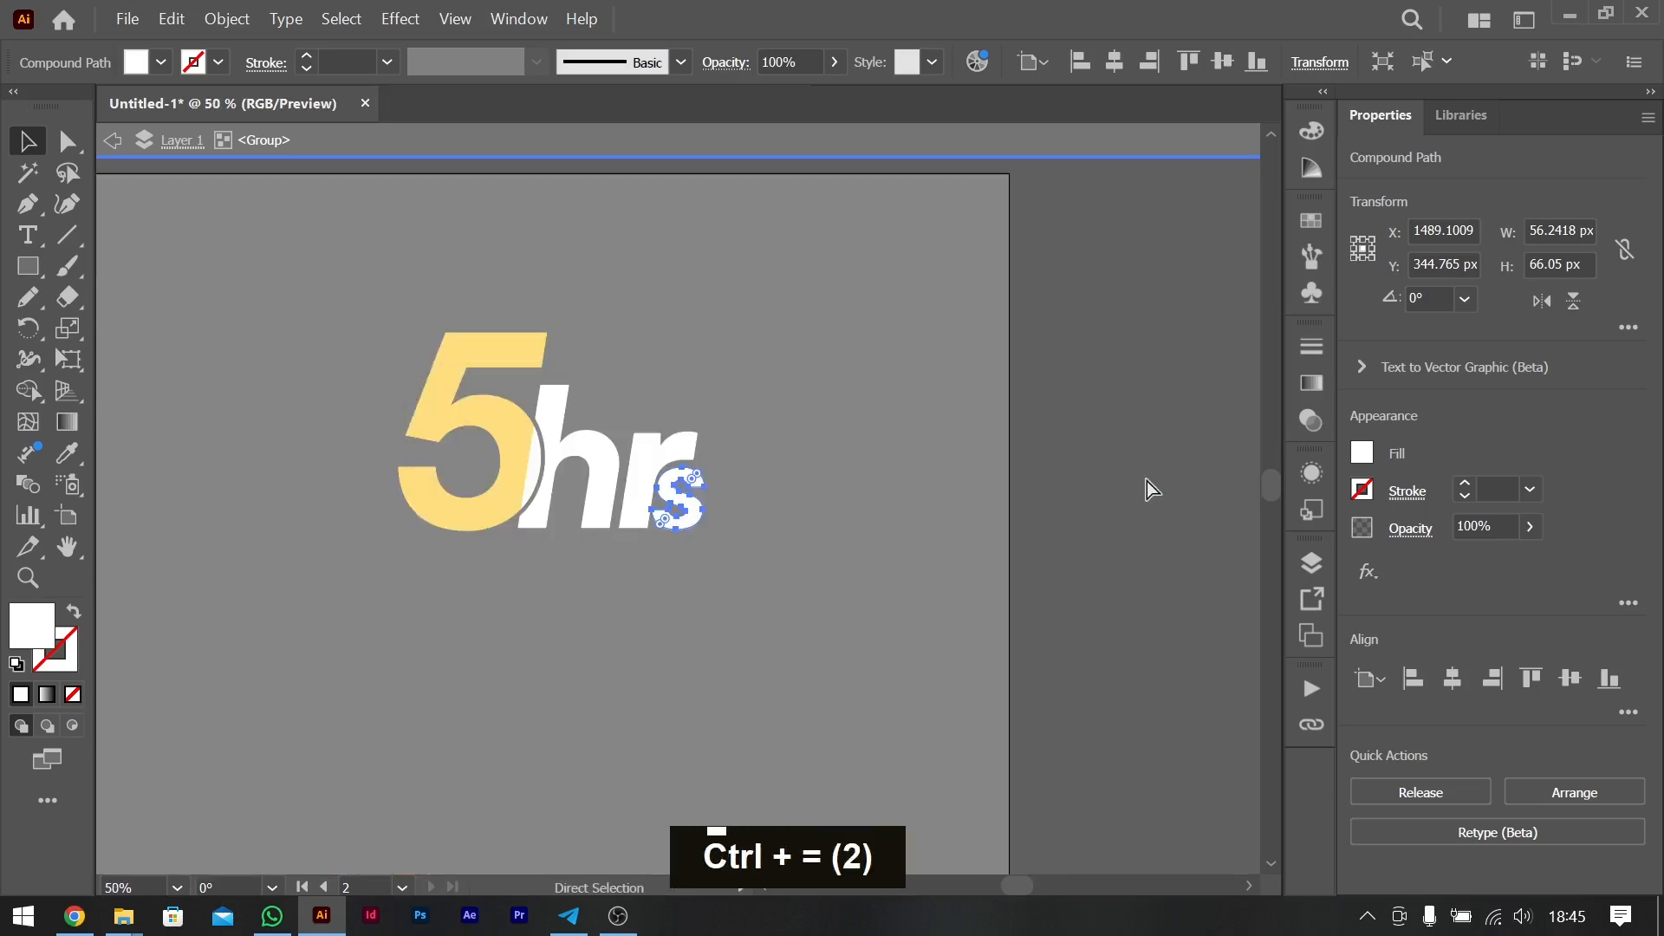
left_click_drag(785, 378, 806, 335)
left_click(928, 327)
- Group the "5" and the "hrs" lettering into one title object
key("ctrl+minus")
key("ctrl+minus")
key("ctrl+minus")
key("ctrl+minus")
key("ctrl+minus")
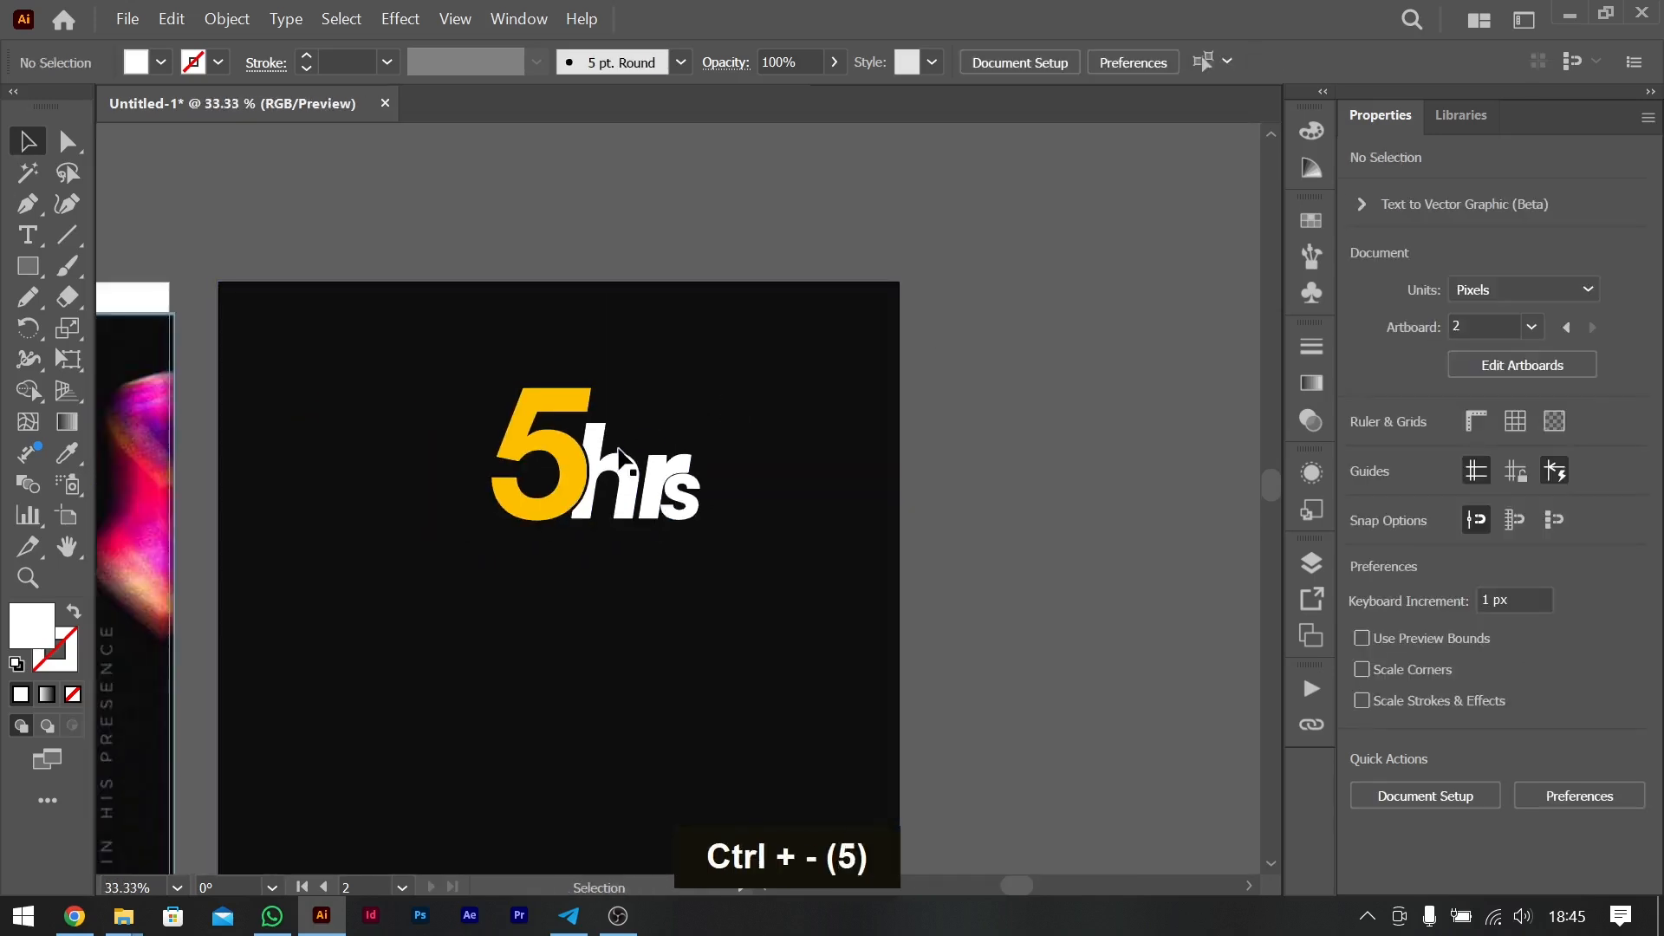
left_click(618, 453)
scroll(659, 451, "left", 5)
left_click(795, 448, "shift")
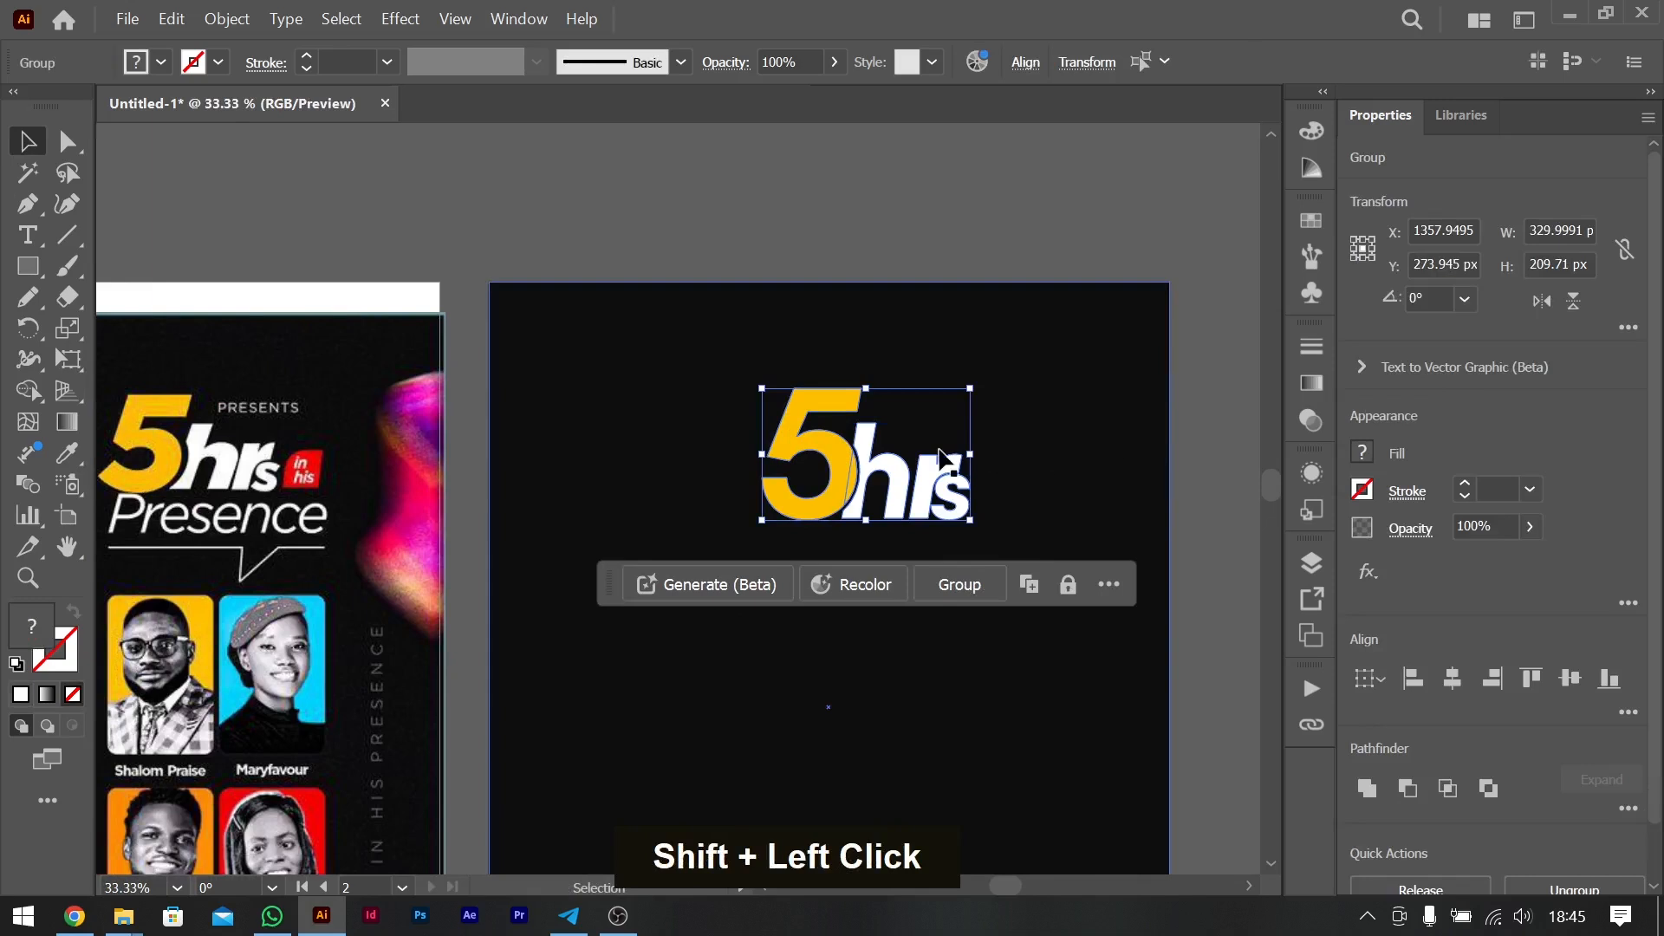
key("ctrl+g")
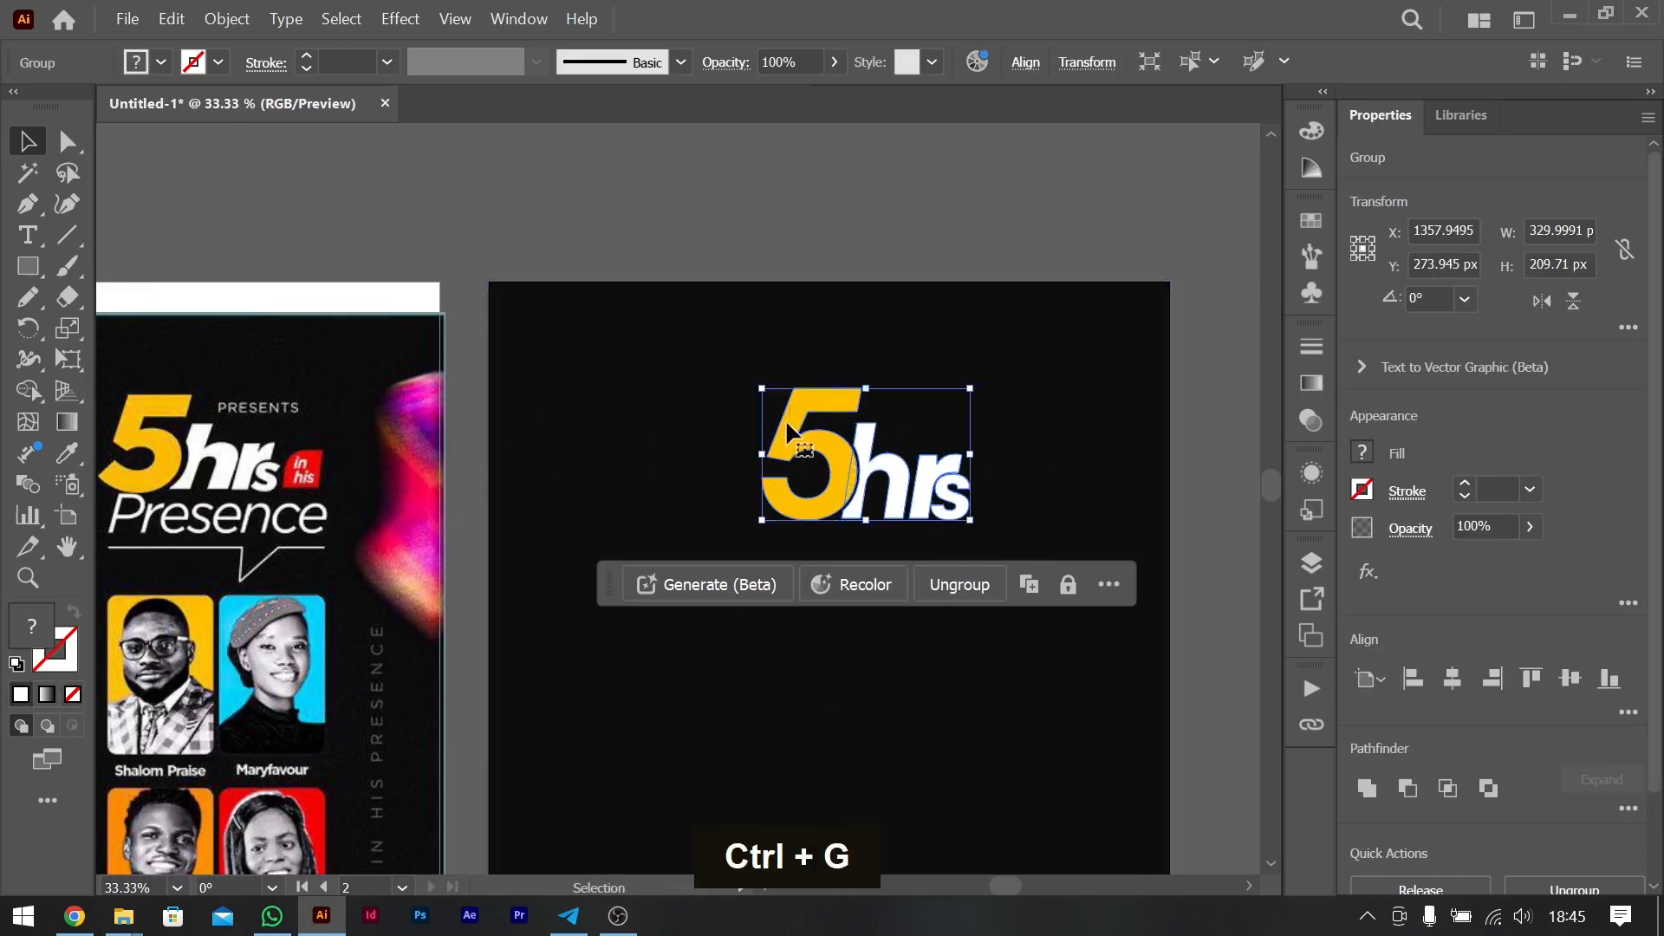
- Skew the grouped "5hrs" title slightly to the right with Free Transform and move it to about X 1476, Y 300 px
left_click_drag(813, 451, 667, 352)
key("ctrl+z")
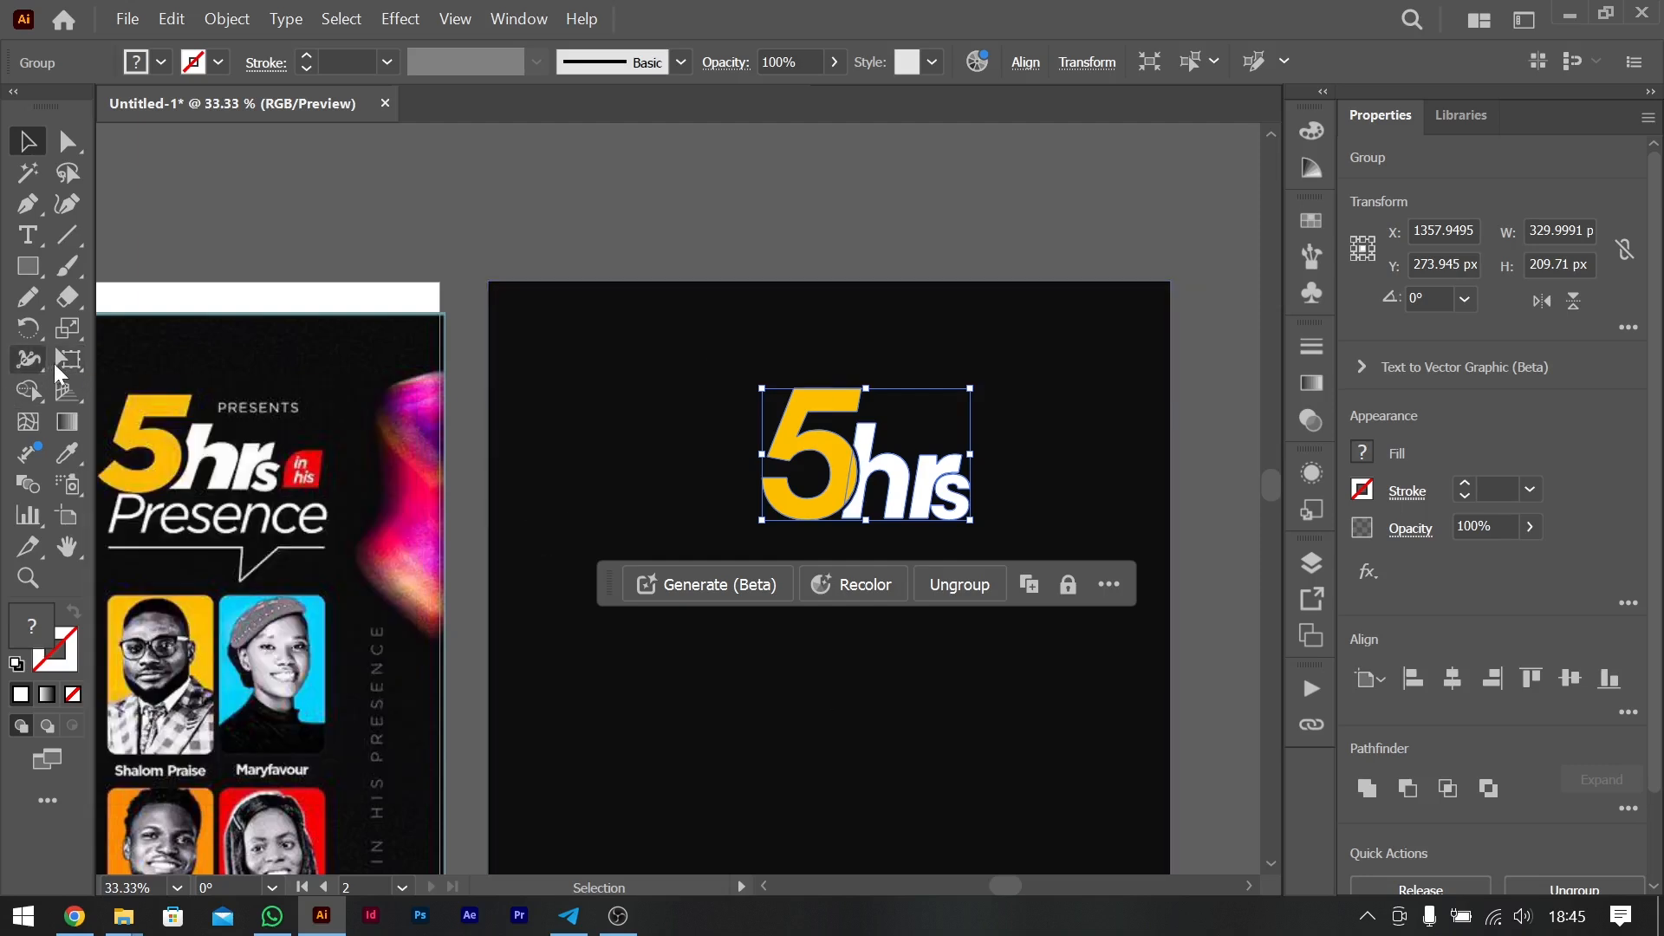
left_click(68, 360)
left_click_drag(866, 381, 884, 385)
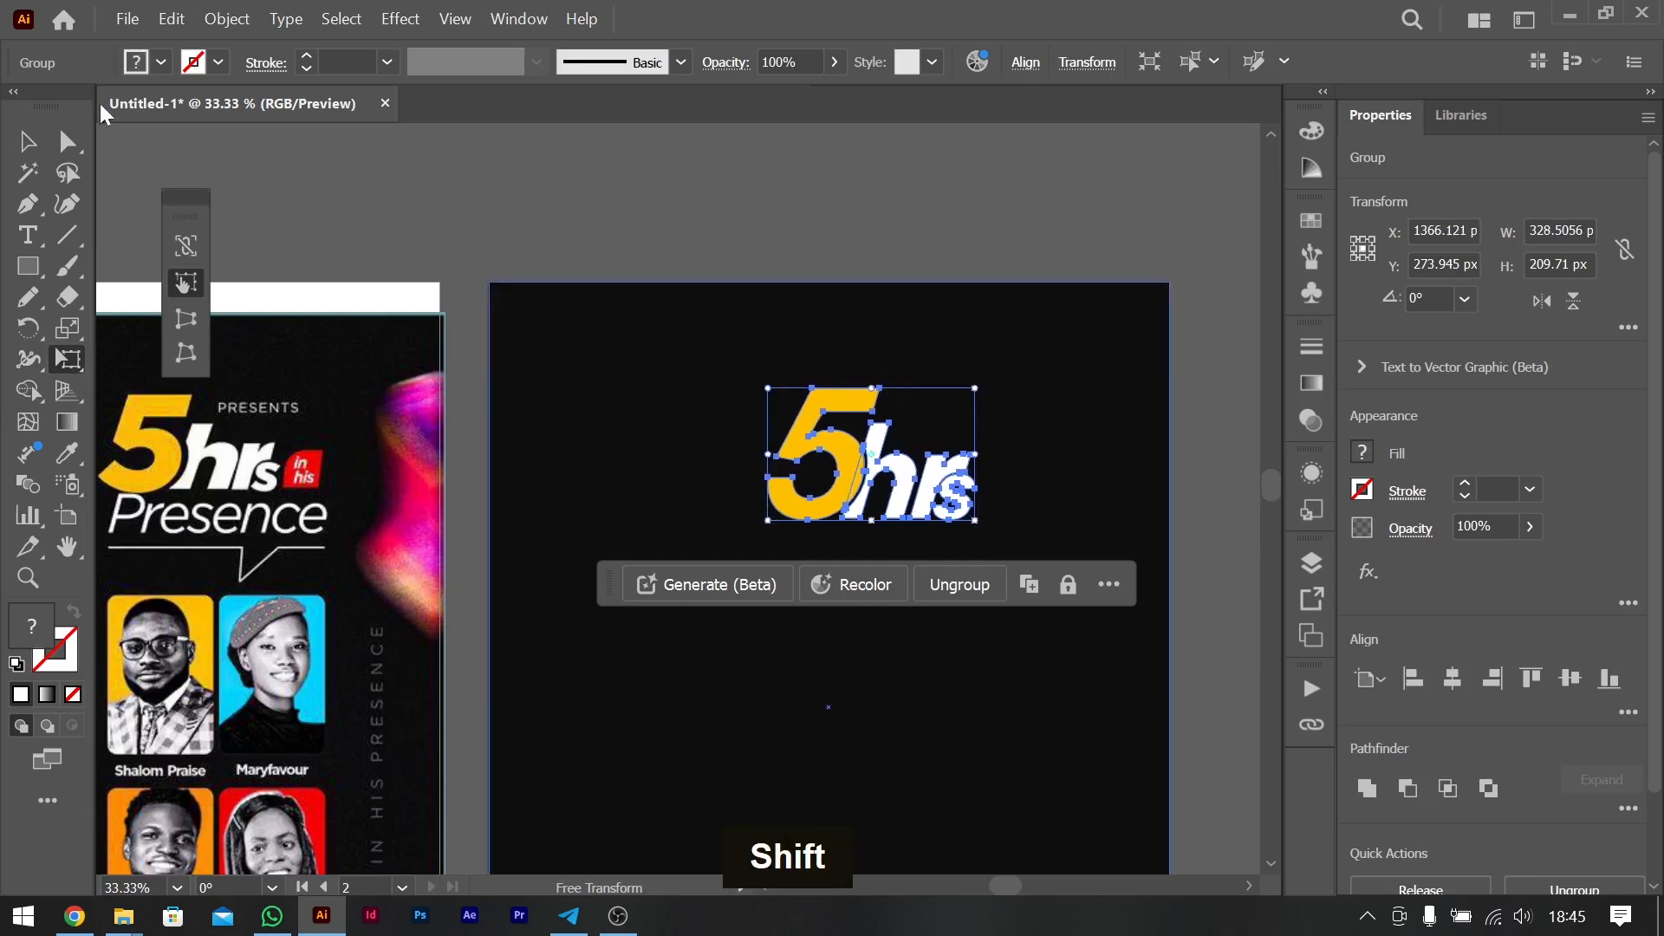
key("v")
left_click_drag(846, 449, 914, 466)
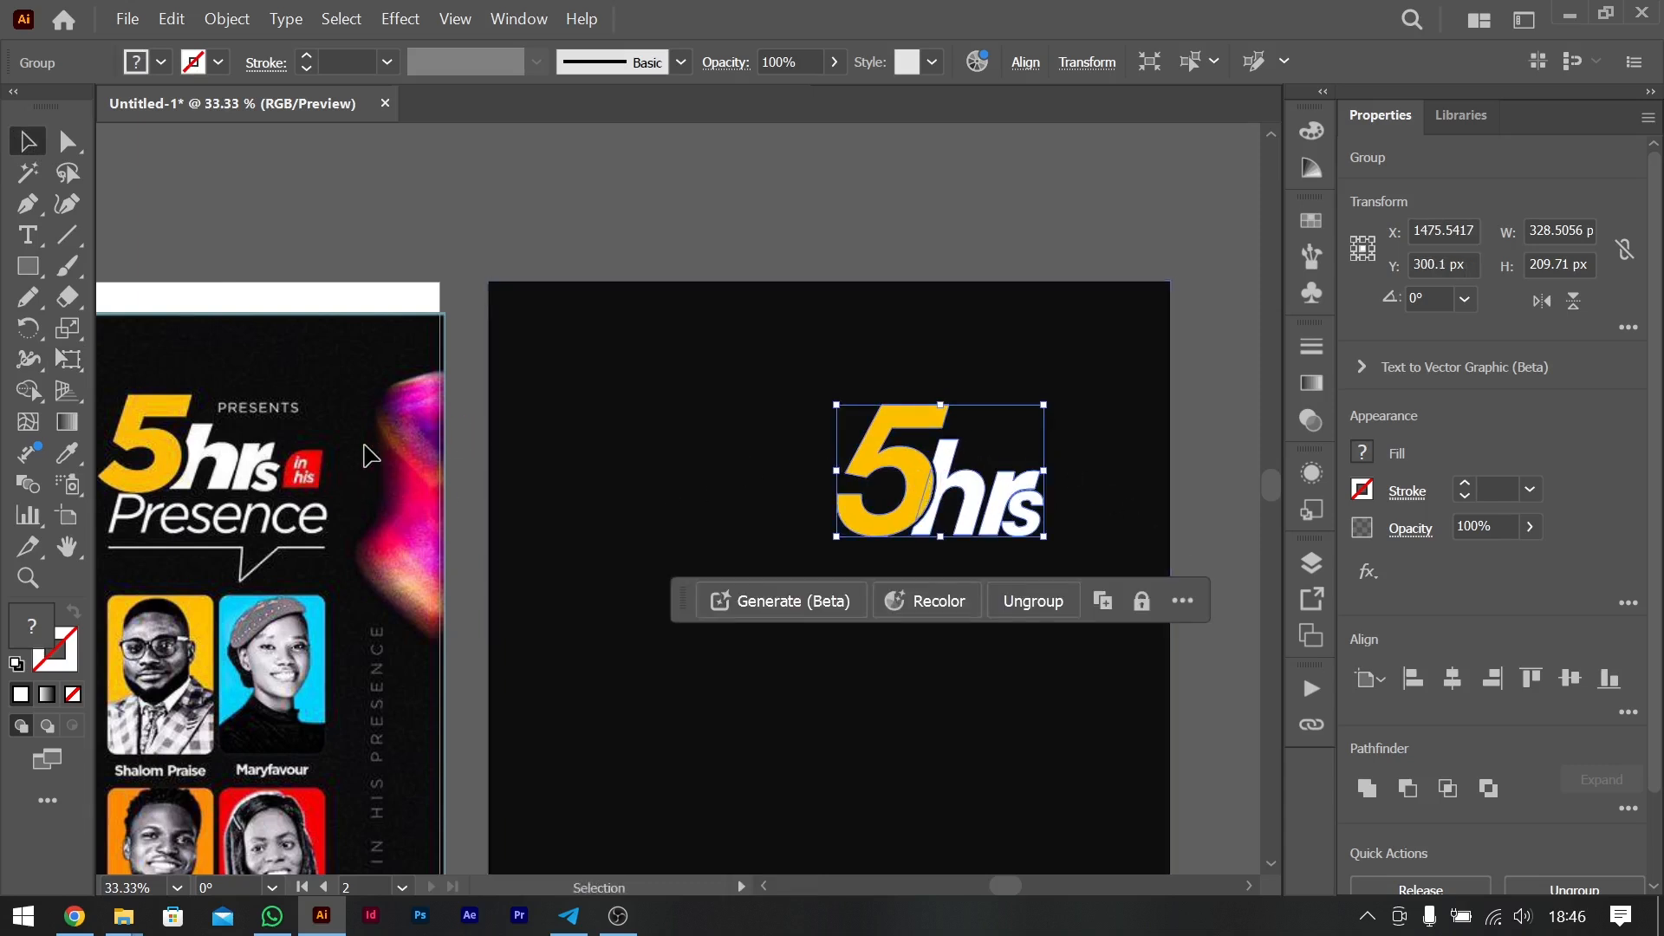
- Draw an about 87.5 px square just after the "5hrs" title and round only its upper-left corner
left_click(38, 276)
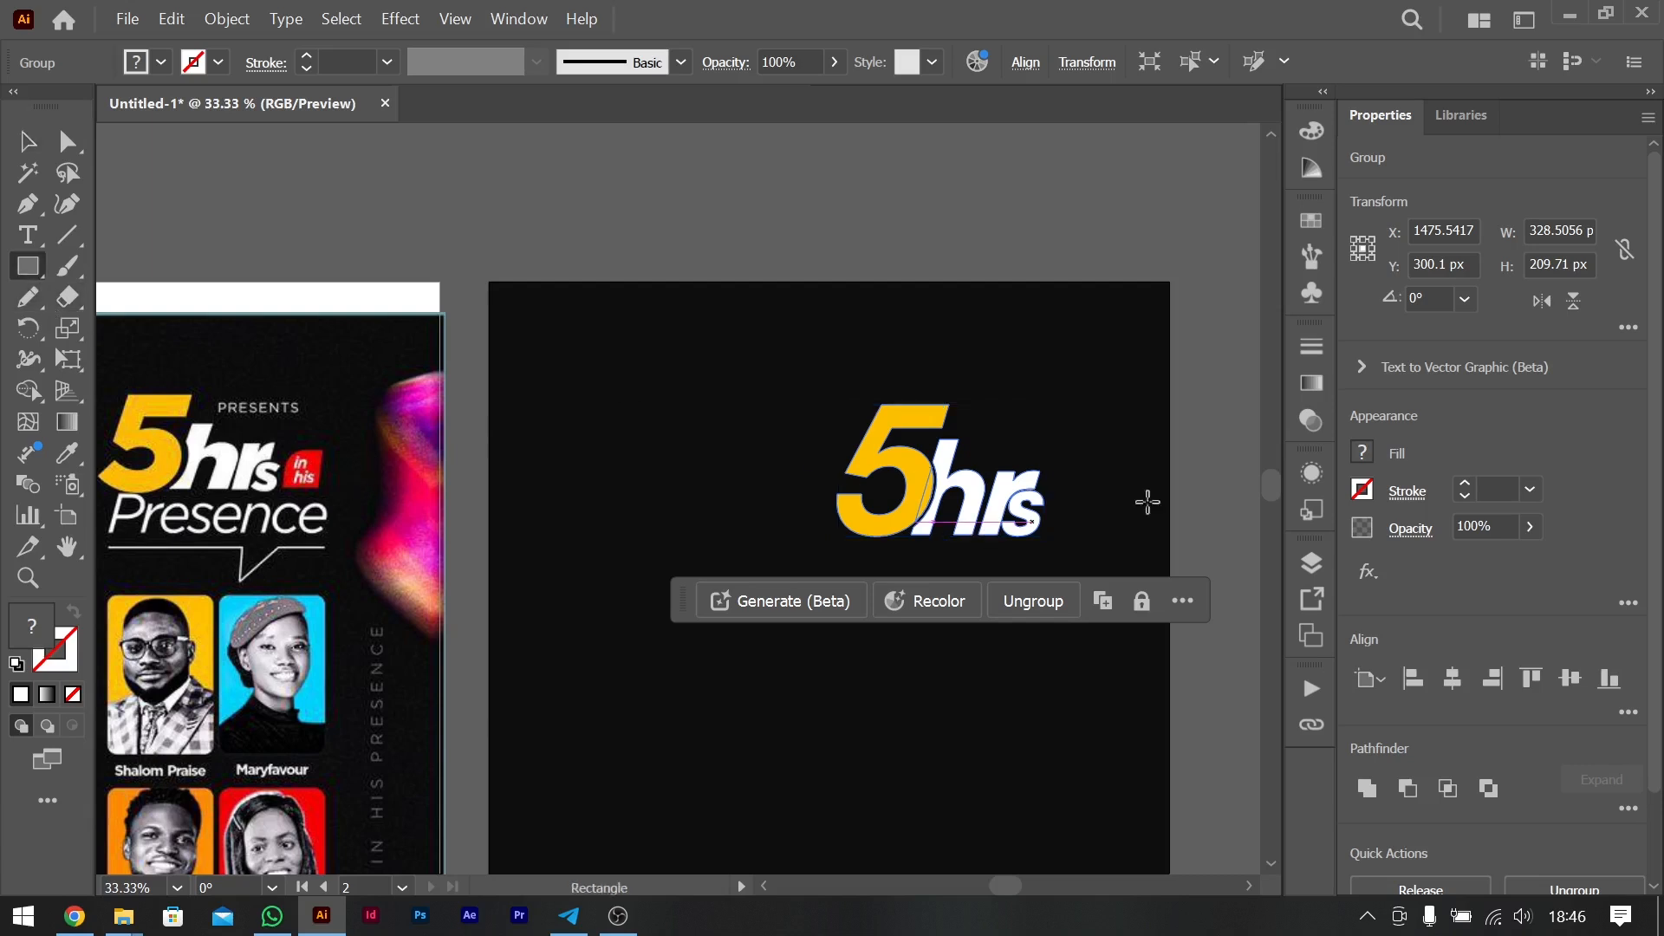
left_click_drag(1062, 481, 1118, 536)
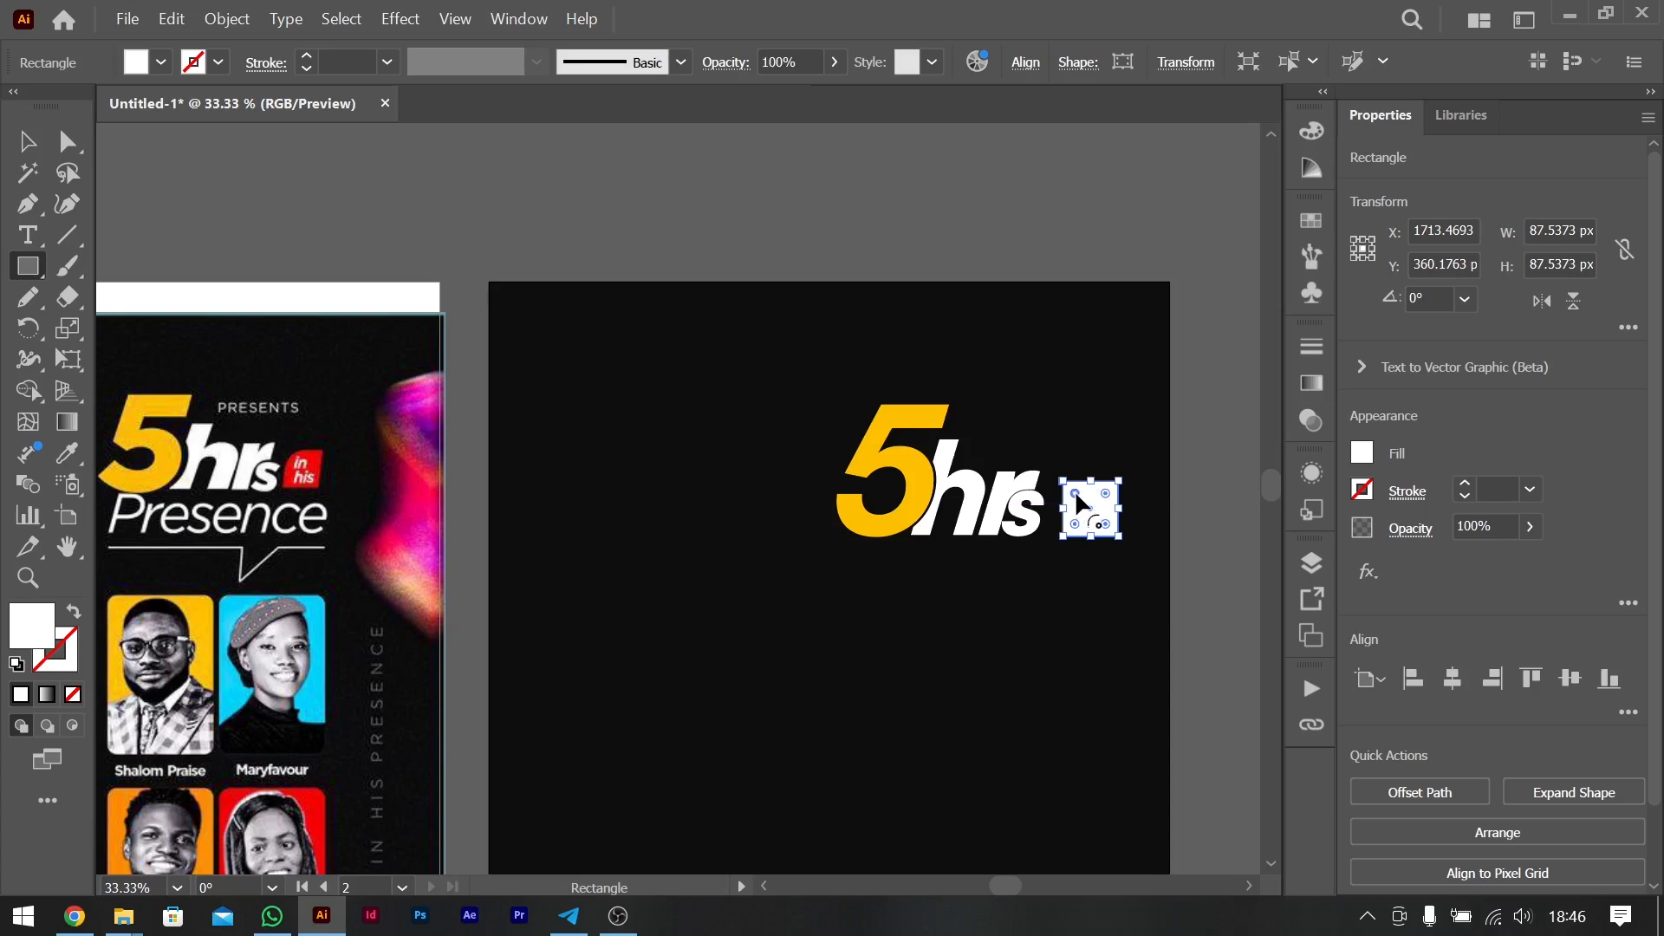
left_click_drag(1074, 490, 1089, 505)
left_click(29, 143)
- Fill the square with the red sampled from the "in his" badge on the reference flyer
key("i")
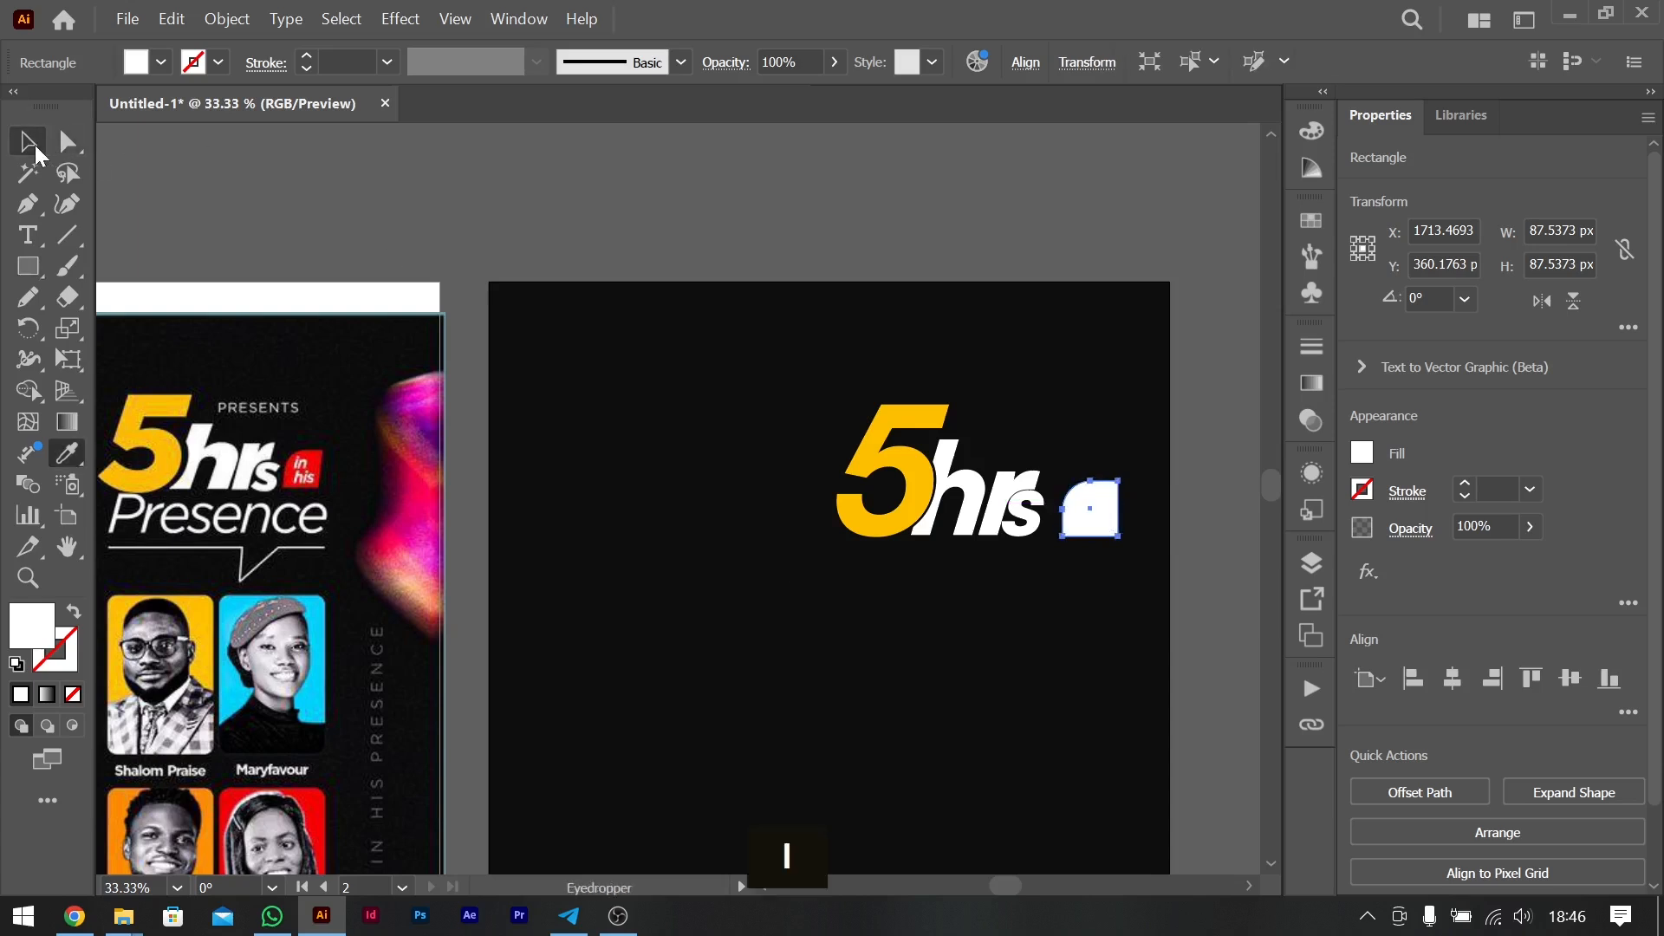
left_click(319, 460)
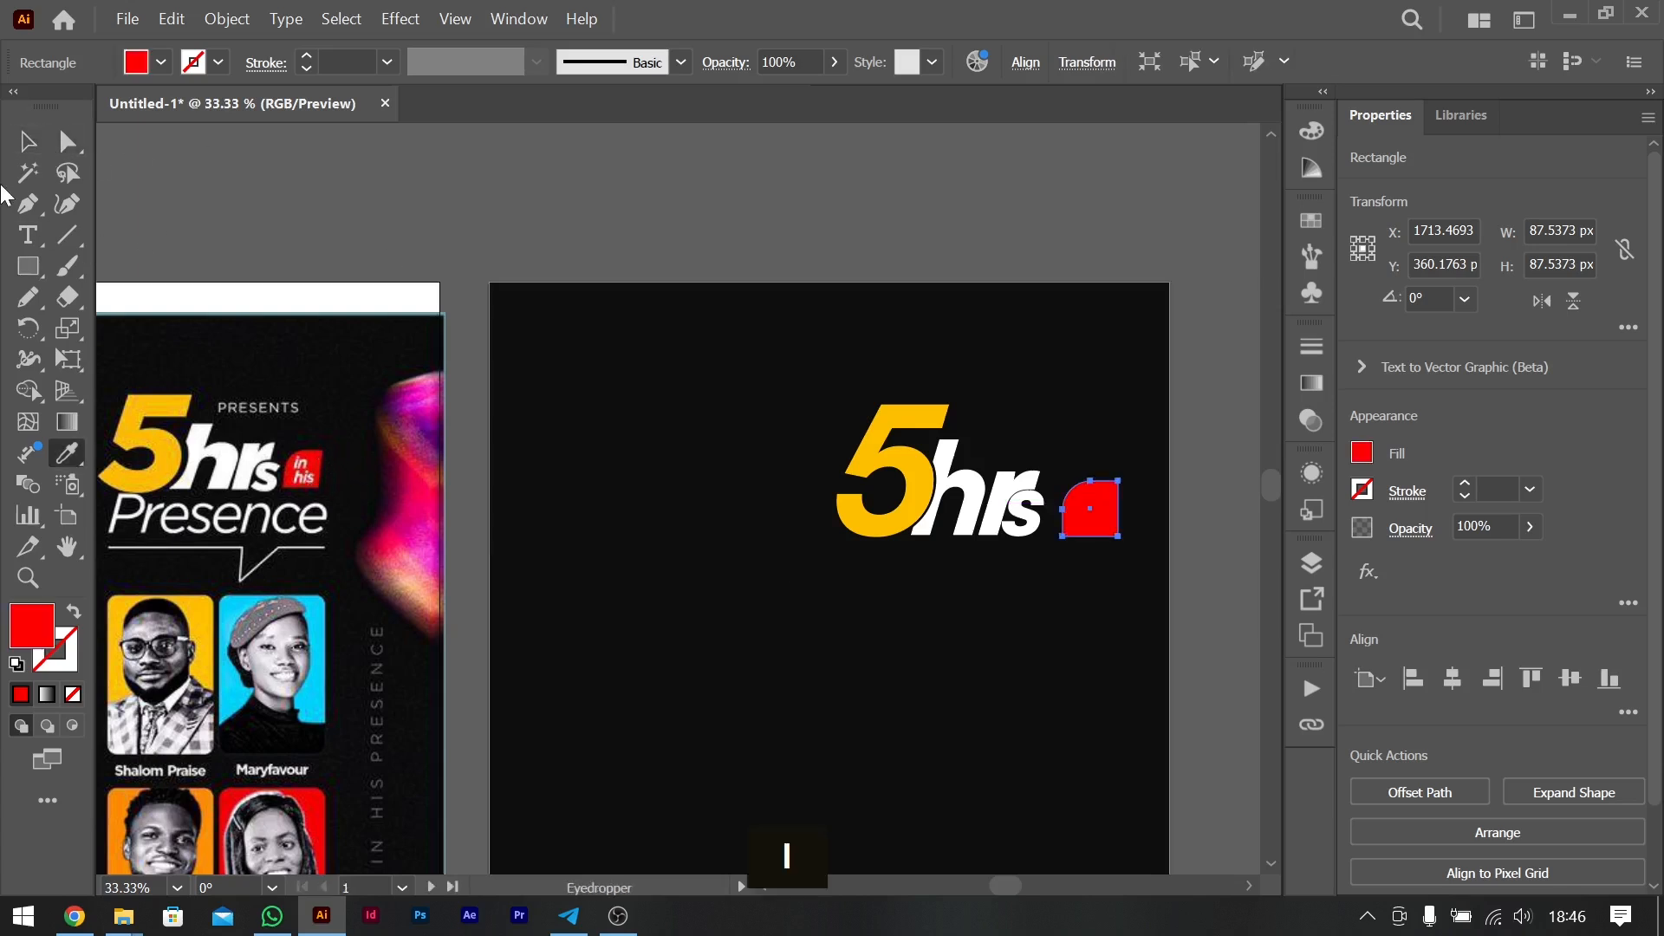
left_click(29, 143)
- Add the two-line text "in" / "his" on the artboard's empty area and colour it white
key("t")
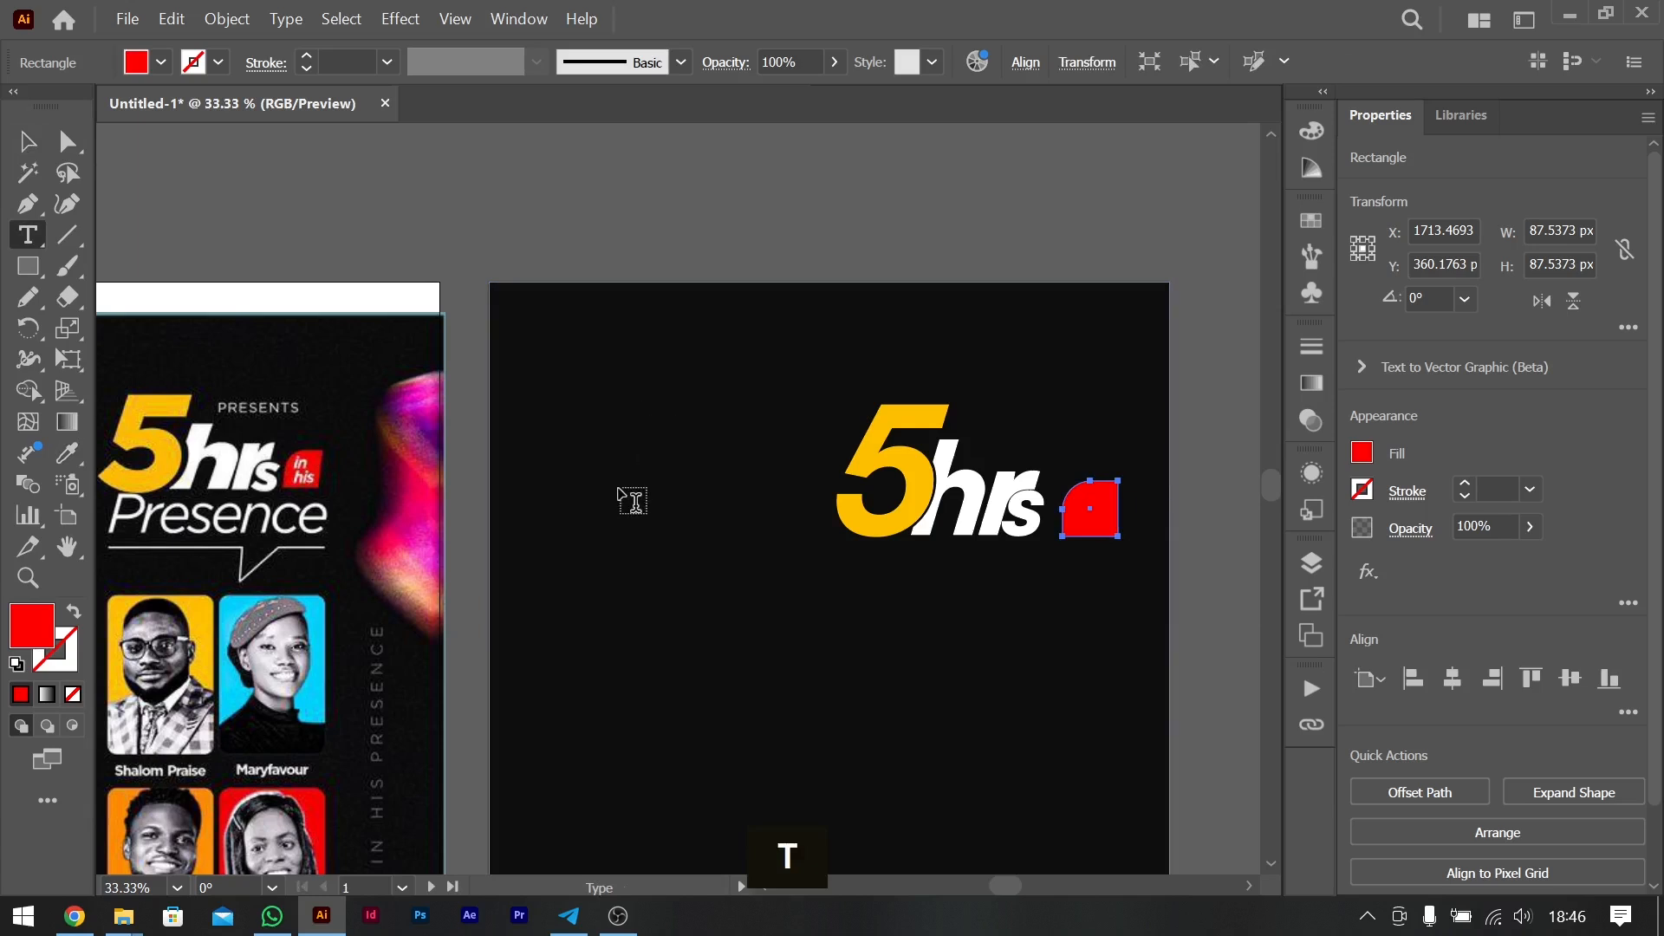
left_click(620, 488)
type("in")
key("BackSpace")
key("Return")
type("his")
key("BackSpace")
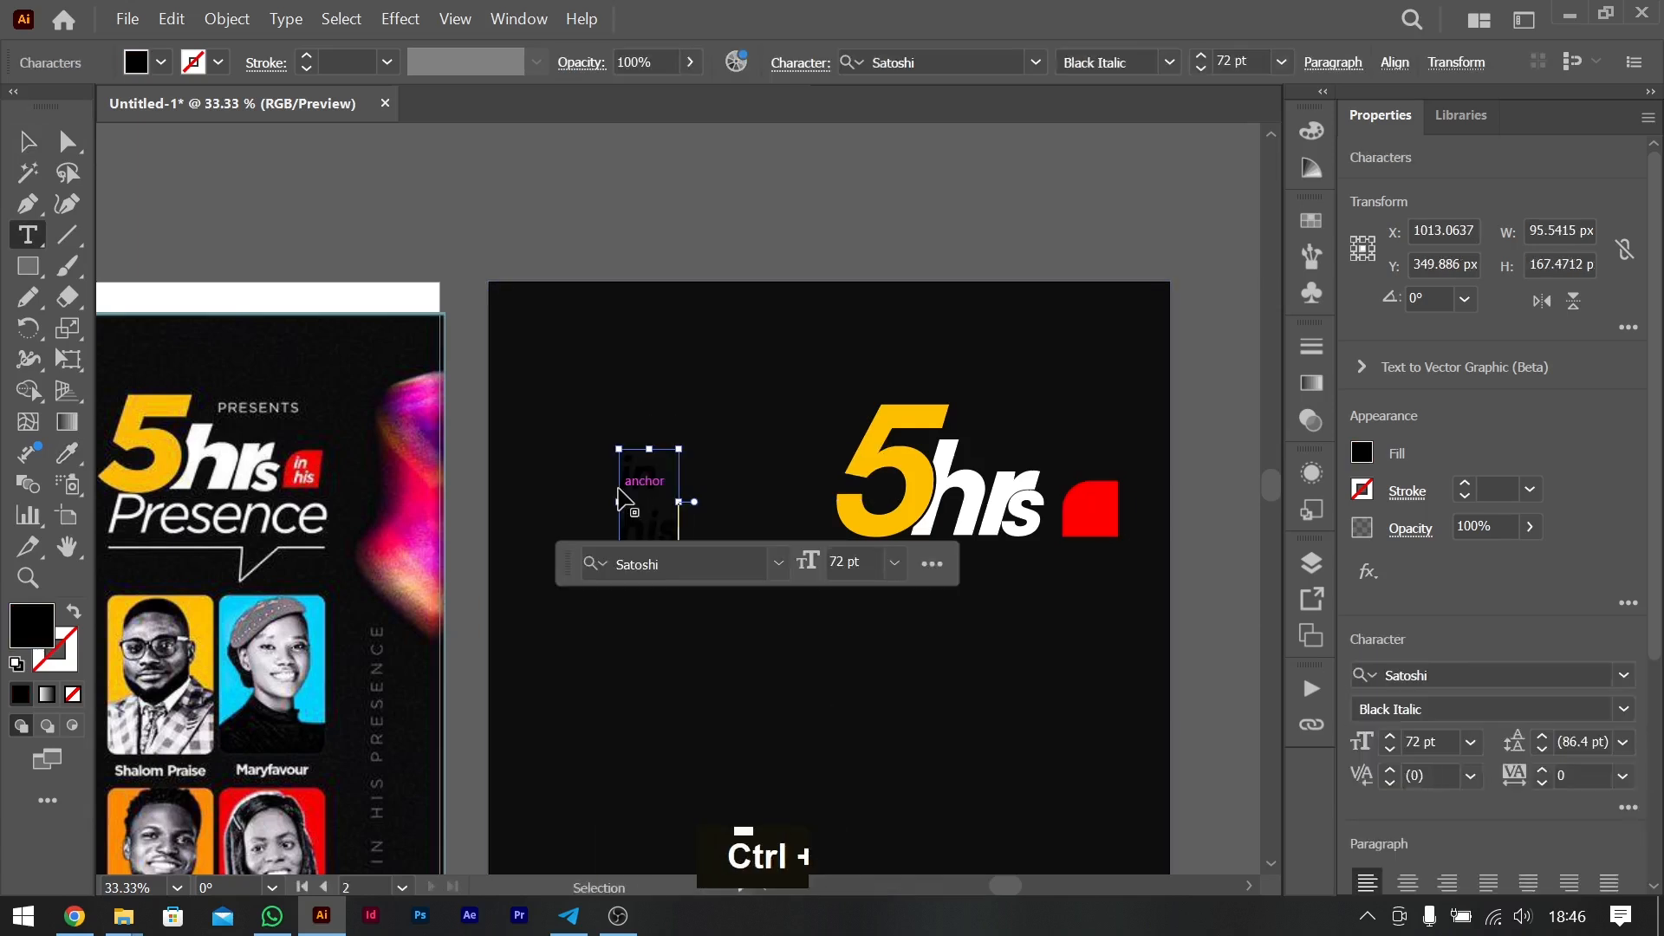
key("ctrl+a")
left_click(1363, 452)
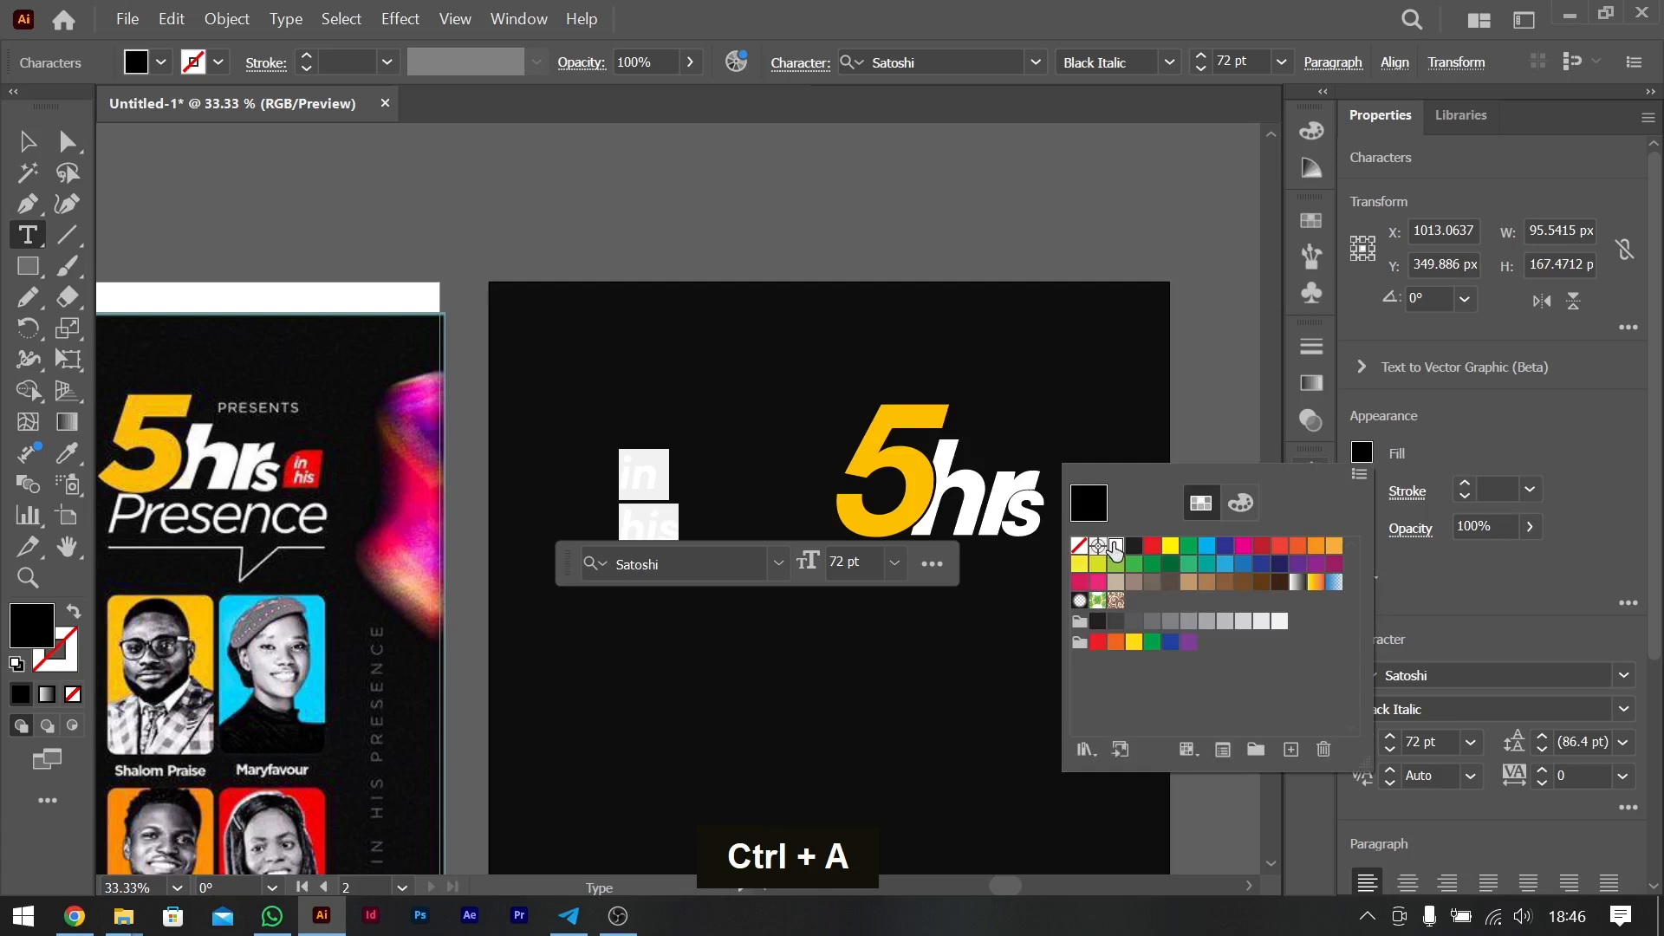
left_click(1124, 548)
left_click(18, 141)
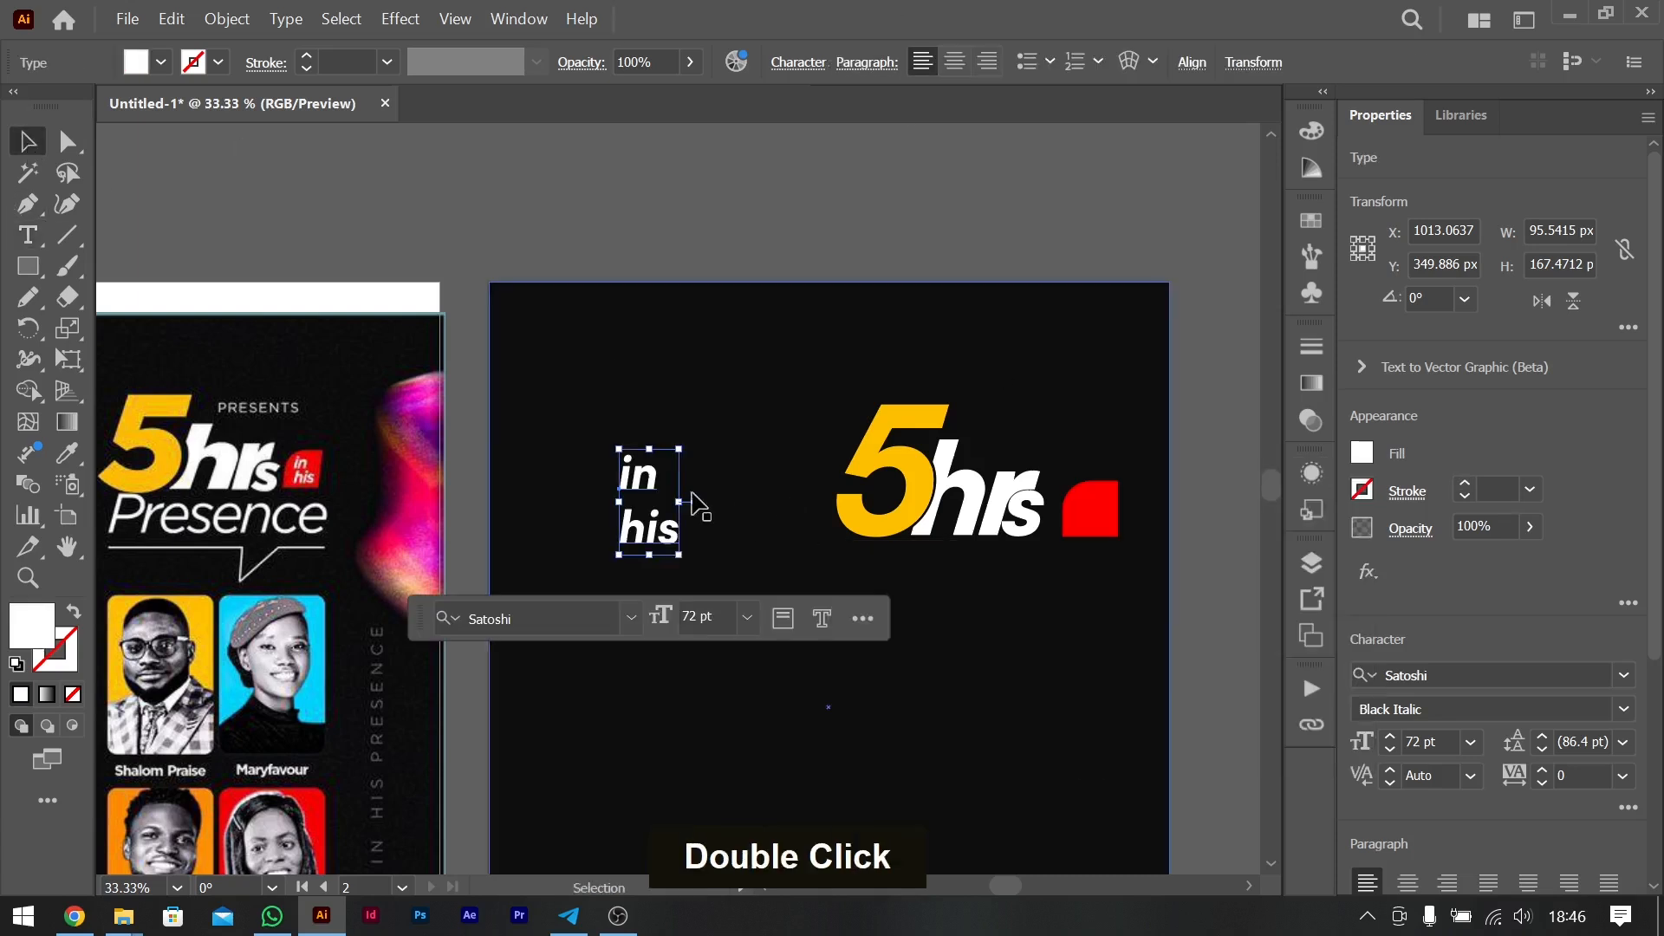
- Place the "in his" text on the red badge, shrink it to about 28.4 pt and tighten its leading to about 28.08 pt
left_click(651, 487, "shift")
left_click_drag(651, 487, 1094, 508)
key("alt+Up")
key("alt+Up")
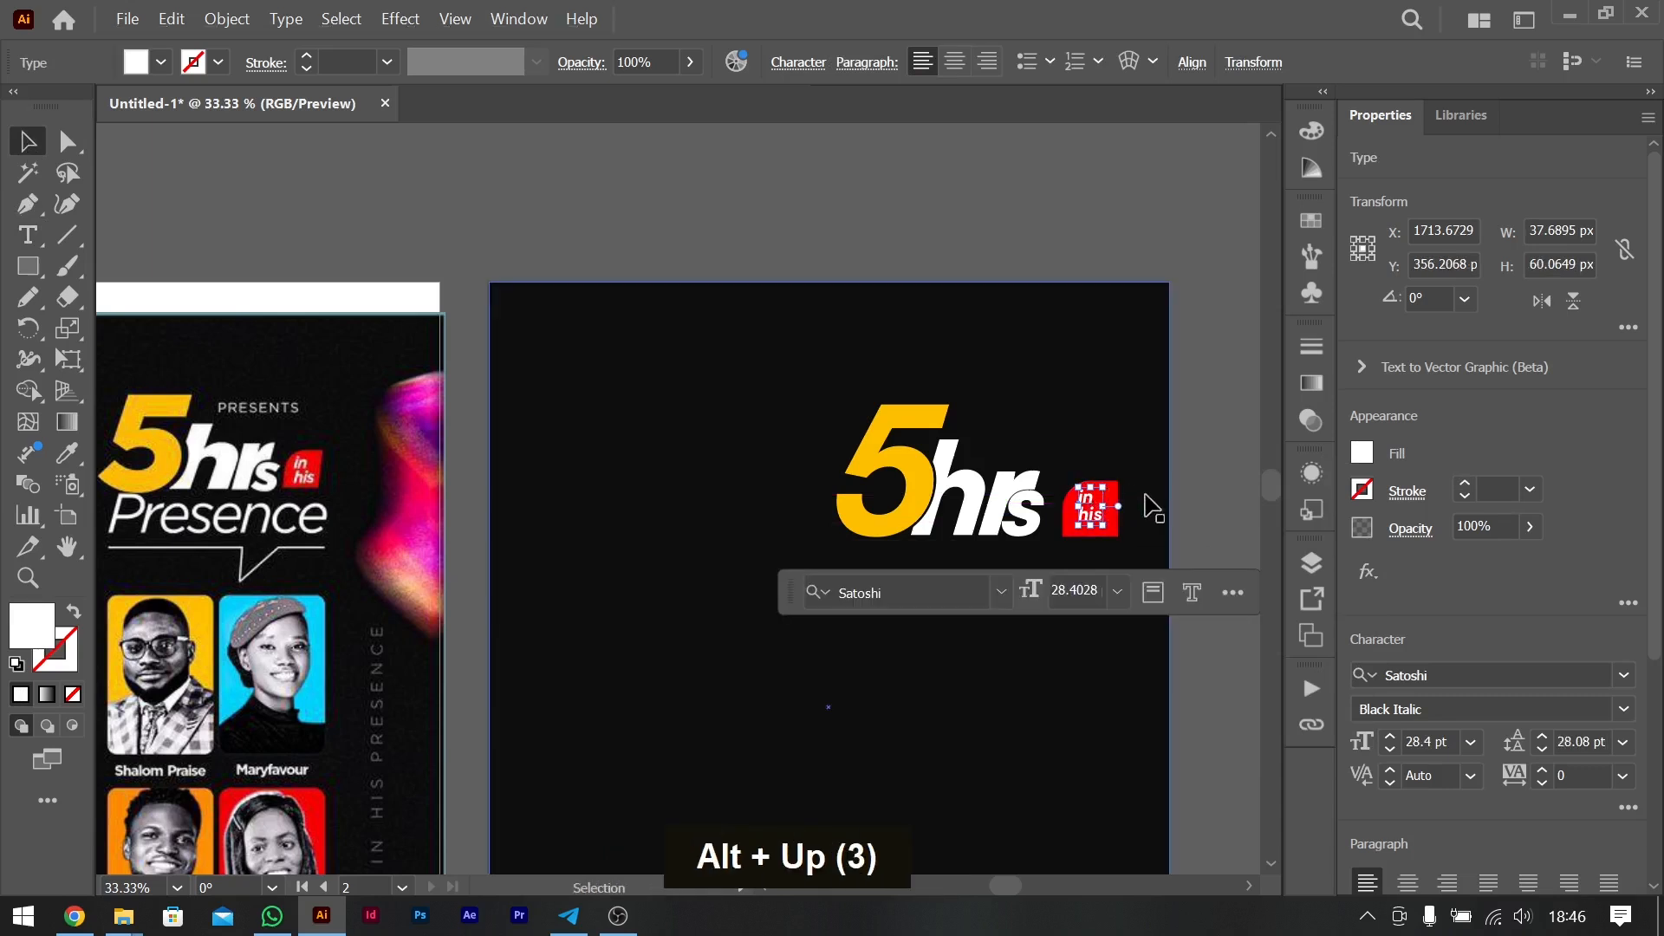
- Nudge the "in his" text about 4 px down and 2 px left within the red badge
key("Down")
key("Down")
key("Down")
key("Left")
key("Left")
key("Left")
key("Down")
key("Right")
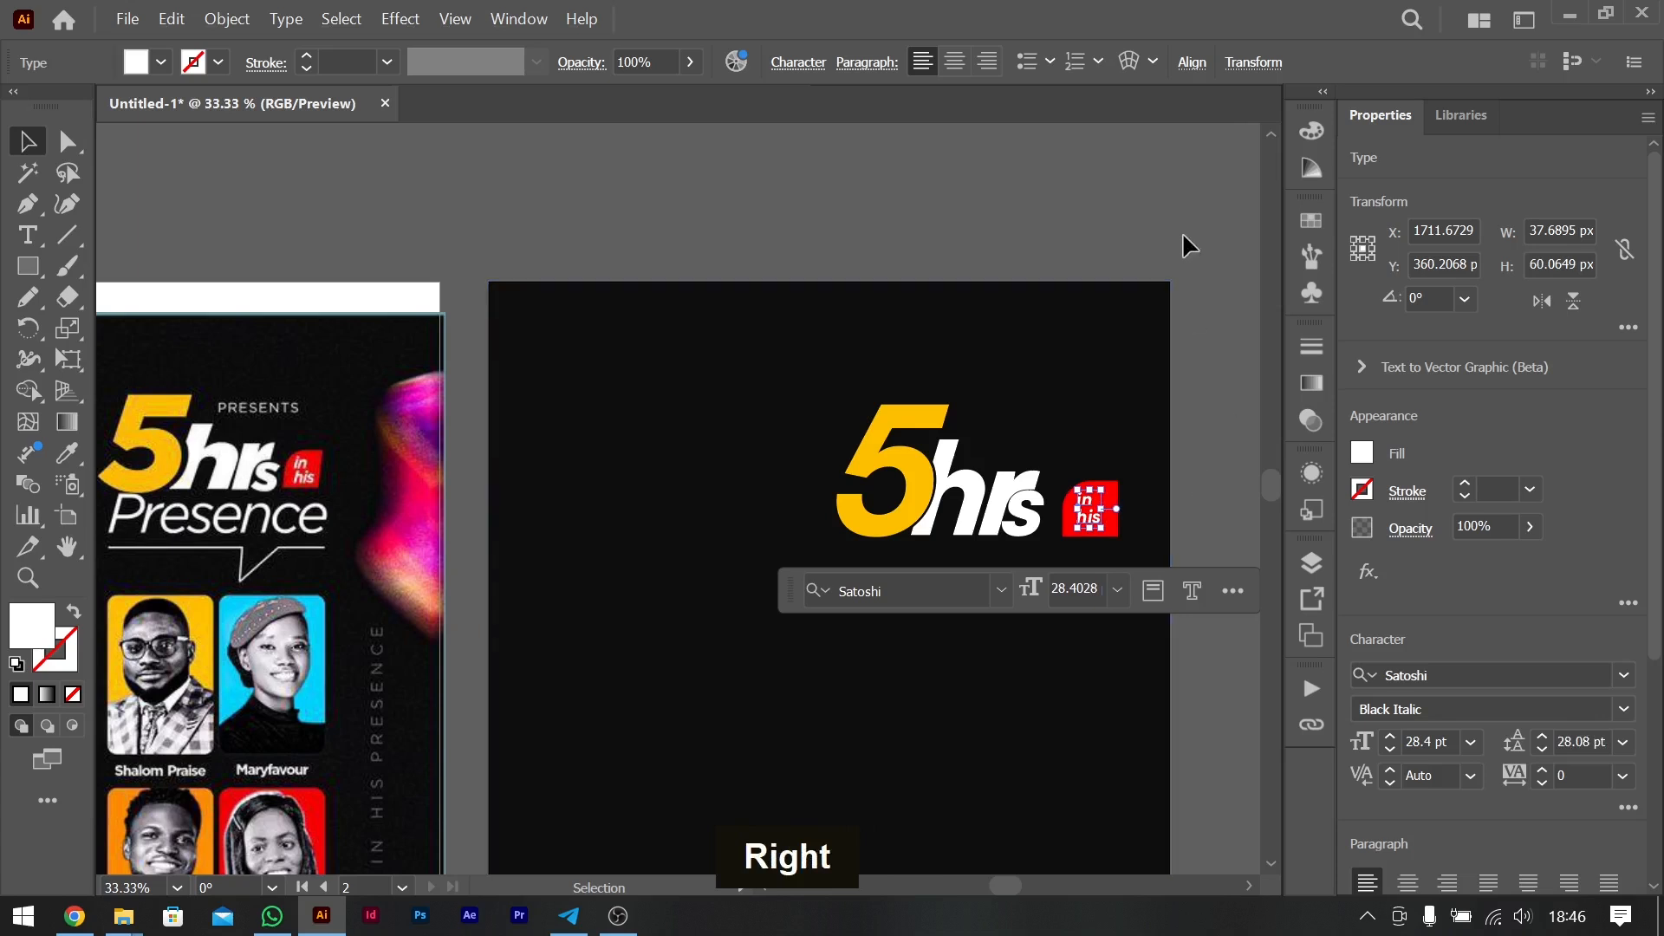
- Centre the "in his" text and the red badge on each other vertically and horizontally
key("ctrl+equal")
key("ctrl+equal")
key("ctrl+equal")
key("ctrl+equal")
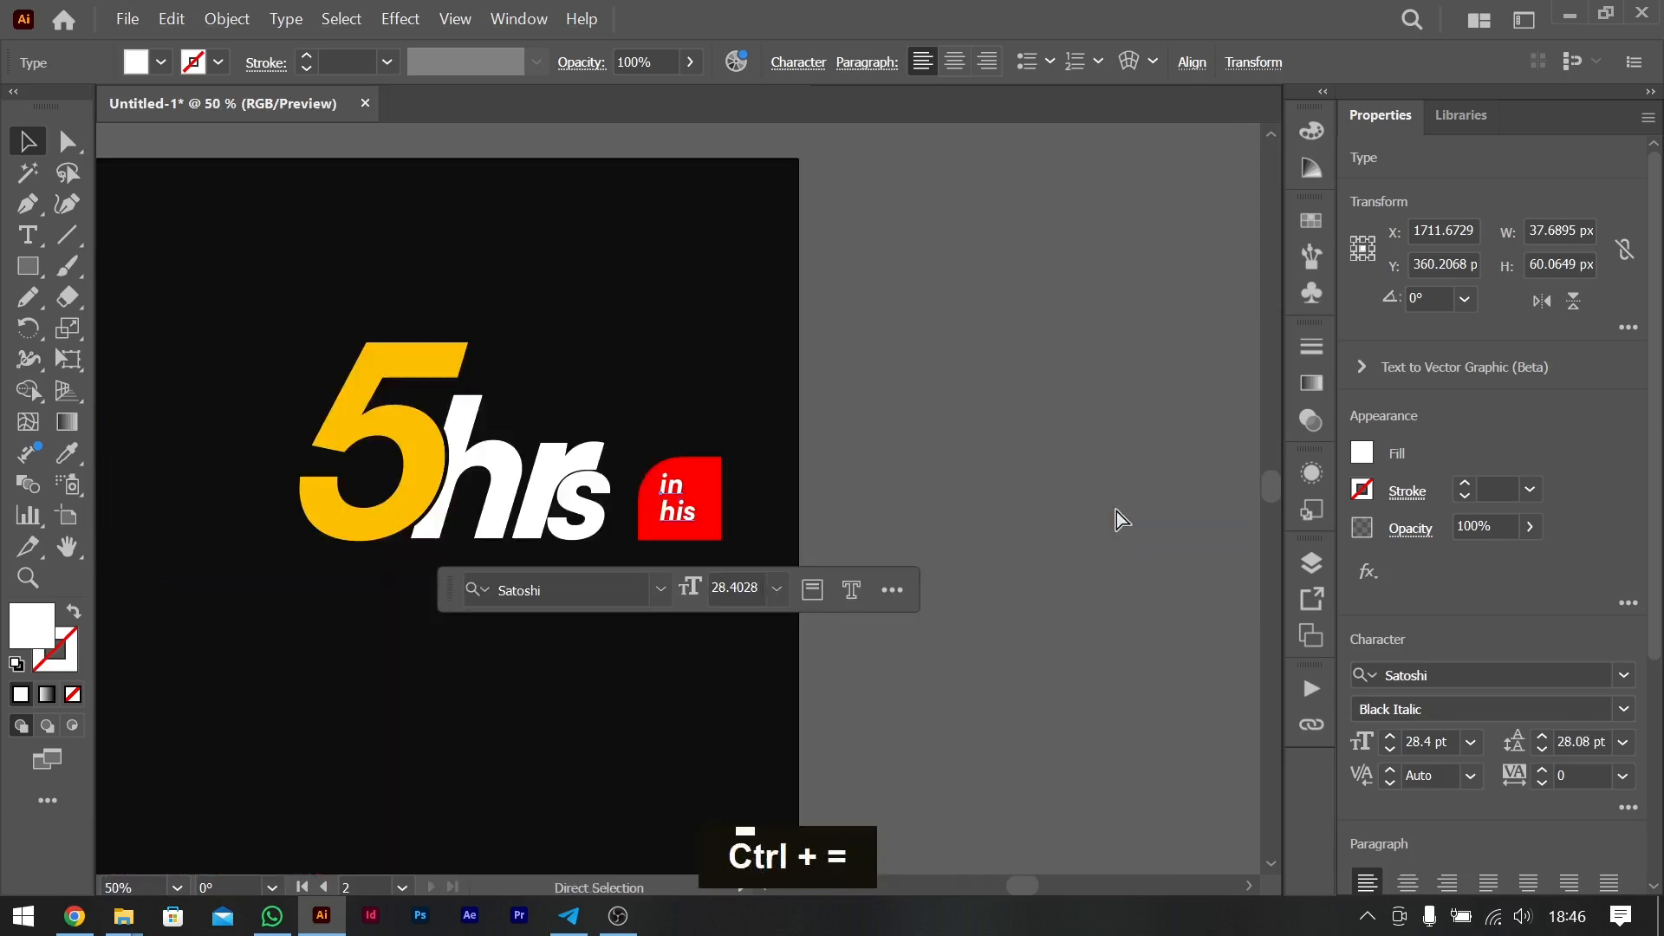
left_click(769, 460, "shift")
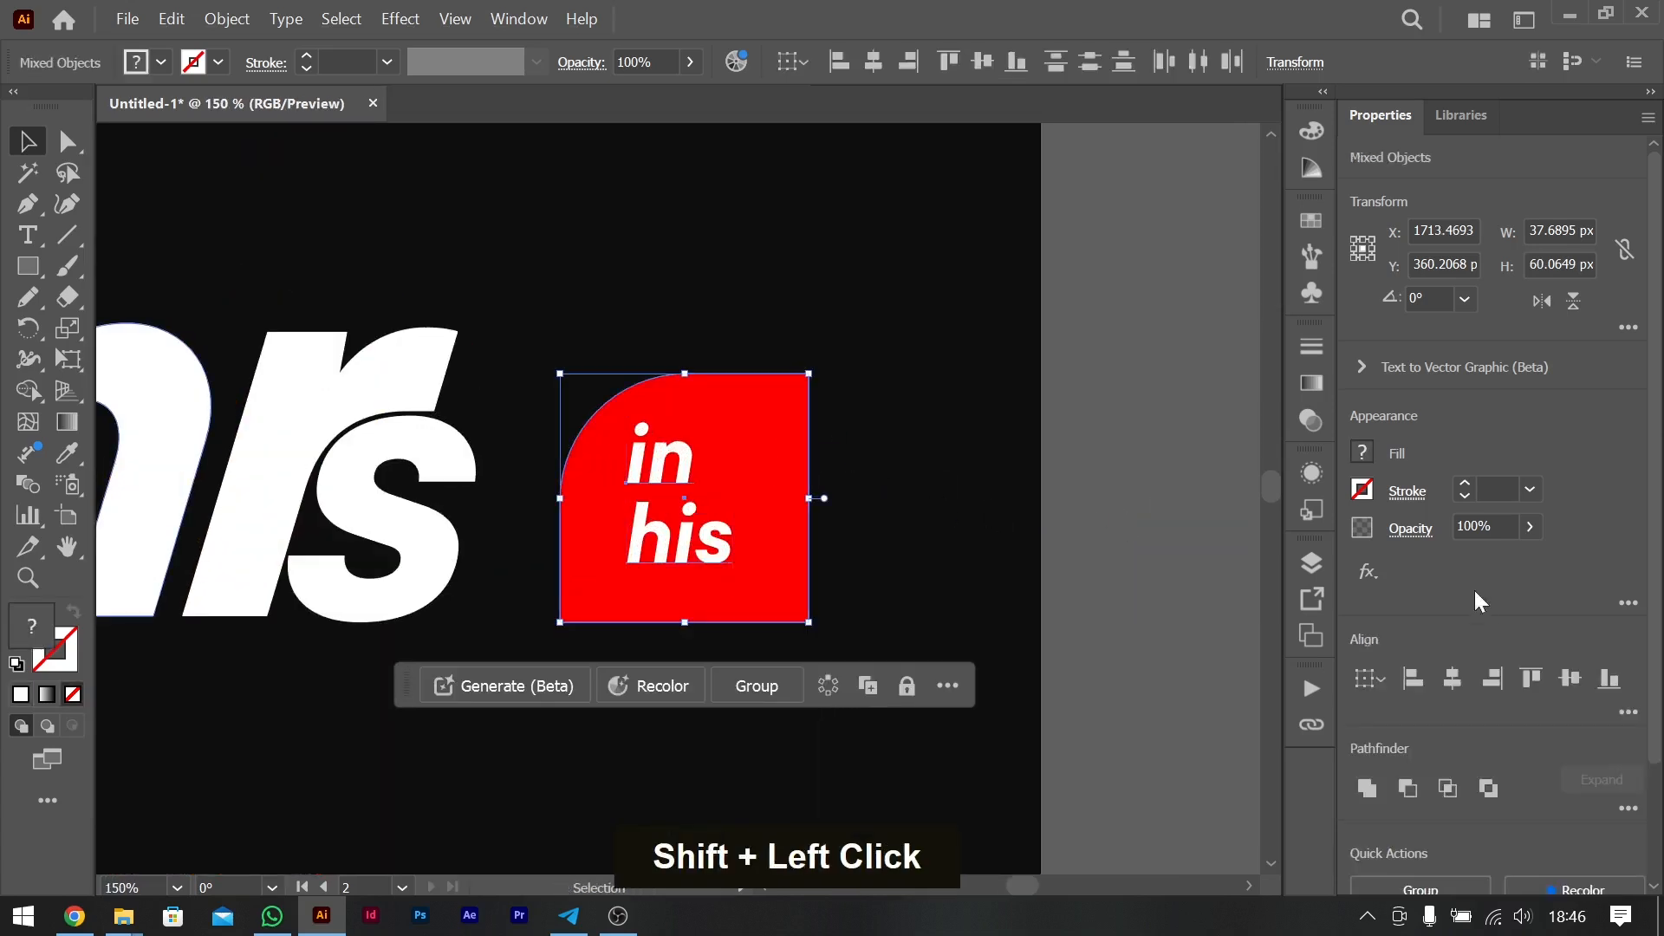
left_click(1565, 677)
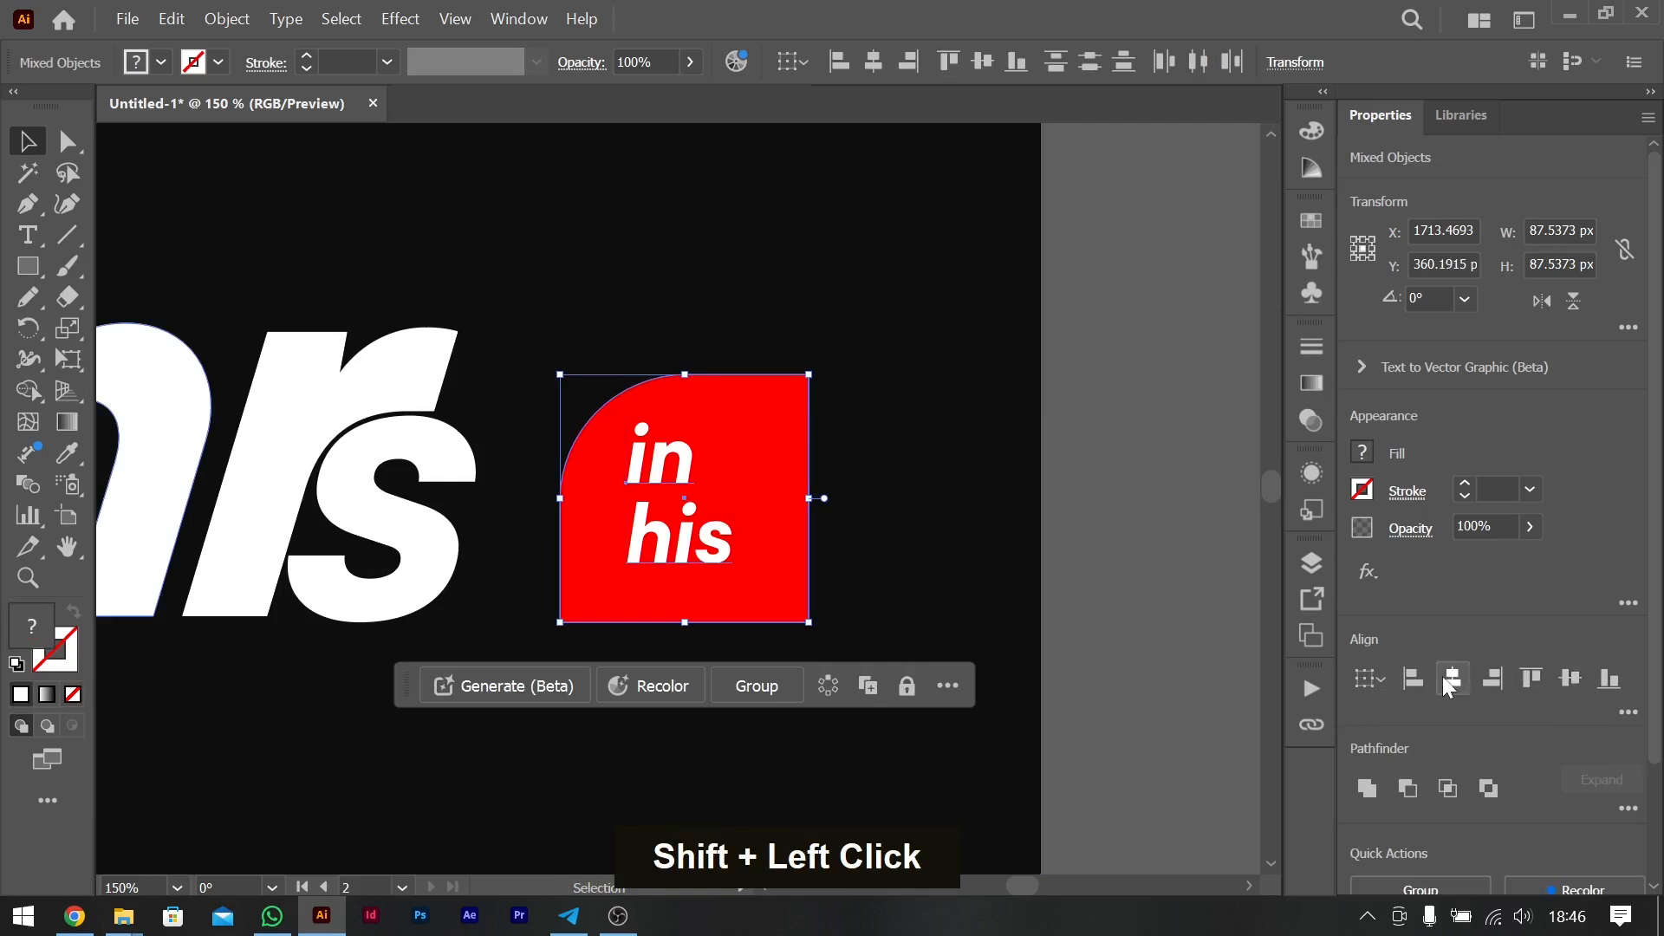
left_click(1453, 678)
- Move the badge and its text left to about X 1698.6 px, closer to the "s", and deselect them
key("Left")
key("Left")
key("Left")
key("Left")
key("Left")
key("Left")
key("Left")
key("Left")
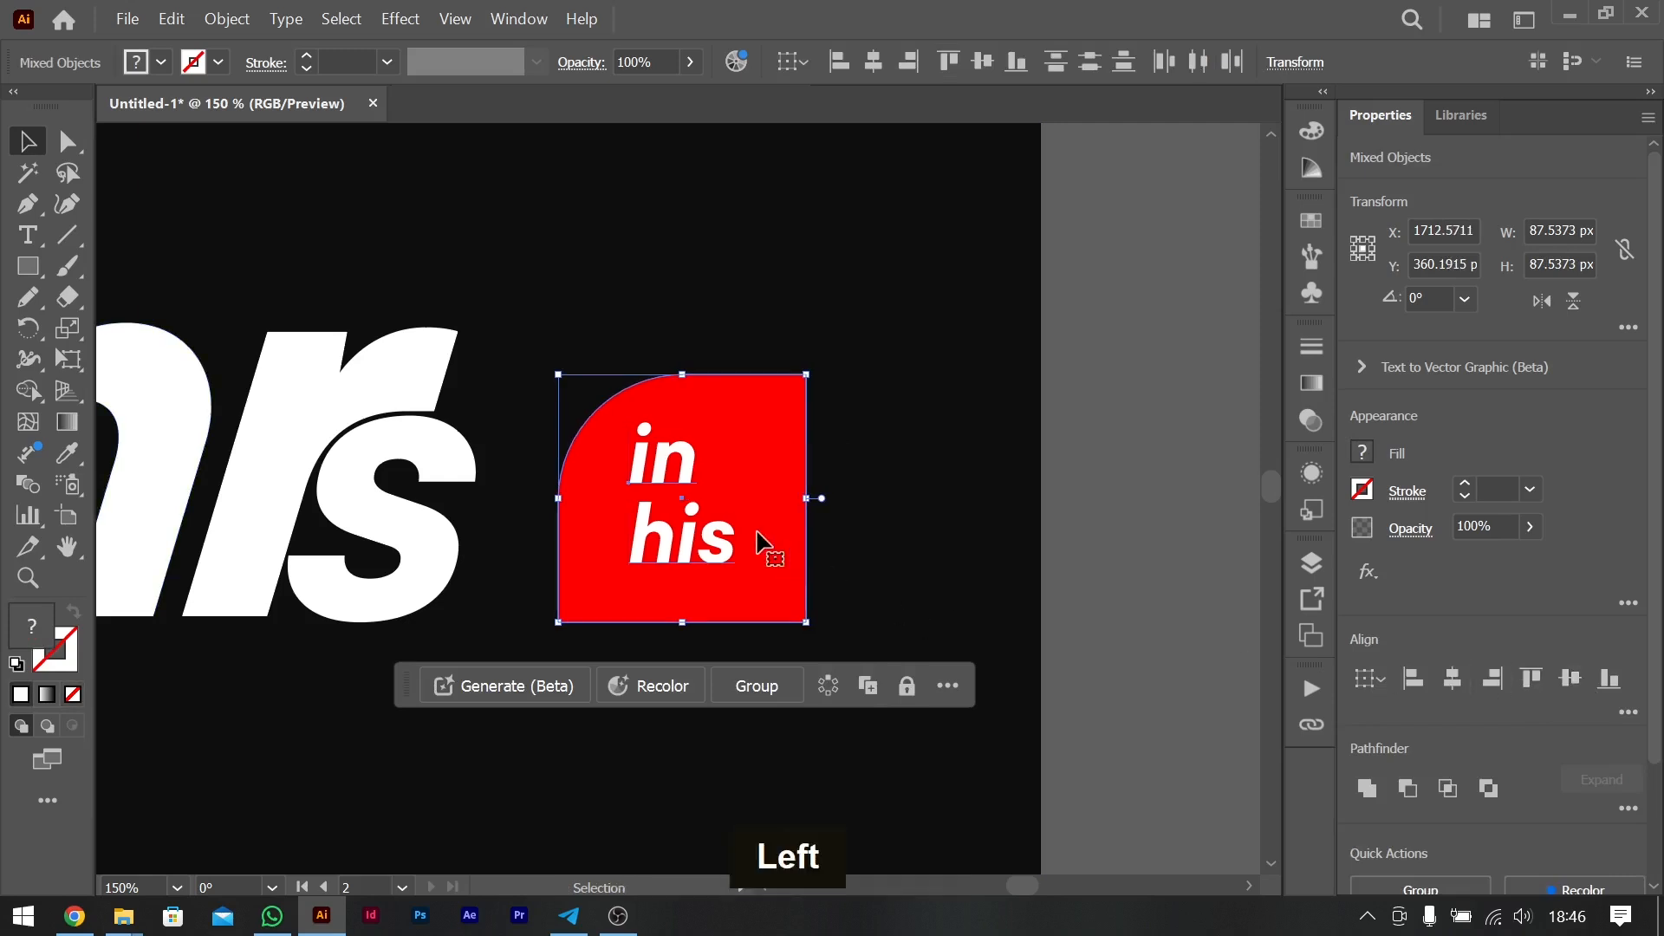
key("Left")
key("Left")
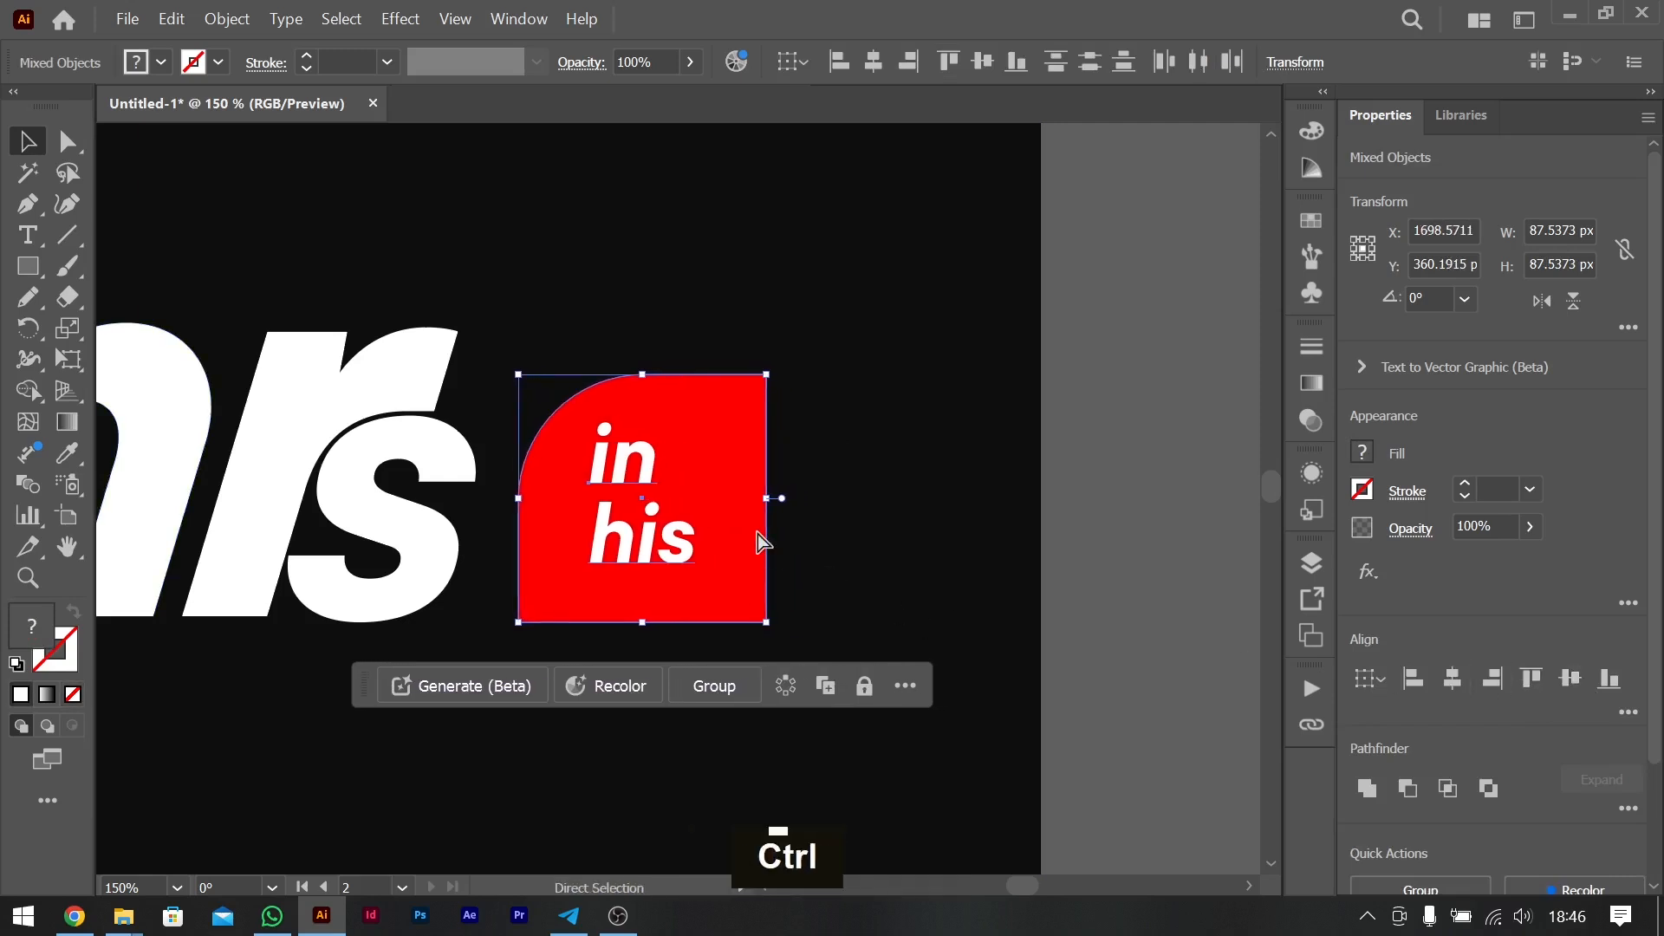
key("ctrl+0")
left_click(993, 492)
- Scale down the "5hrs" title and badge together, excluding the background, and reposition them in the artboard's upper right area
scroll(880, 364, "left", 6)
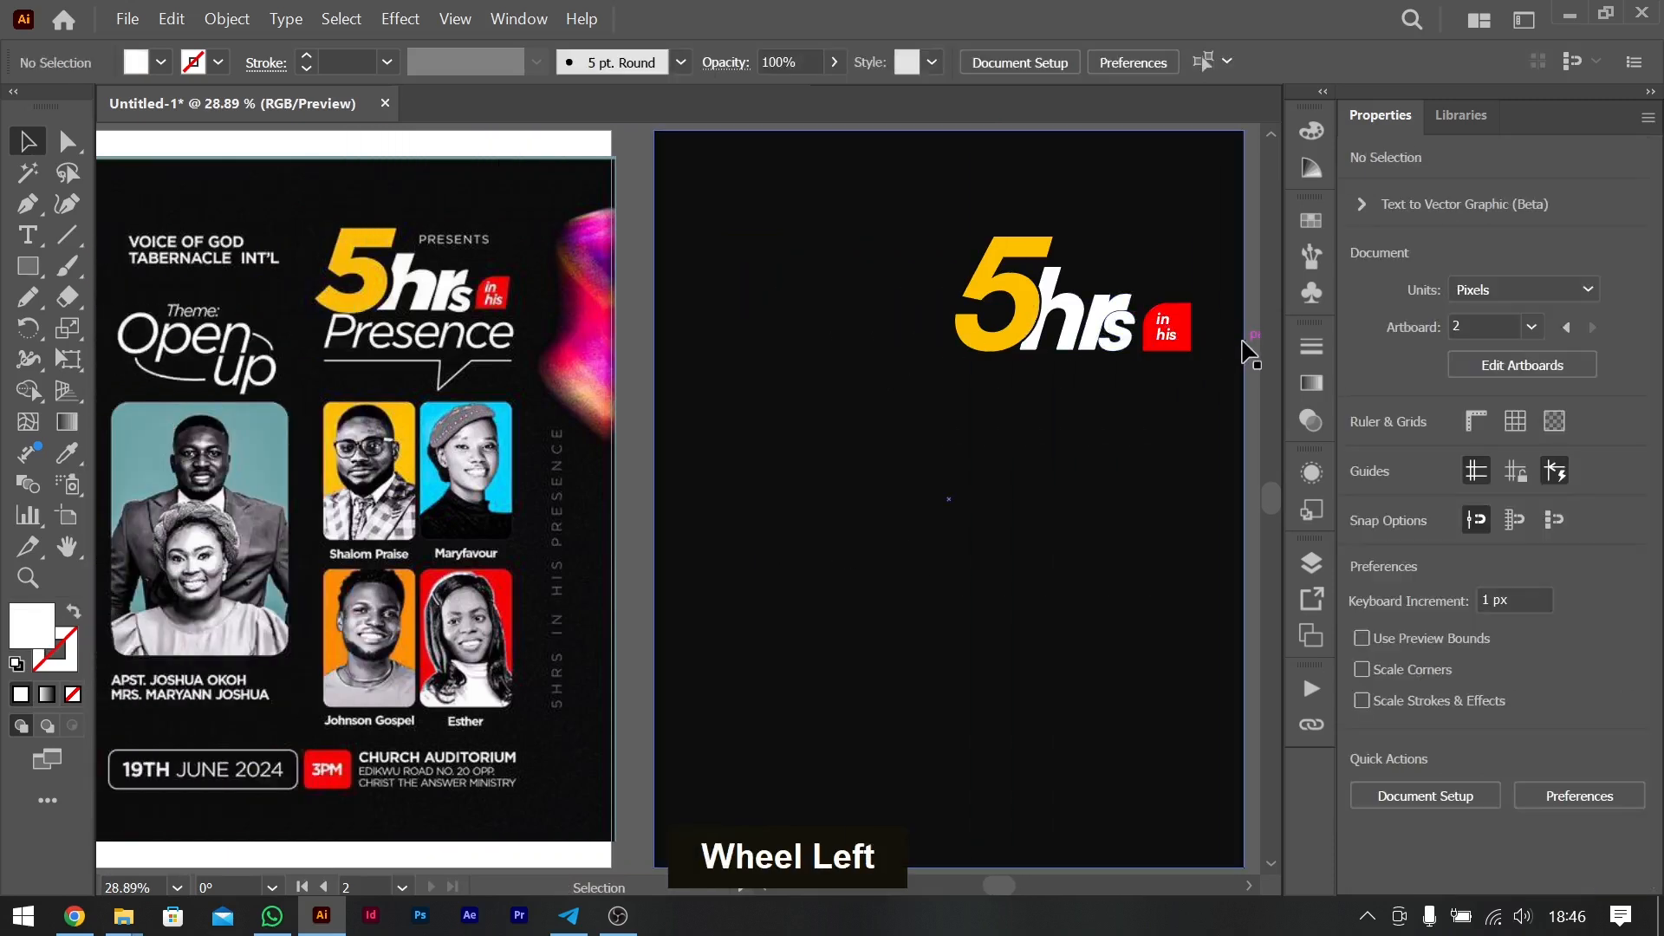
left_click_drag(1247, 352, 936, 234)
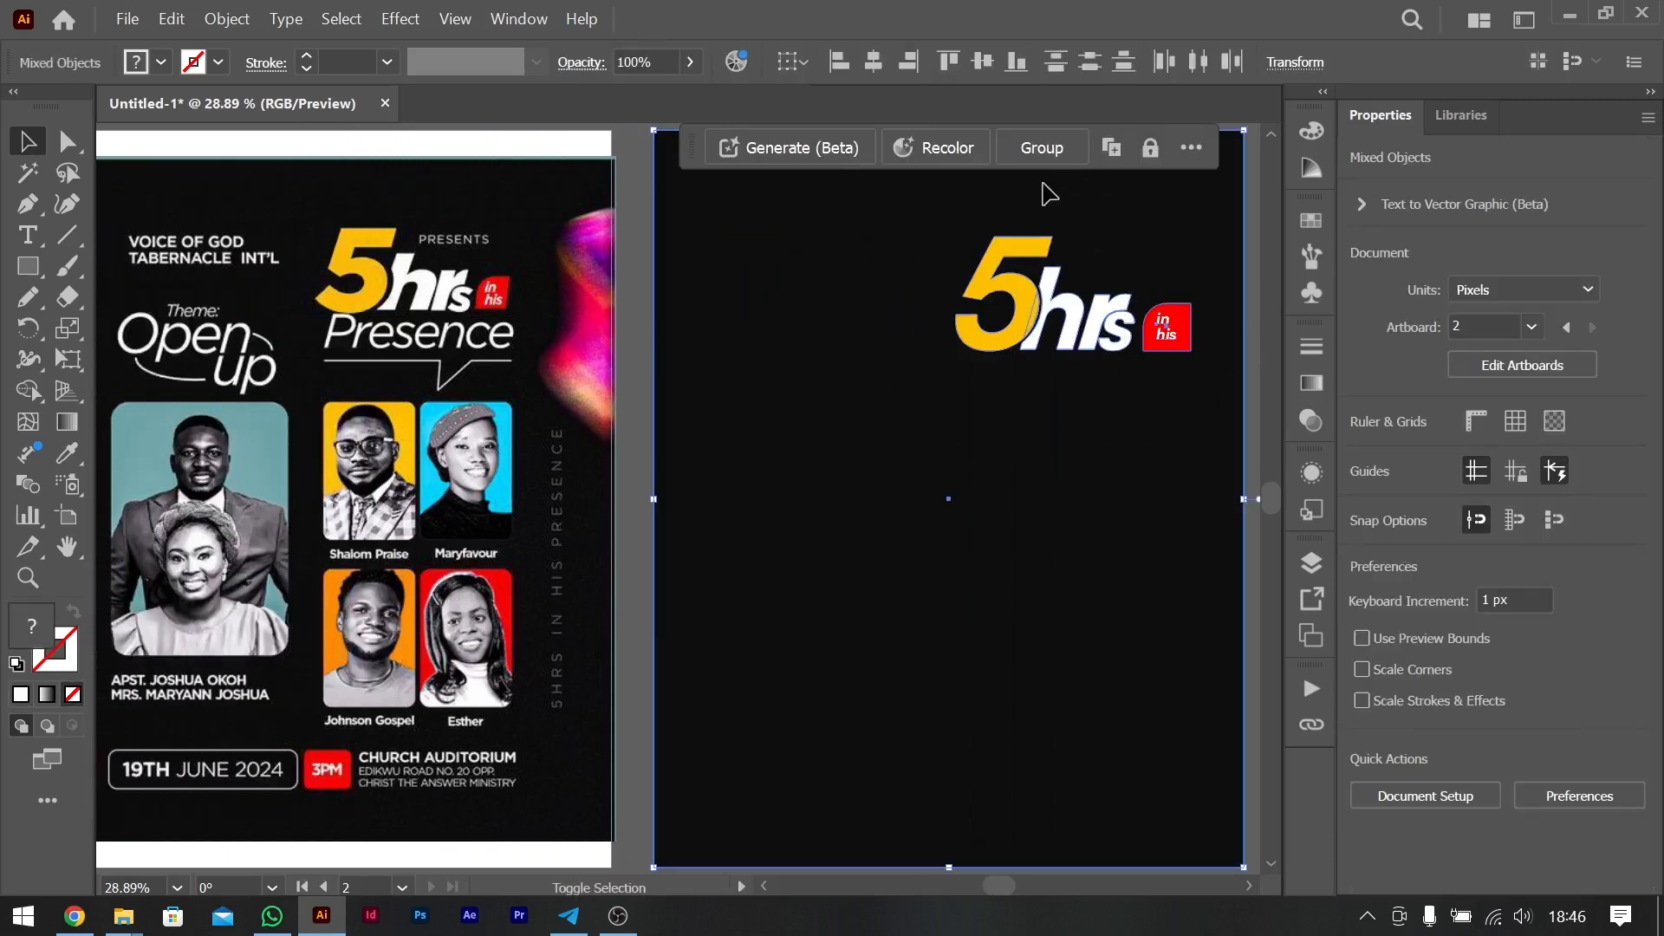
left_click(1022, 230, "shift")
left_click_drag(1194, 359, 1065, 315)
left_click(1261, 317)
- Add the text "Presence" directly below the "5hrs" title and colour it white
left_click(28, 237)
left_click(954, 355)
type("Presence")
key("ctrl+a")
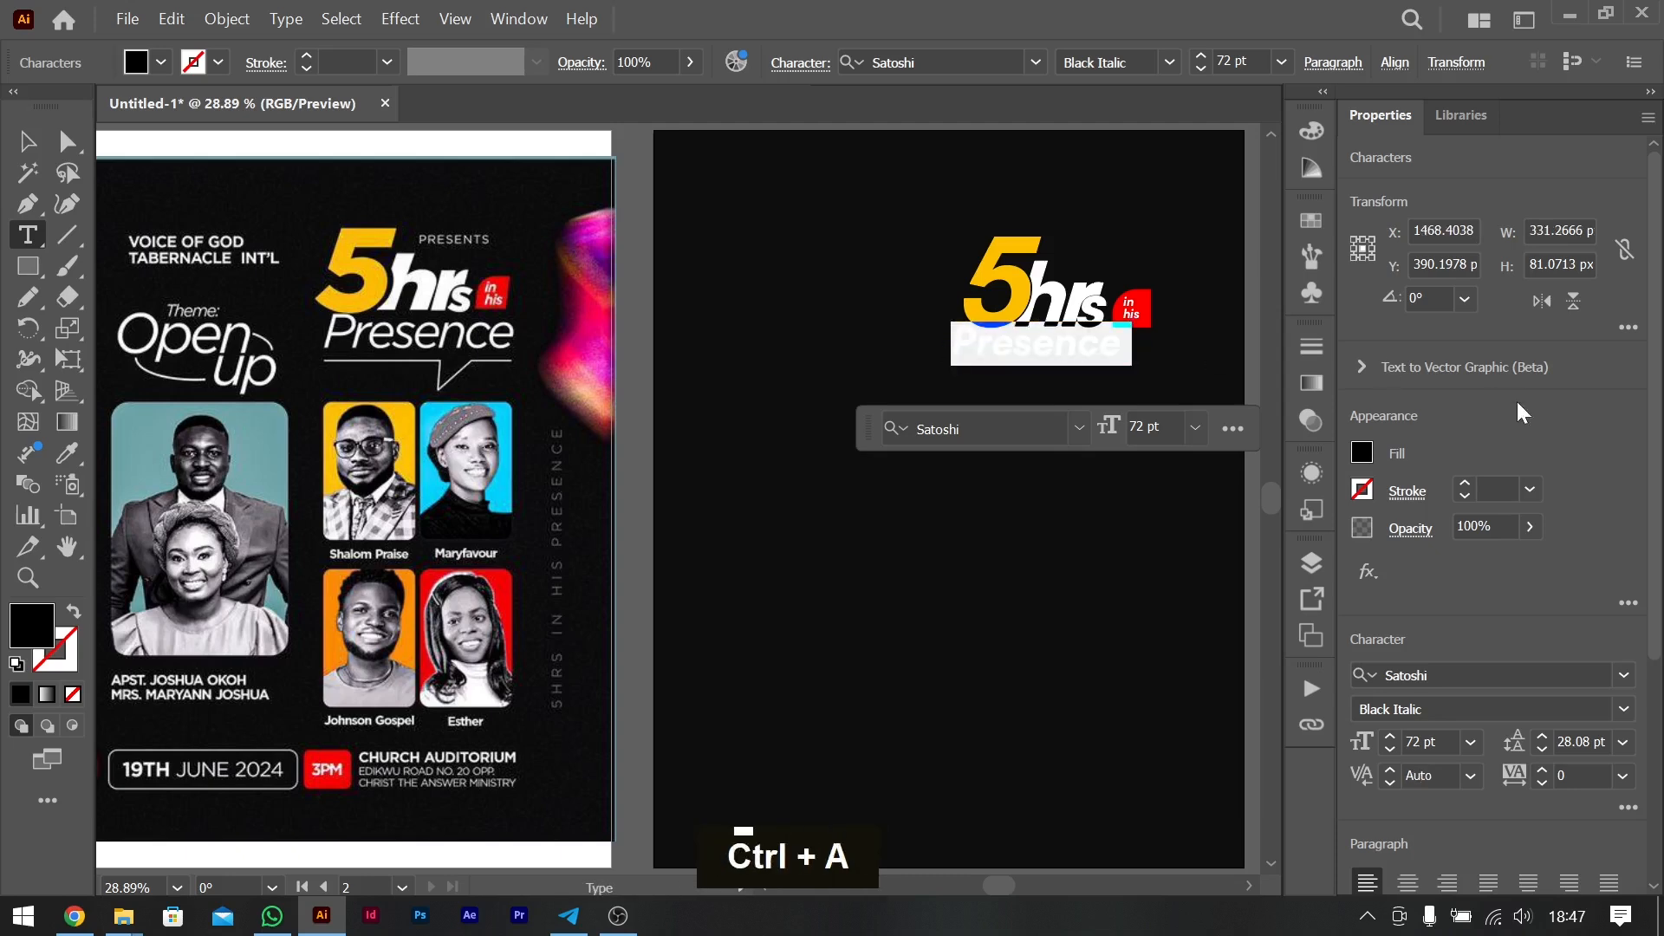
left_click(1371, 452)
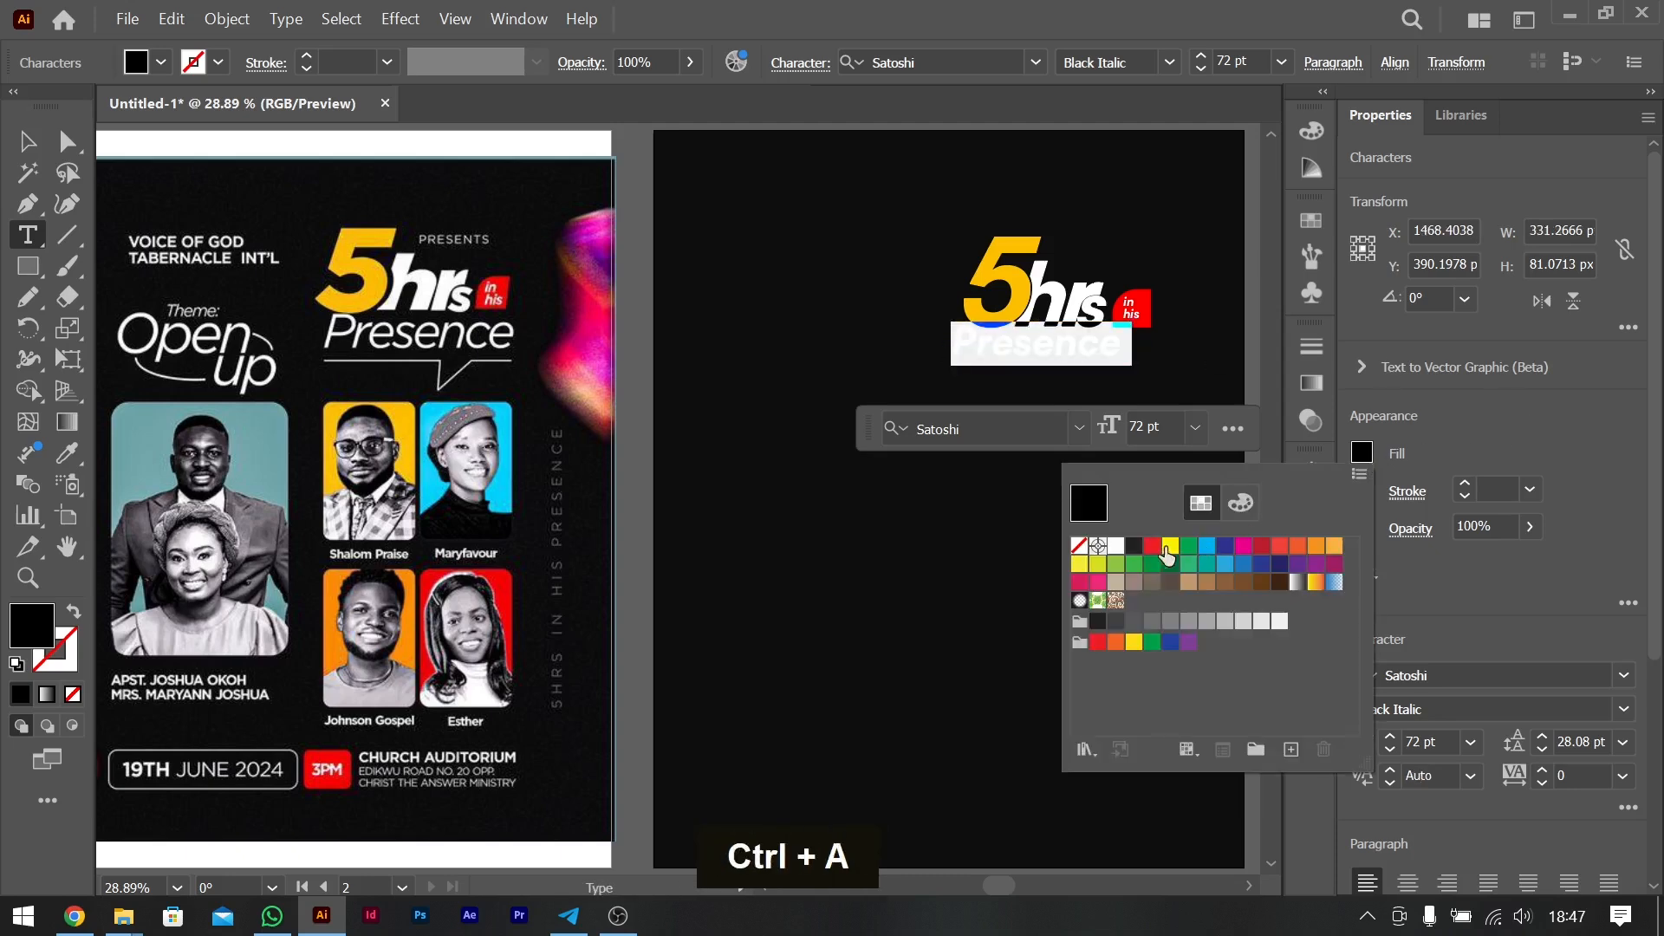
double_click(1119, 547)
left_click(1020, 347)
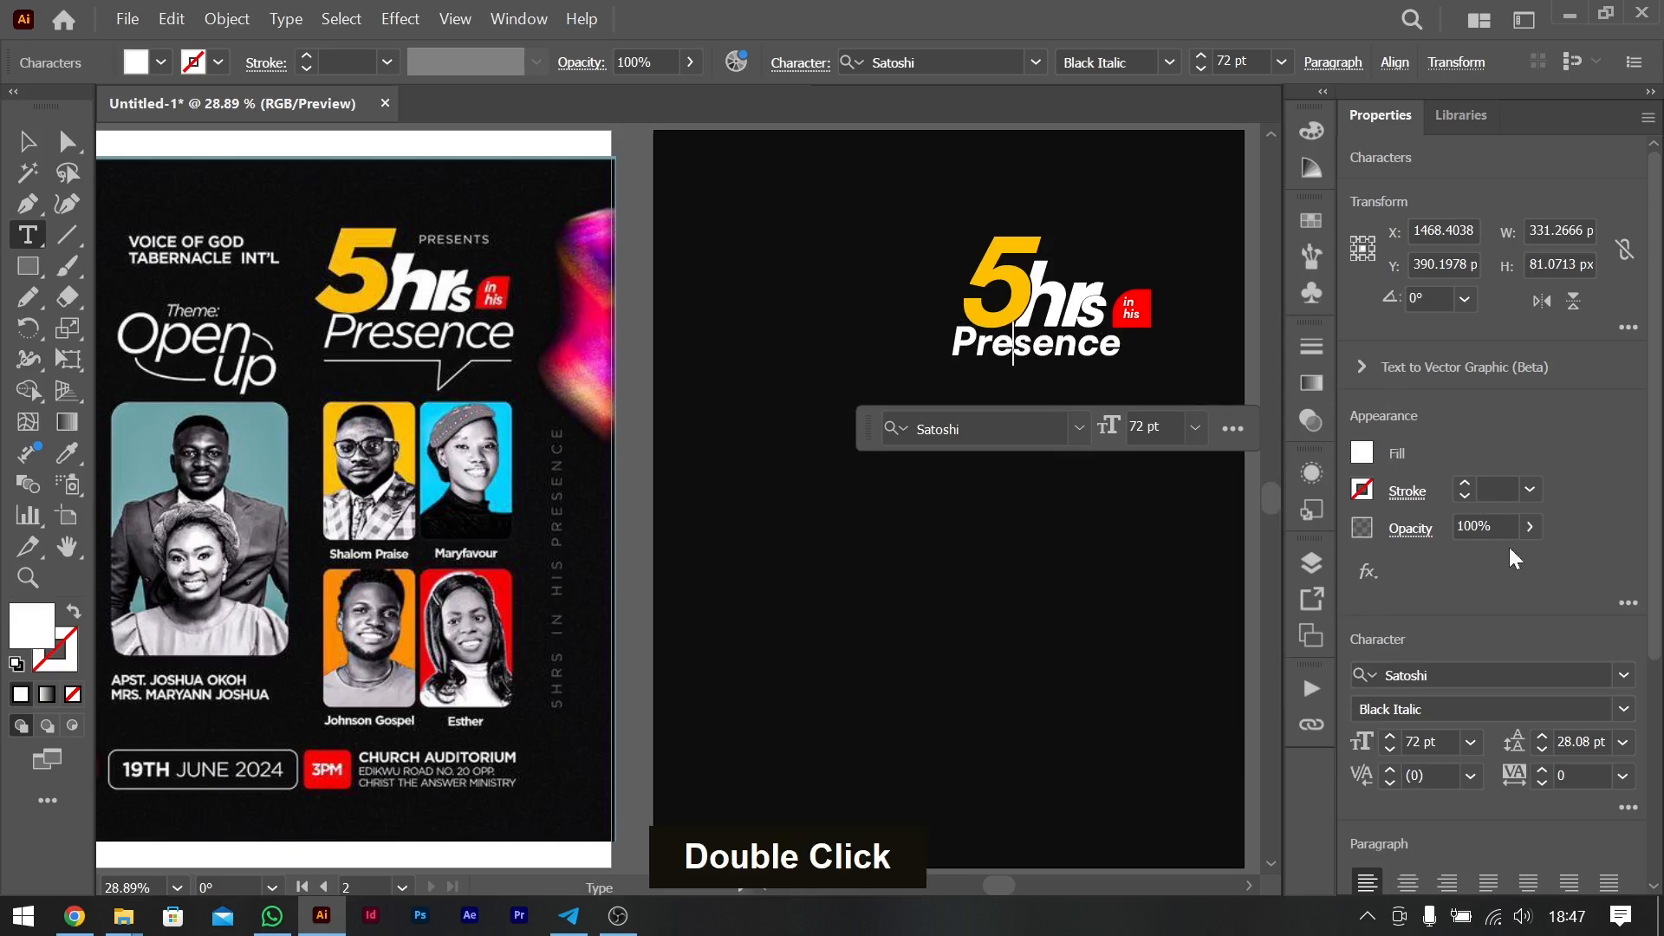
- Set the whole word "Presence" to the Satoshi Italic style
key("ctrl+shift+a")
key("ctrl+a")
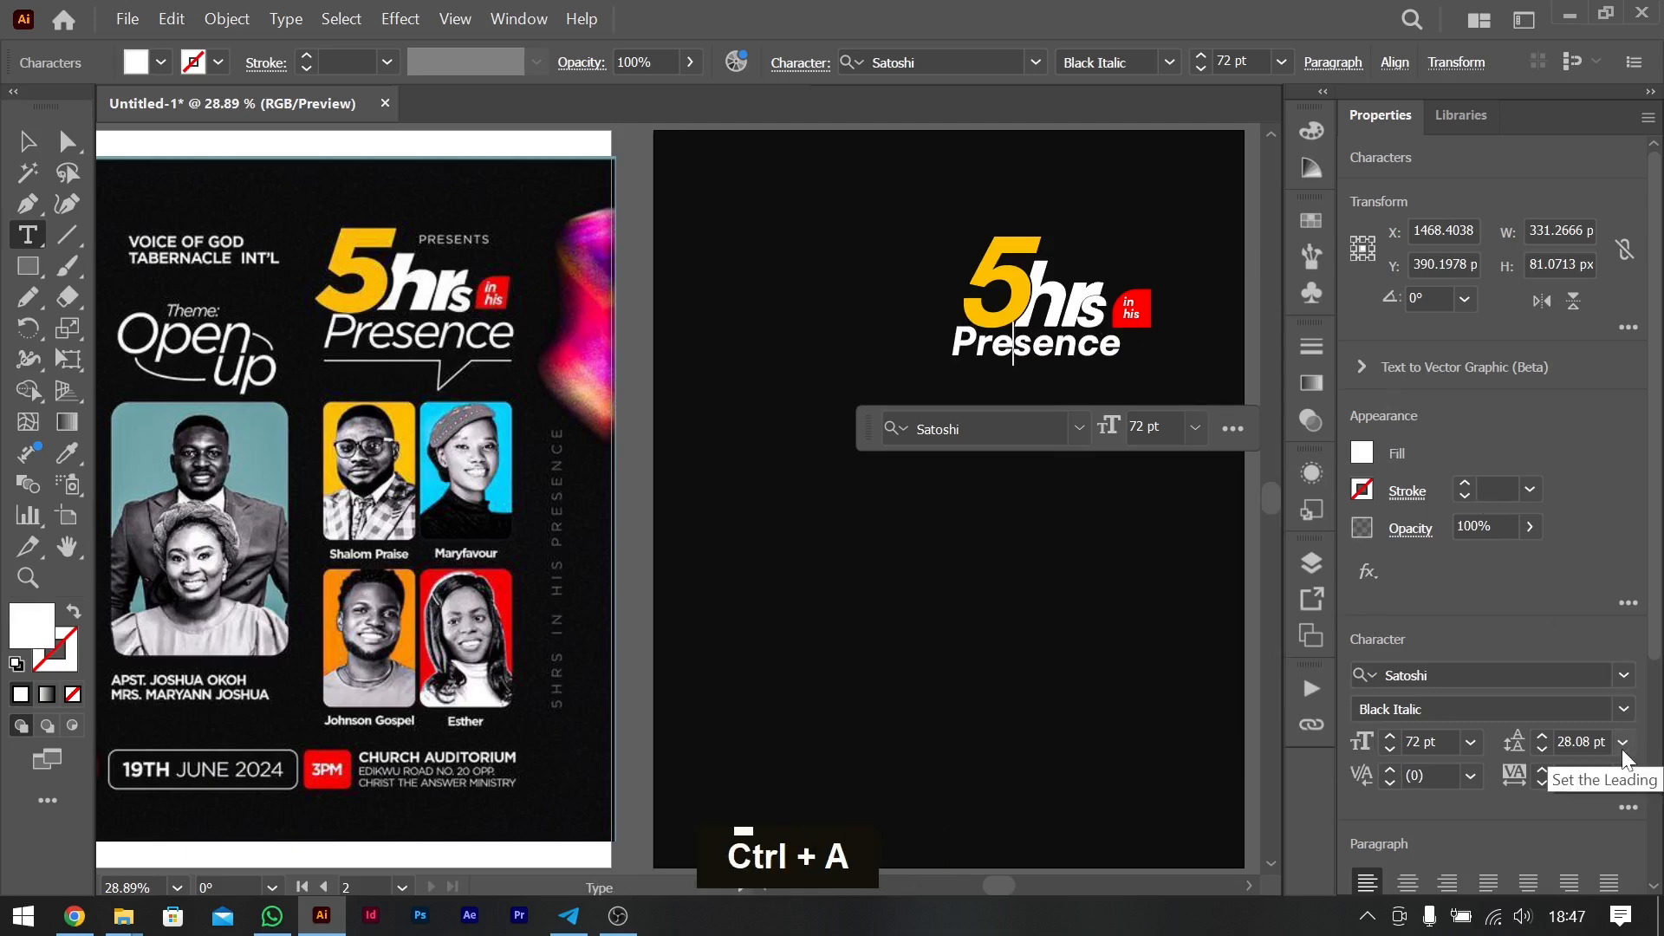
left_click(1623, 707)
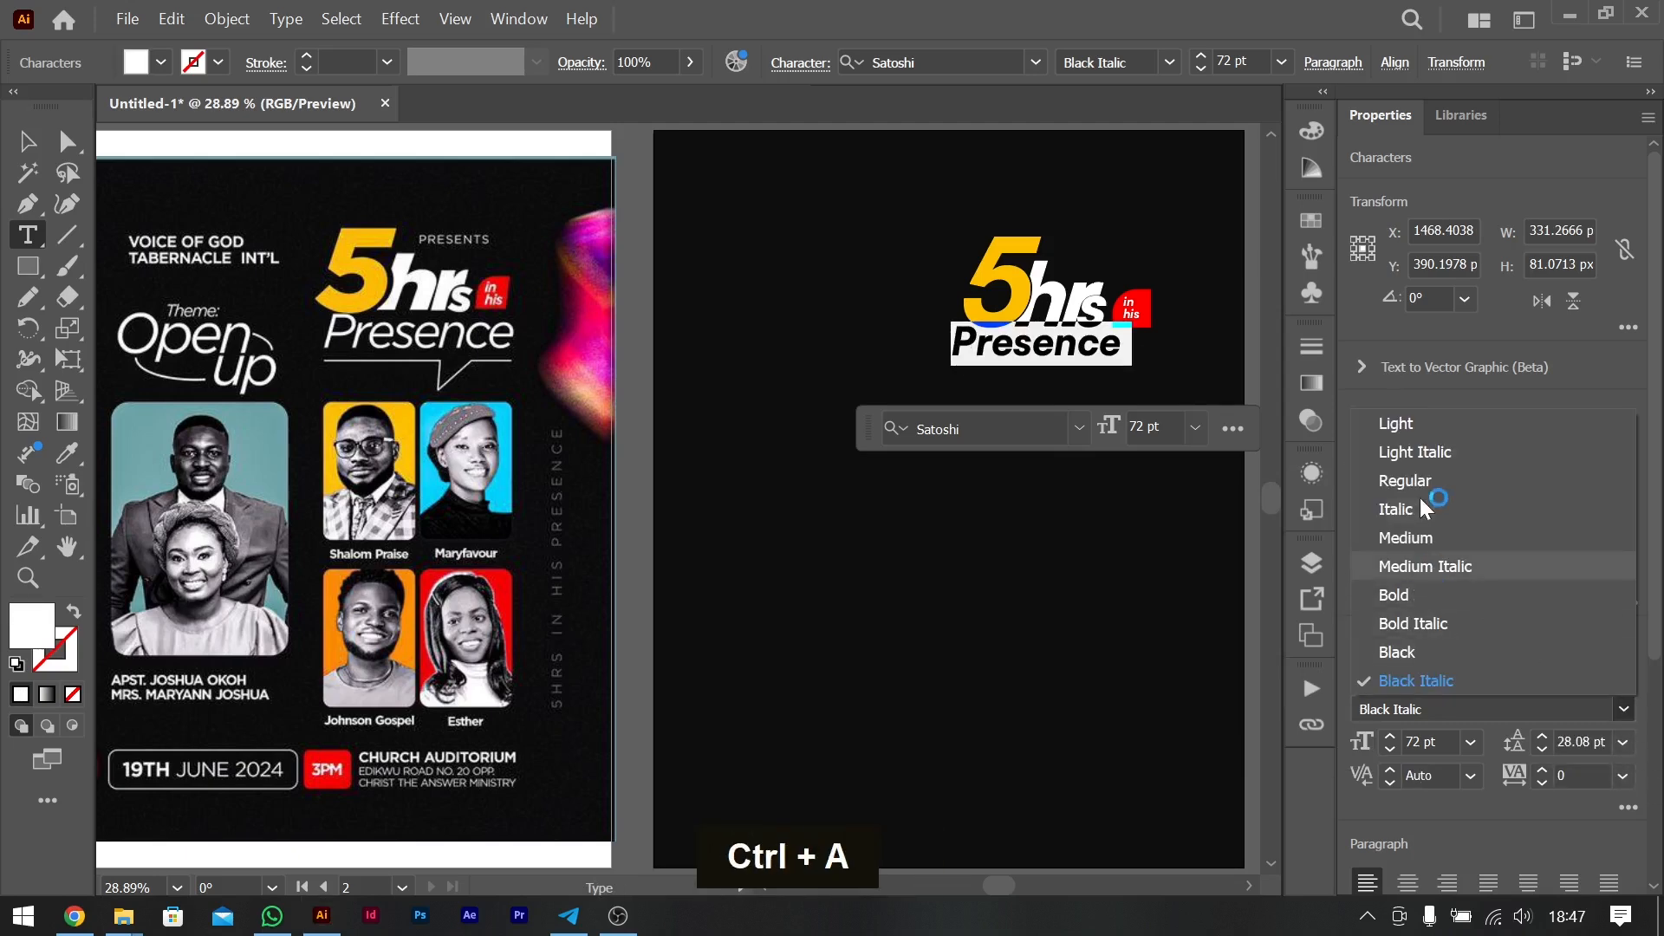
left_click(1421, 483)
left_click(1623, 709)
left_click(1428, 504)
- Move "Presence" slightly down and right under the title and enlarge it to 82 pt
left_click(27, 143)
left_click_drag(1025, 349, 1062, 371)
key("ctrl+shift+period")
key("ctrl+shift+period")
key("ctrl+shift+period")
key("ctrl+shift+period")
key("ctrl+shift+period")
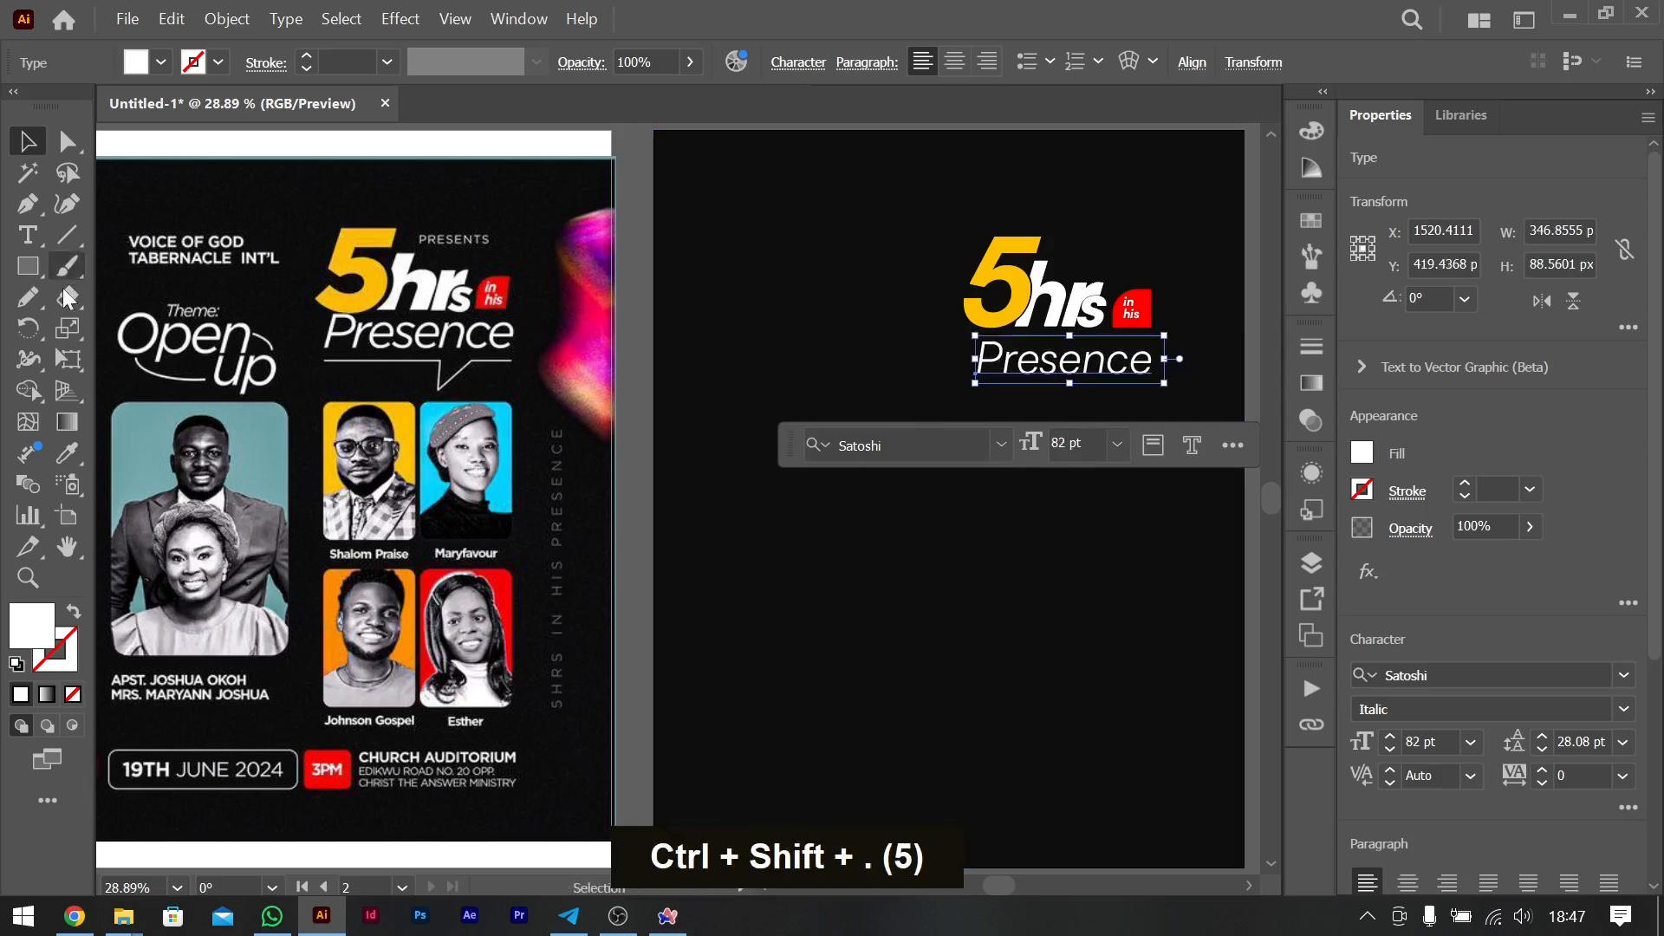
- Skew "Presence" very slightly to the right with Free Transform and align its left edge with the "5" at about X 1501 px
left_click(75, 366)
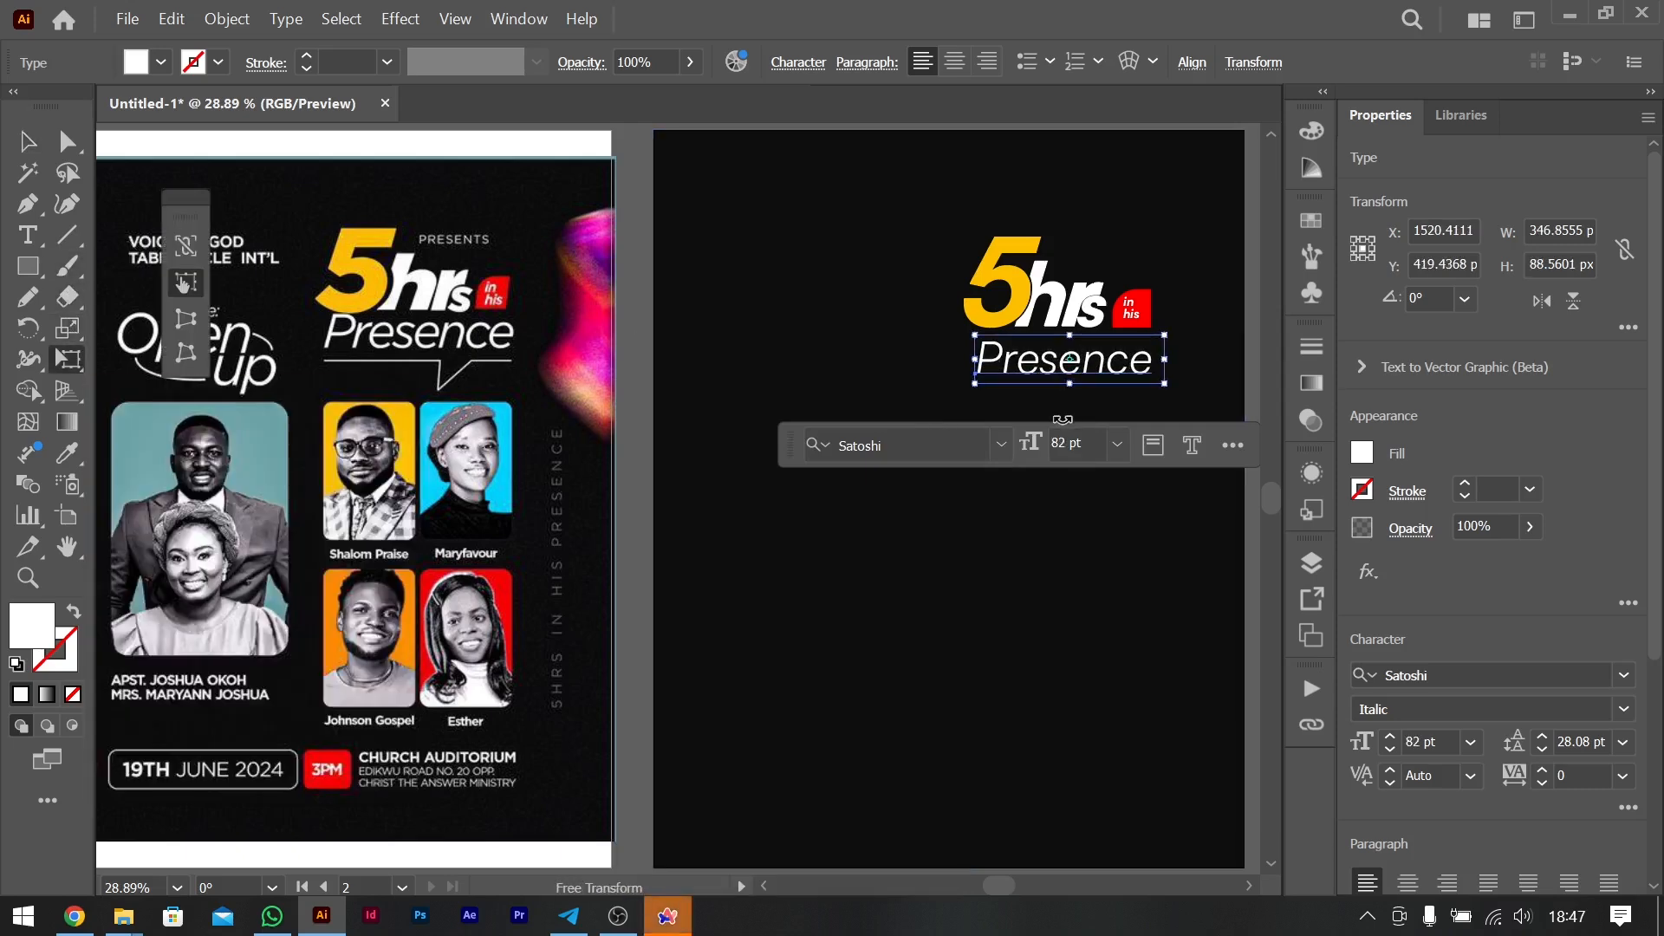
left_click_drag(1071, 336, 1072, 337)
left_click(52, 135)
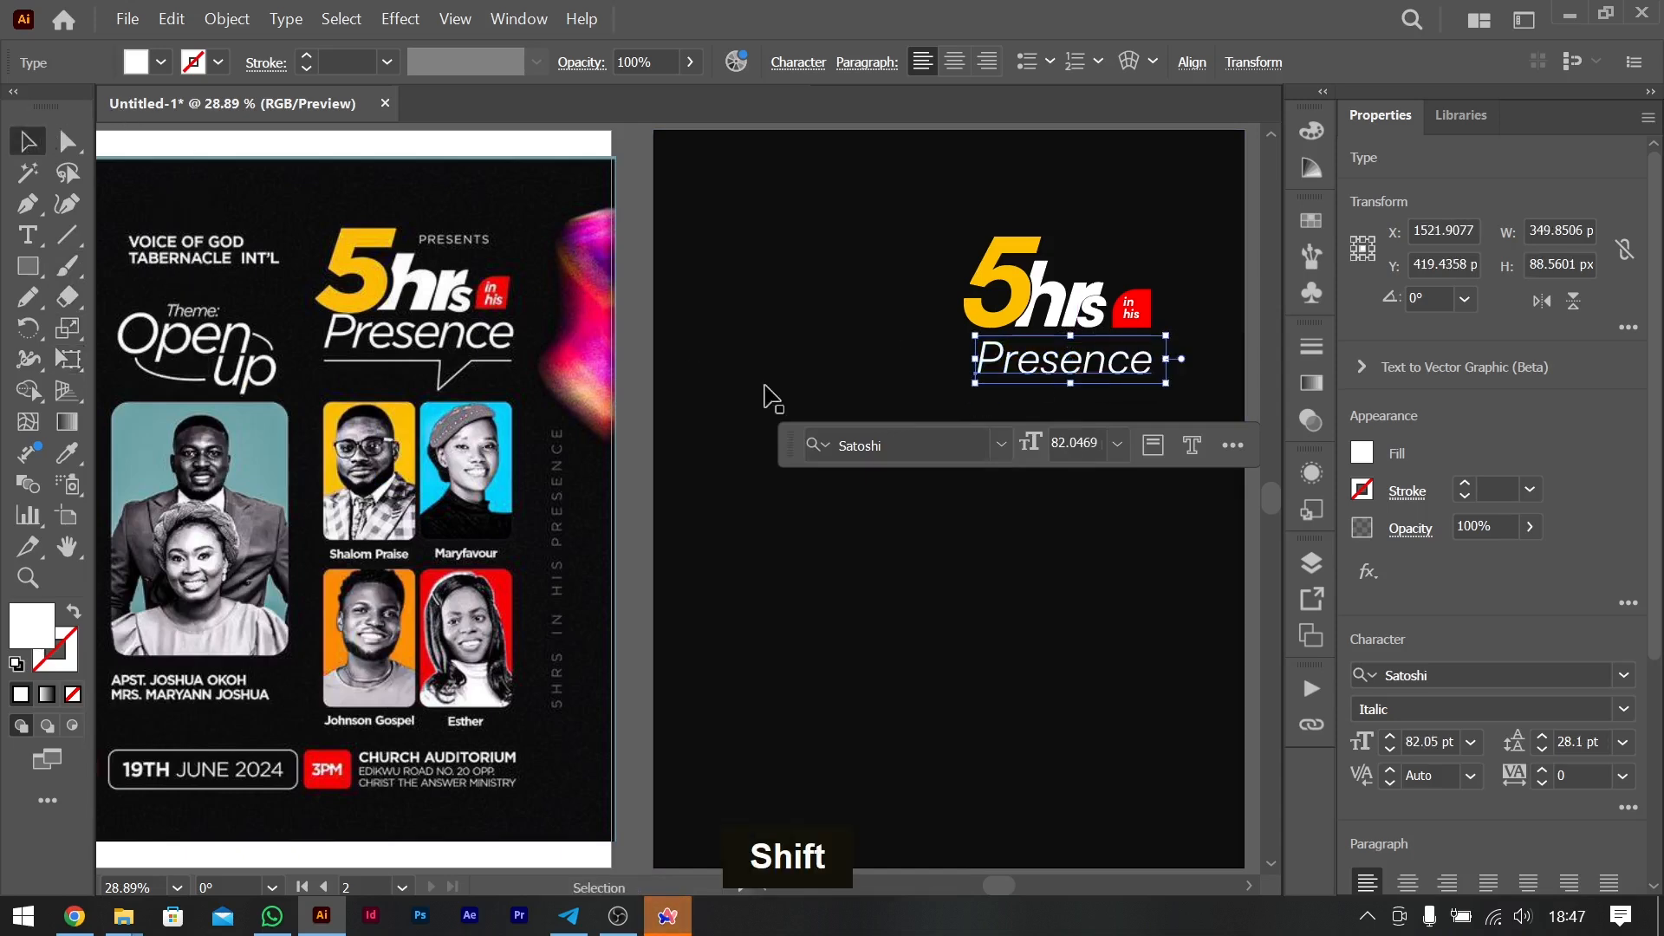
left_click_drag(1095, 365, 1005, 369)
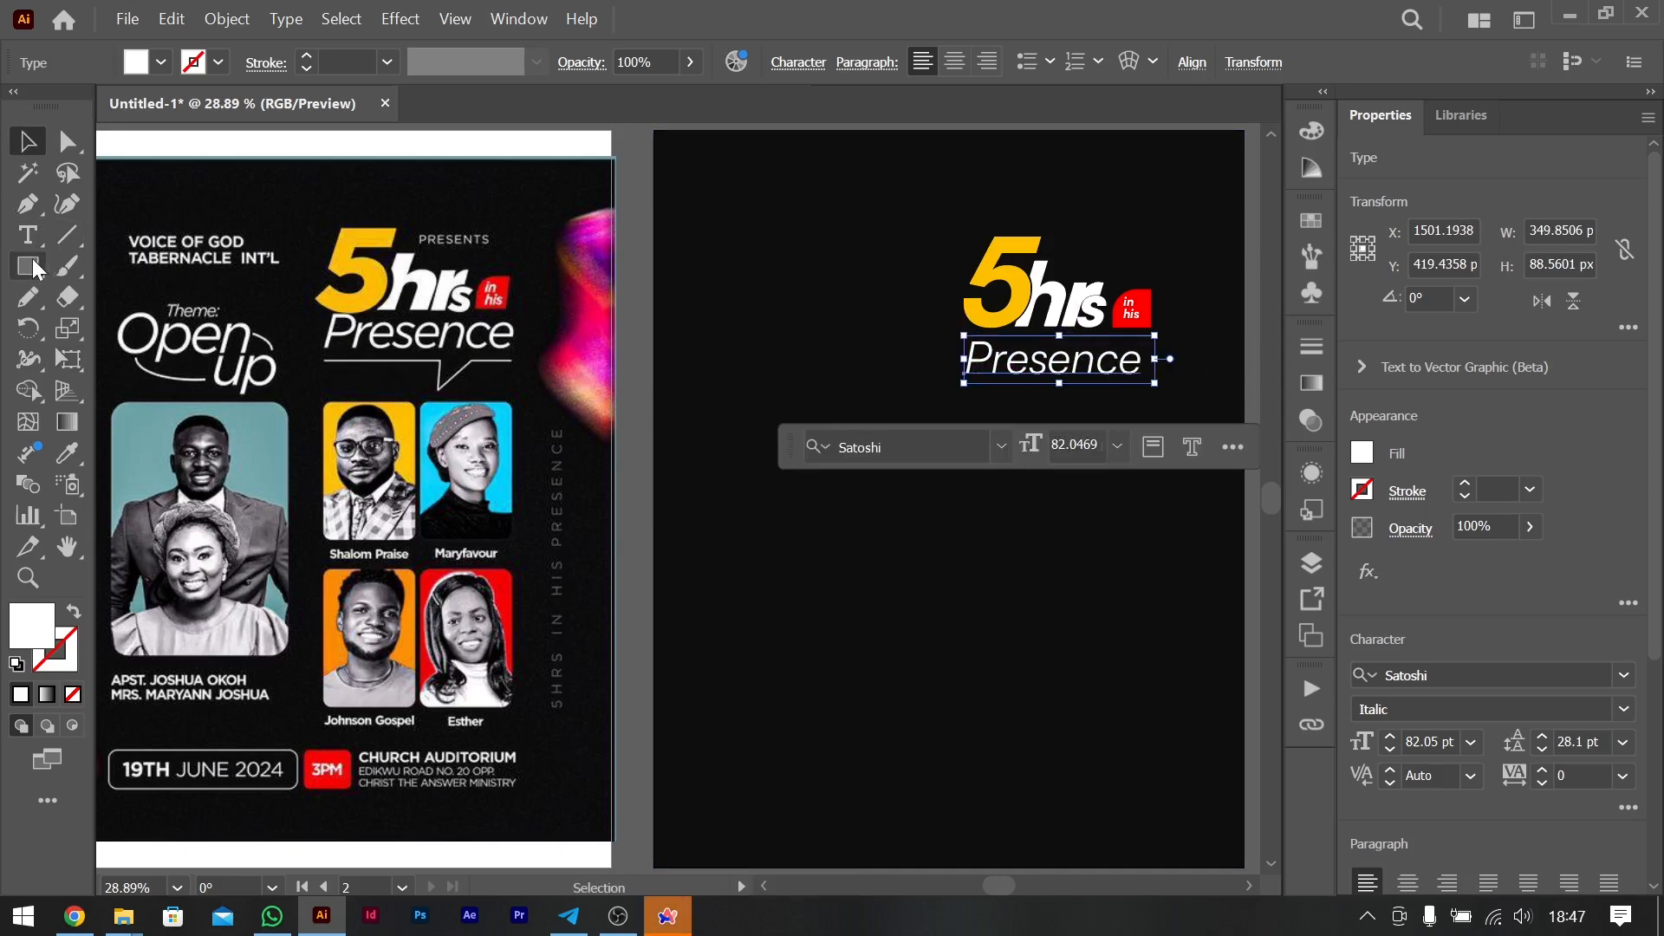
- Draw an open speech-bubble line under "Presence" with the Pen tool, about 342 px wide with a pointed tail about 71 px deep
left_click(29, 206)
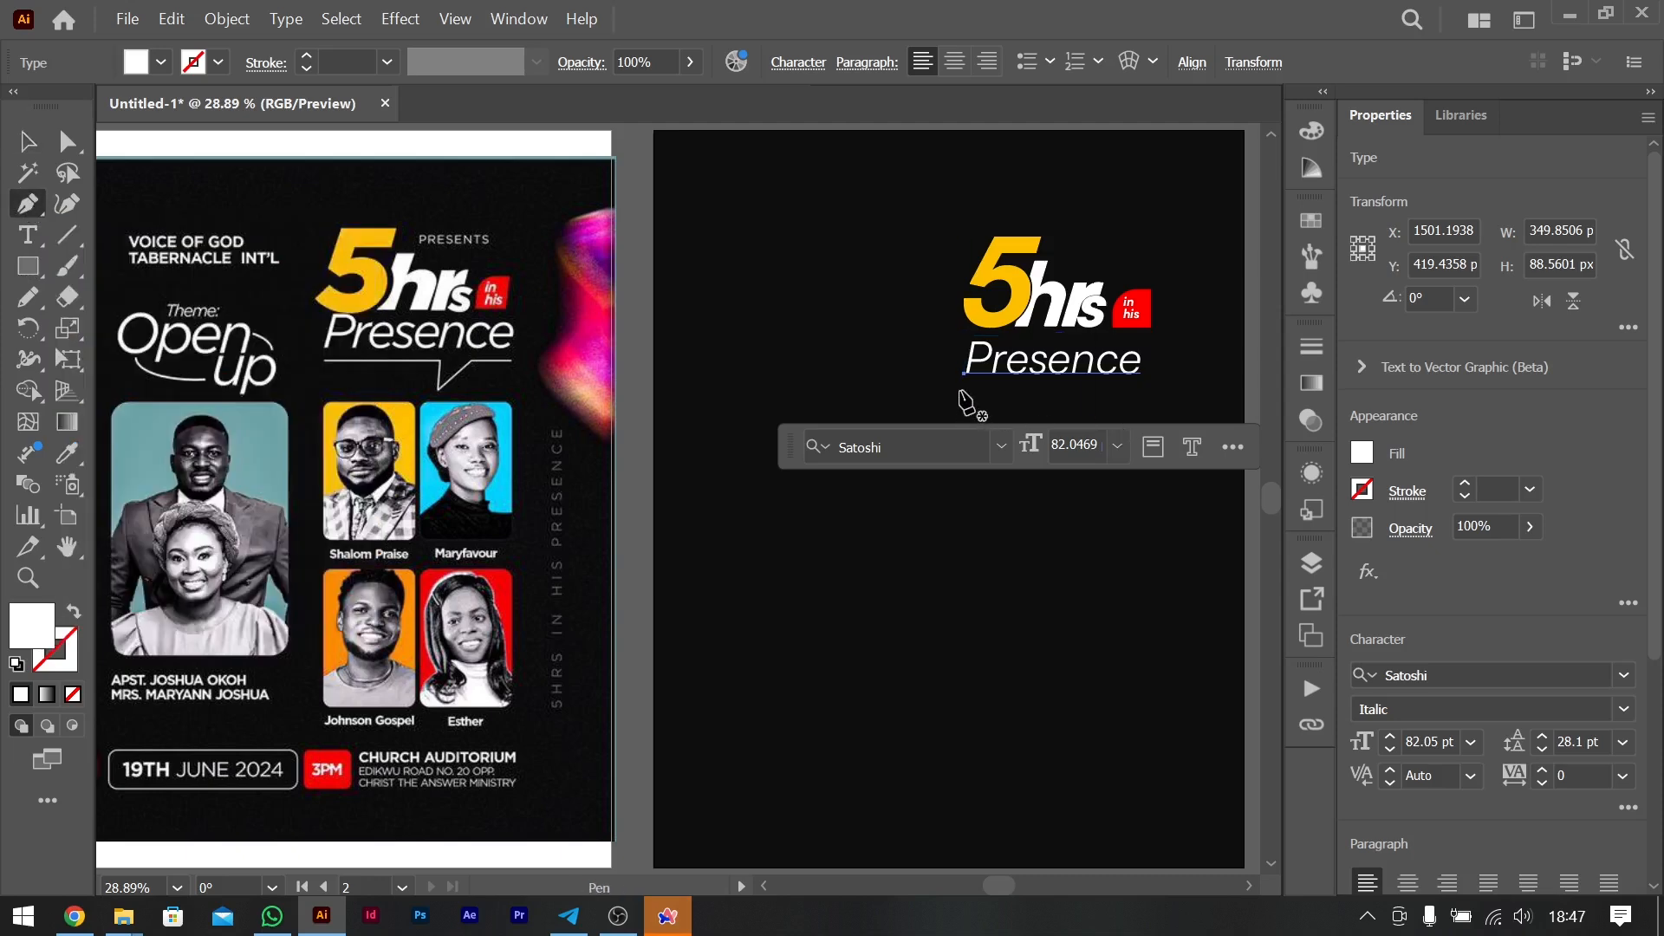
left_click(963, 387)
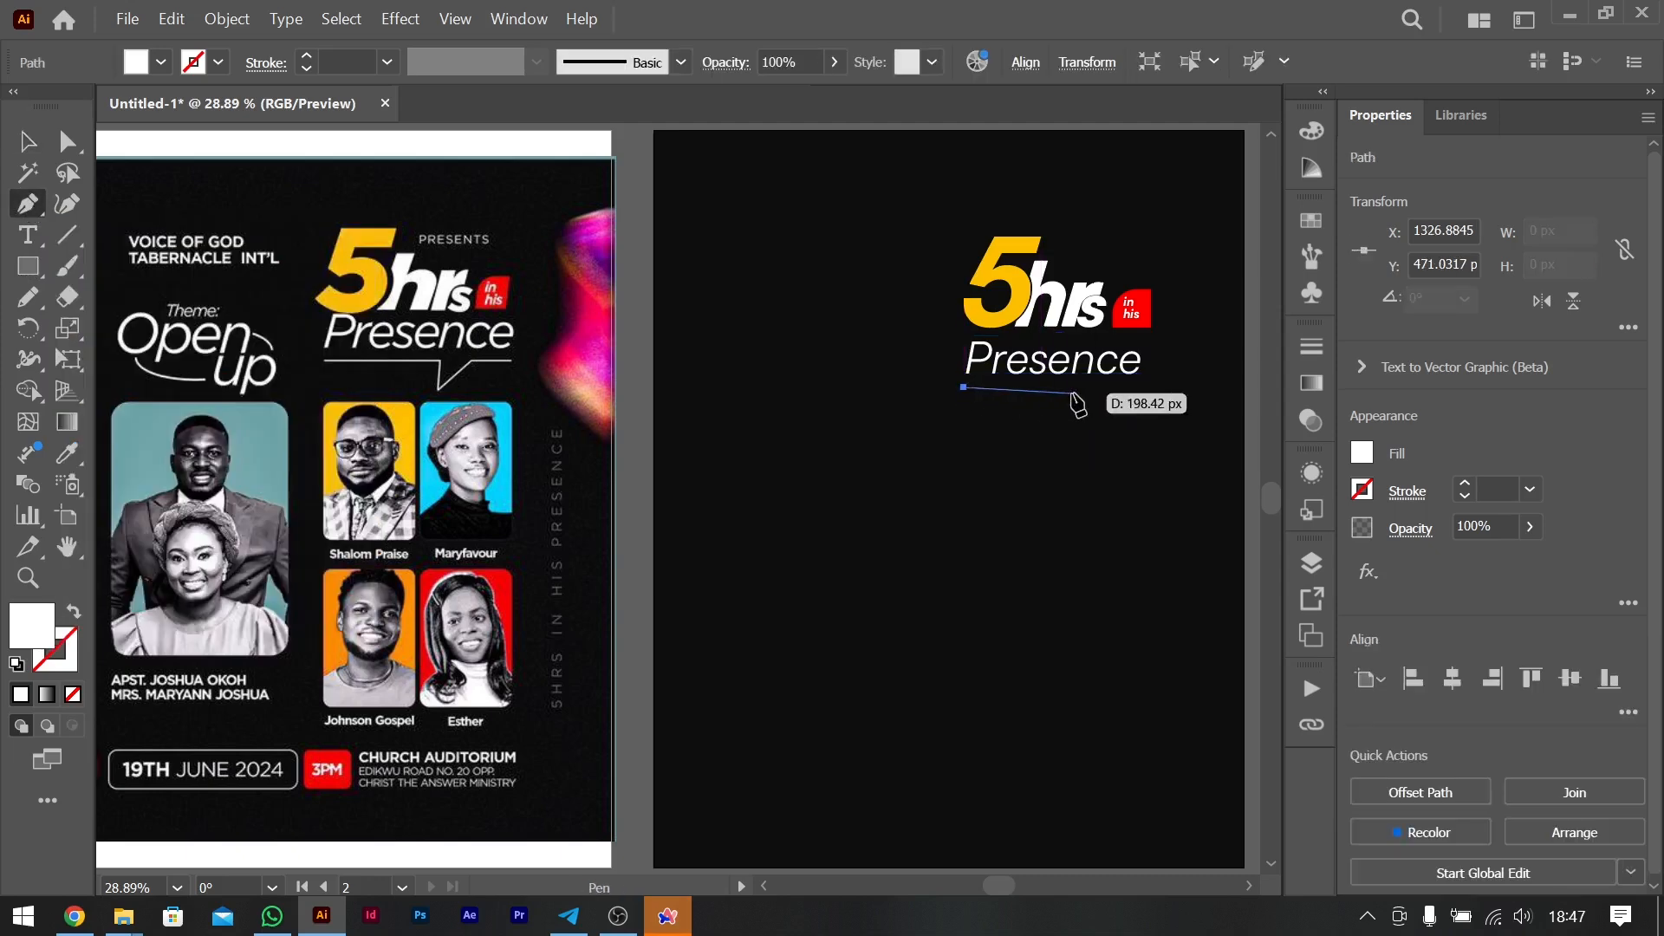
left_click(1065, 388, "shift")
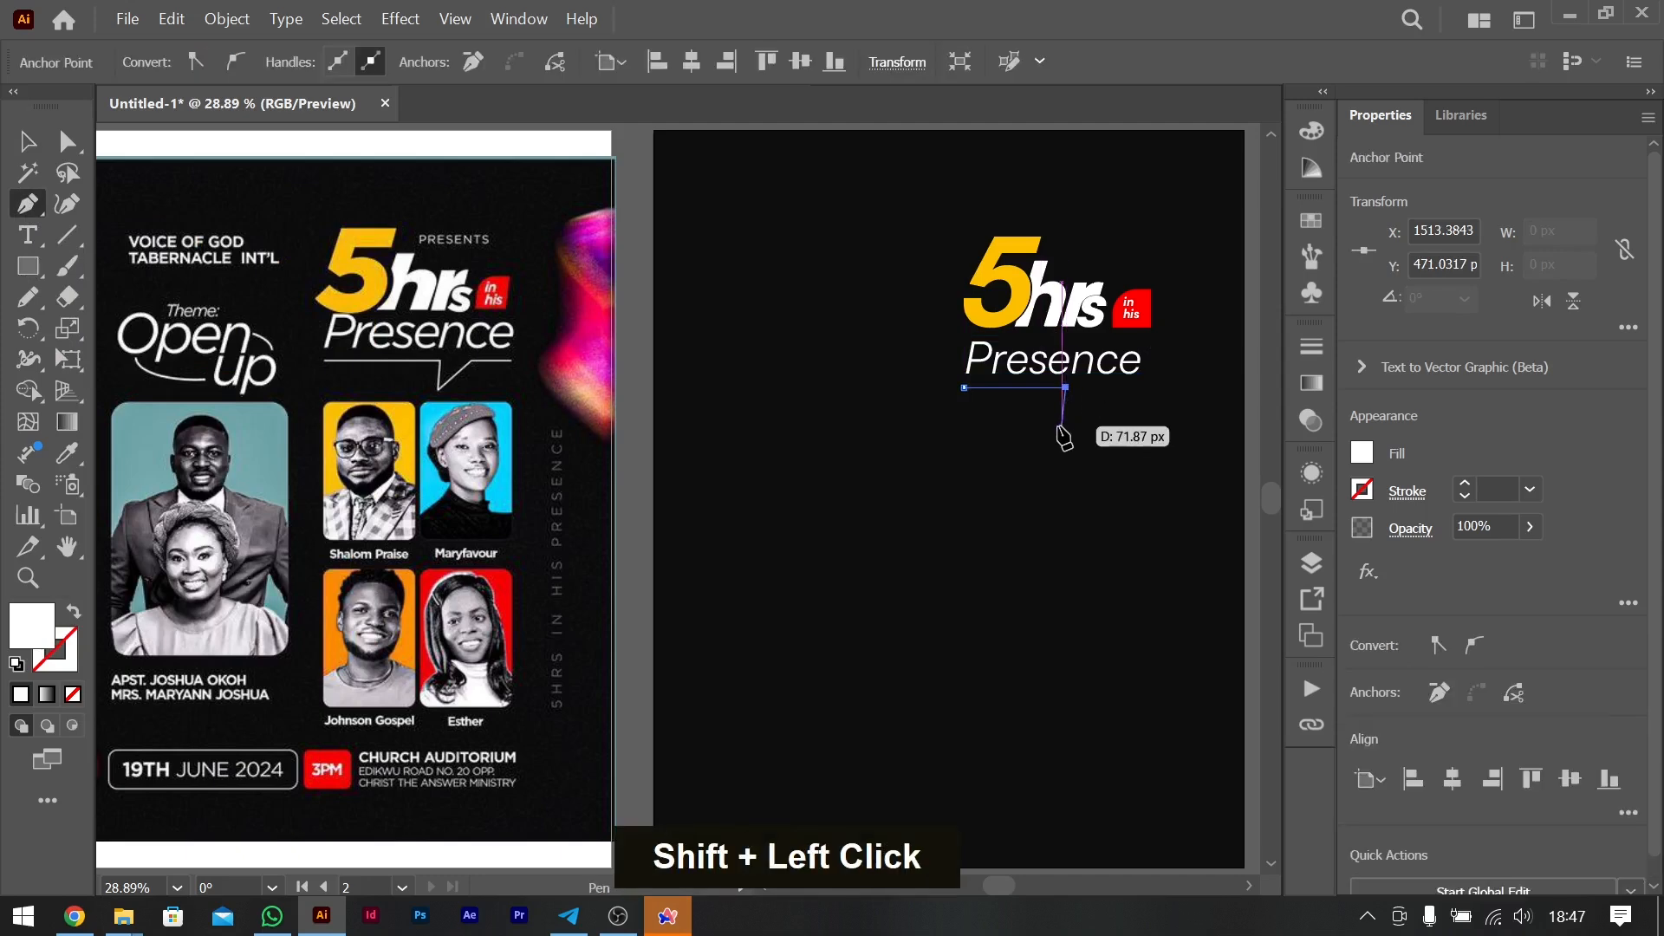
left_click(1055, 426)
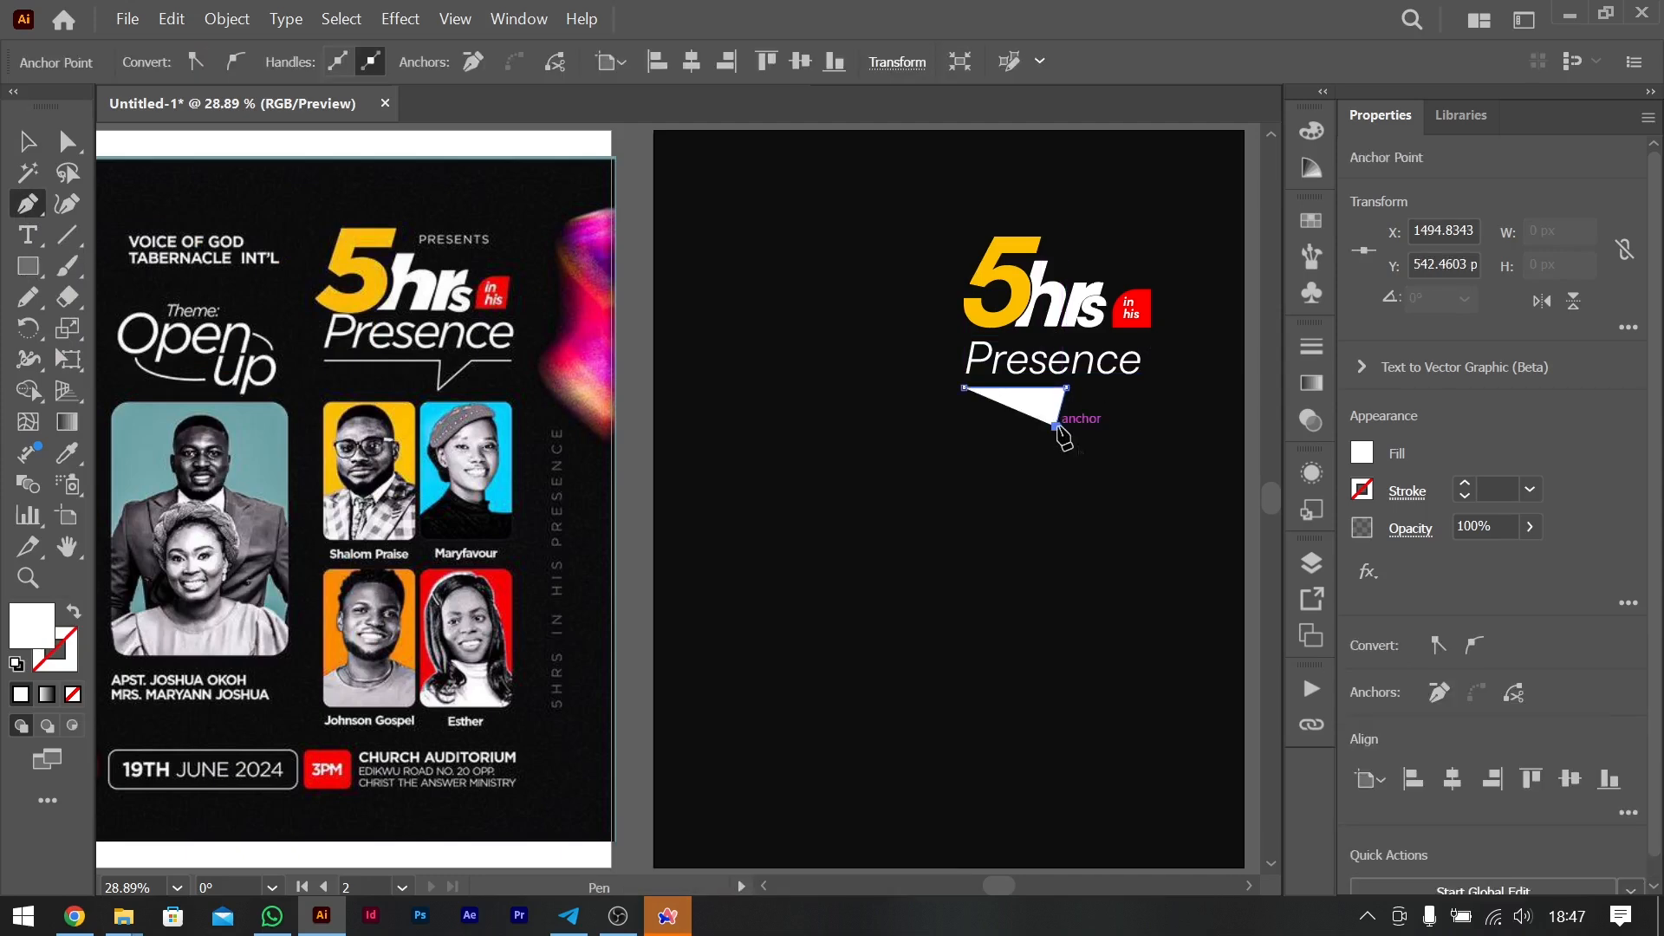
left_click(1105, 388)
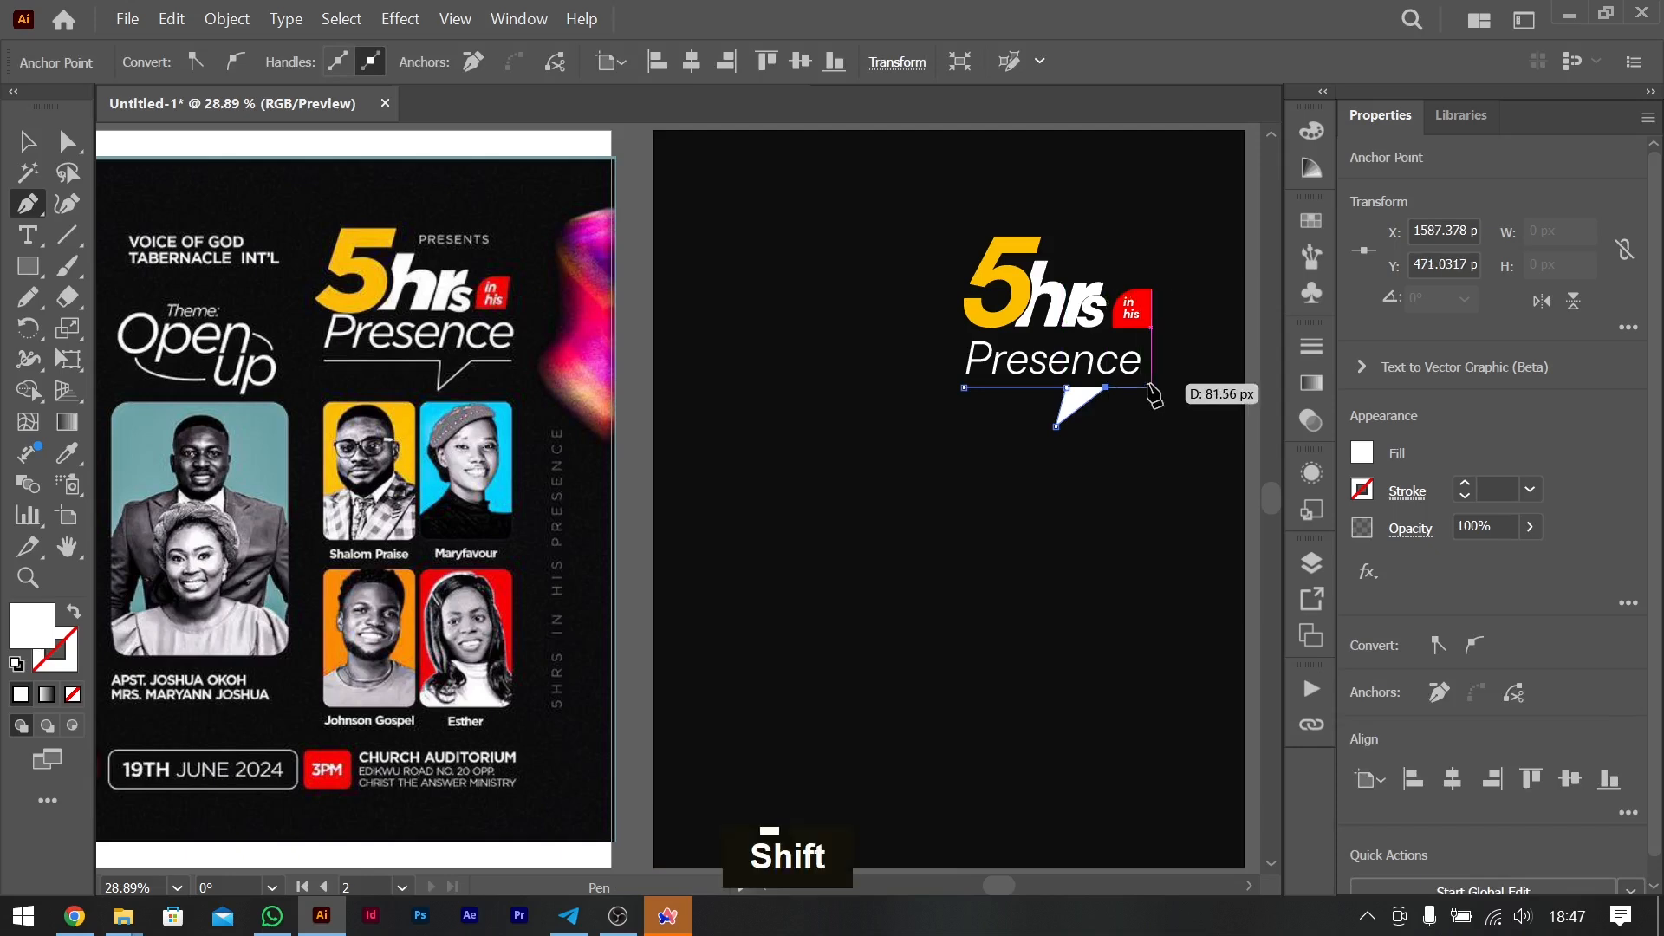
left_click(1150, 388, "shift")
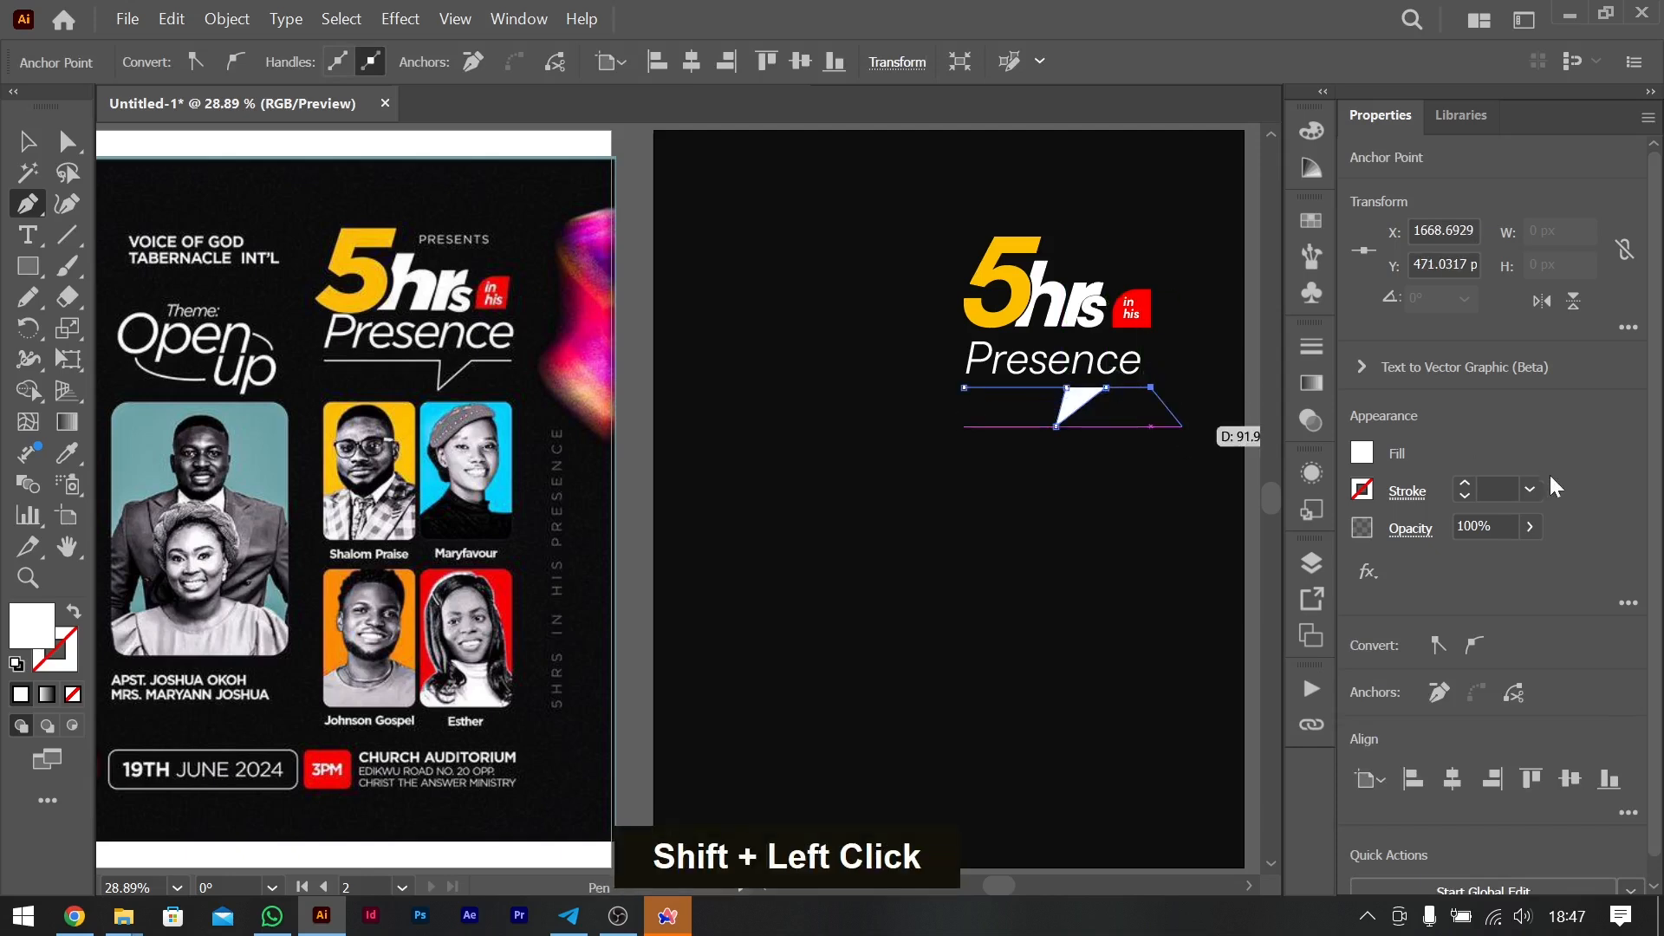
- Remove the speech-bubble line's fill and give it a white 3 pt stroke
left_click(1362, 453)
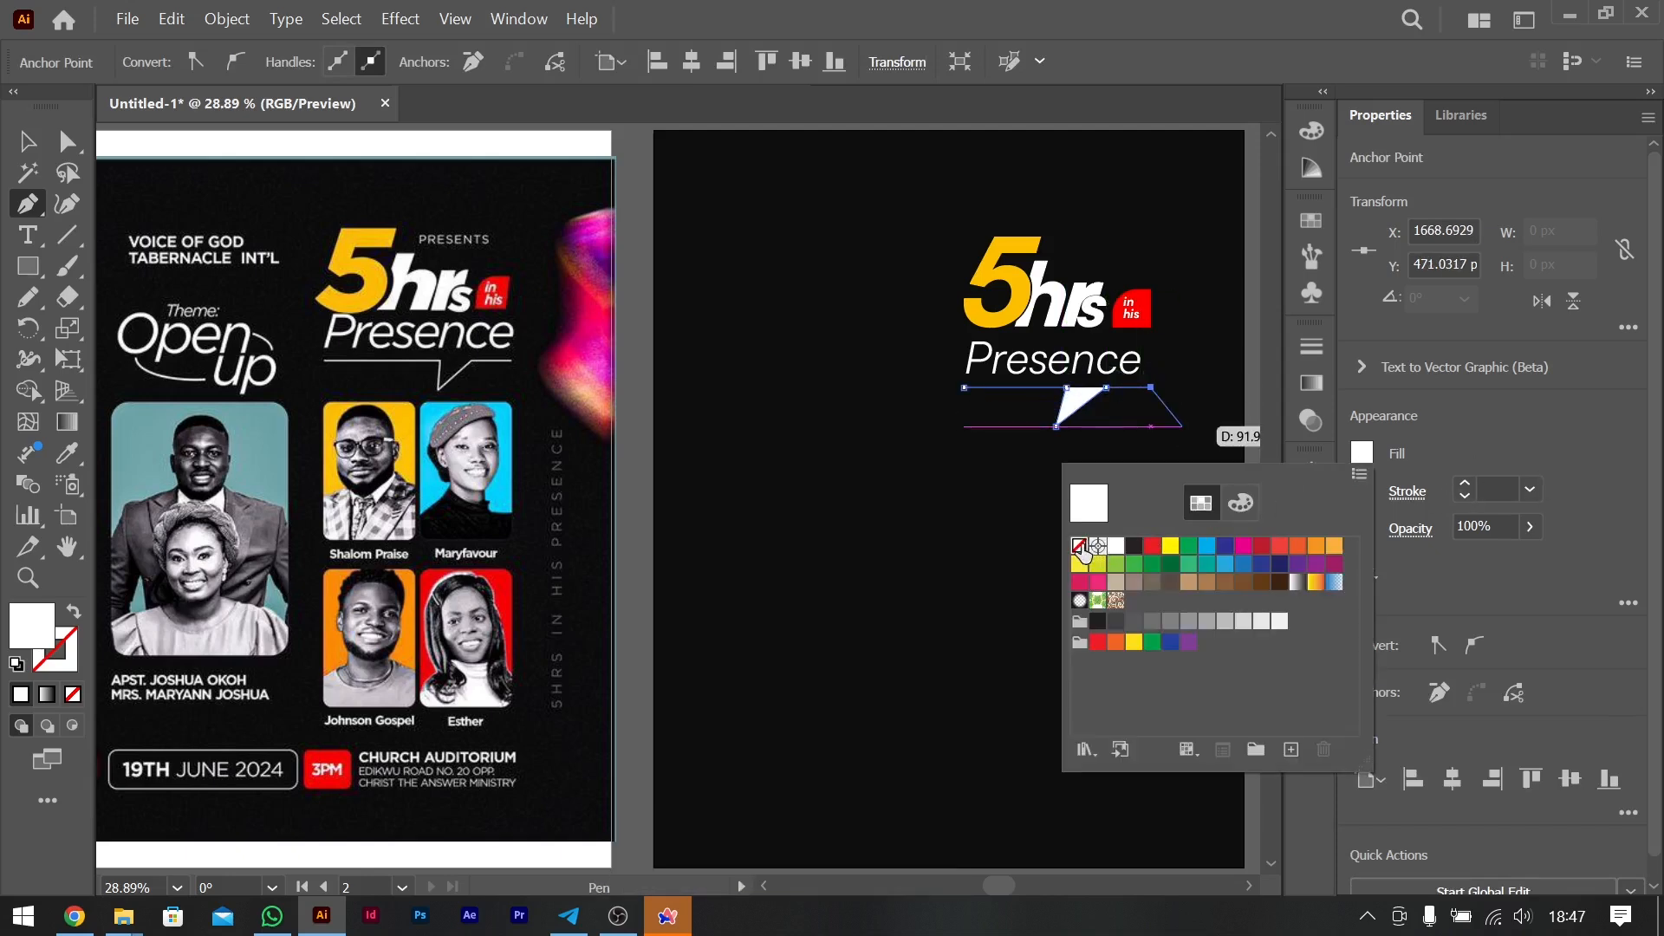
double_click(1079, 545)
double_click(1467, 479)
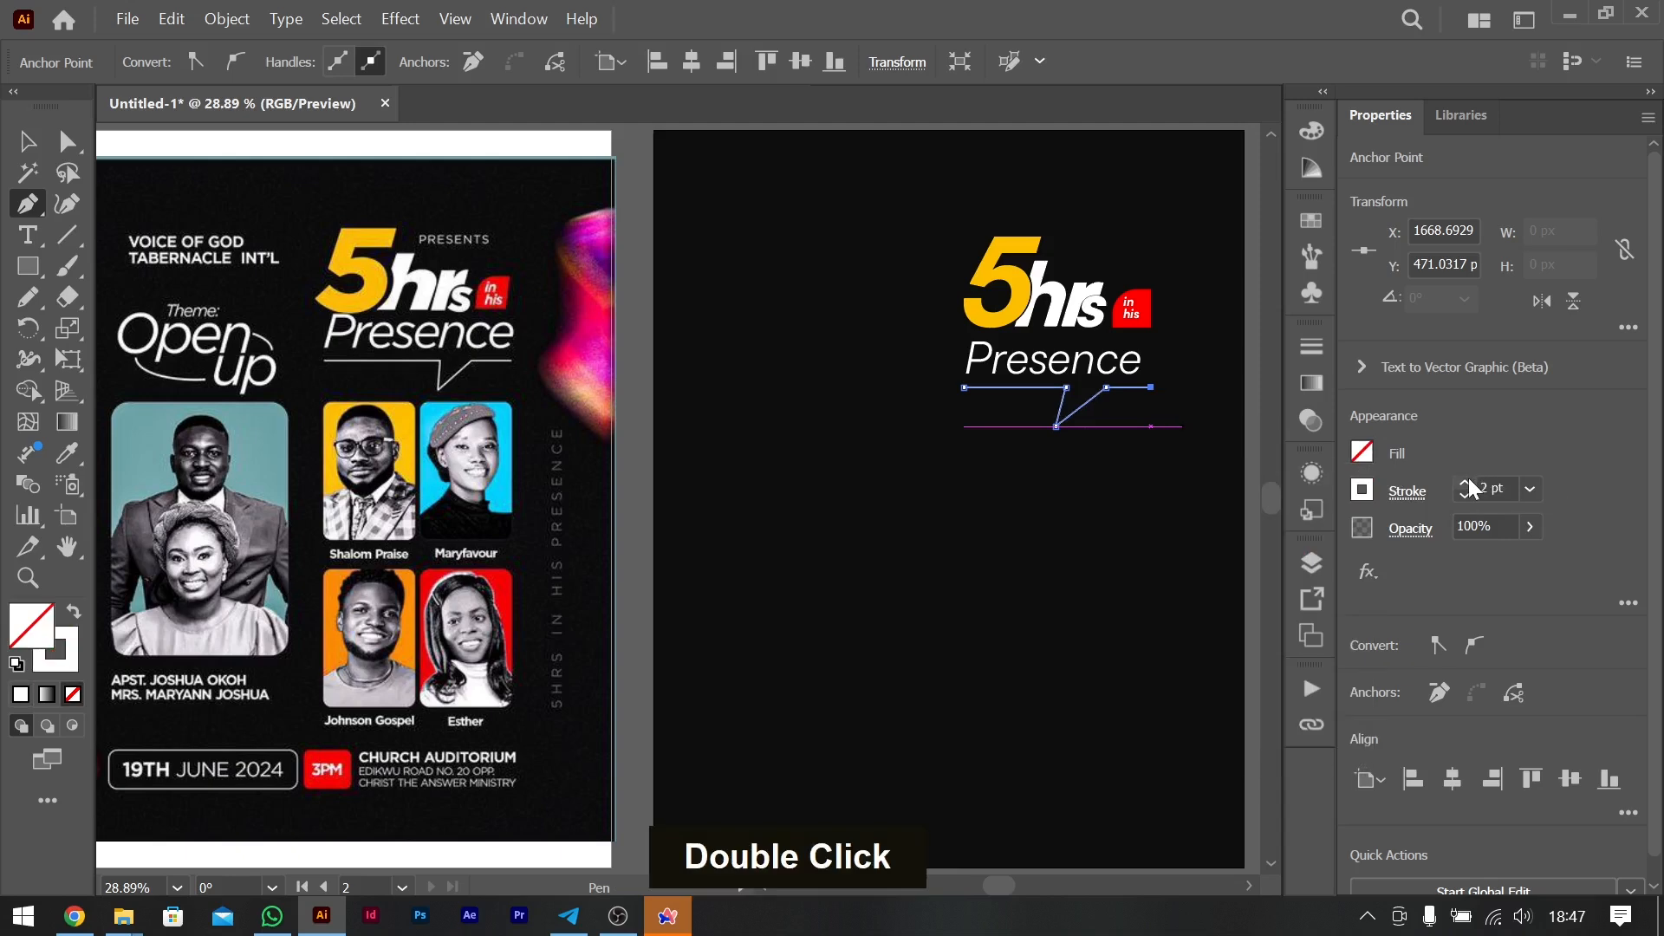
left_click(34, 146)
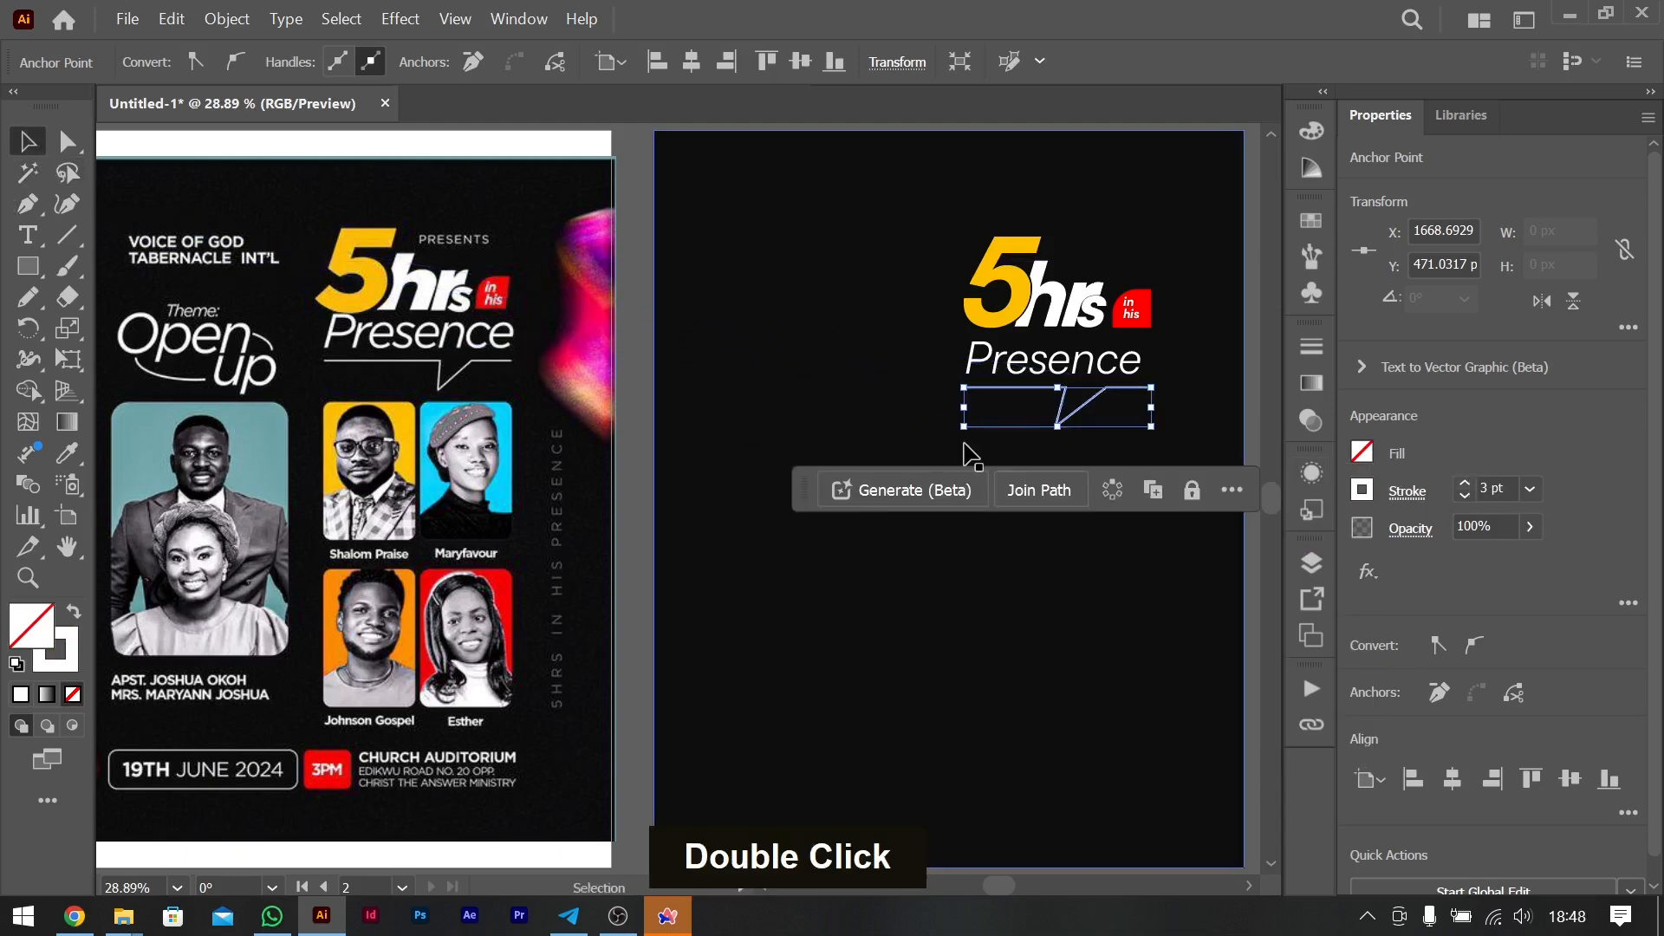
- Shift the tip of the speech-bubble line's tail slightly to the right by moving only its anchor point
left_click(1249, 379)
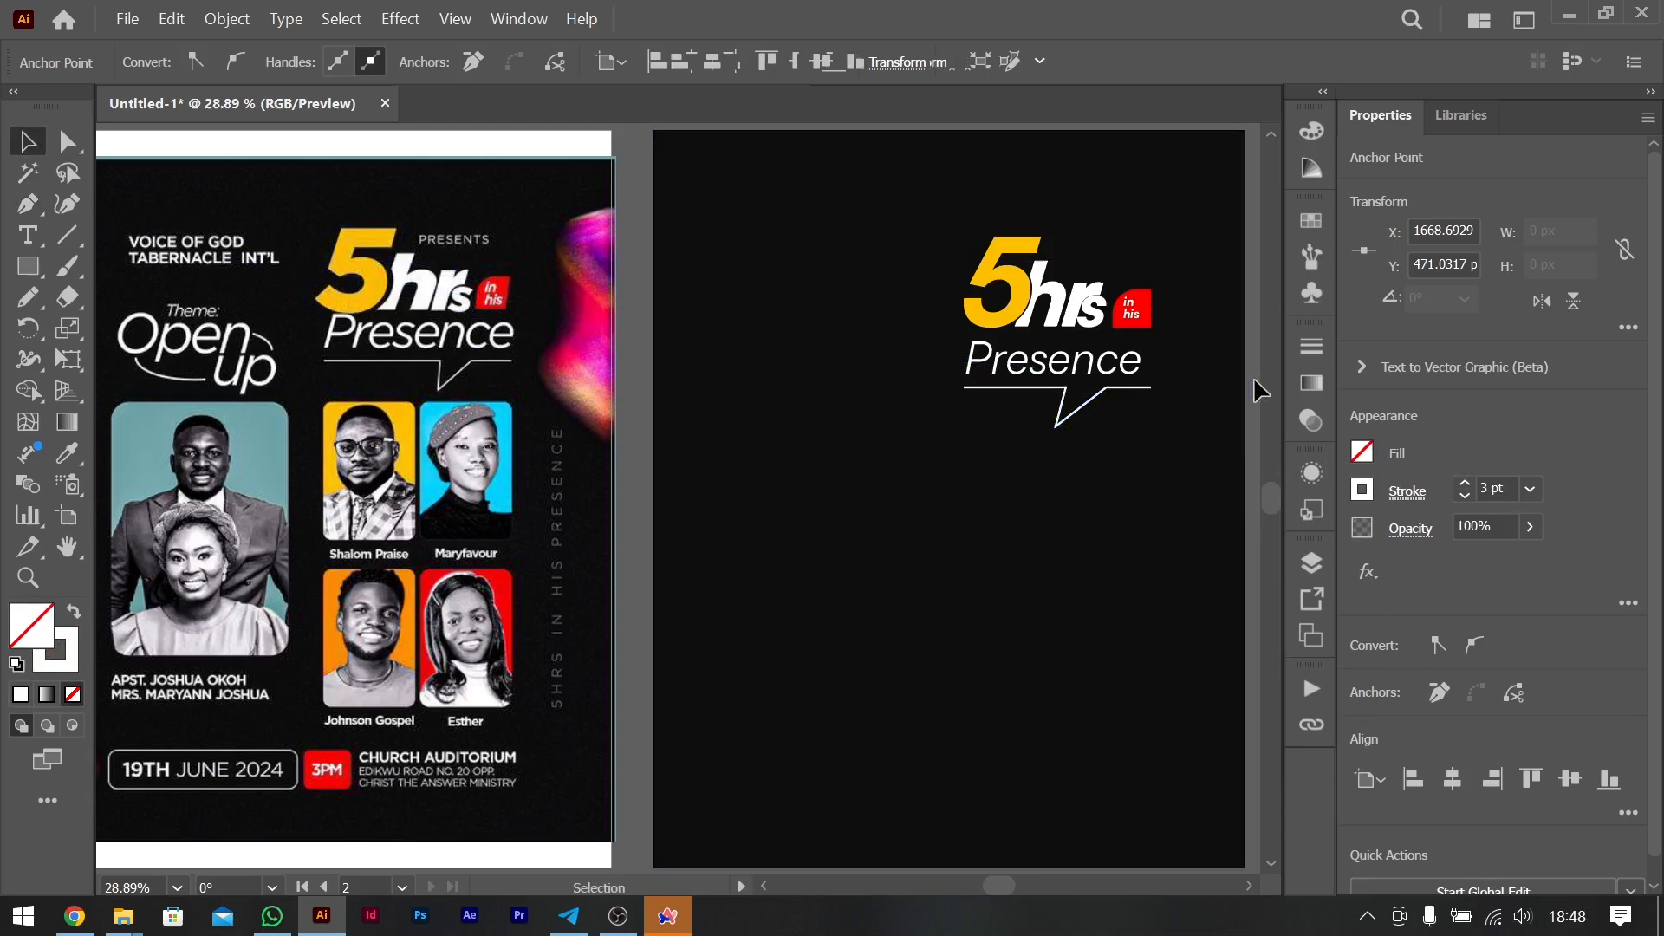
left_click(1140, 401)
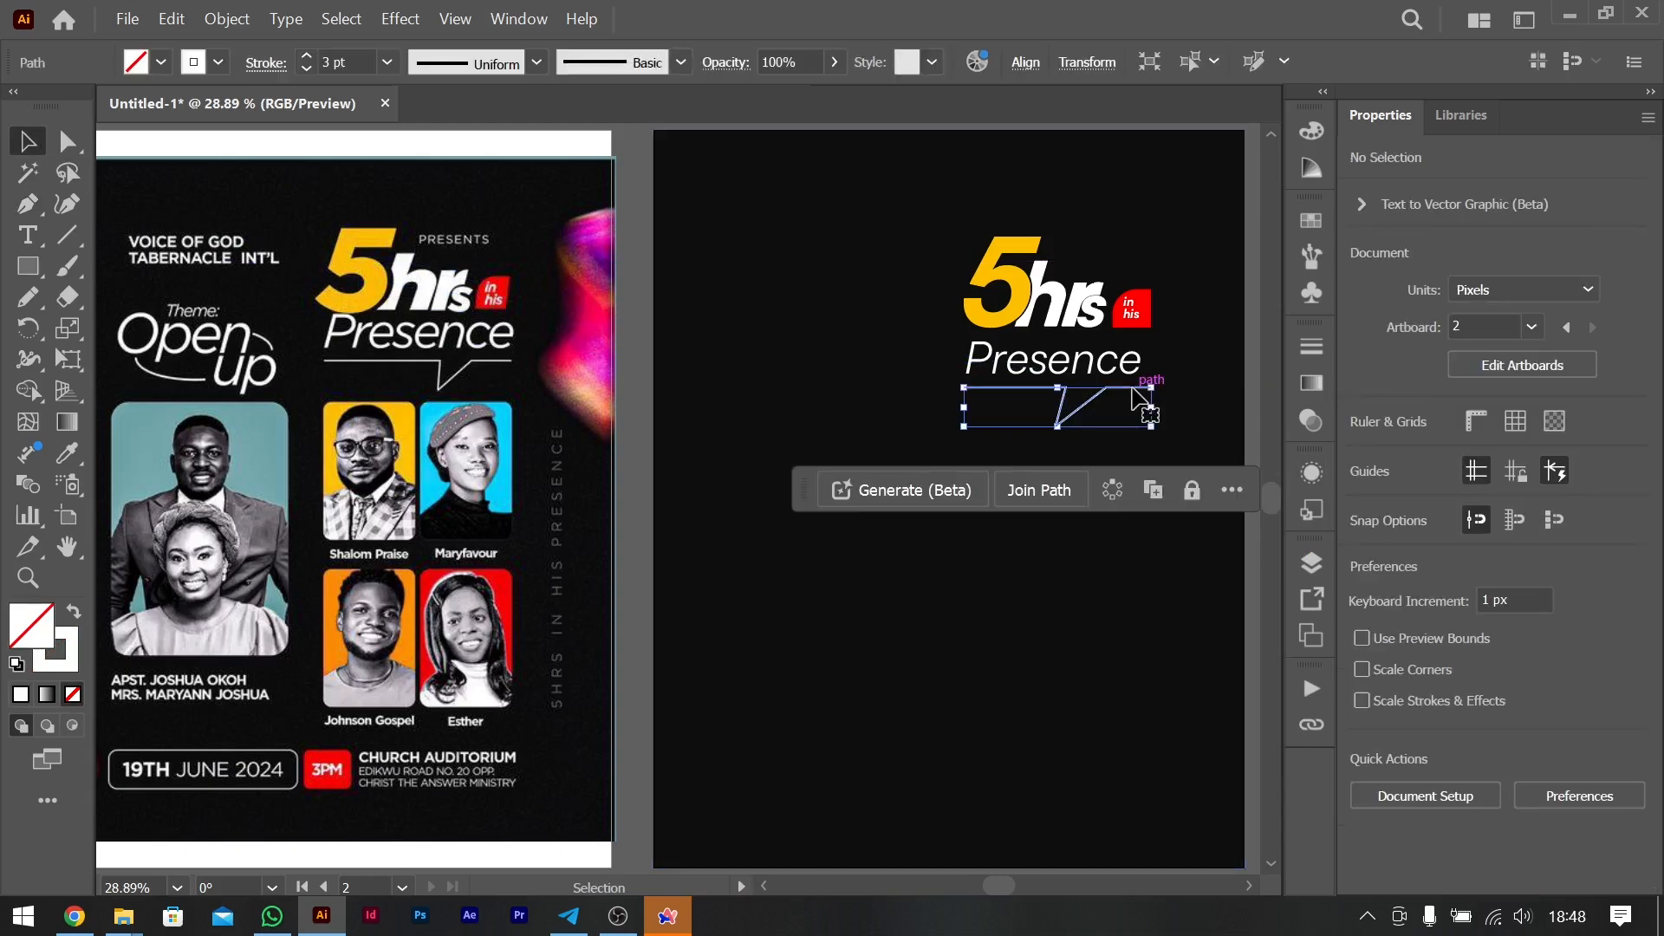
key("a")
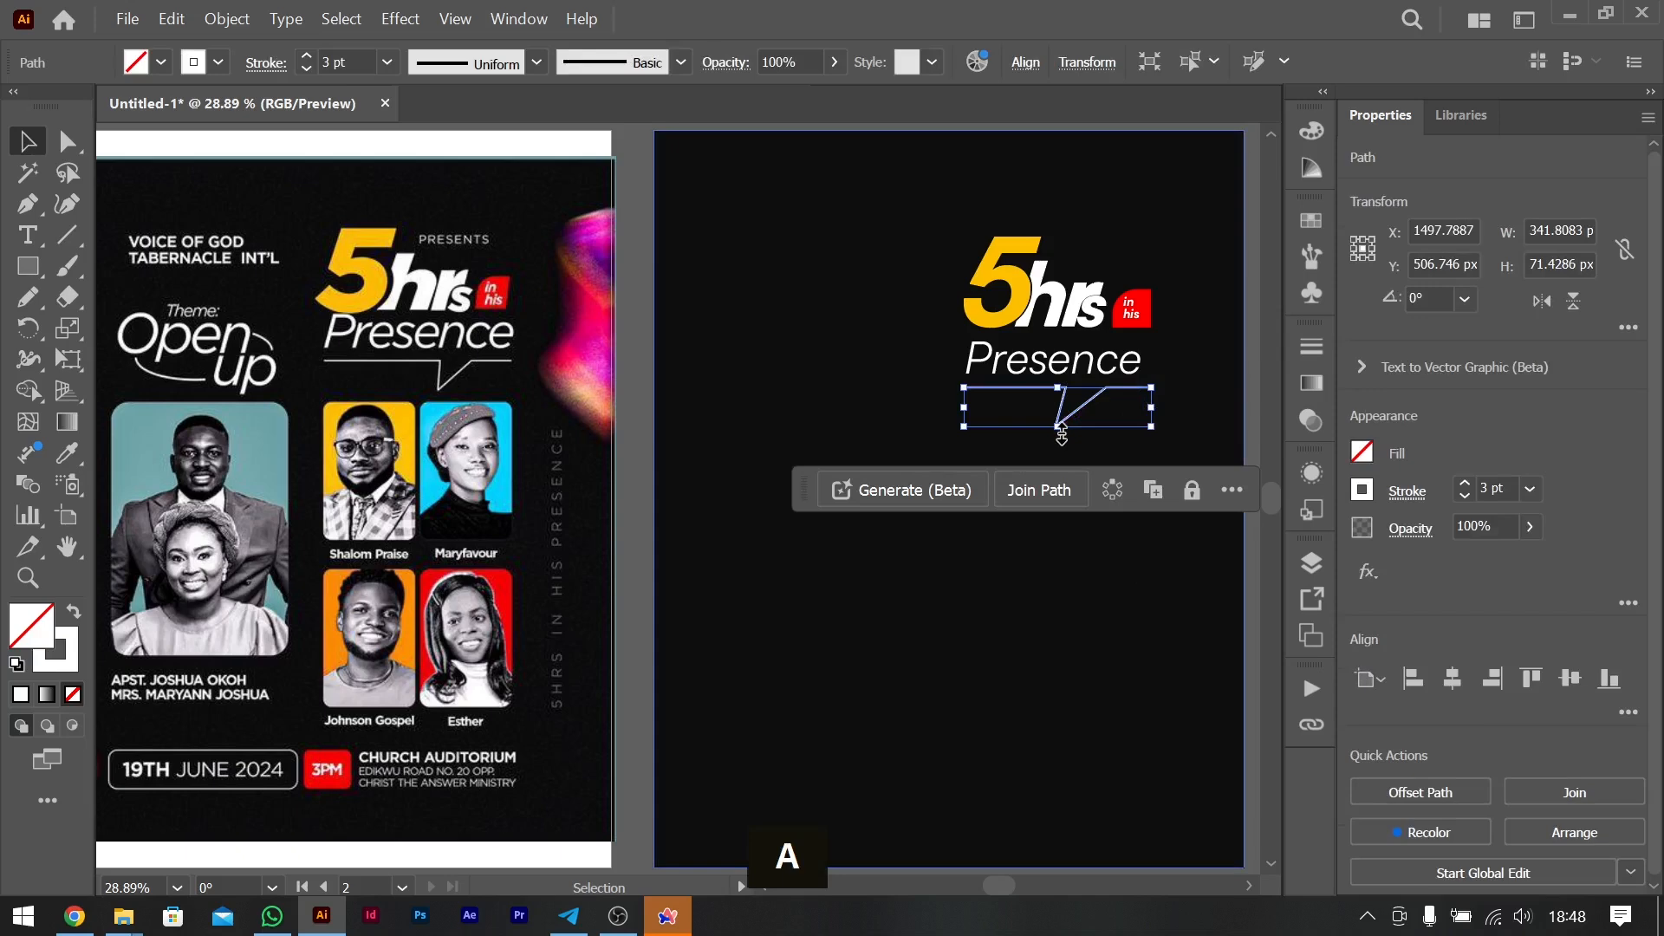
left_click(1058, 428)
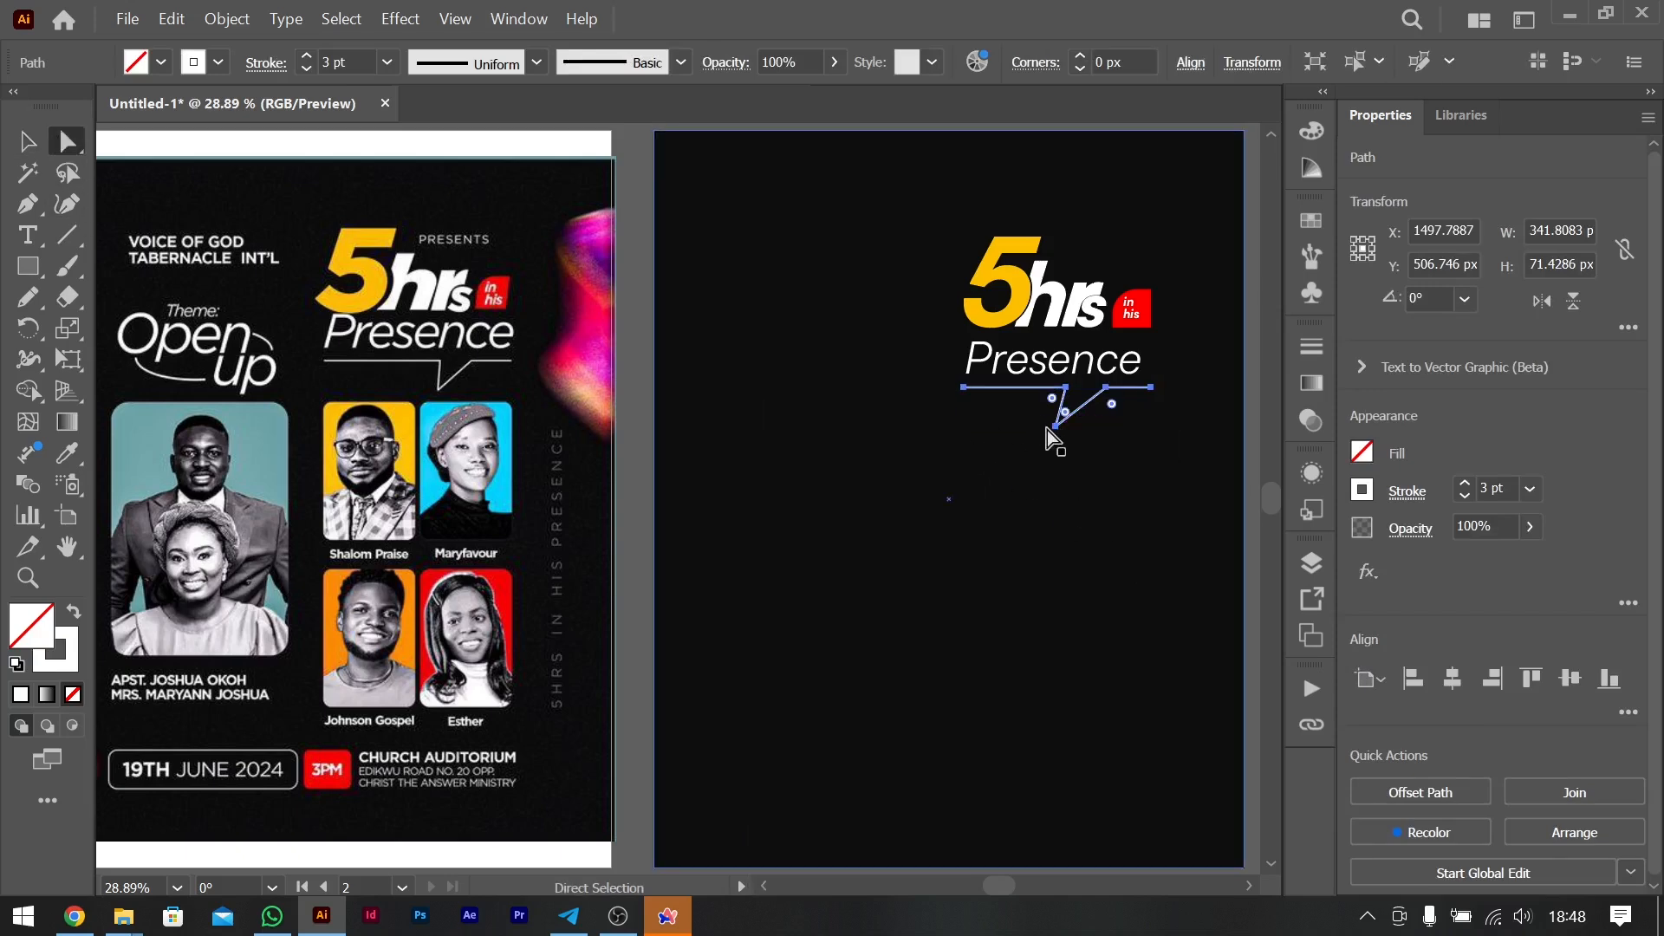
left_click(1054, 427)
left_click_drag(1055, 428, 1063, 428)
left_click(29, 141)
left_click(625, 431)
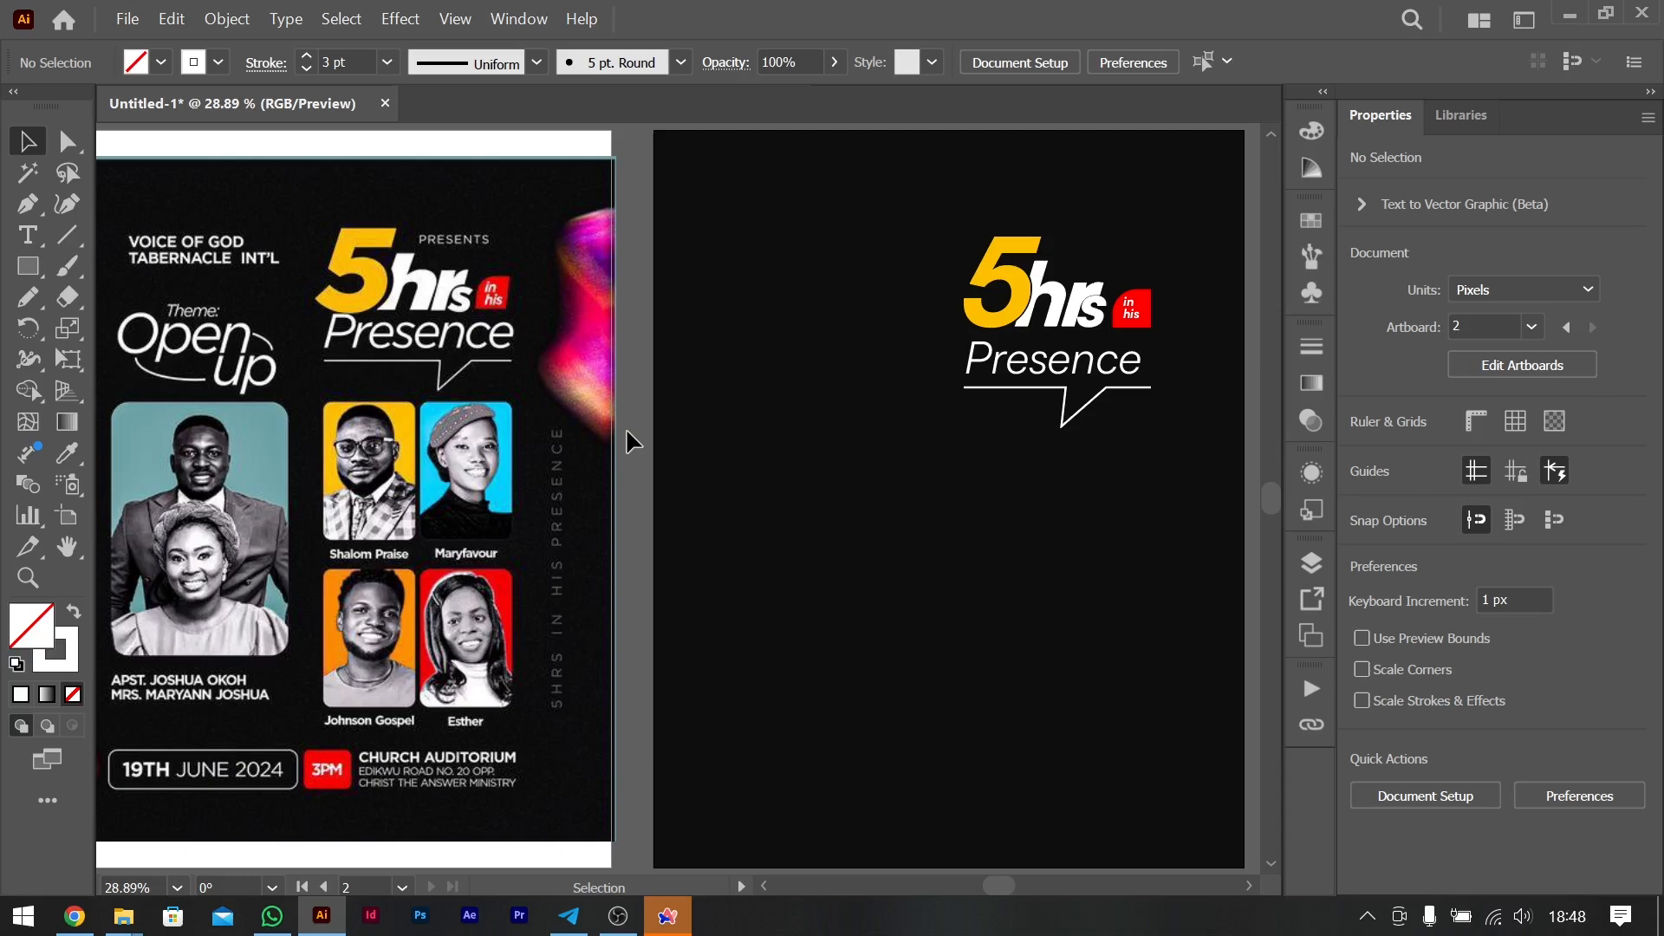
- Reduce the speech-bubble line's stroke to 2 pt
left_click(1033, 401)
left_click(1463, 497)
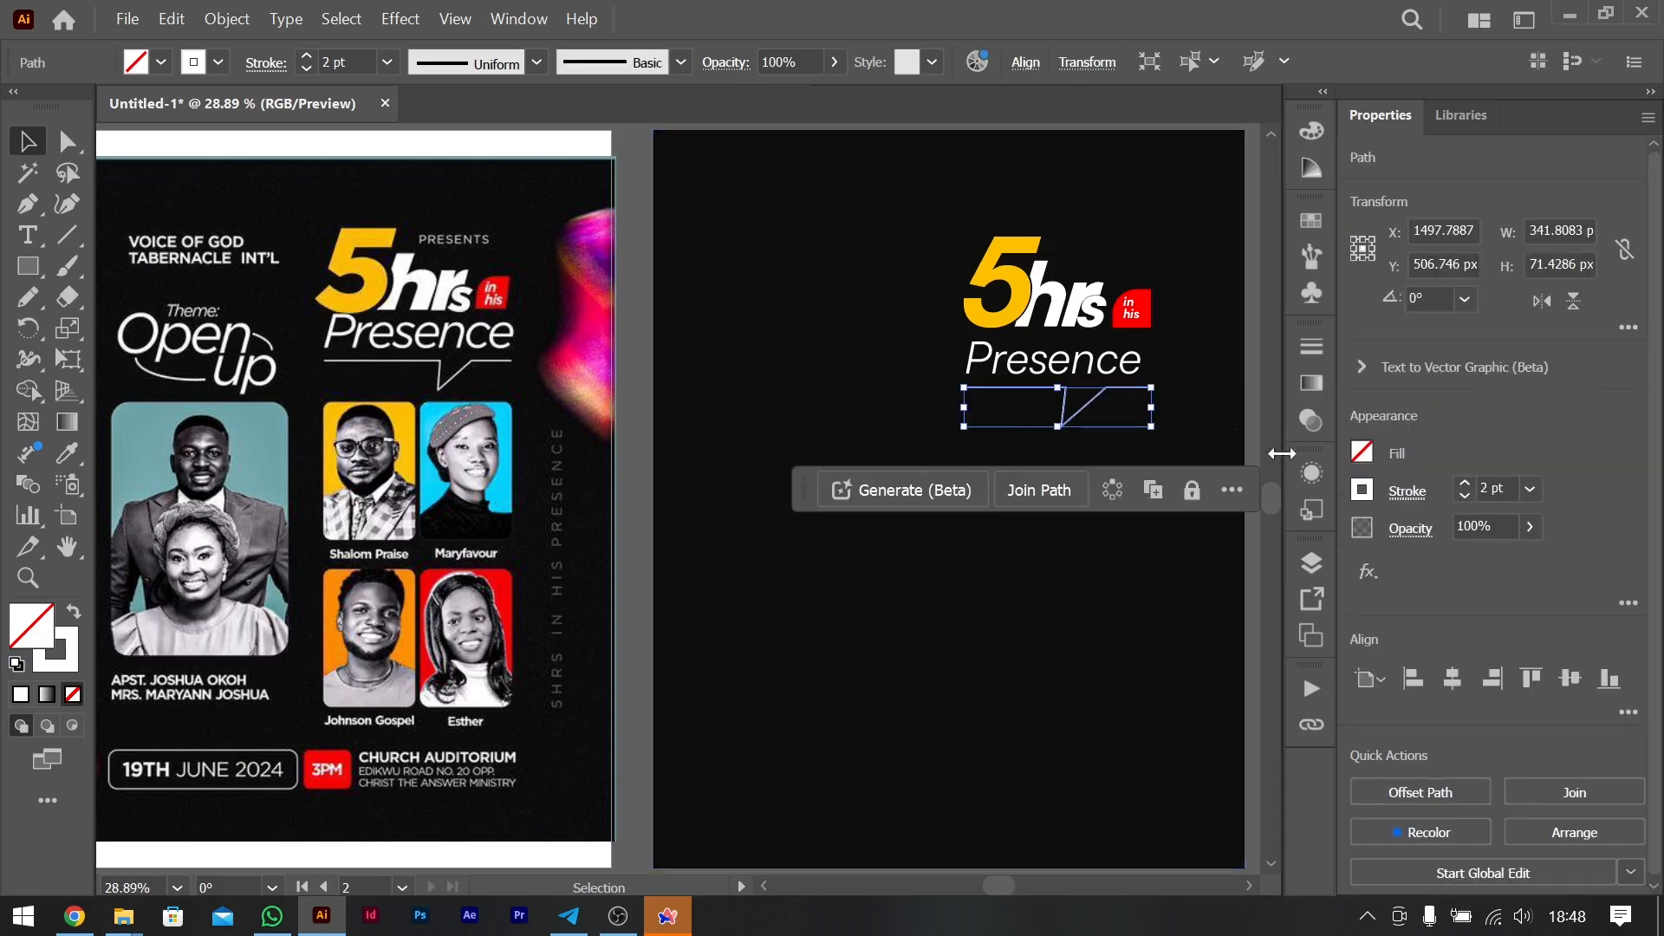
left_click(1247, 344)
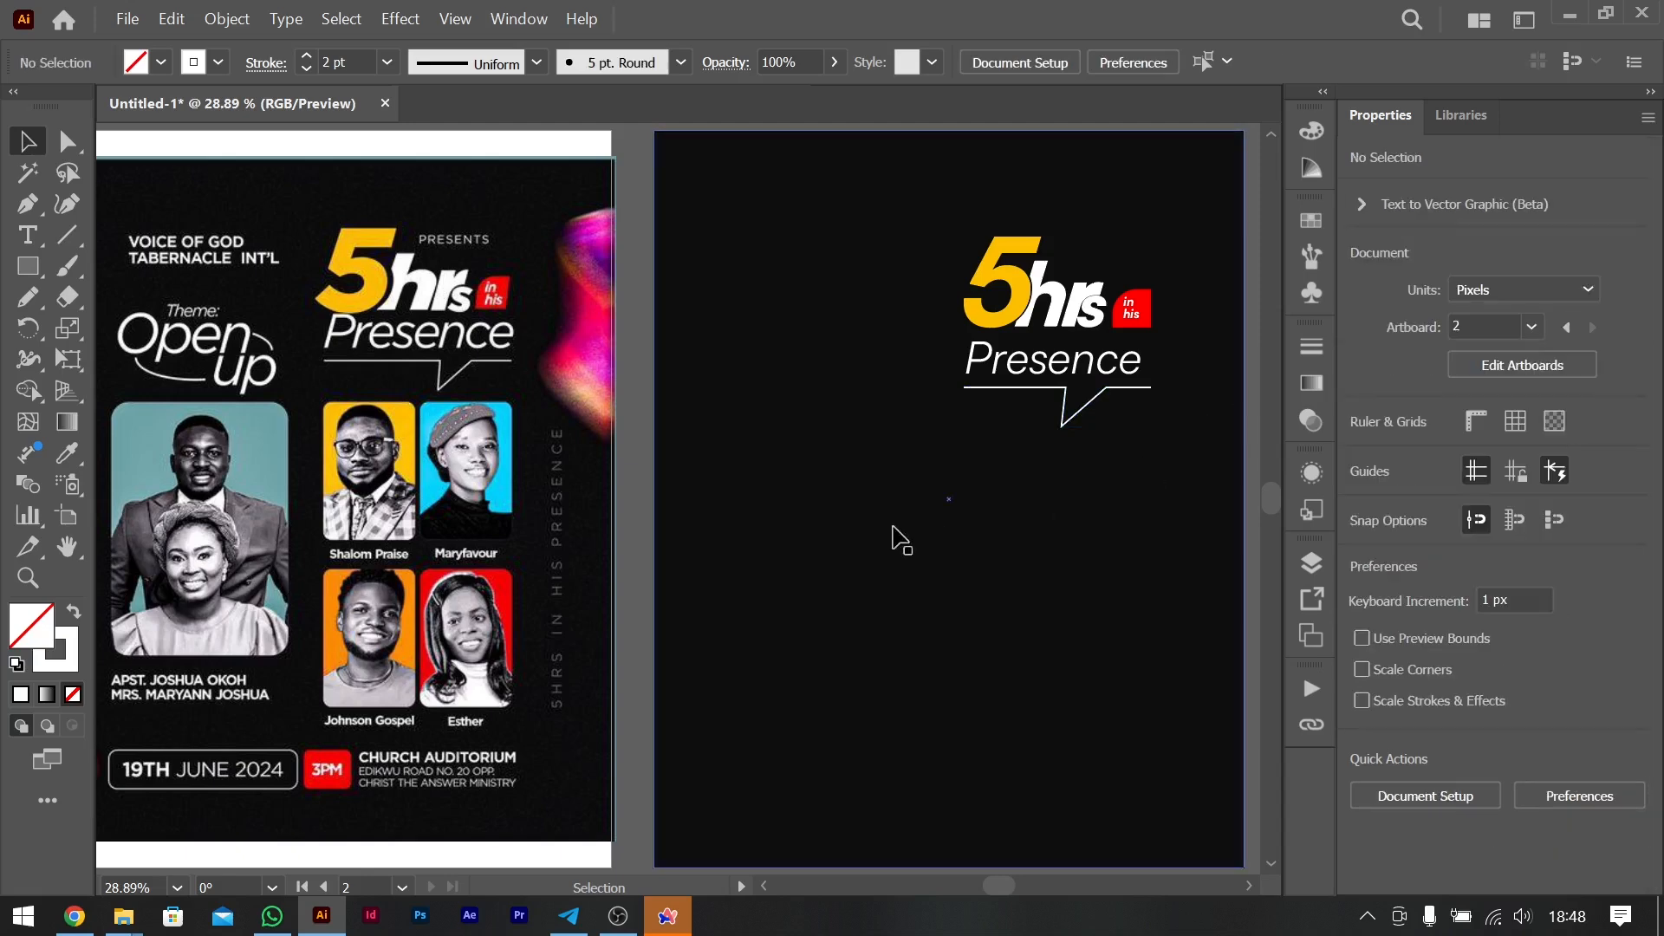
- Duplicate the "Presence" text into the empty area left of the title and change the copy to "Open"
scroll(892, 538, "left", 2)
scroll(892, 538, "right", 3)
scroll(892, 538, "left", 3)
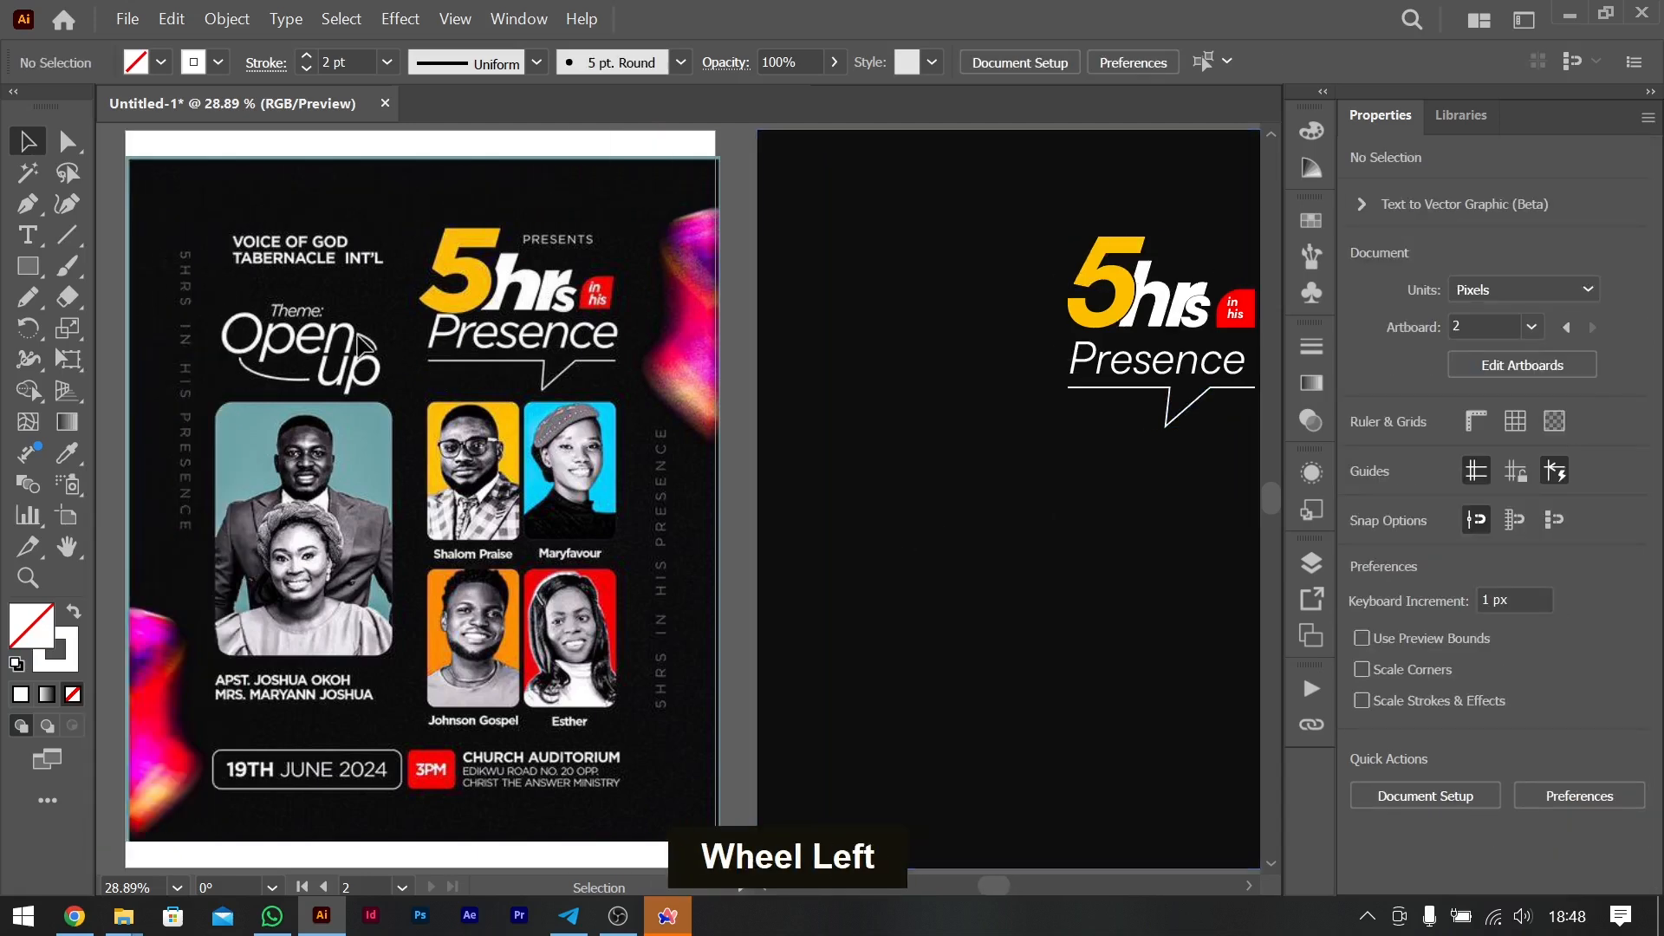
left_click_drag(1121, 375, 876, 374)
double_click(875, 372)
key("ctrl+a")
type("Ope")
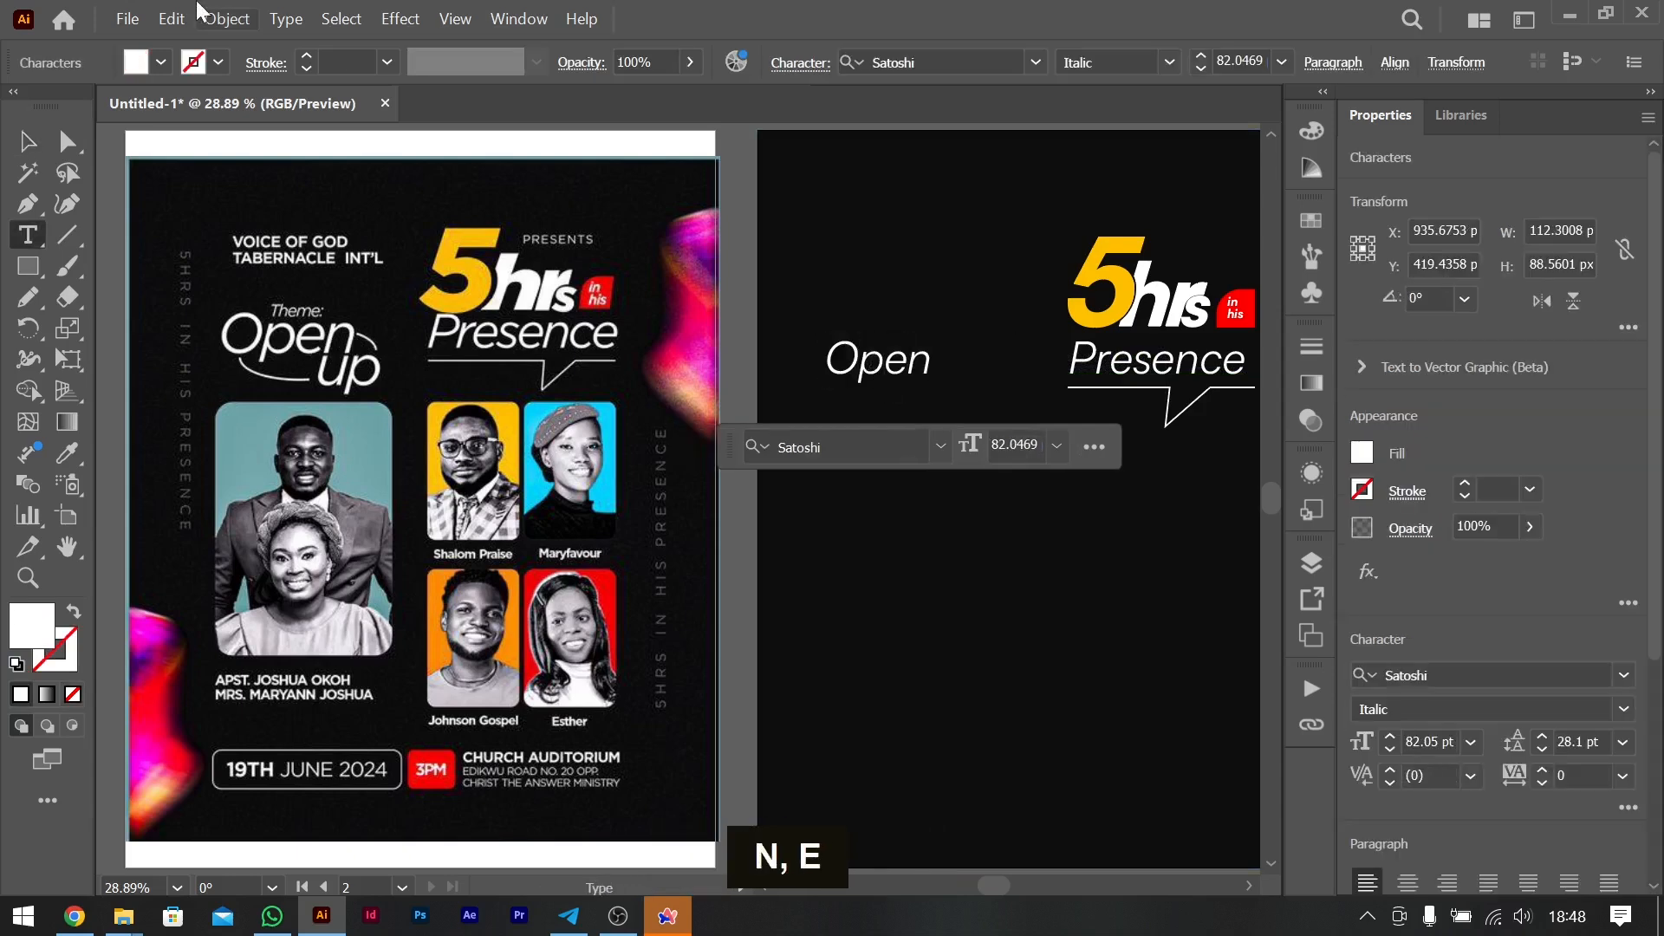
left_click(25, 143)
- Duplicate "Open" below and to its right, change the copy to "Up", and offset it under the final "n"
left_click_drag(895, 364, 934, 398)
double_click(934, 399)
key("ctrl+a")
type("Up")
left_click(27, 141)
left_click_drag(890, 397, 938, 410)
- Change "Up" to lowercase "up" and move it up slightly to sit close beneath the end of "Open"
key("ctrl+equal")
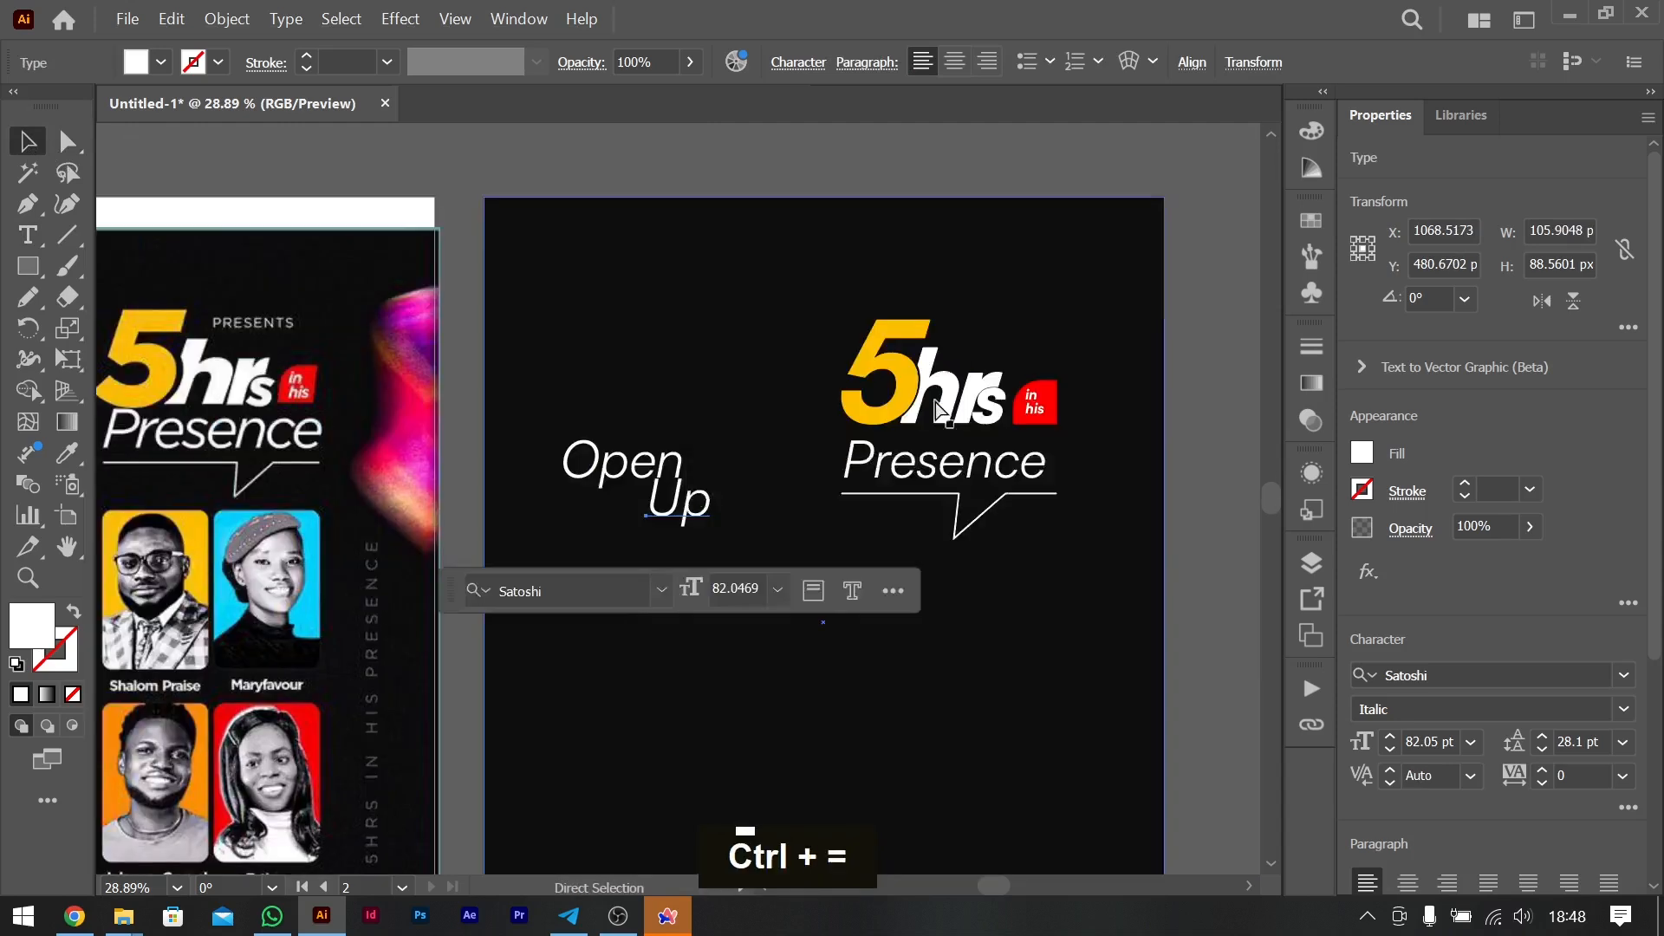
key("ctrl+equal")
key("ctrl+equal")
key("ctrl+equal")
double_click(677, 502)
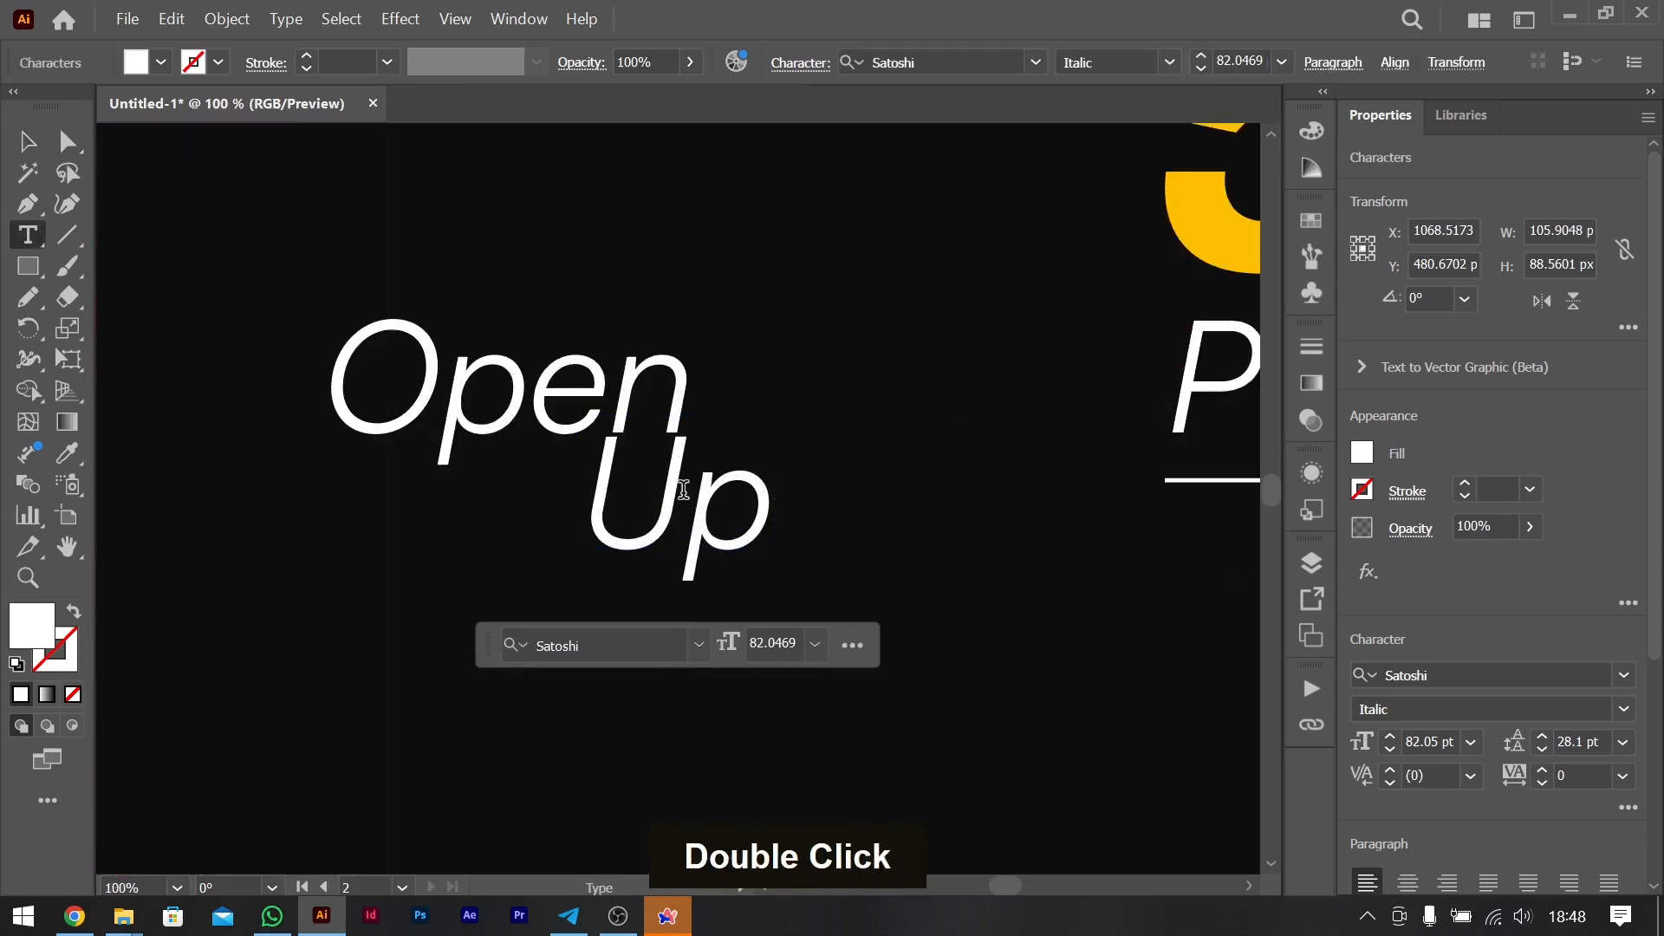
left_click_drag(684, 492, 581, 492)
type("u")
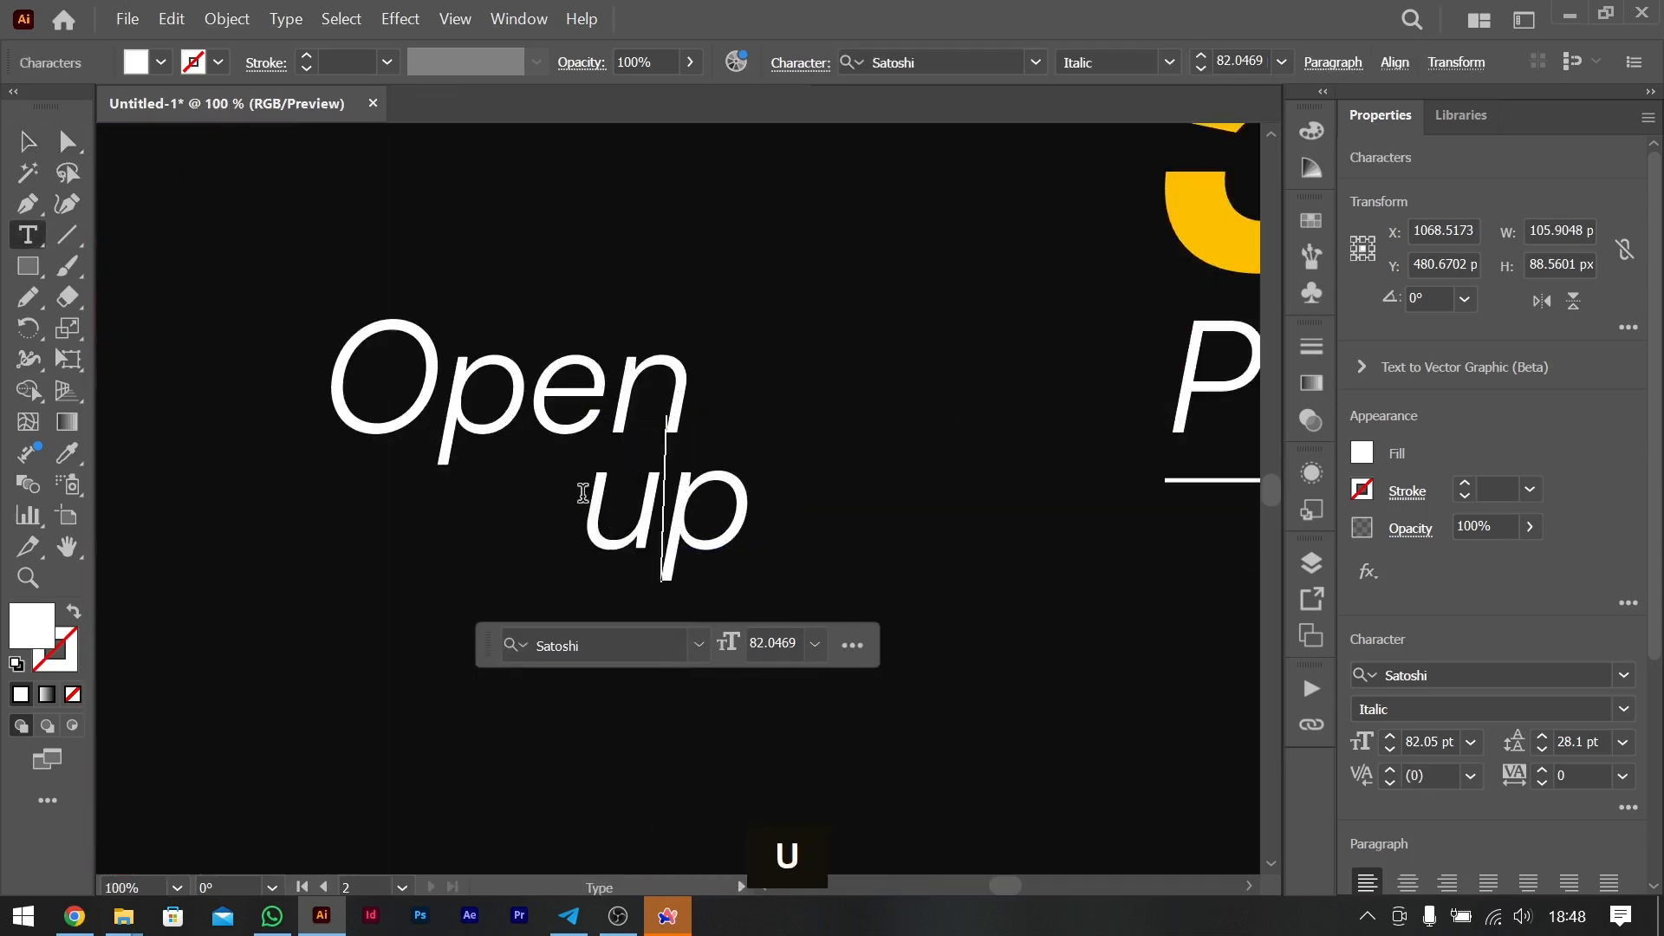
left_click(27, 140)
left_click_drag(653, 496, 658, 466)
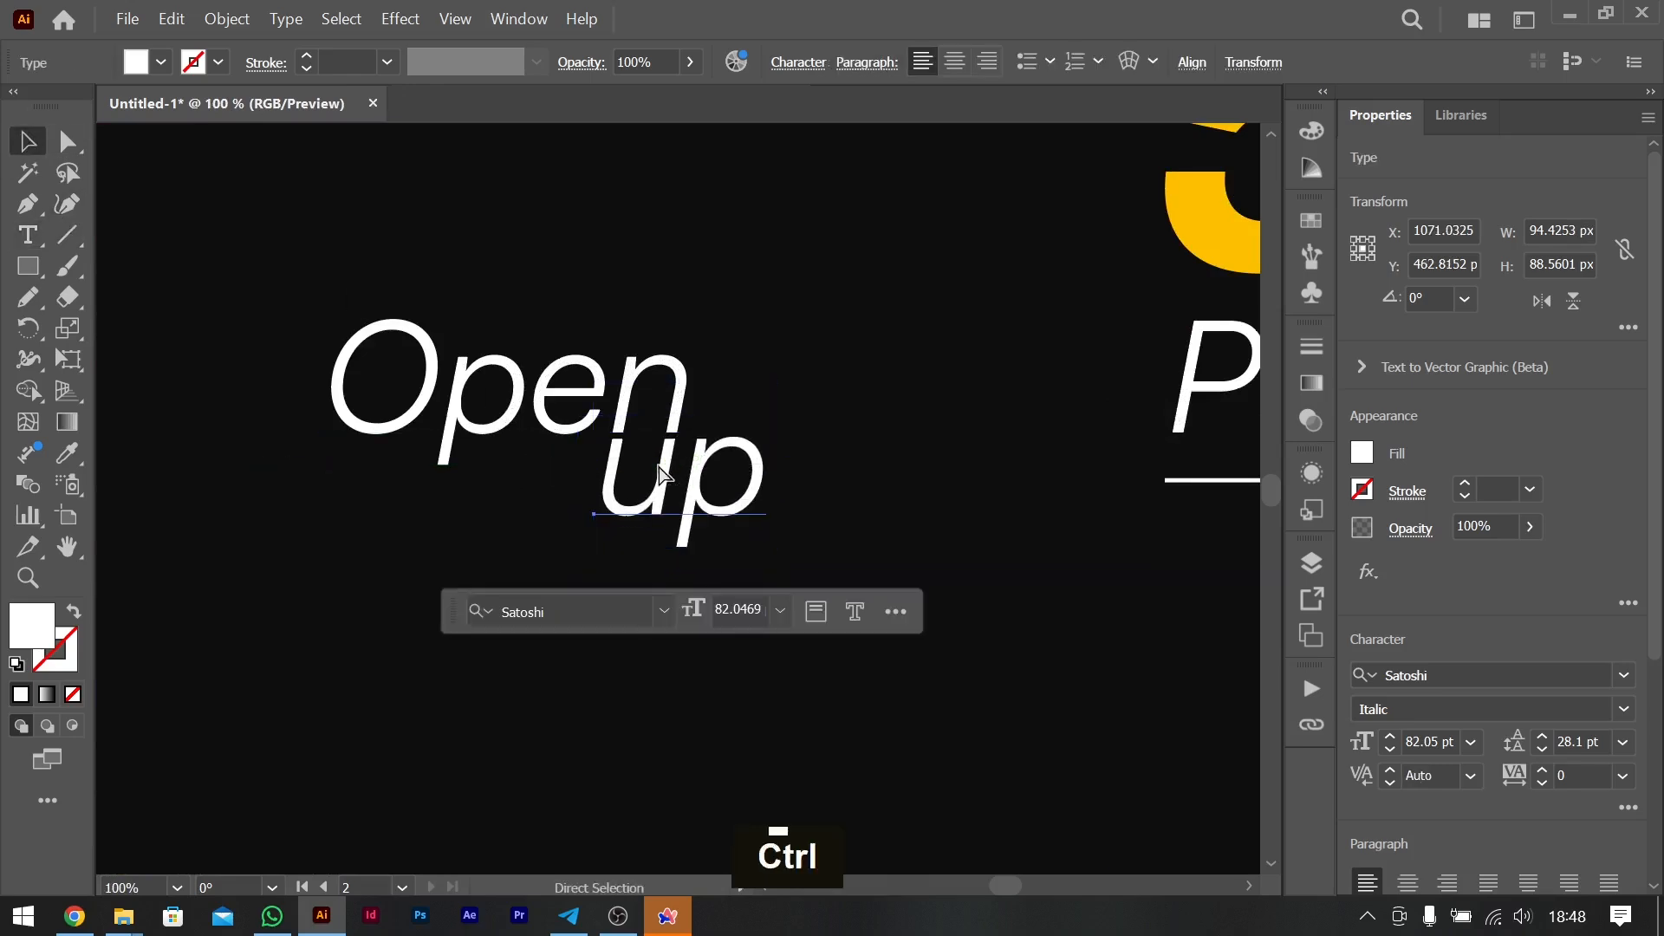
- Enlarge "Open" and "up" together to about 115.3 pt, making the pair about 335 px wide
key("ctrl+minus")
key("ctrl+minus")
key("ctrl+minus")
key("ctrl+minus")
scroll(689, 471, "left", 3)
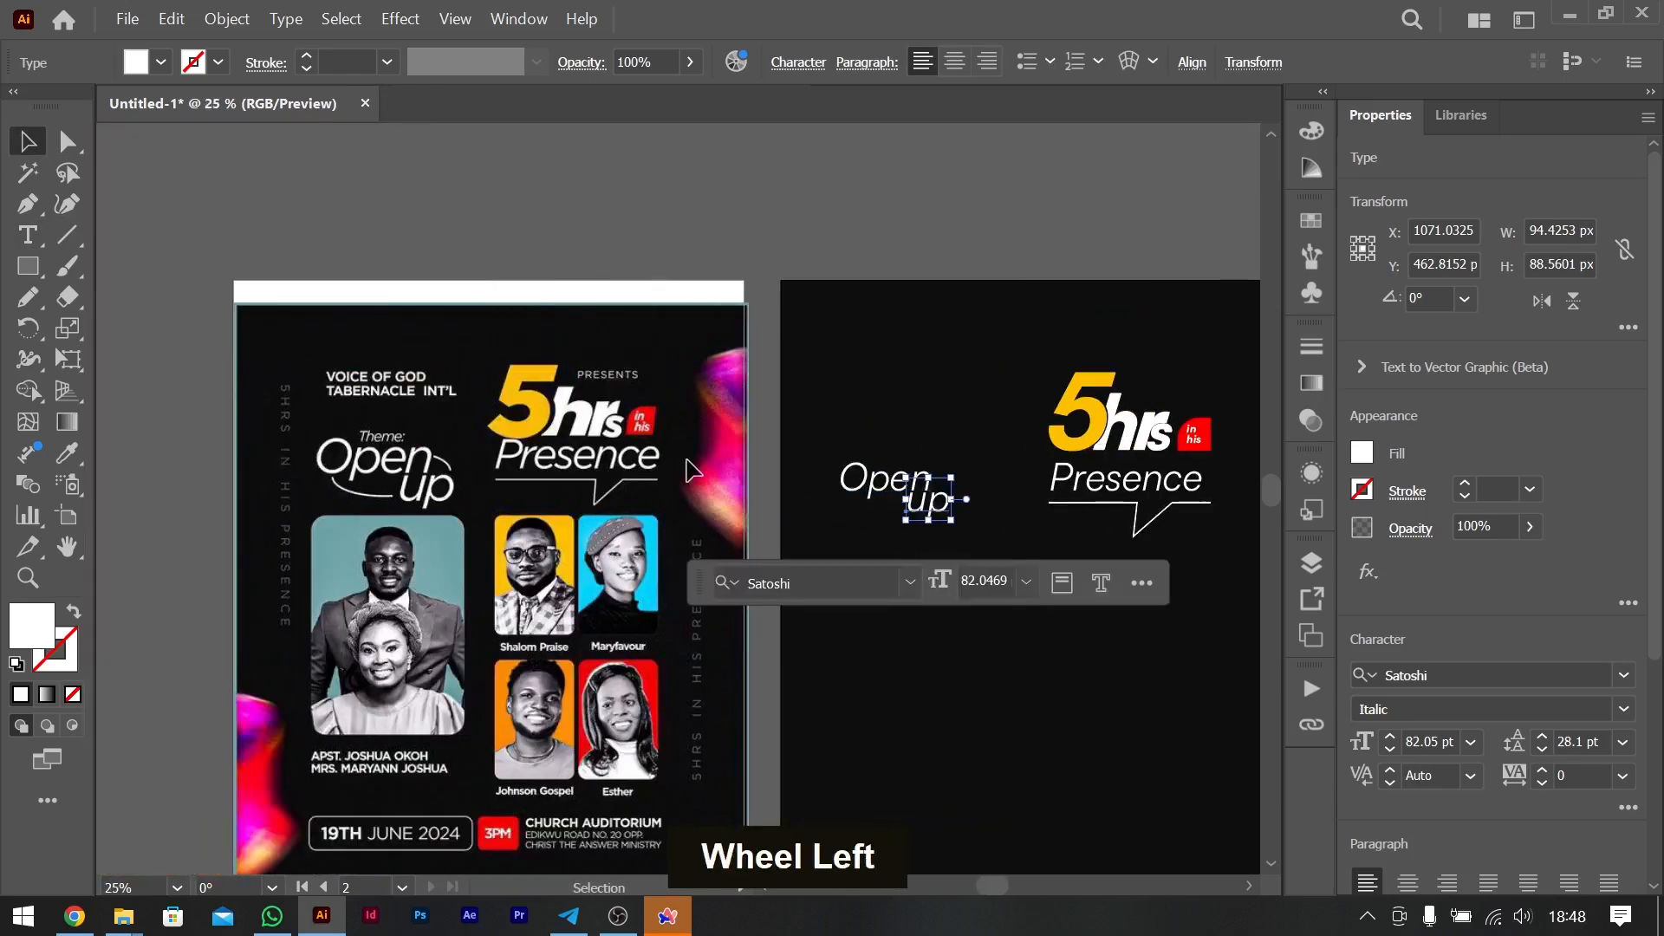
left_click(873, 478, "shift")
left_click_drag(951, 487, 984, 503)
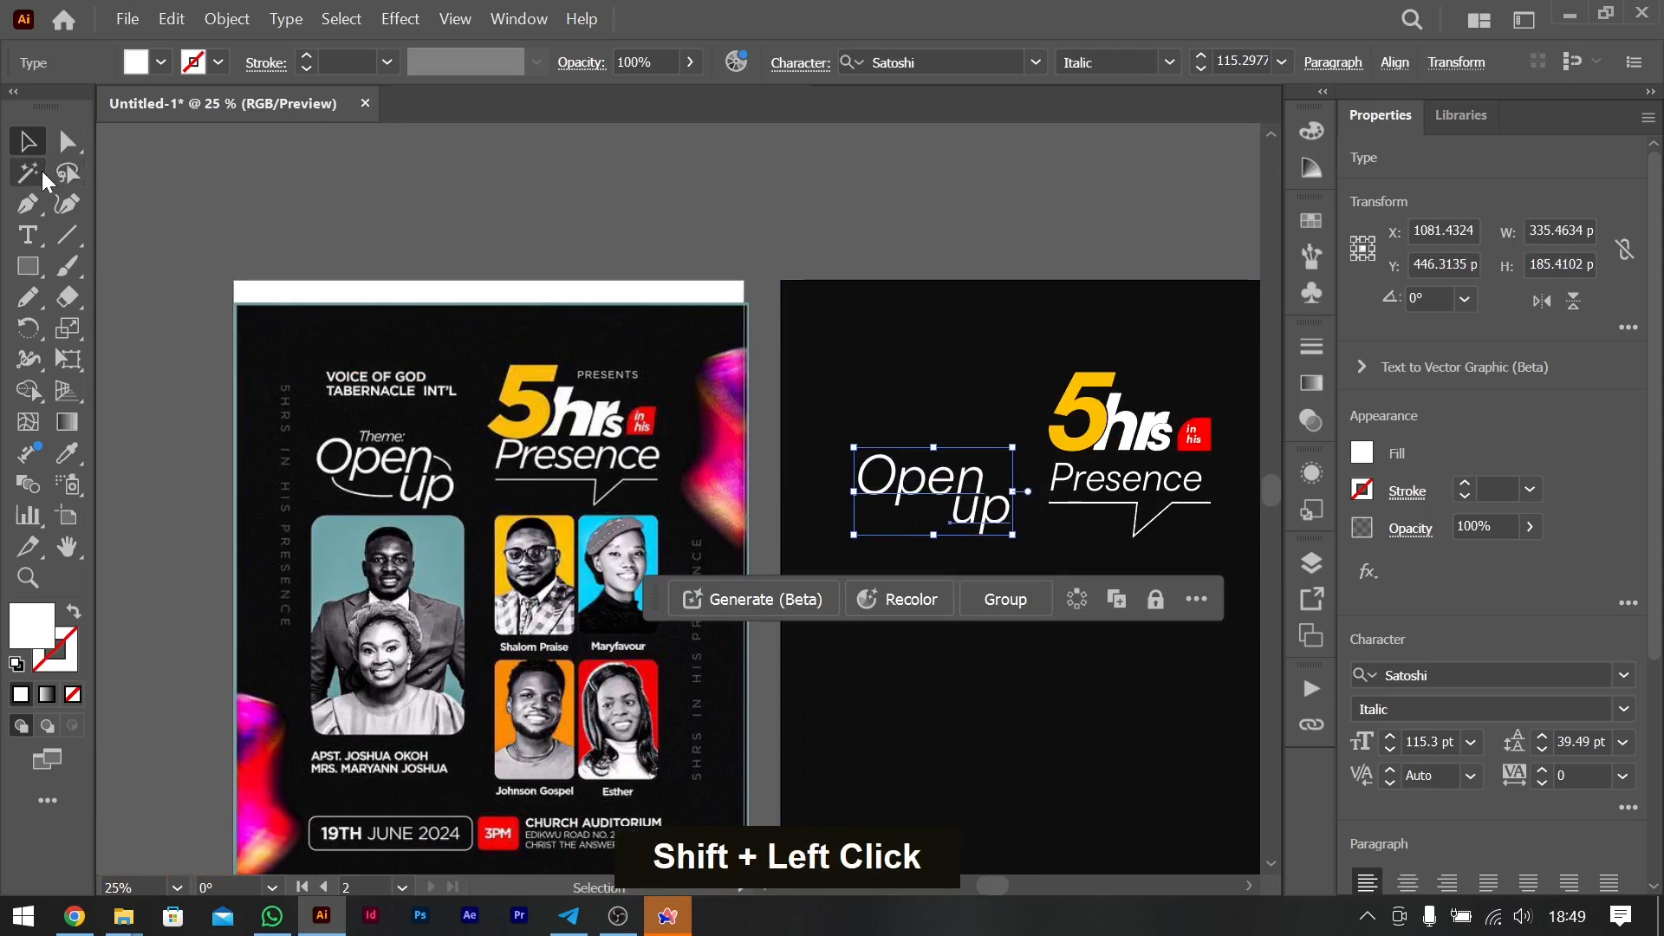
- Draw an open arc from the "n" of "Open" down to the "p" of "up" with the Curvature tool, about 39 by 38 px
left_click(67, 204)
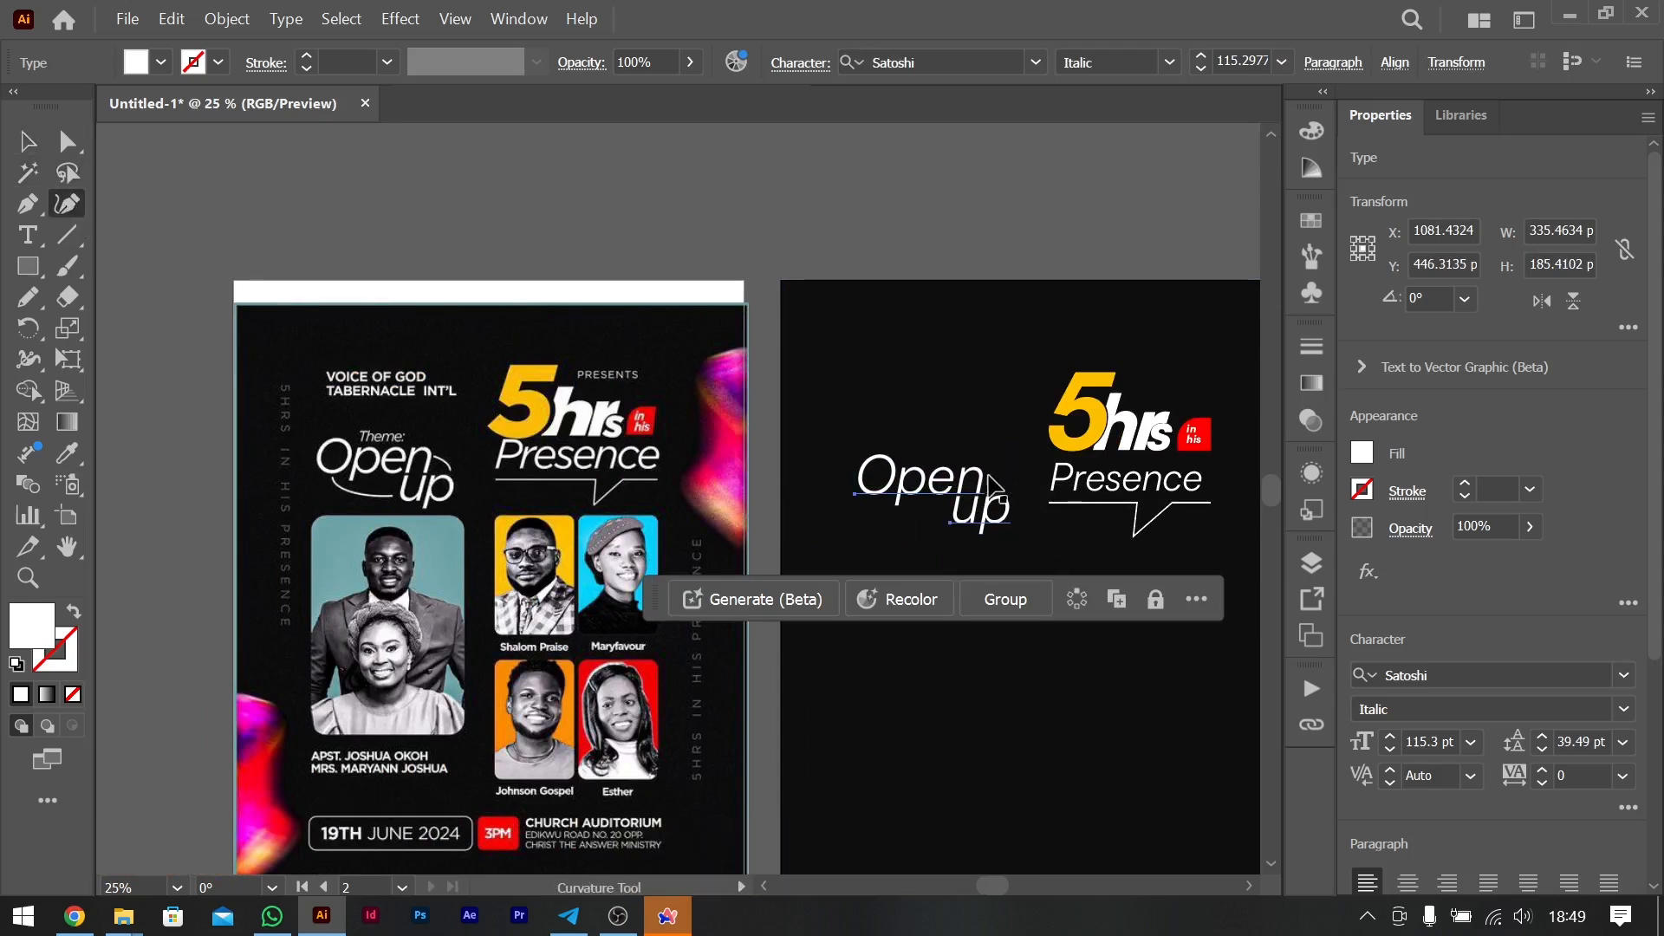
key("ctrl+equal")
key("ctrl+equal")
key("ctrl+equal")
key("ctrl+equal")
key("ctrl+equal")
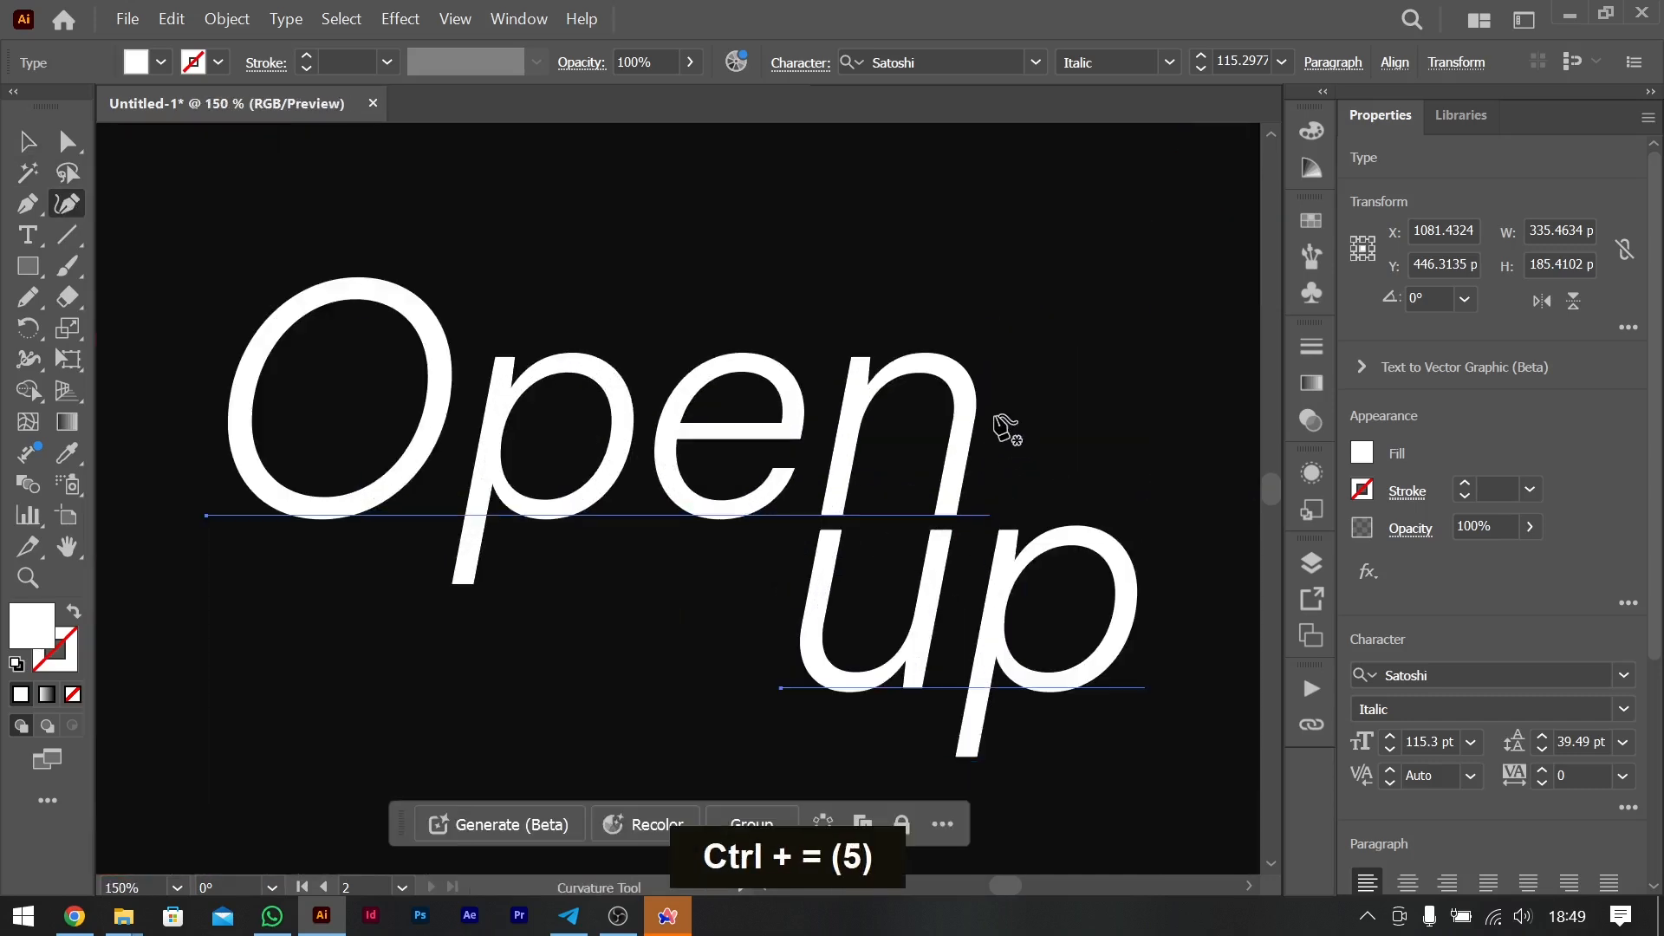
left_click(998, 406)
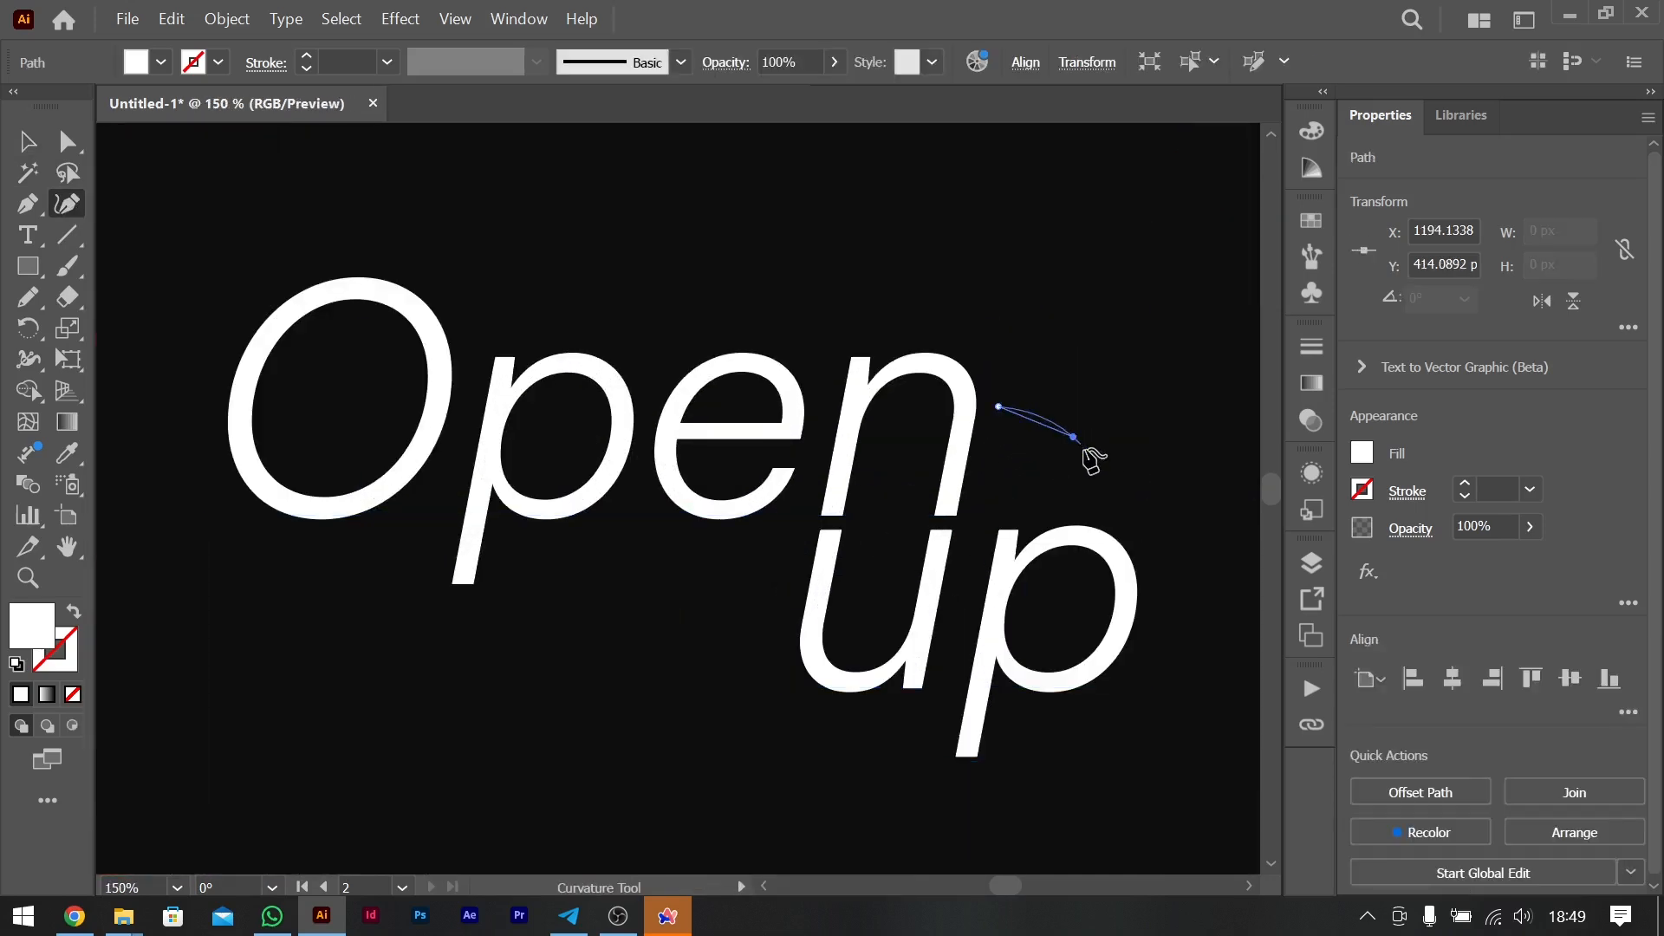
left_click(1074, 436)
left_click(1111, 515)
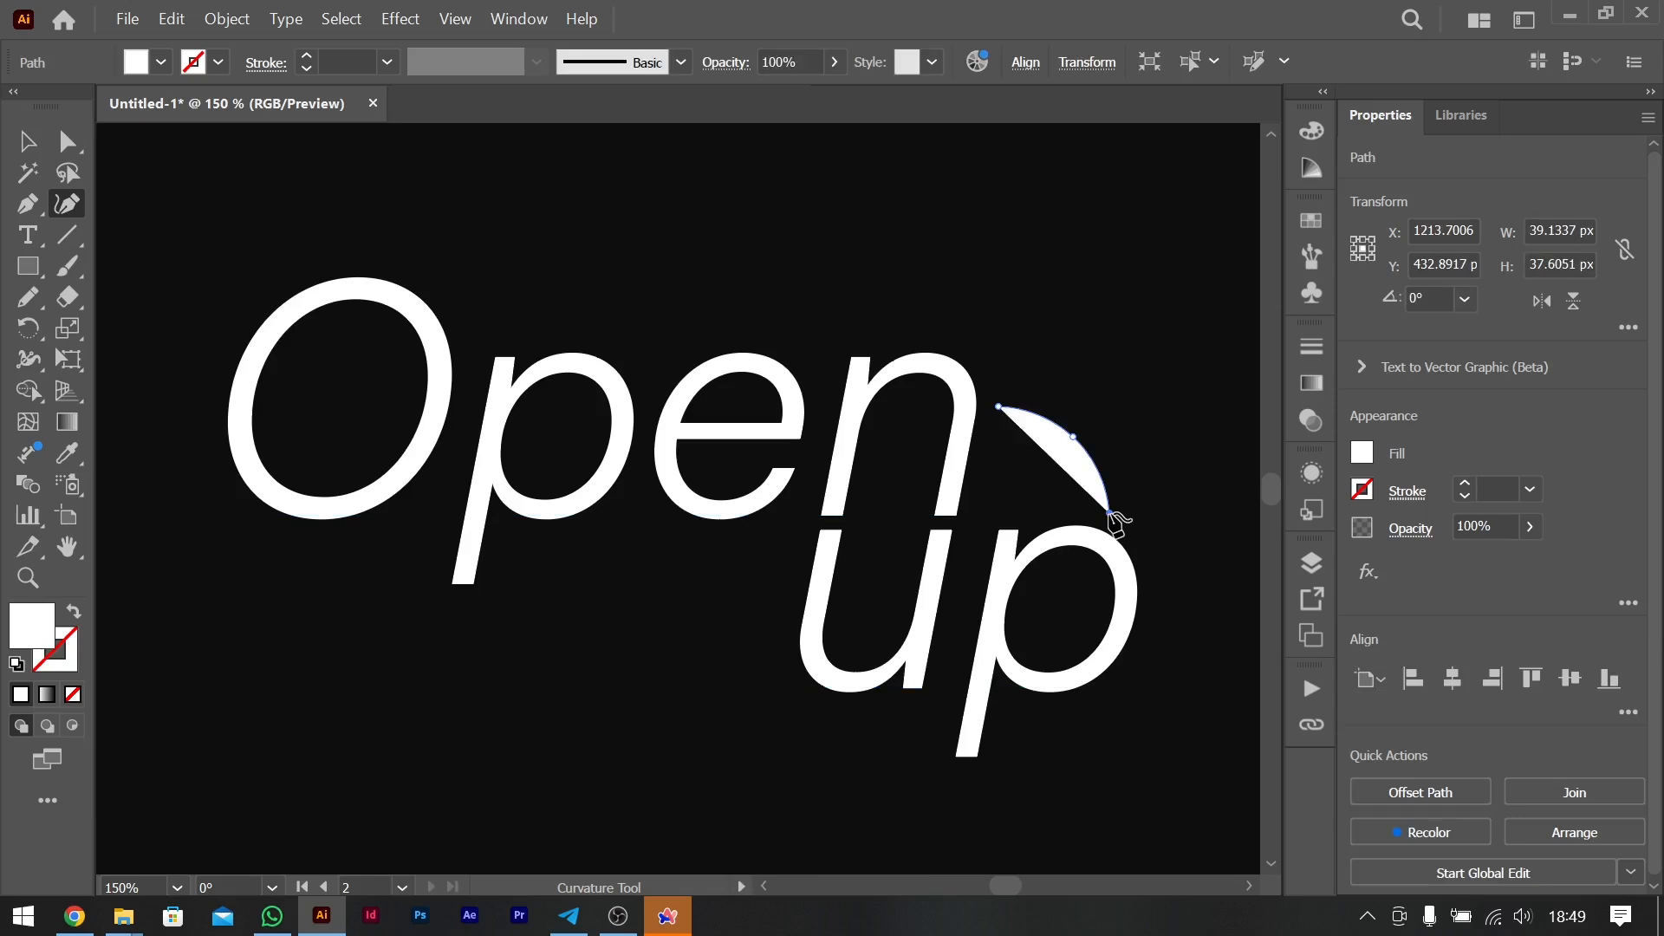
key("Escape")
- Remove the small arc's fill and give it a white 1 pt stroke
left_click(1362, 454)
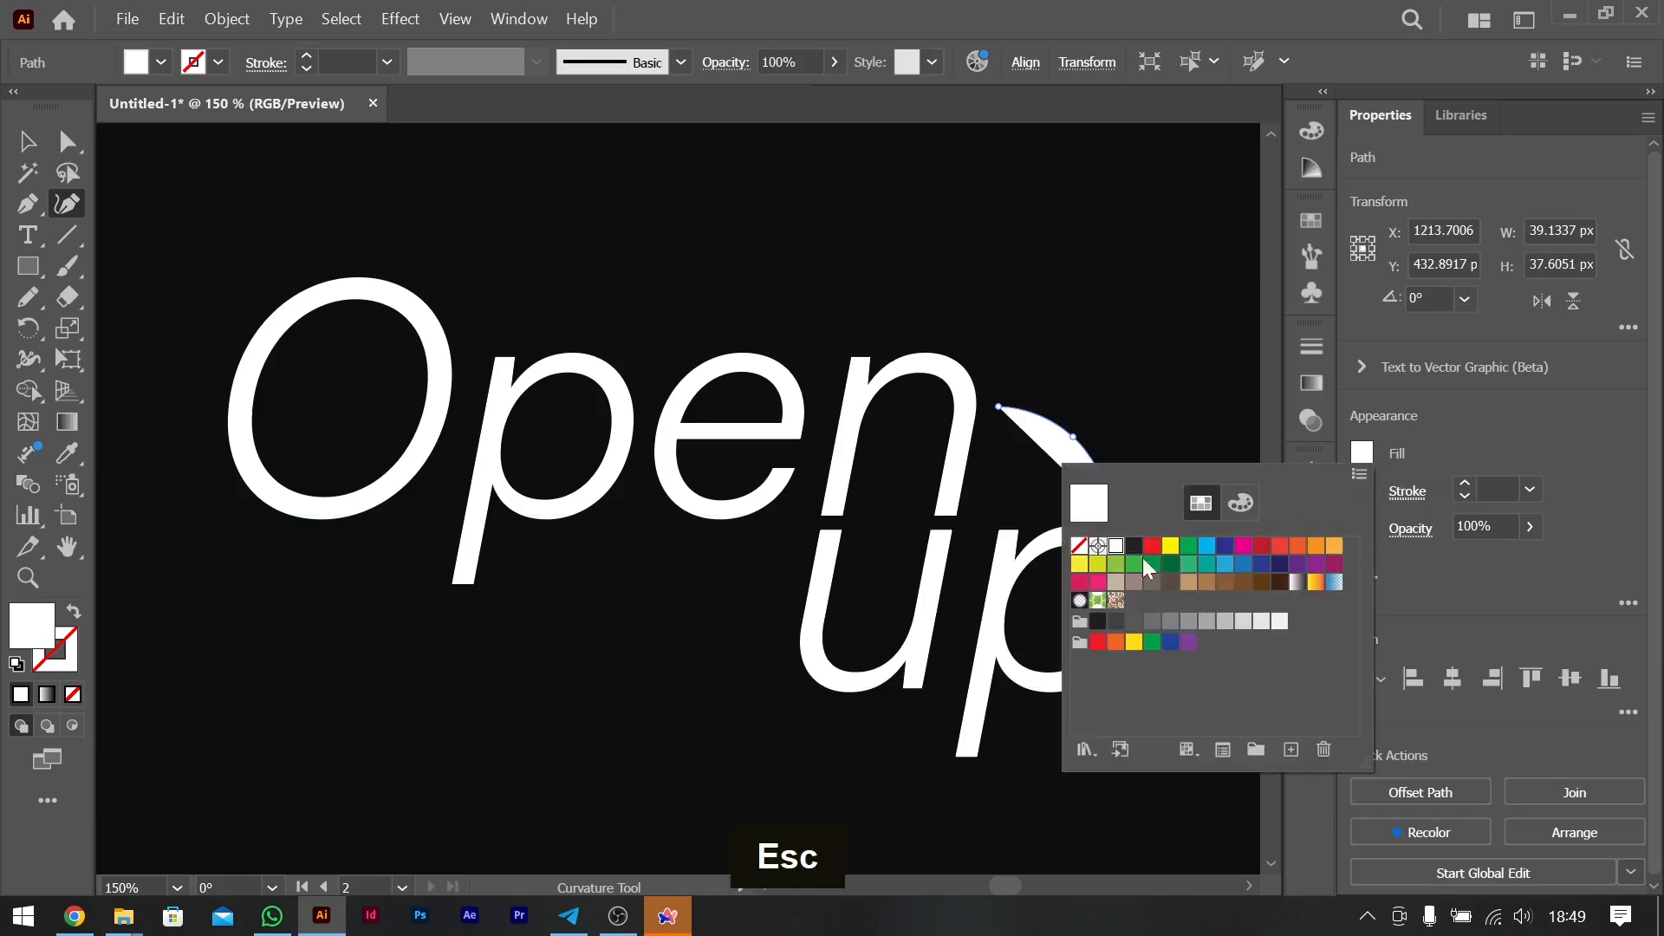
left_click(1095, 551)
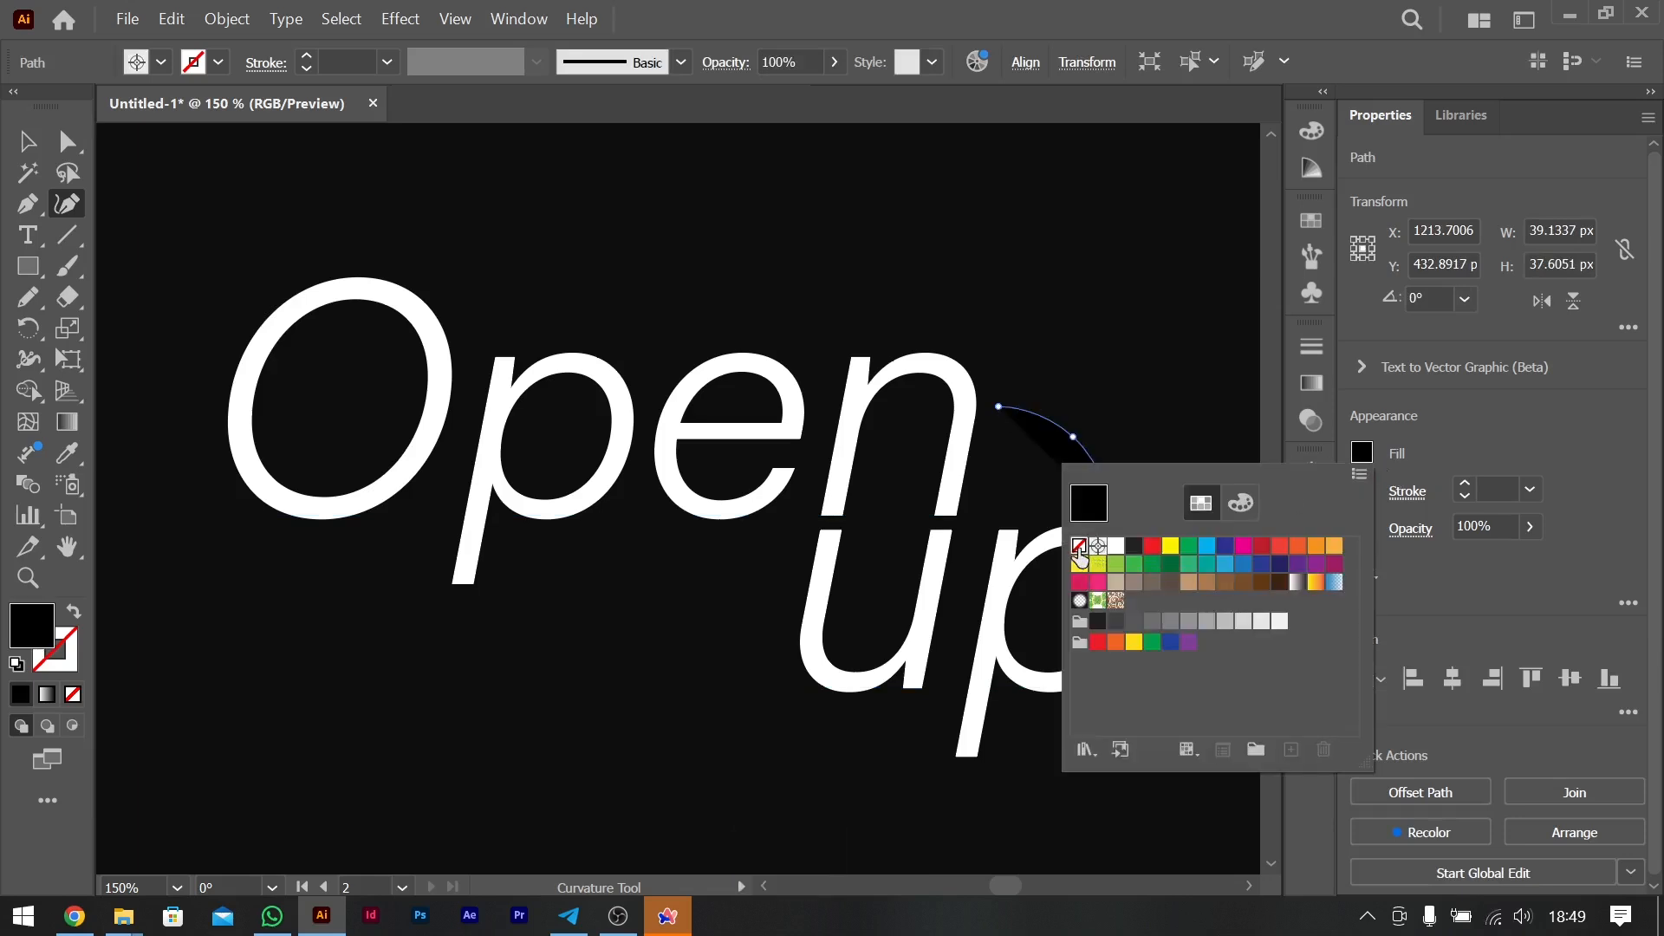
left_click(1078, 545)
left_click(1449, 460)
left_click(1465, 485)
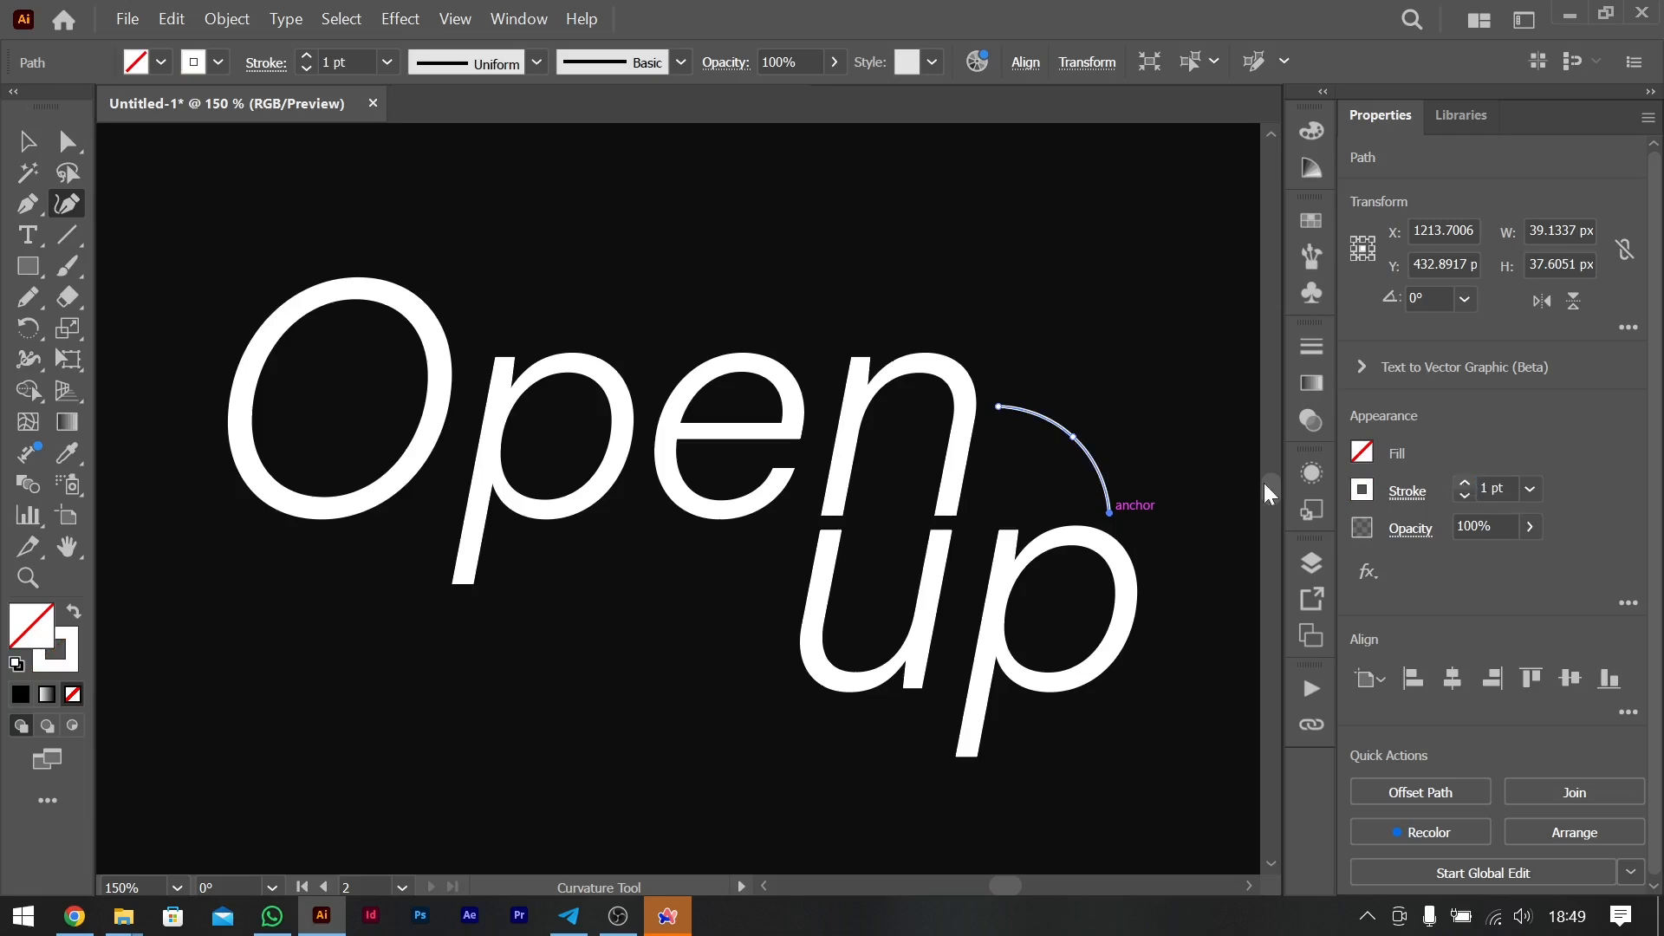
key("Escape")
key("Escape")
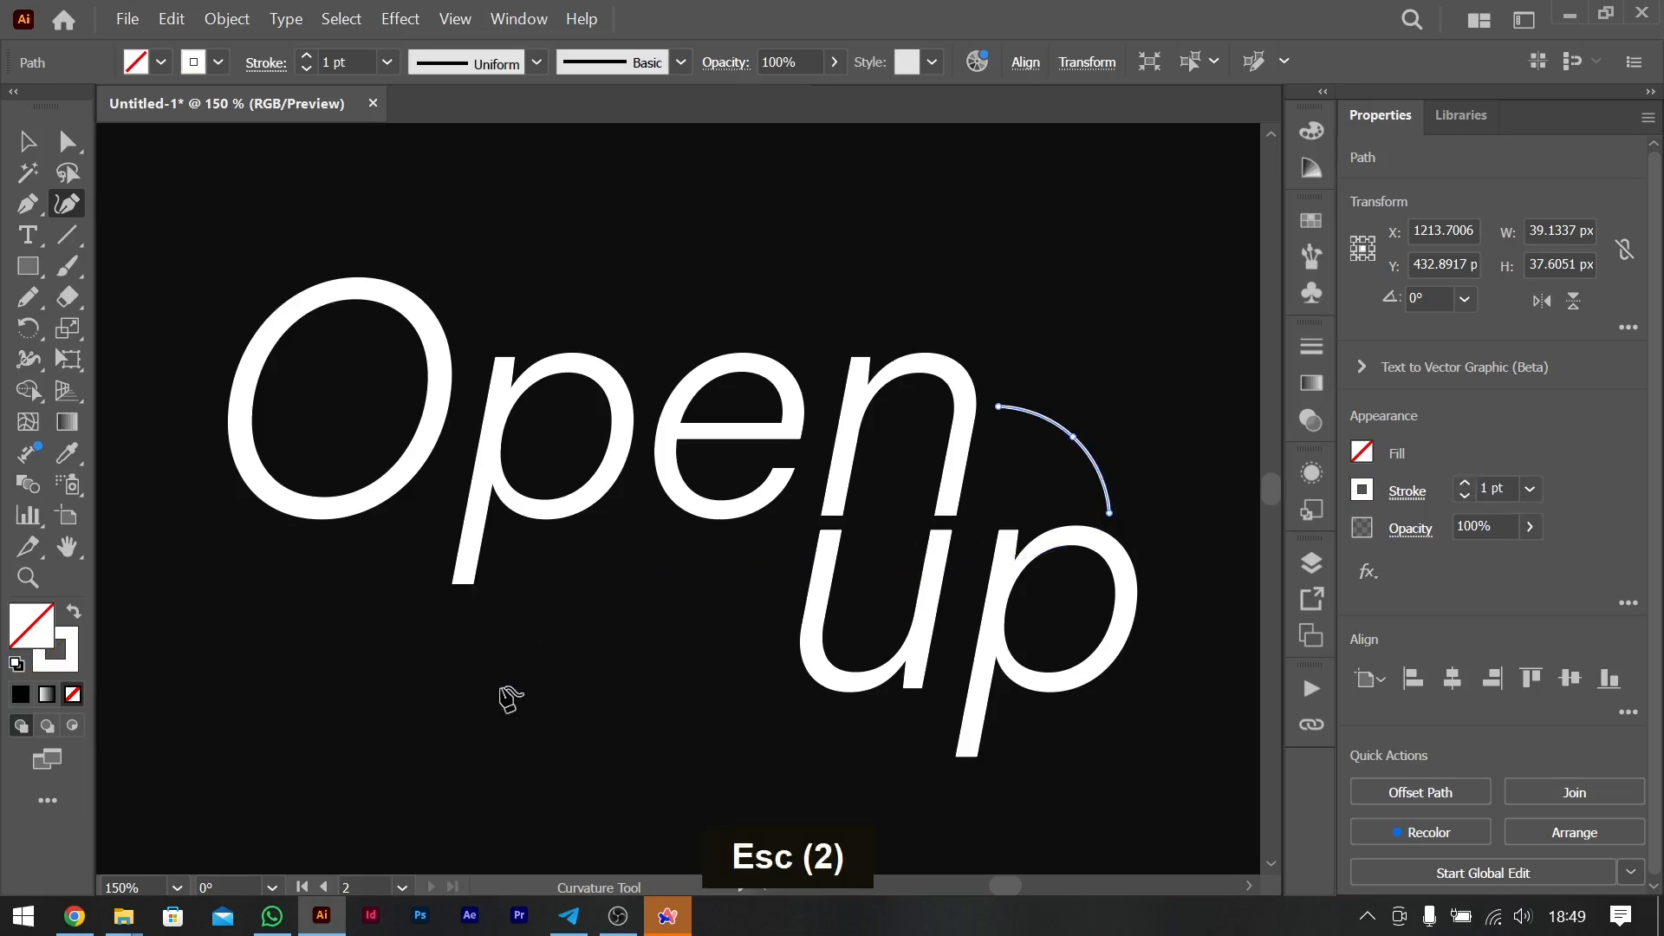
- Draw a second open curve from under the "O" of "Open" to the "u" of "up", about 164 px wide and 55 px deep
scroll(509, 694, "down", 3)
key("ctrl+minus")
key("ctrl+minus")
key("ctrl+minus")
scroll(509, 697, "left", 3)
scroll(510, 697, "left", 5)
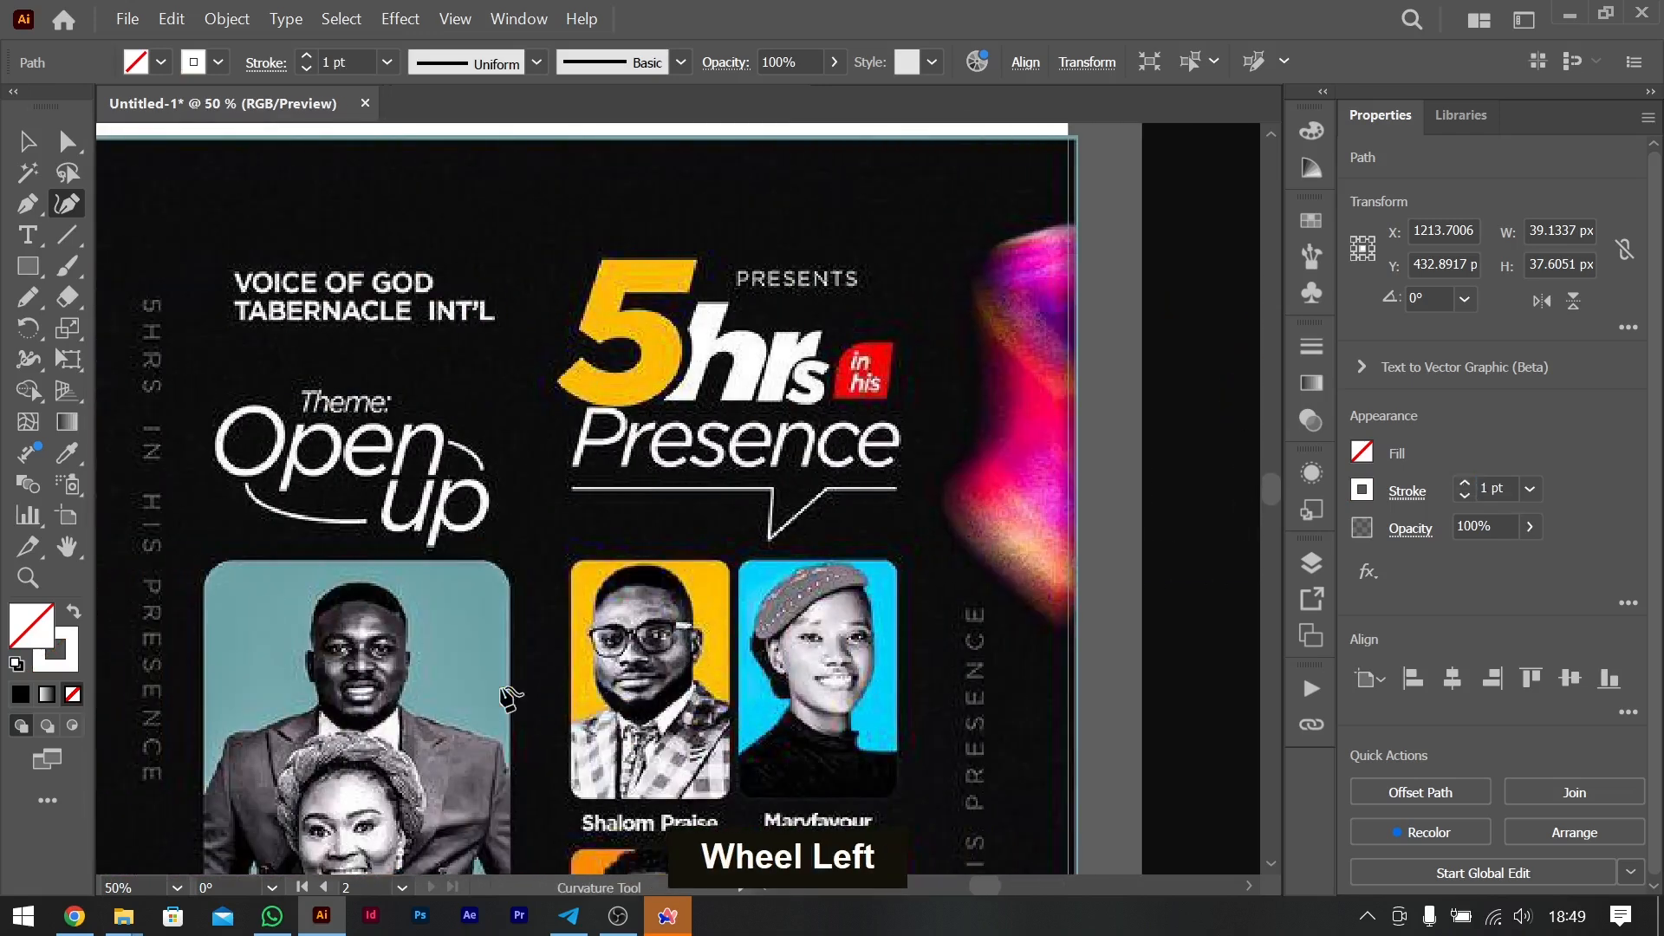
scroll(511, 693, "right", 6)
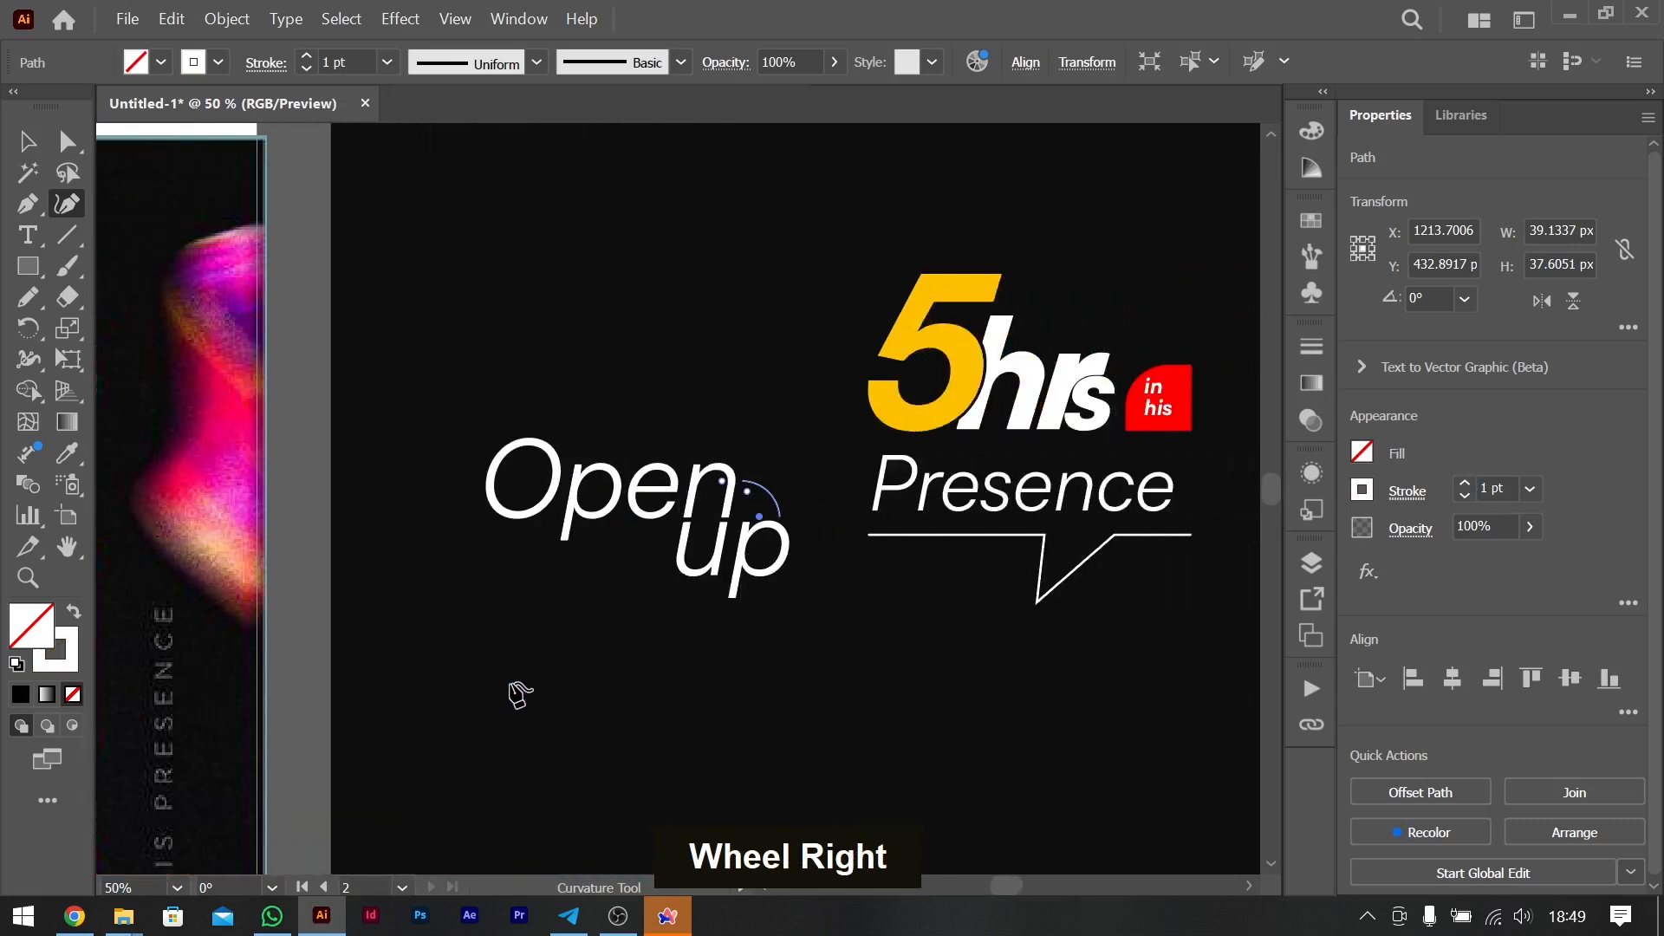
key("Escape")
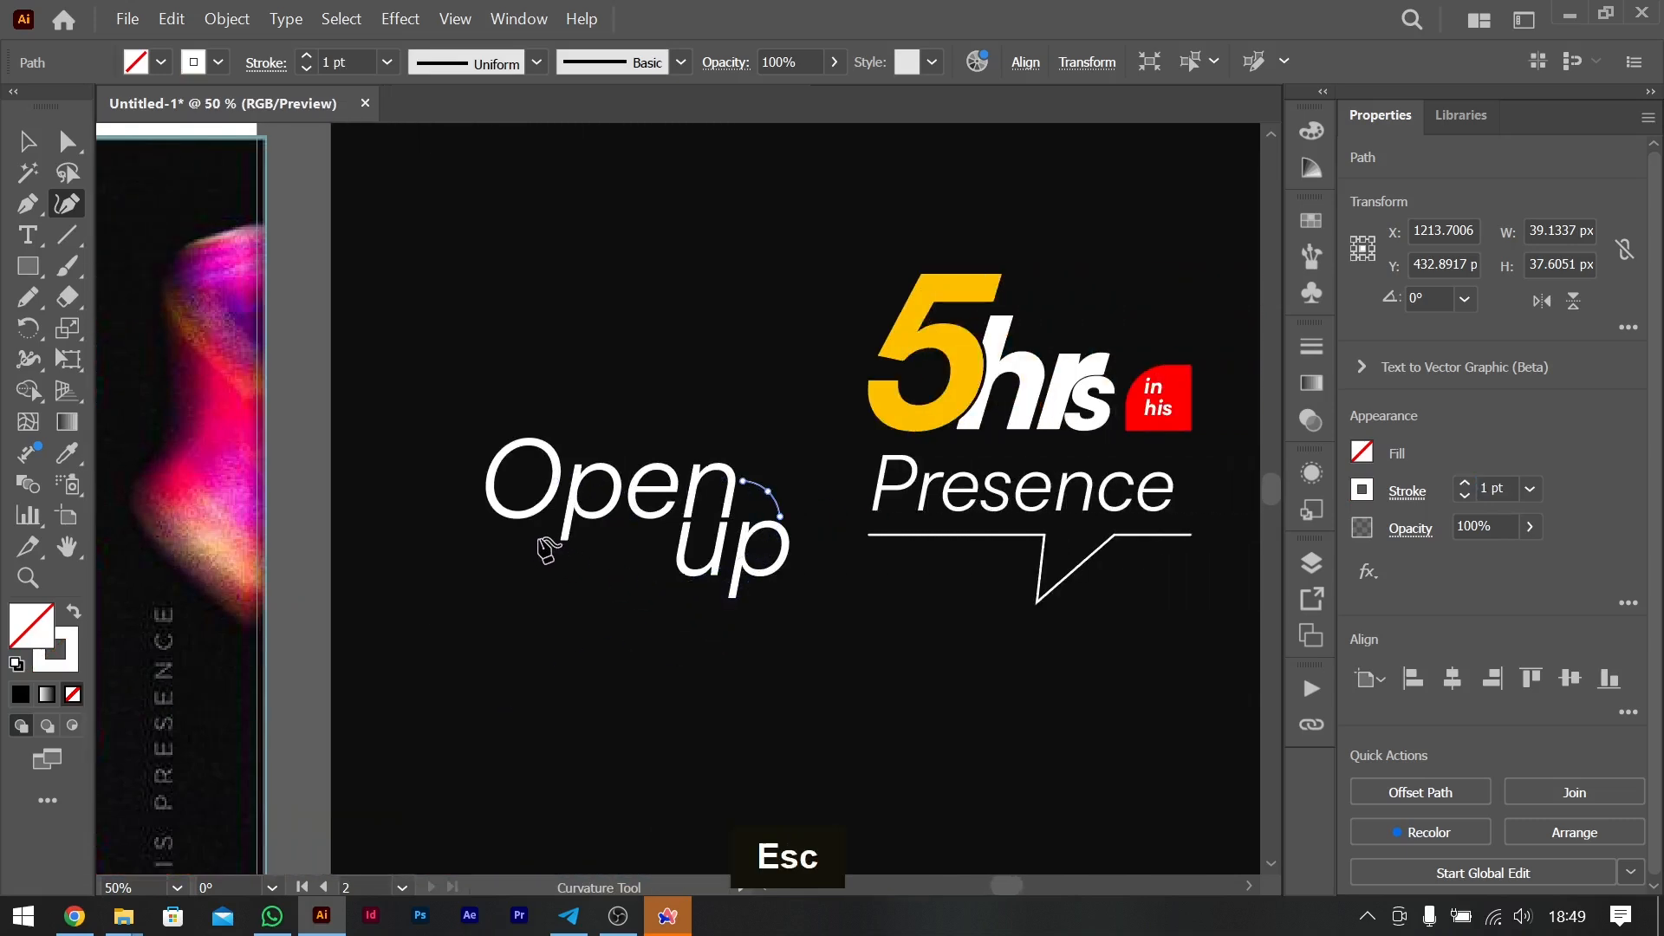
left_click(517, 527)
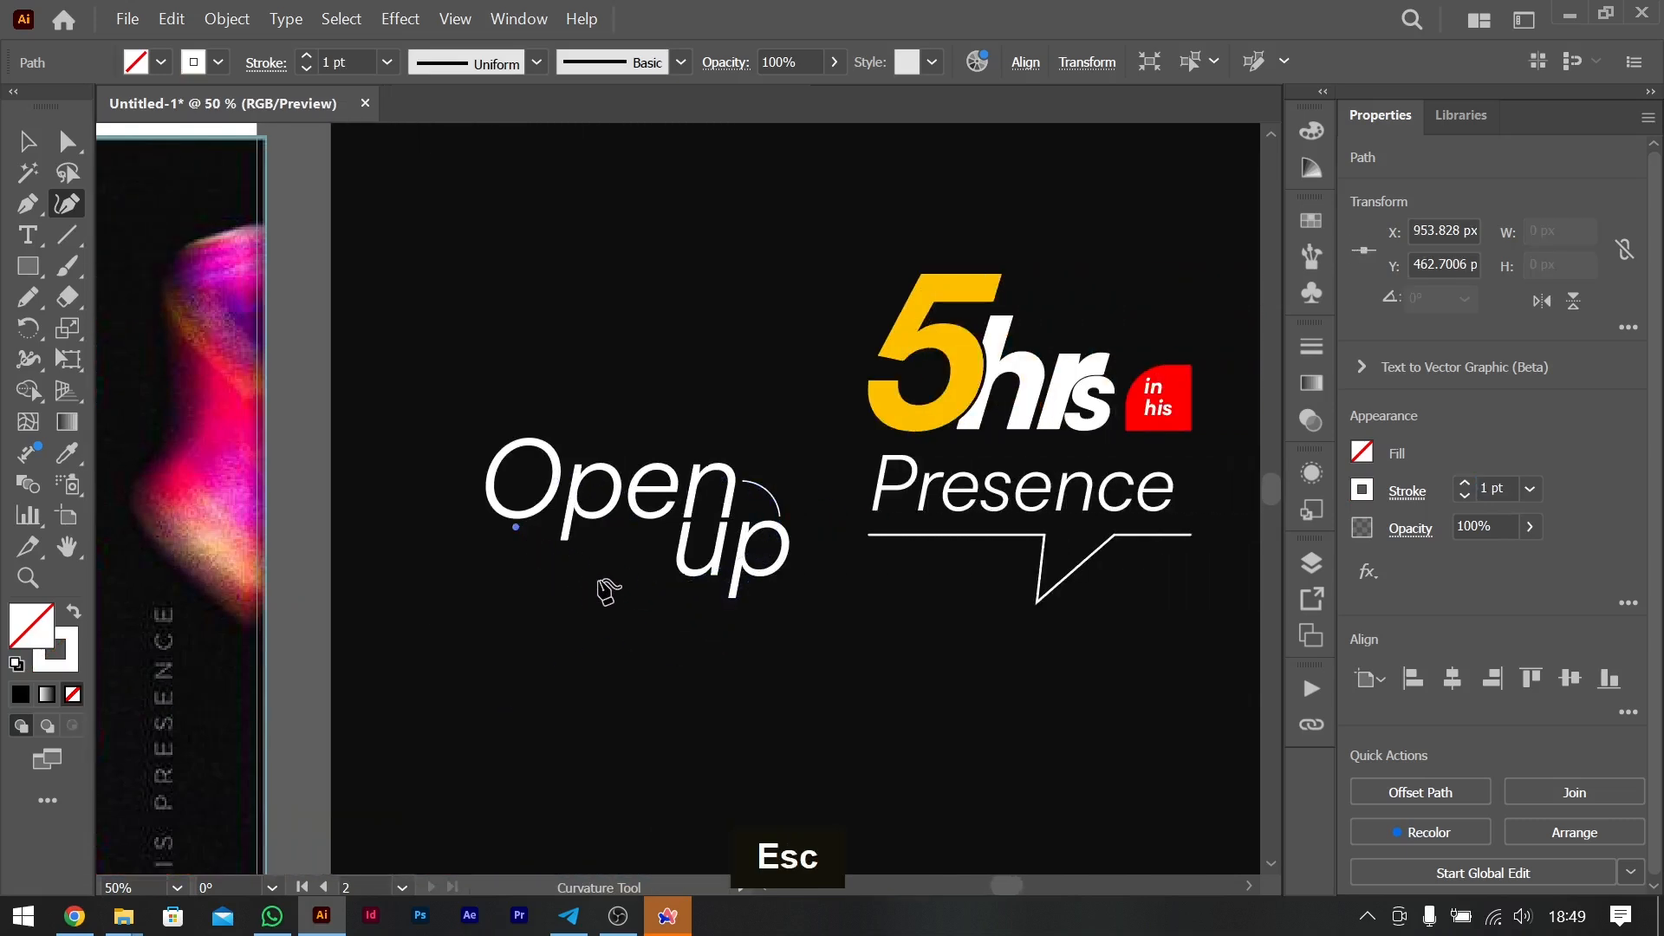
left_click(594, 574)
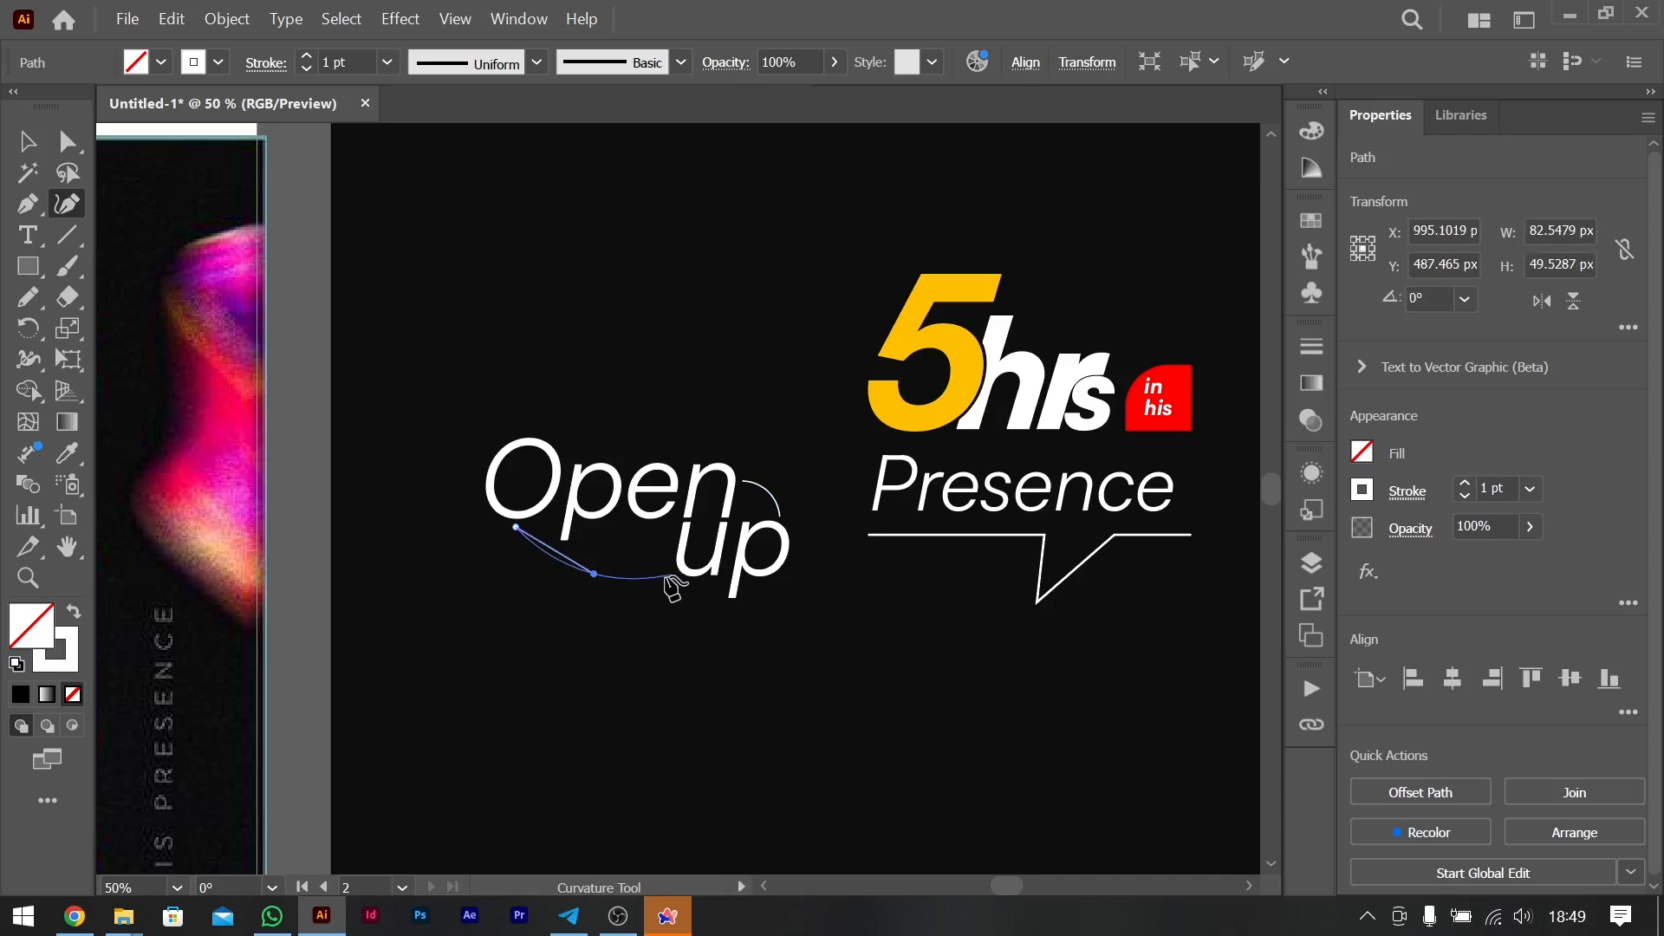
left_click(670, 574)
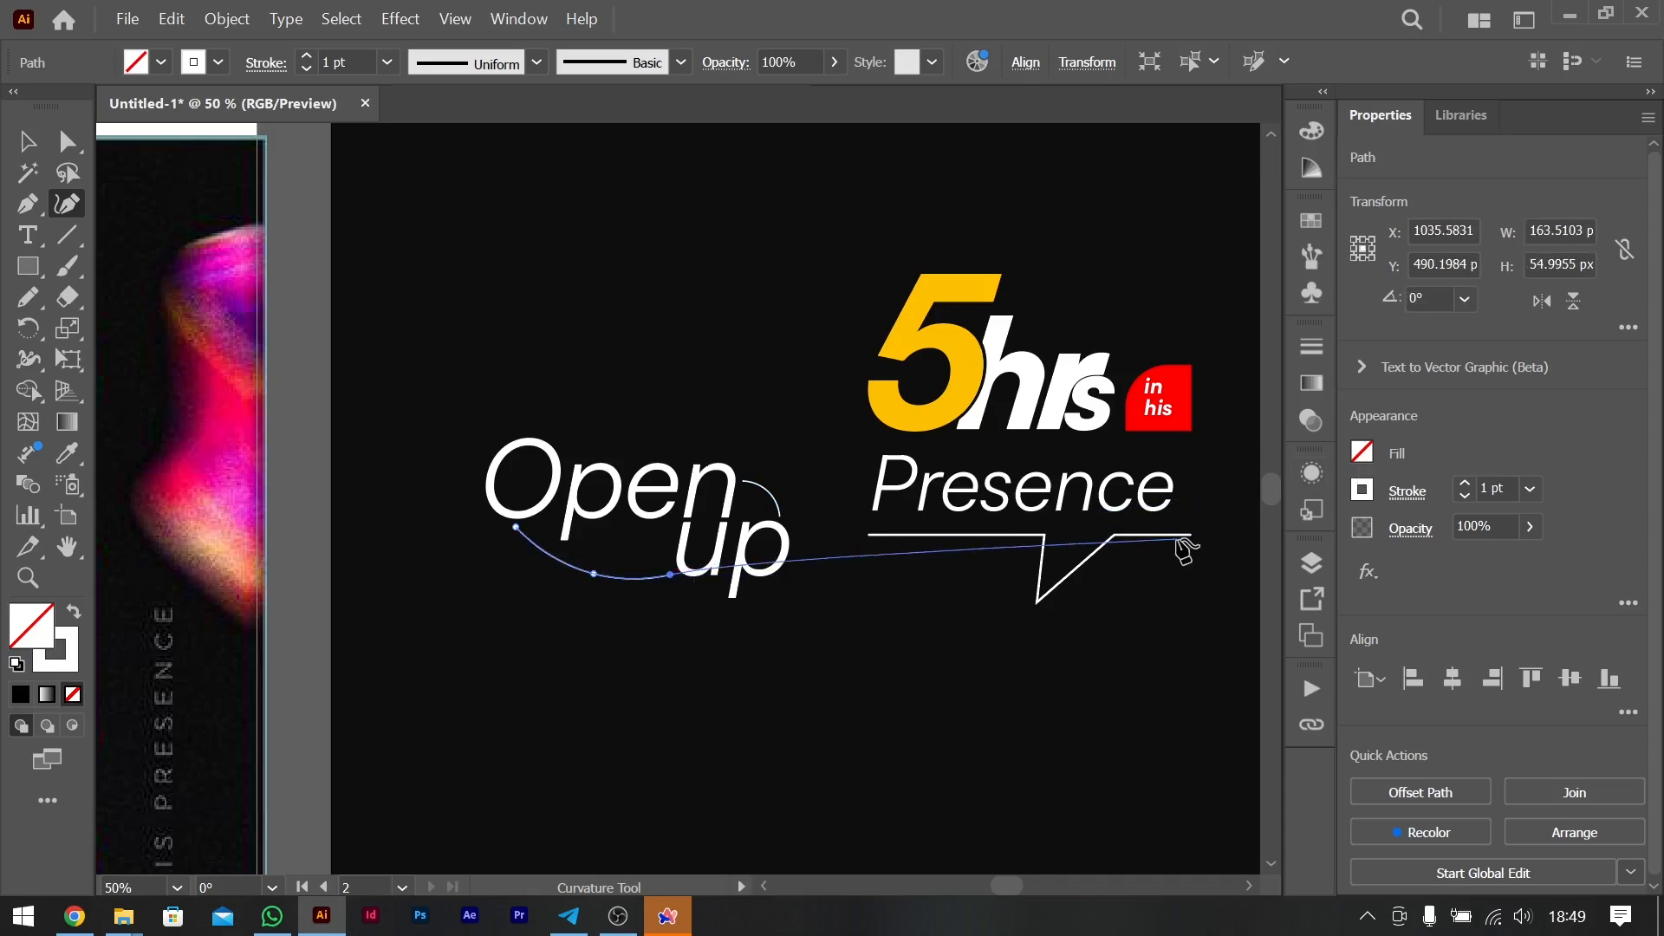
key("Escape")
key("ctrl+minus")
key("ctrl+minus")
key("ctrl+minus")
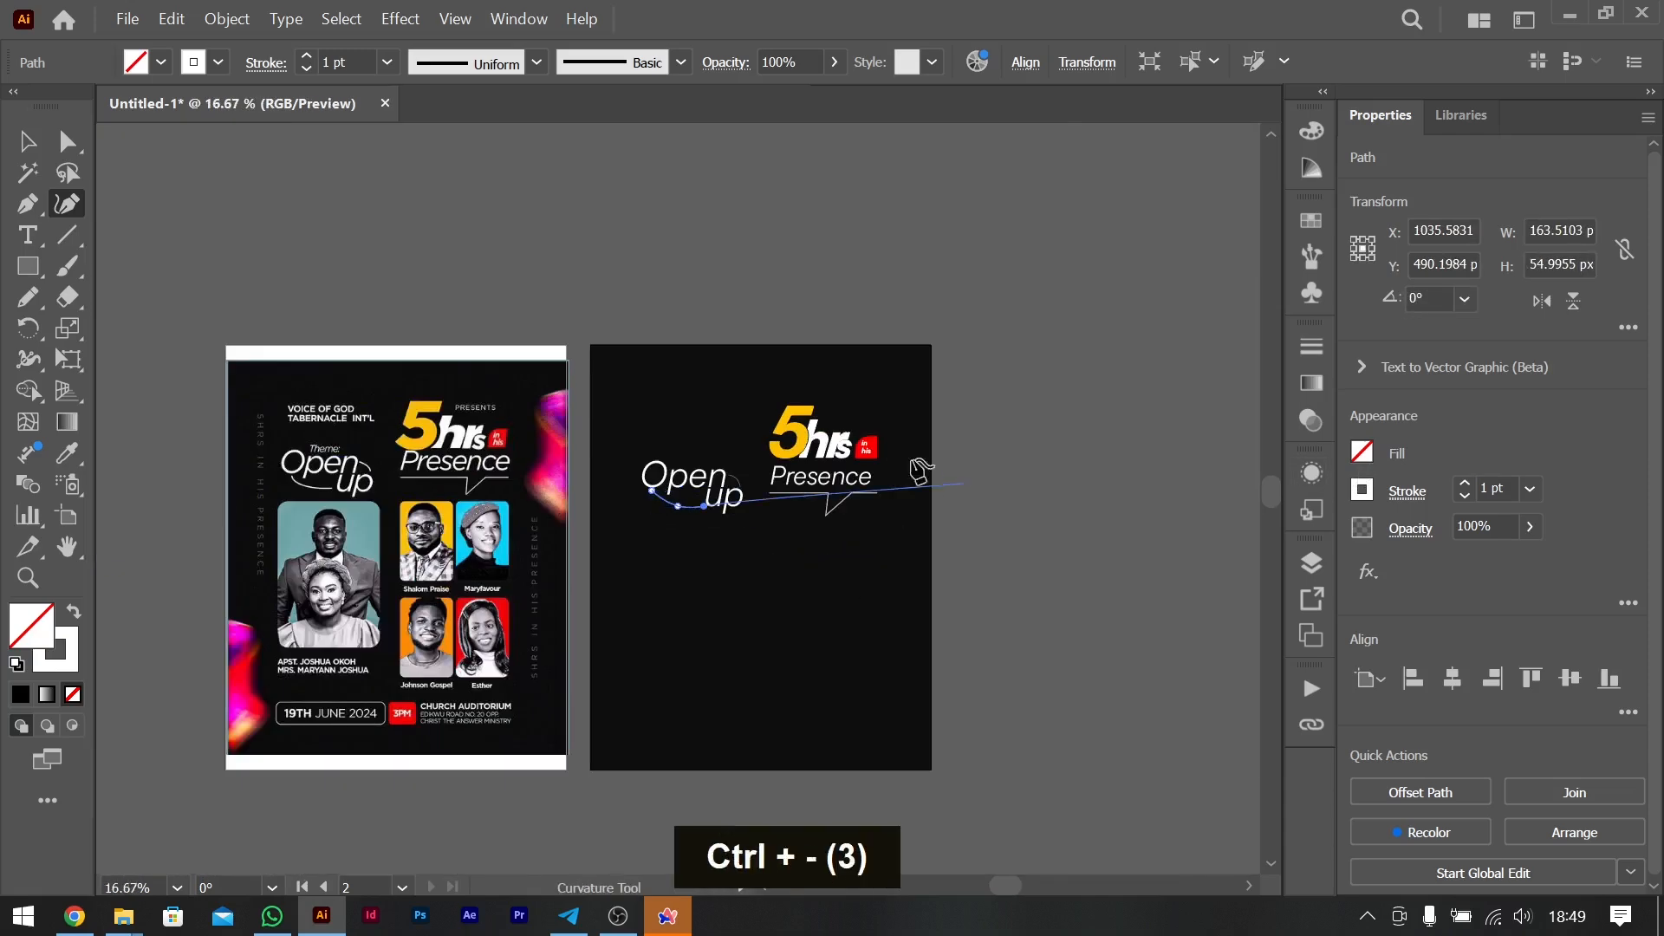
left_click(26, 143)
double_click(1096, 601)
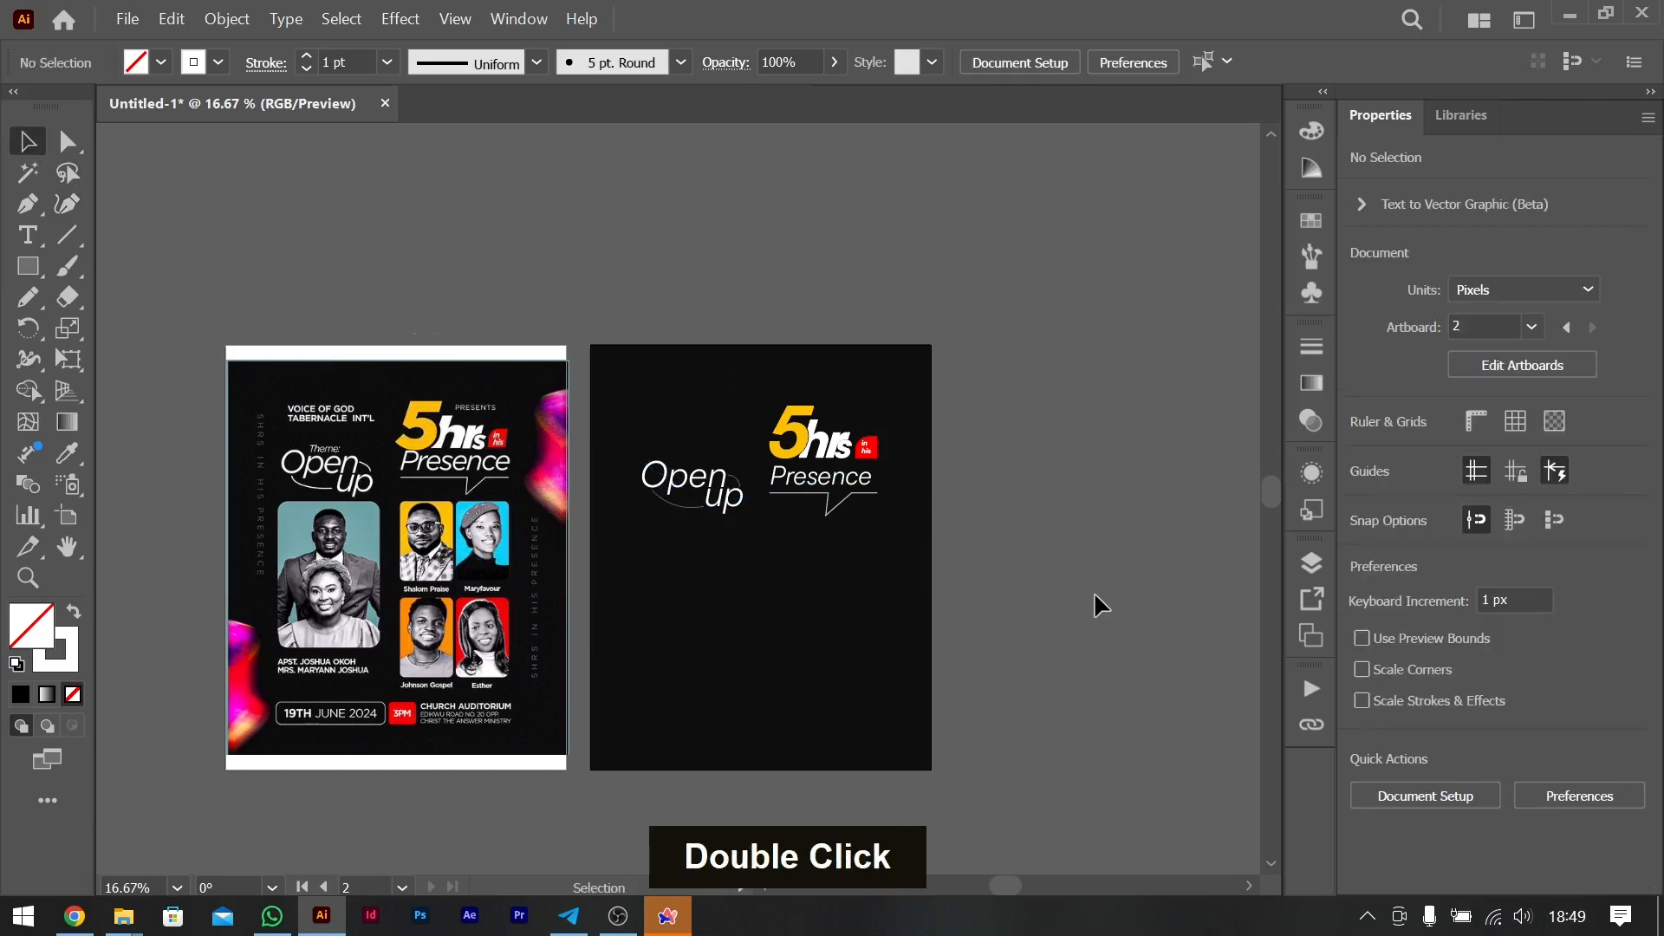
- Set the stroke of both curves around "Open up" to 2 pt and the speech-bubble line's stroke to 3 pt
scroll(1096, 601, "down", 3)
scroll(1096, 601, "up", 2)
key("ctrl+equal")
key("ctrl+equal")
key("ctrl+equal")
left_click(852, 563, "shift")
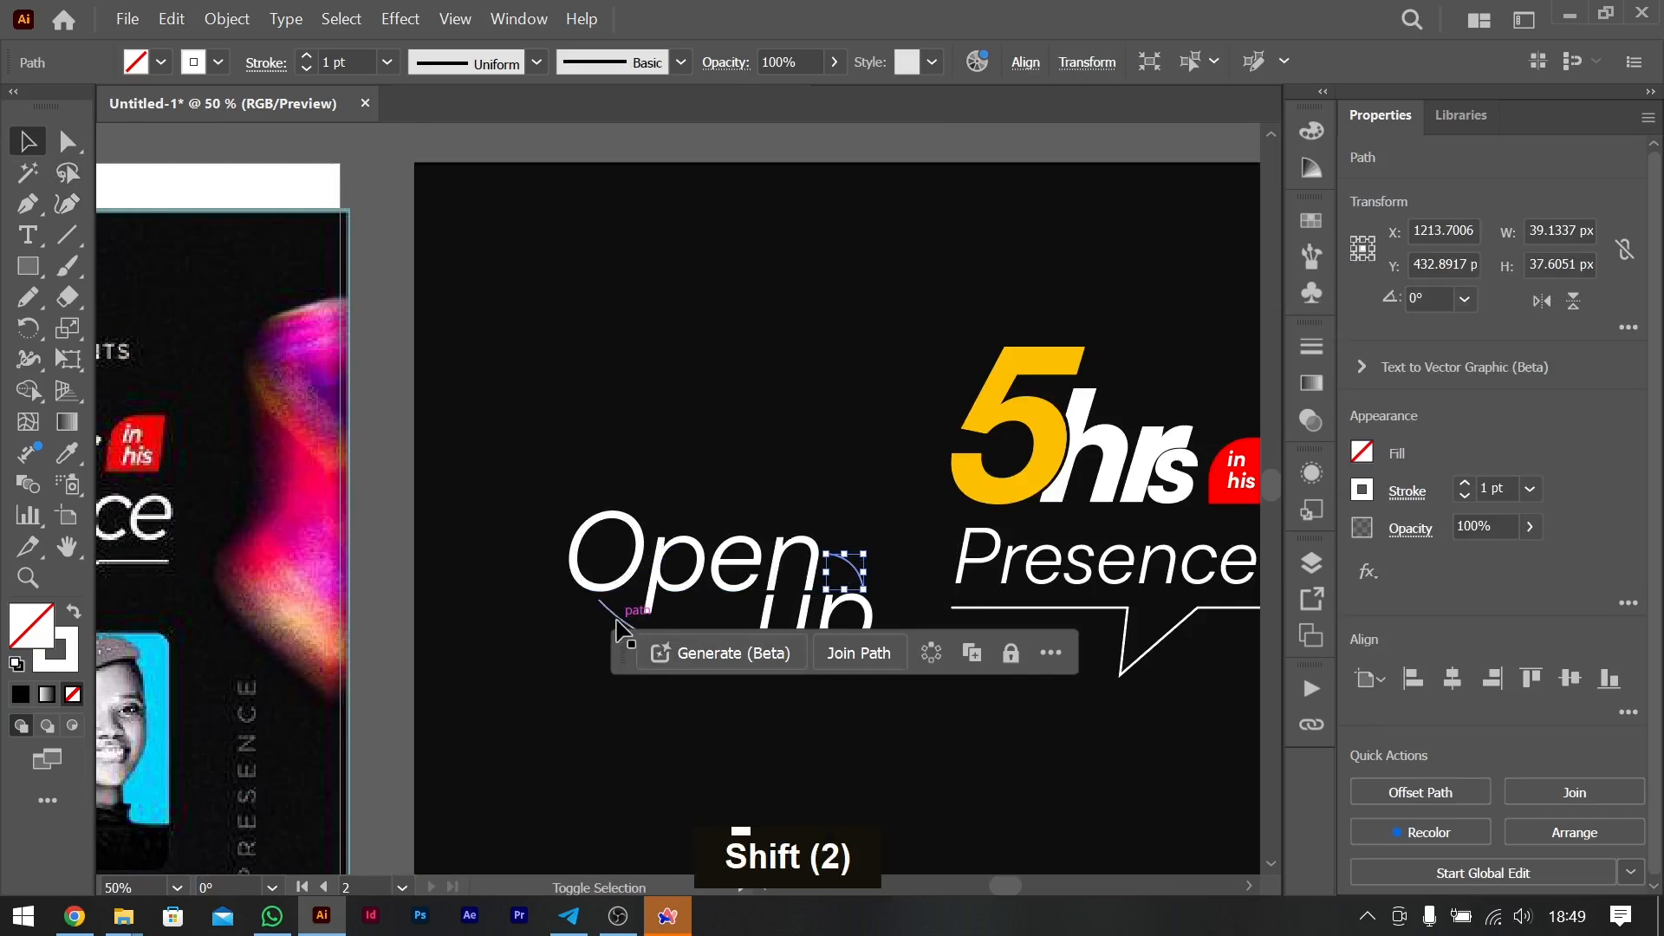
left_click(620, 620, "shift")
left_click(1464, 485)
left_click(1158, 639)
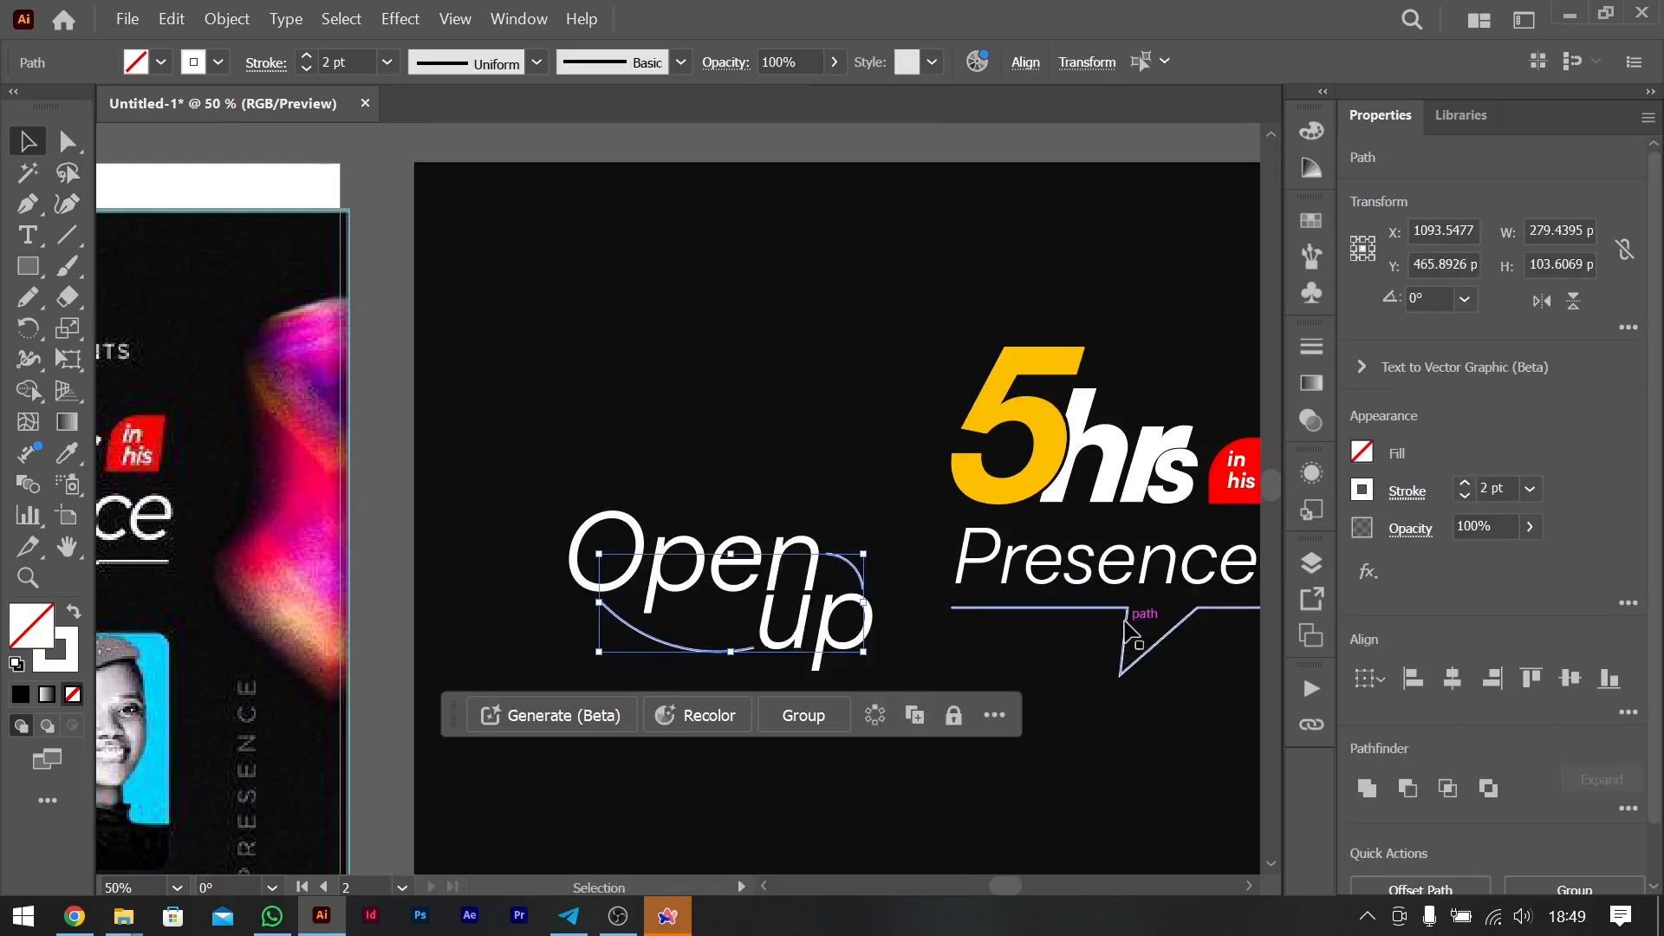
left_click(1464, 482)
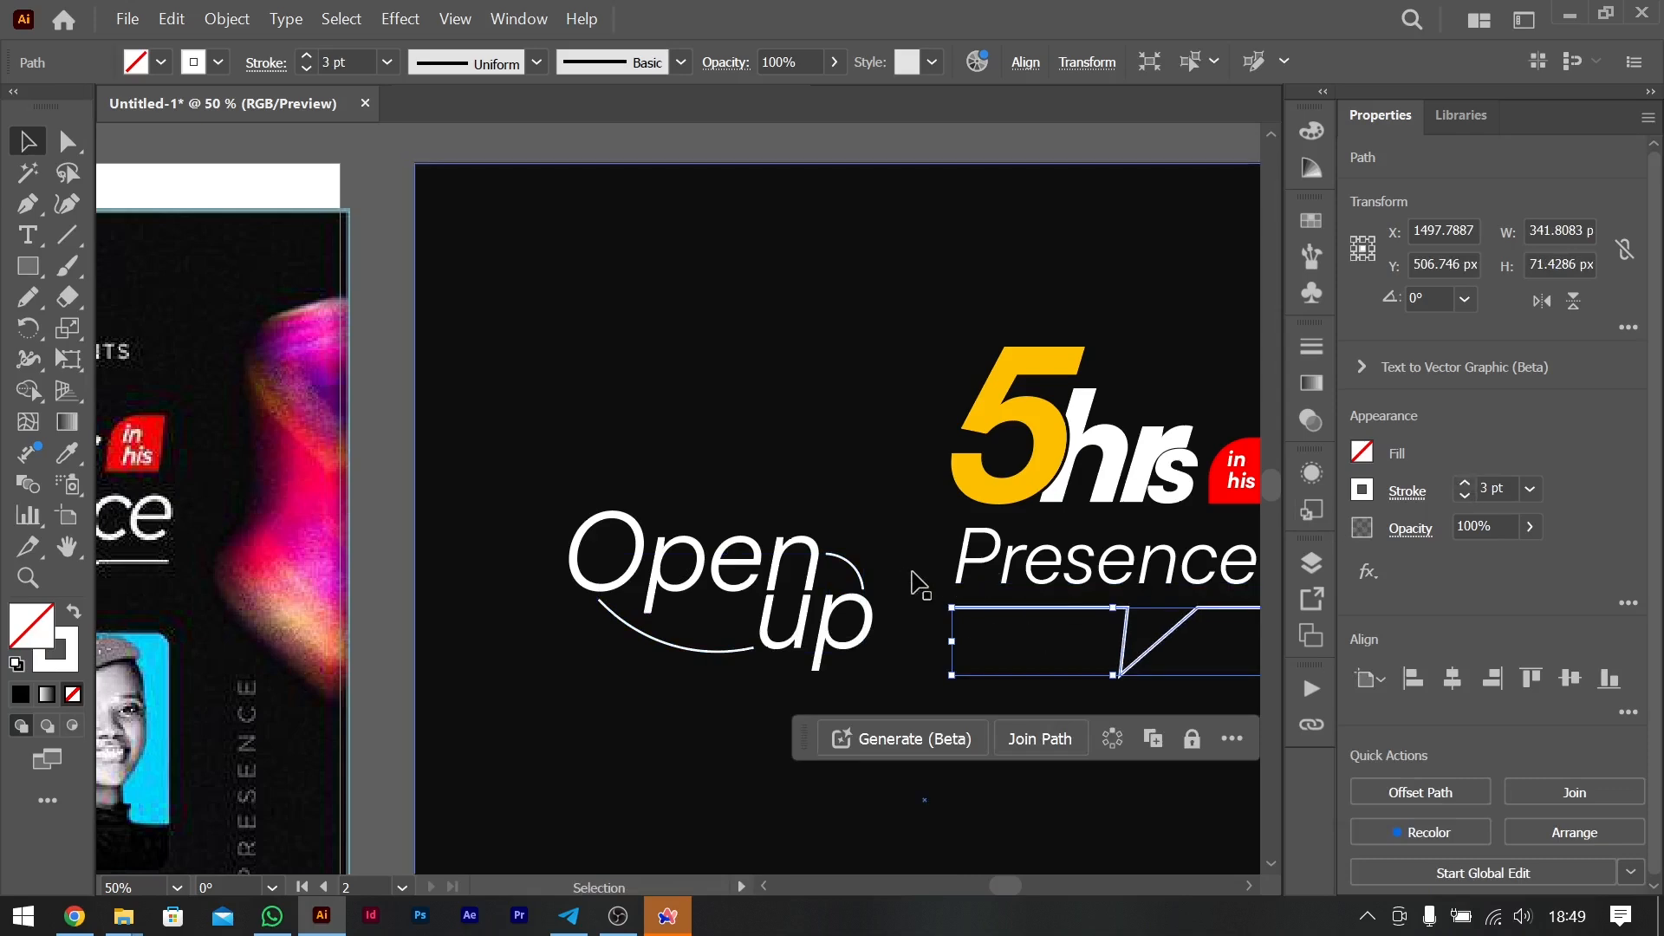
- Draw a rounded rectangle about 377 by 451 px below the "Open up" lettering as the large portrait frame
left_click(863, 581)
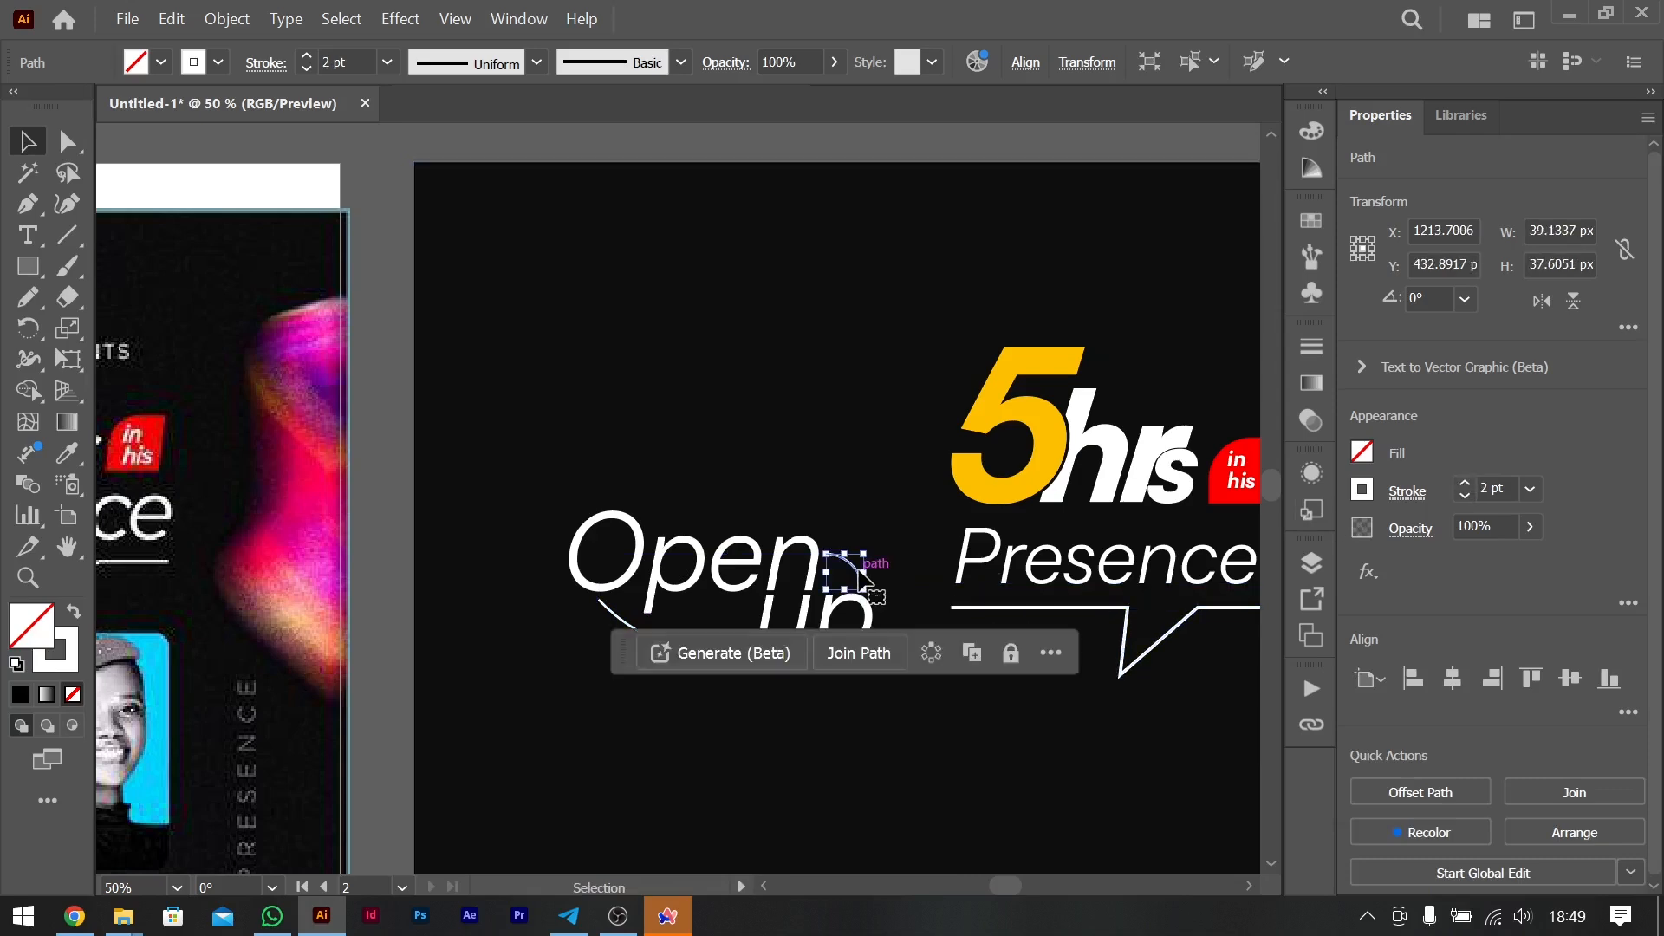
key("ctrl+minus")
key("ctrl+minus")
key("ctrl+minus")
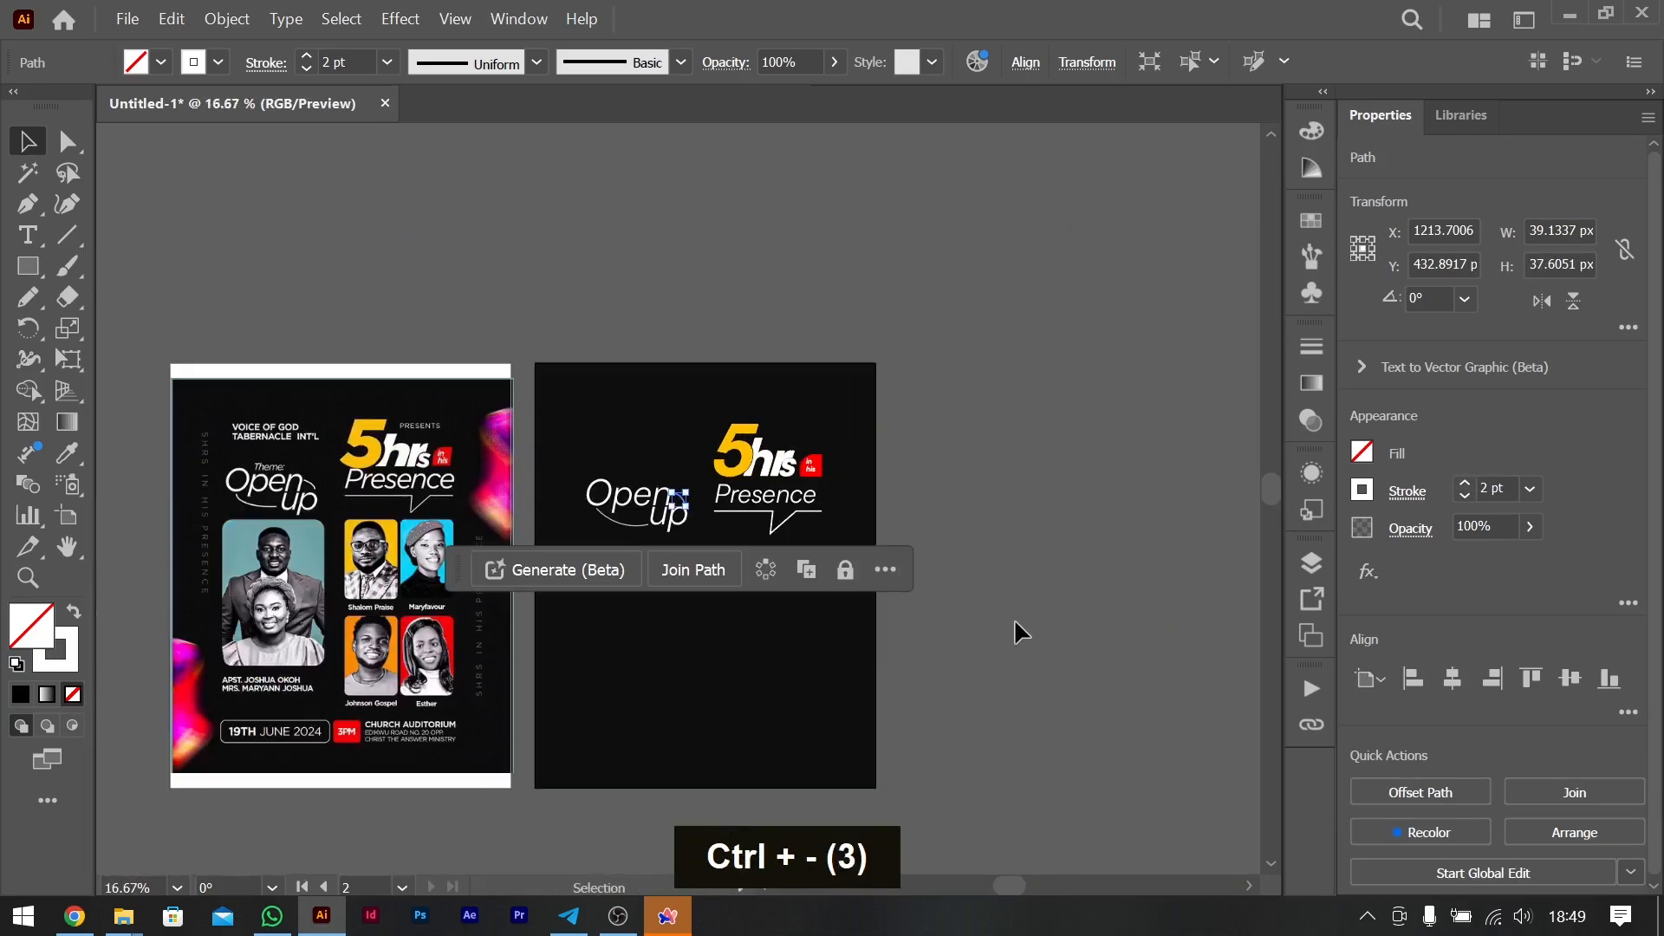
scroll(1145, 632, "left", 3)
left_click(1197, 666)
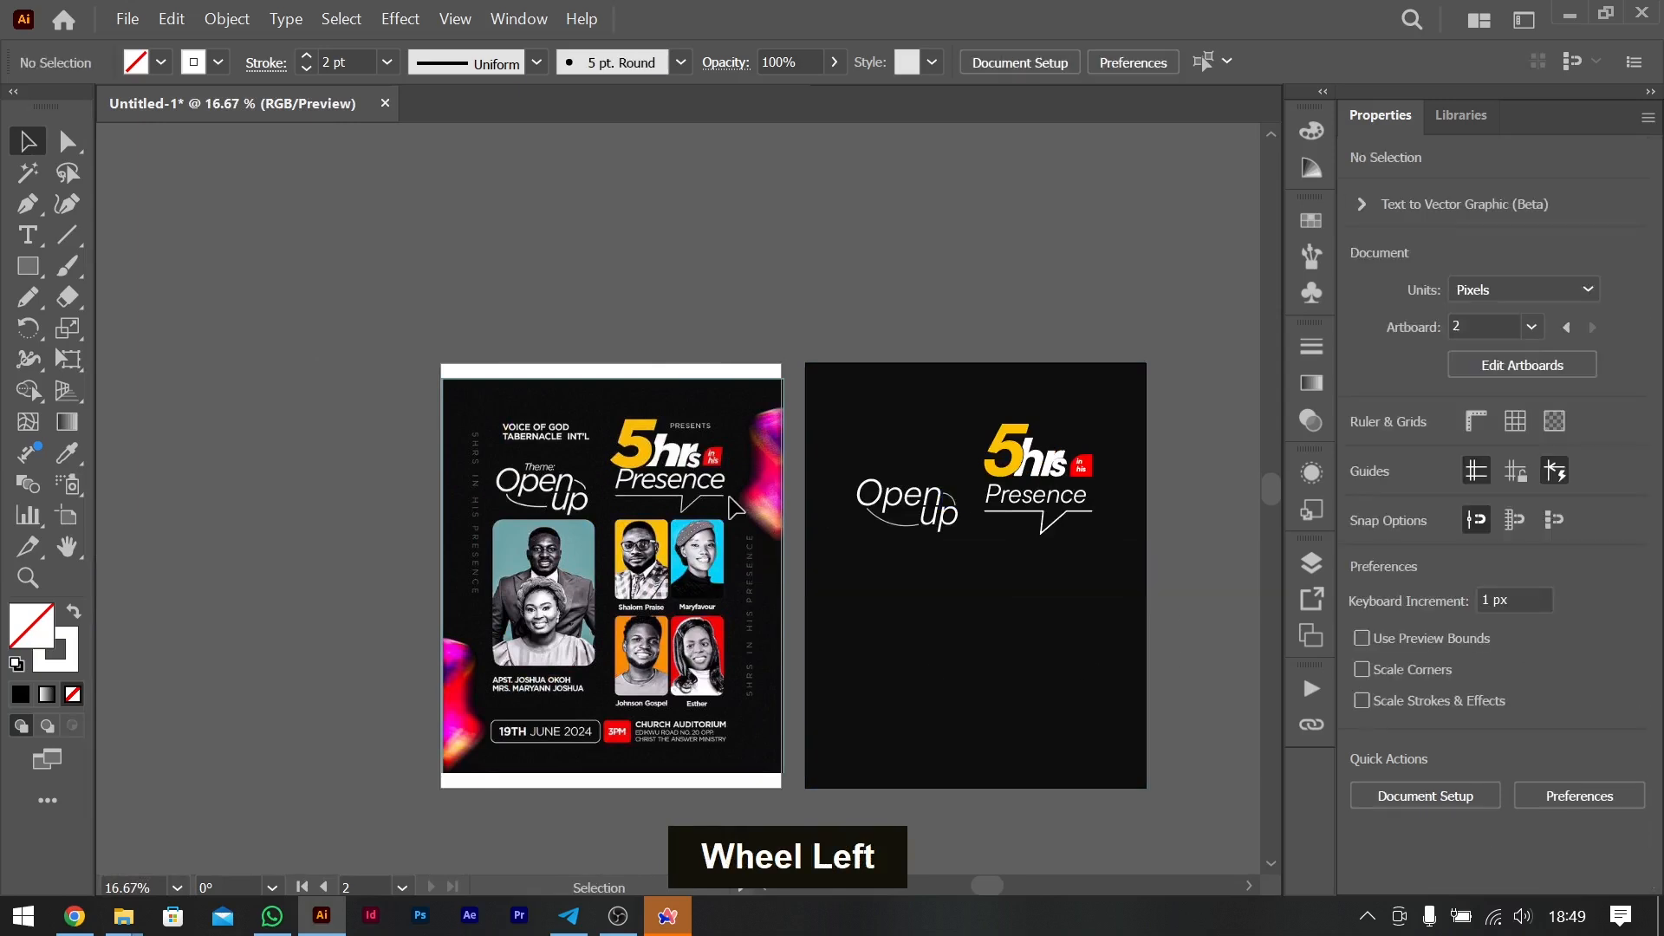
scroll(735, 507, "right", 5)
scroll(734, 507, "left", 3)
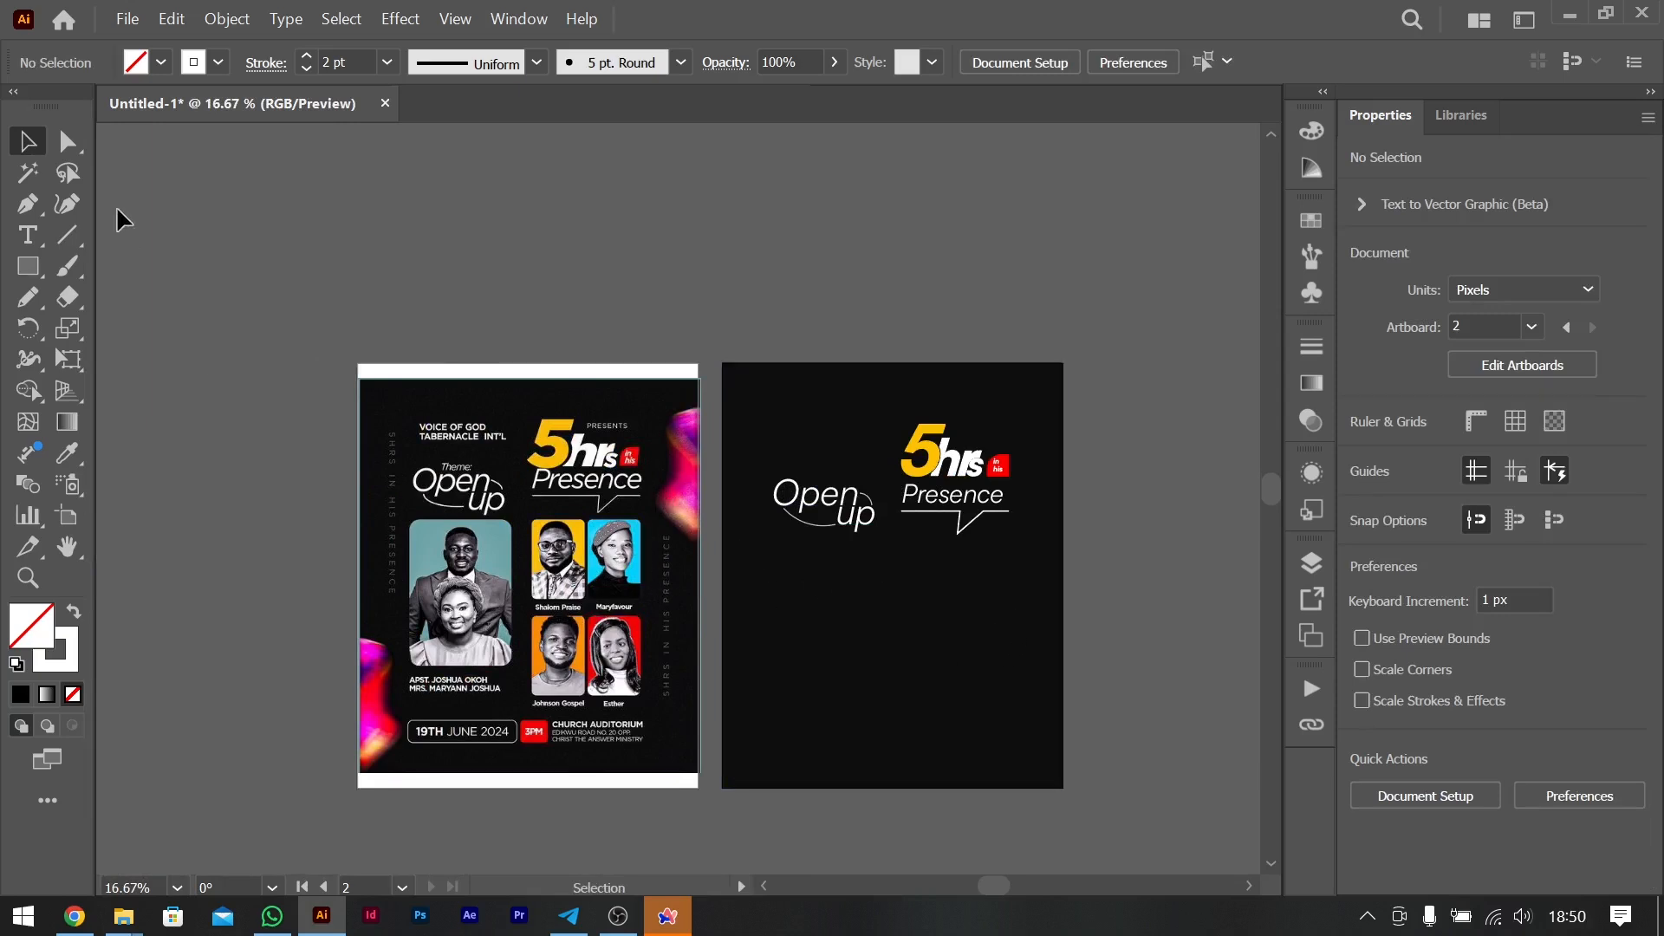
right_click(33, 267)
left_click(140, 295)
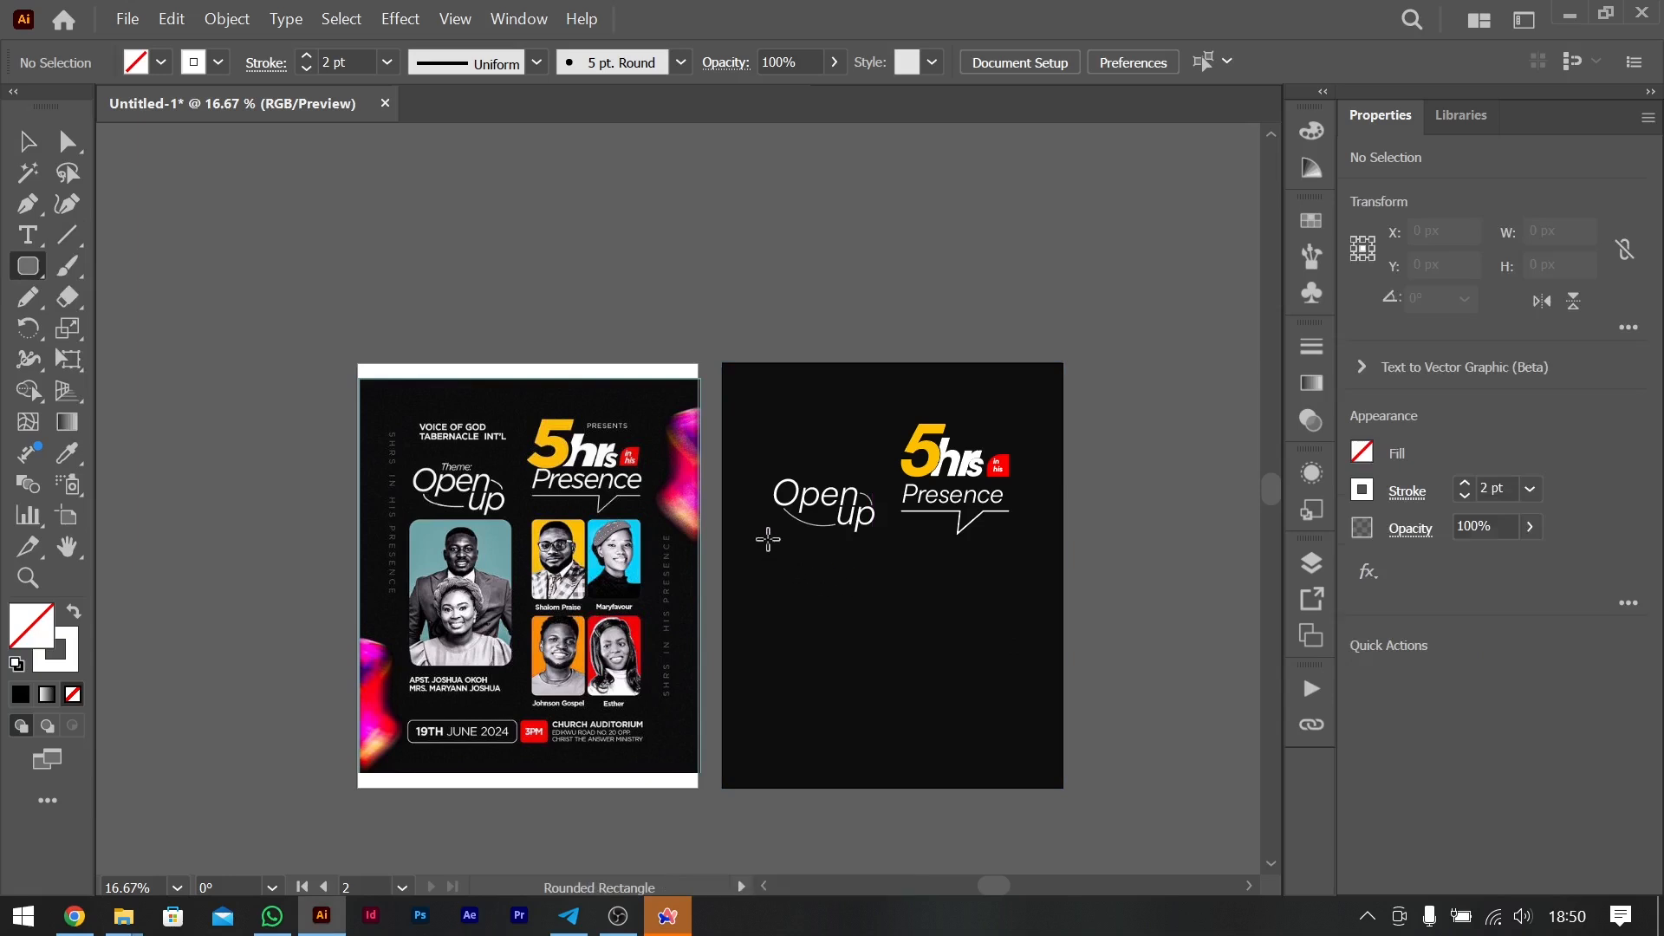
left_click_drag(760, 539, 877, 680)
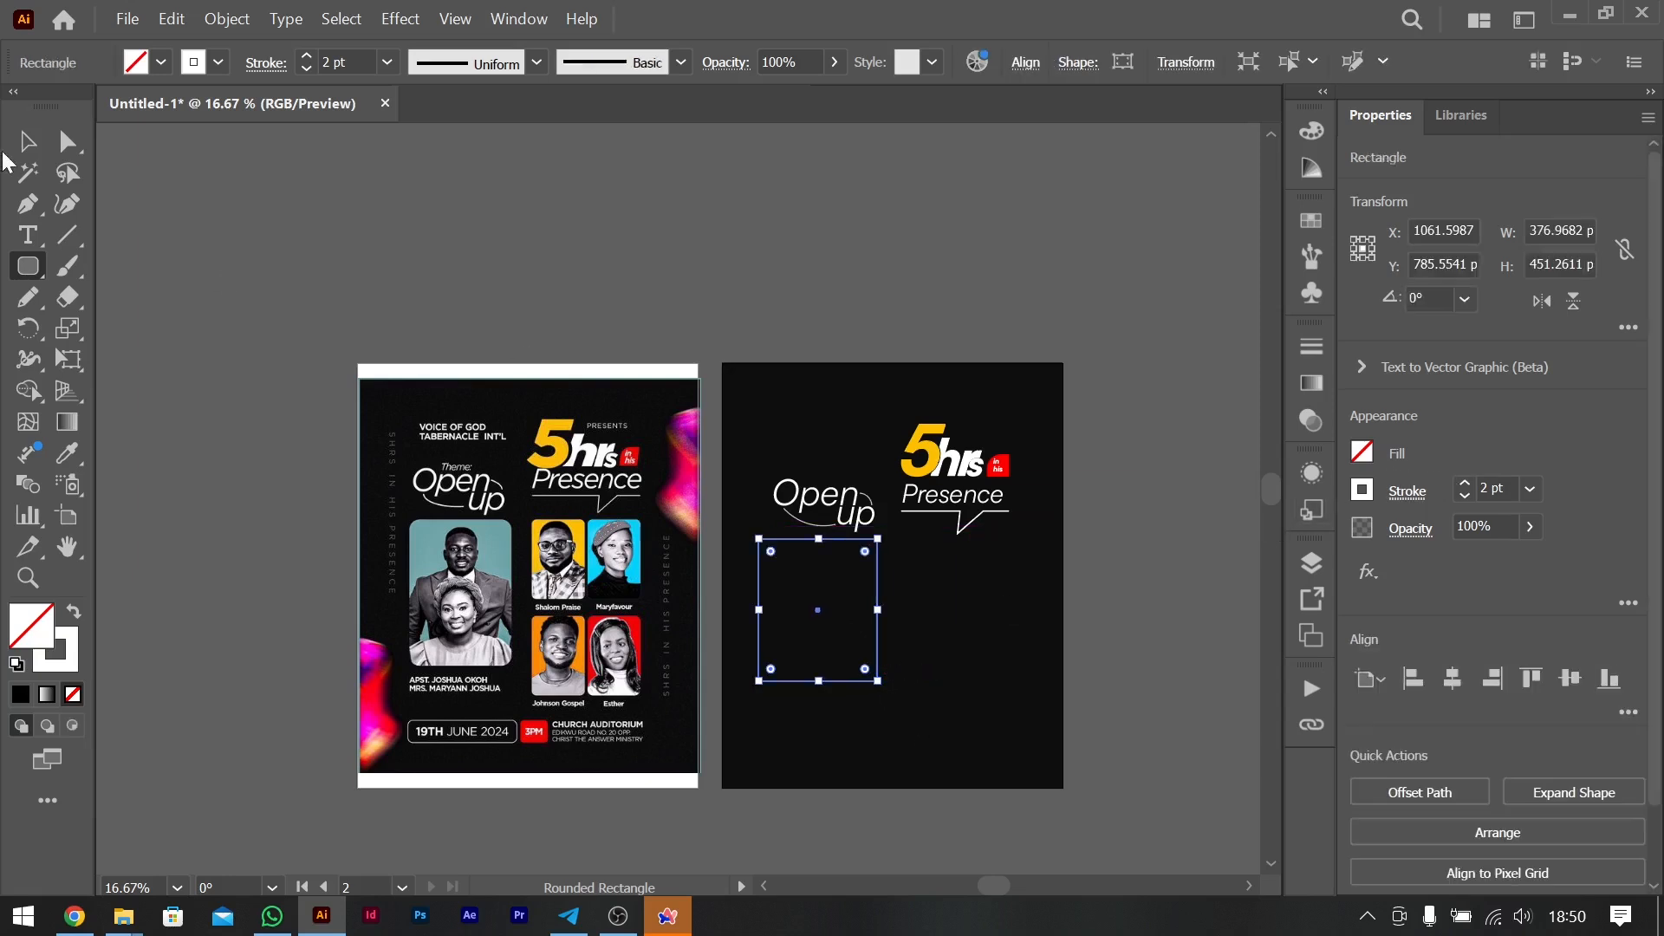
- Place download.jpg as a linked image over the rounded rectangle and scale it to about 393 by 590 px
left_click(27, 142)
key("ctrl+shift+p")
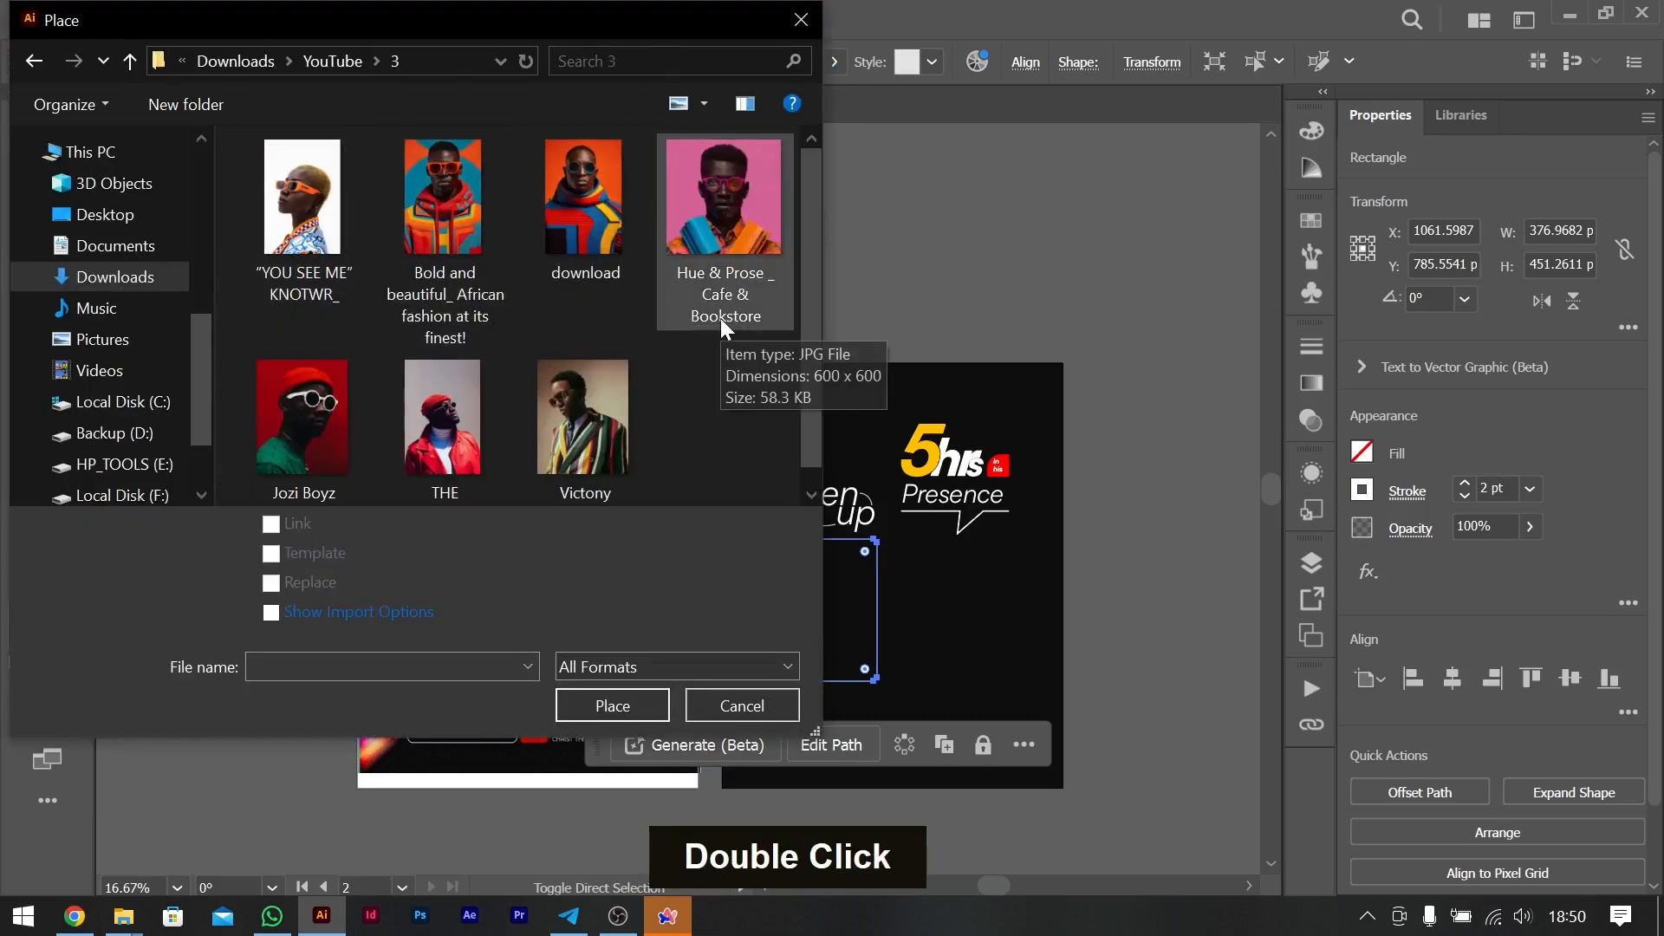
double_click(595, 231)
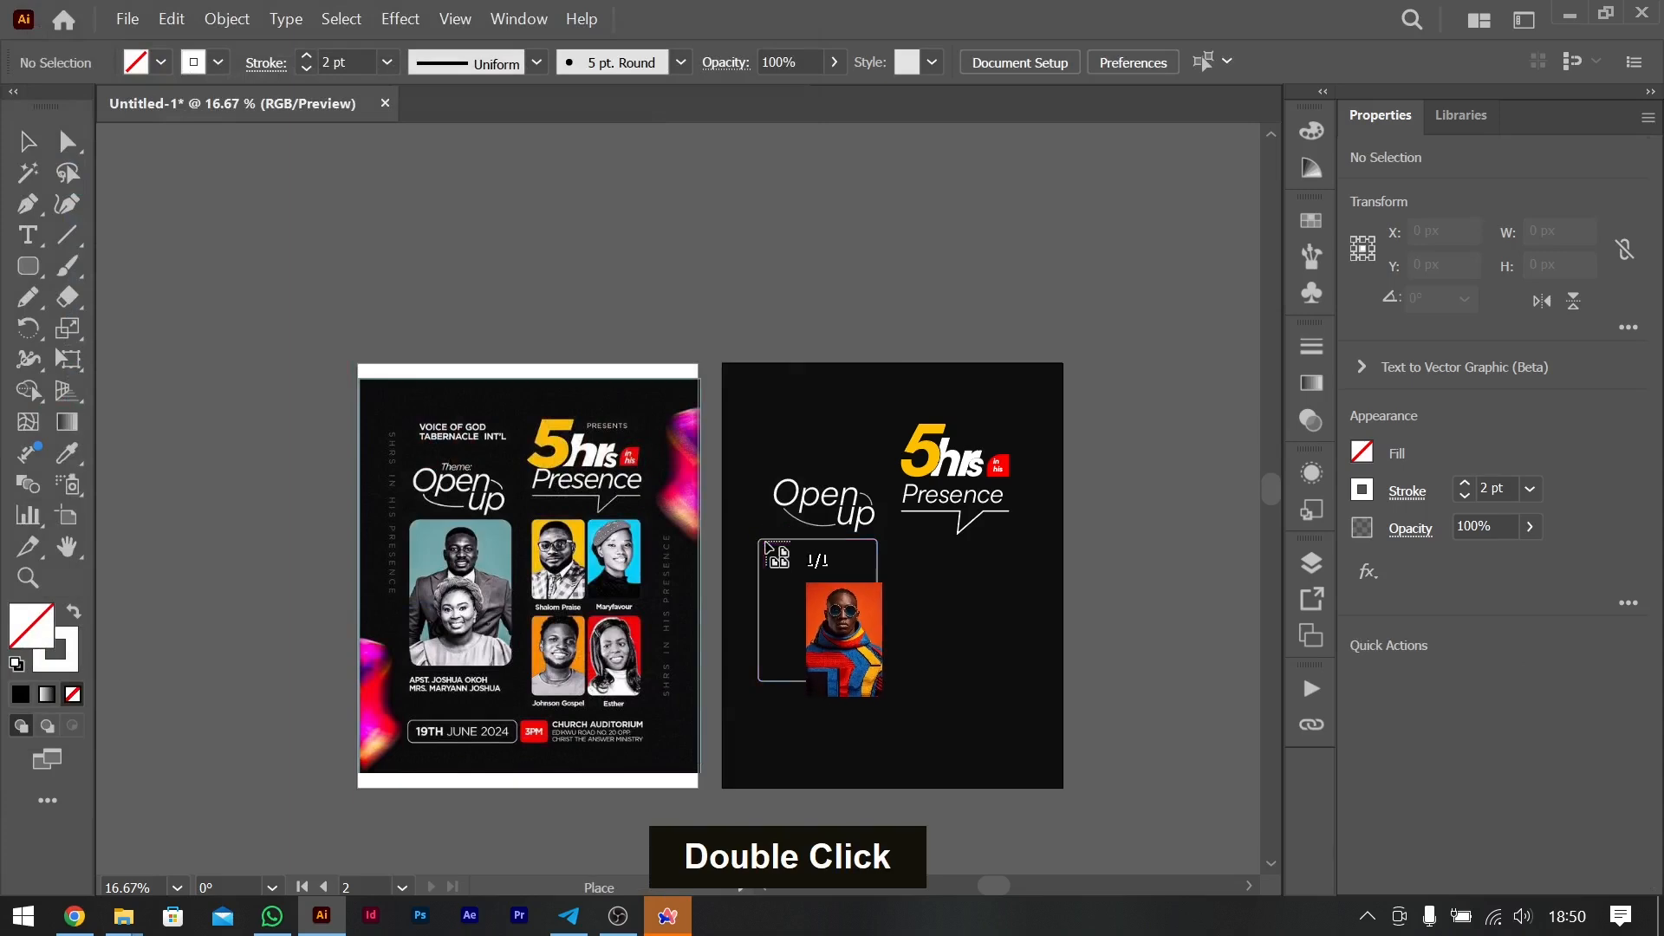
left_click_drag(910, 706, 918, 720)
key("ctrl+equal")
key("ctrl+equal")
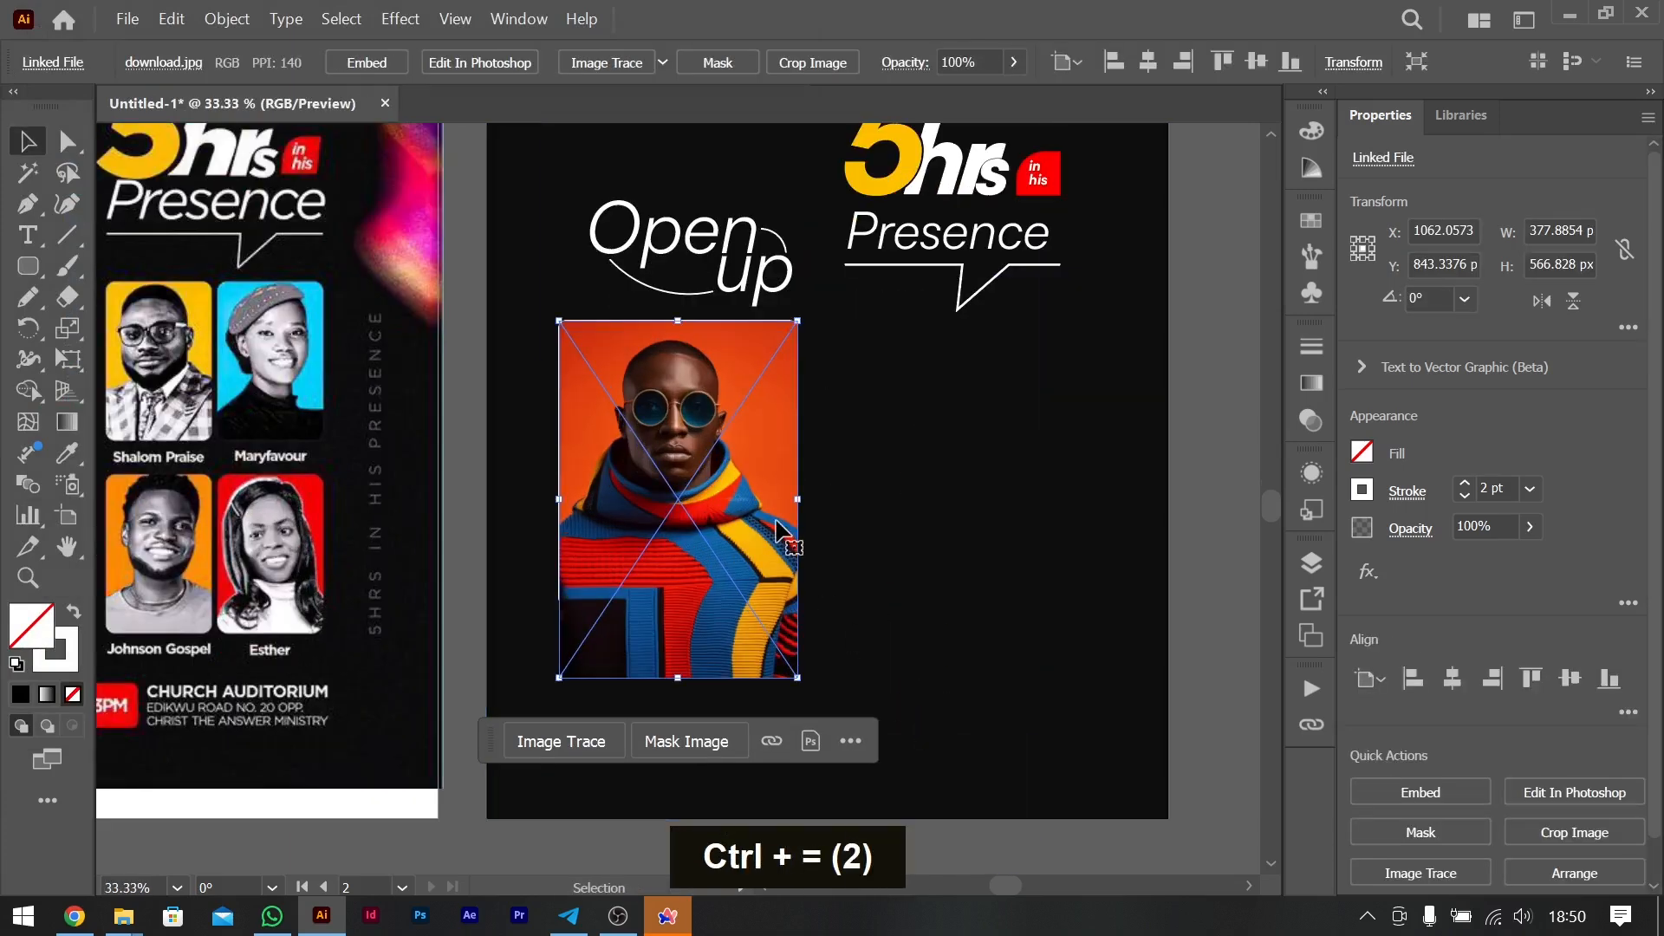
left_click_drag(767, 512, 801, 486)
left_click(798, 485, "shift")
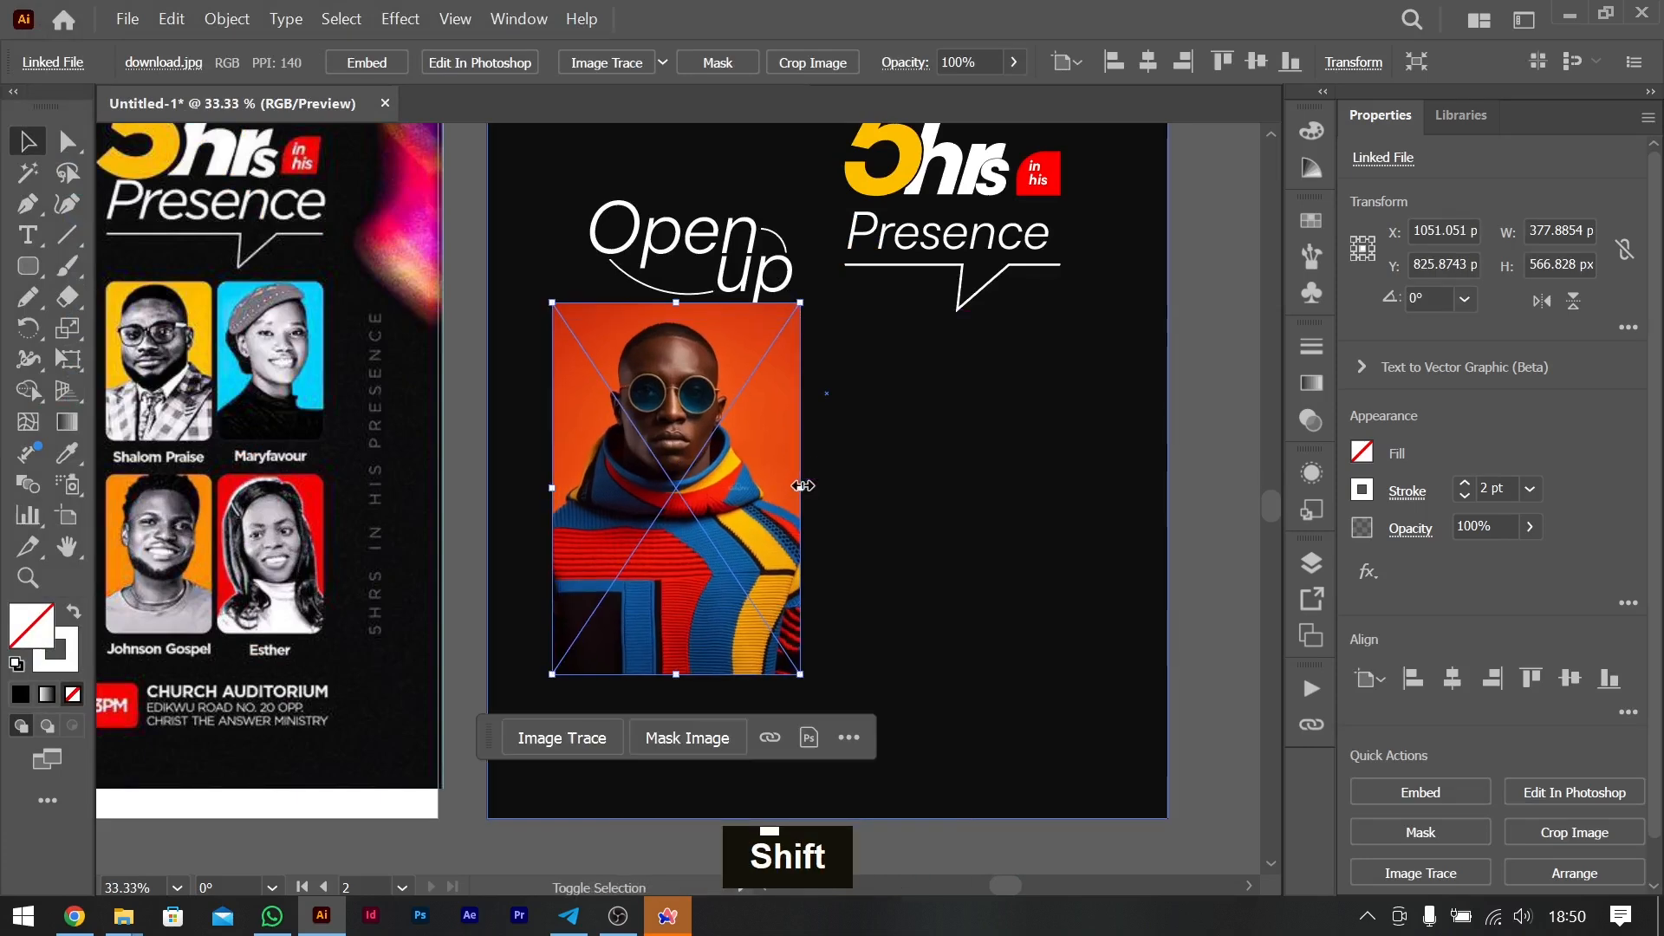
- Send the photo behind the rounded rectangle and make a clipping mask from the two objects
key("ctrl+bracketleft")
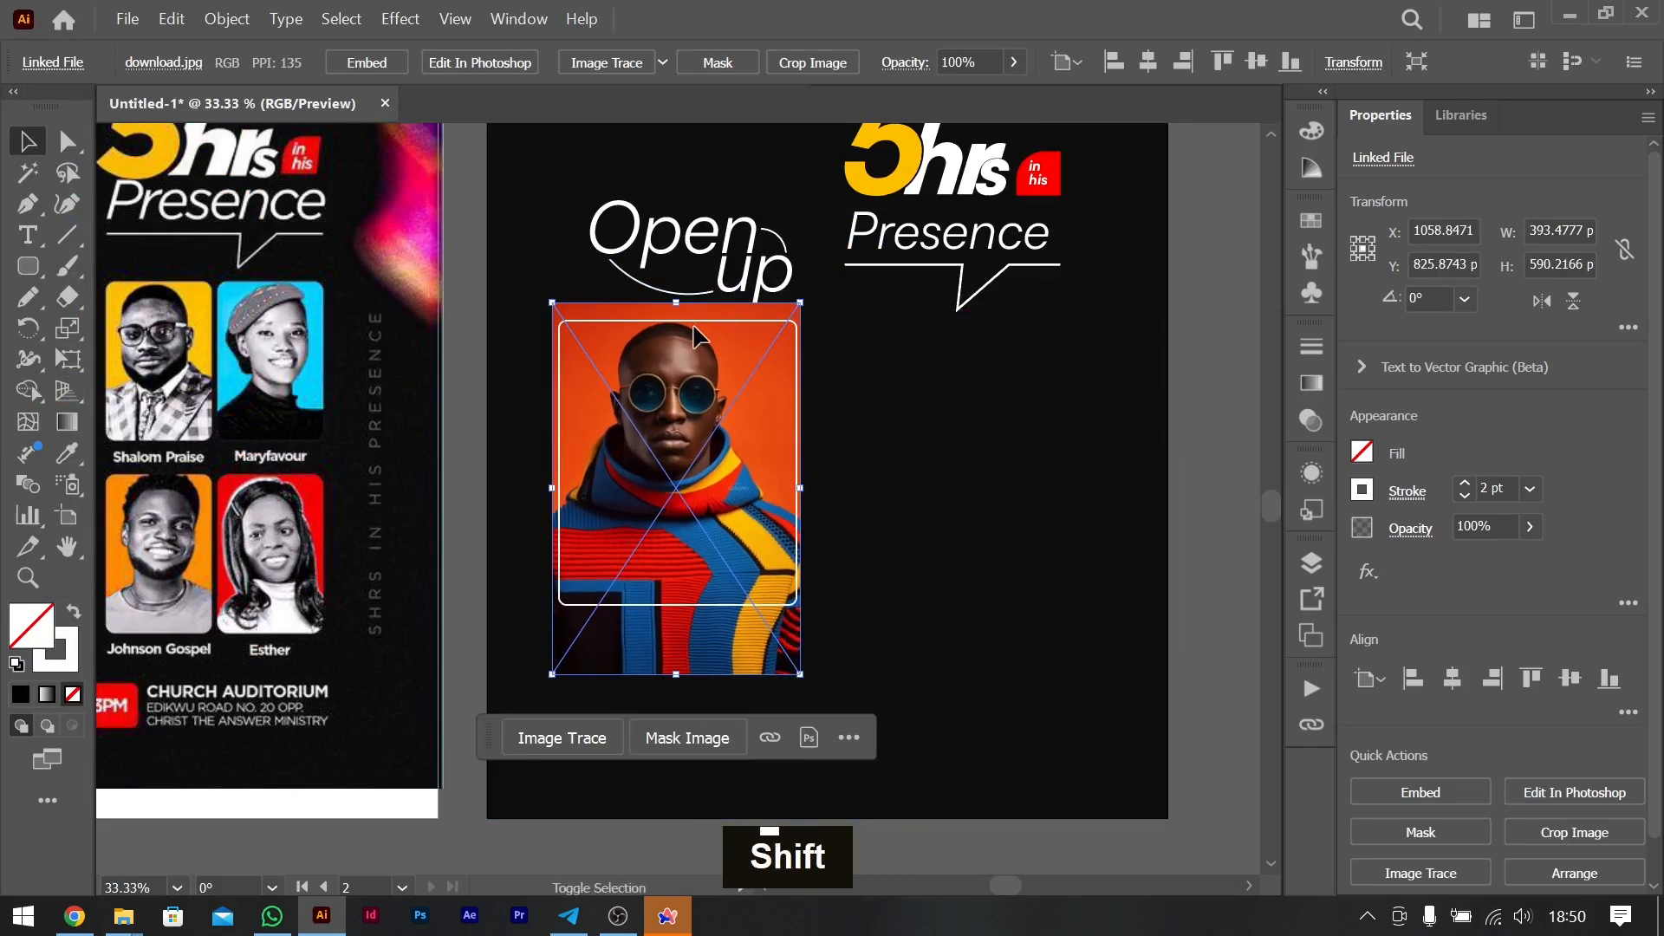
left_click(697, 328, "shift")
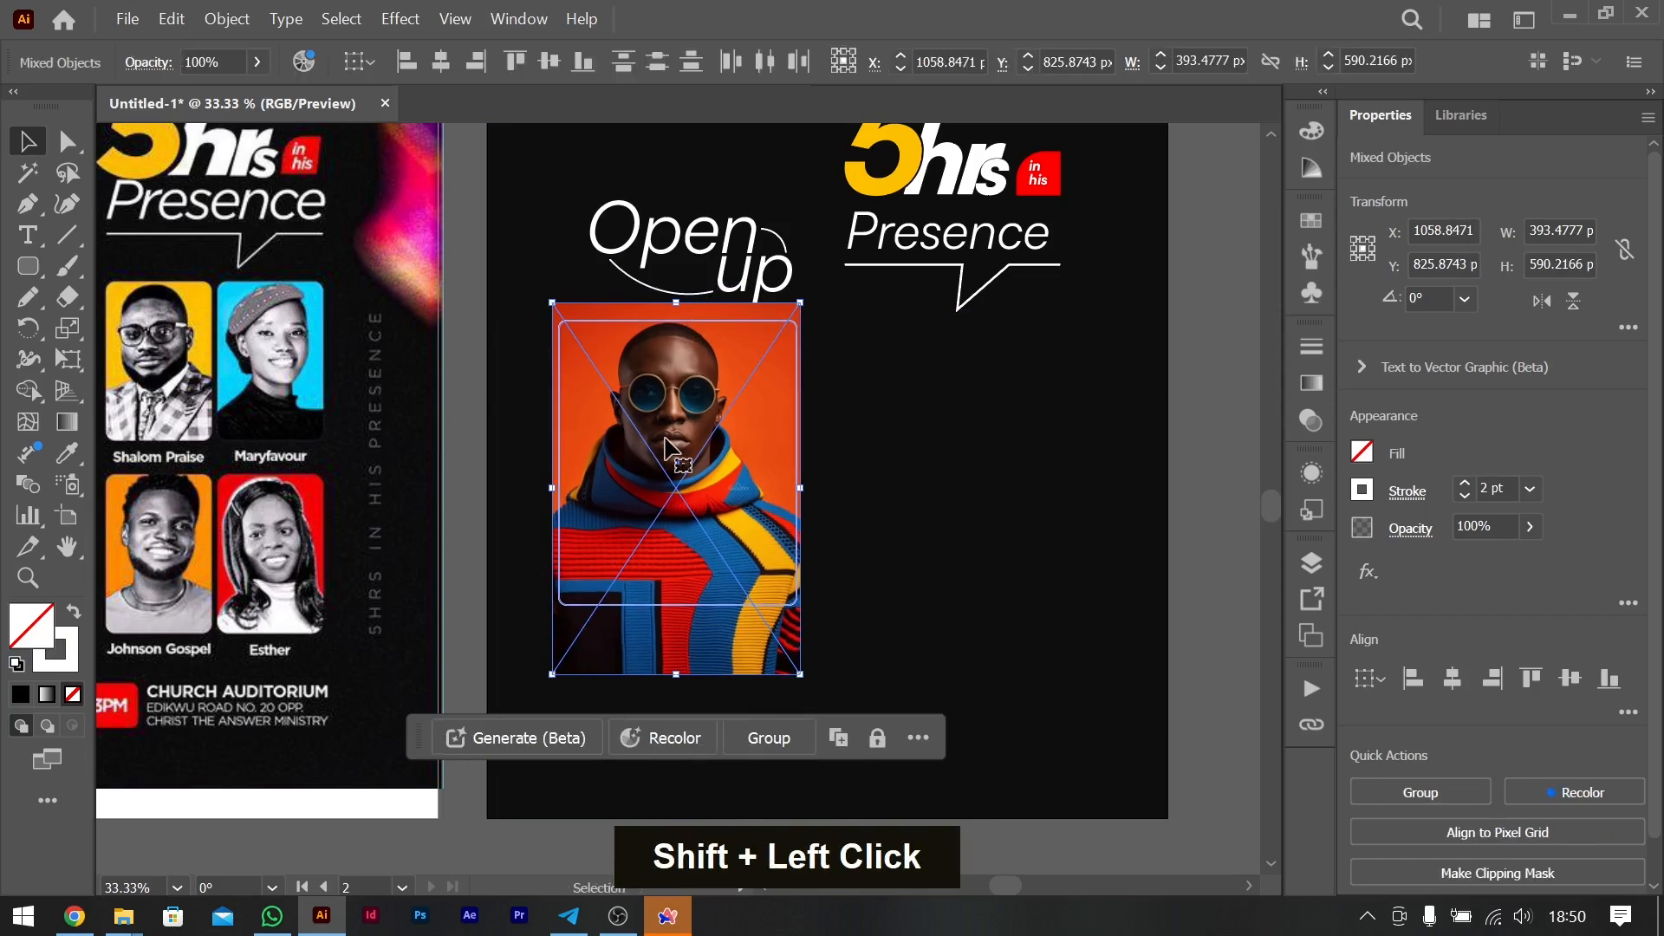
right_click(667, 373)
left_click(772, 714)
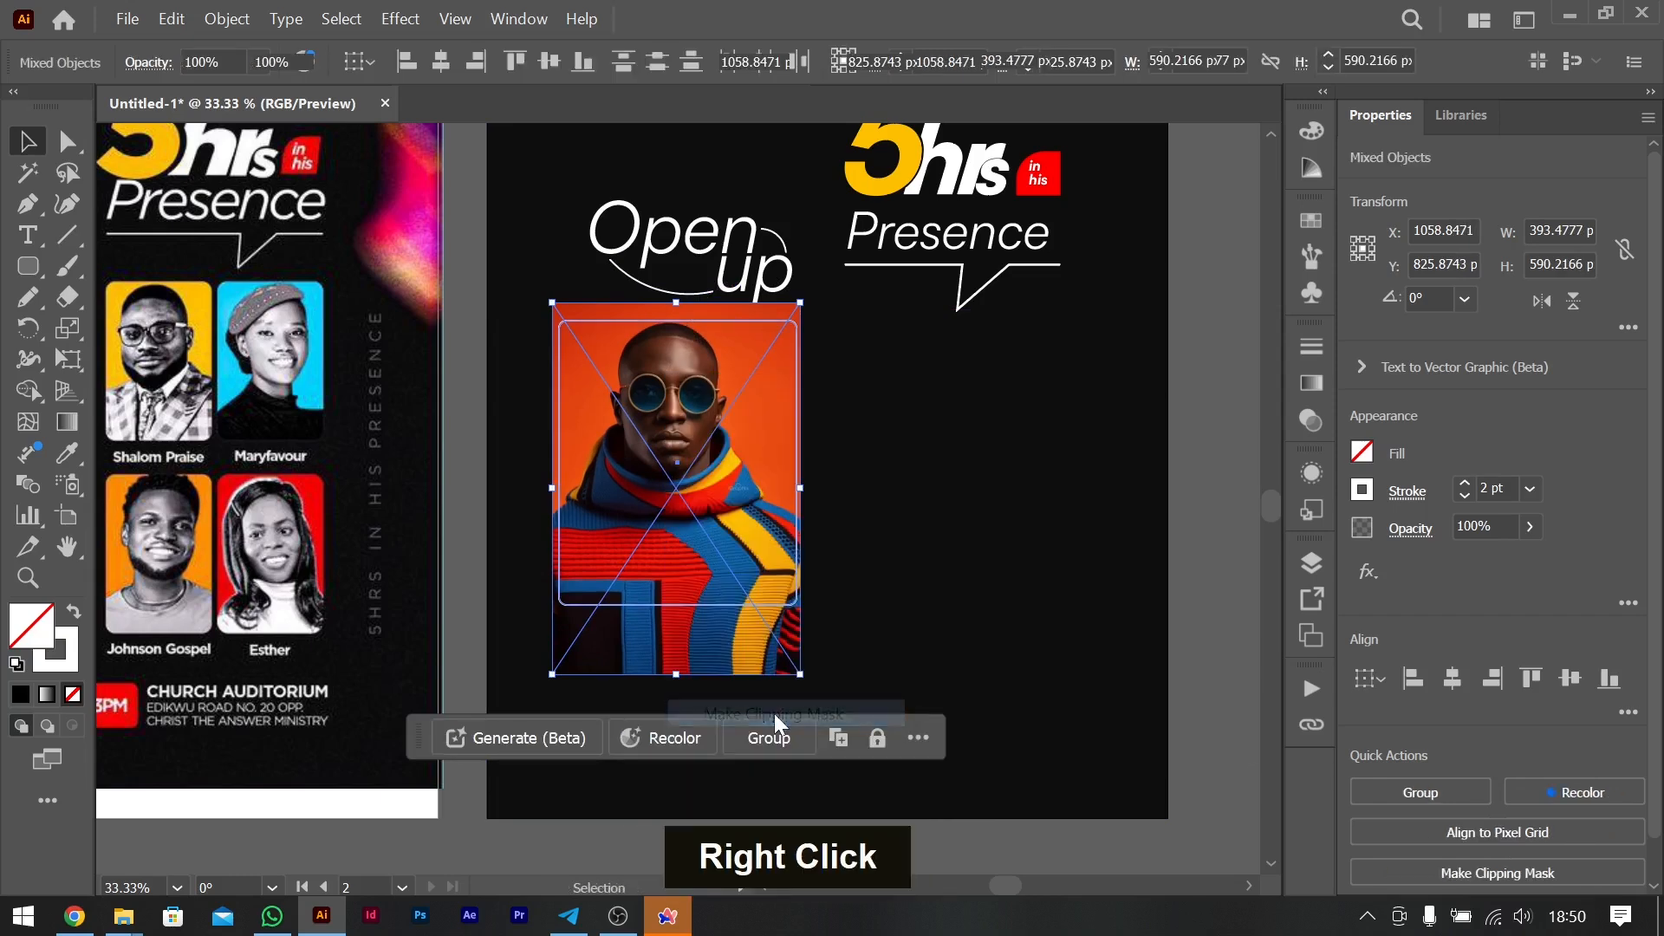
- Shift the photo slightly right and down inside its clipping mask, centring the face in the frame
double_click(698, 502)
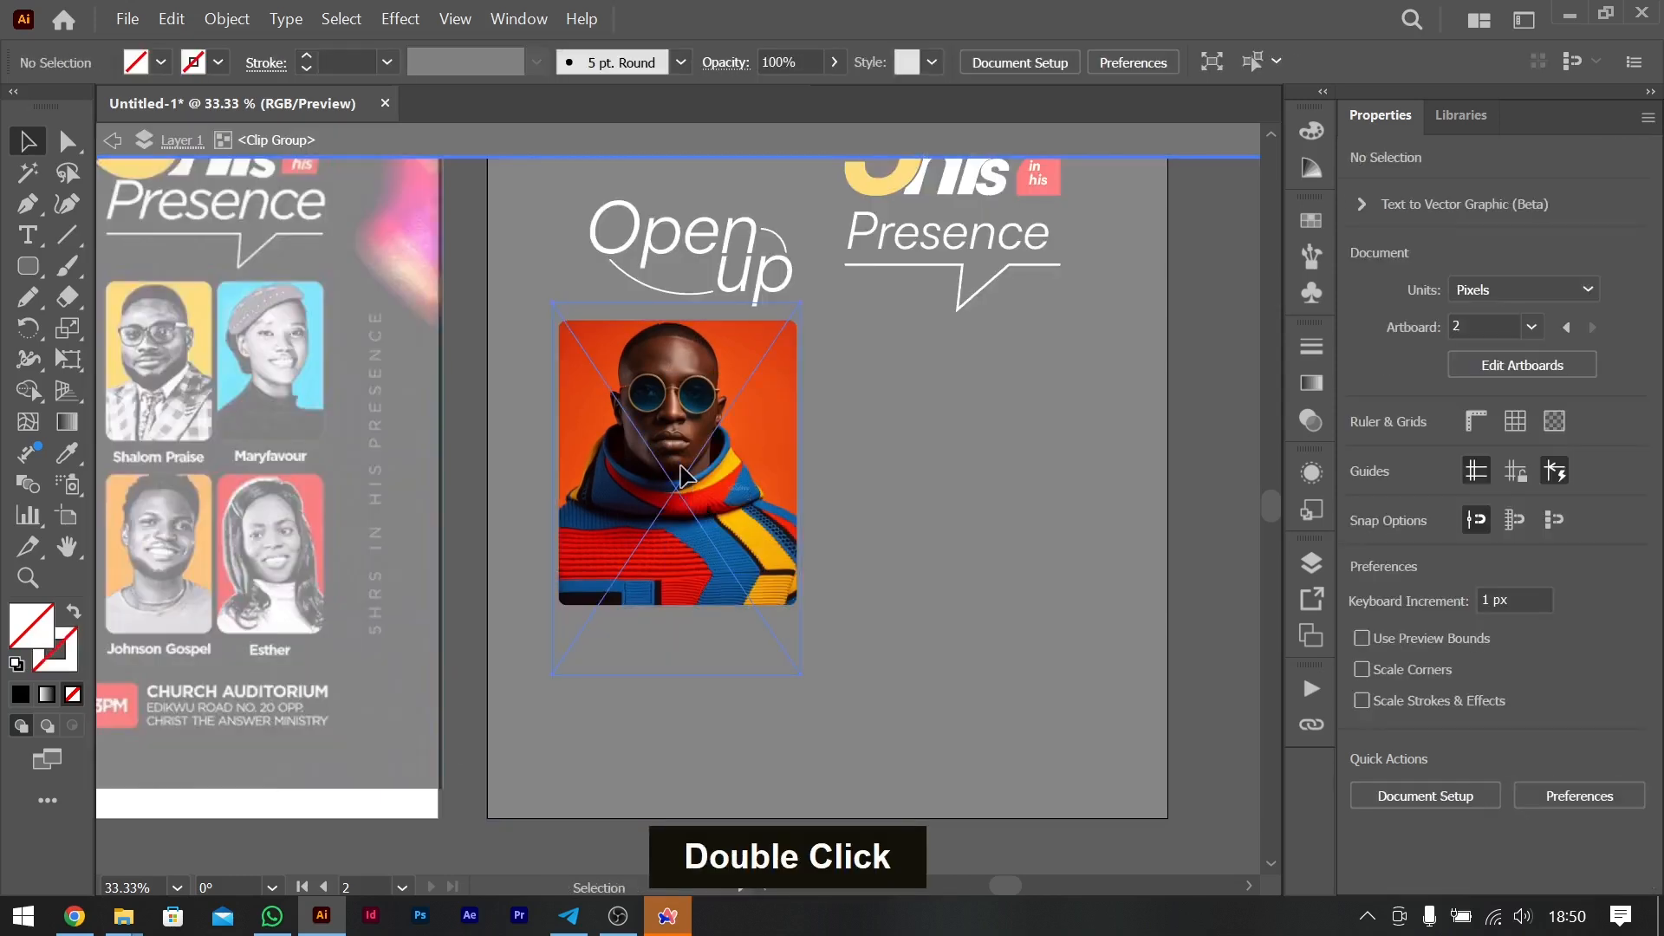
left_click(684, 477)
key("Right")
key("Right")
key("Right")
key("Right")
key("Right")
key("Right")
key("Right")
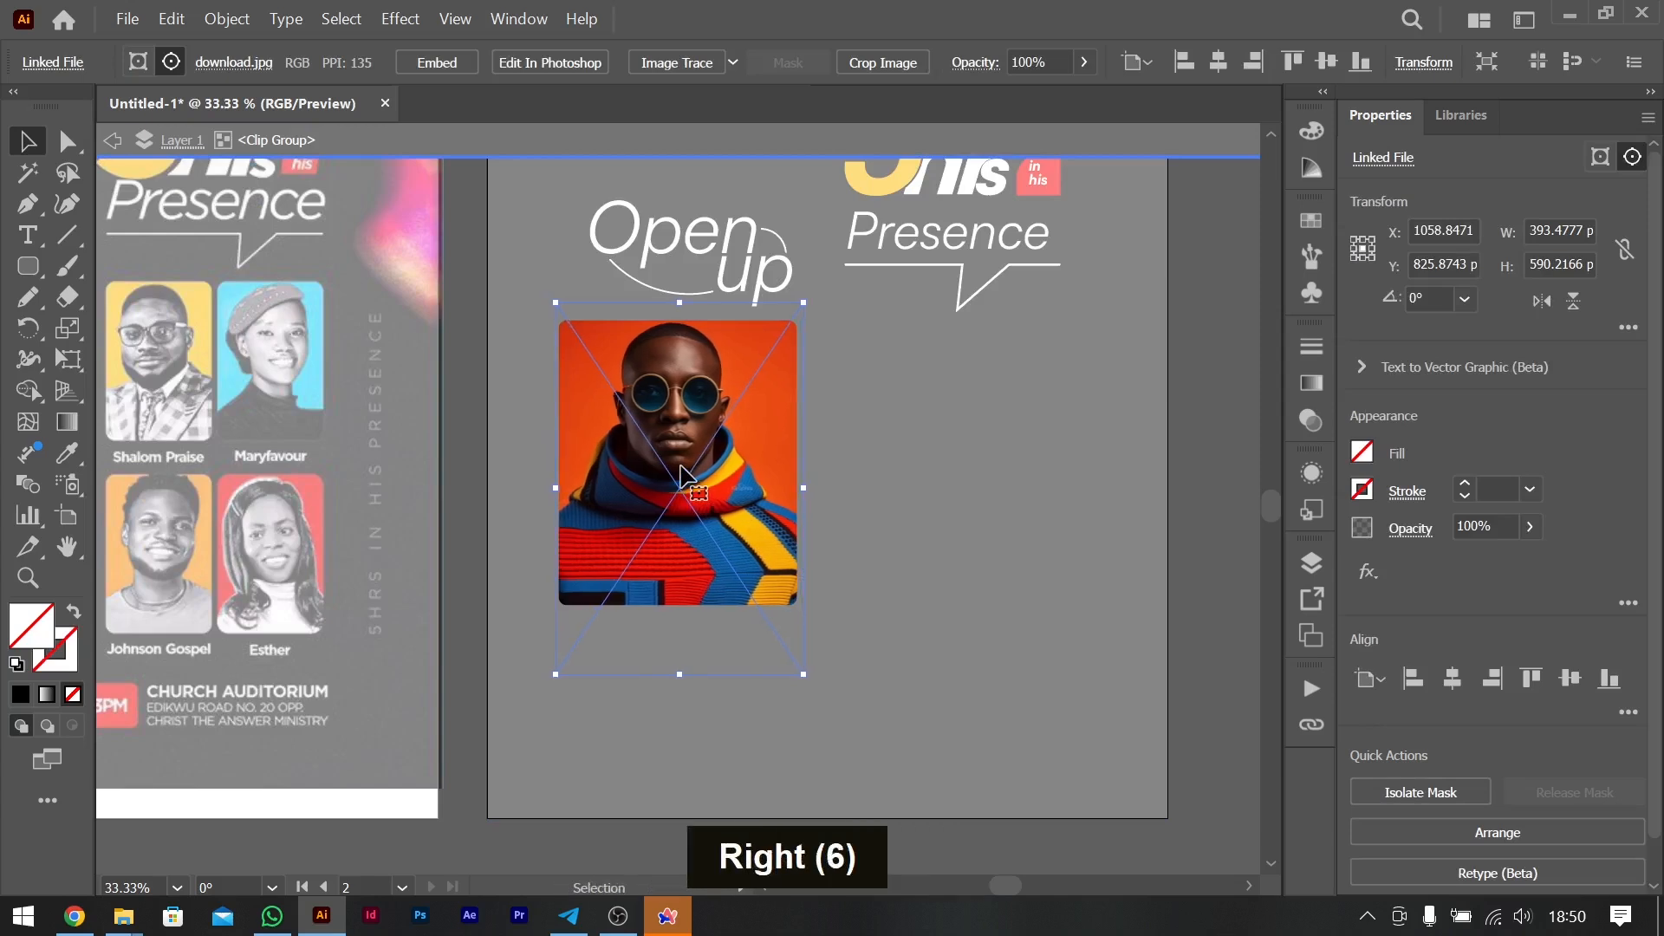
key("Down")
key("Down")
key("Down")
key("Down")
key("Down")
key("Down")
key("Down")
key("Down")
key("Down")
key("Down")
key("Down")
key("Down")
key("Down")
key("Down")
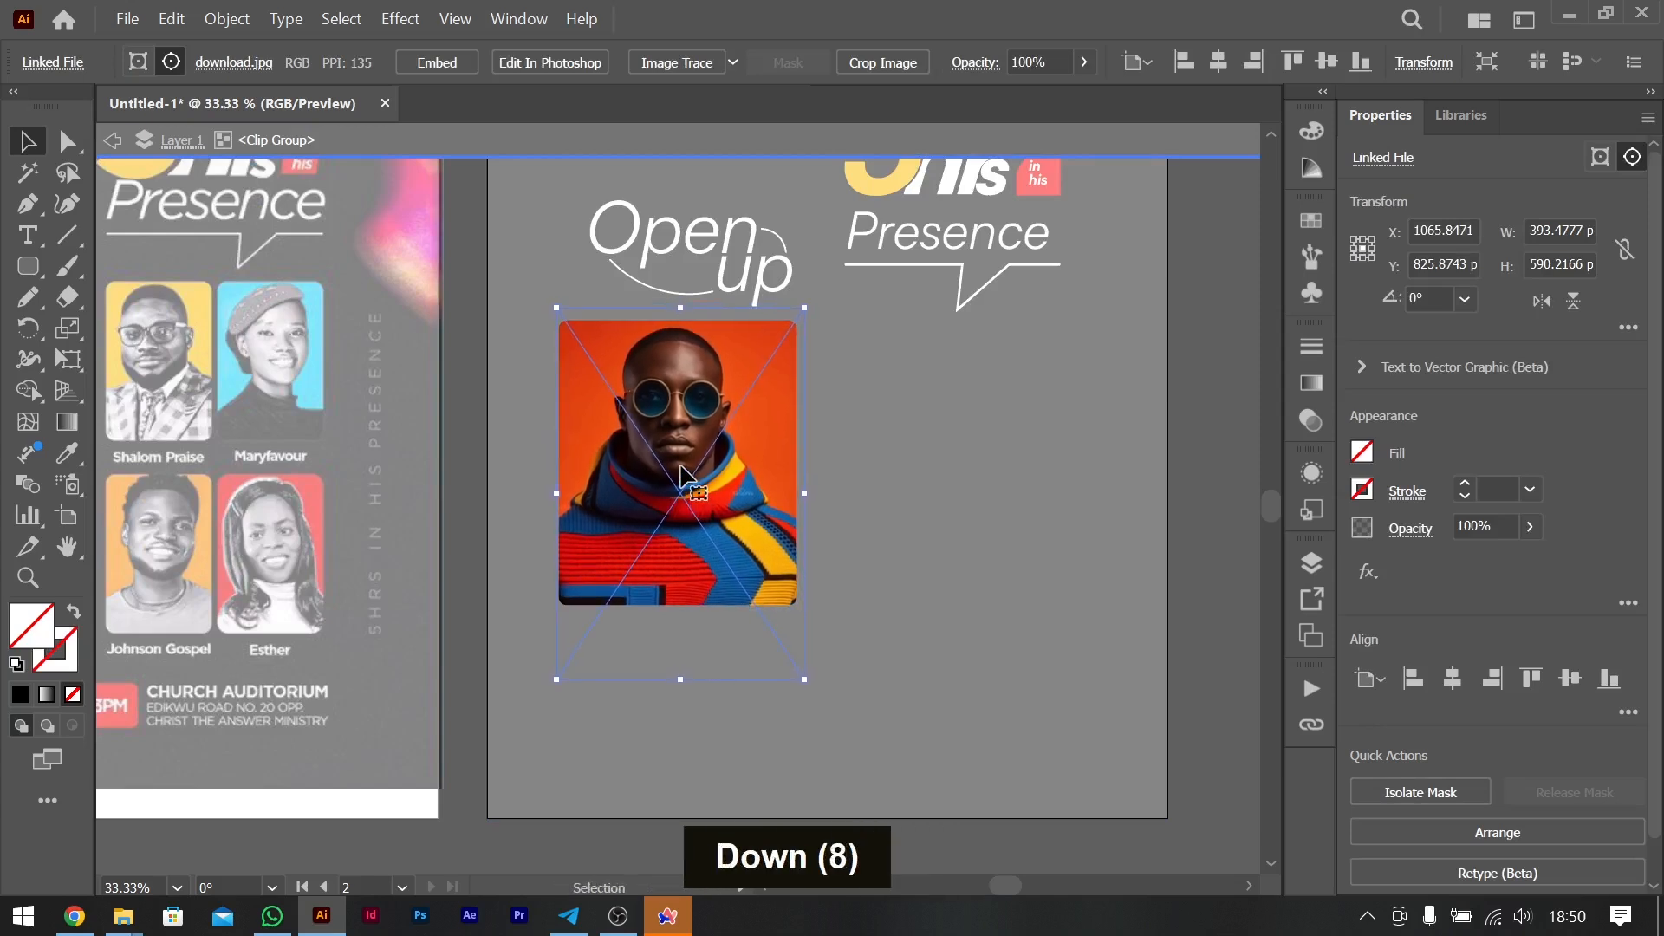
double_click(1217, 550)
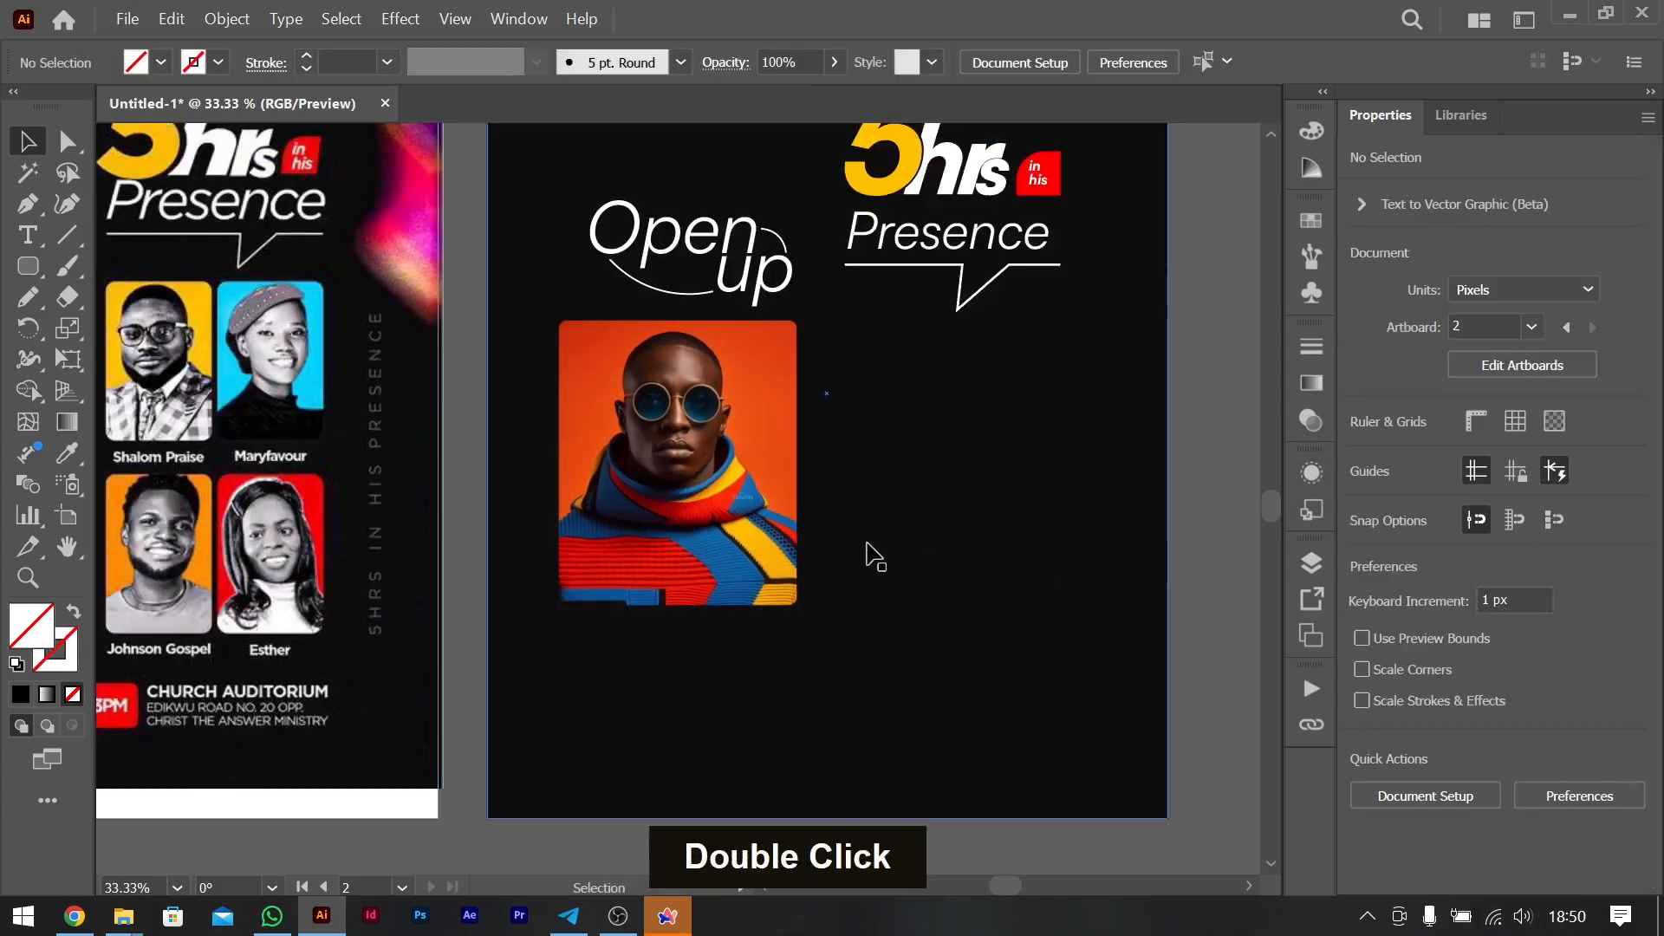
- Duplicate the clipped portrait beside the original, reduce the copy to about 188 by 226 px and repeat it as a two-by-two grid
scroll(867, 557, "right", 4)
scroll(535, 541, "left", 4)
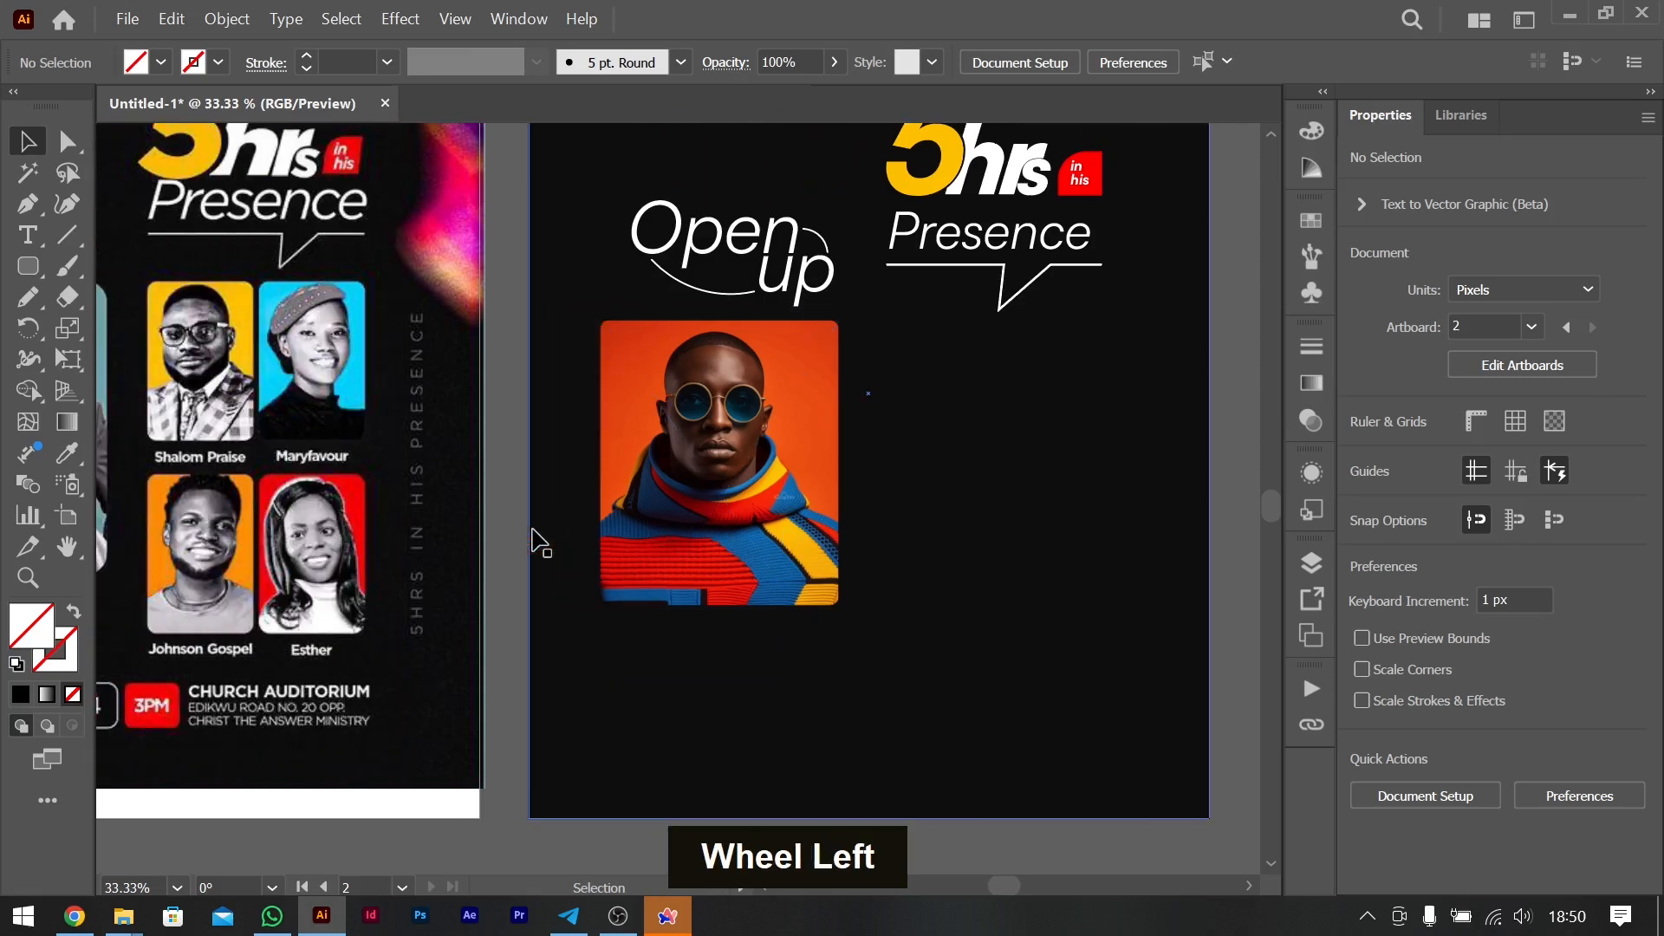
left_click_drag(774, 457, 943, 480)
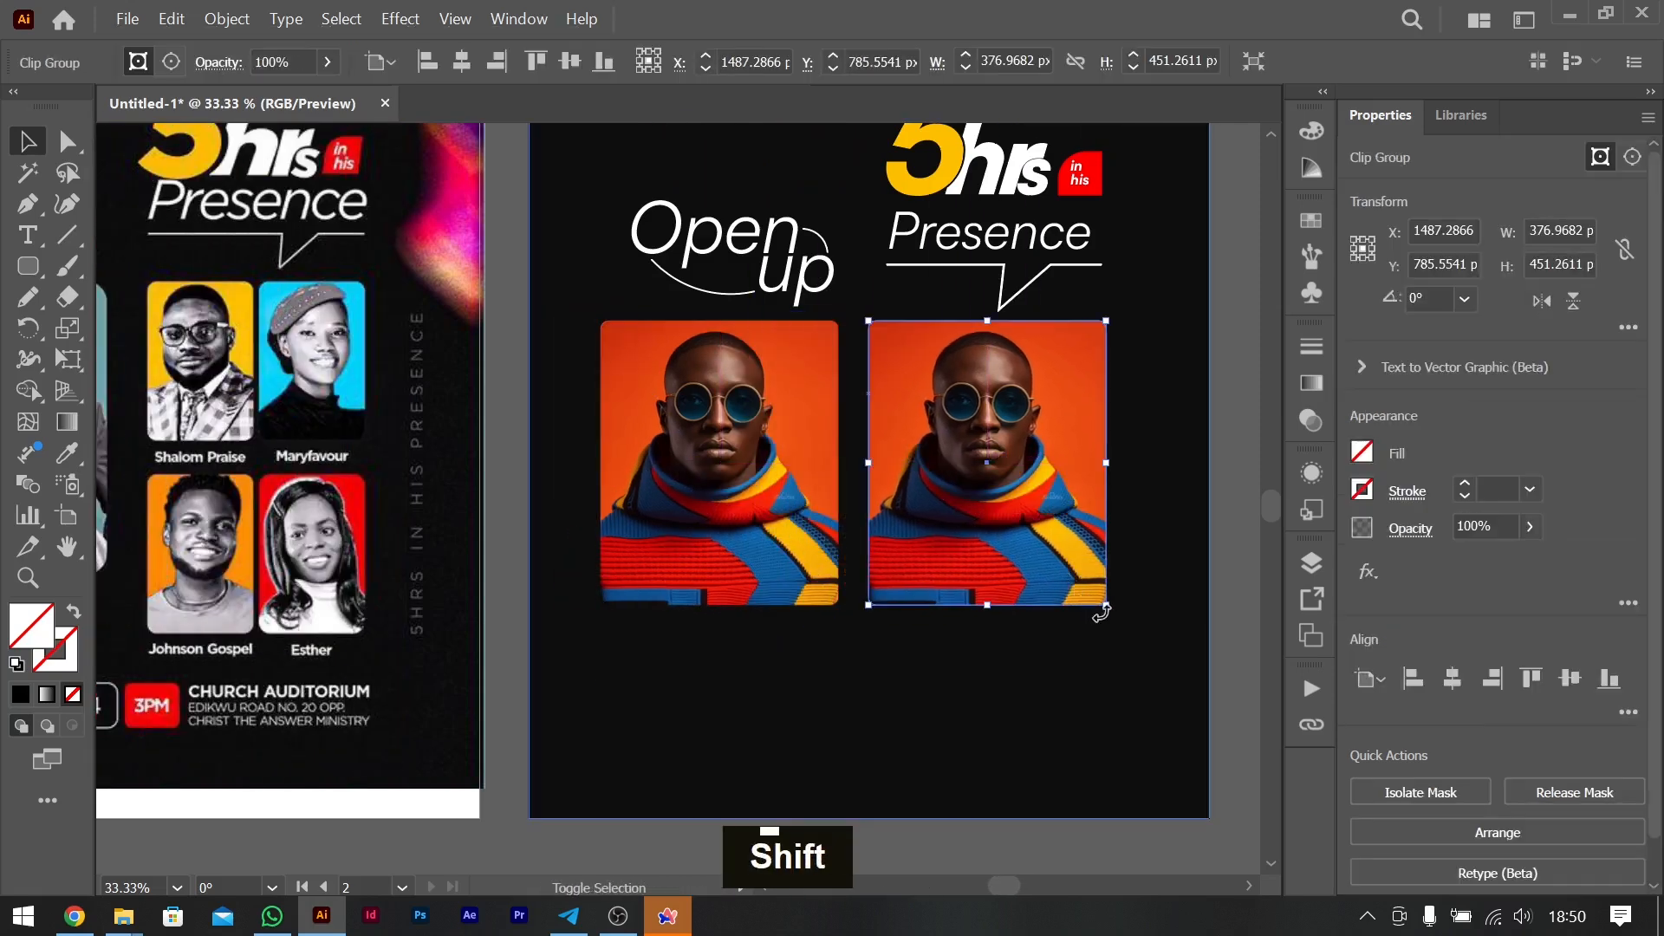
left_click_drag(1106, 605, 994, 595)
left_click(954, 438, "shift")
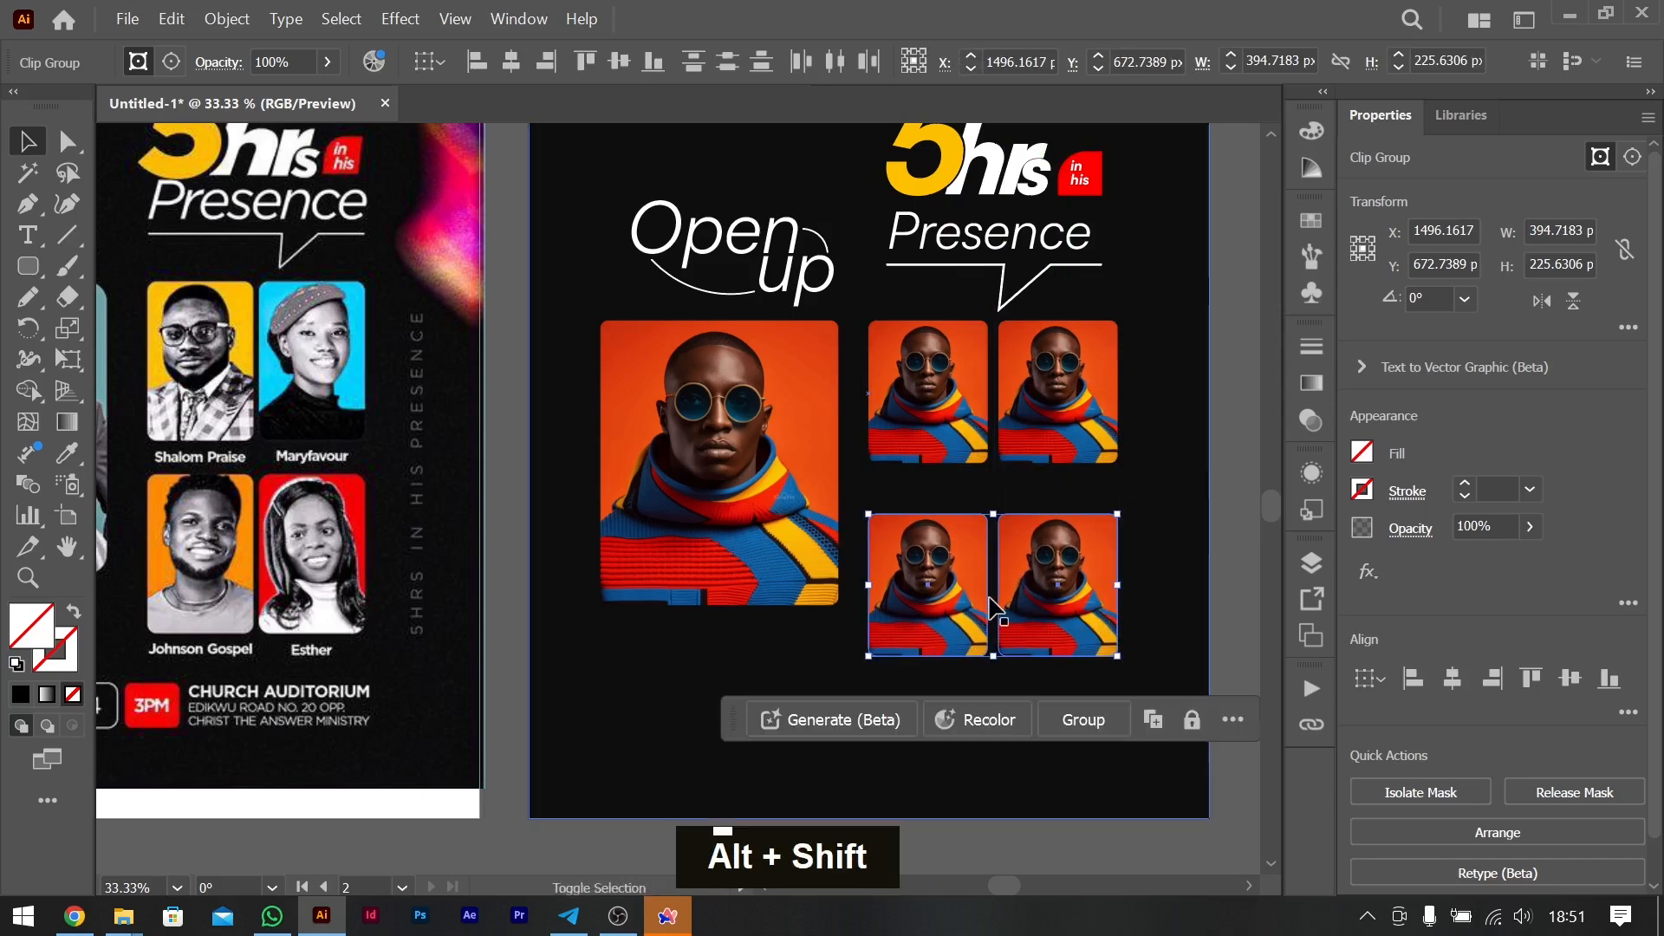
scroll(994, 607, "left", 5)
scroll(995, 611, "right", 6)
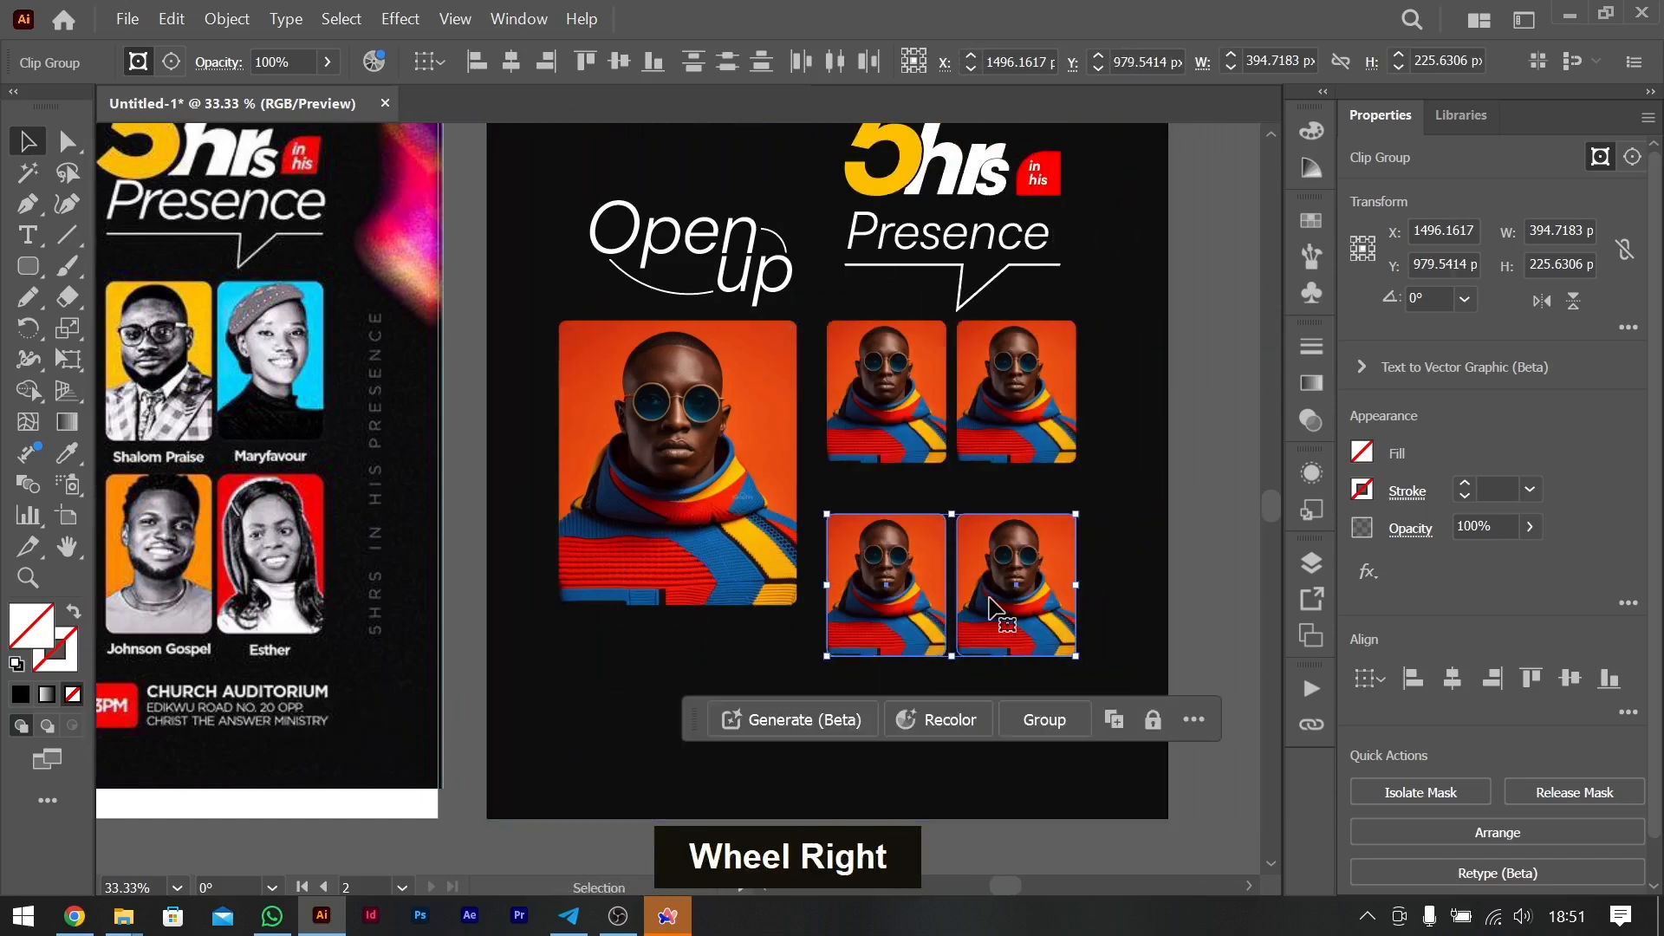
left_click(1208, 483)
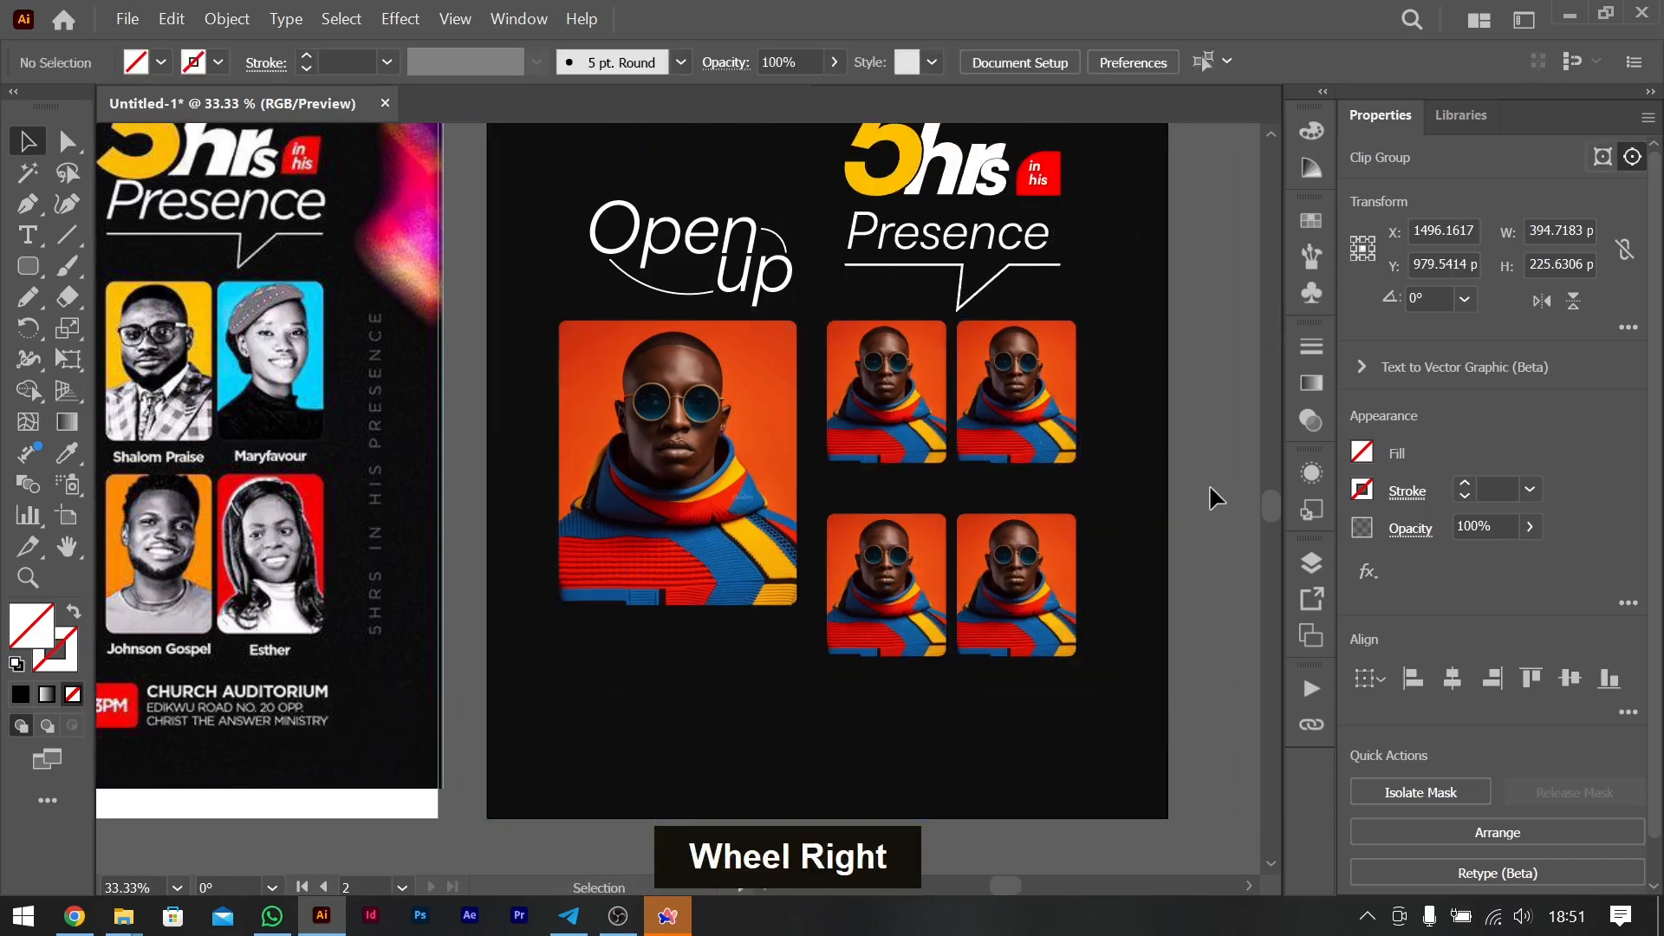
- Relink the upper-left small portrait to the "YOU SEE ME" KNOTWR_ image
left_click(929, 425)
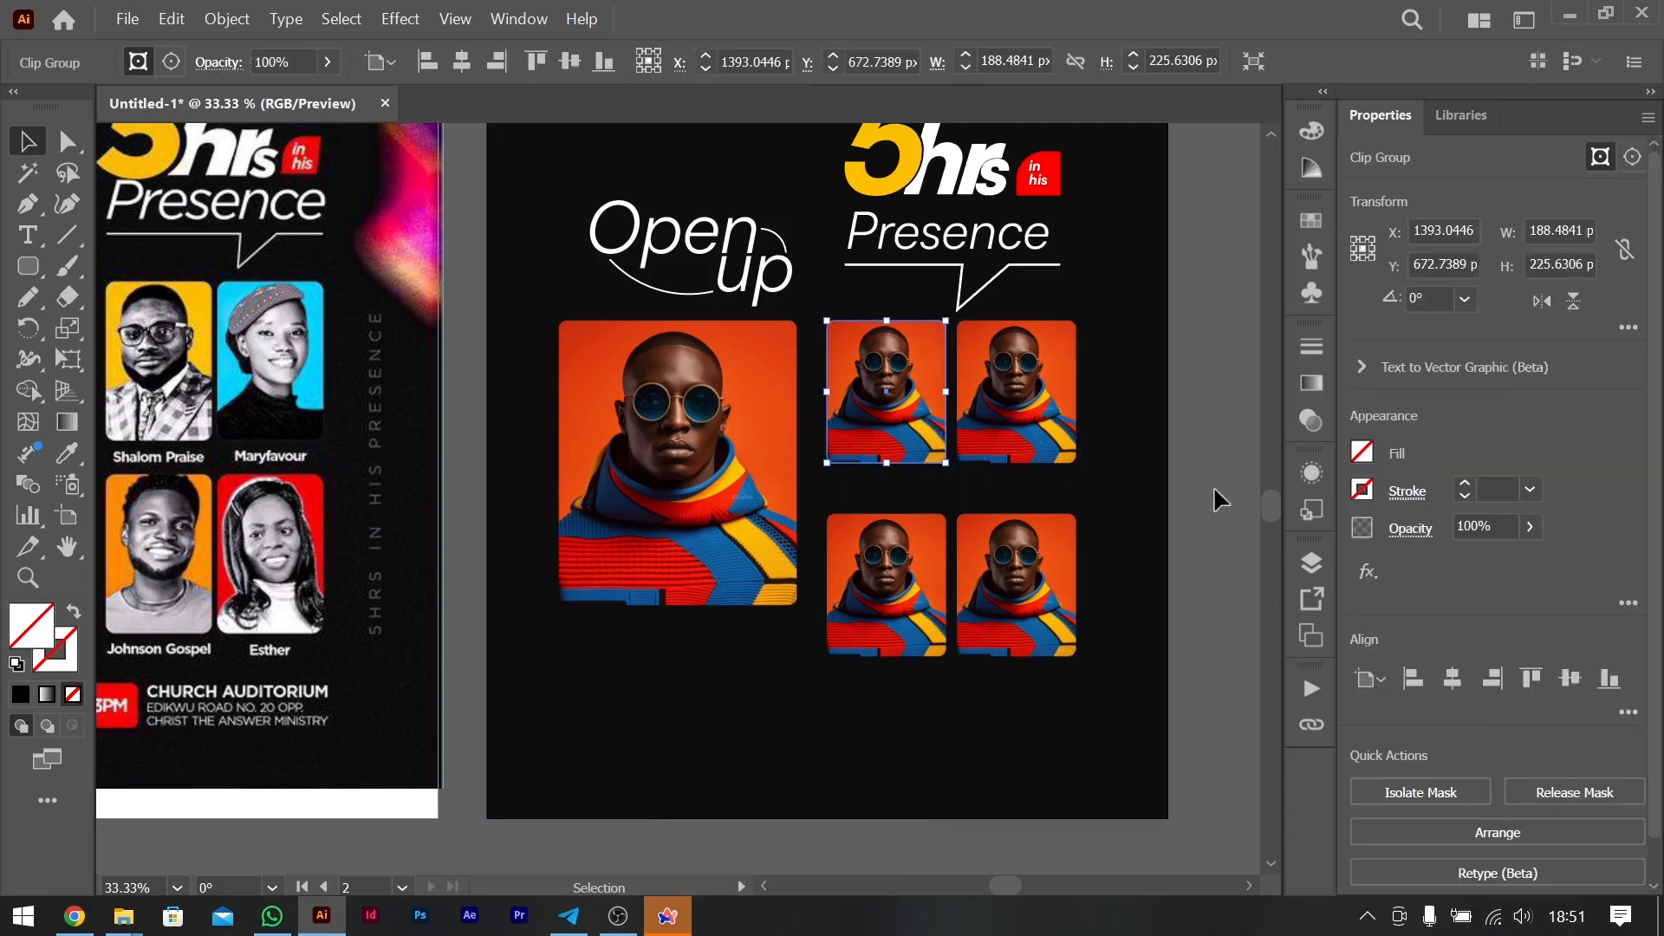
left_click(1308, 724)
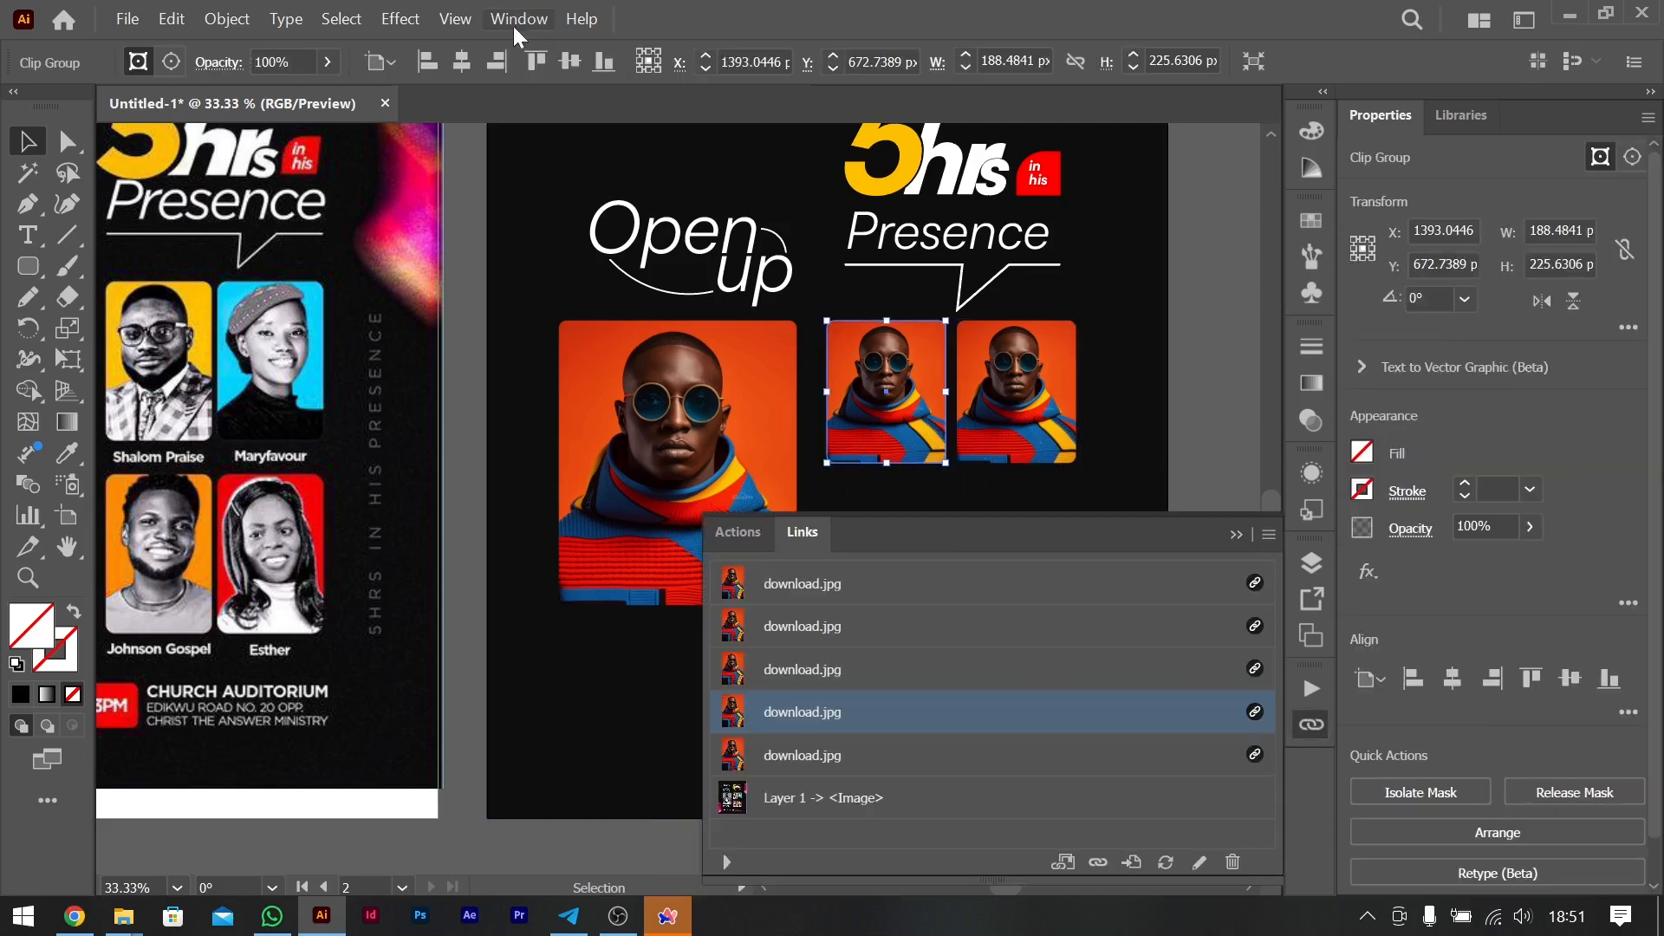
left_click(514, 17)
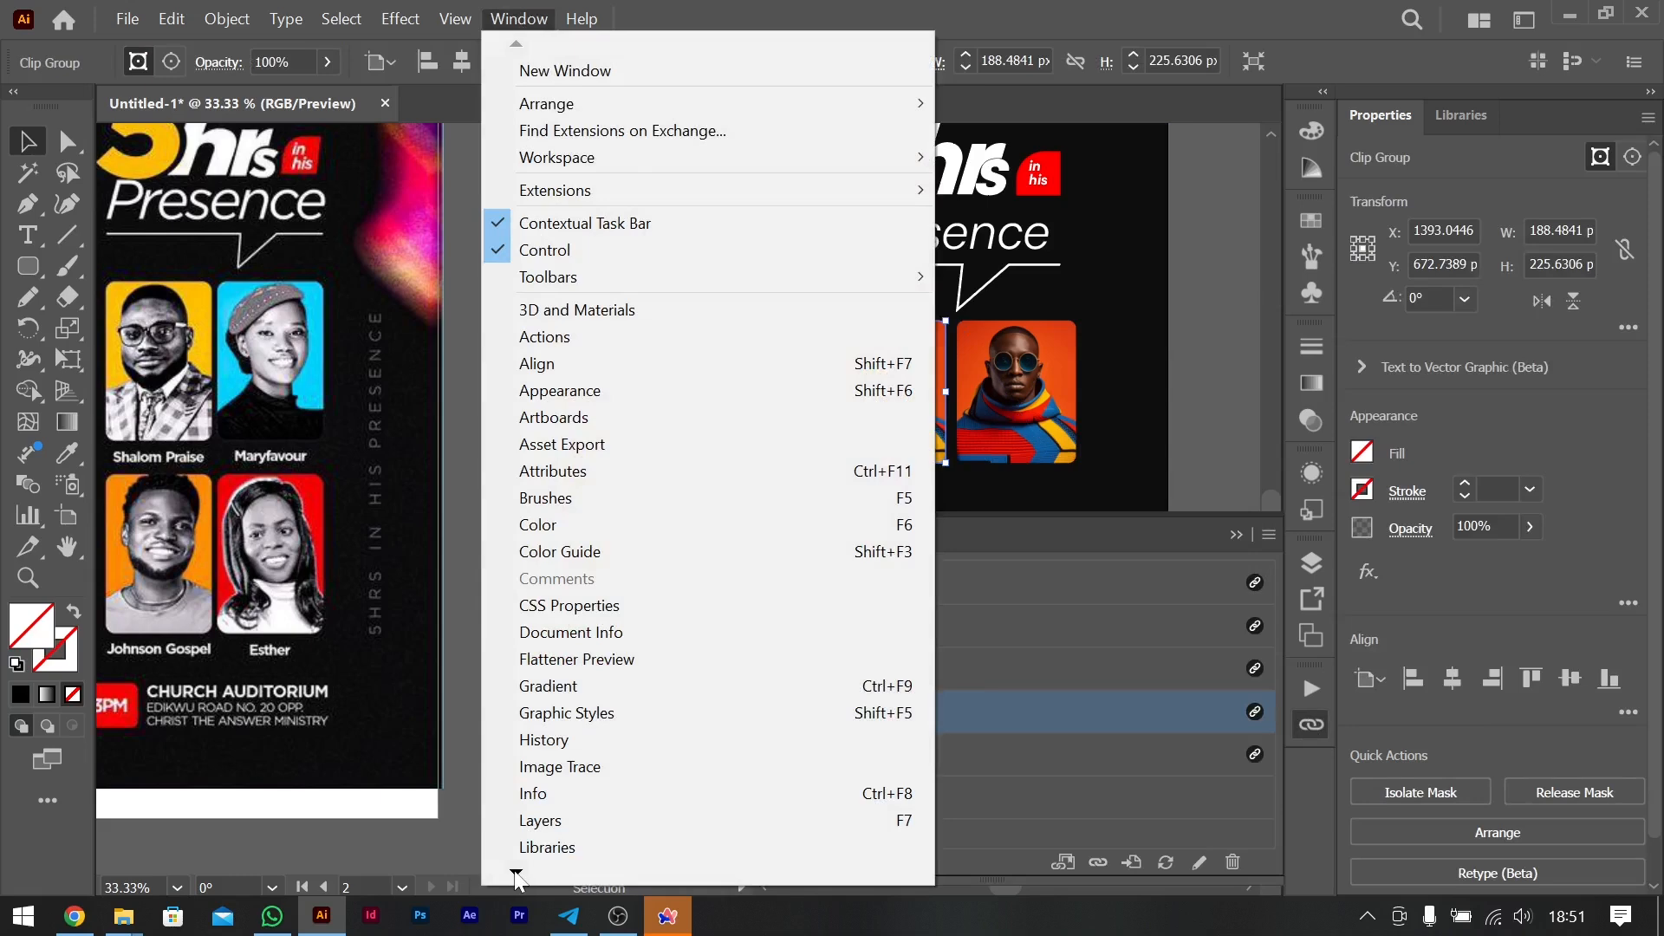
left_click(663, 784)
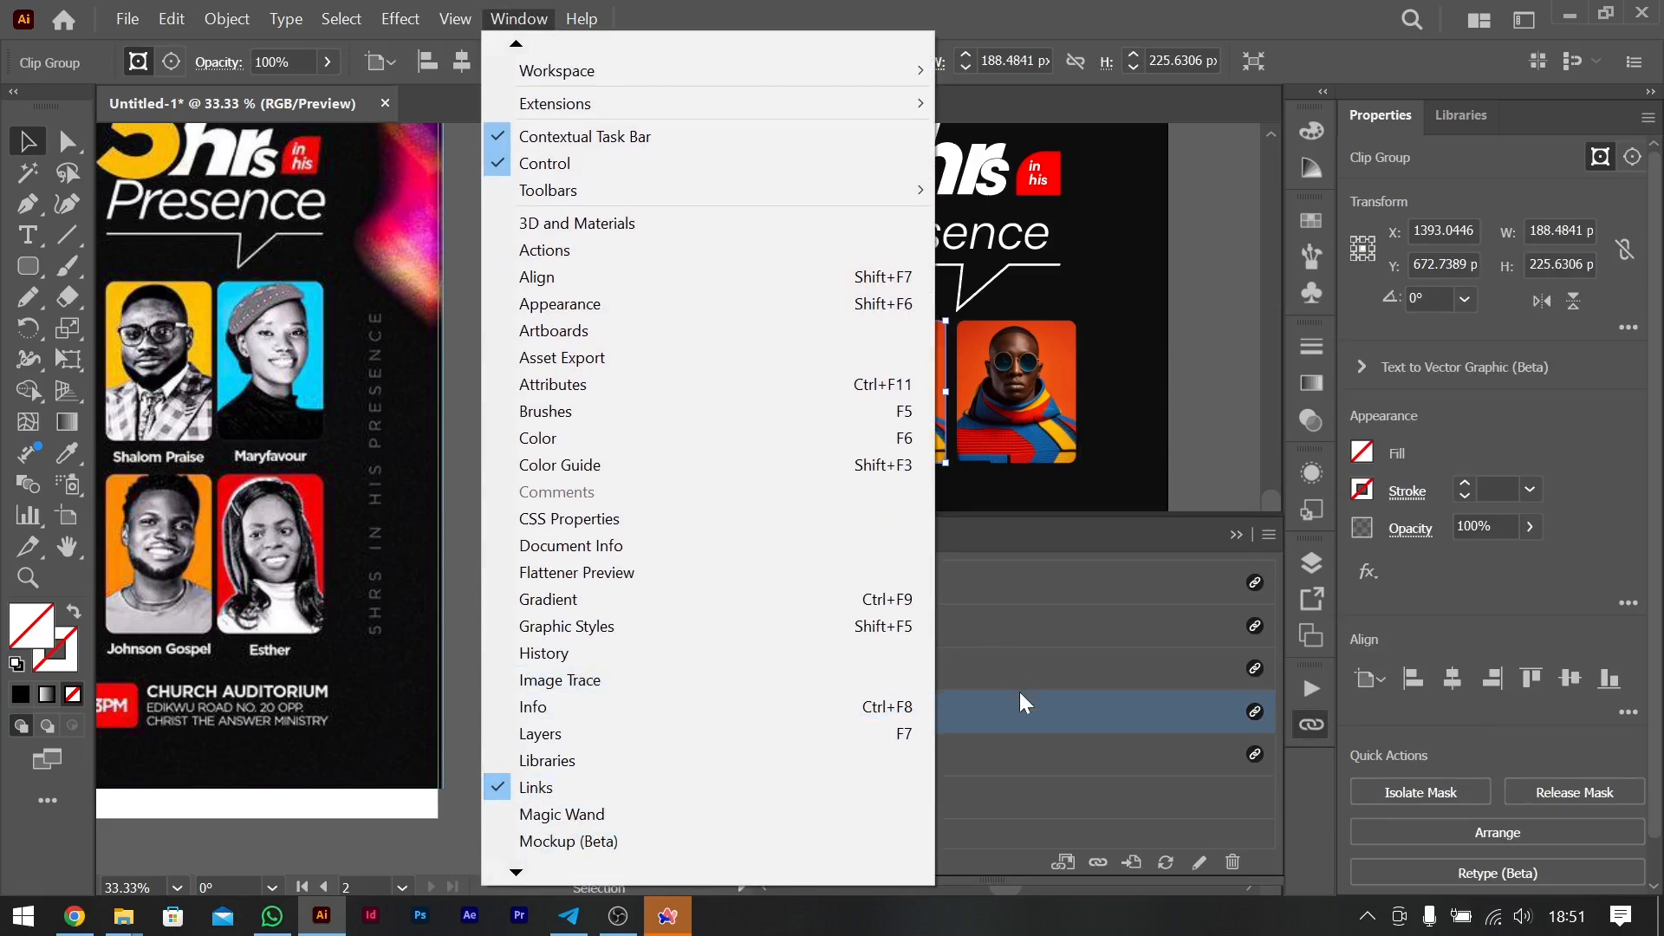
left_click(1095, 862)
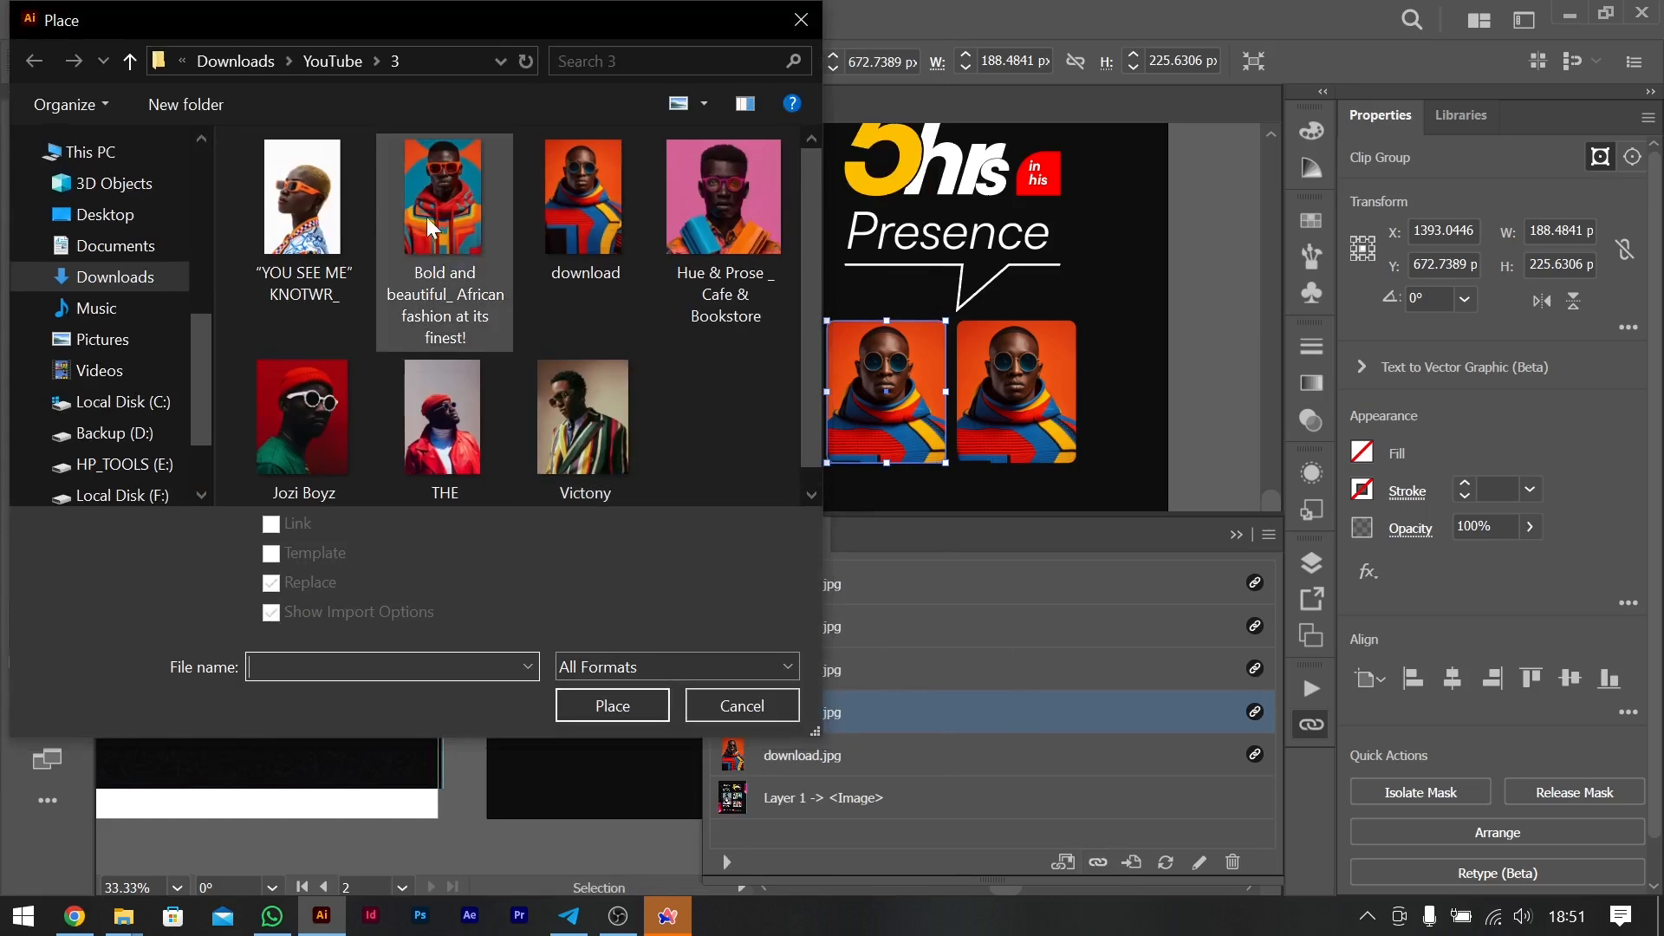
double_click(341, 204)
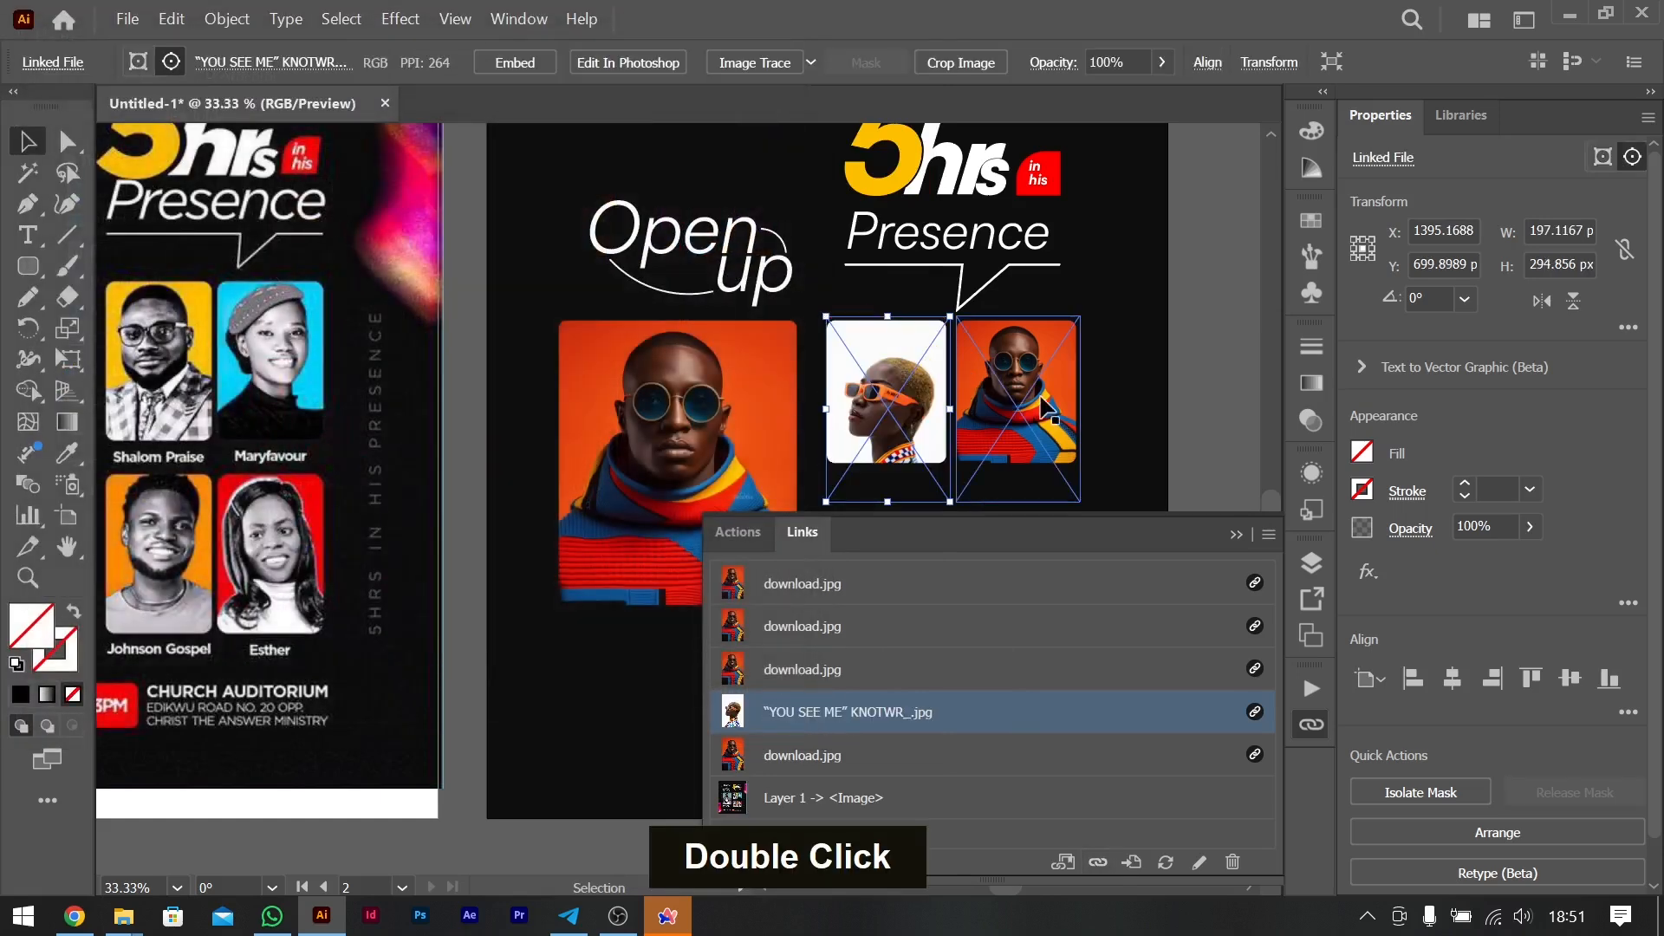
- Move the "YOU SEE ME" photo about 40 px up and slightly left inside its frame
key("shift+Up")
key("shift+Up")
key("shift+Up")
key("shift+Left")
key("Right")
key("Right")
key("Right")
key("Right")
key("Right")
key("Right")
key("Right")
key("Right")
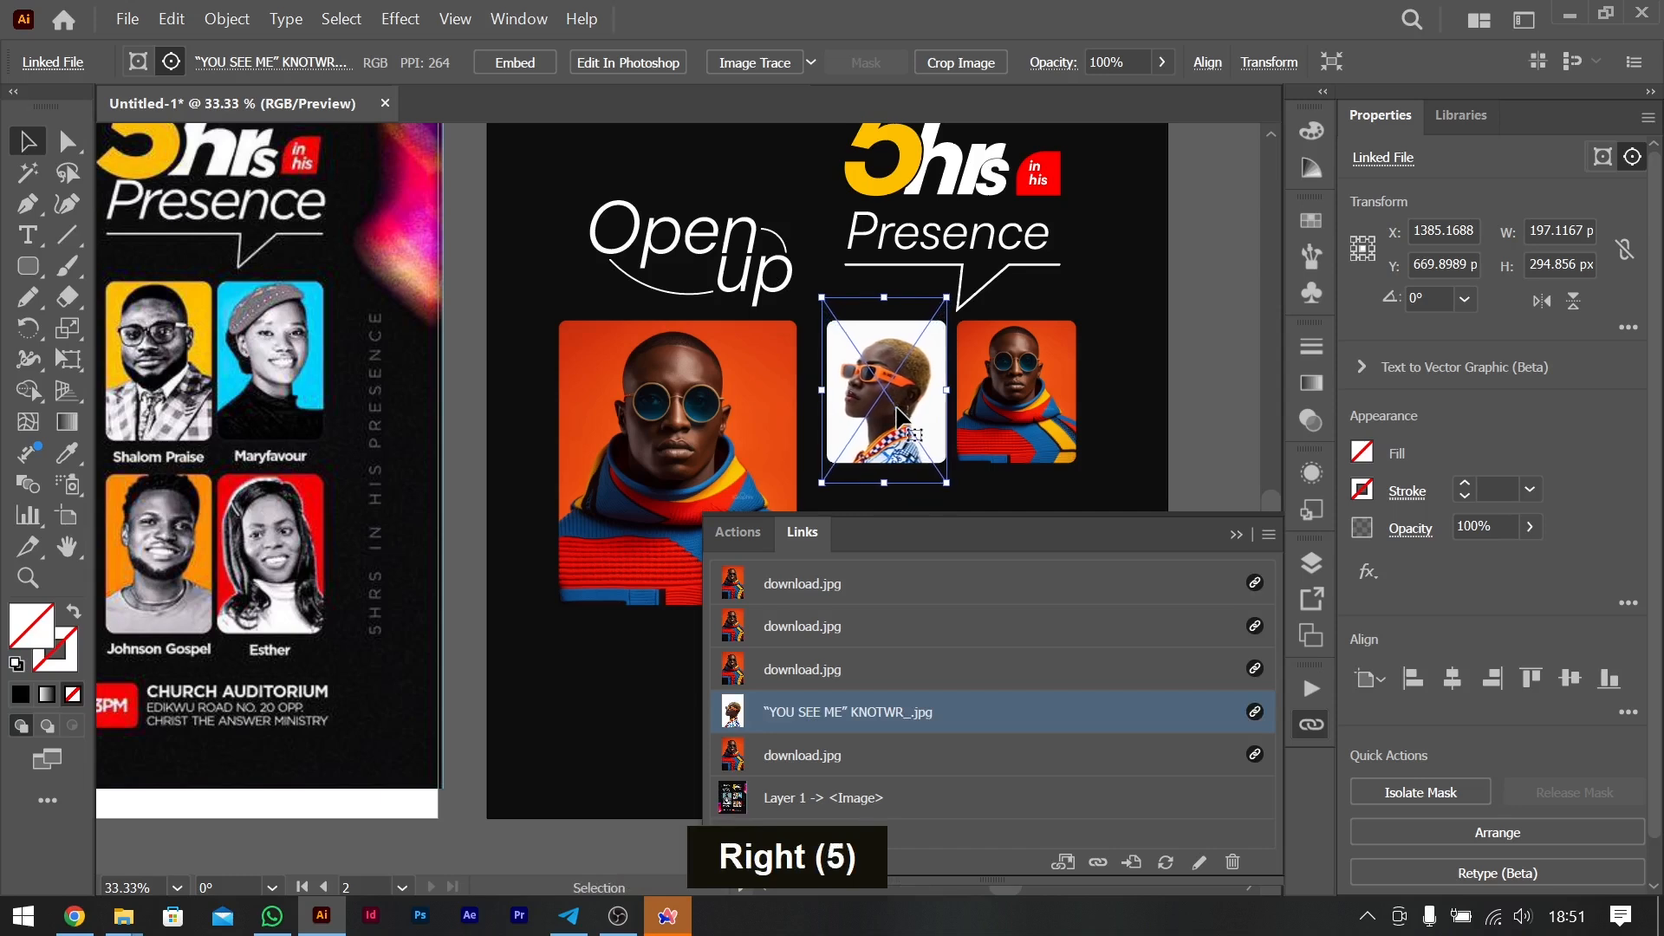
key("shift+Up")
key("Left")
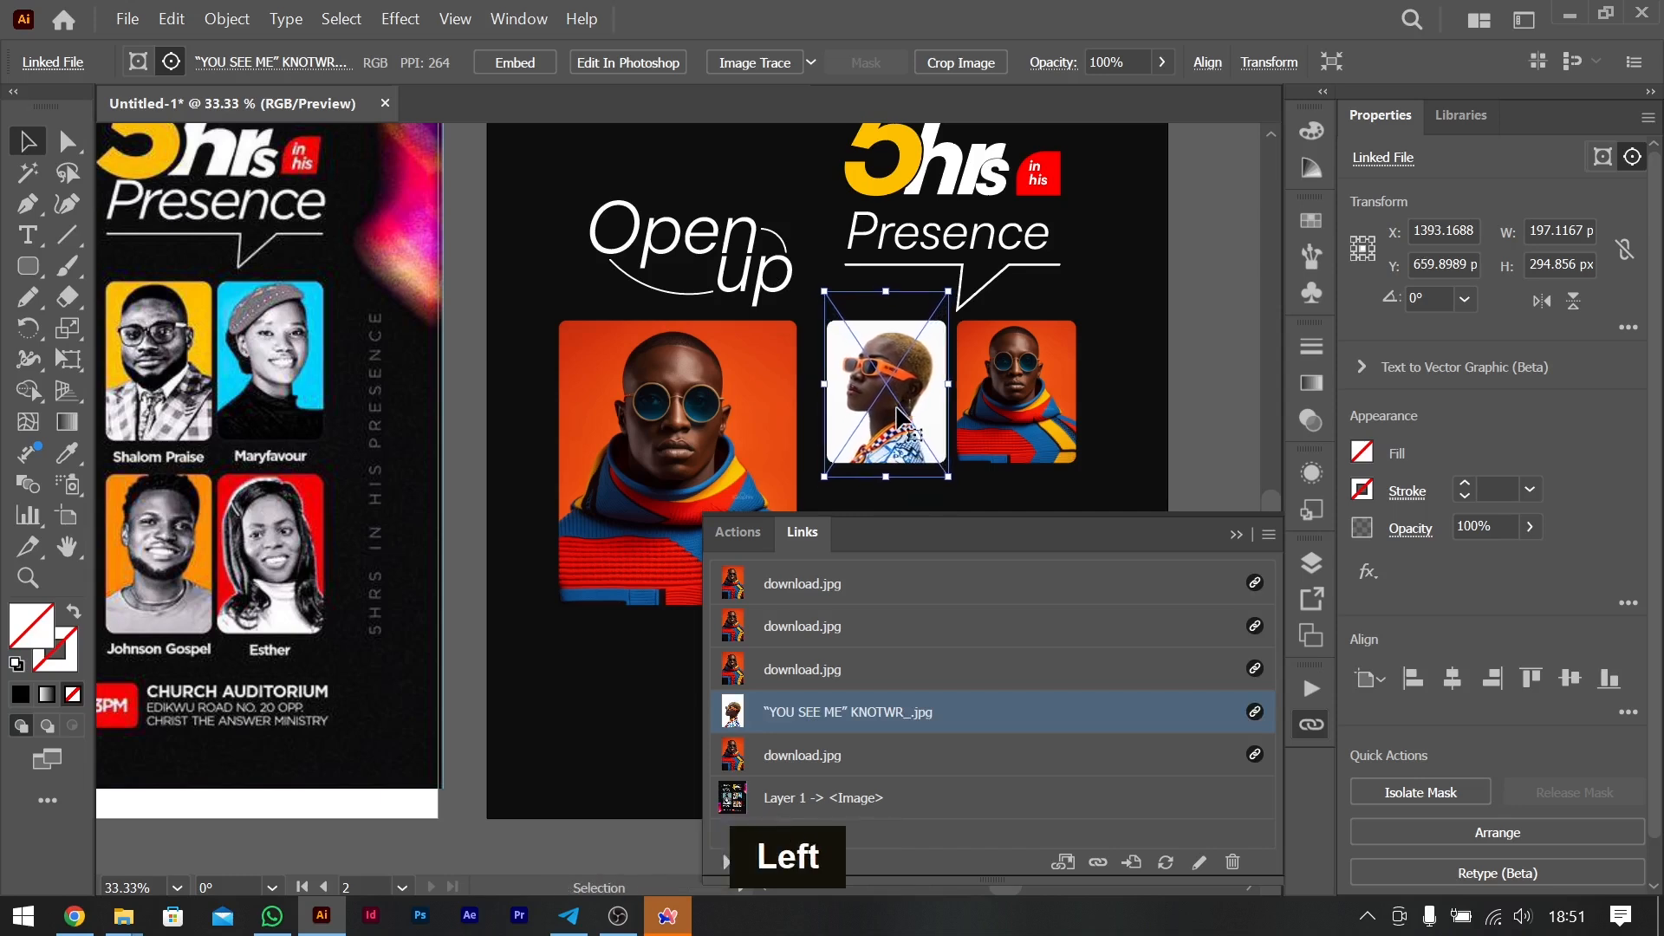
- Relink the upper-right small portrait to the Hue & Prose _ Cafe & Bookstore image
left_click(1031, 438)
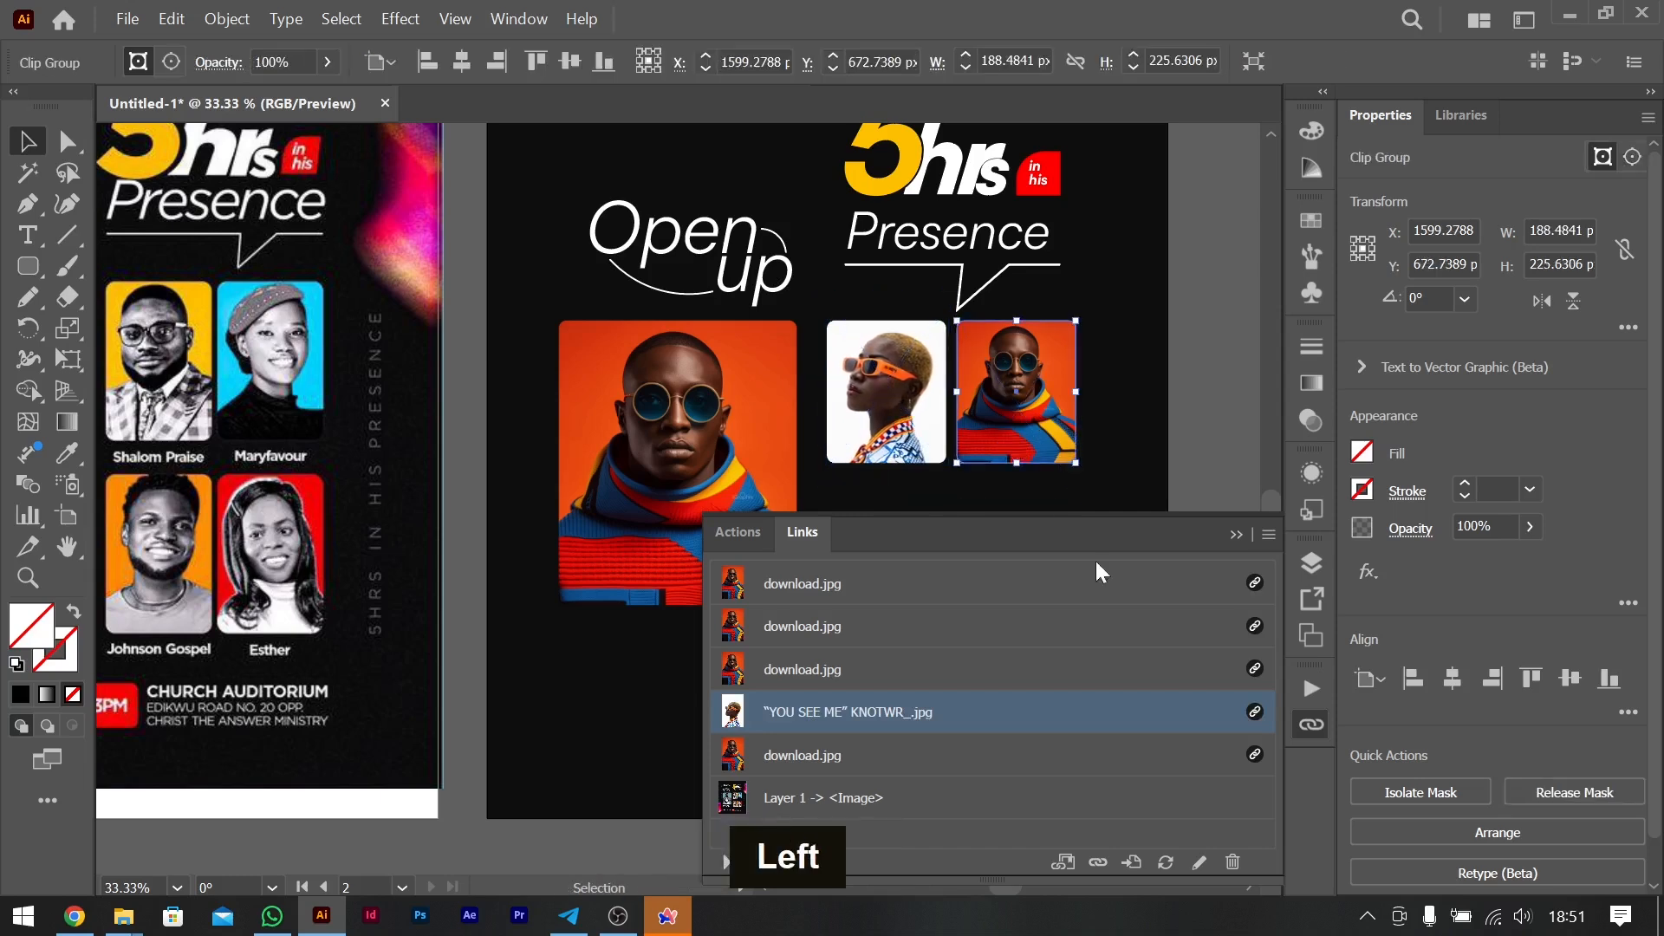
left_click(1097, 862)
left_click(737, 206)
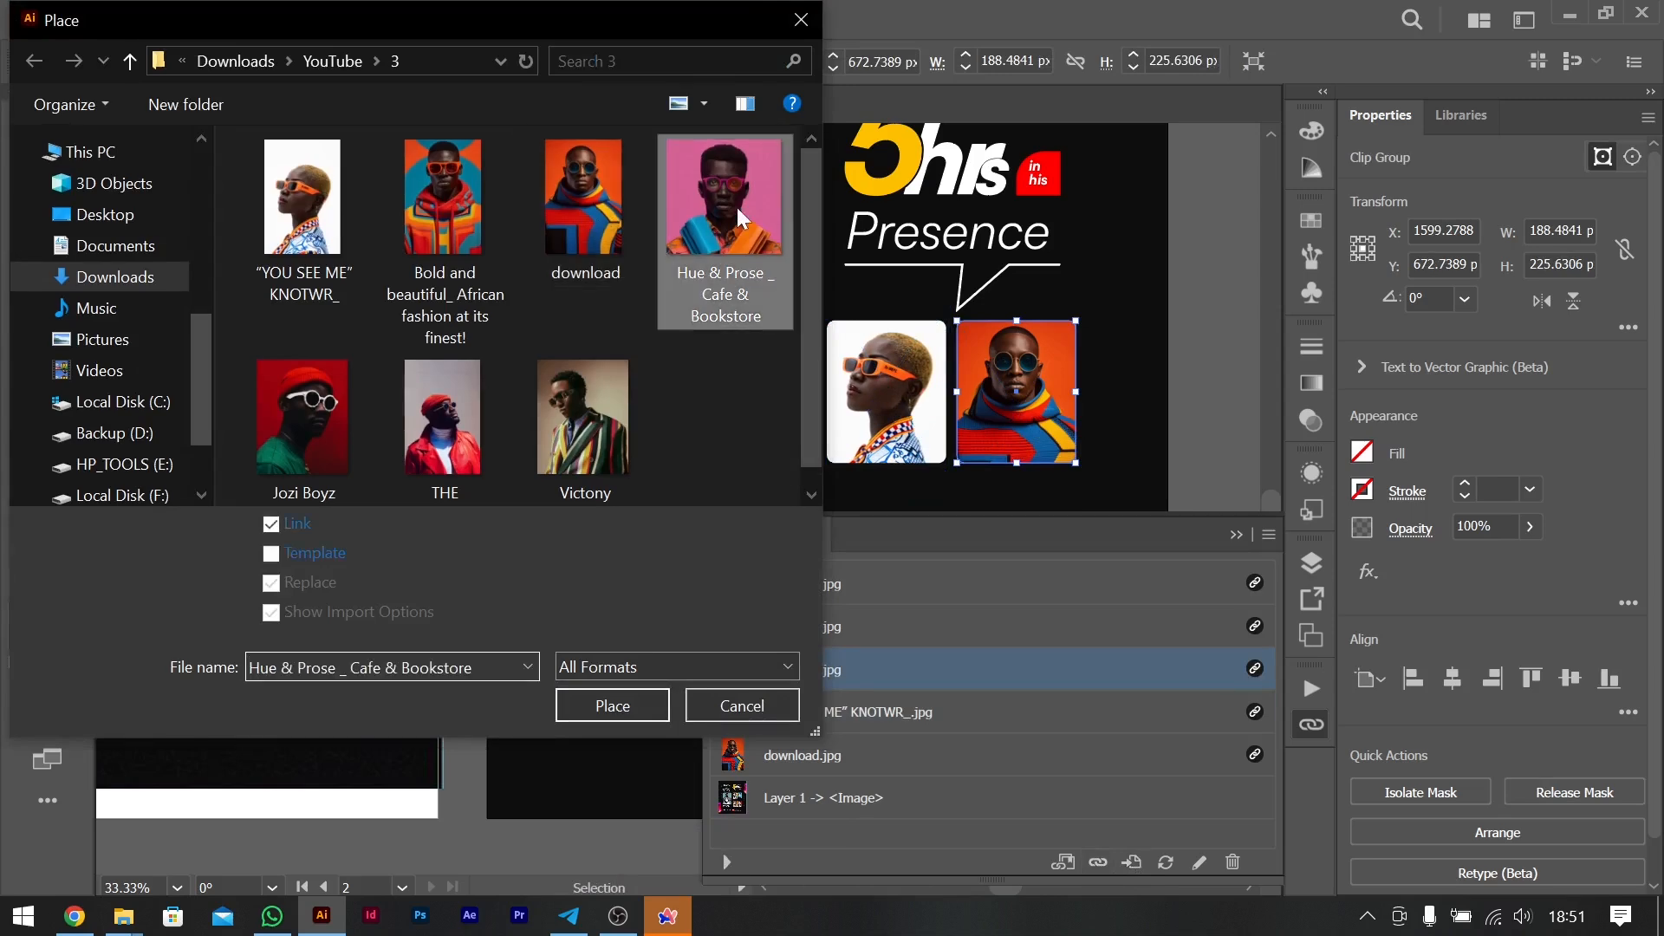
double_click(736, 207)
scroll(988, 407, "down", 3)
scroll(987, 407, "up", 3)
- Nudge the Hue & Prose photo up inside its frame so the head and shoulders are well framed
key("shift+Up")
key("shift+Up")
key("shift+Down")
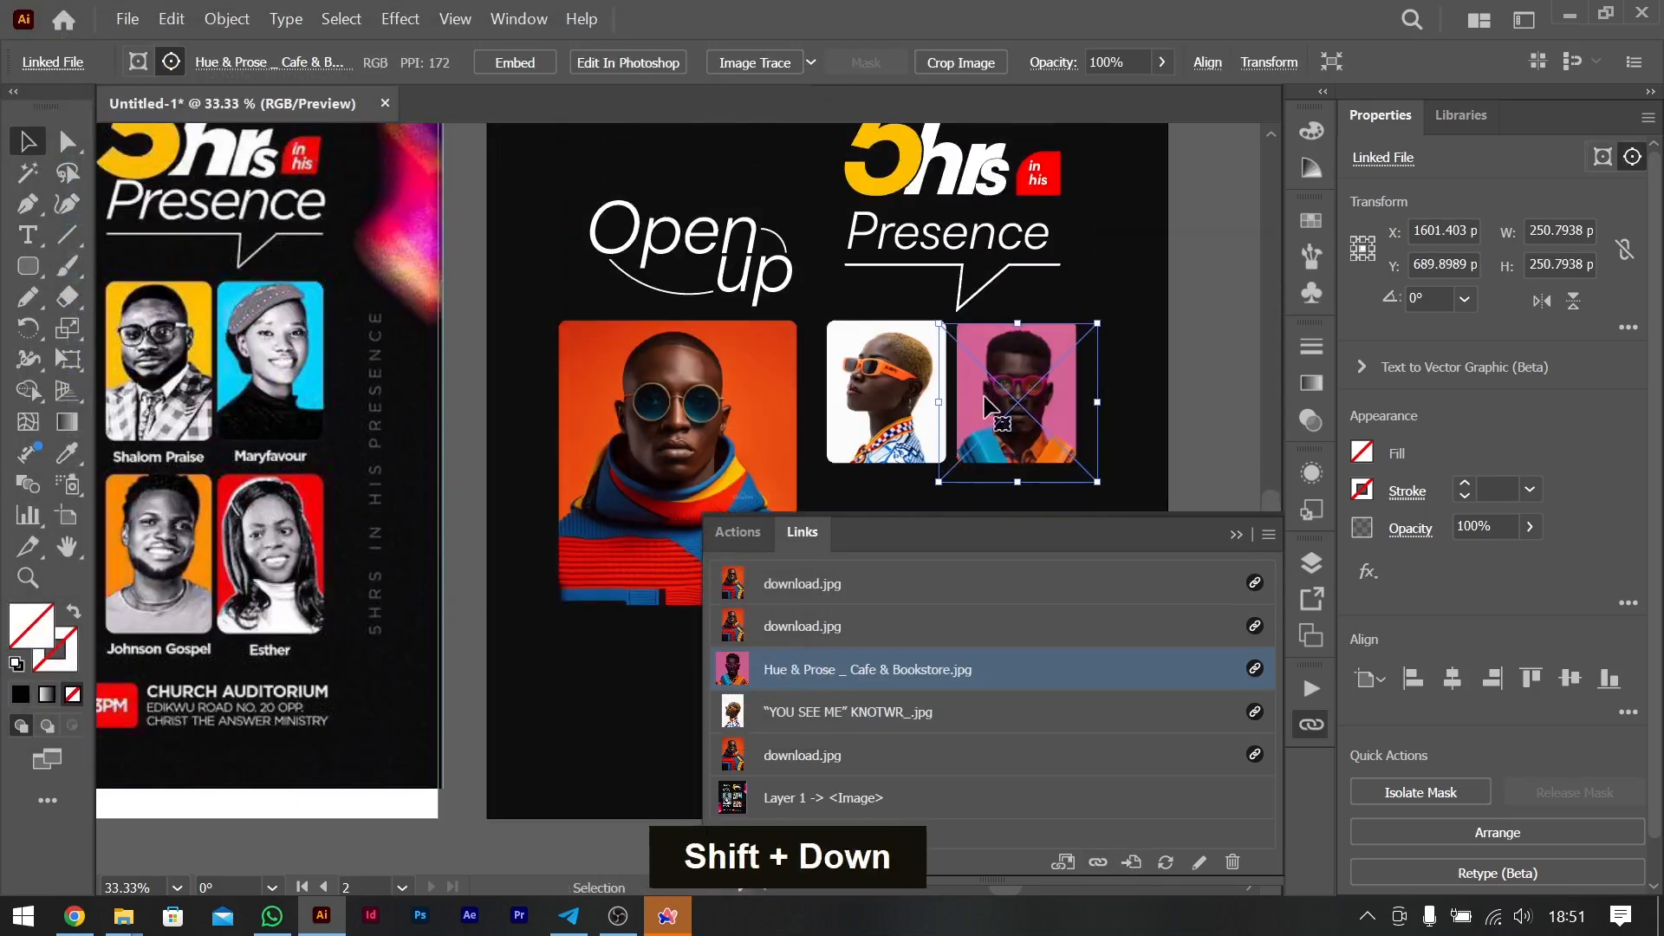
key("shift+Up")
key("shift+Left")
key("shift+Right")
- Relink the lower-left small portrait to the THE GOODHOMIES image
scroll(988, 403, "down", 3)
left_click(885, 314)
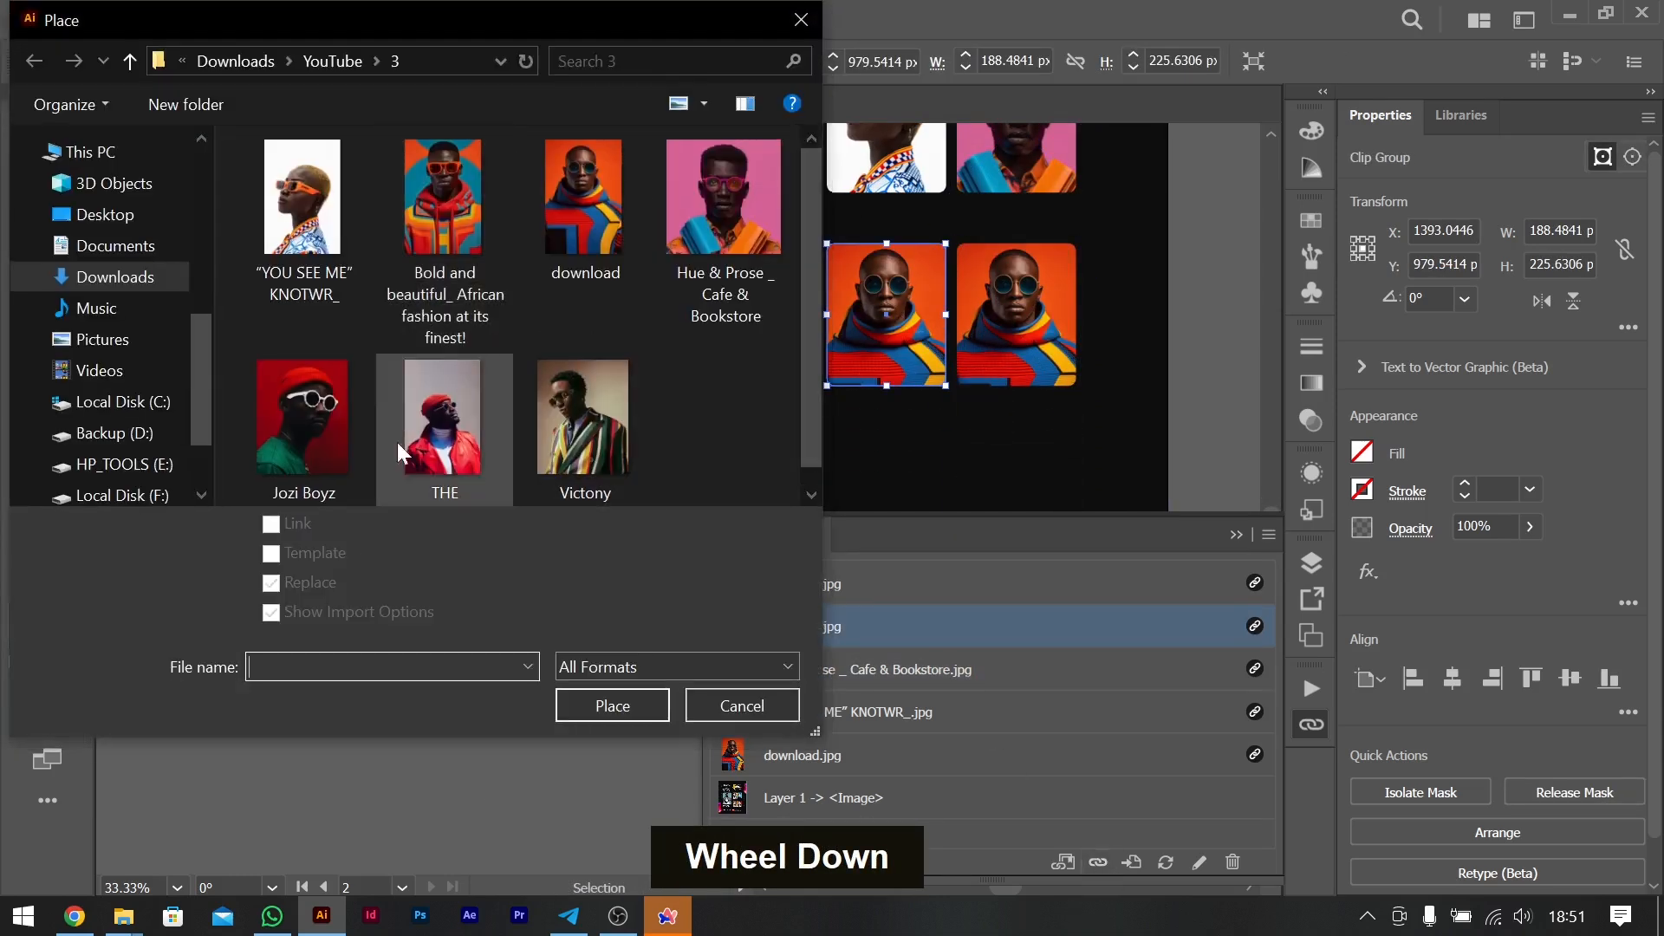
double_click(484, 416)
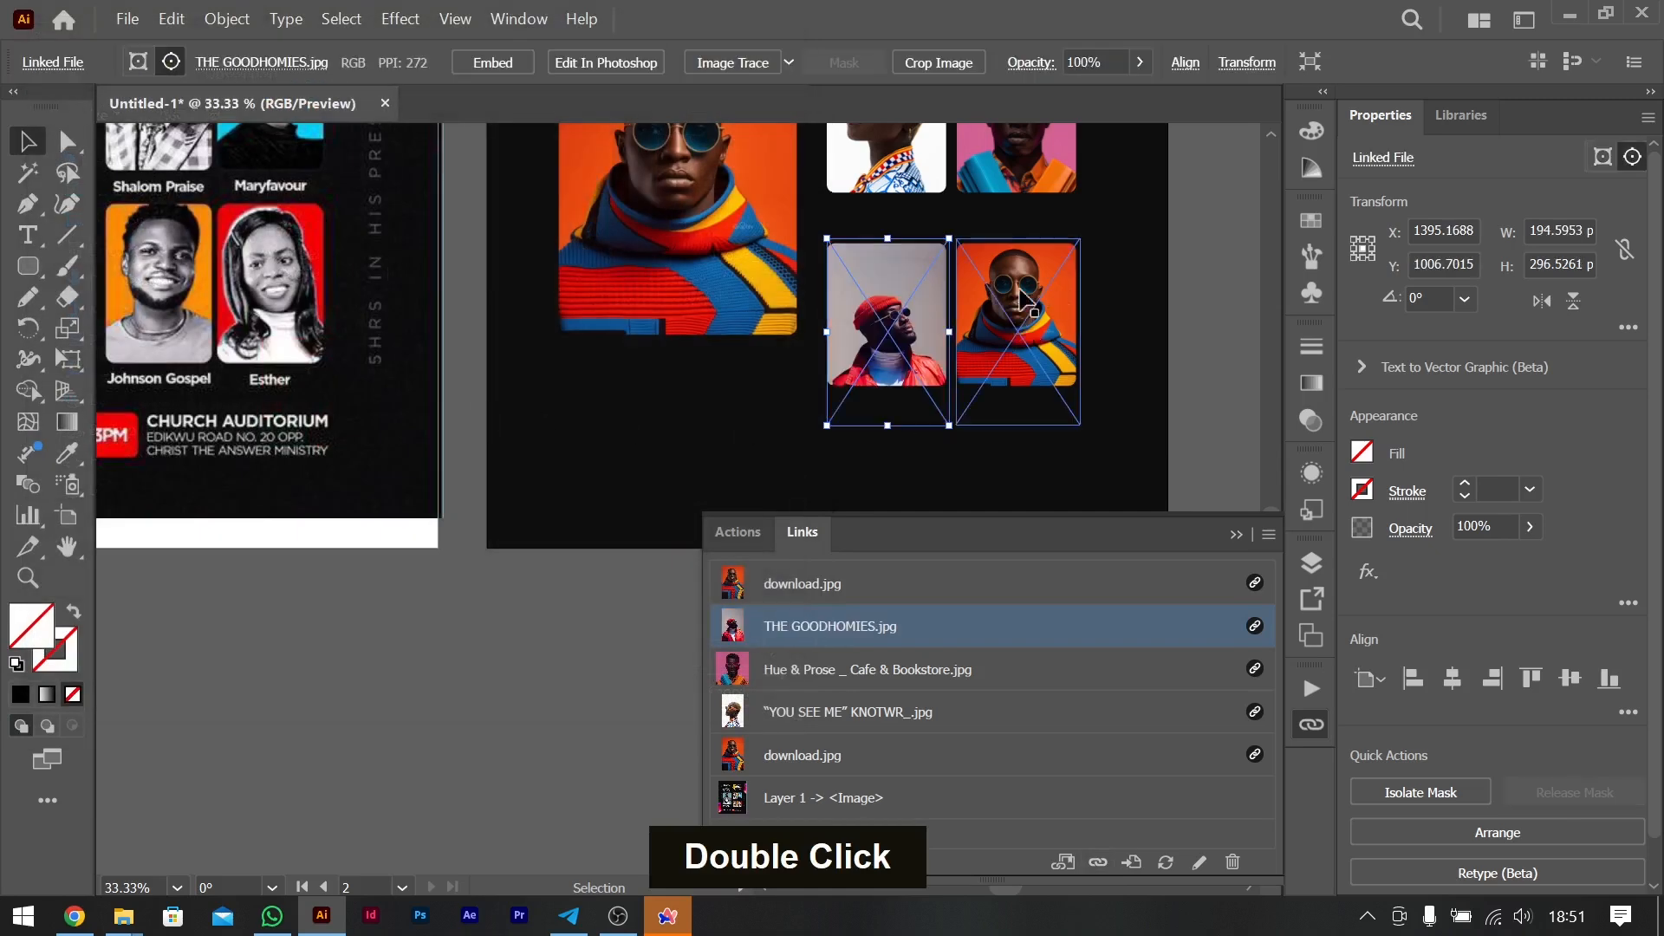
- Move the THE GOODHOMIES photo up 50 px inside its frame
key("shift+Up")
key("shift+Up")
key("shift+Up")
key("shift+Up")
key("shift+Up")
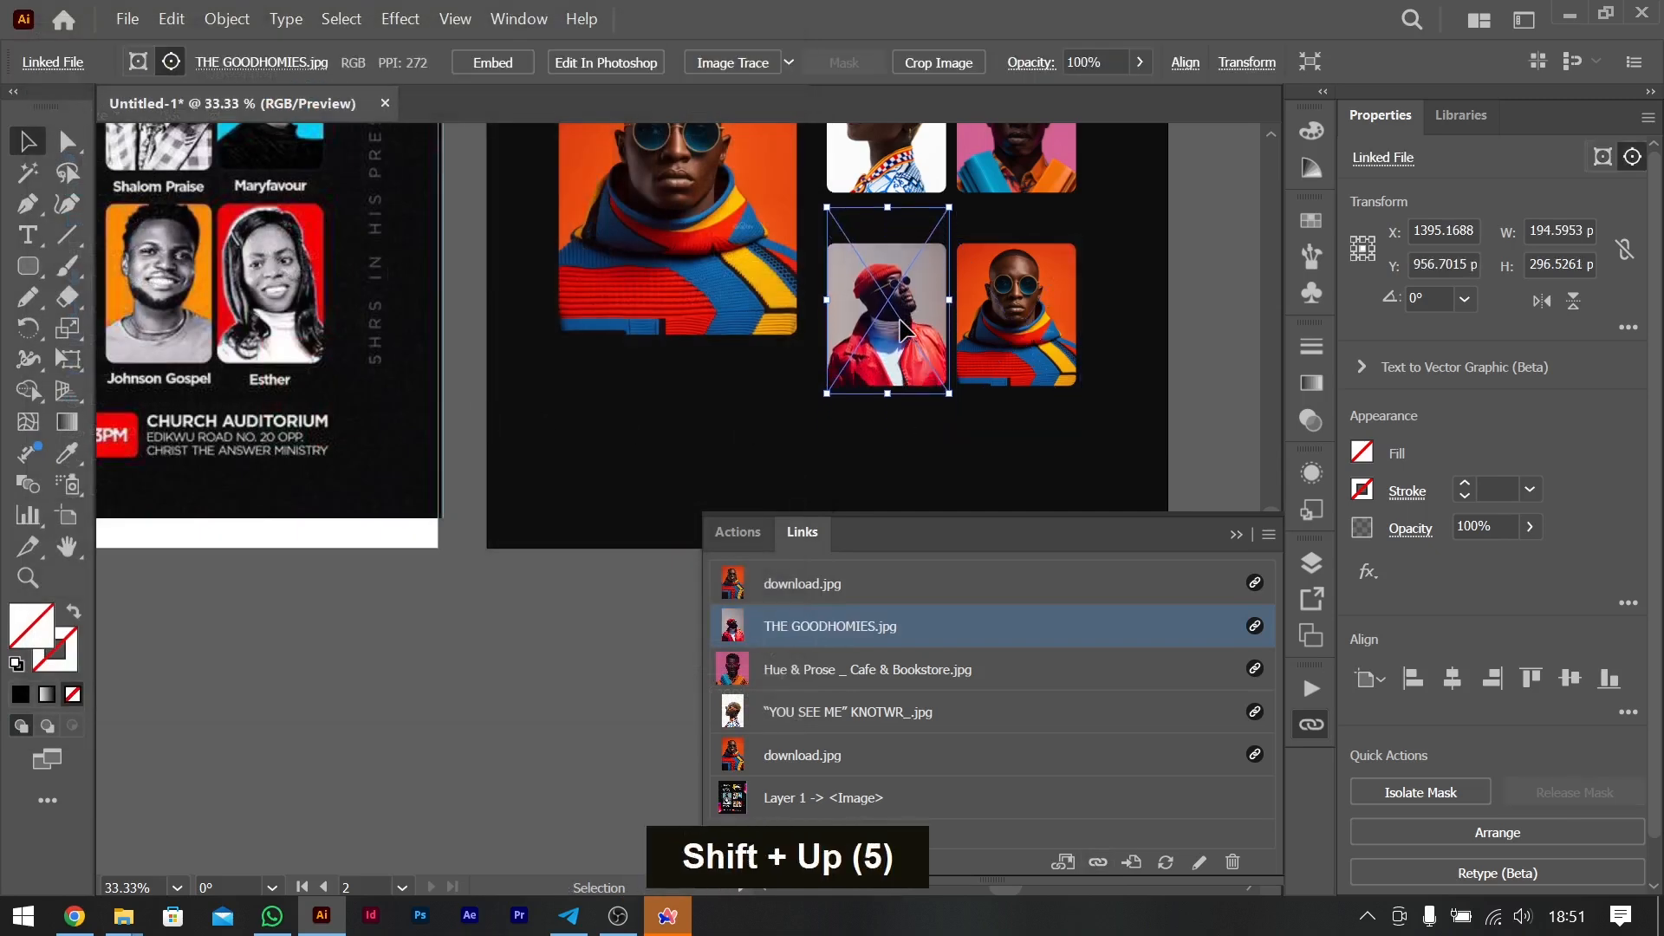
- Relink the lower-right small portrait to the Jozi Boyz image and scale the photo down slightly inside its frame
left_click(998, 347)
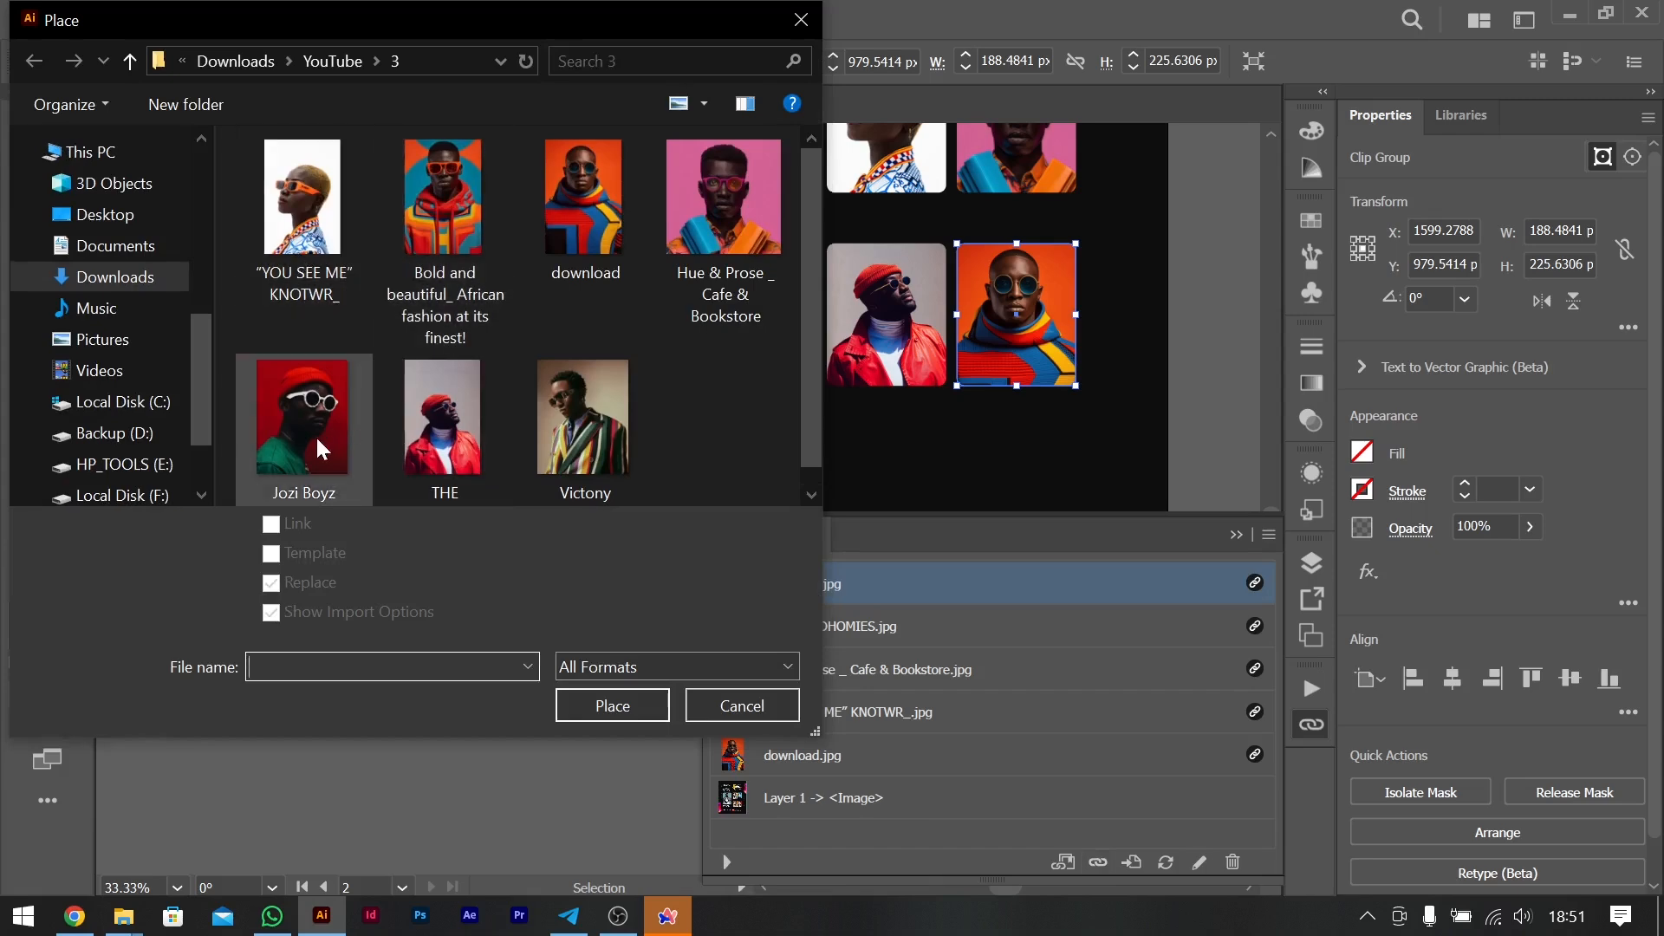
double_click(316, 435)
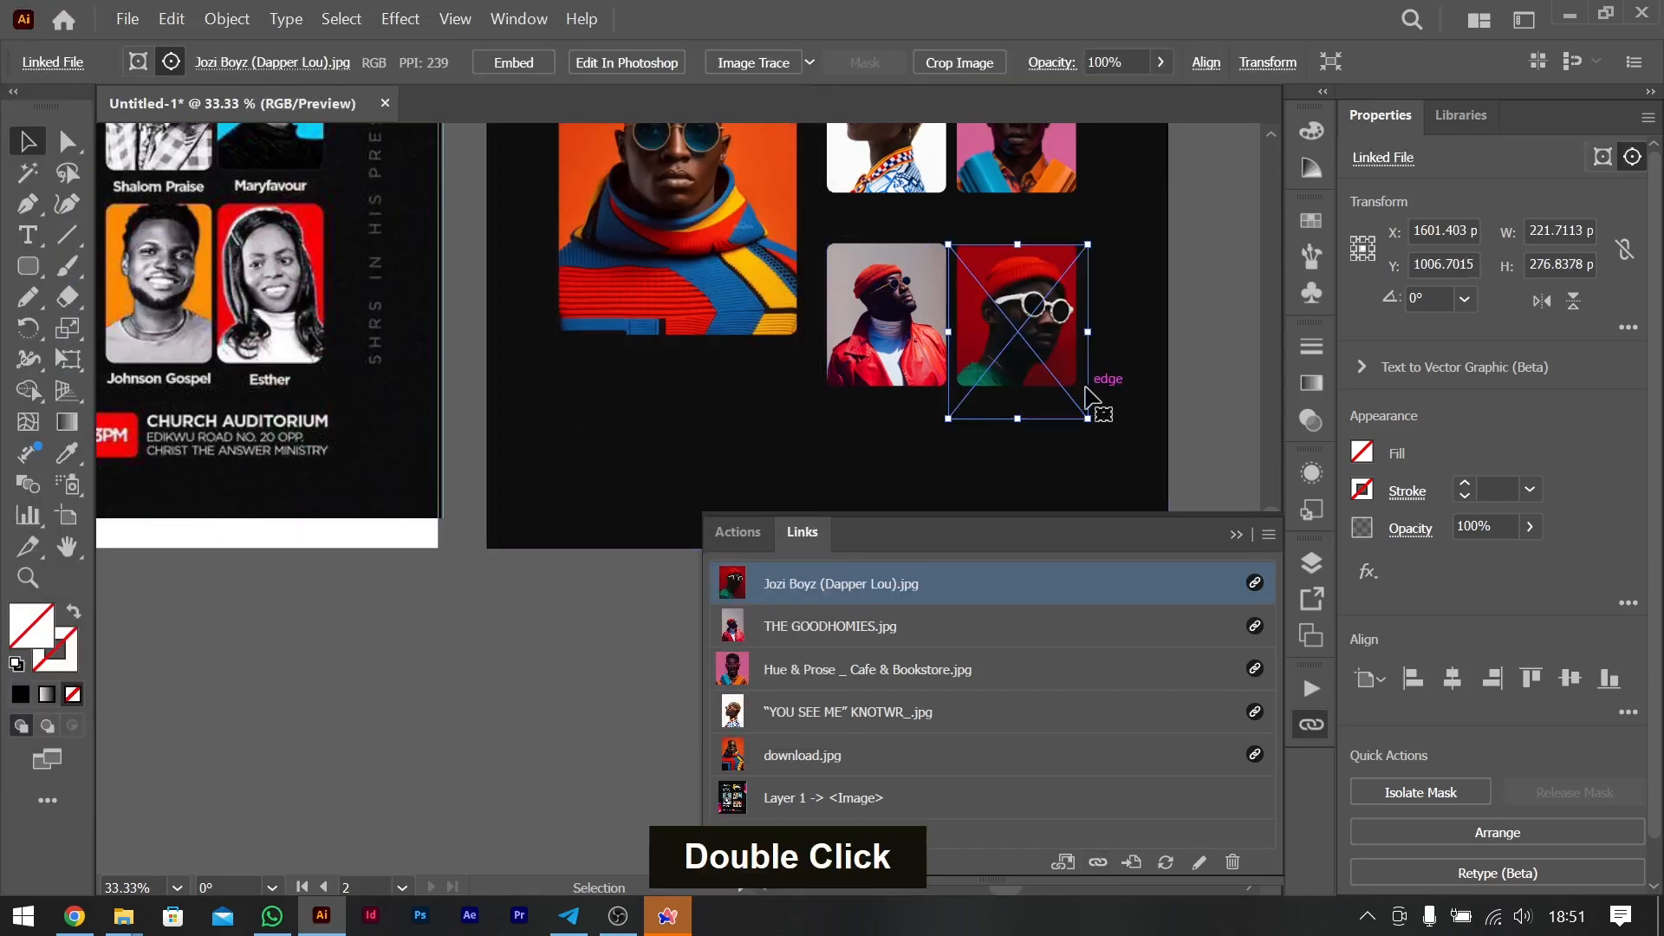
left_click_drag(1088, 418, 1087, 406)
left_click(1220, 383)
- Compare the original flyer with the recreated artboard to see which text and elements are still missing
scroll(1045, 446, "up", 2)
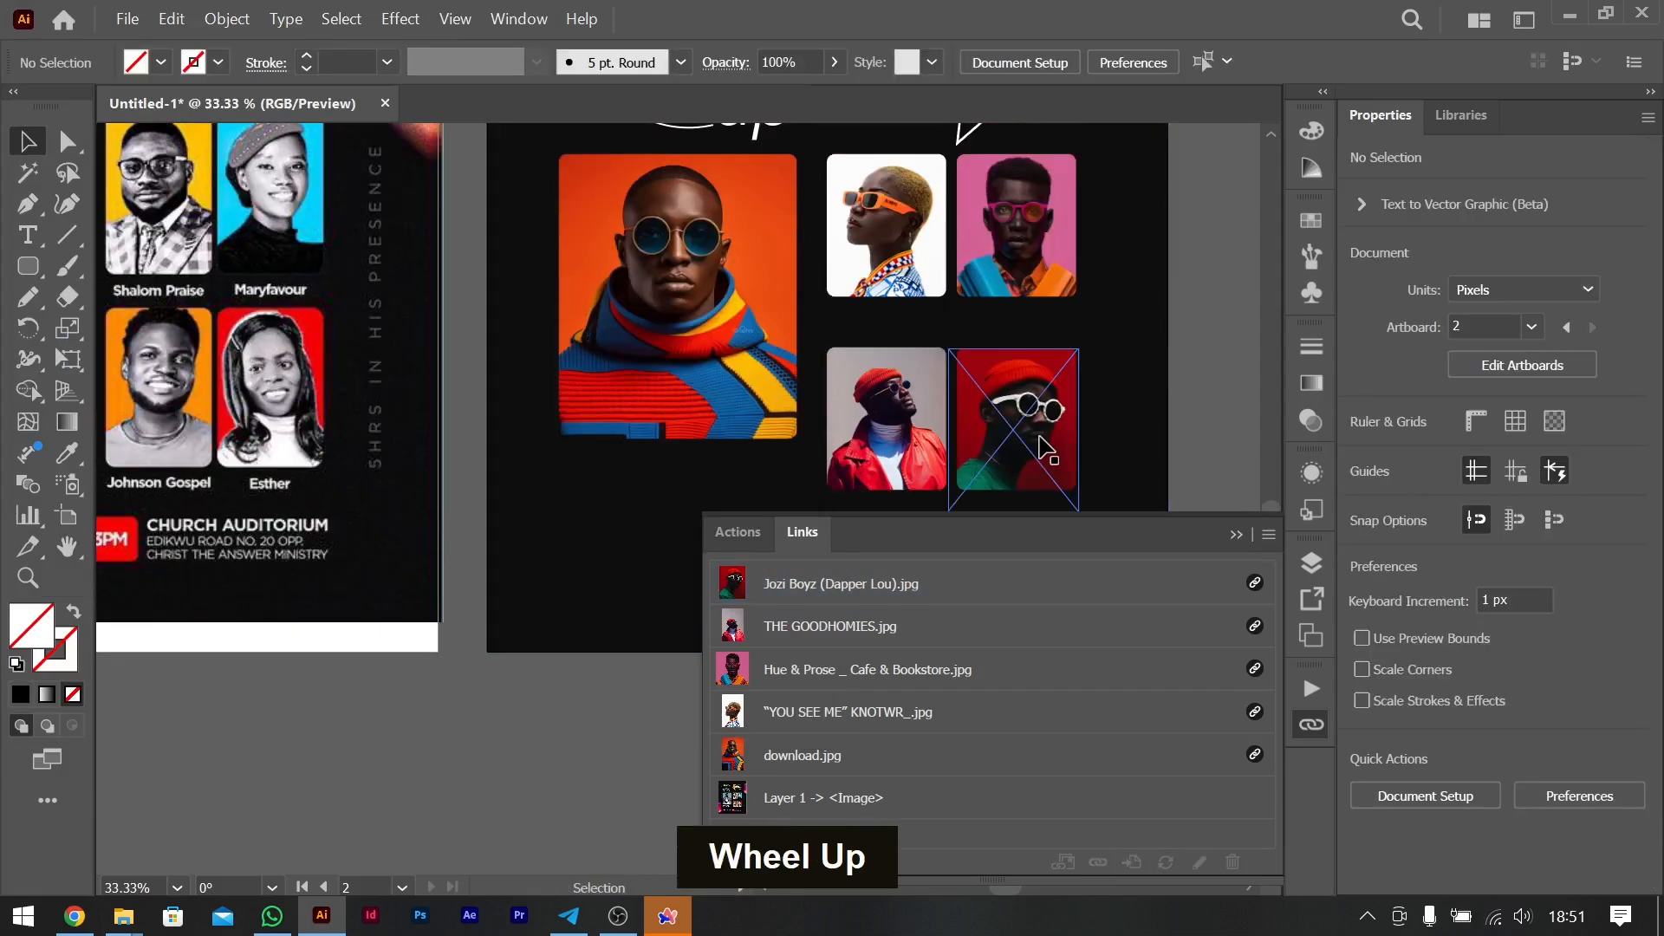
key("ctrl+0")
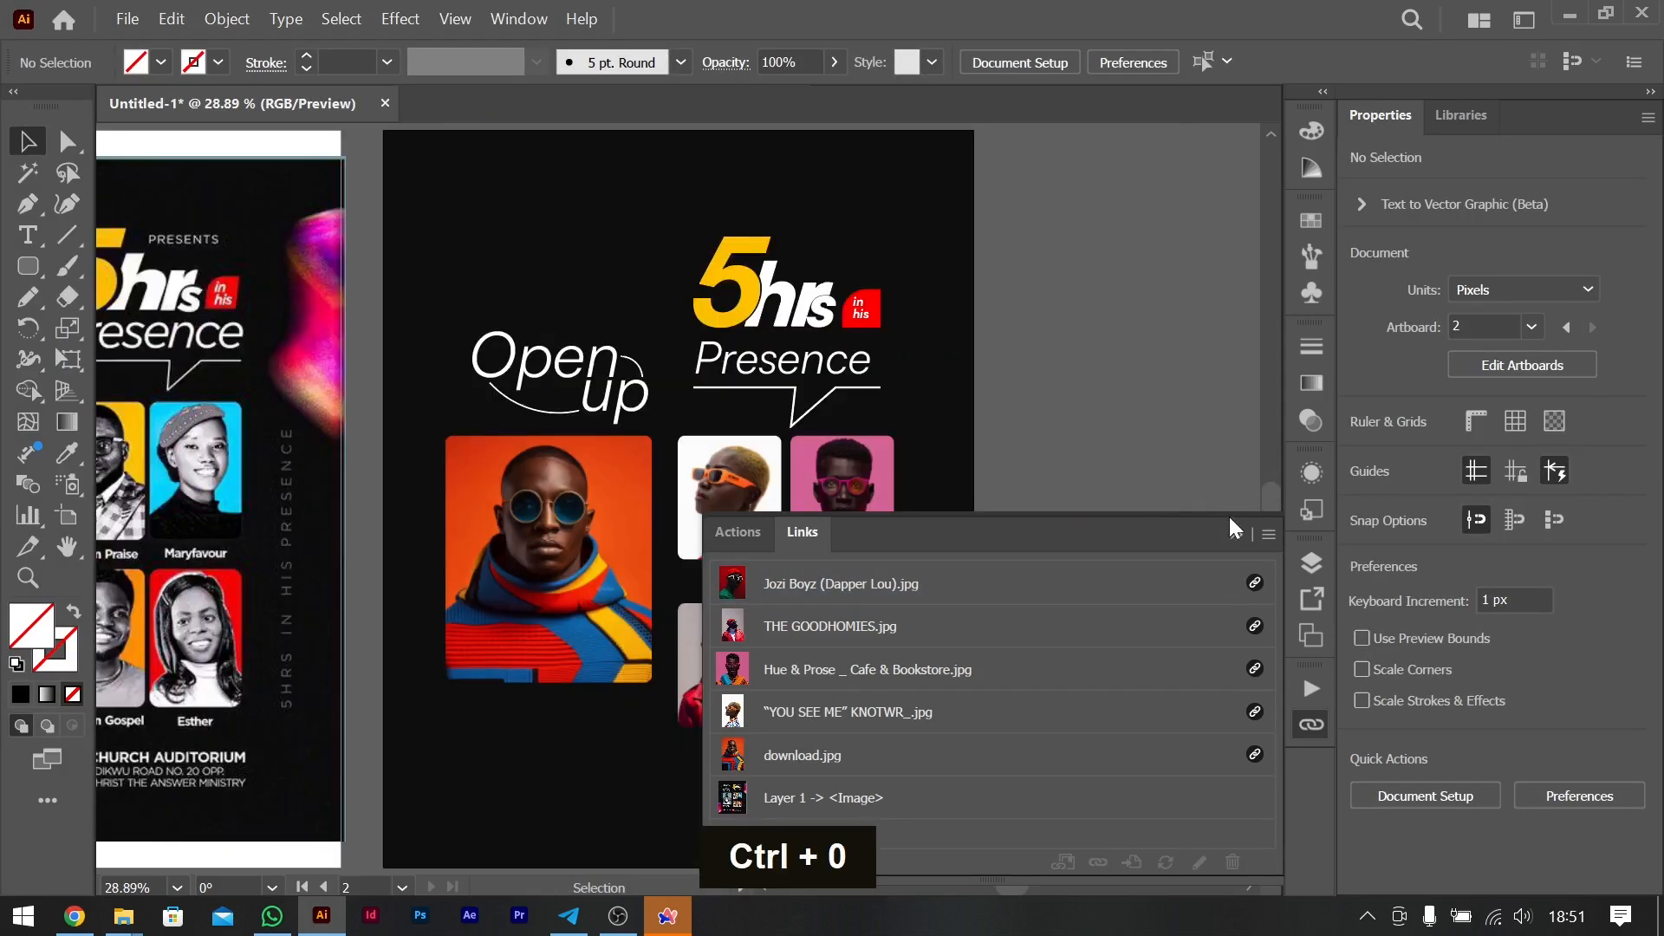
left_click(977, 506)
scroll(977, 507, "left", 5)
scroll(977, 519, "down", 2)
scroll(977, 518, "up", 2)
scroll(978, 519, "right", 4)
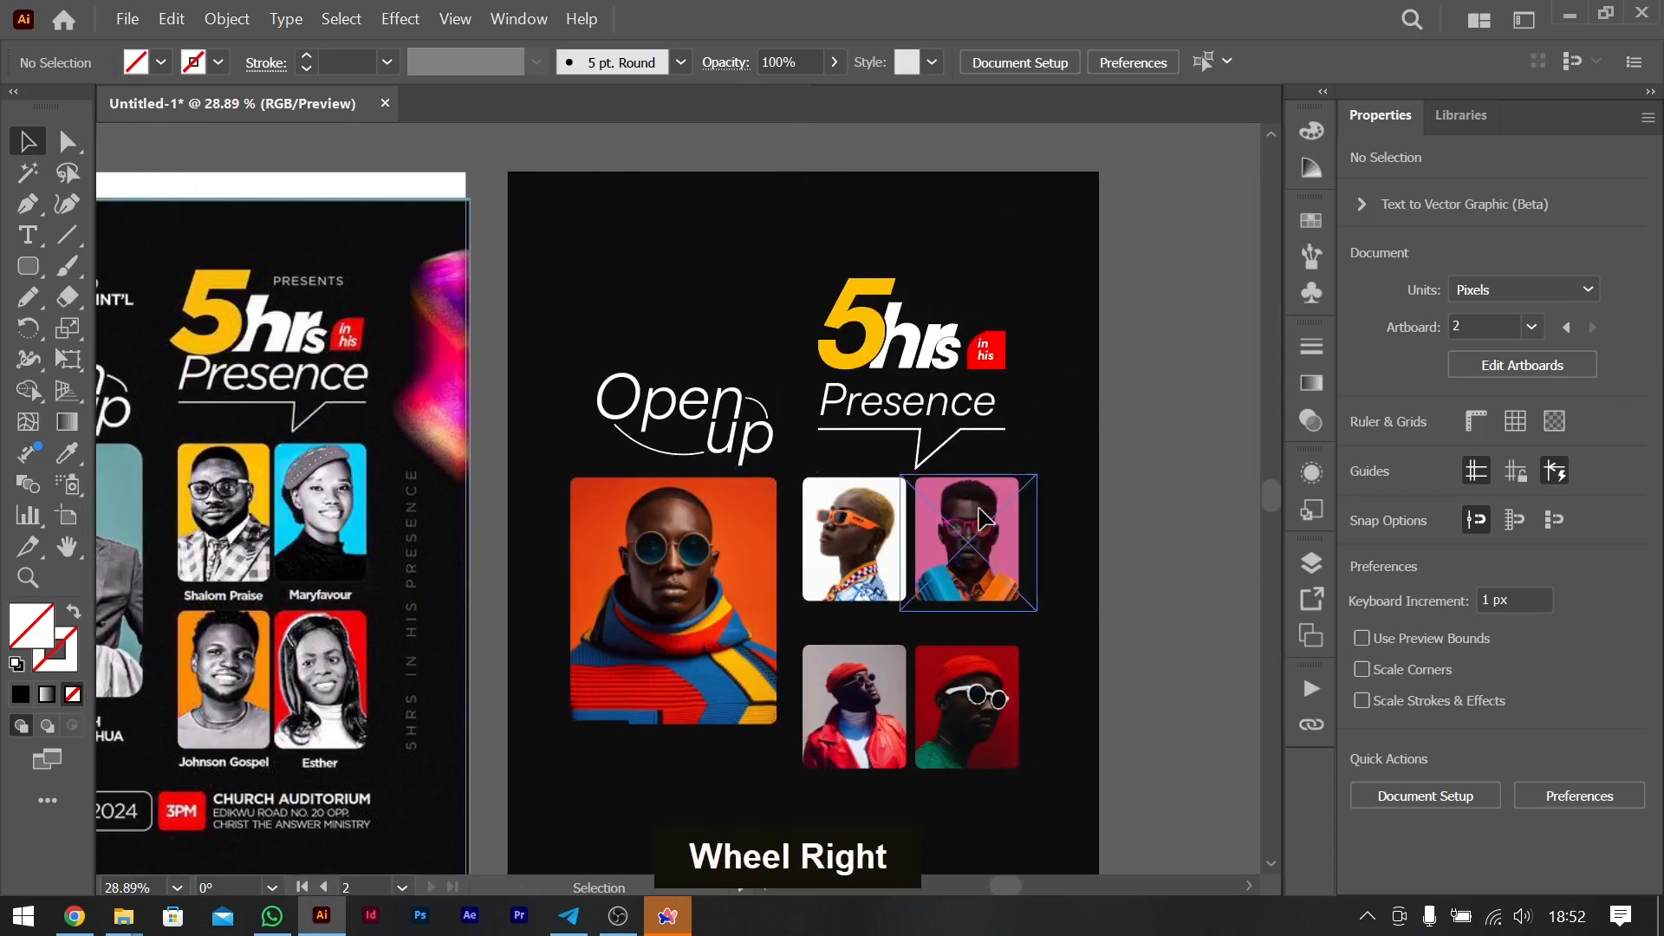
scroll(978, 519, "left", 3)
scroll(984, 518, "down", 2)
scroll(985, 518, "up", 2)
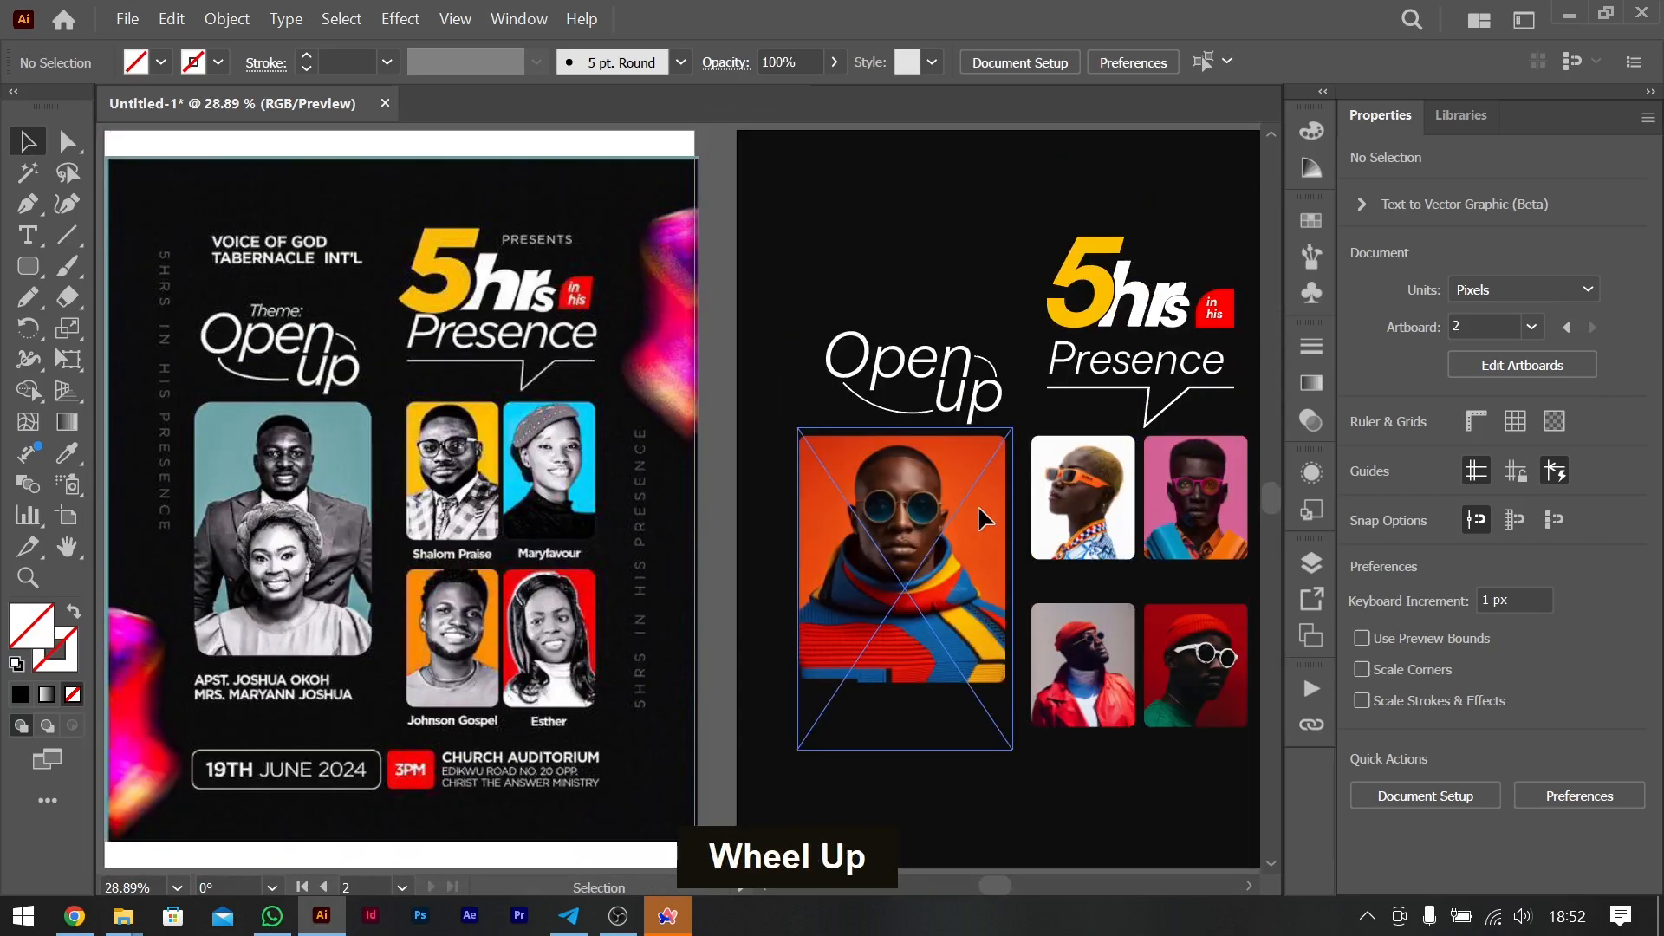
scroll(984, 518, "right", 3)
scroll(985, 518, "left", 3)
scroll(984, 518, "right", 3)
scroll(985, 518, "left", 3)
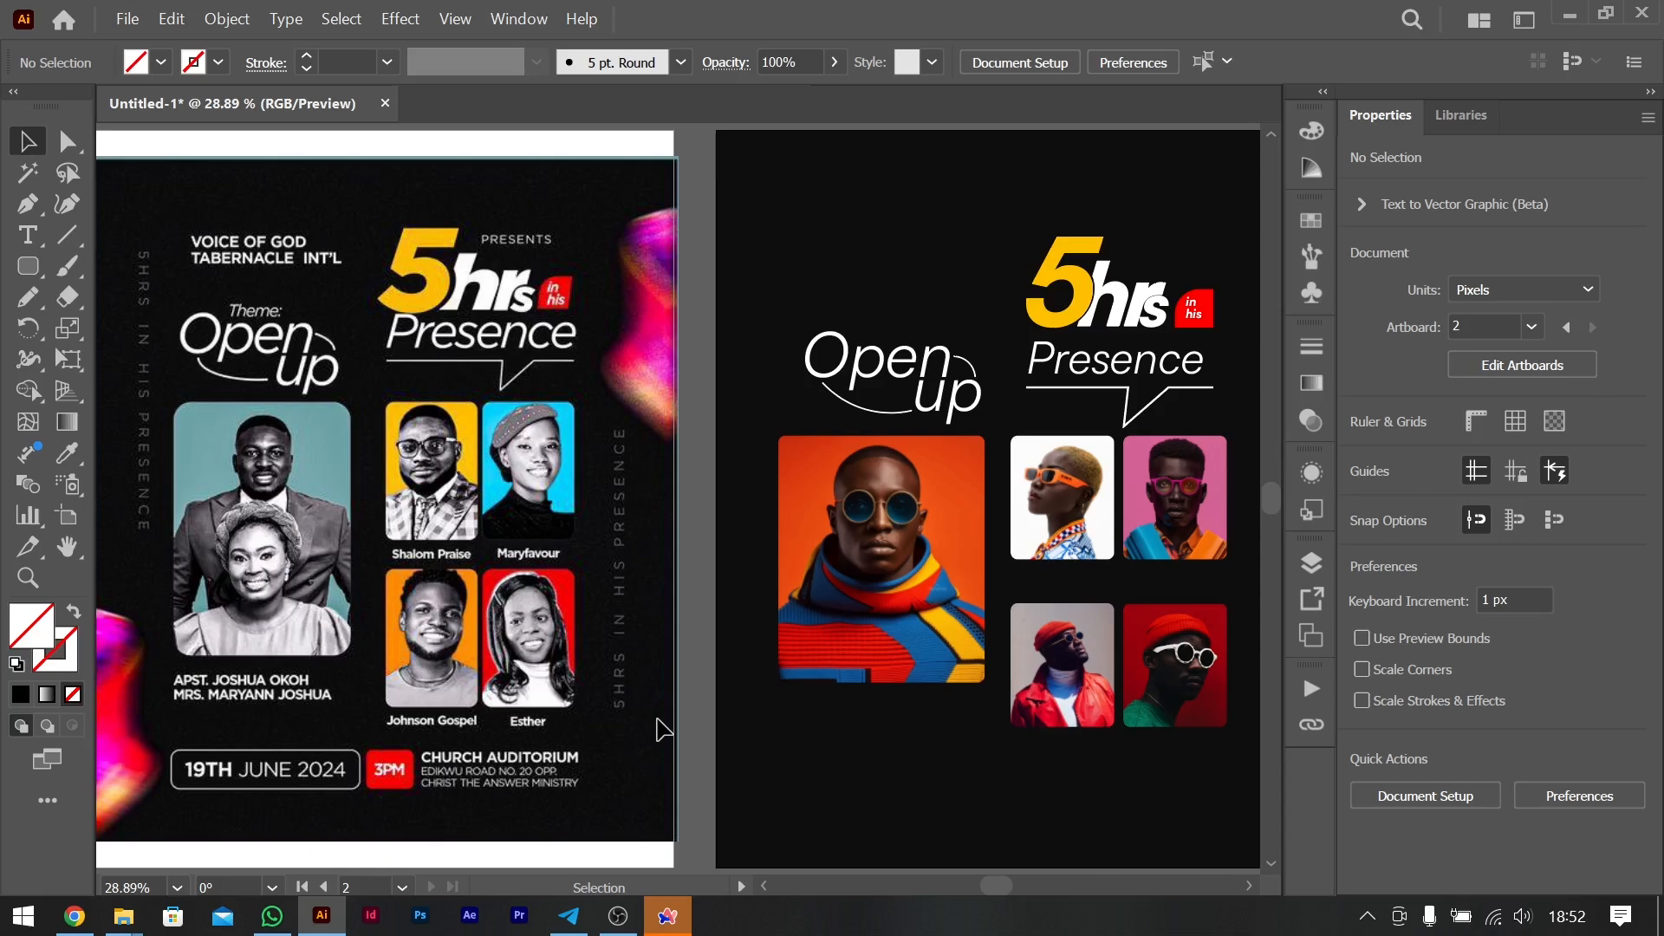
scroll(1066, 717, "right", 6)
scroll(1066, 717, "left", 5)
scroll(1067, 716, "right", 3)
scroll(895, 471, "left", 4)
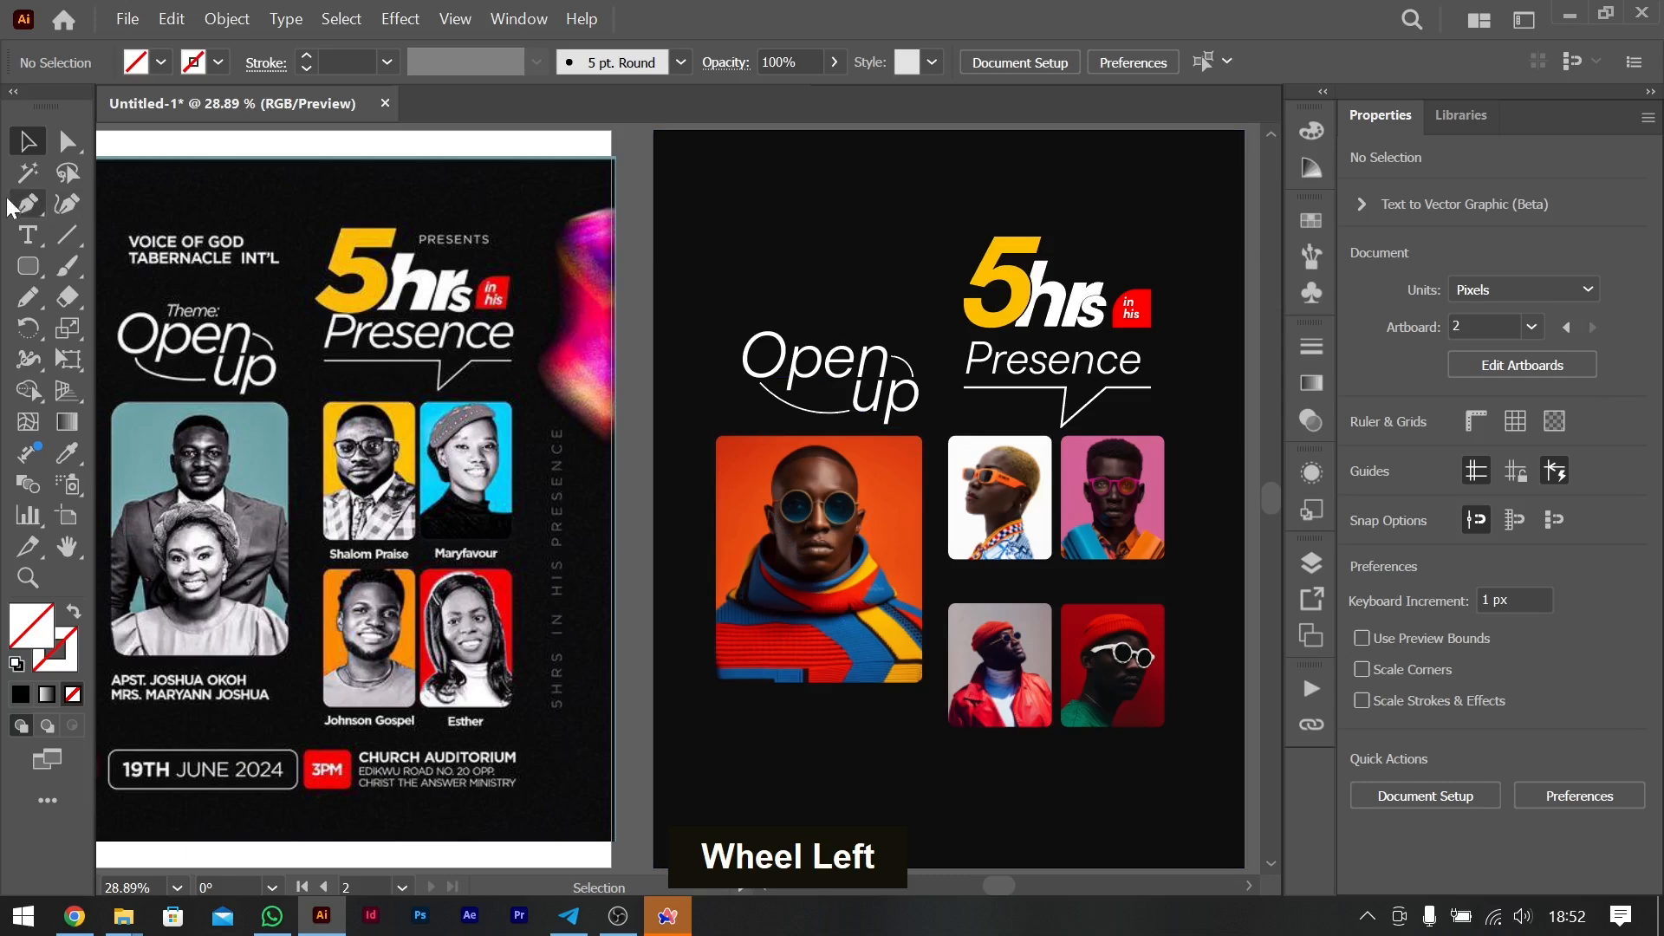
- Add the two-line uppercase heading "VOICE OF GOD / TABERNACLE INT'L" above the "Open up" lettering and adjust its line spacing
left_click(29, 234)
left_click(751, 247)
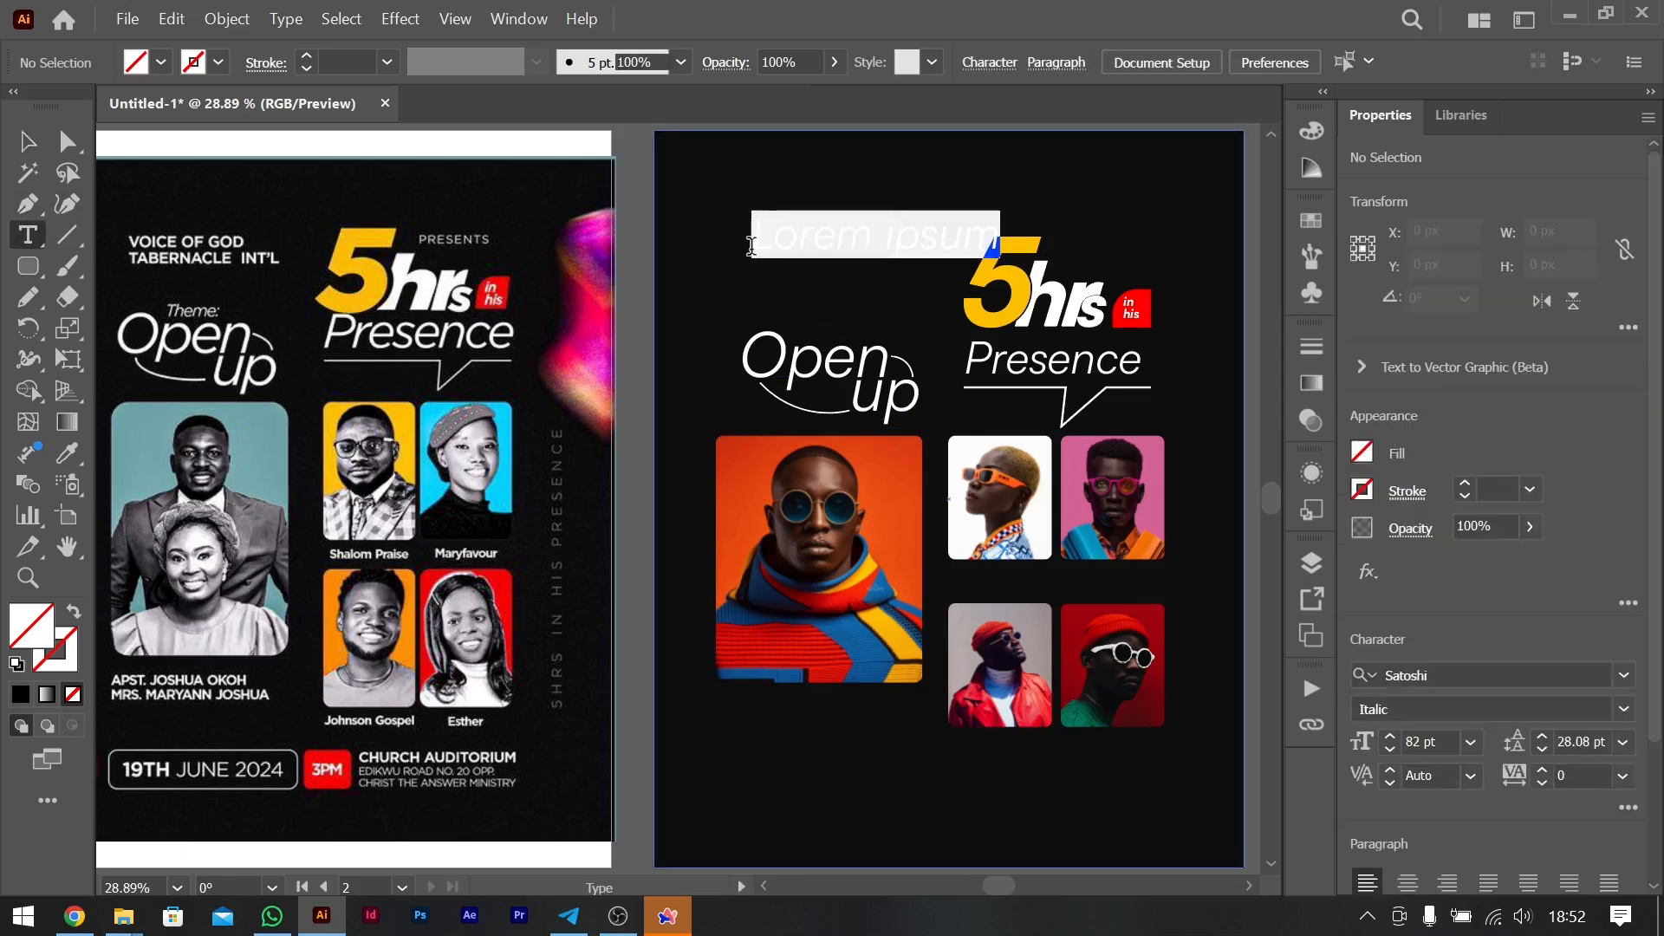
key("Caps_Lock")
type("V")
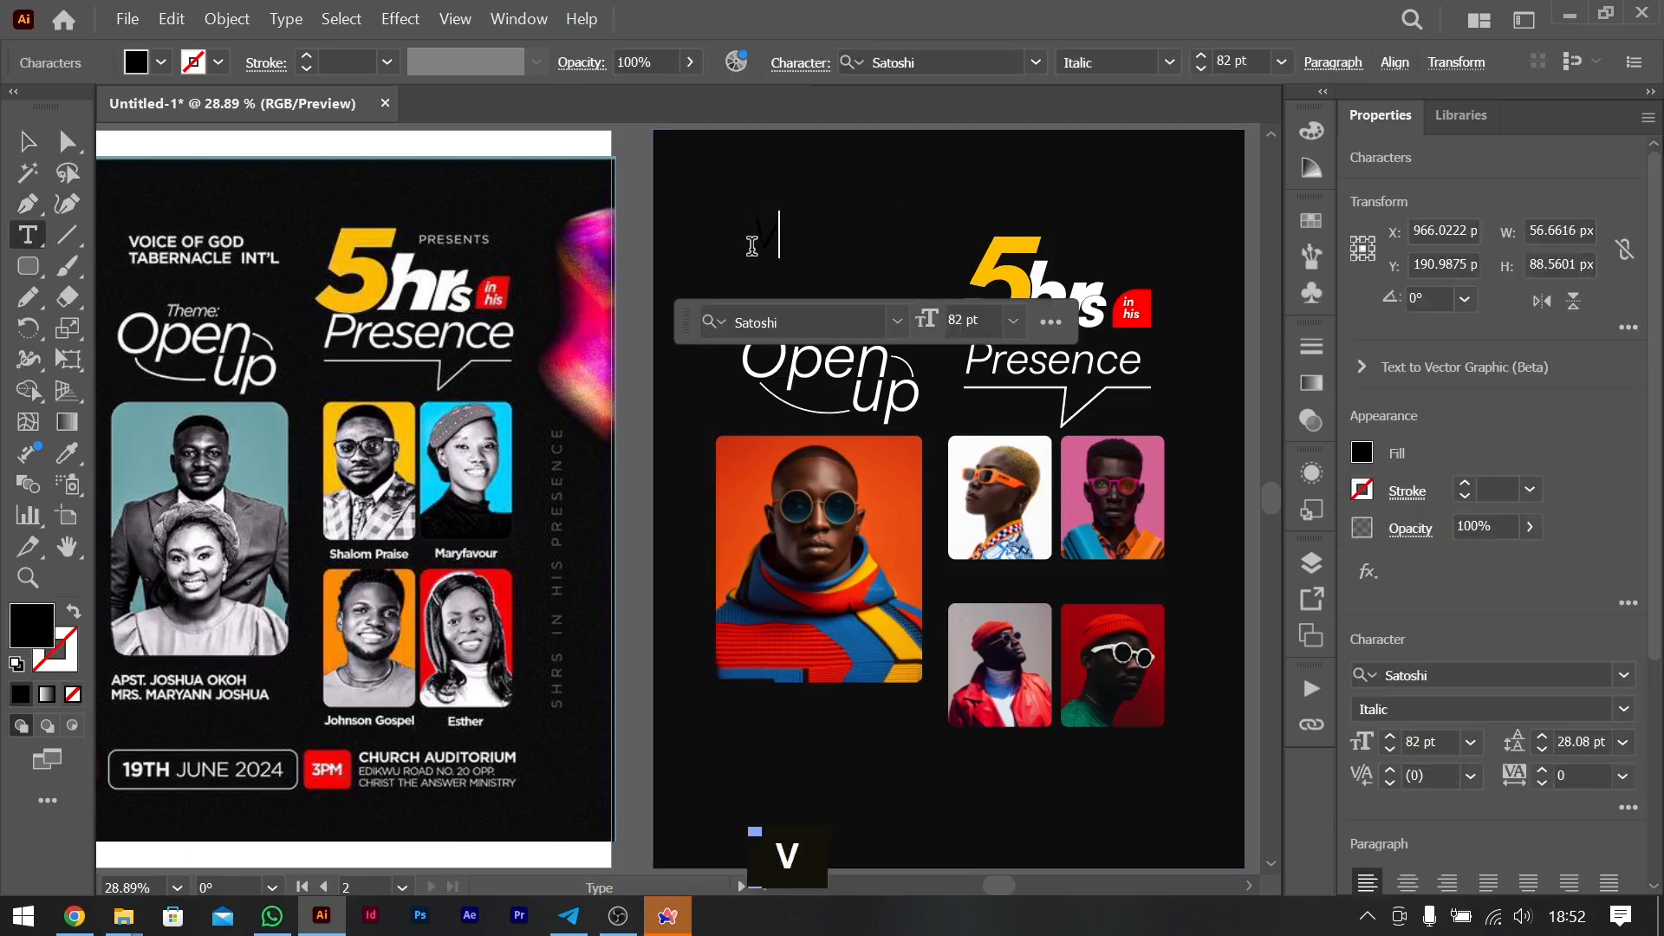
key("ctrl+a")
type("VOICE OF GOD")
key("Return")
type("TABERNACLE INT'L")
key("ctrl+a")
left_click(1622, 742)
- Add the text "Theme:" directly above the "Open up" lettering in an italic style
left_click_drag(1132, 312, 1202, 267)
left_click(1623, 709)
left_click(1430, 598)
type("Theme:")
left_click(1622, 709)
left_click(1430, 566)
- Add the text "PRESENTS" above the end of the "5hrs" title and give it a light font weight
double_click(1205, 260)
key("ctrl+a")
type("PRESENTS")
left_click(1623, 709)
left_click(1456, 481)
- Copy the heading text below the large portrait, change it to "MAN WITH THE FACE" and centre-align it
scroll(1199, 282, "down", 4)
left_click_drag(898, 183, 898, 639)
double_click(938, 631)
key("ctrl+a")
type("MAN WITH THE FACE")
key("ctrl+shift+c")
- Replace the first line of the church heading with "PRACTICE TABERNACLE" in uppercase
left_click(962, 164)
type("practice tabernacle")
left_click(285, 19)
- Caption the upper small portraits "Woman" and "Second", and copy both captions beneath the lower pair
left_click_drag(706, 625, 1007, 495)
double_click(925, 496)
type("Woman")
left_click(28, 142)
double_click(1007, 494)
type("Second")
mouse_move(903, 496)
left_mouse_down()
mouse_move(919, 667)
mouse_move(903, 740)
mouse_move(968, 727)
left_mouse_up()
- Add the date "19TH JULY 2024" below the large portrait's caption and frame it with an unfilled rounded rectangle
double_click(906, 741)
key("ctrl+a")
type("19TH JULY 2024")
left_click(27, 266)
left_click_drag(791, 719, 992, 756)
left_click(1361, 453)
- Fit a small rounded box next to the date frame and fill it with the red sampled from the "in his" tag
mouse_move(834, 756)
left_mouse_down()
mouse_move(1046, 756)
mouse_move(835, 737)
left_mouse_up()
scroll(1046, 739, "right", 3)
key("i")
left_click(997, 238)
left_click(27, 143)
- Add the venue heading "MAIN AUDITORIUM" beside the red box and nudge it into position
type("CHURCH AUDITORIUM")
left_click_drag(680, 738, 924, 746)
double_click(905, 726)
type("m")
key("BackSpace")
type("MAIN")
key("Escape")
key("shift+Left")
key("shift+Left")
key("Down")
key("Down")
key("Down")
- Add the left-aligned two-line venue address below "MAIN AUDITORIUM" and reduce its font size by two steps
key("ctrl+a")
key("ctrl+shift+l")
type("ALL MEN GATHER STREET")
key("Return")
type("AT PRACTICE AVENUE AND DESIGN")
key("Escape")
key("ctrl+shift+comma")
key("ctrl+shift+comma")
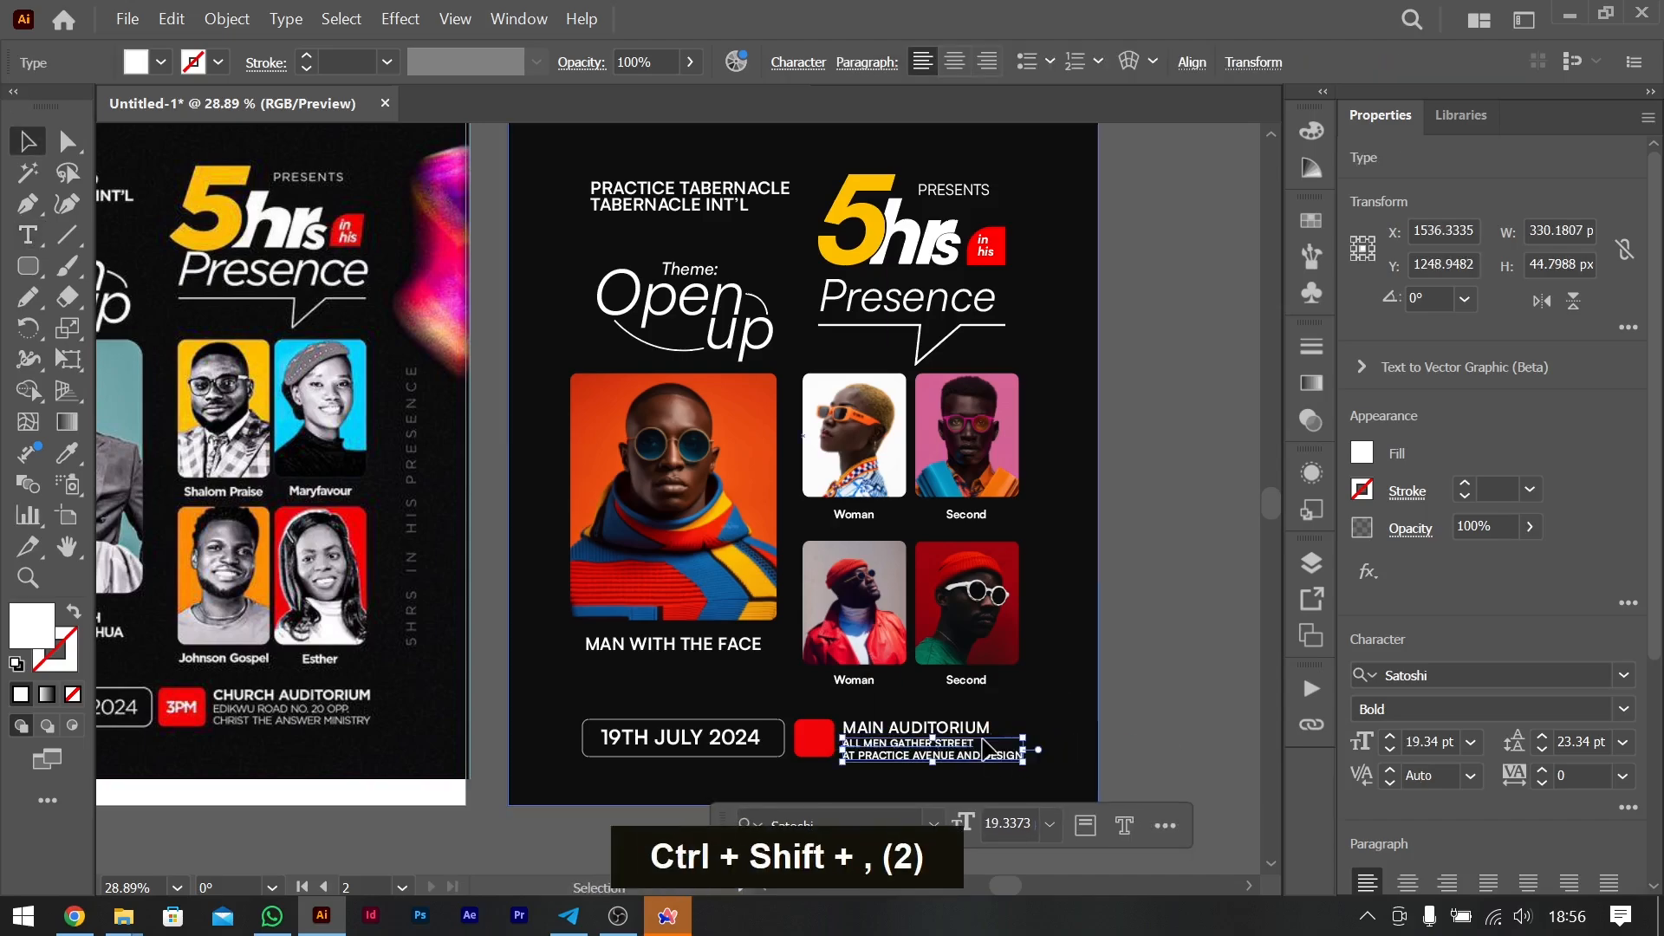
- Recolour the "PRESENTS" text with the grey sampled from the same word on the original flyer
left_click(954, 190)
key("i")
left_click(307, 177)
left_click(1170, 347)
- Compare the recreated flyer with the original side by side to check for remaining differences
scroll(698, 215, "left", 4)
scroll(699, 215, "up", 2)
scroll(617, 384, "down", 1)
scroll(617, 384, "right", 2)
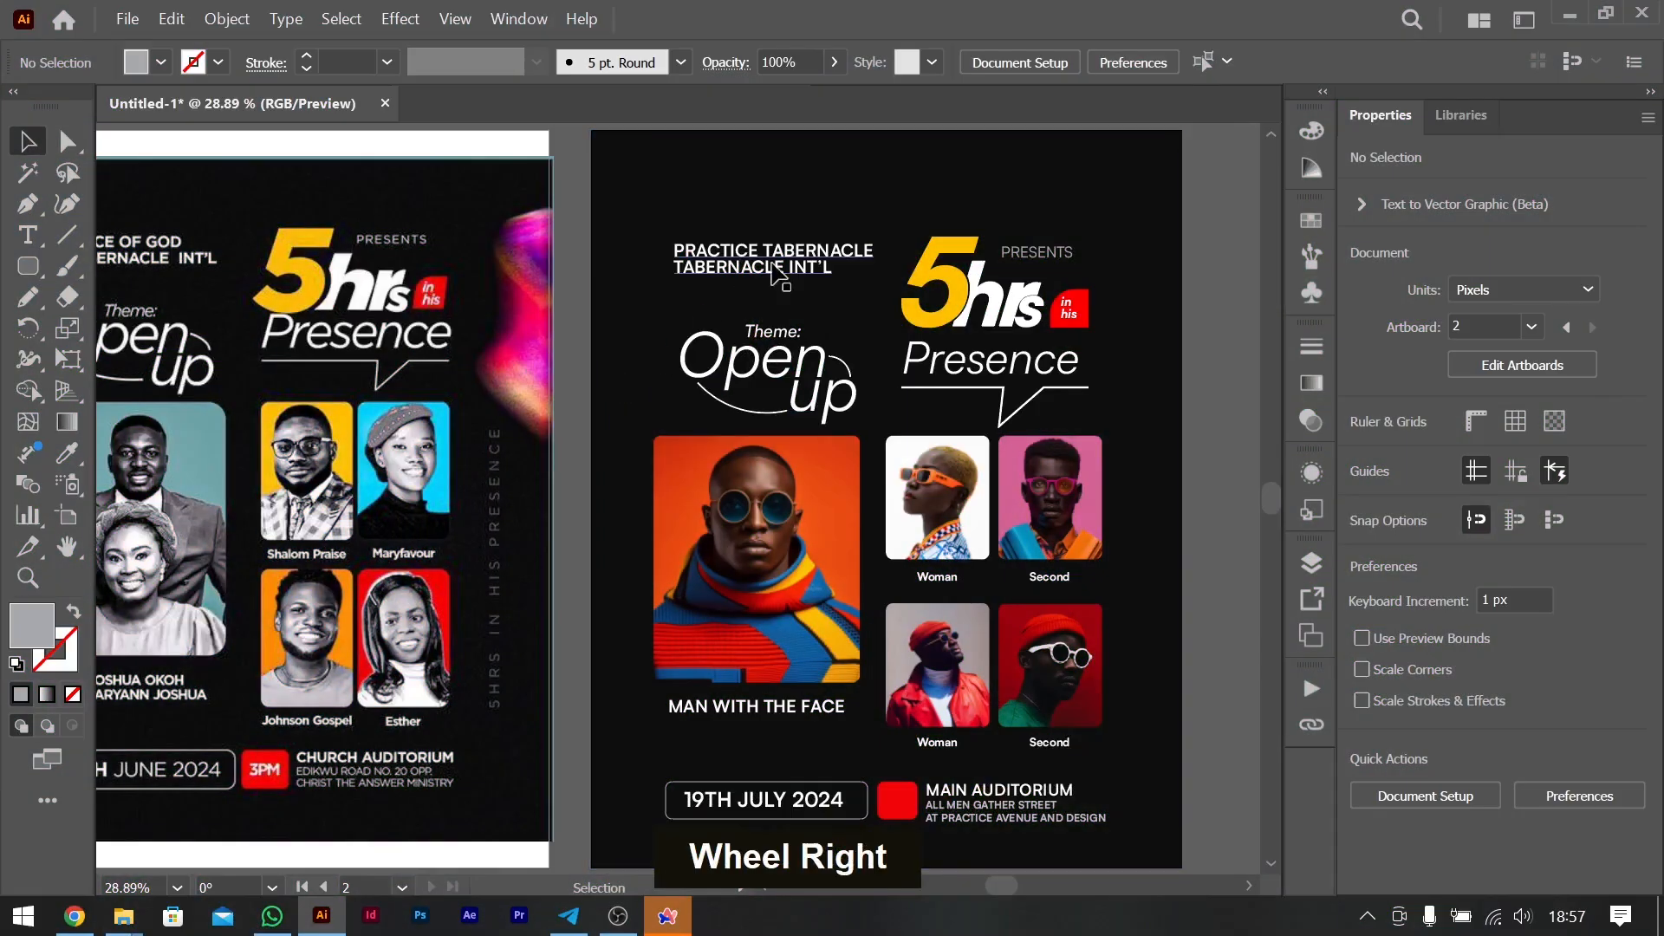
key("ctrl+minus")
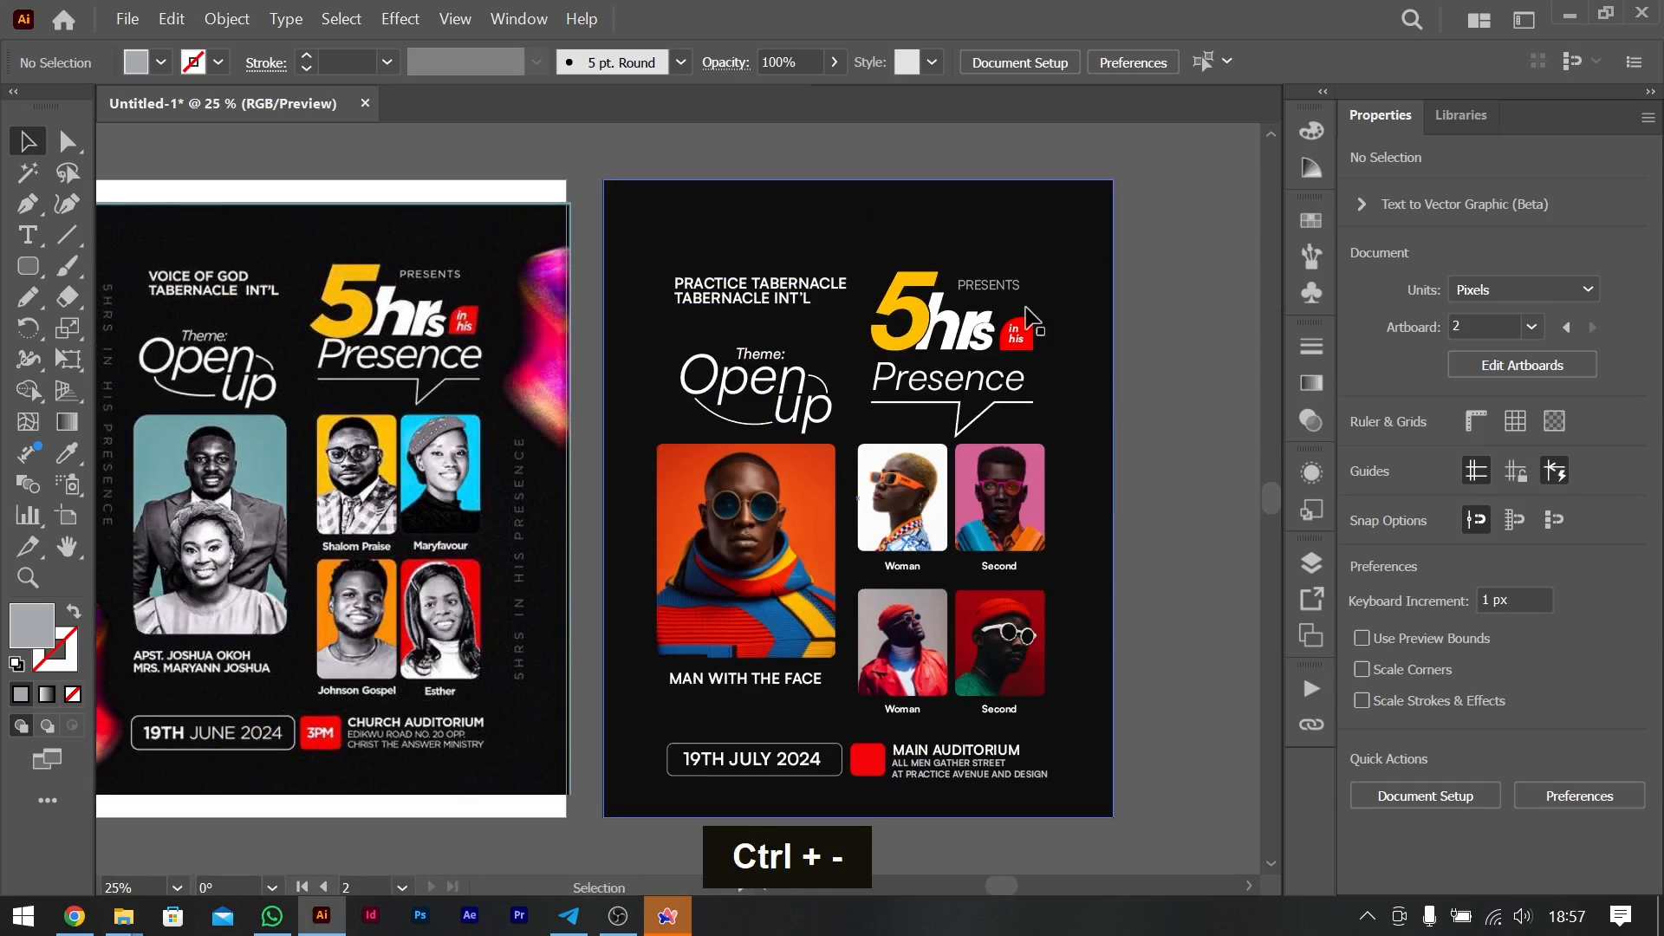
scroll(851, 500, "left", 3)
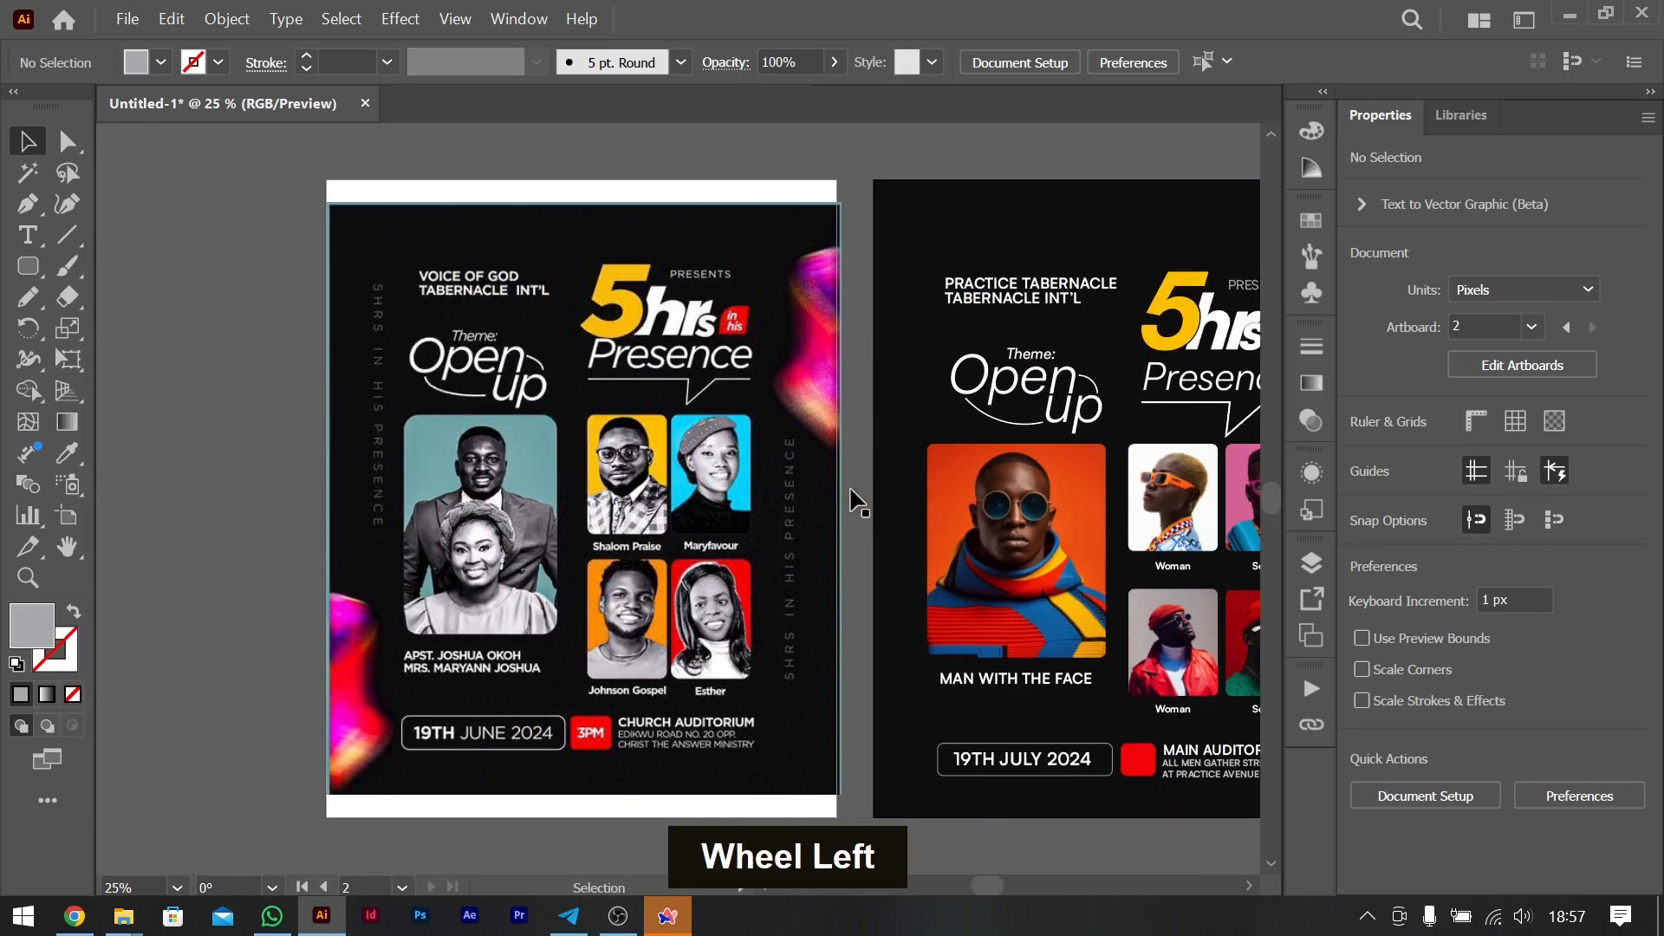
scroll(858, 500, "right", 2)
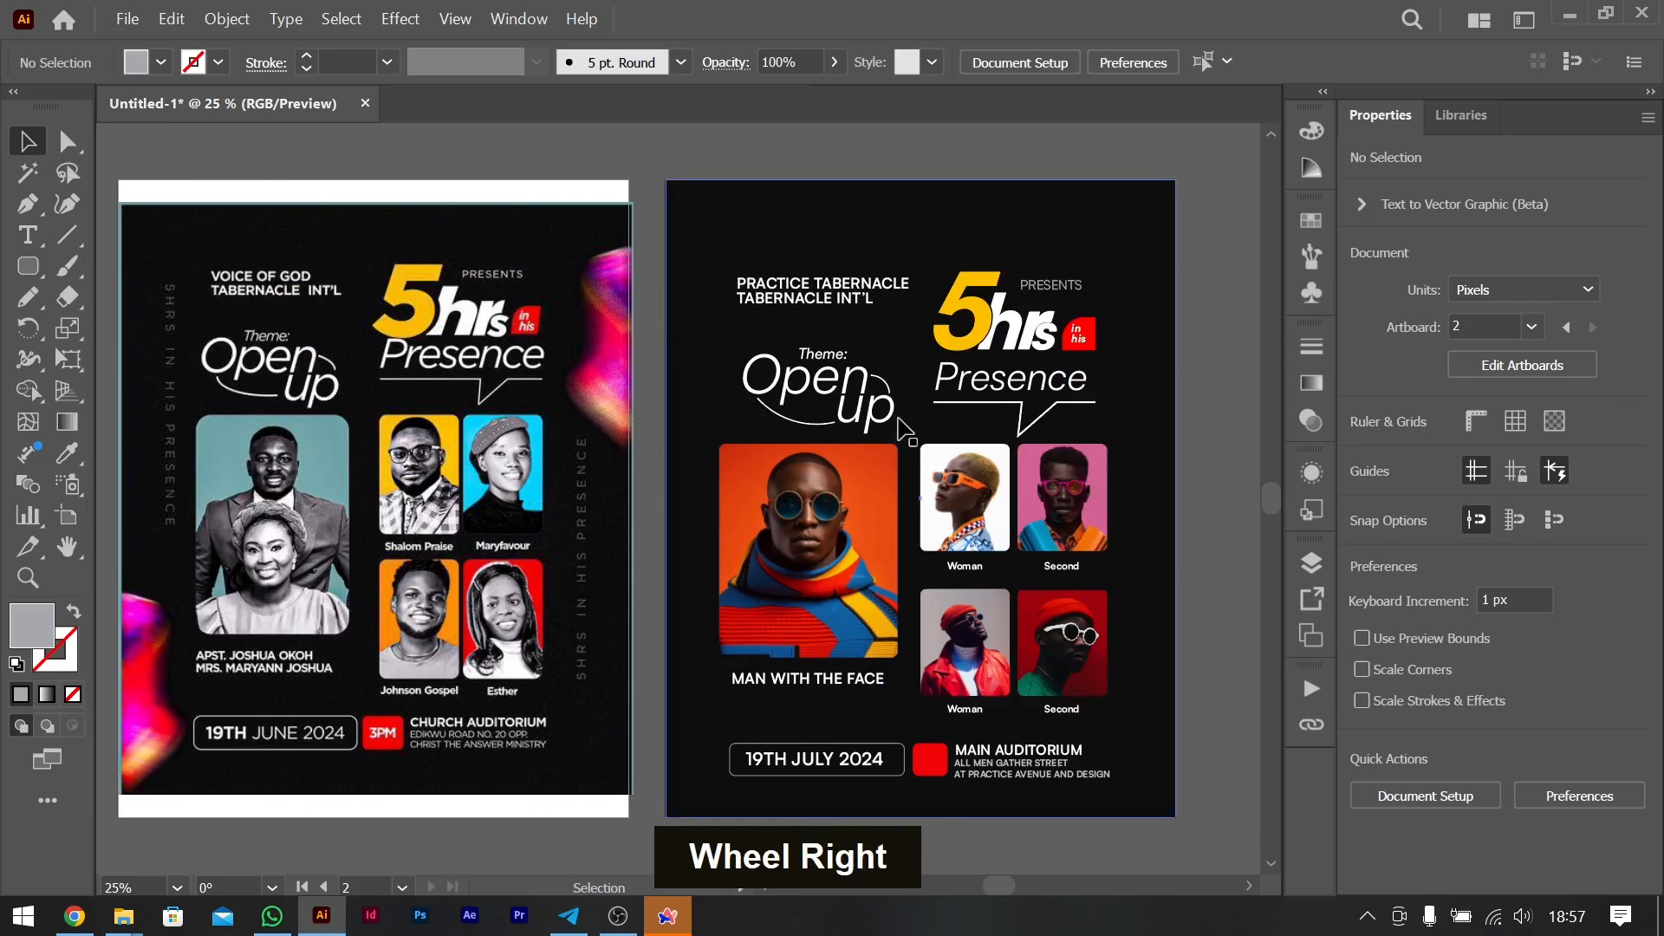
scroll(901, 429, "right", 2)
scroll(901, 429, "left", 8)
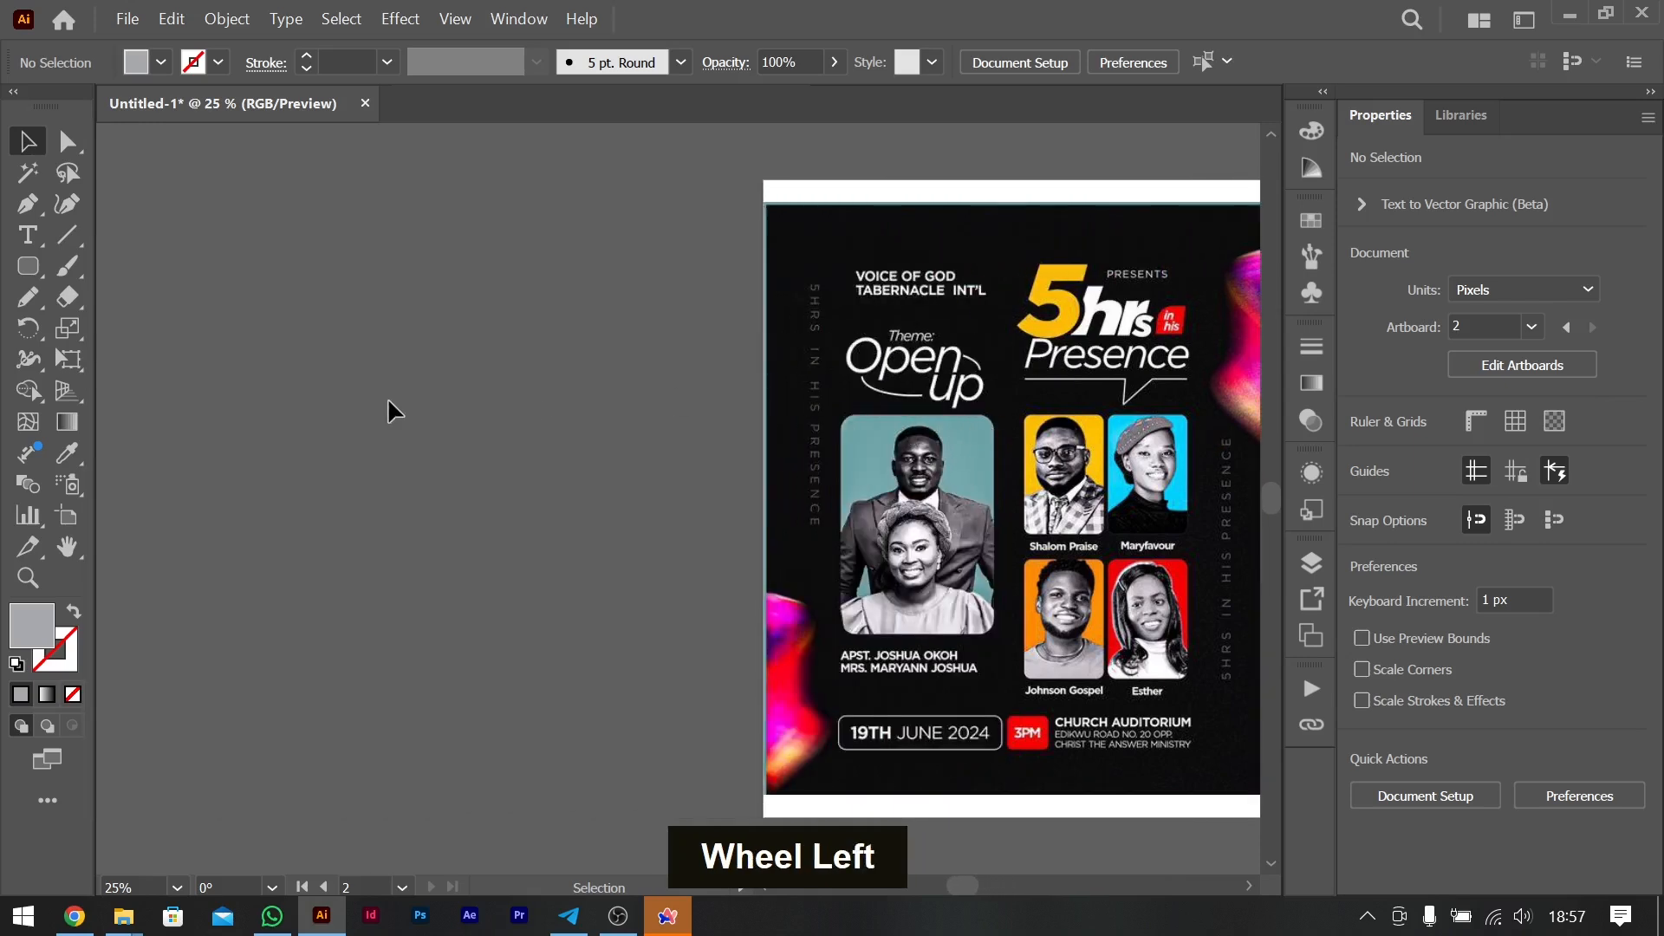
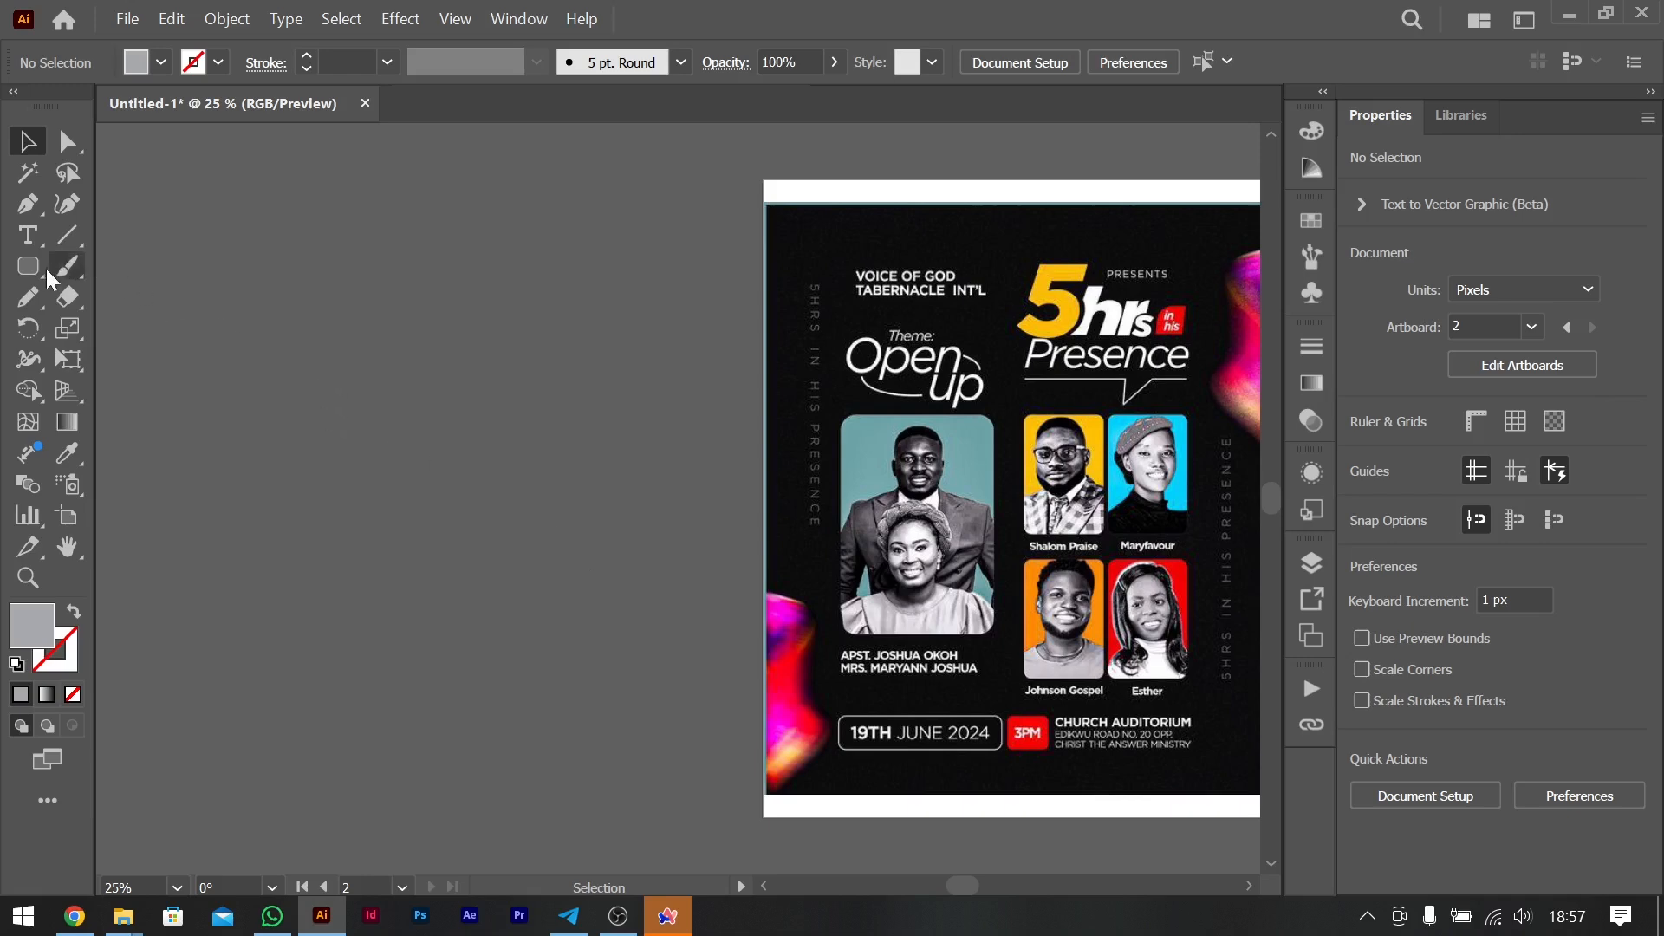
- Draw a closed, wavy blob about 545 by 912 px on the empty canvas beside the original flyer with the Curvature tool
left_click(66, 204)
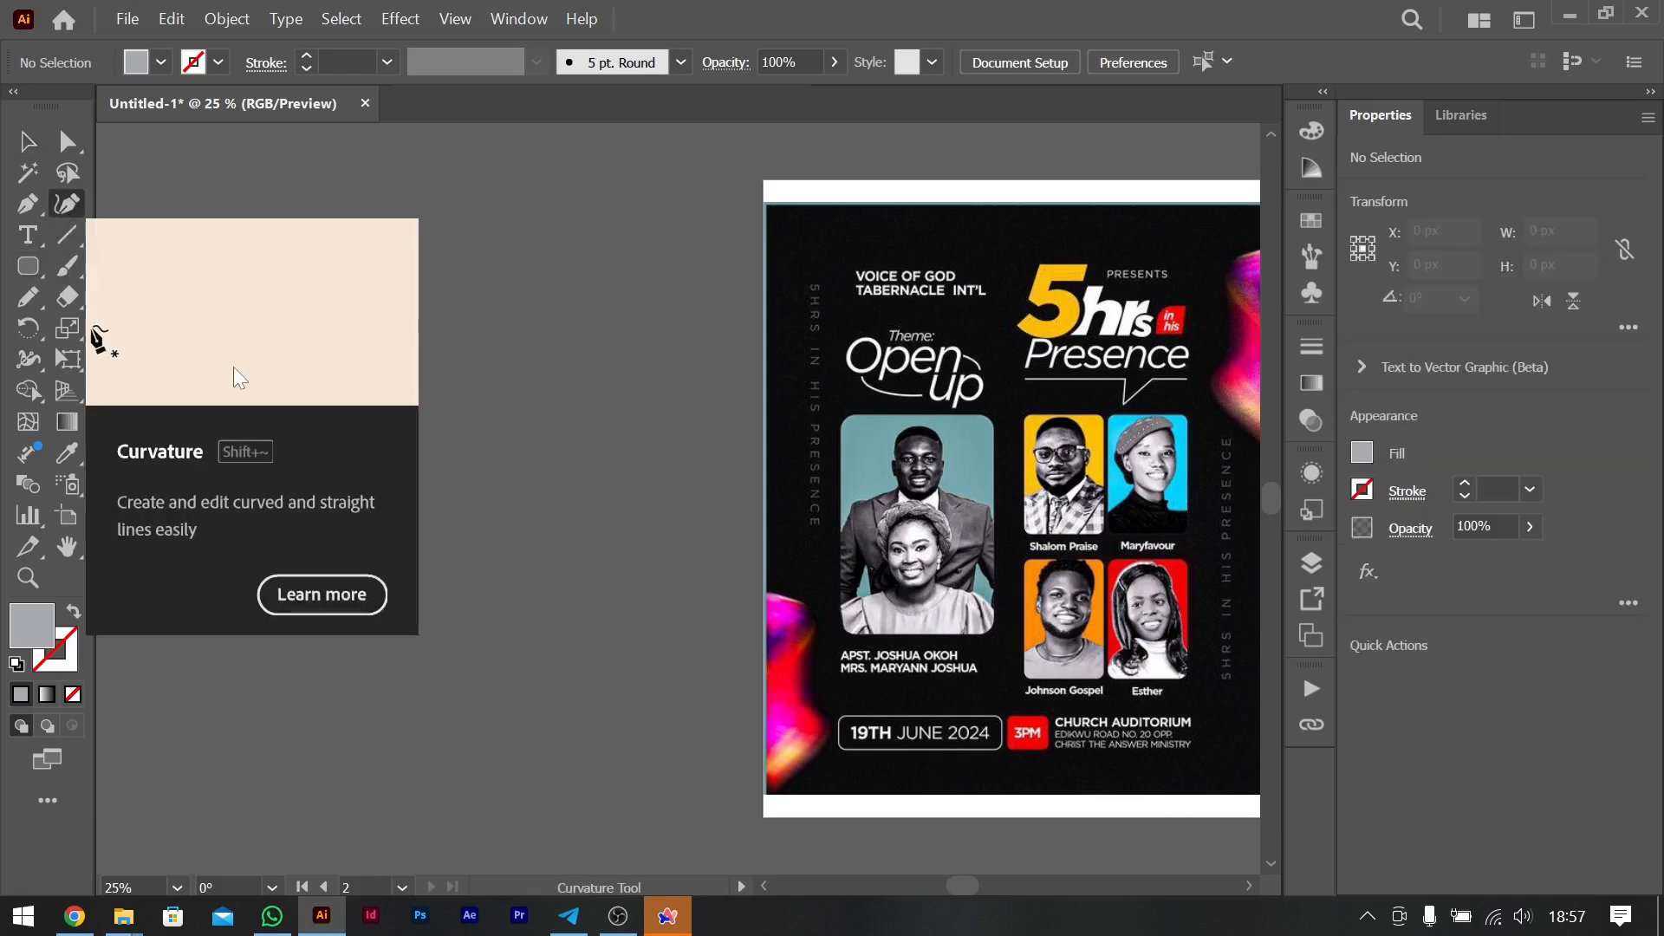
double_click(273, 368)
left_click(387, 309)
left_click(451, 370)
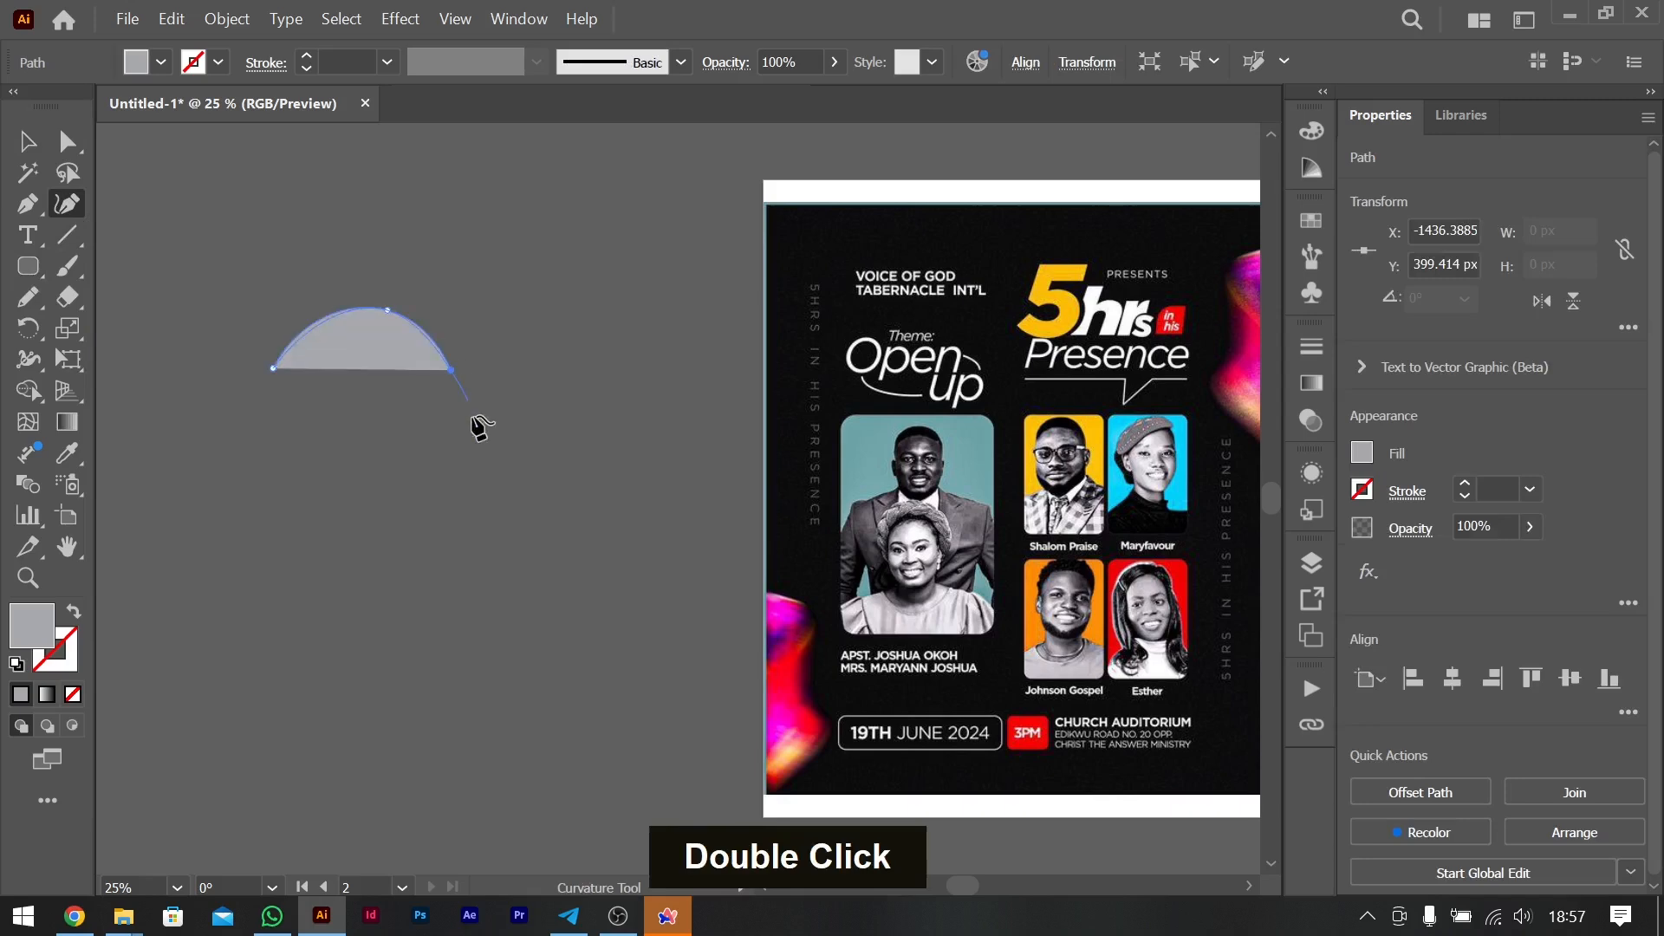
left_click(472, 452)
left_click(408, 532)
left_click(425, 665)
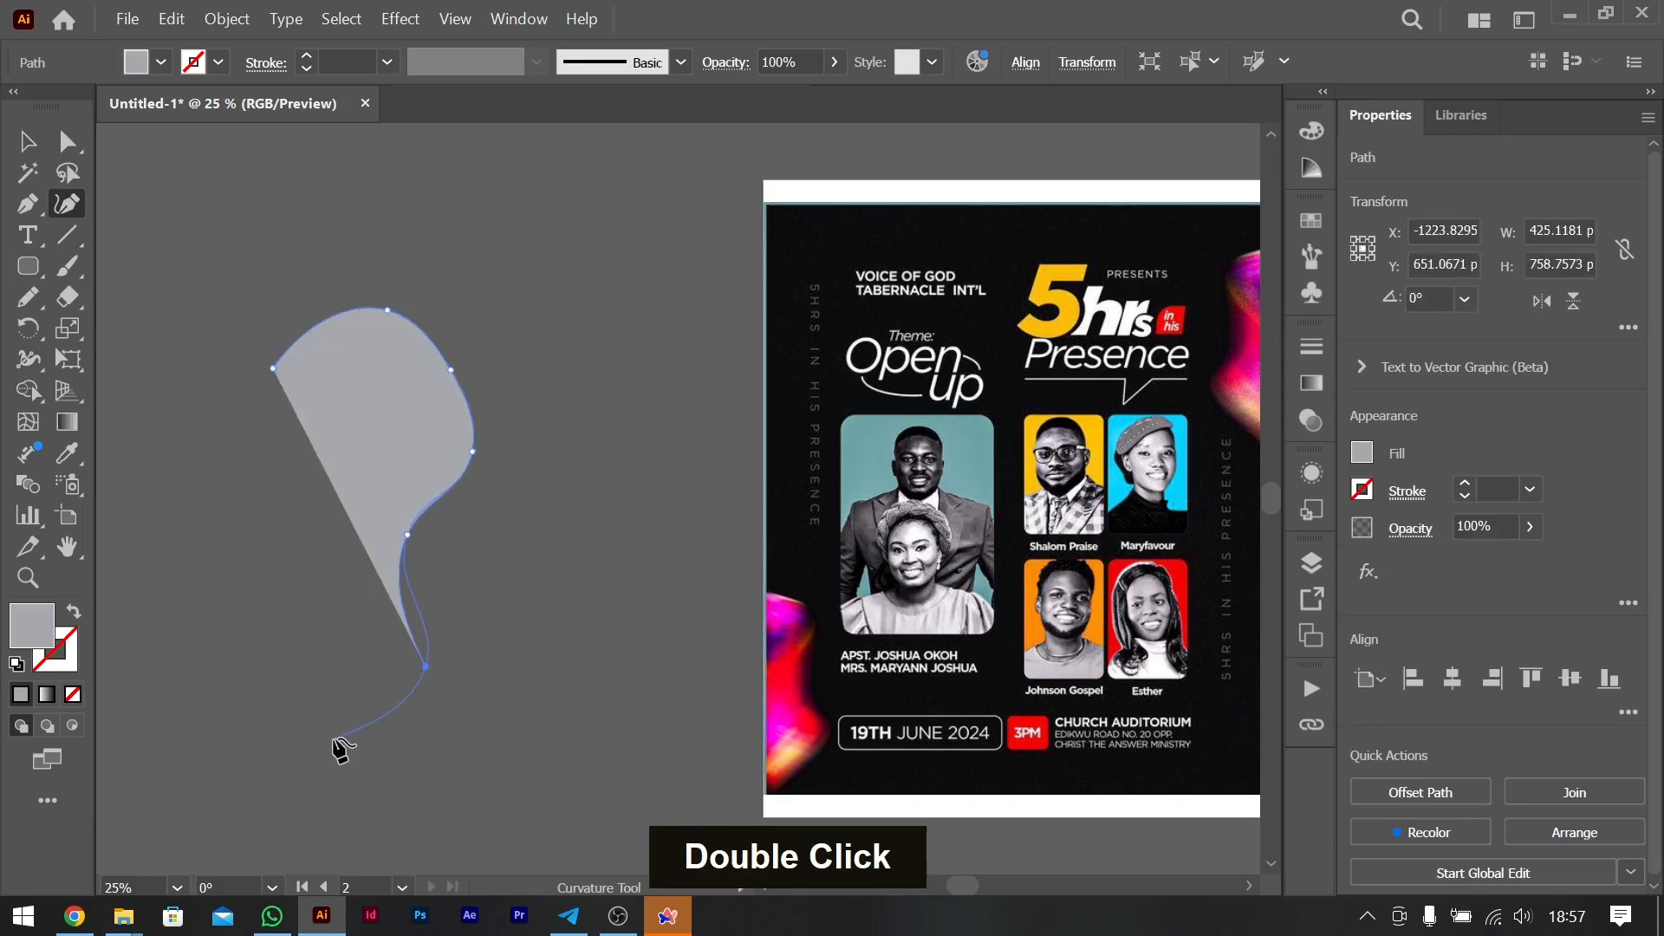
left_click(334, 739)
left_click(218, 479)
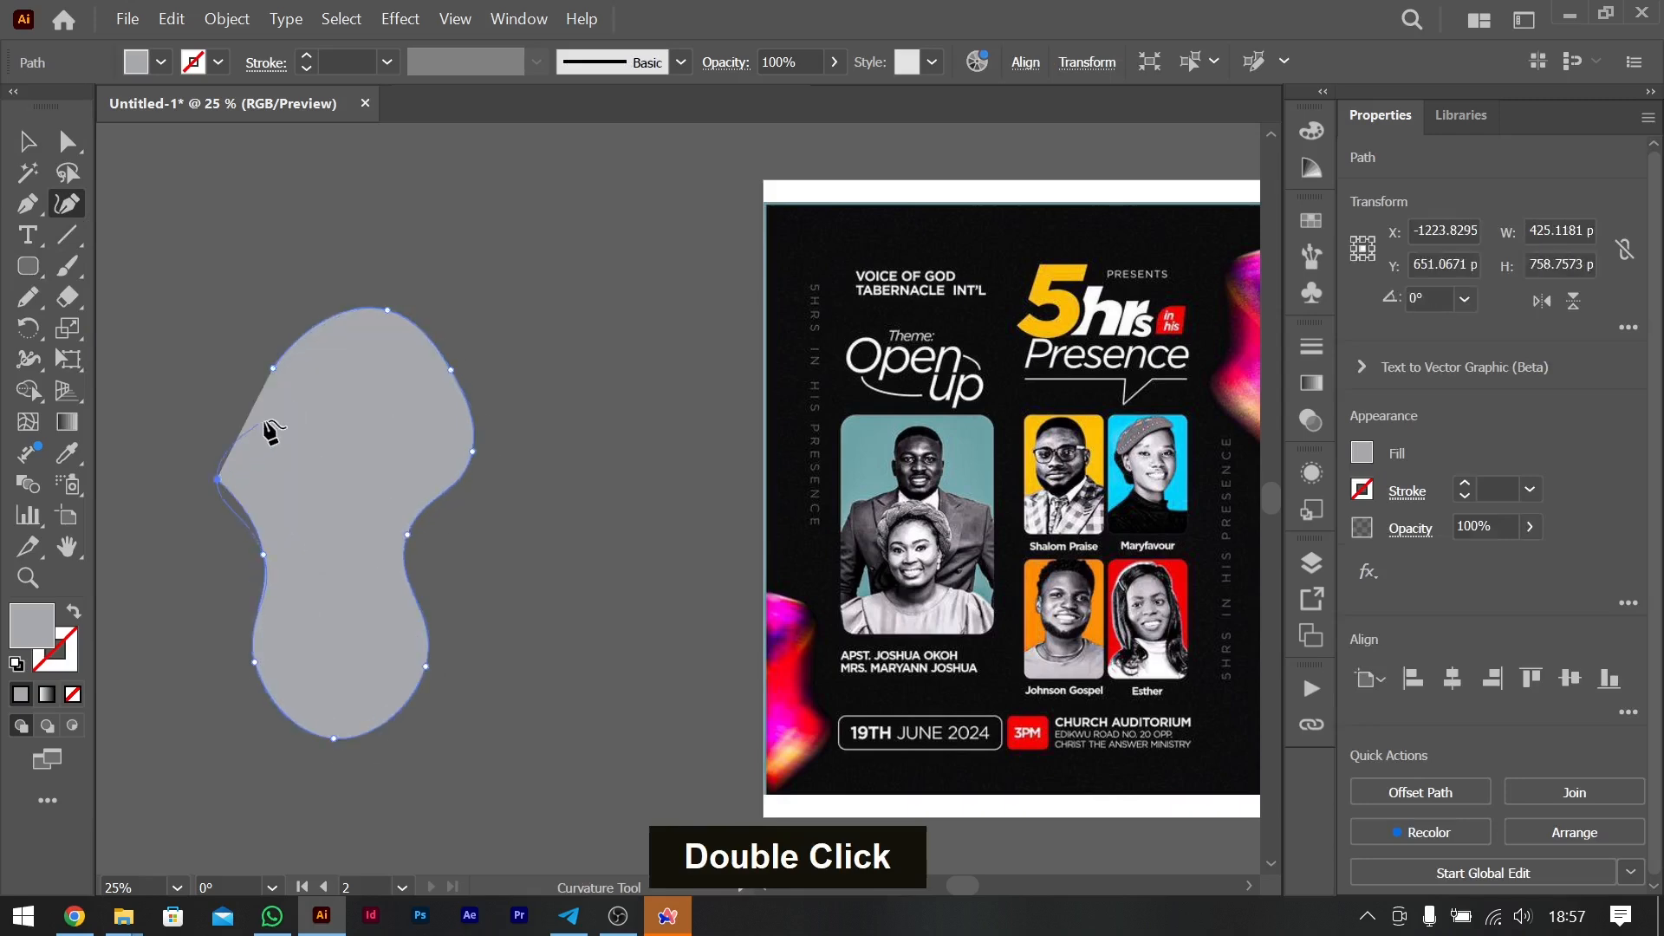
left_click(274, 371)
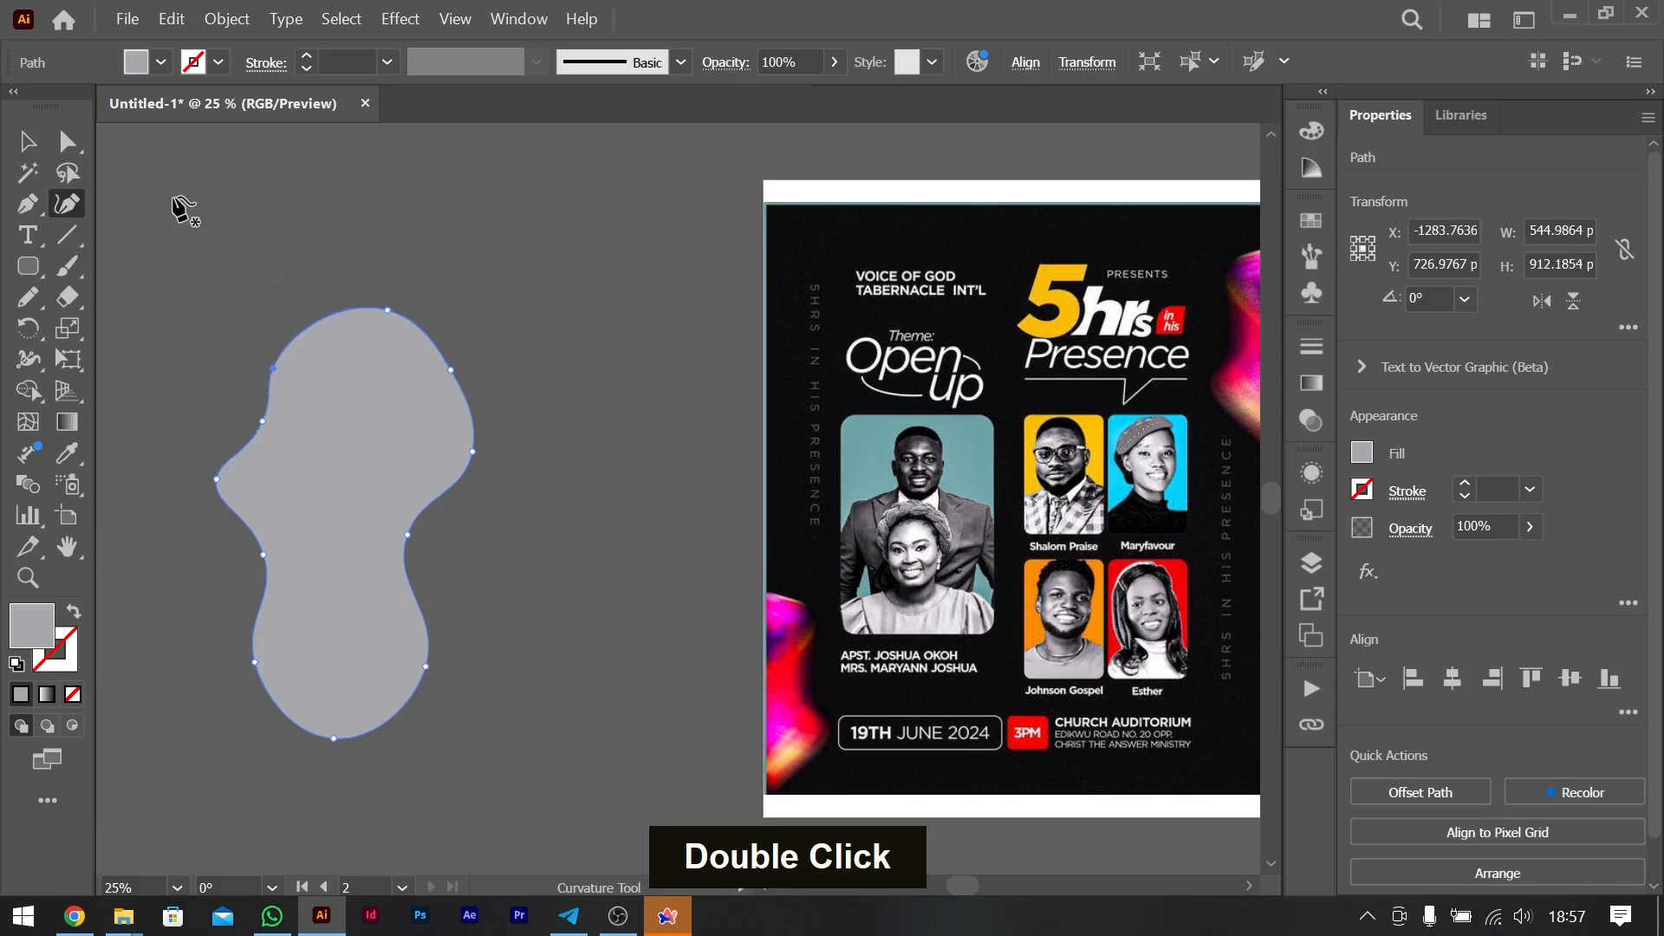
scroll(684, 546, "right", 4)
scroll(577, 520, "left", 5)
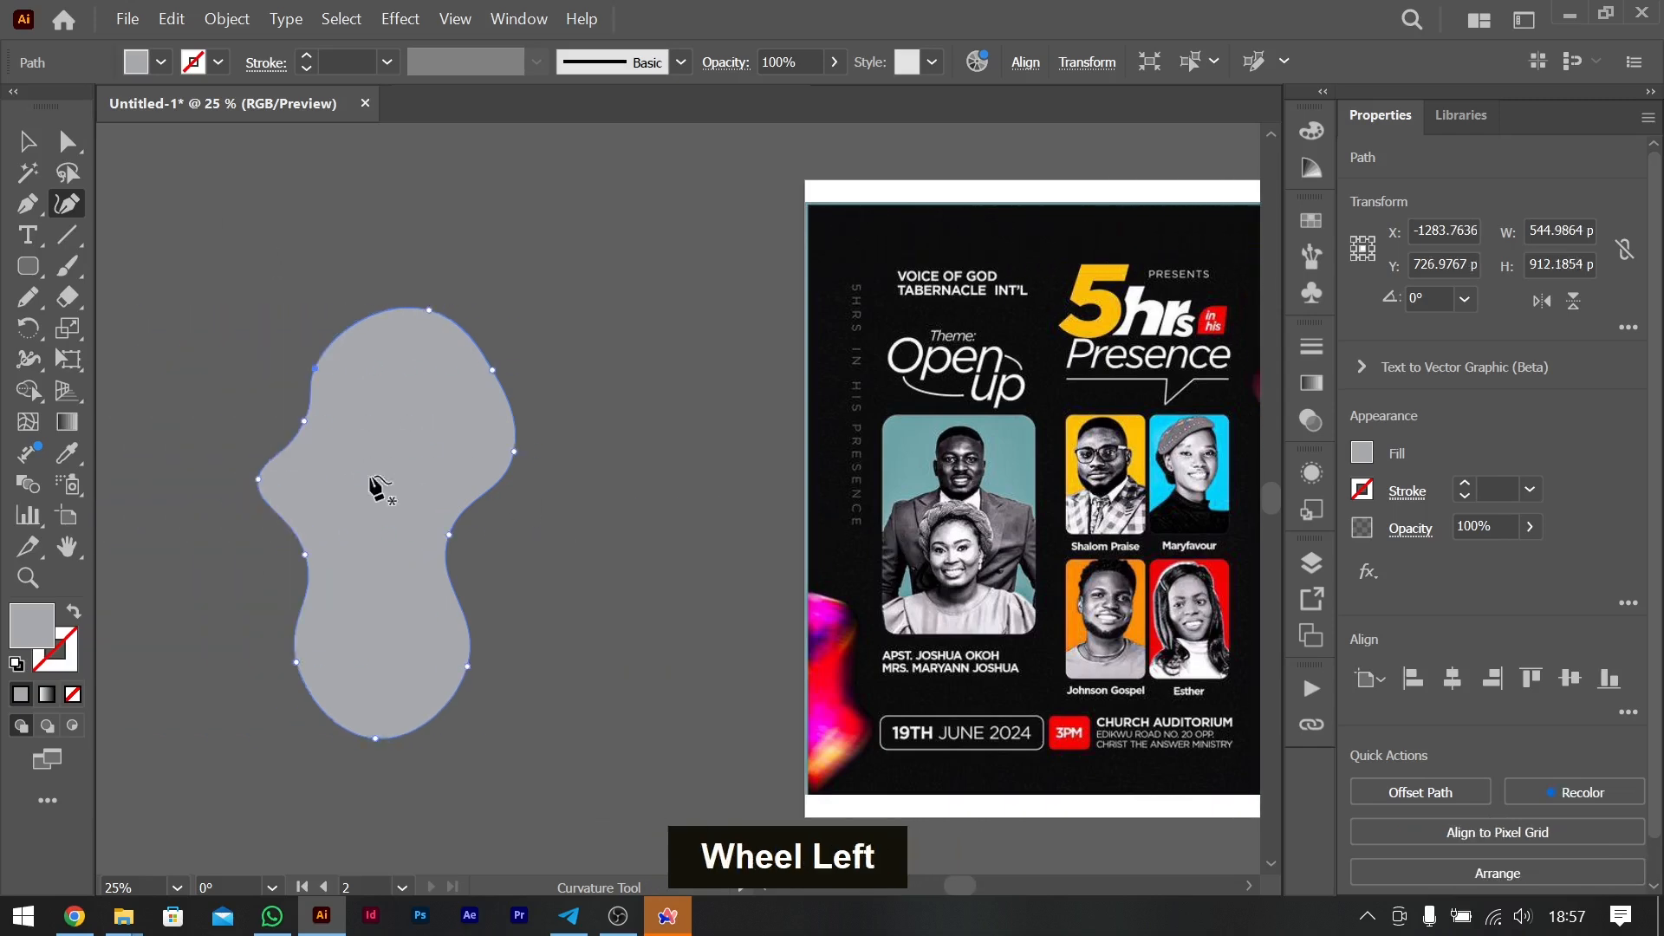
- Fill the wavy blob with a plain red swatch and deselect it
left_click(24, 144)
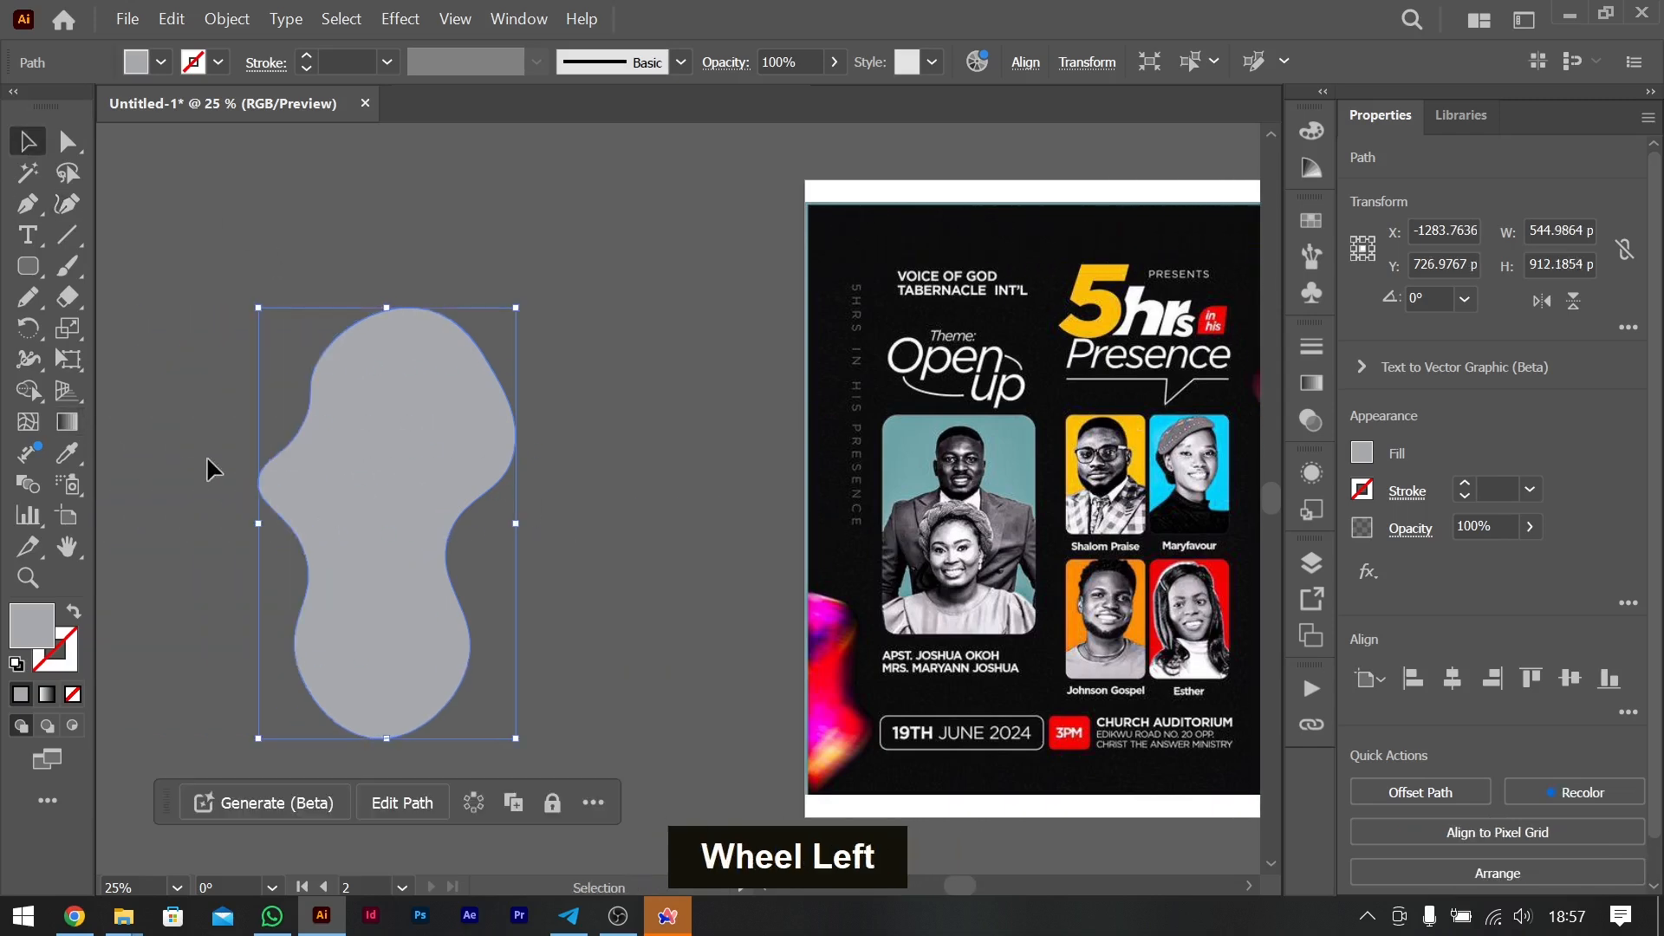
left_click(35, 425)
key("v")
scroll(511, 320, "right", 3)
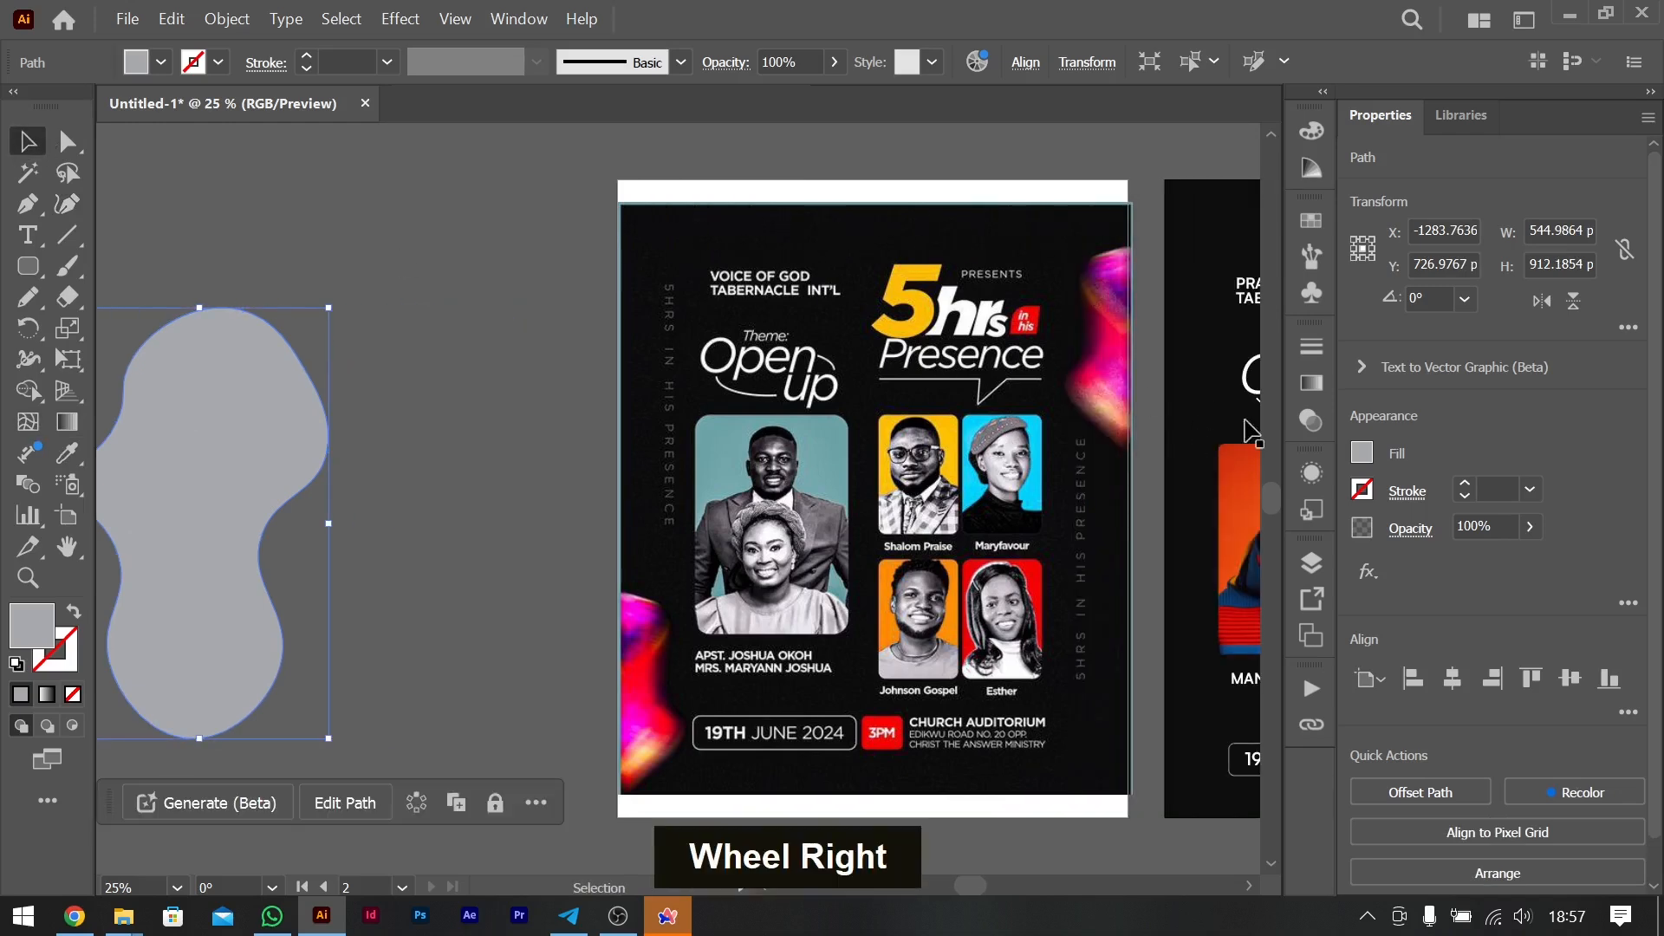
left_click(1361, 452)
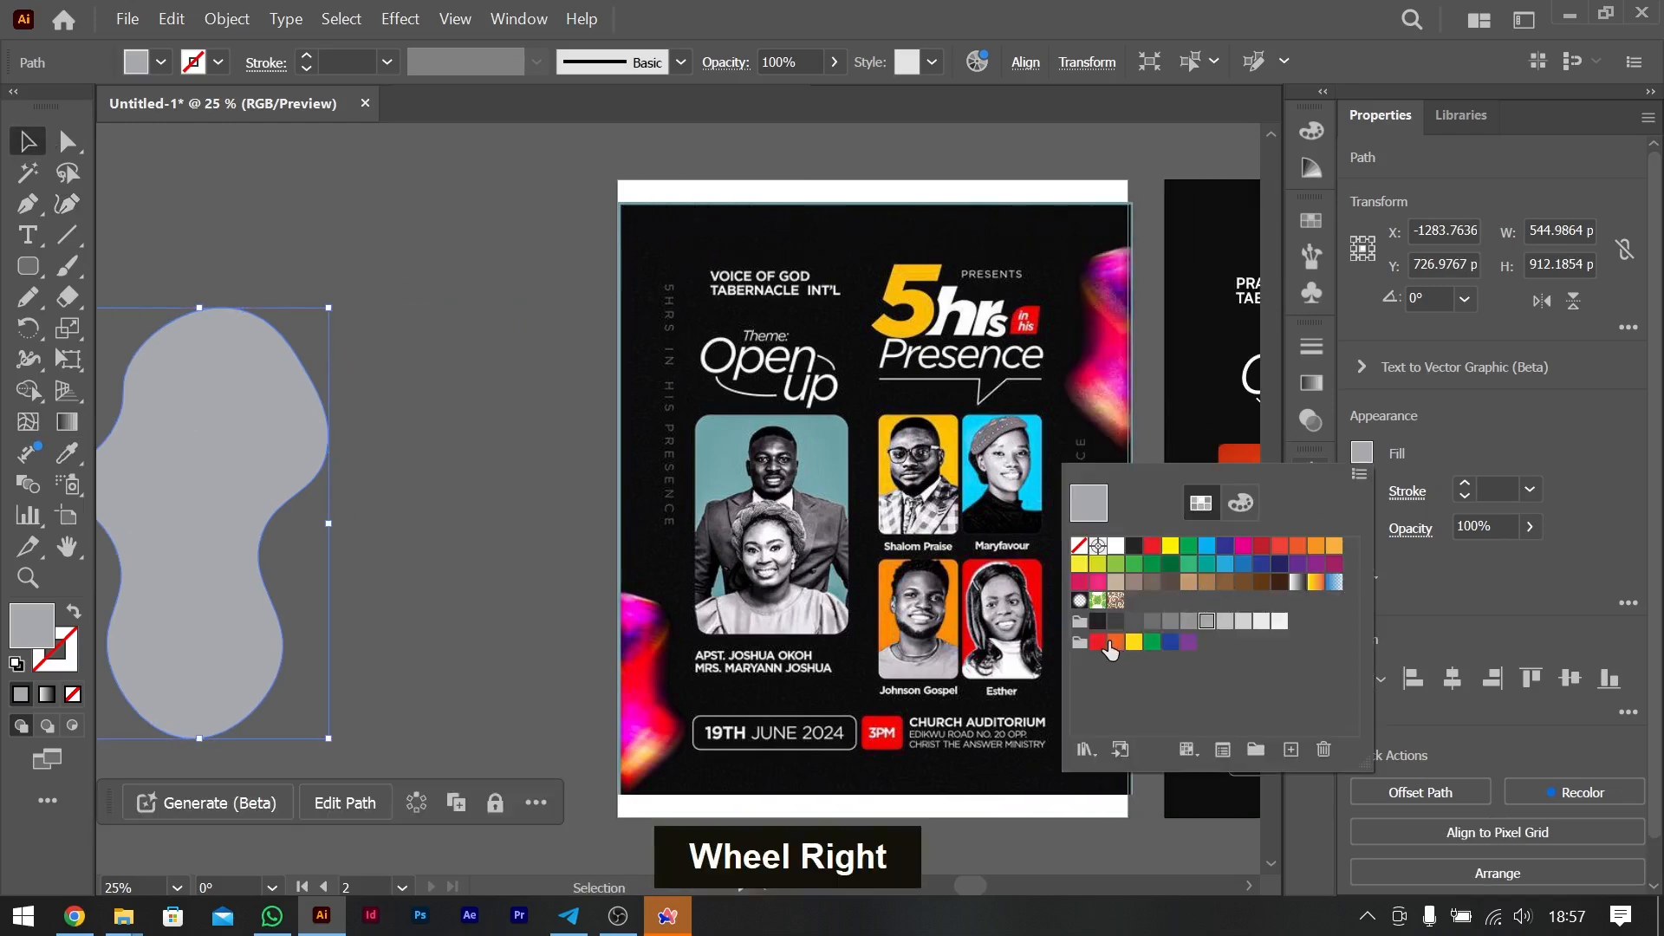
left_click(1099, 642)
left_click(34, 141)
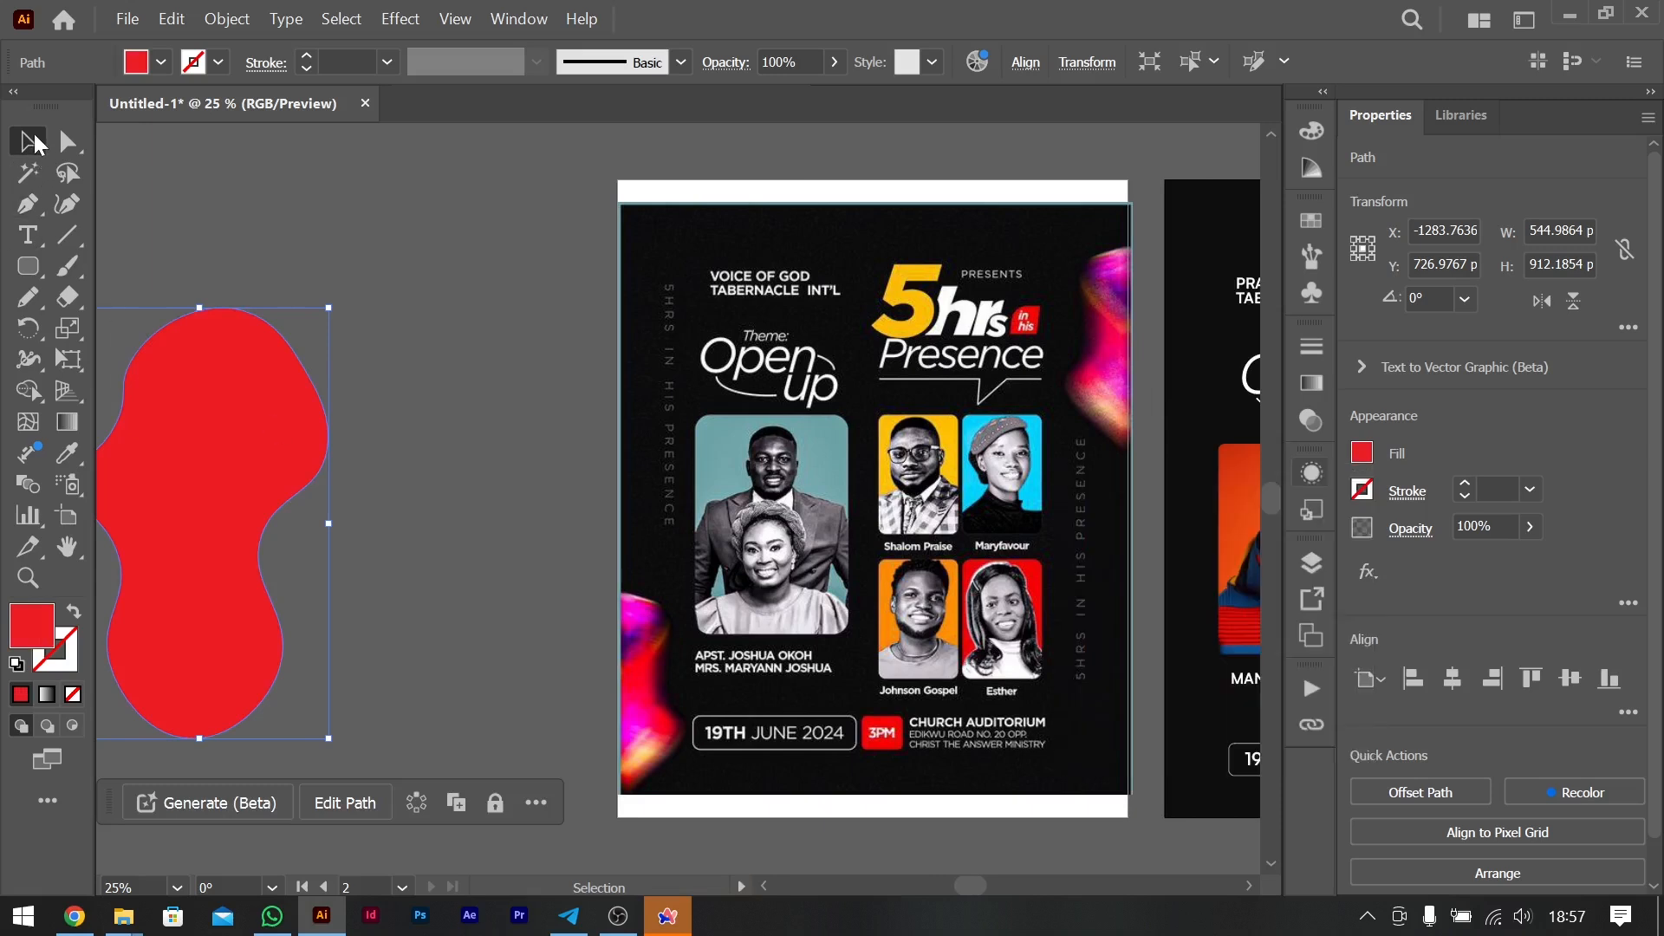
left_click(398, 200)
- Draw a rounded square about 126 px wide between the blob and the original flyer, and repeat it downward into a column of seven
scroll(453, 435, "left", 3)
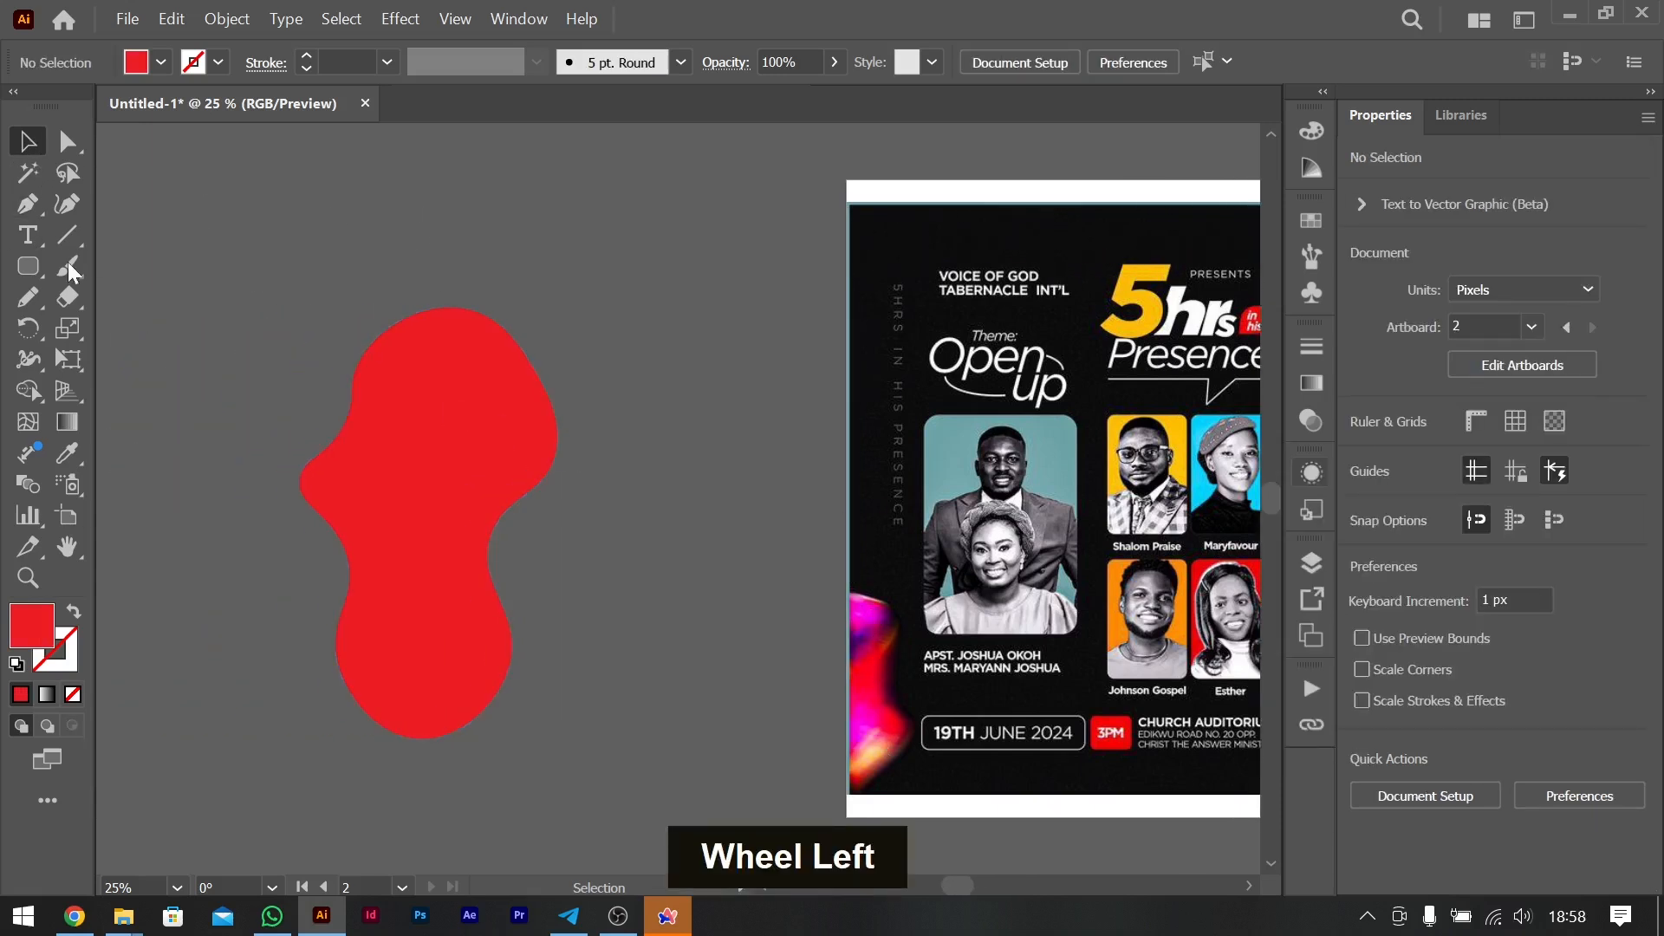
left_click(33, 265)
left_click_drag(664, 248, 726, 307)
key("v")
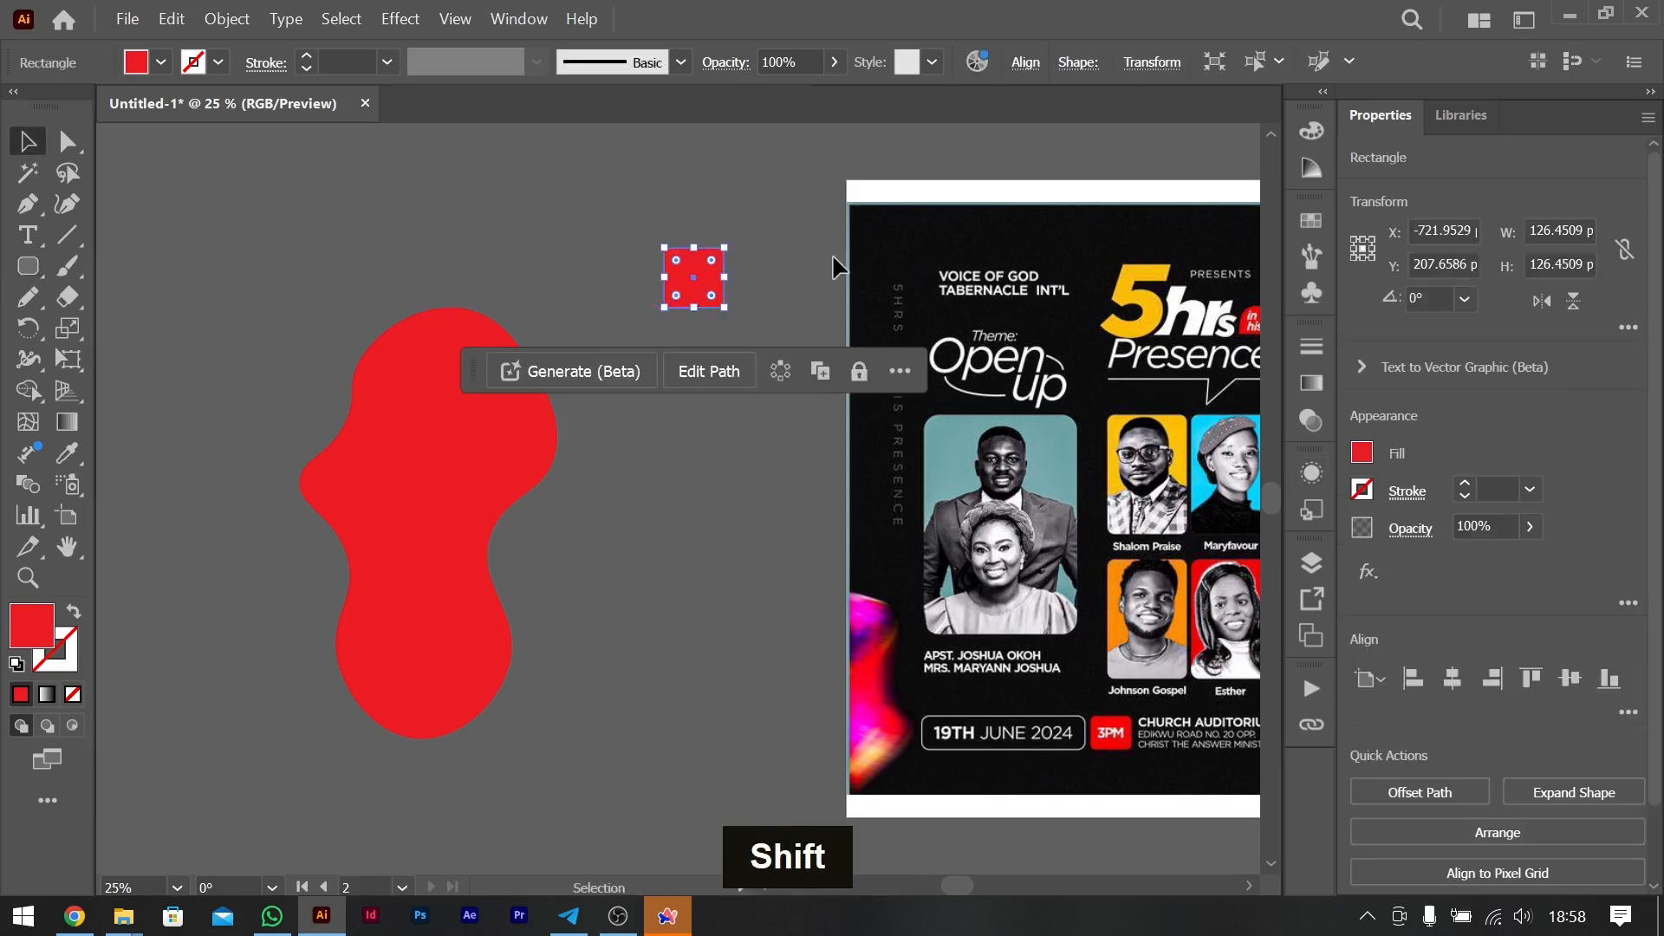
left_click_drag(703, 276, 708, 349)
key("ctrl+d")
key("ctrl+d")
key("ctrl+d")
key("ctrl+d")
key("ctrl+d")
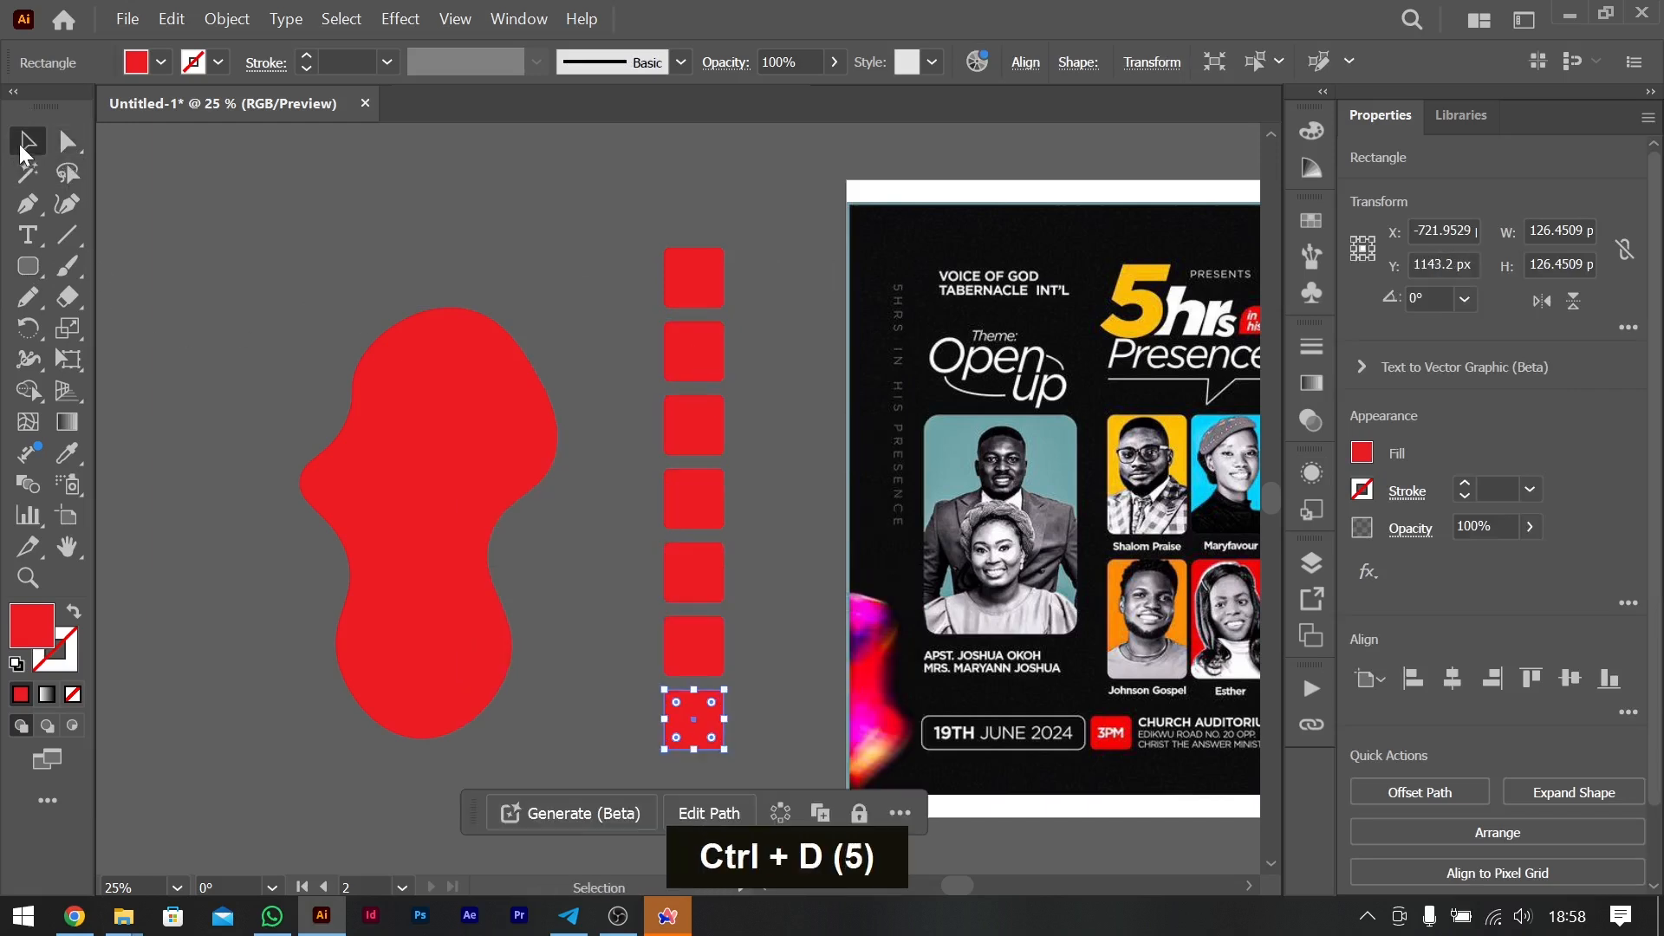
- Recolour the first square magenta and the second dark purple, sampling both colours from the original flyer's lower gradient shape
left_click(703, 273)
key("i")
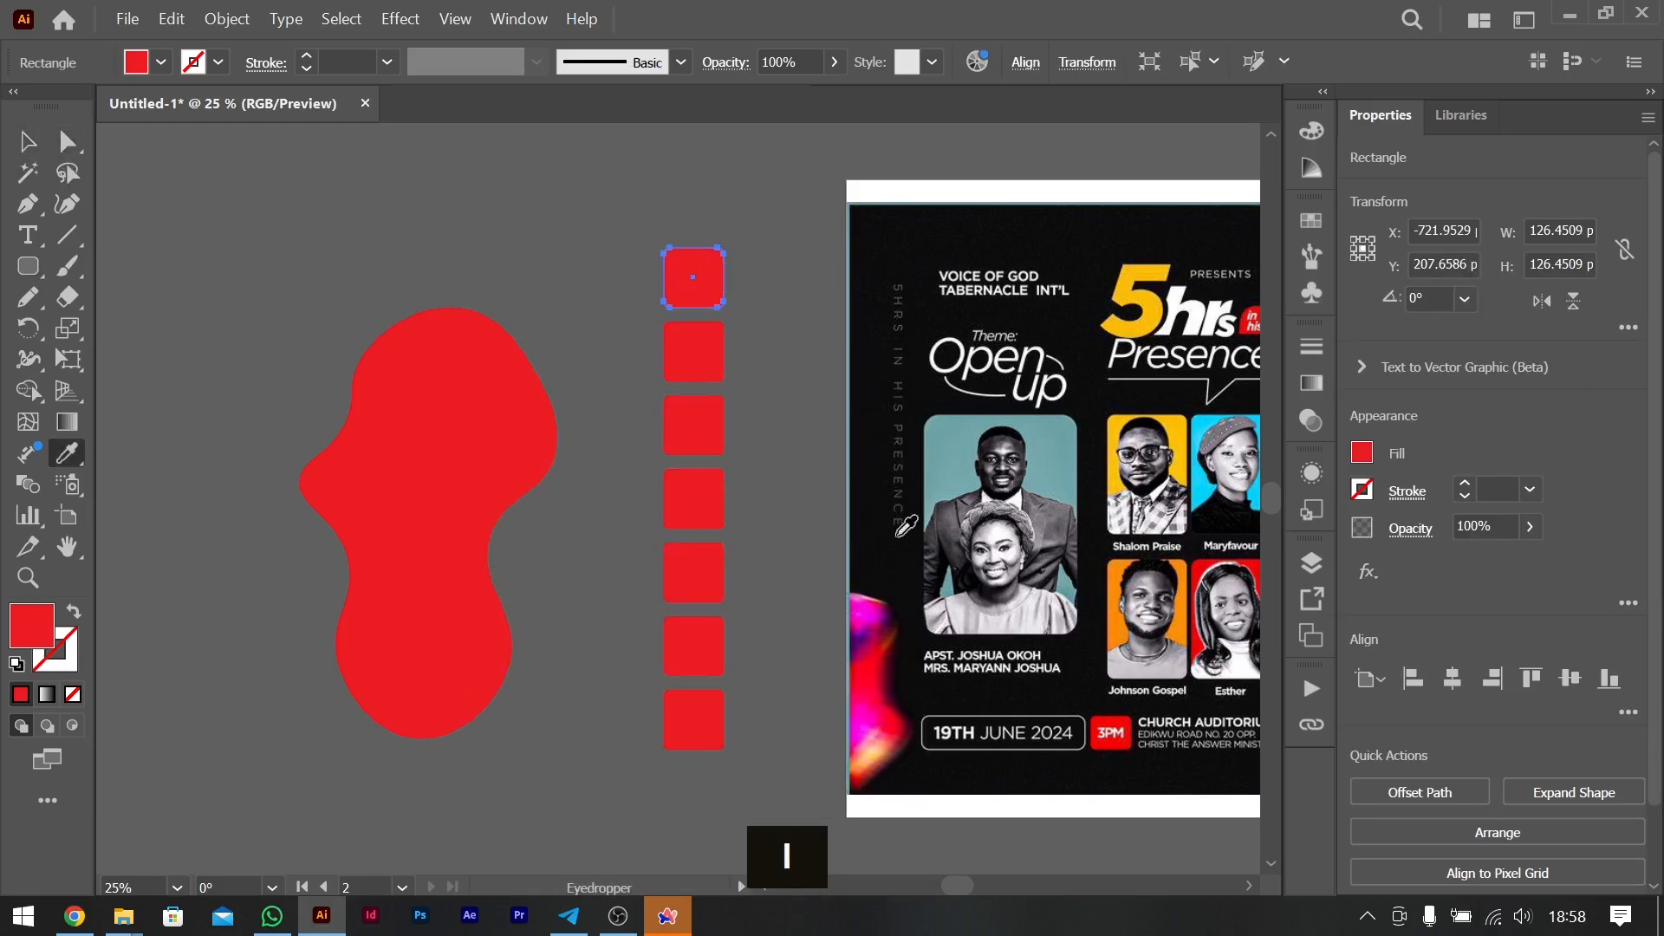
left_click(860, 604)
key("v")
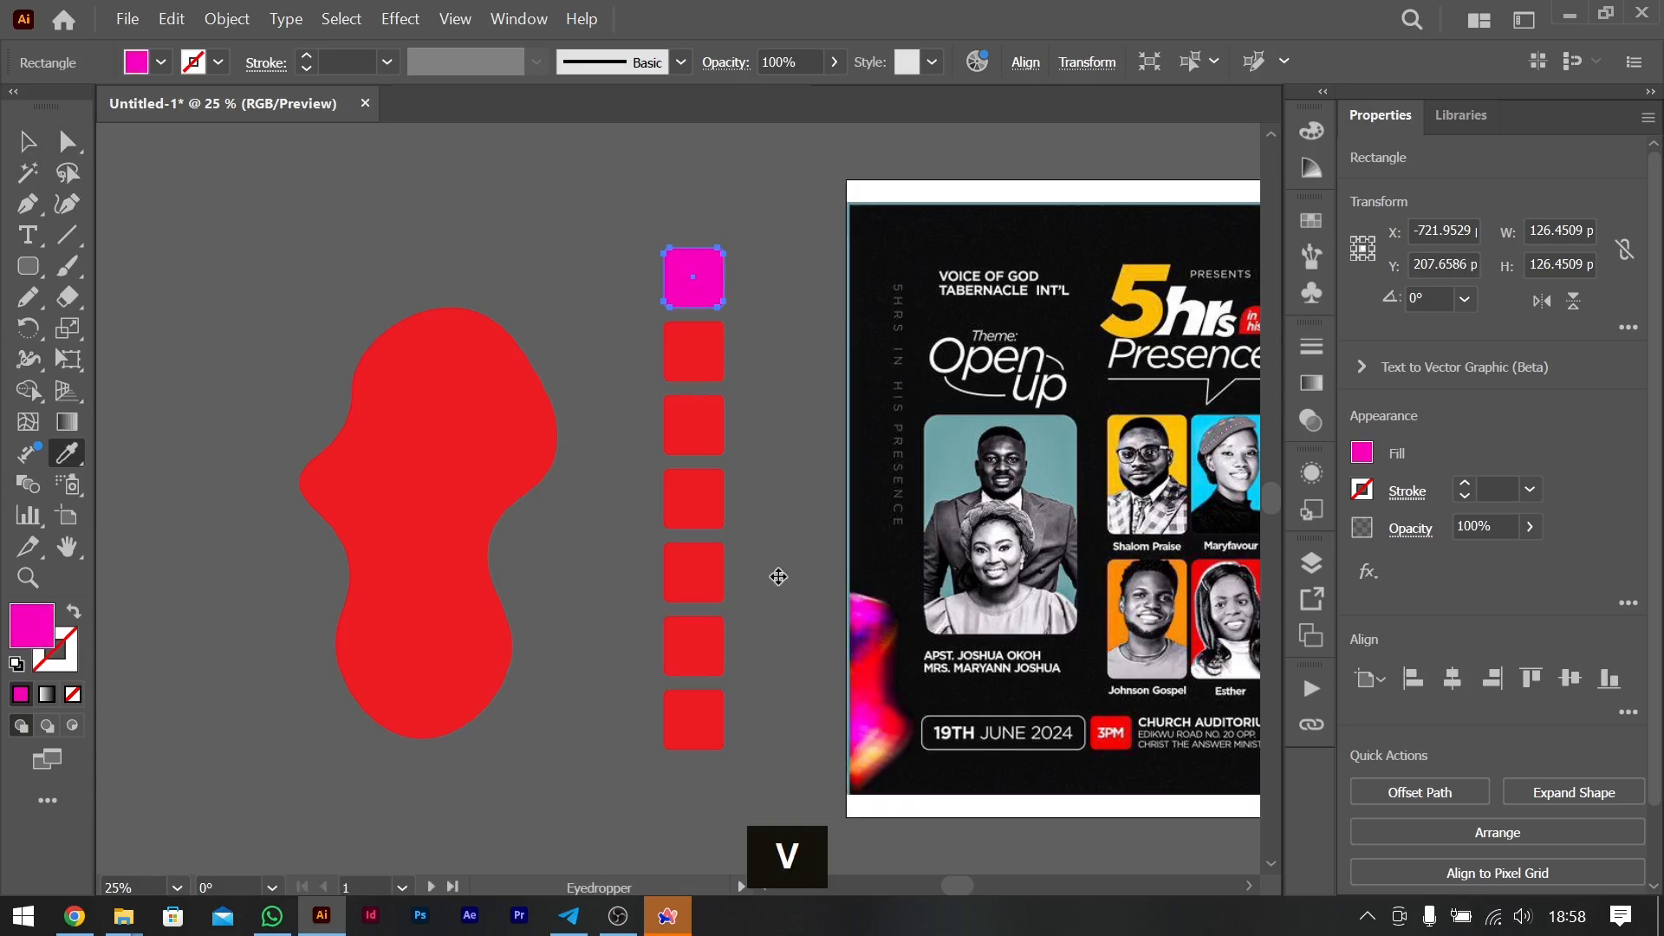
left_click(712, 333)
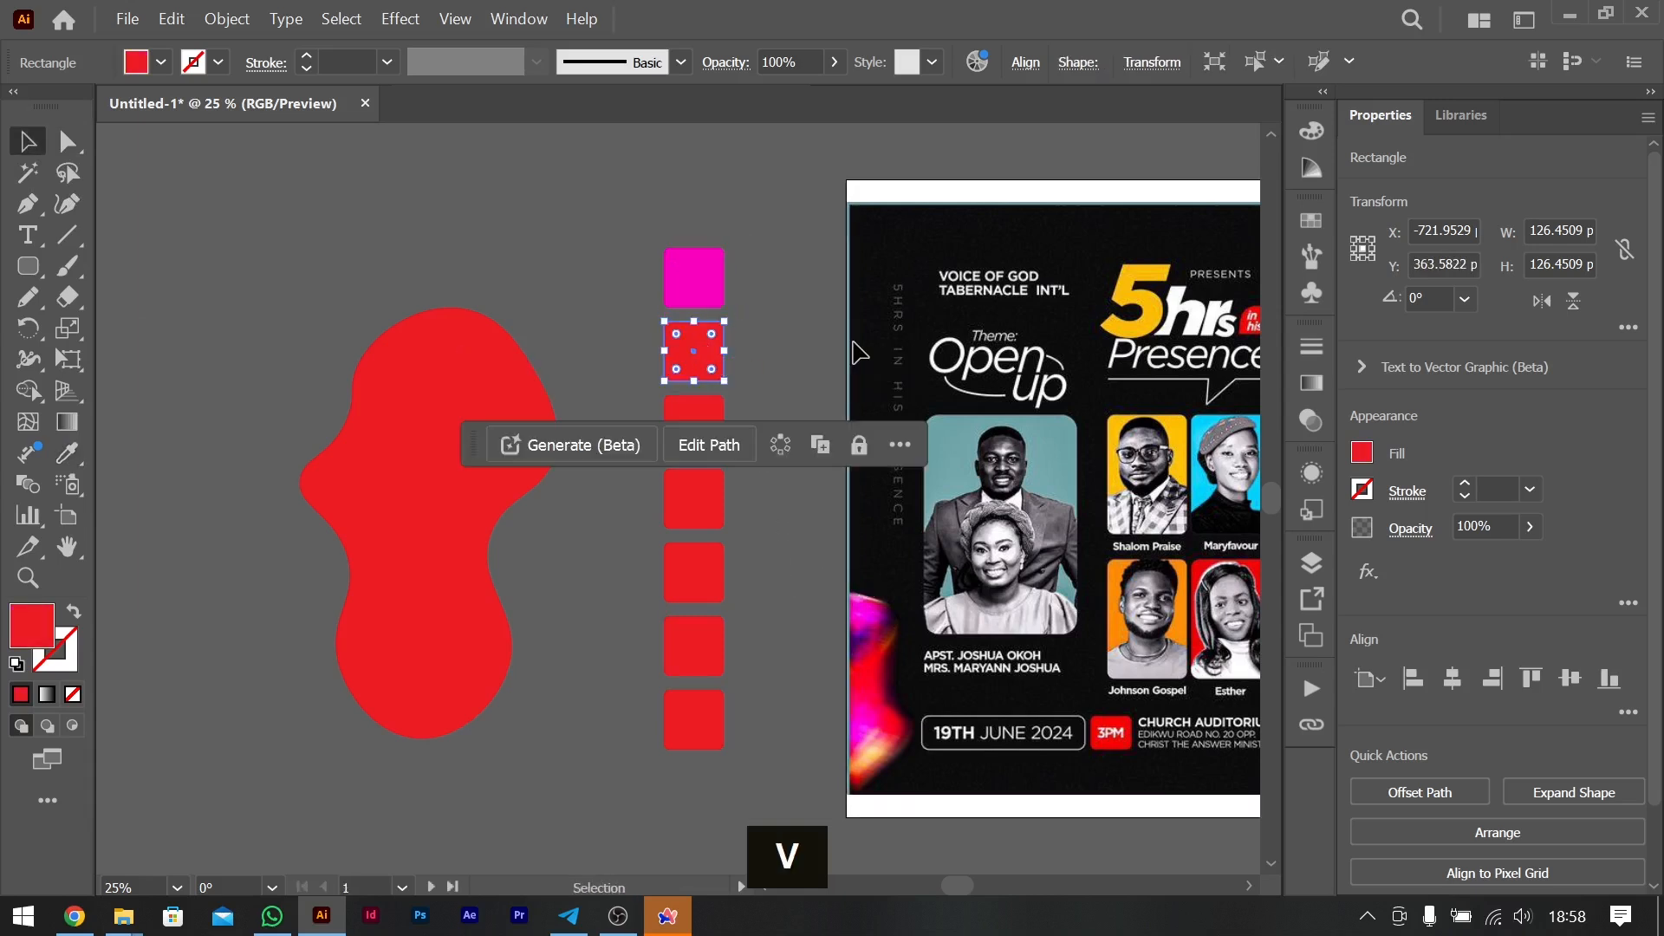
key("i")
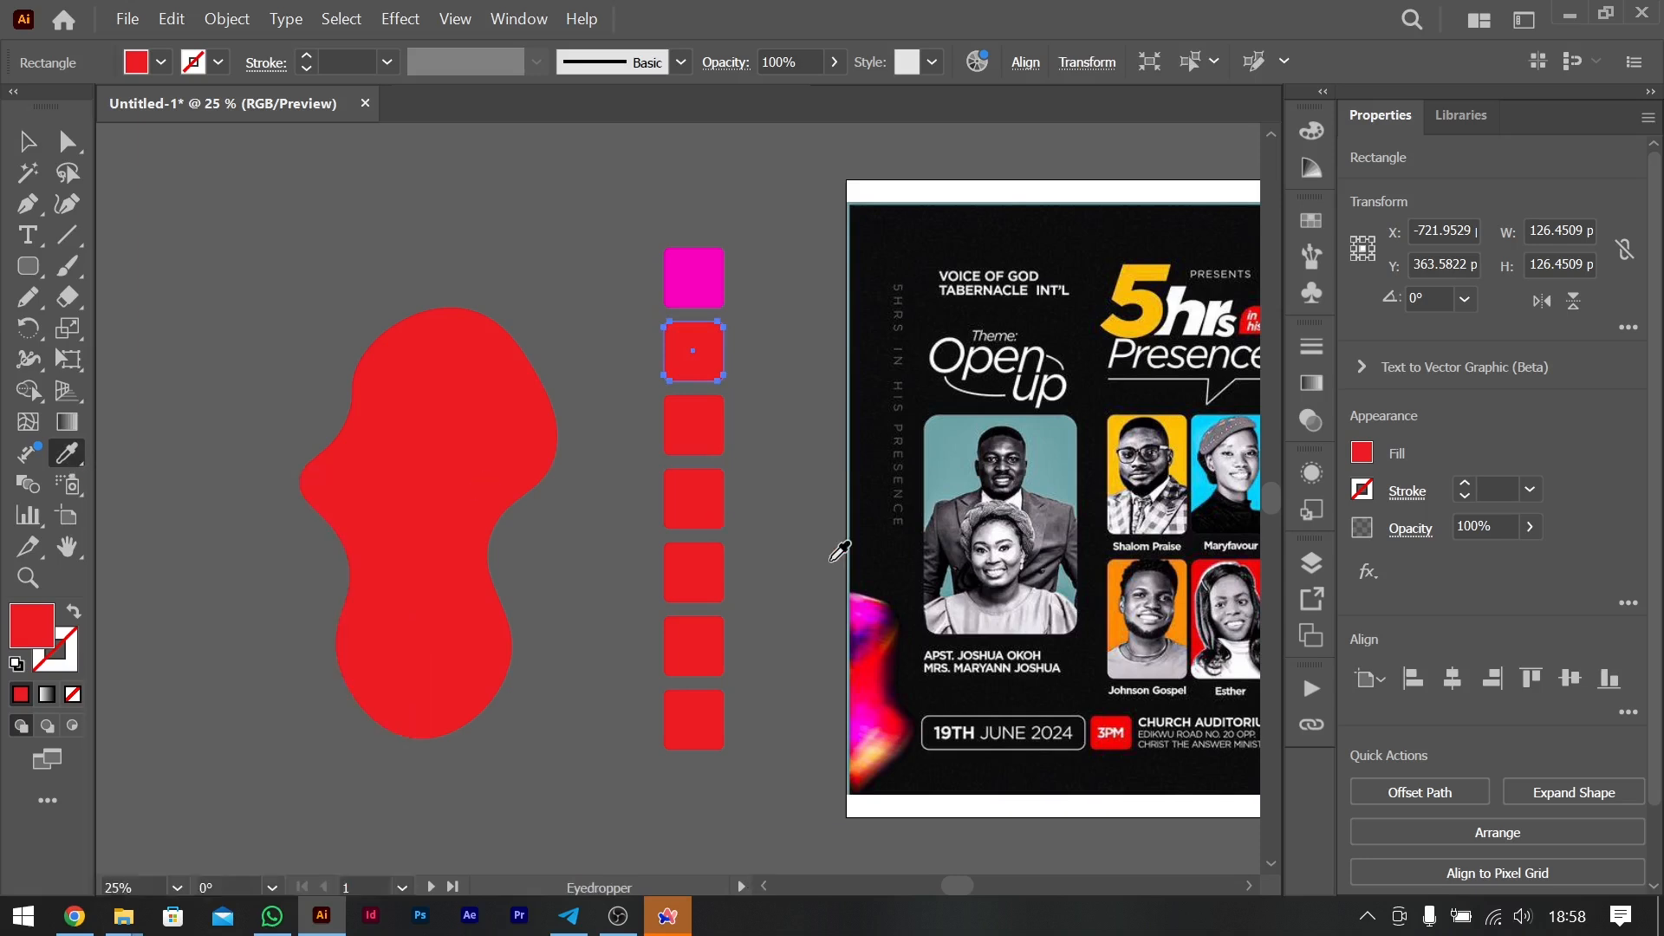
left_click(853, 639)
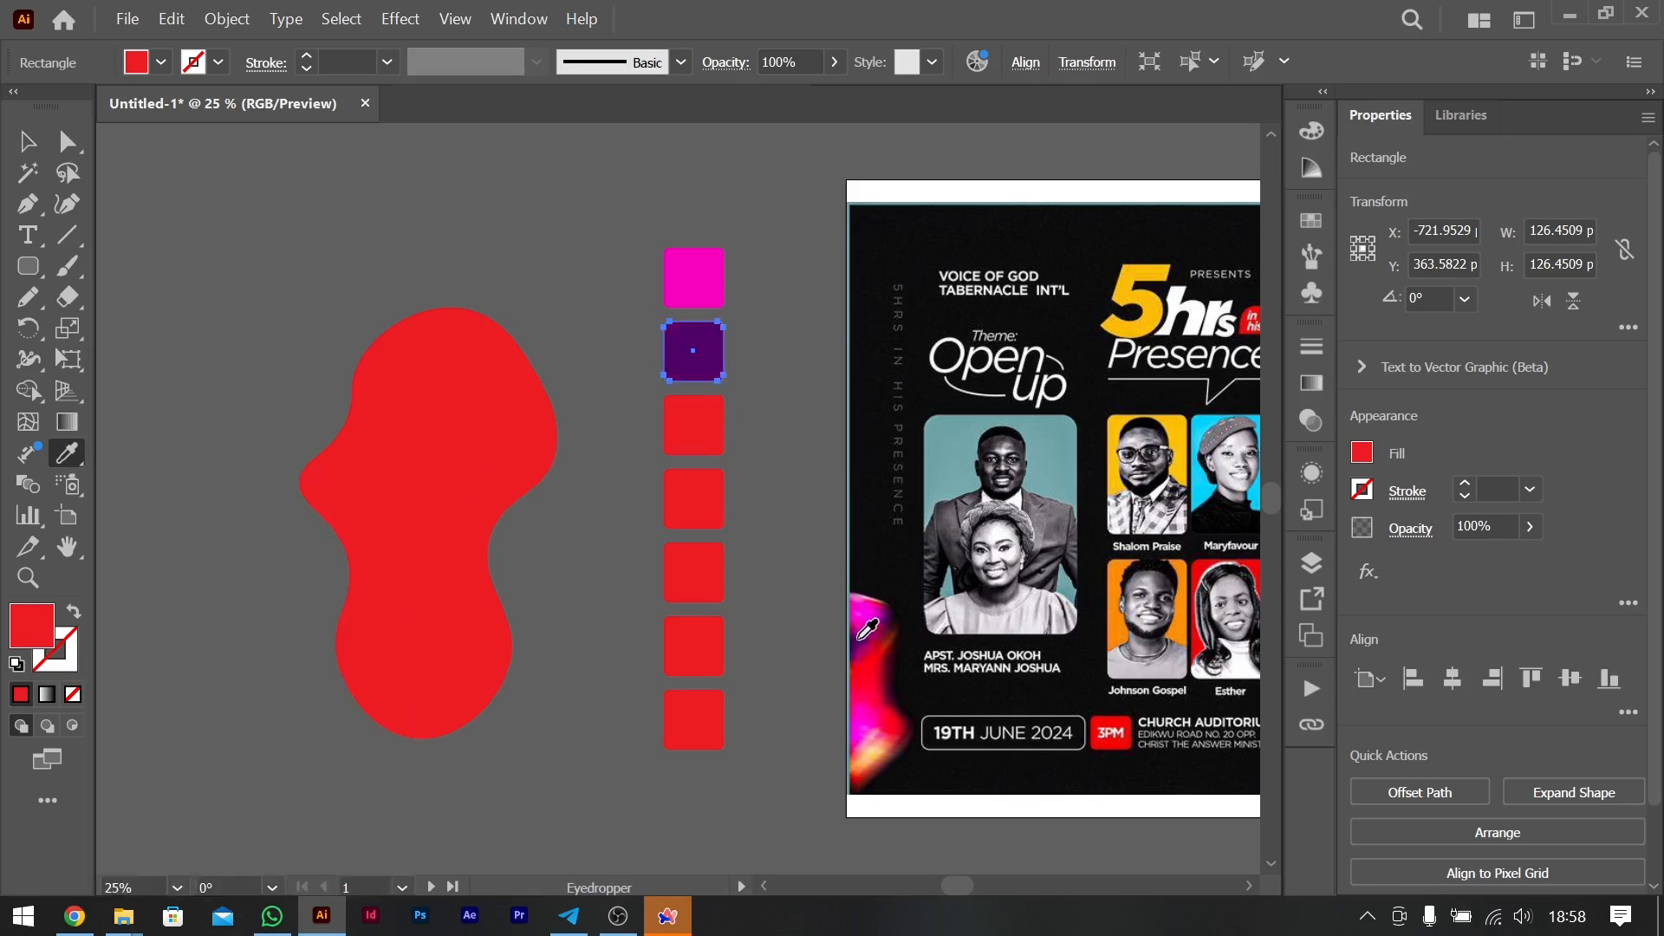
key("v")
- Recolour the third square pinkish red and the fourth light orange, sampling from the original flyer's lower gradient shape
left_click(684, 415)
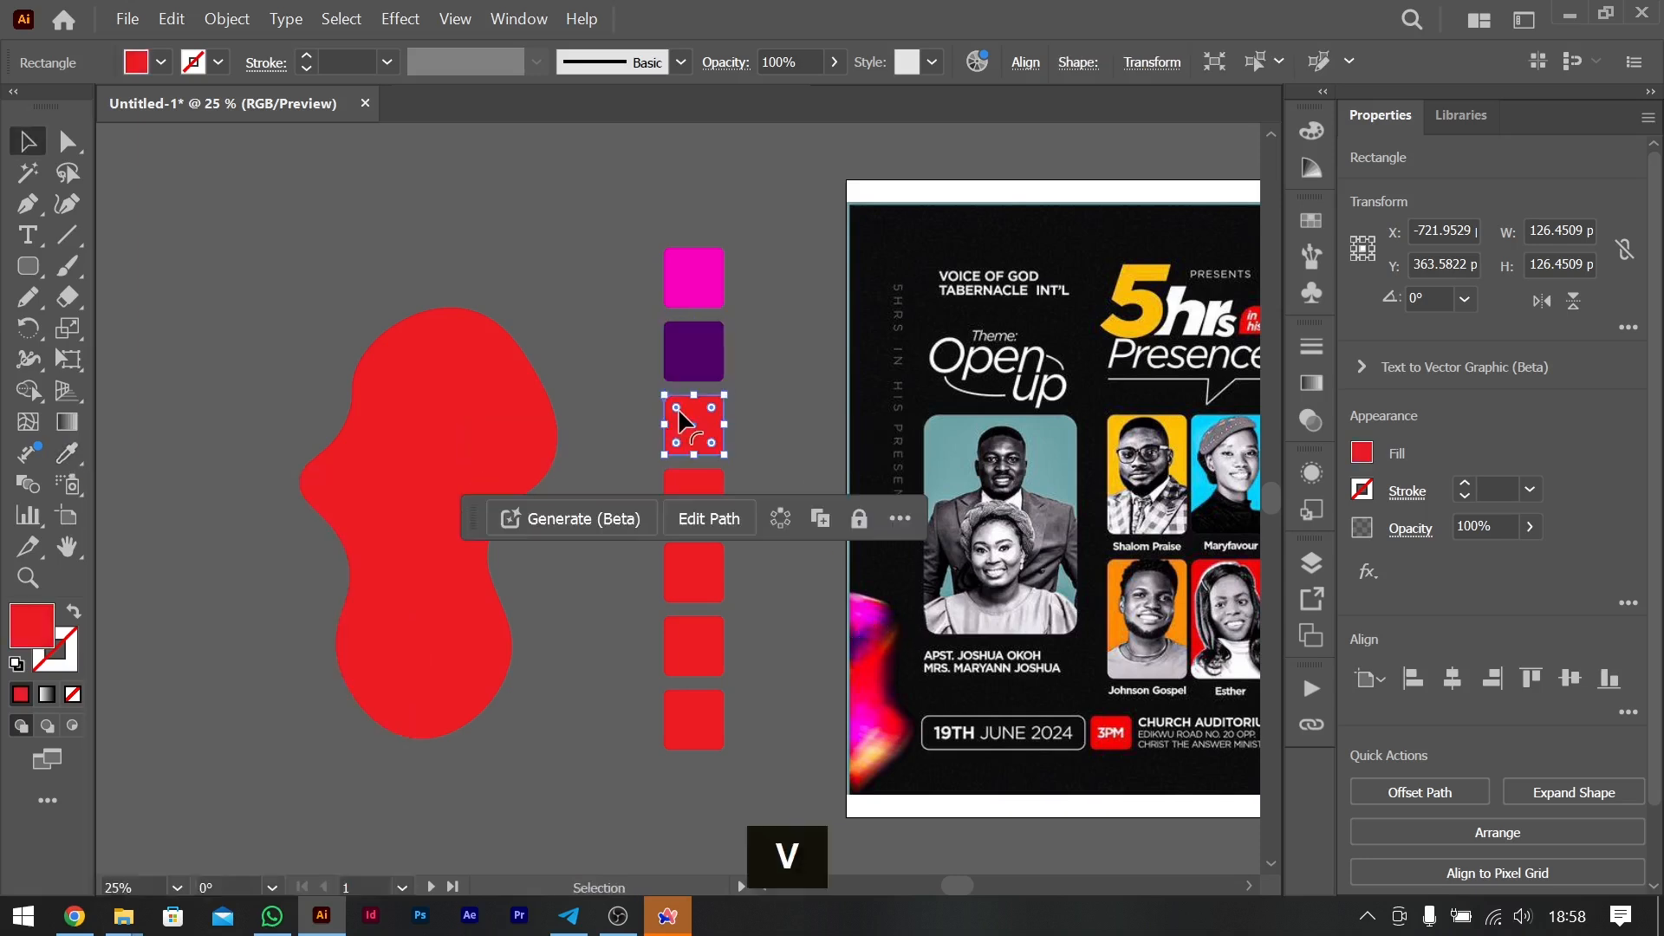
key("i")
left_click(892, 707)
key("v")
left_click(701, 482)
key("i")
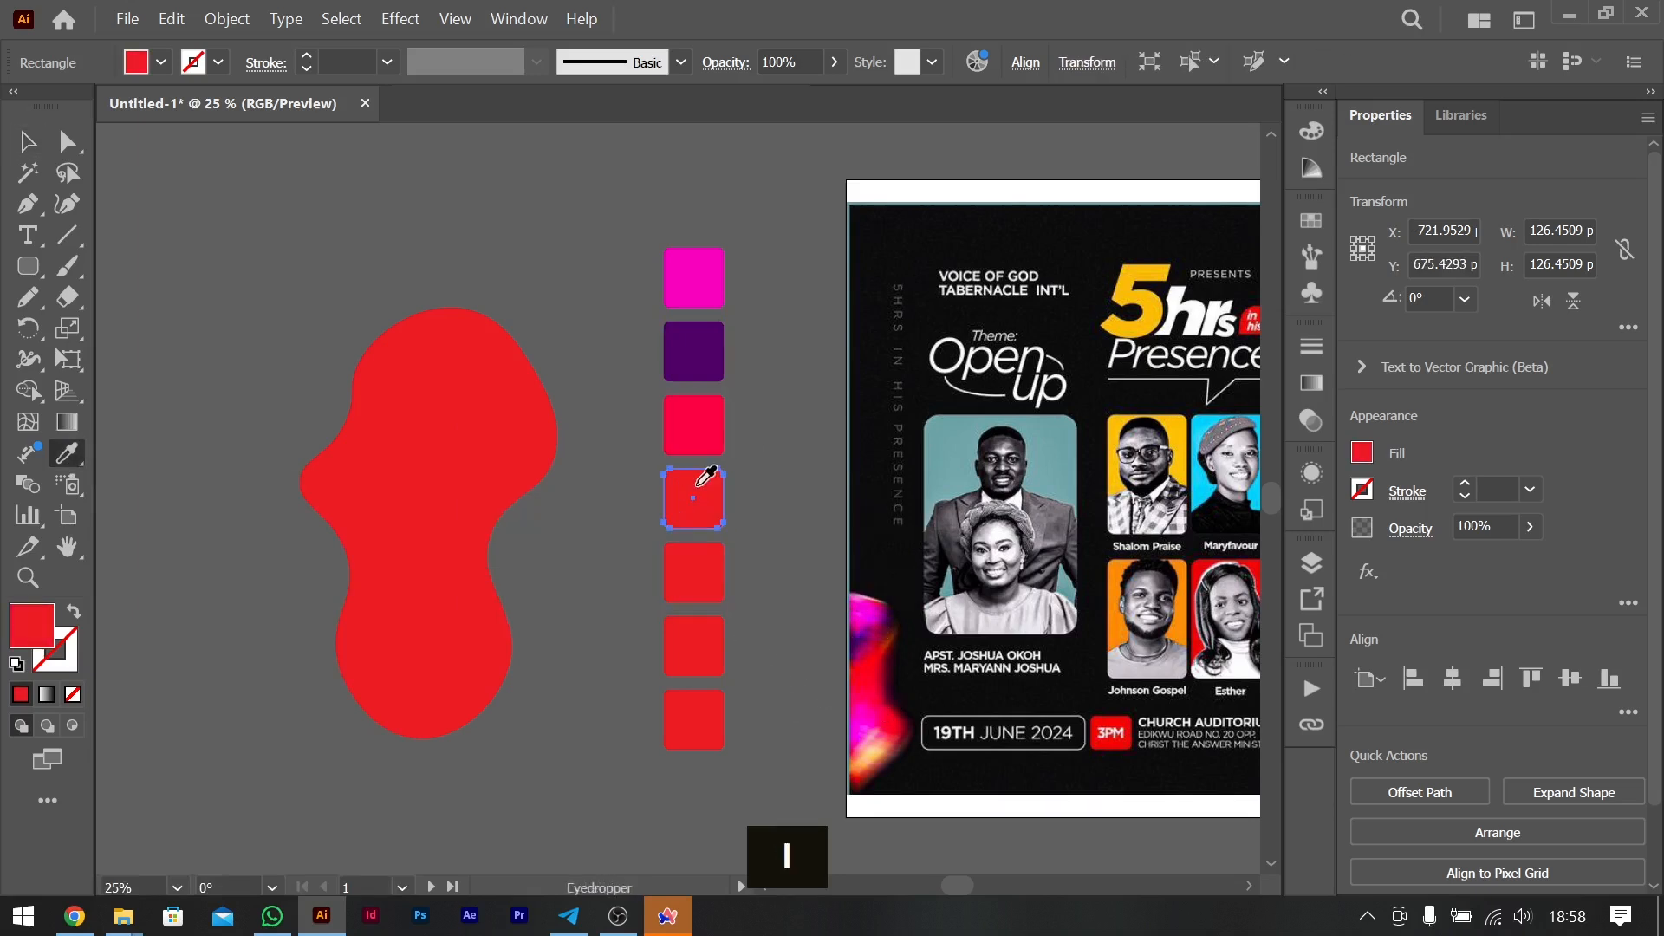
left_click(879, 747)
key("v")
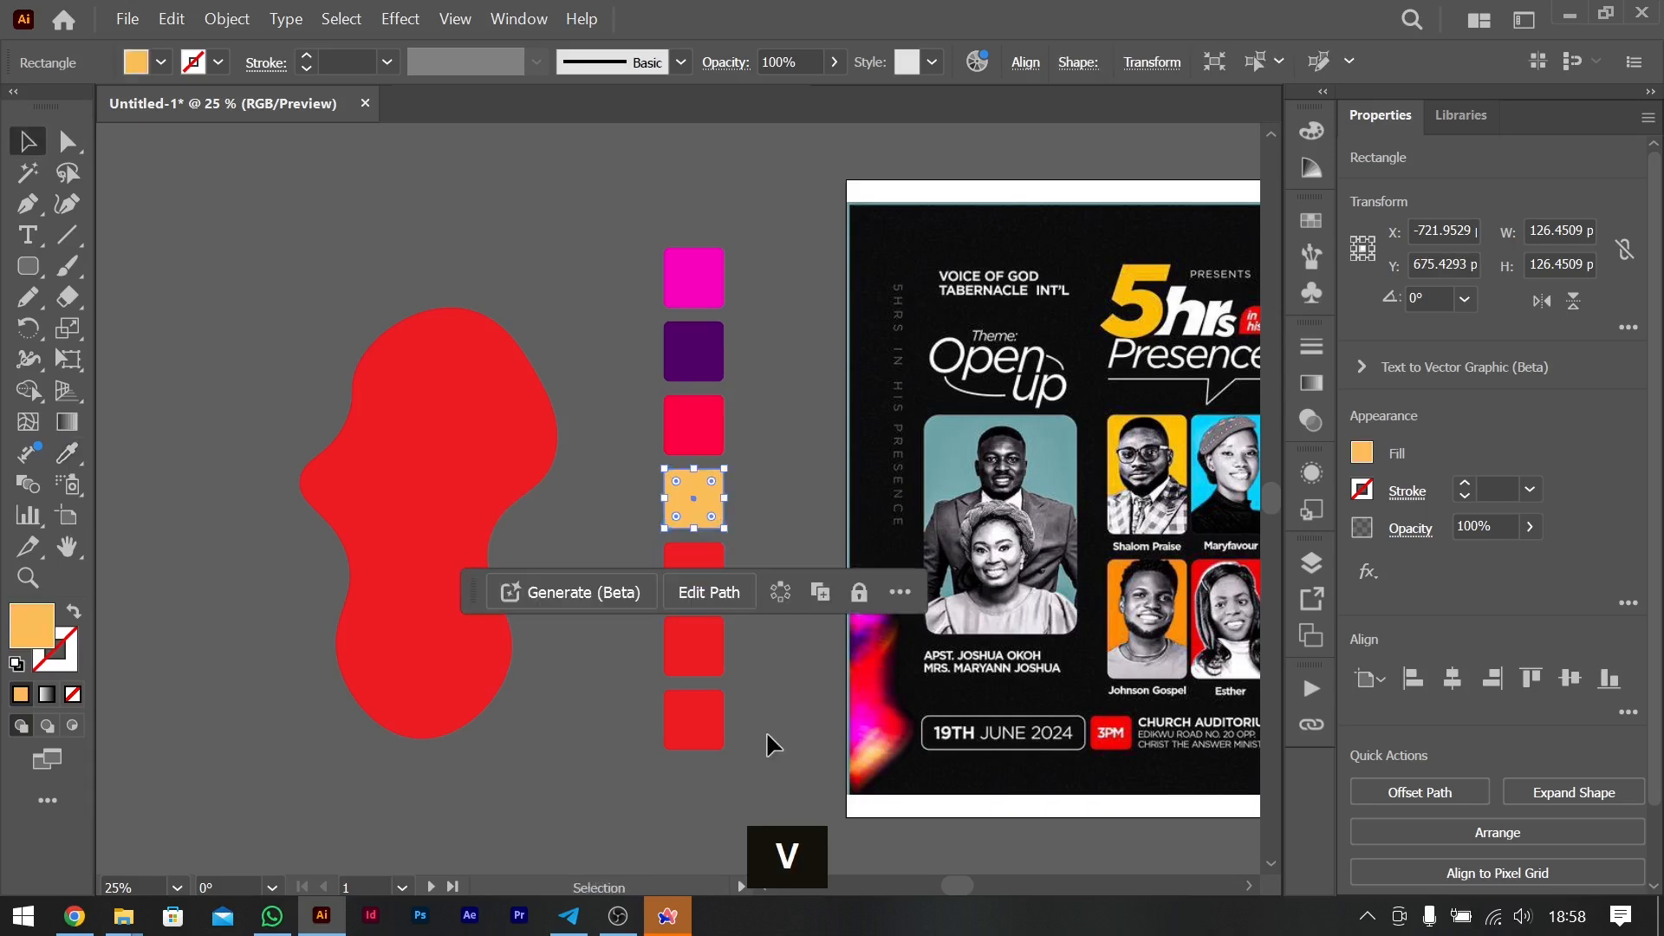
- Recolour the fifth square deep pink with a colour sampled from the original flyer's lower gradient shape
left_click(708, 561)
key("i")
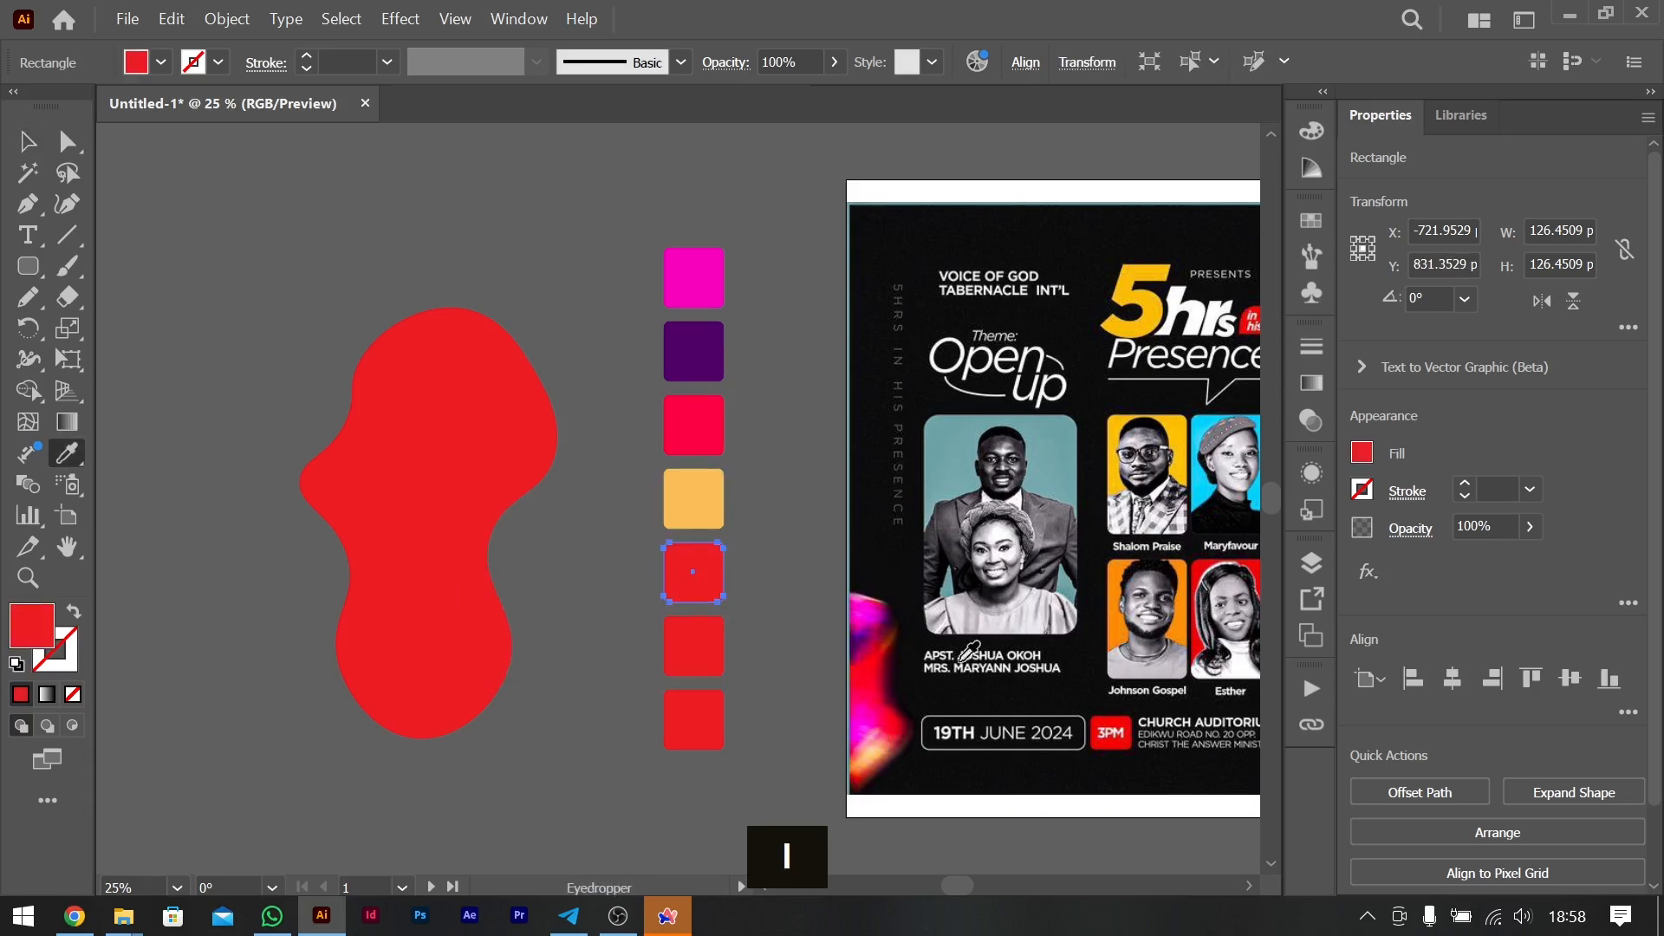
left_click(860, 719)
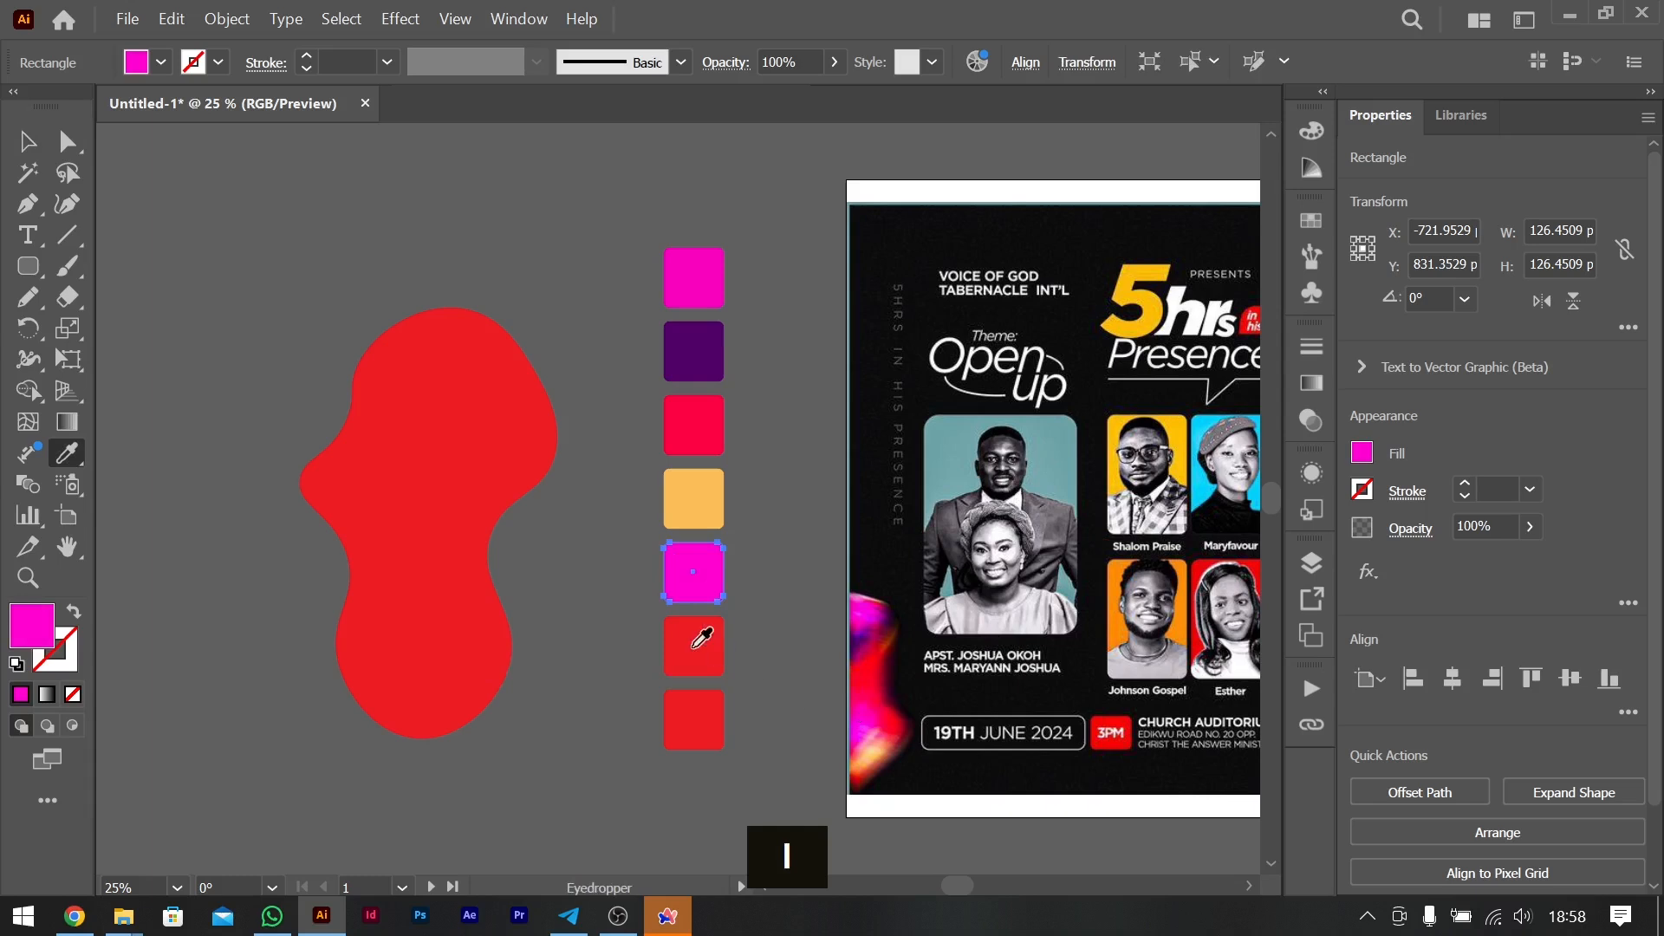
left_click(861, 686)
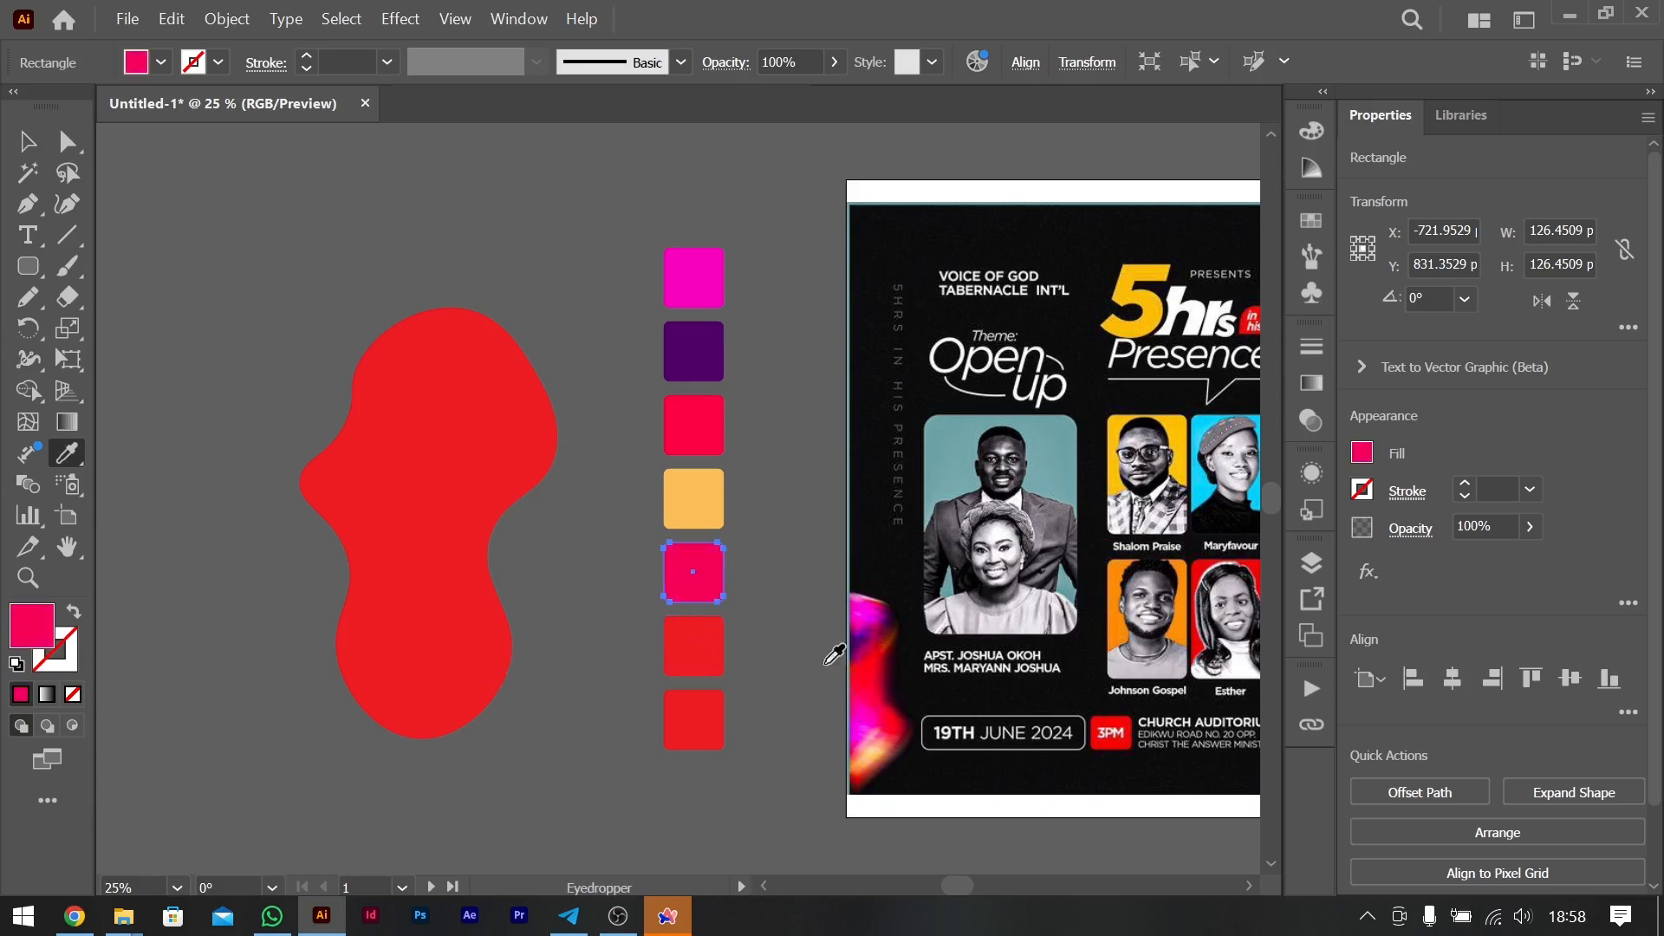
key("v")
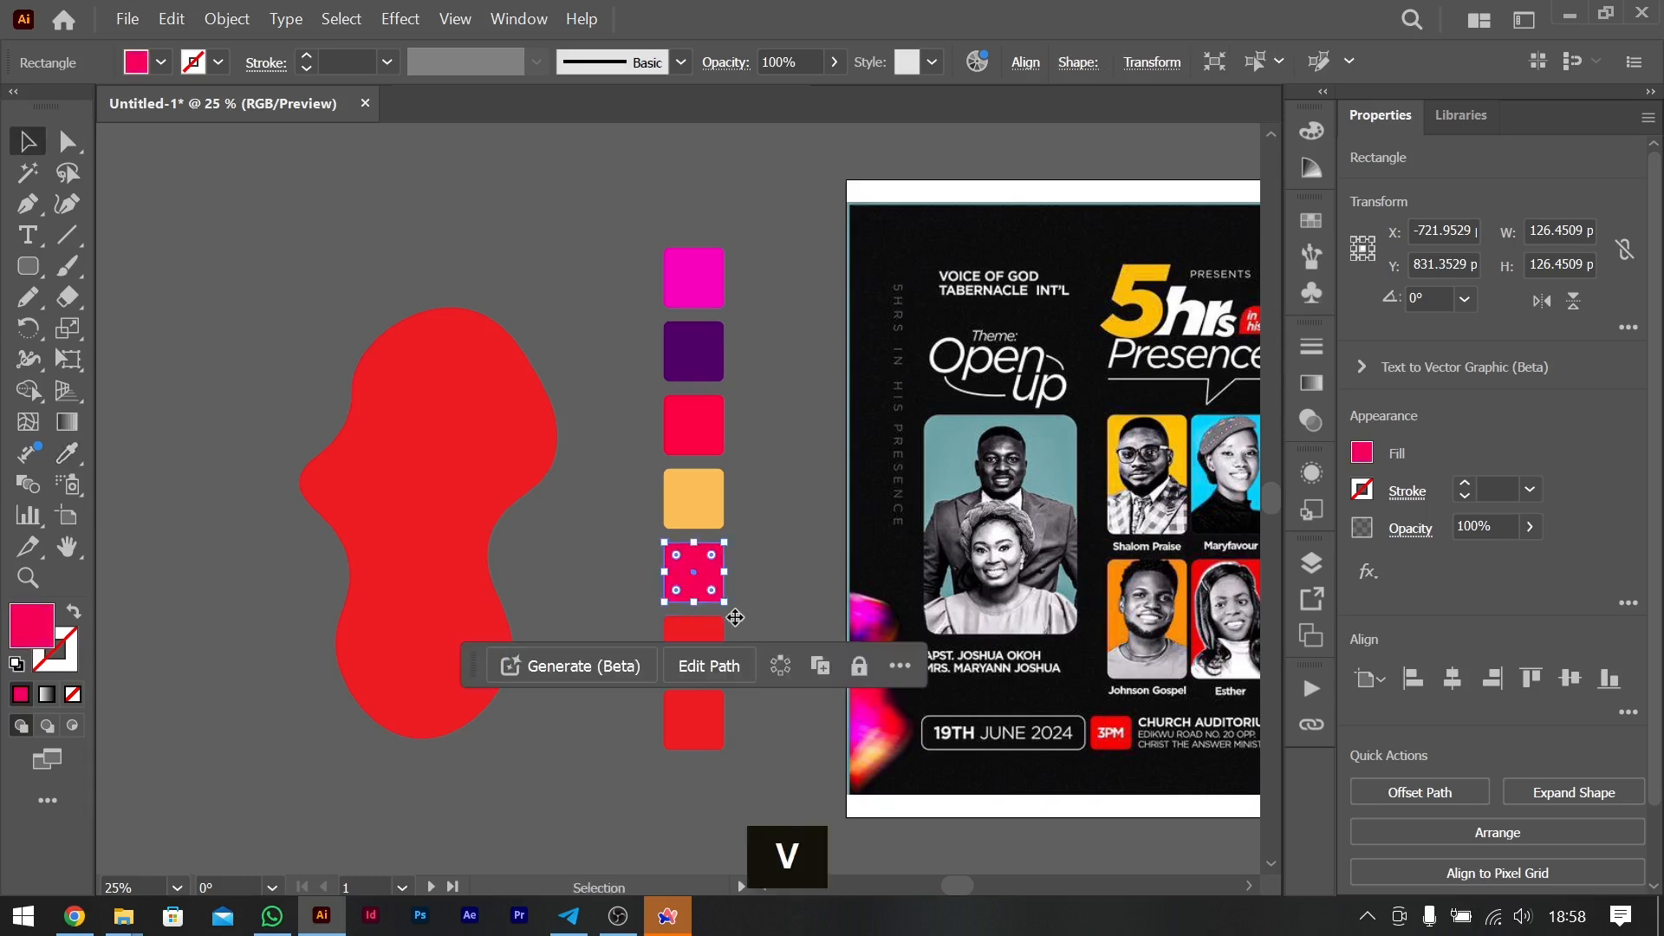
- Recolour the sixth square reddish brown and the seventh dark red, sampling both from the edges of the original flyer's gradient shape
left_click(693, 641)
key("i")
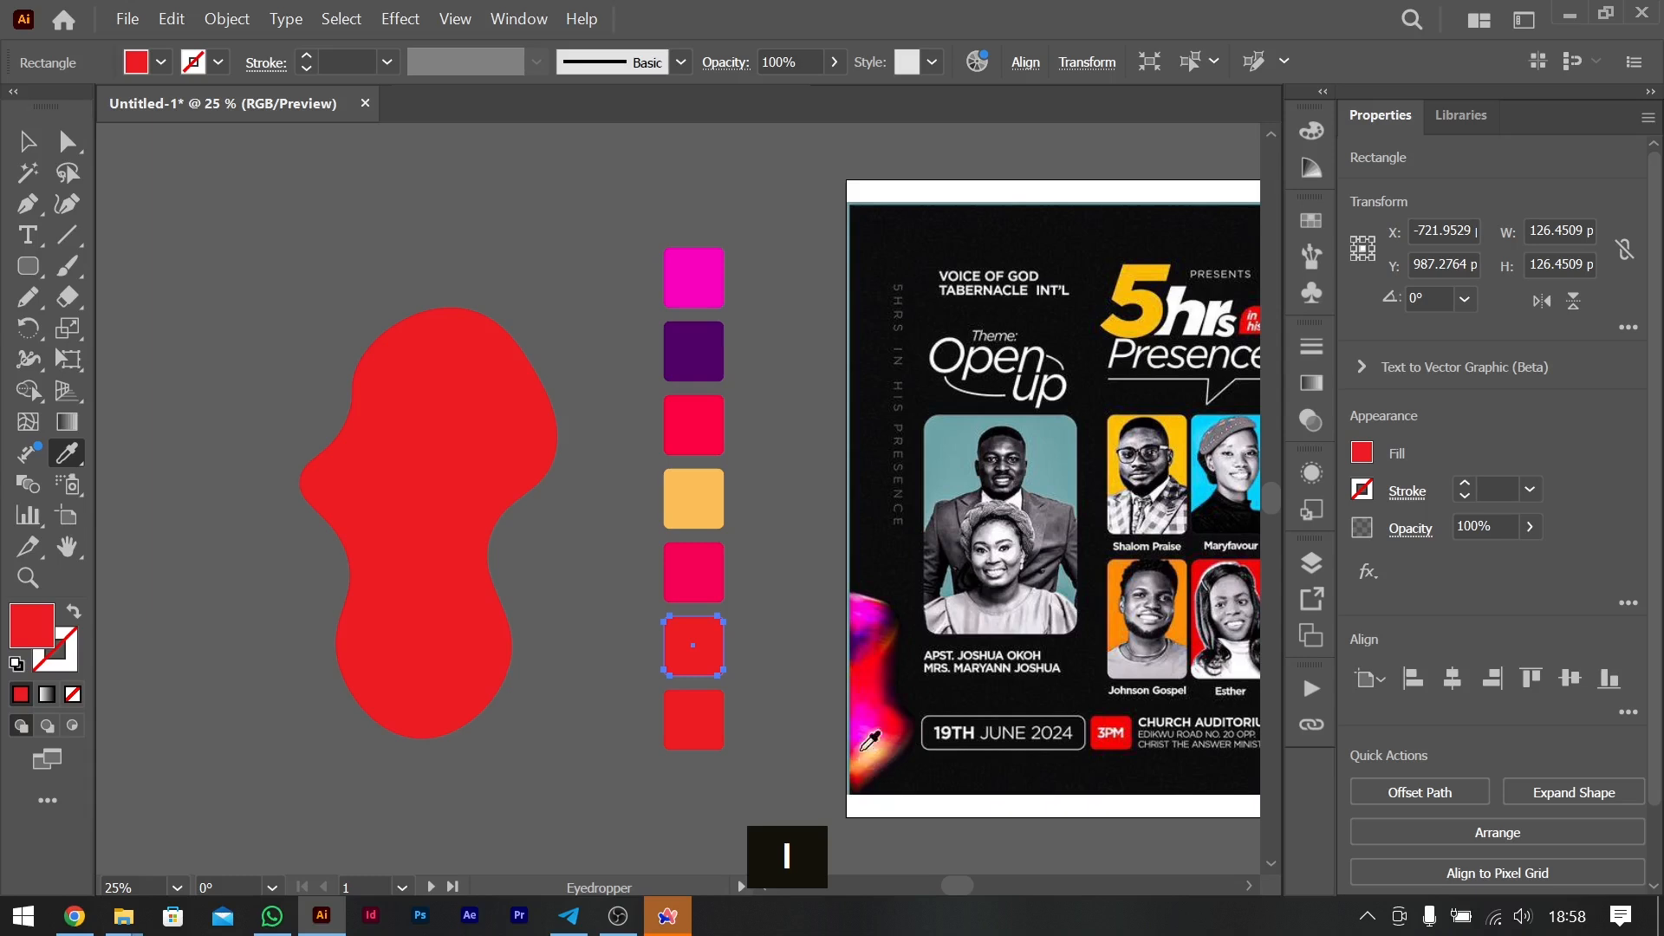
left_click(888, 638)
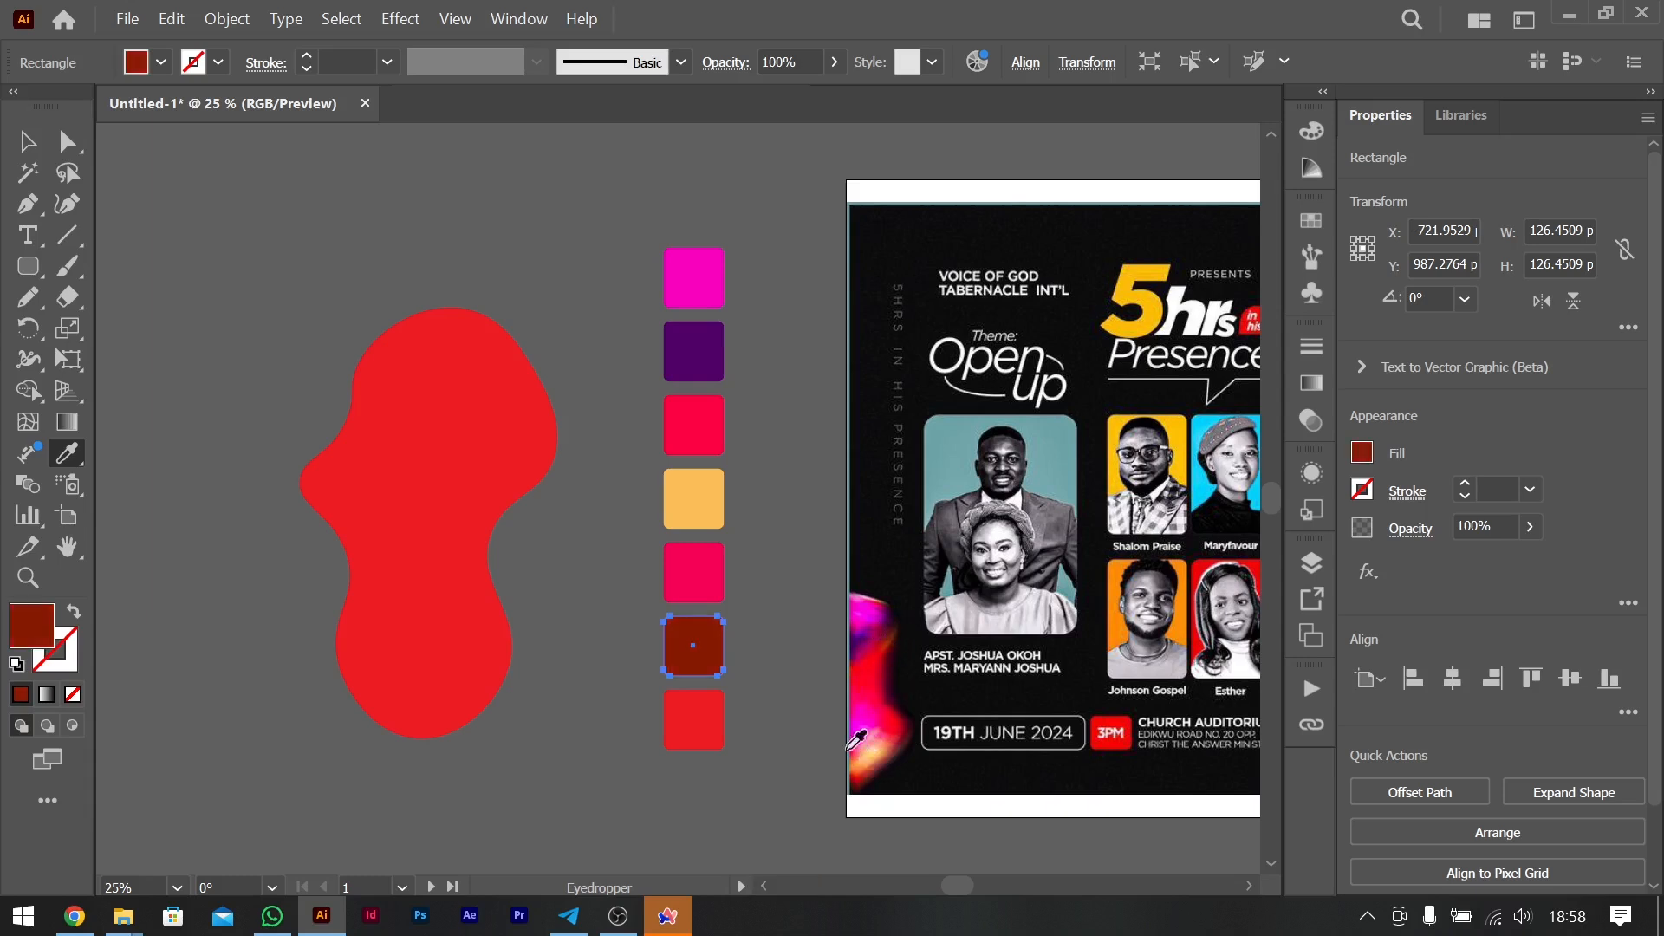
key("v")
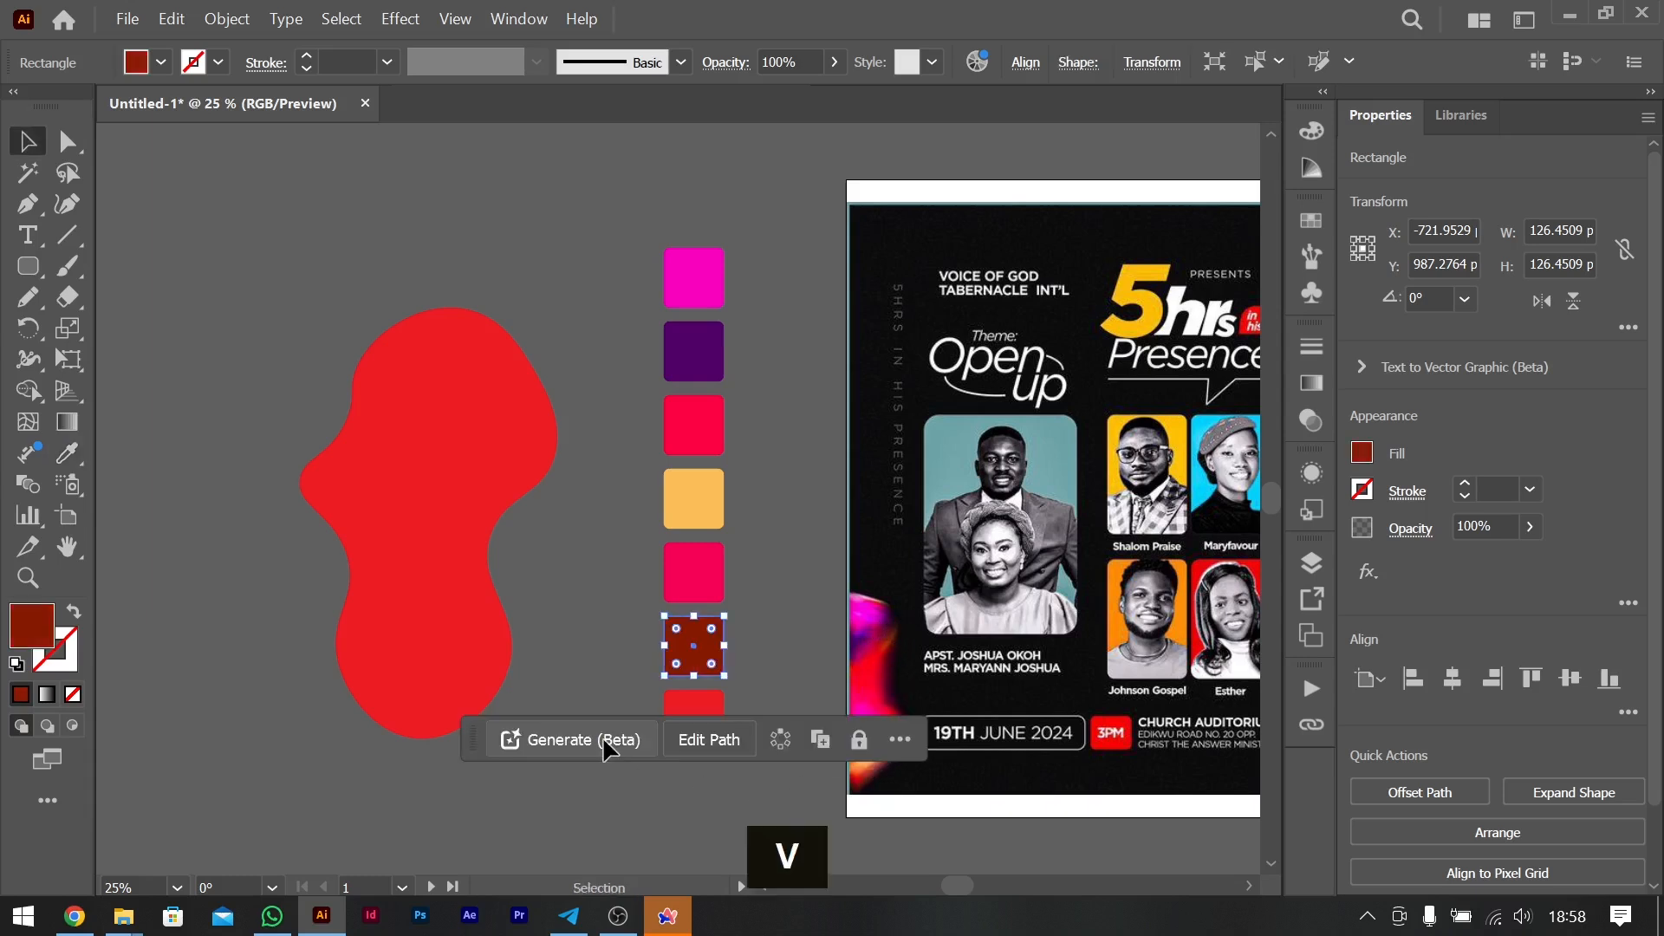
left_click(693, 719)
key("i")
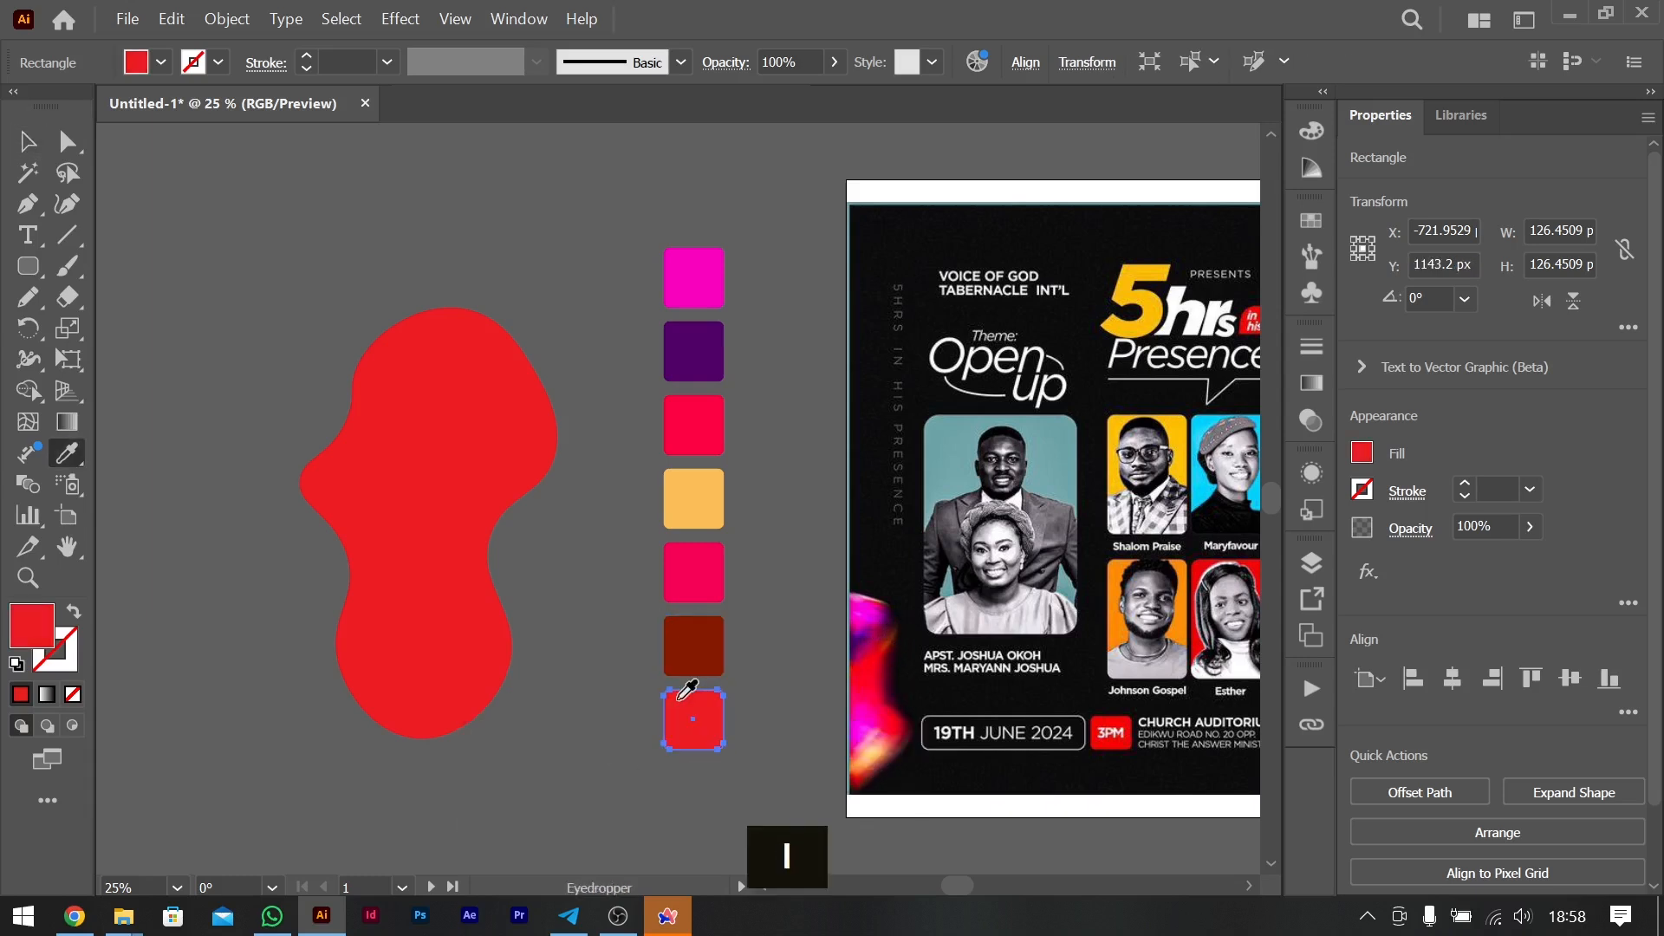
left_click(859, 780)
key("v")
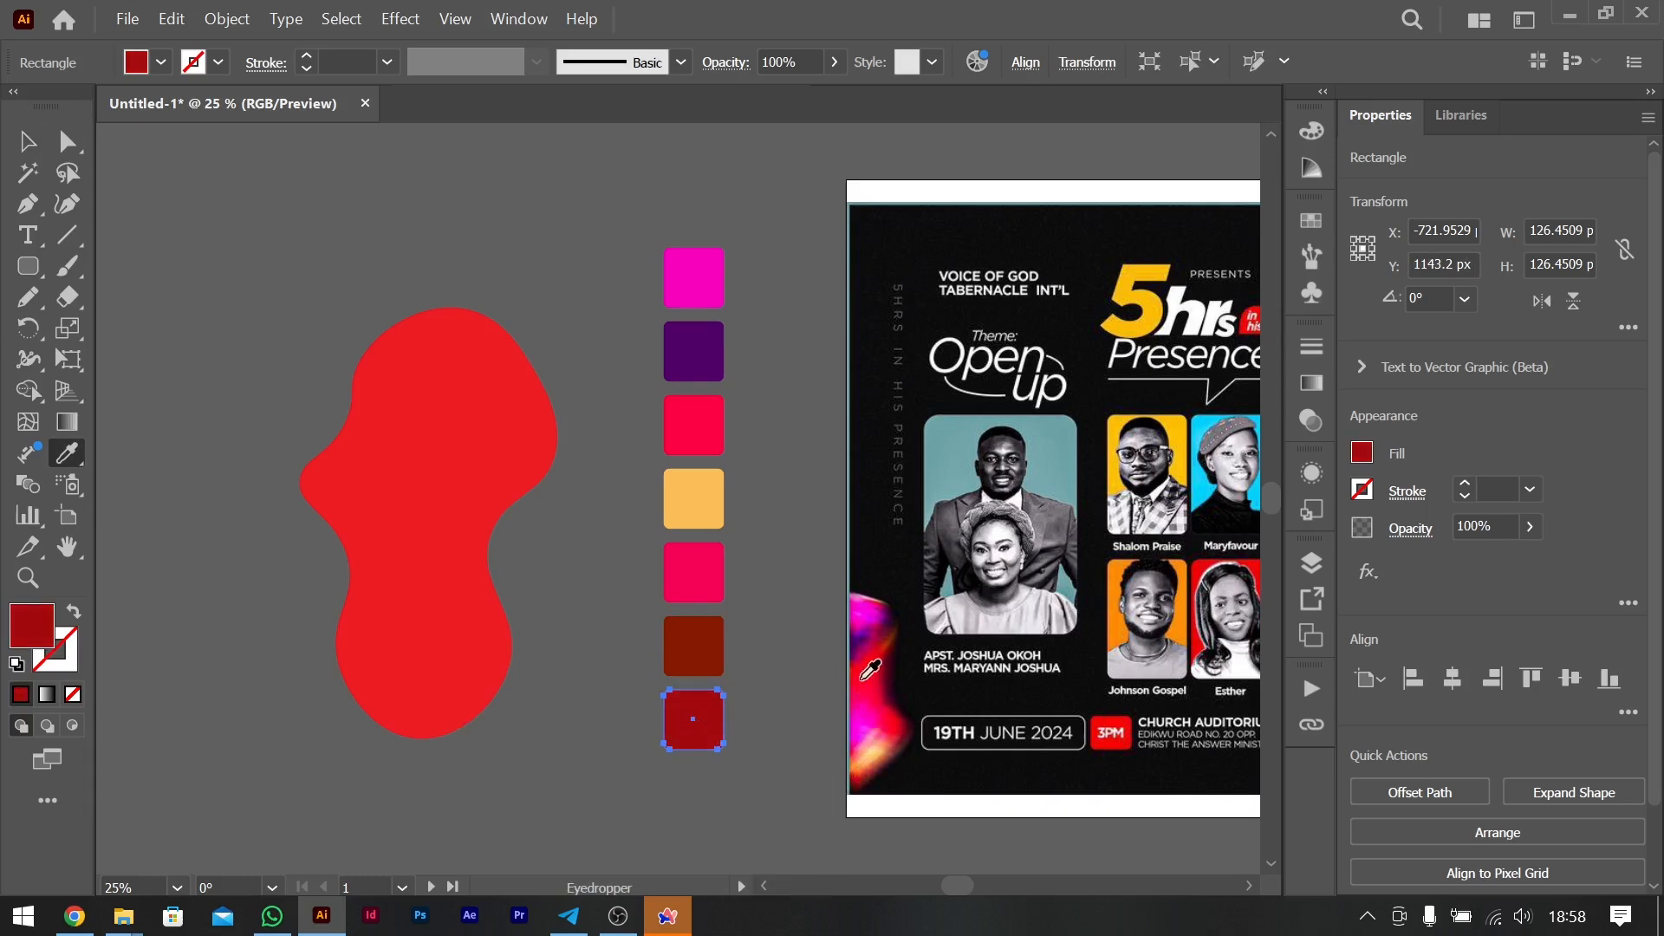
- Recolour the wavy blob with the pinkish red sampled from the original flyer's lower gradient shape
left_click(379, 409)
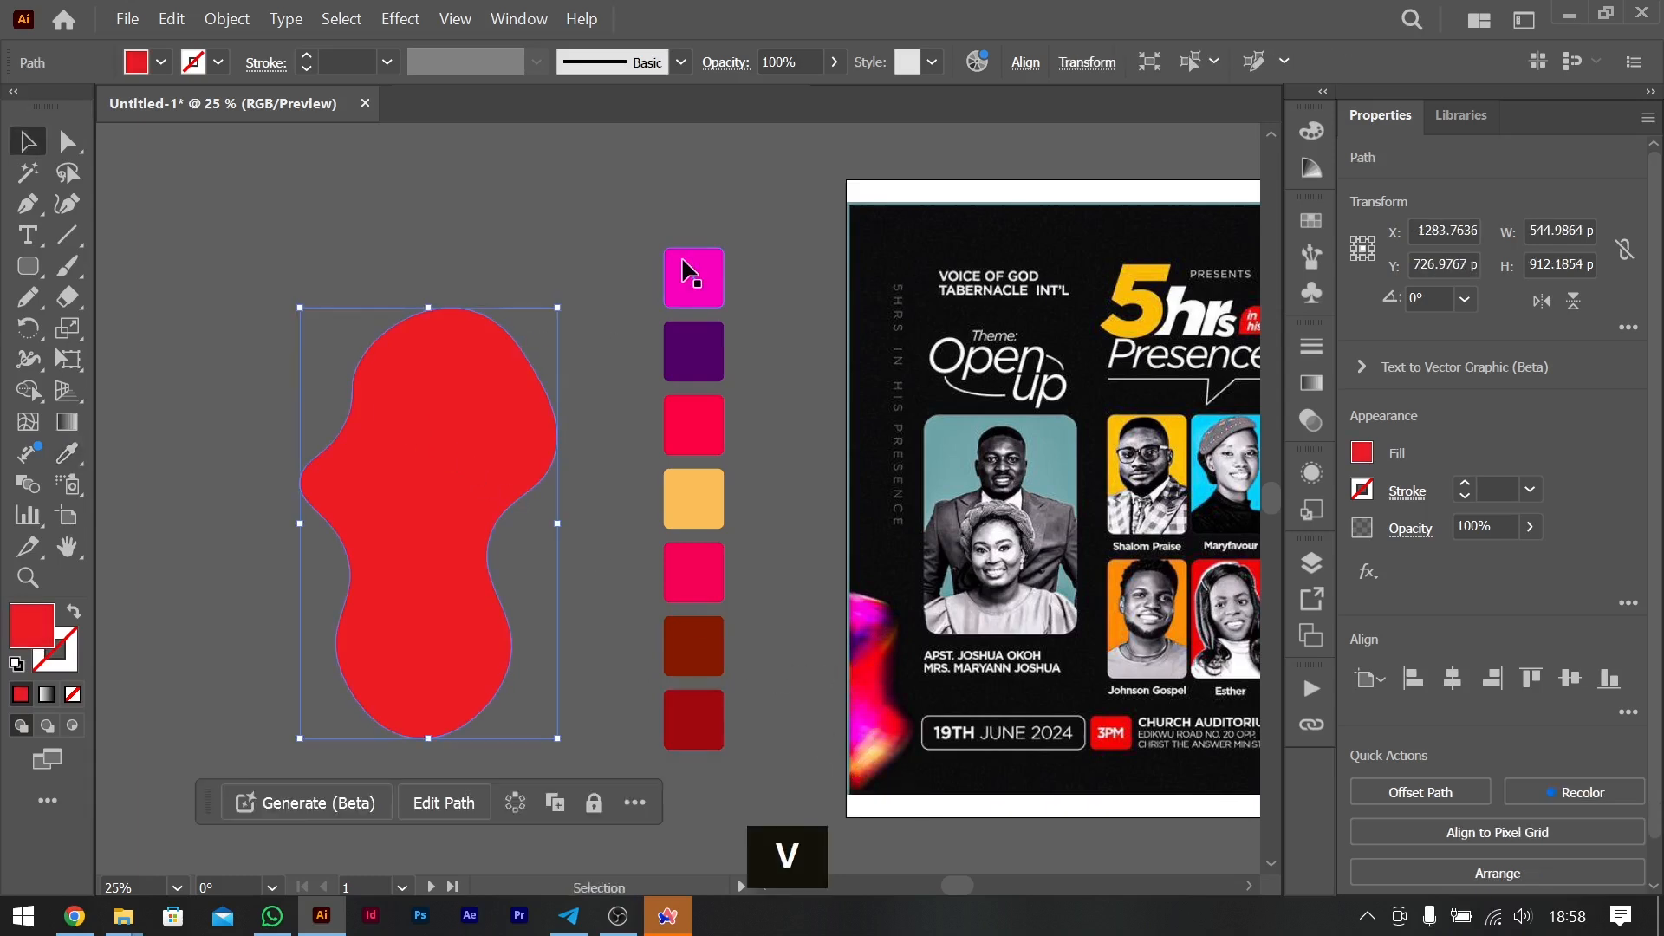
key("i")
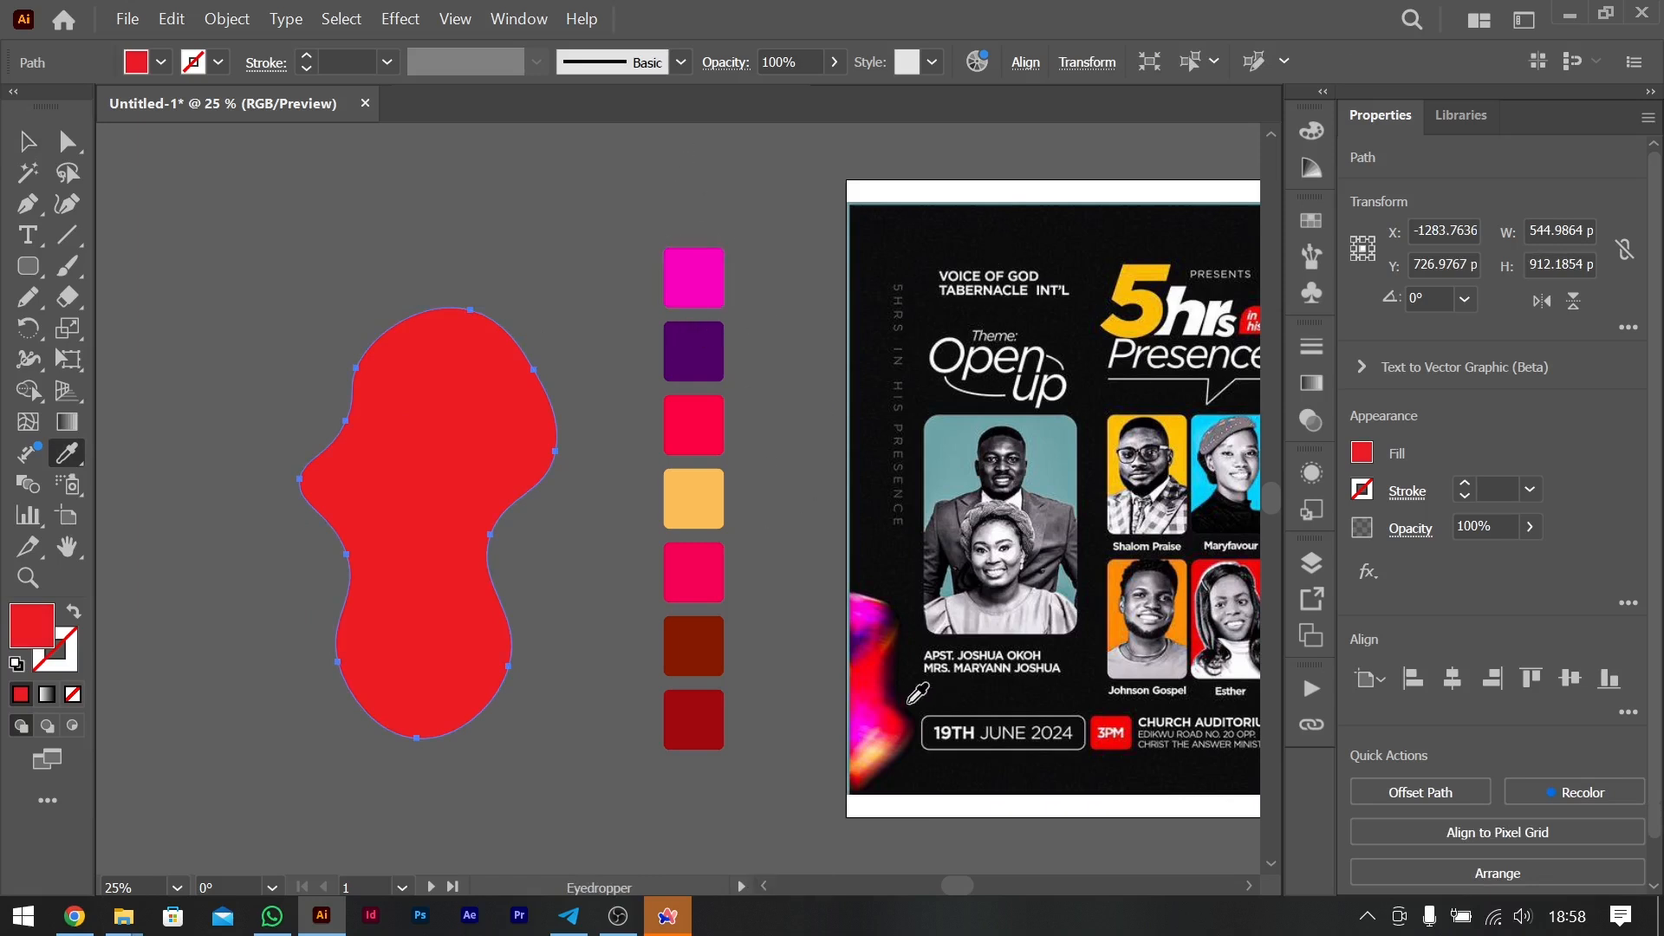
left_click(880, 682)
left_click(27, 141)
left_click(362, 201)
- Add a gradient mesh point in the middle of the blob's upper half
left_click(453, 476)
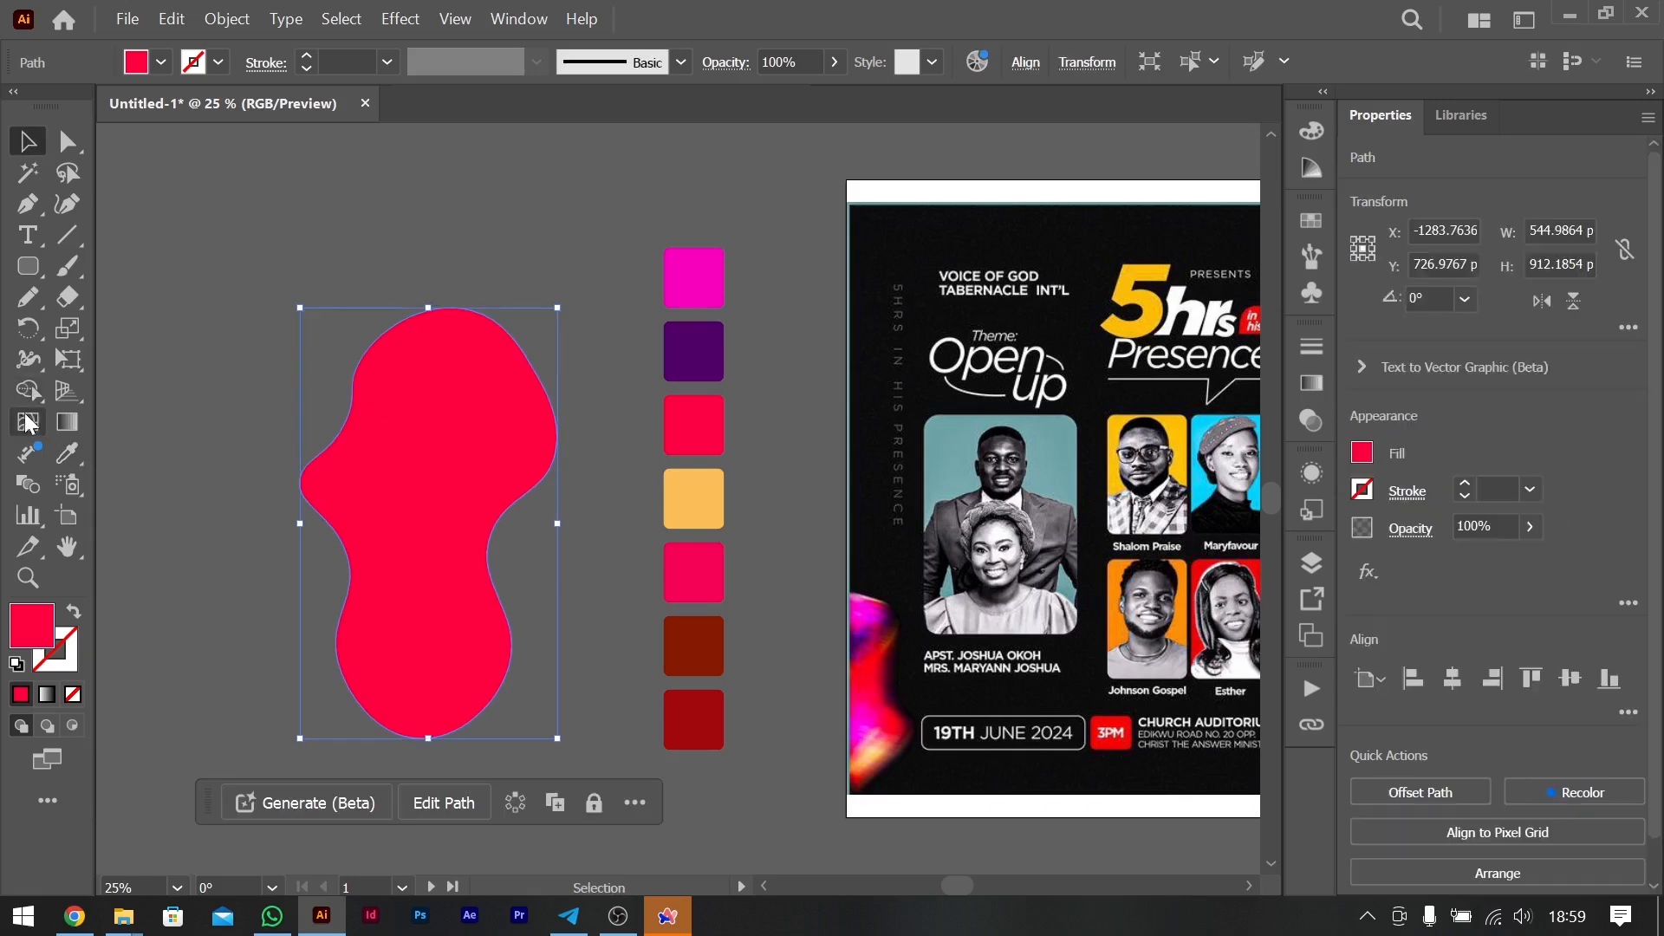
left_click(30, 426)
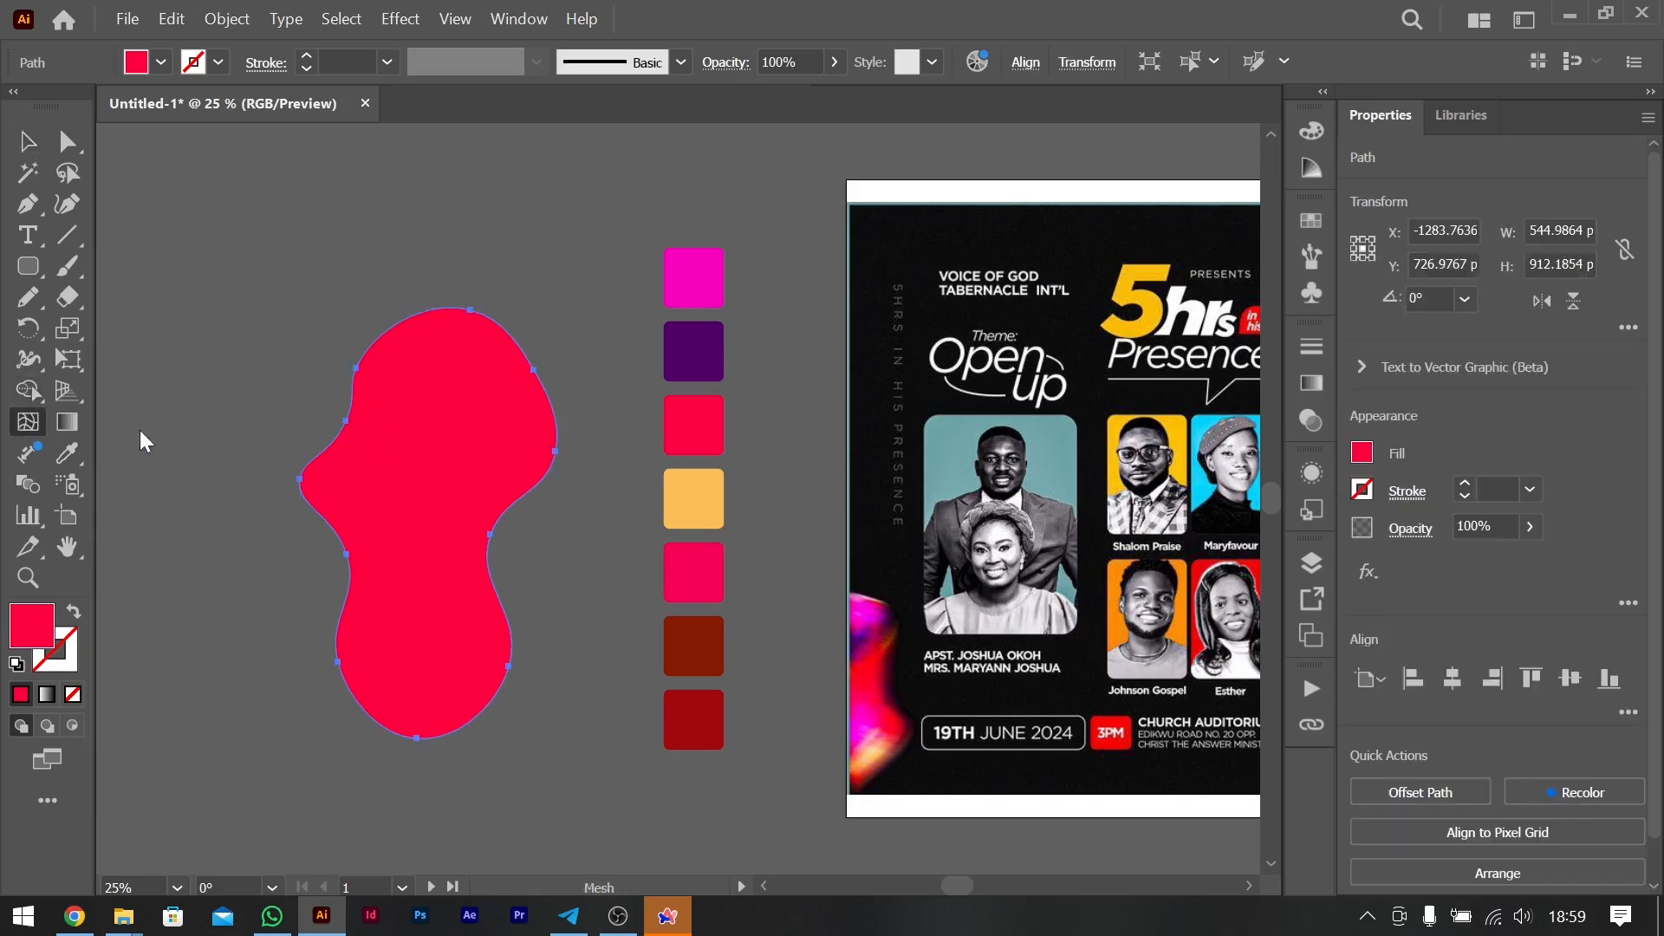
left_click(443, 423)
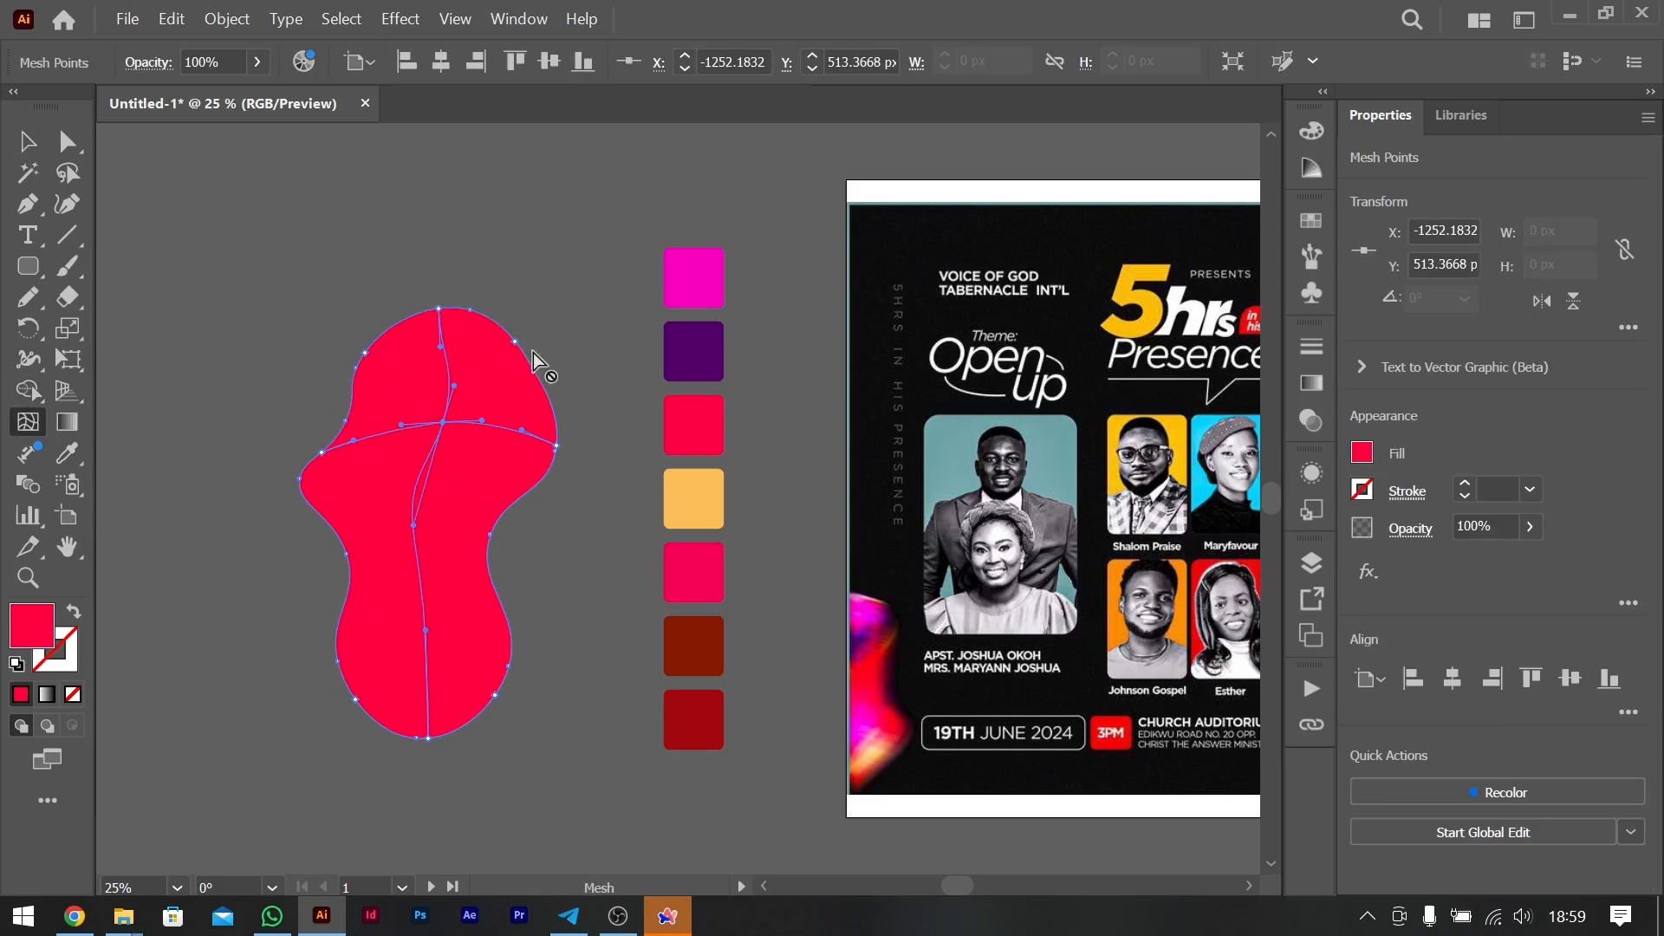
- Undo the gradient mesh points added to the blob
left_click(427, 625)
key("ctrl+z")
key("ctrl+z")
key("ctrl+z")
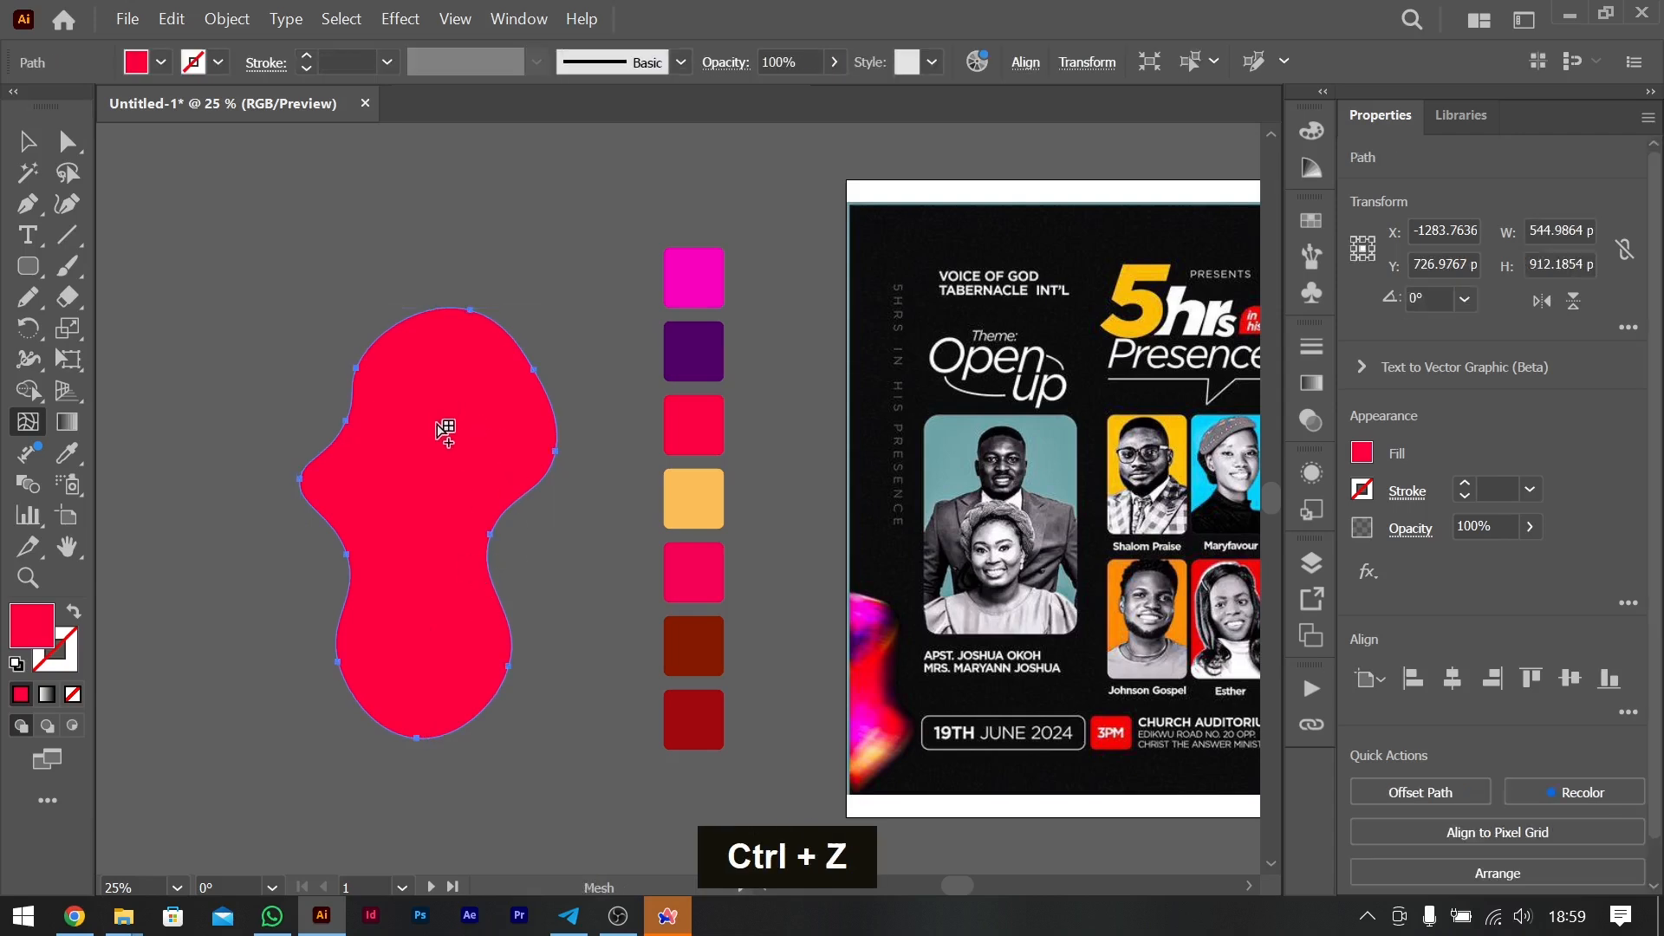
- Add two gradient mesh points along the blob's middle, one in the upper half and one in the lower half
left_click(444, 429)
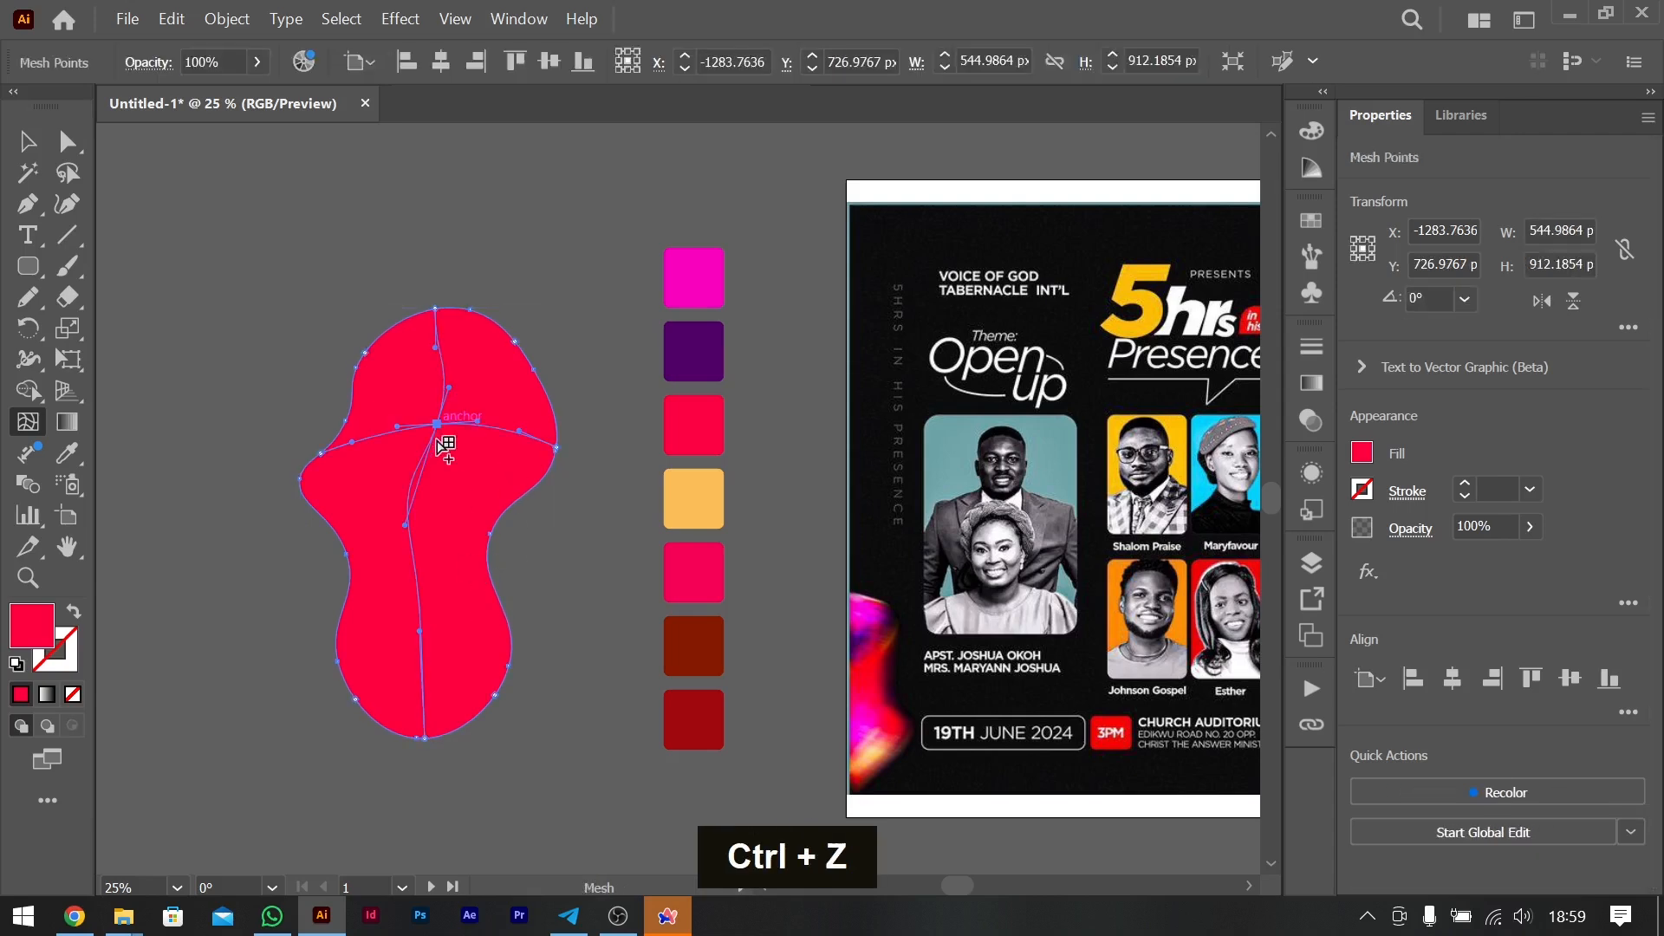
left_click(423, 621)
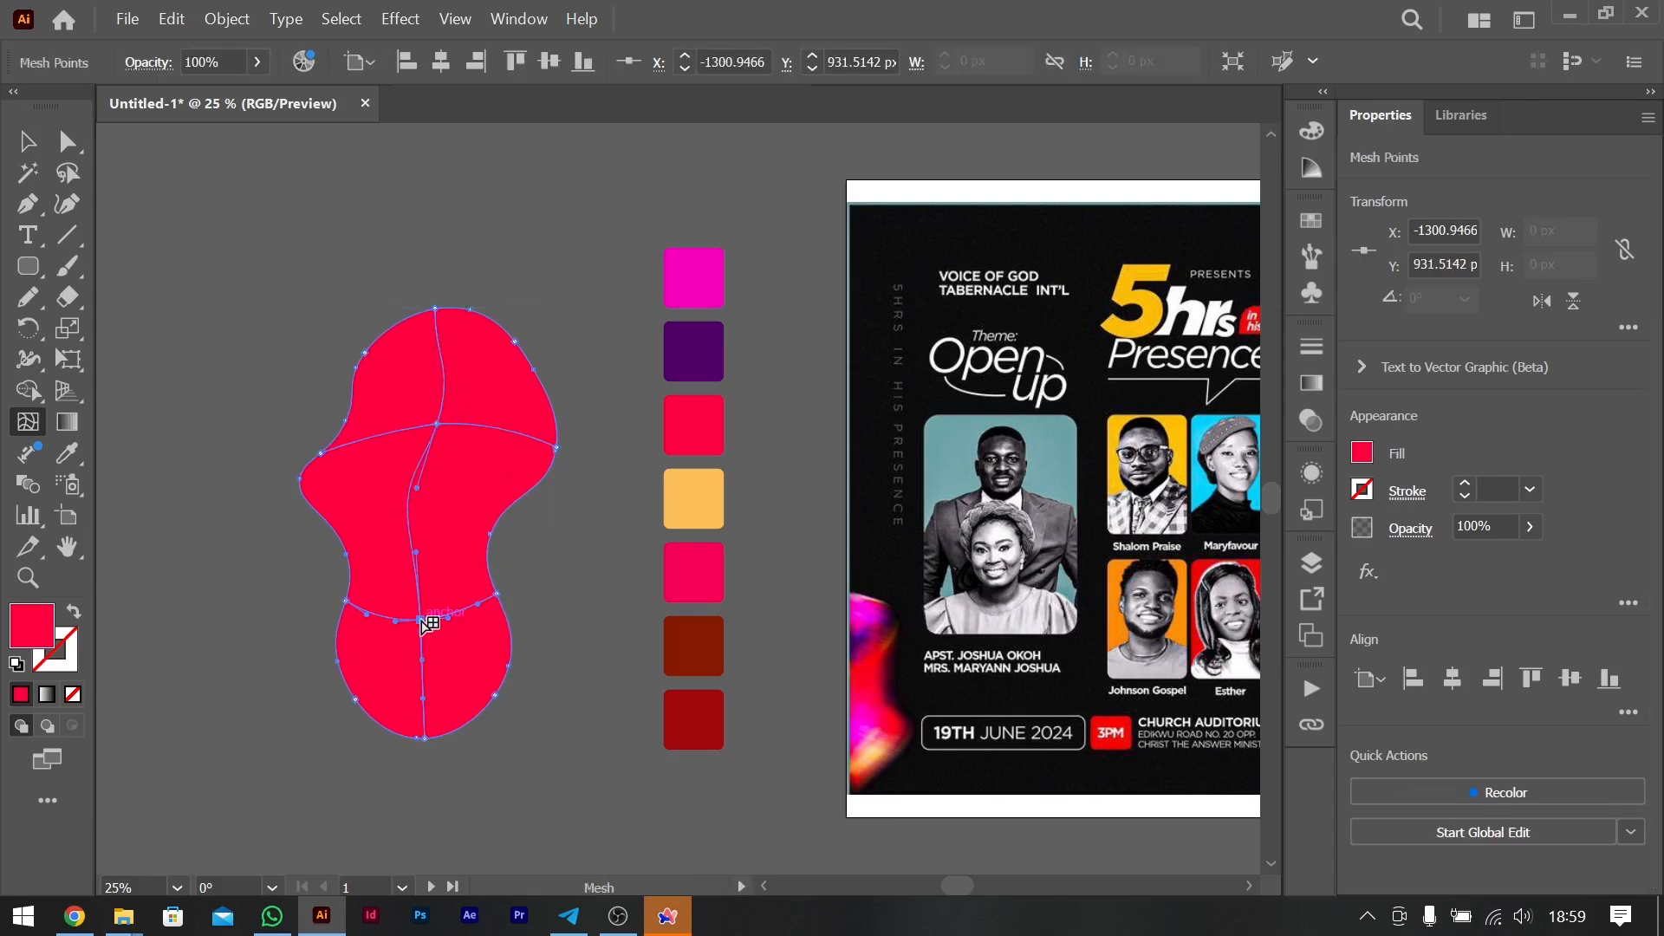
left_click_drag(416, 552, 370, 574)
key("ctrl+z")
- Make the mesh points at the blob's upper left edge and top fully transparent with 0% opacity
left_click(320, 450)
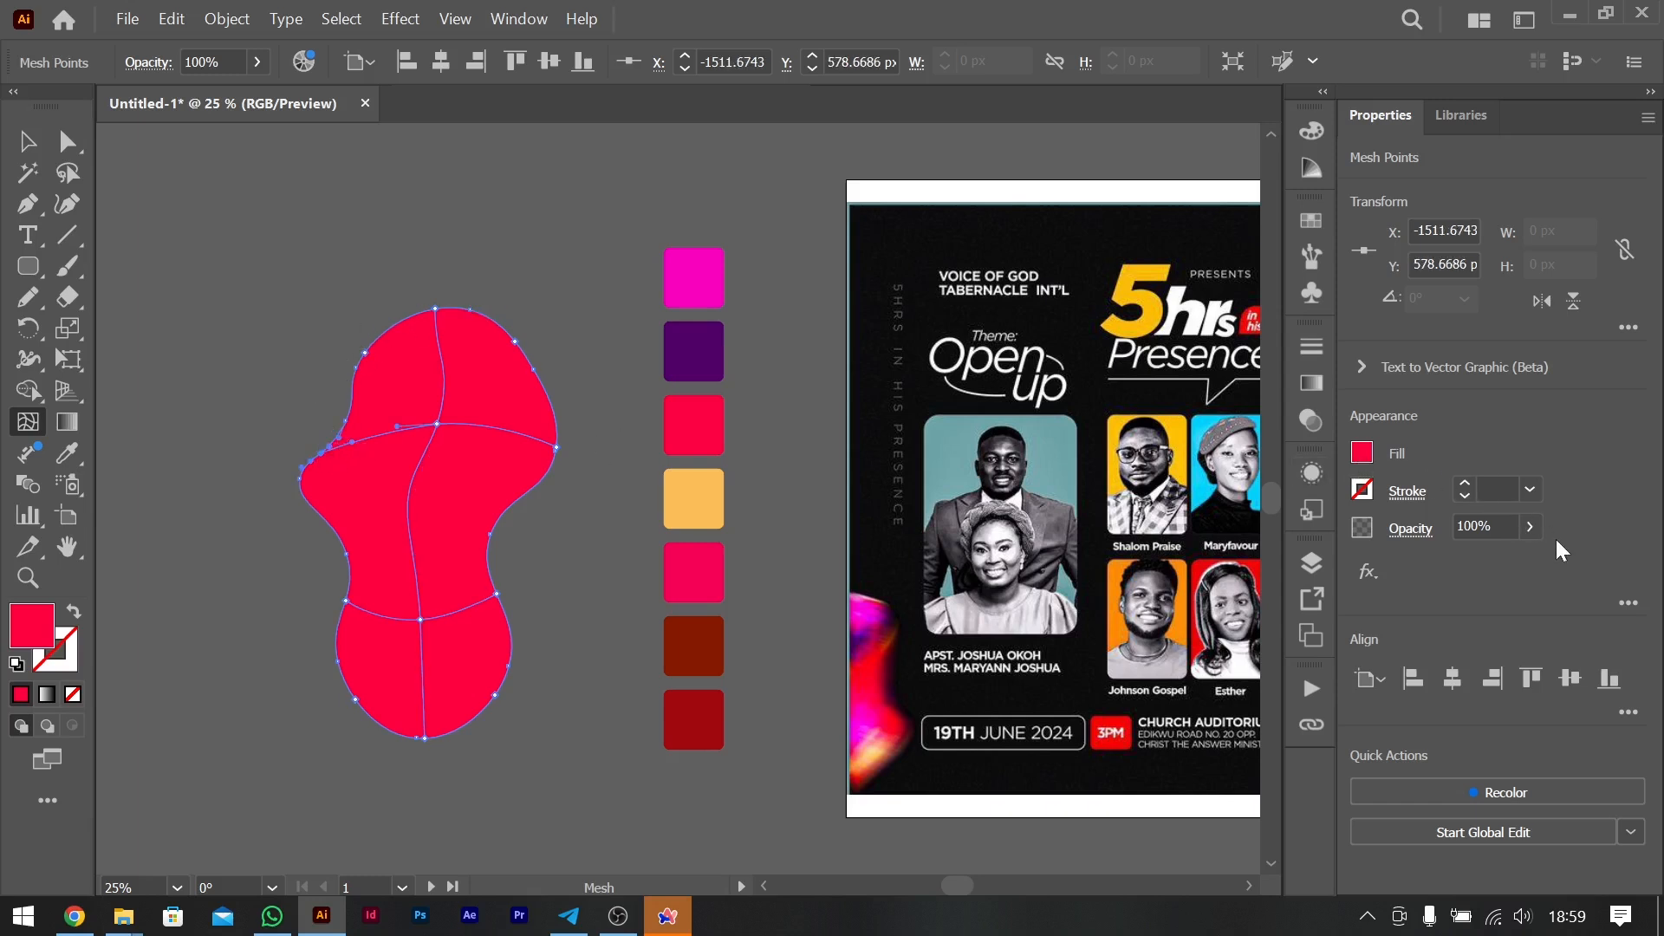
left_click(1528, 527)
left_click_drag(1487, 554, 1346, 554)
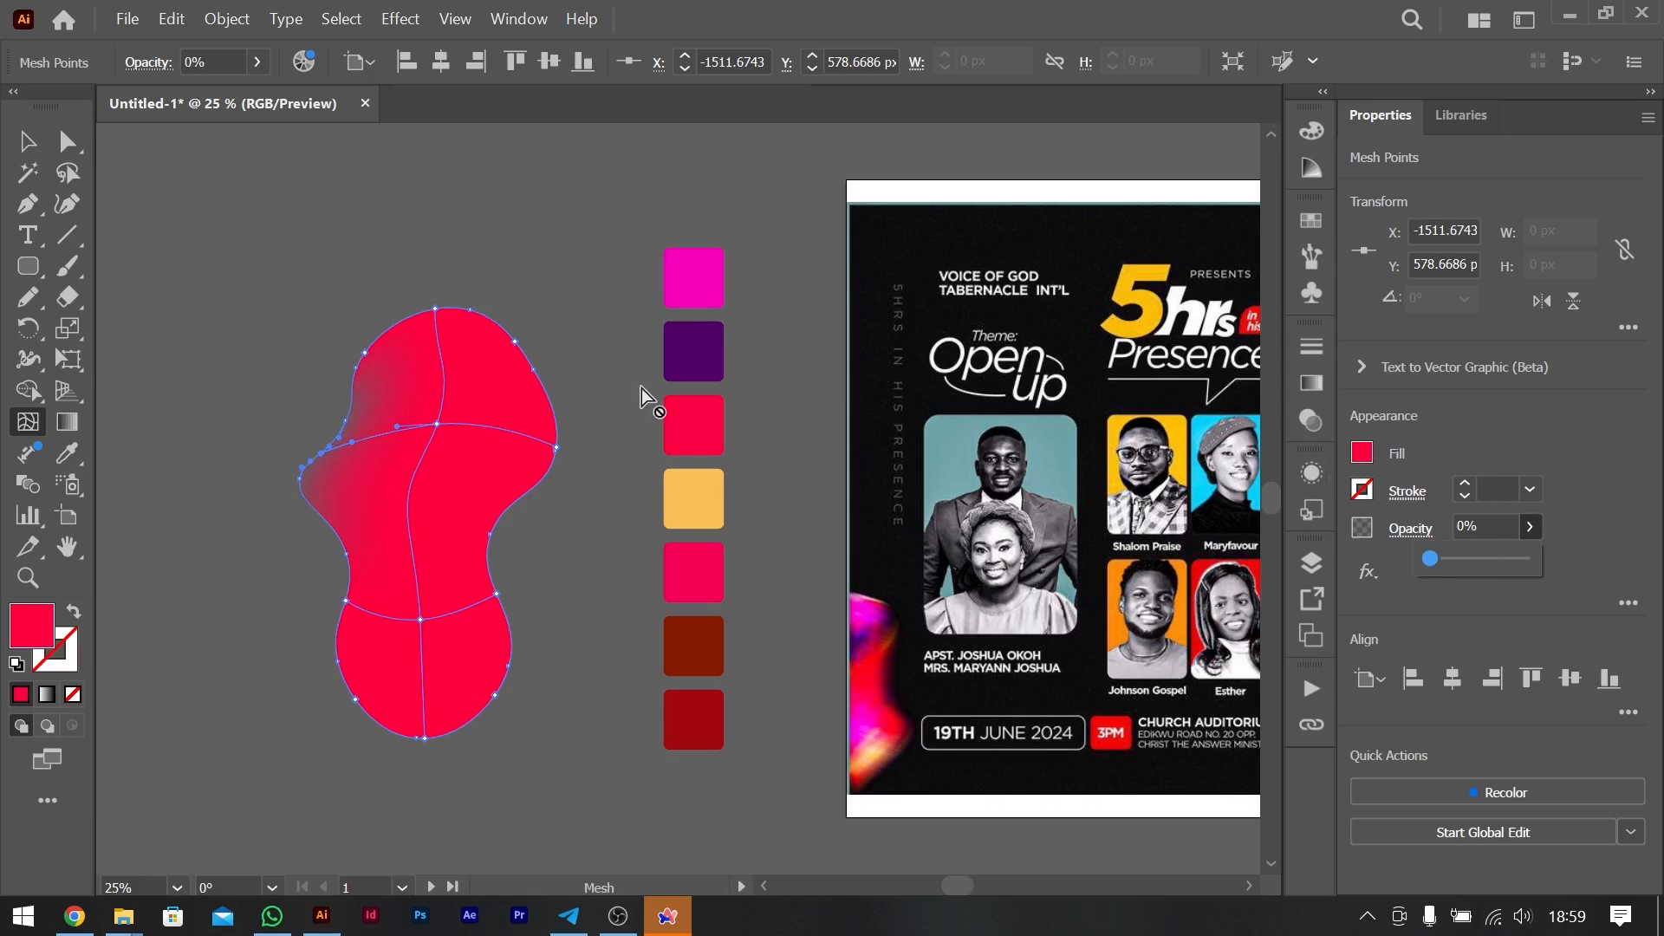
left_click(436, 309)
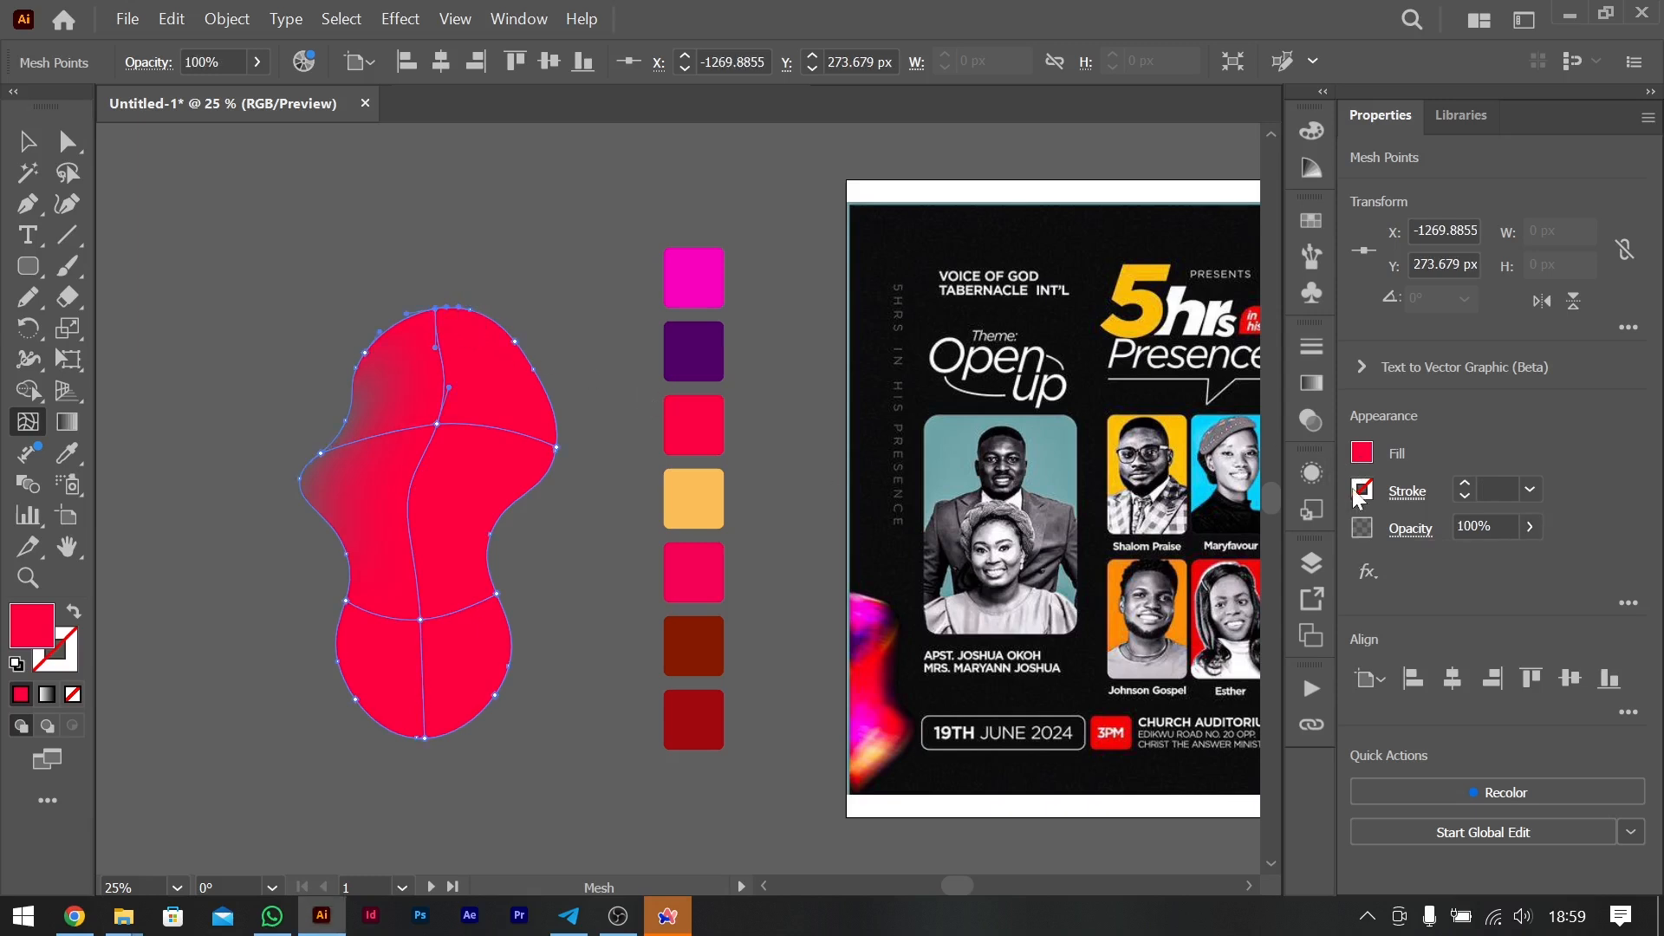
left_click(1528, 528)
left_click_drag(1502, 556, 1197, 558)
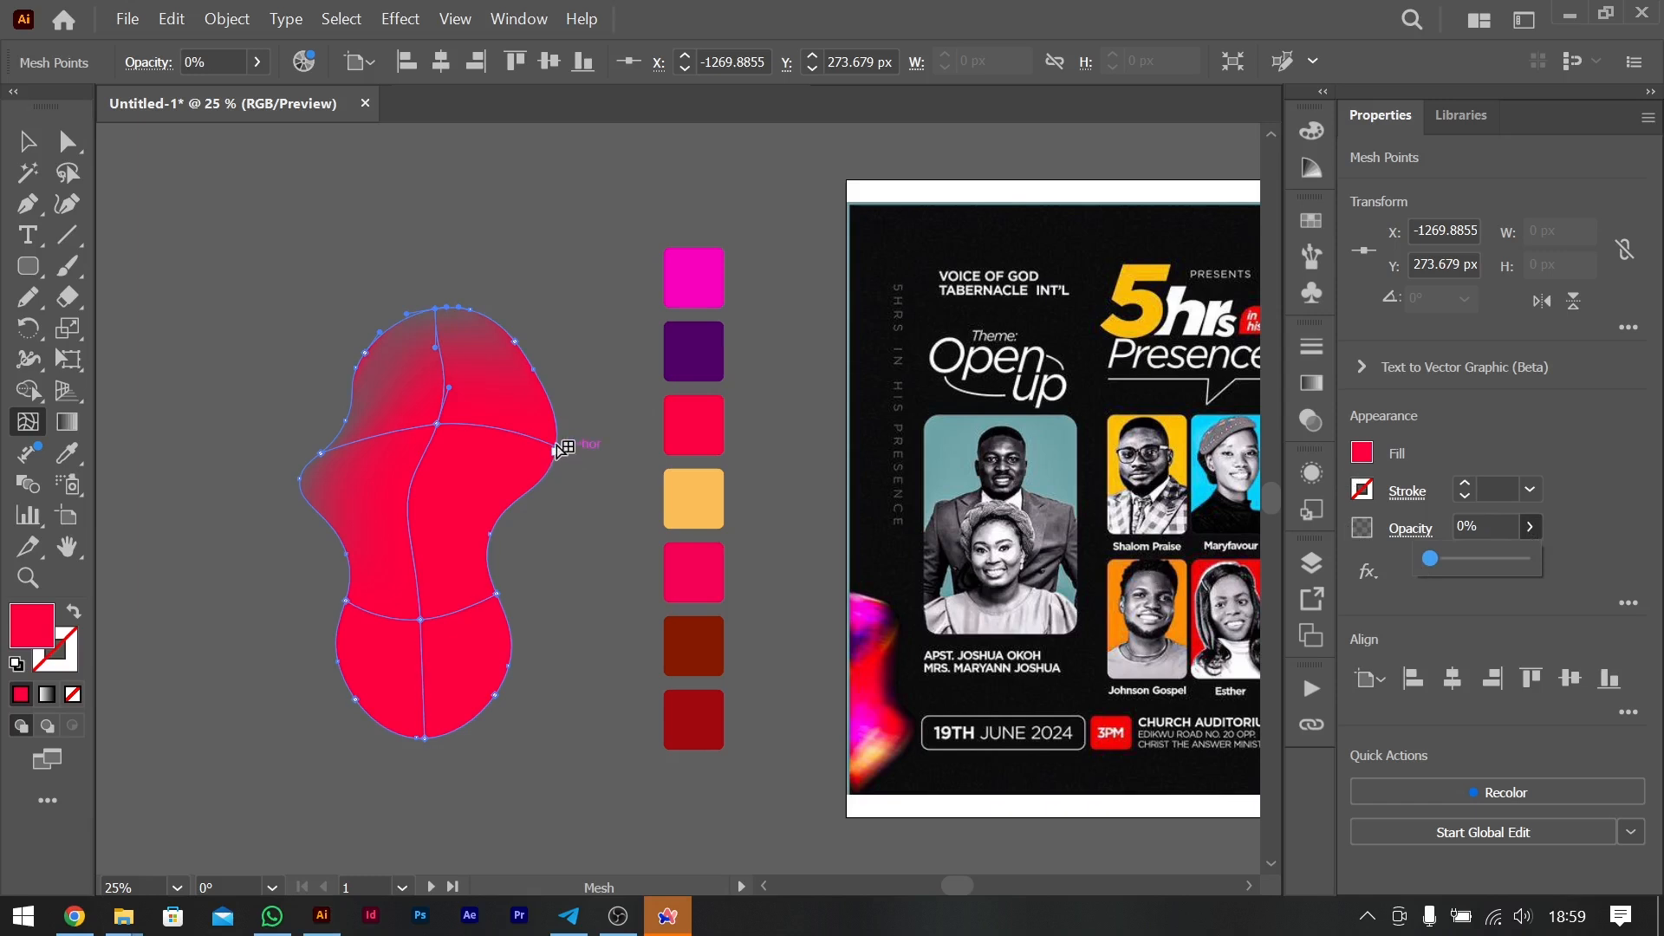
left_click(535, 370)
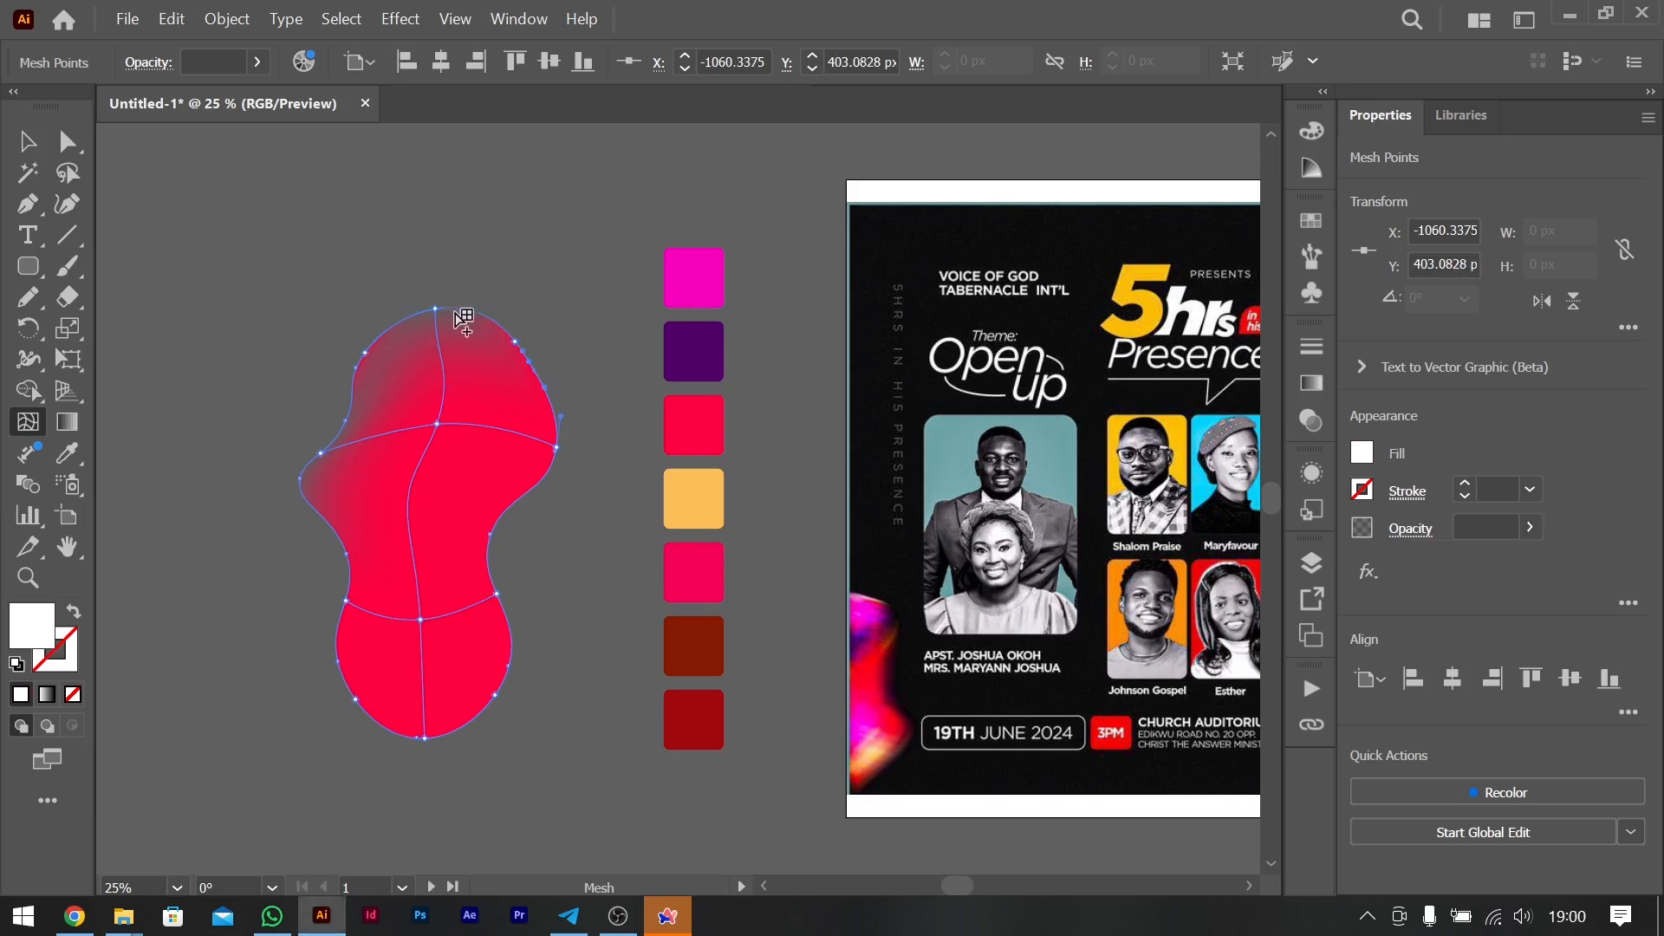
- Recolour the mesh point on the blob's lower right edge with the dark purple of the second square
left_click(498, 697)
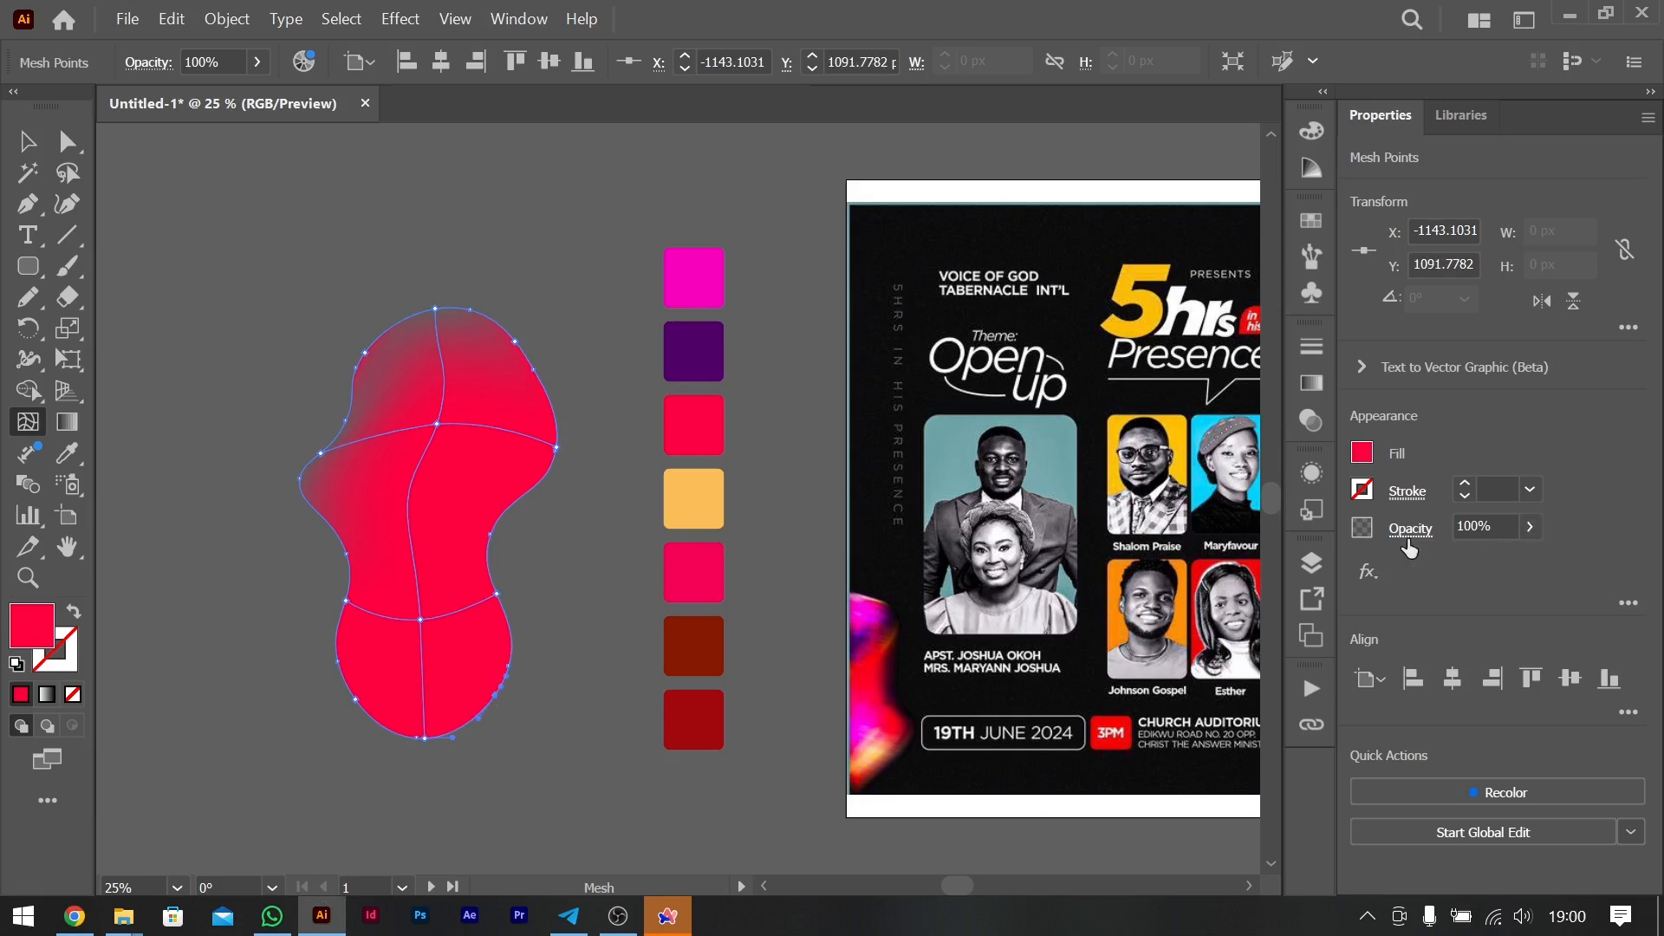
left_click(1359, 456)
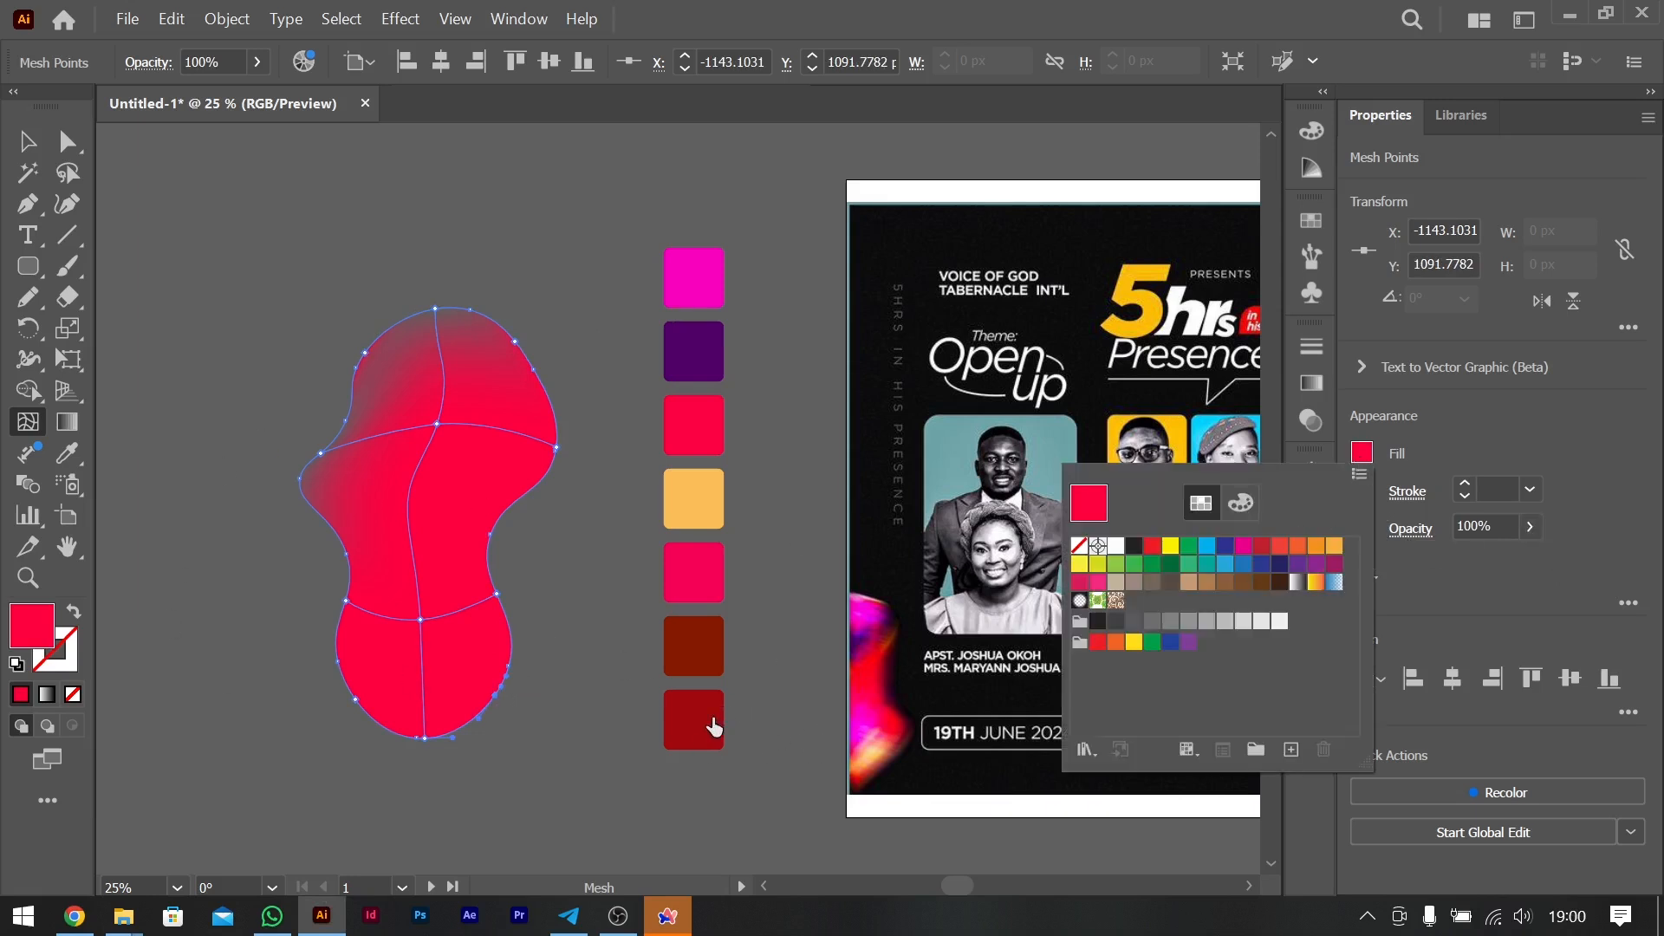
left_click(865, 10)
left_click(67, 453)
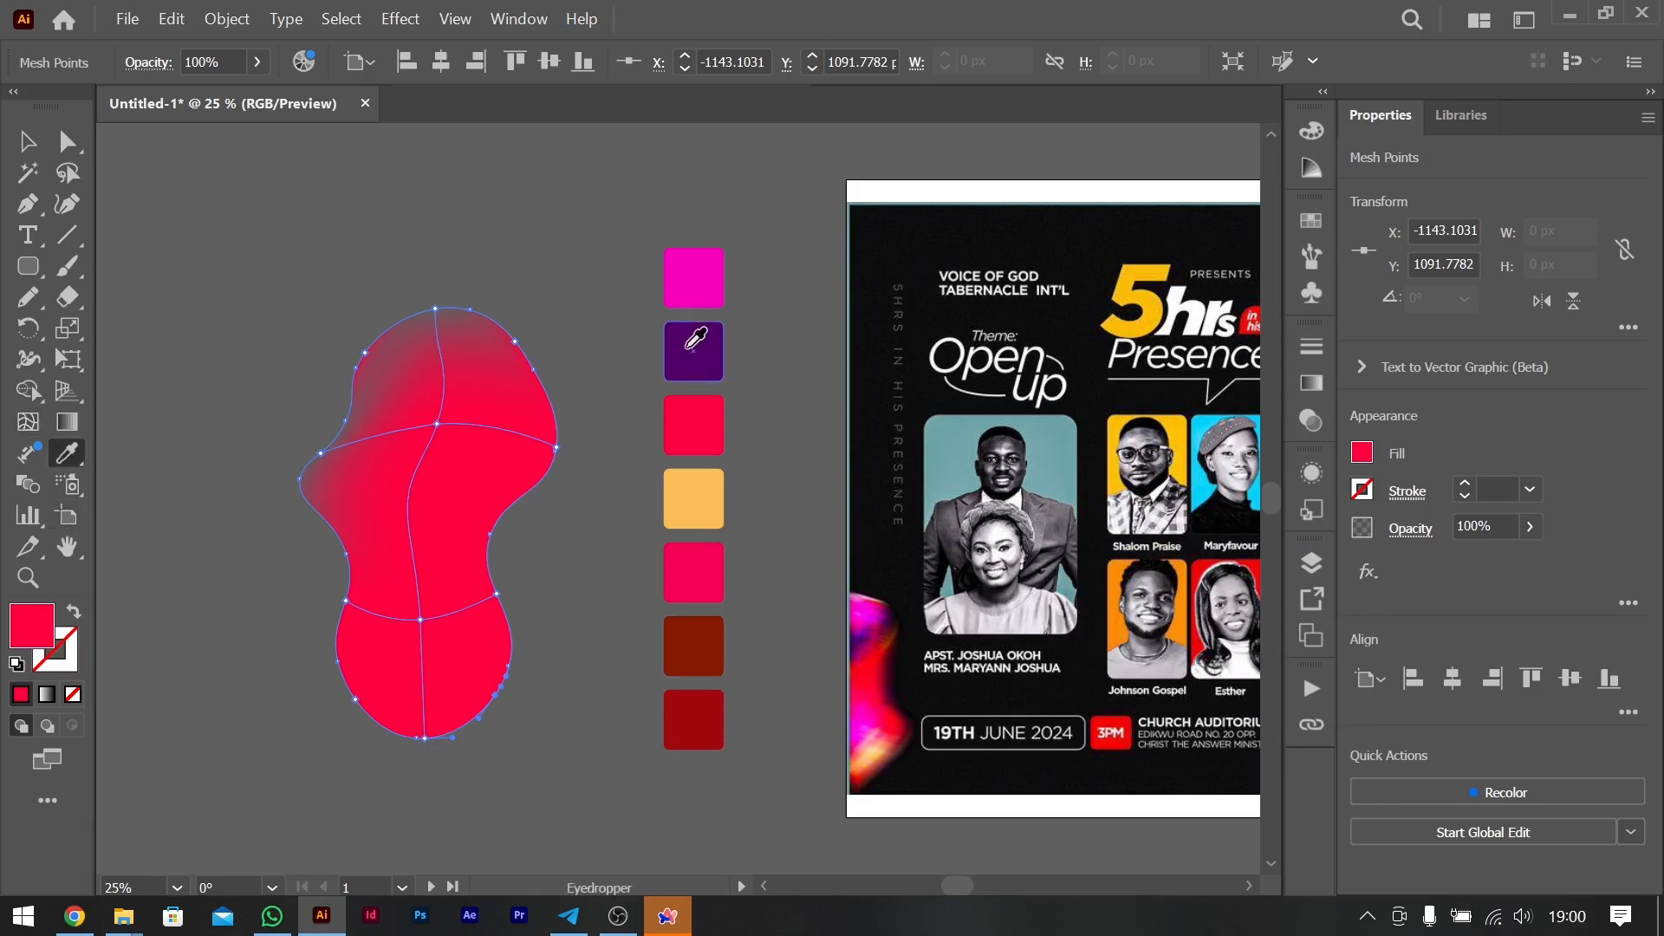
left_click(691, 350)
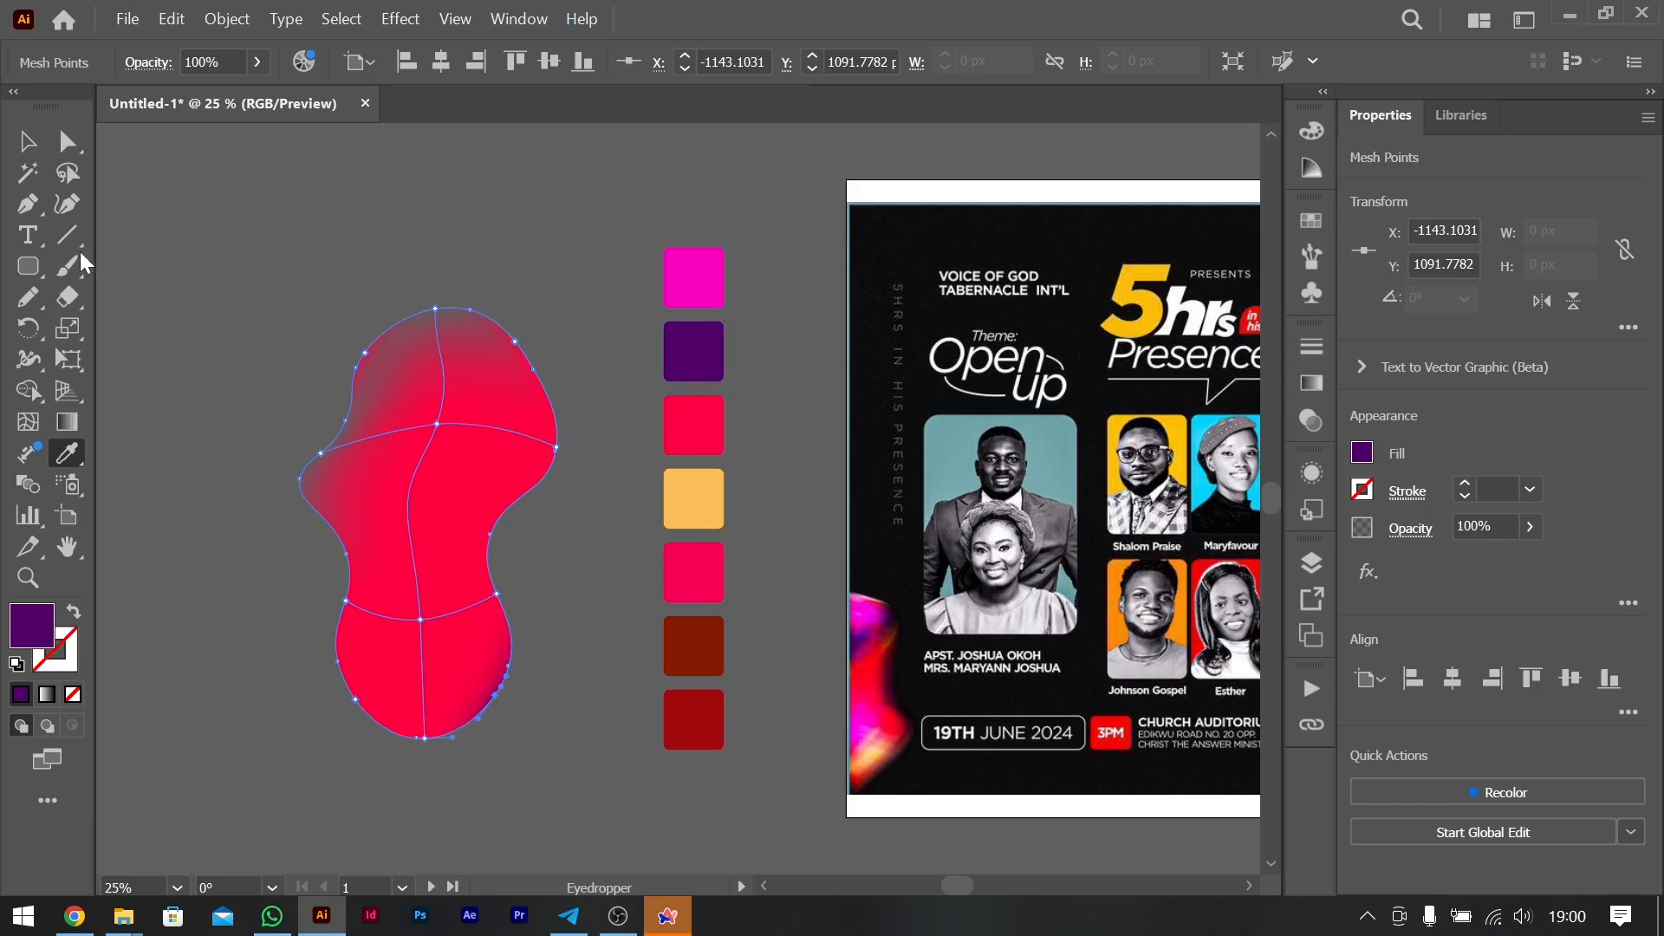
left_click(68, 142)
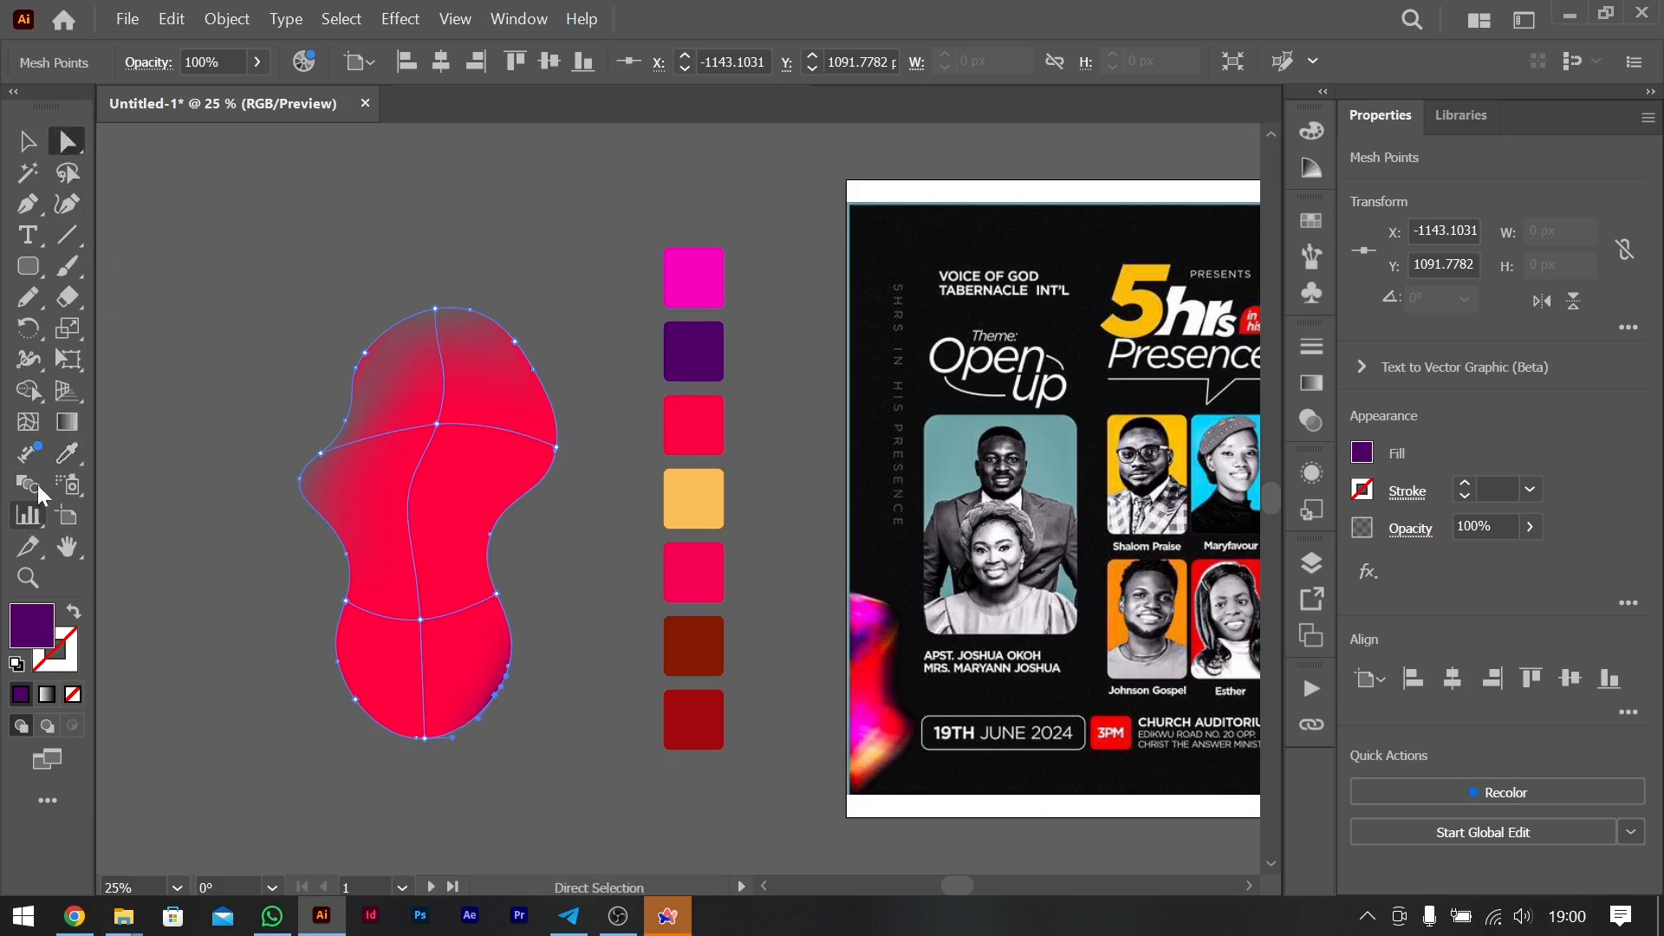
- Set the opacity to 0% for the mesh points at the blob's upper right edge, lower left edge and left waist
left_click(28, 424)
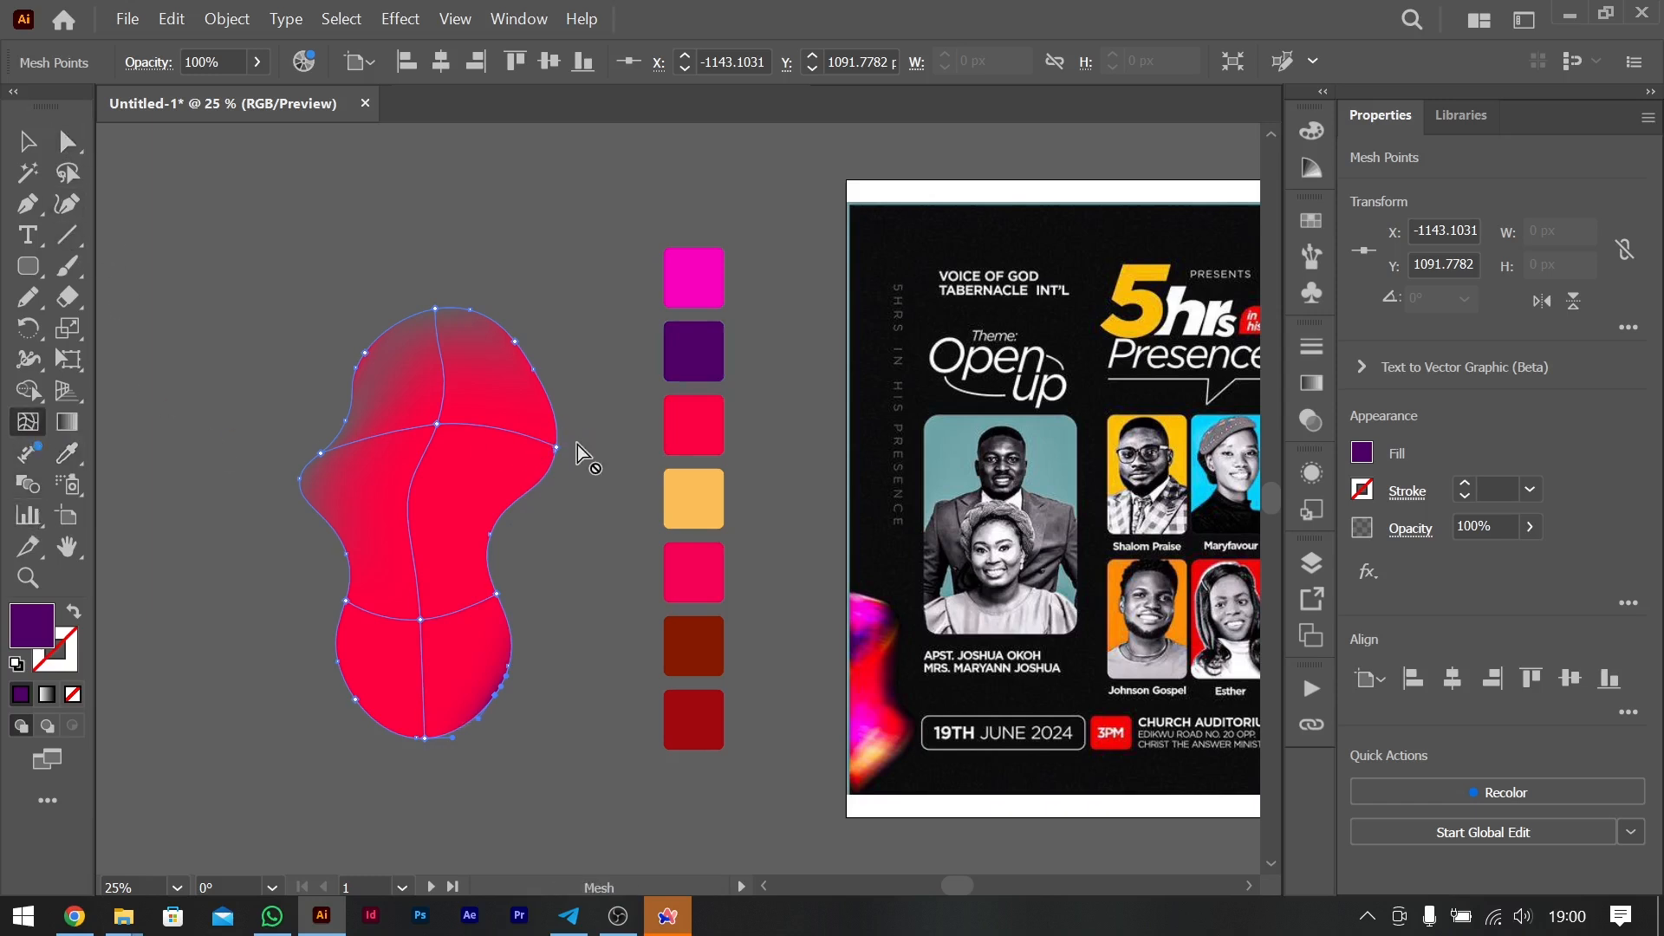
left_click(556, 448)
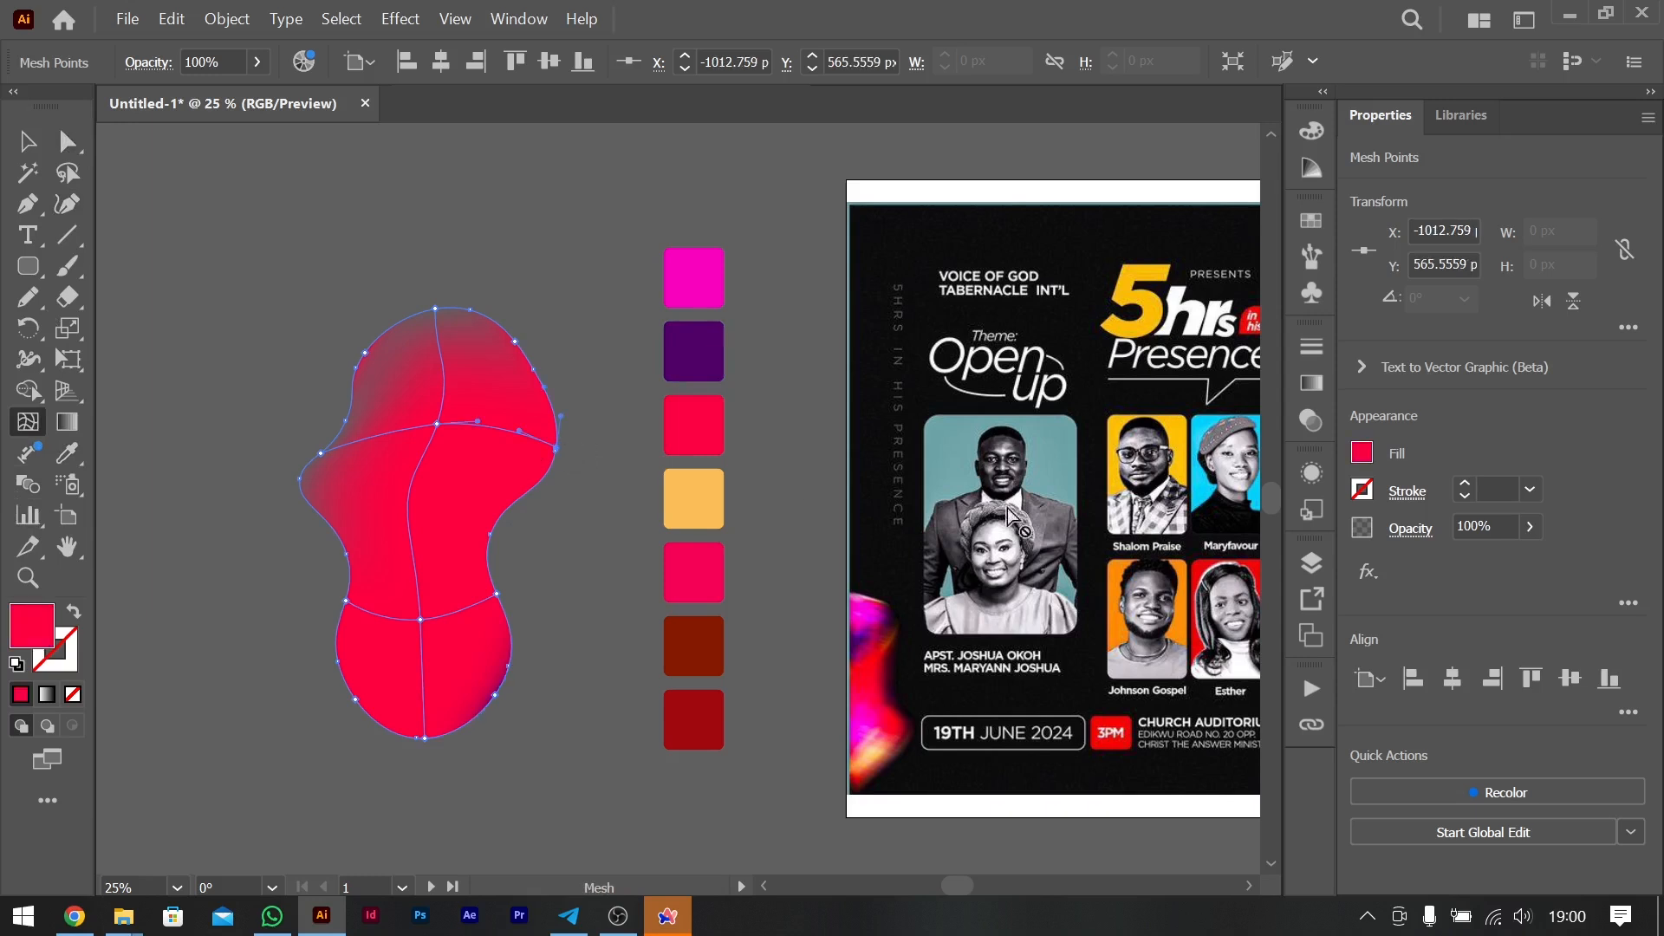
left_click_drag(1530, 532, 1313, 564)
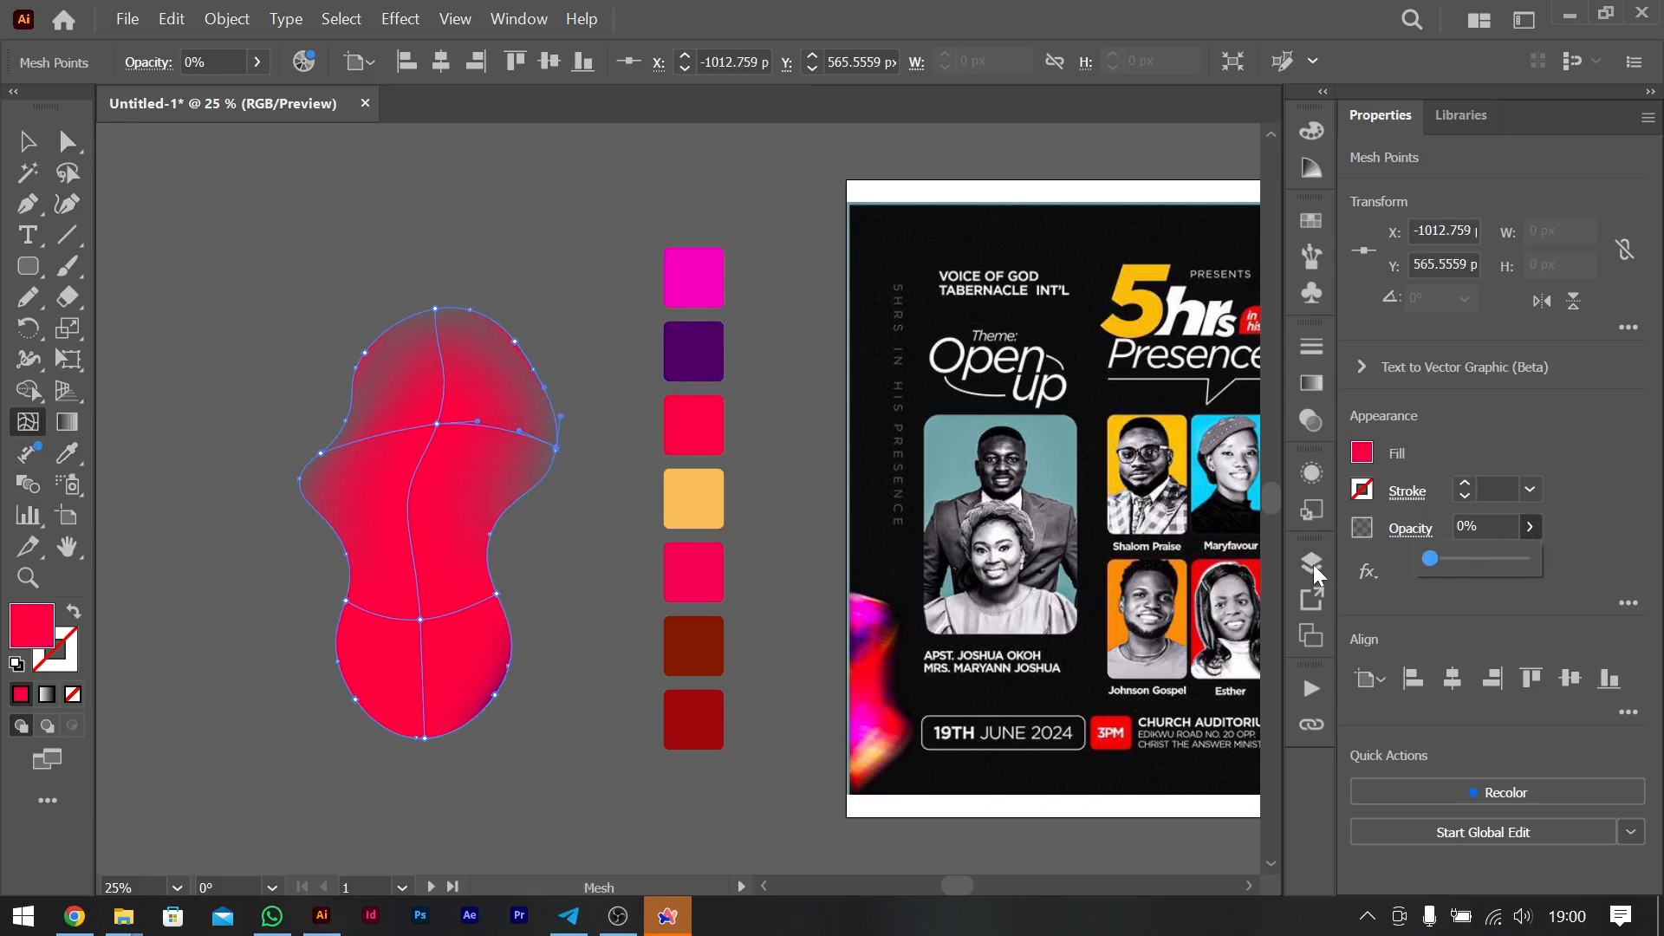
left_click(355, 698)
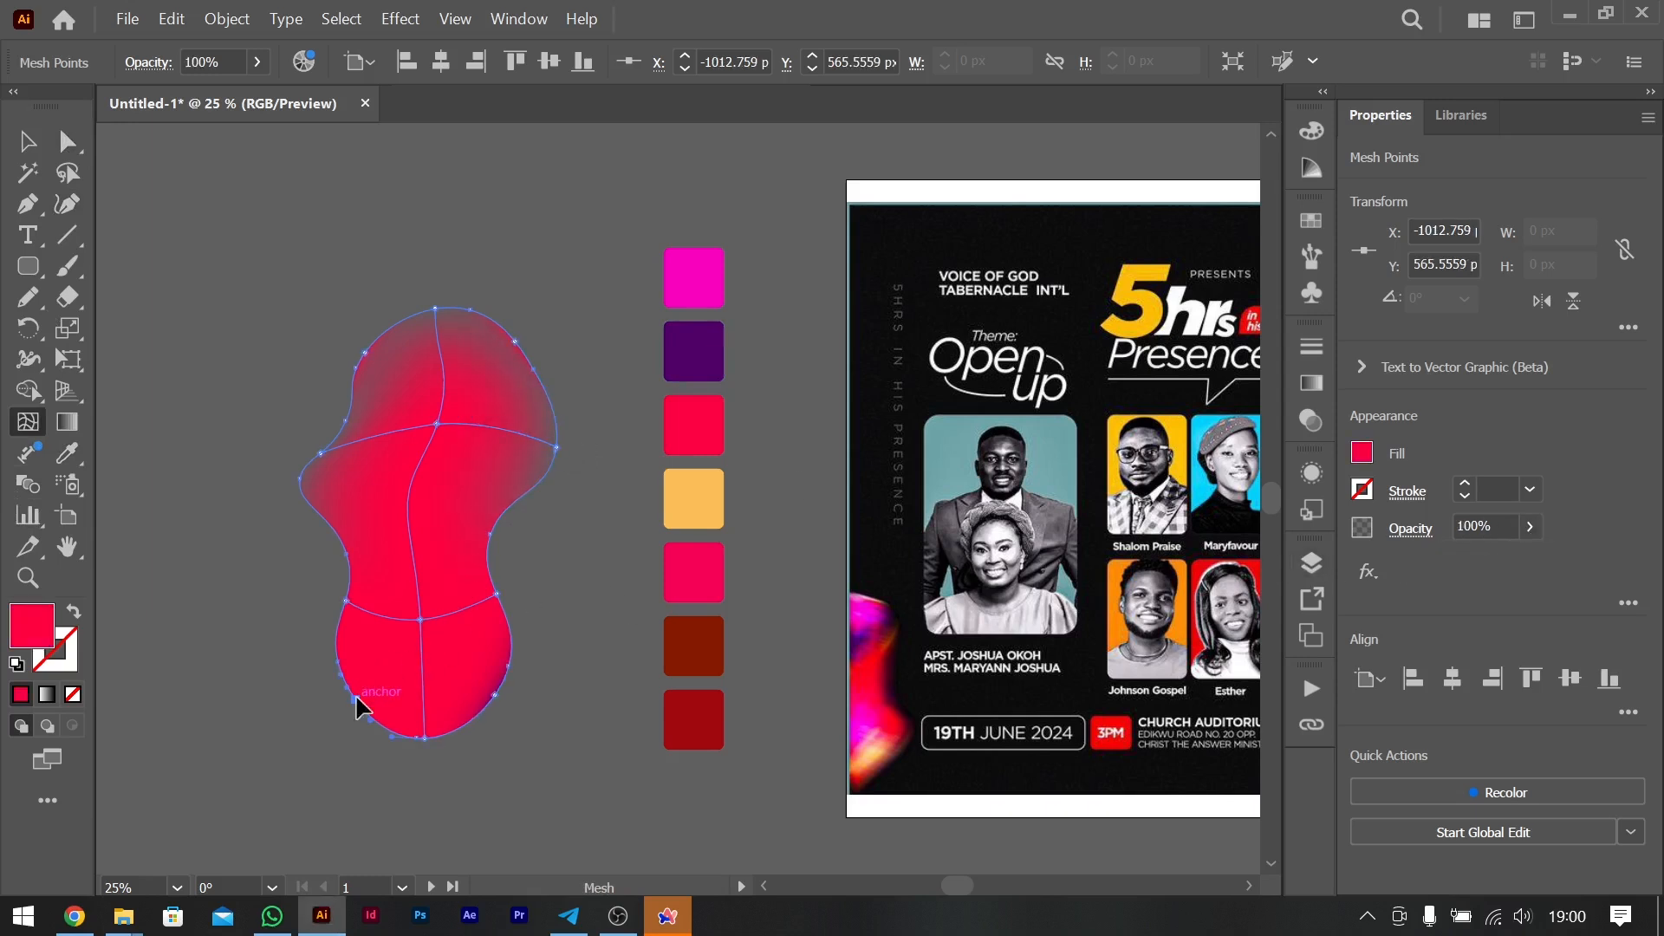
left_click(1527, 528)
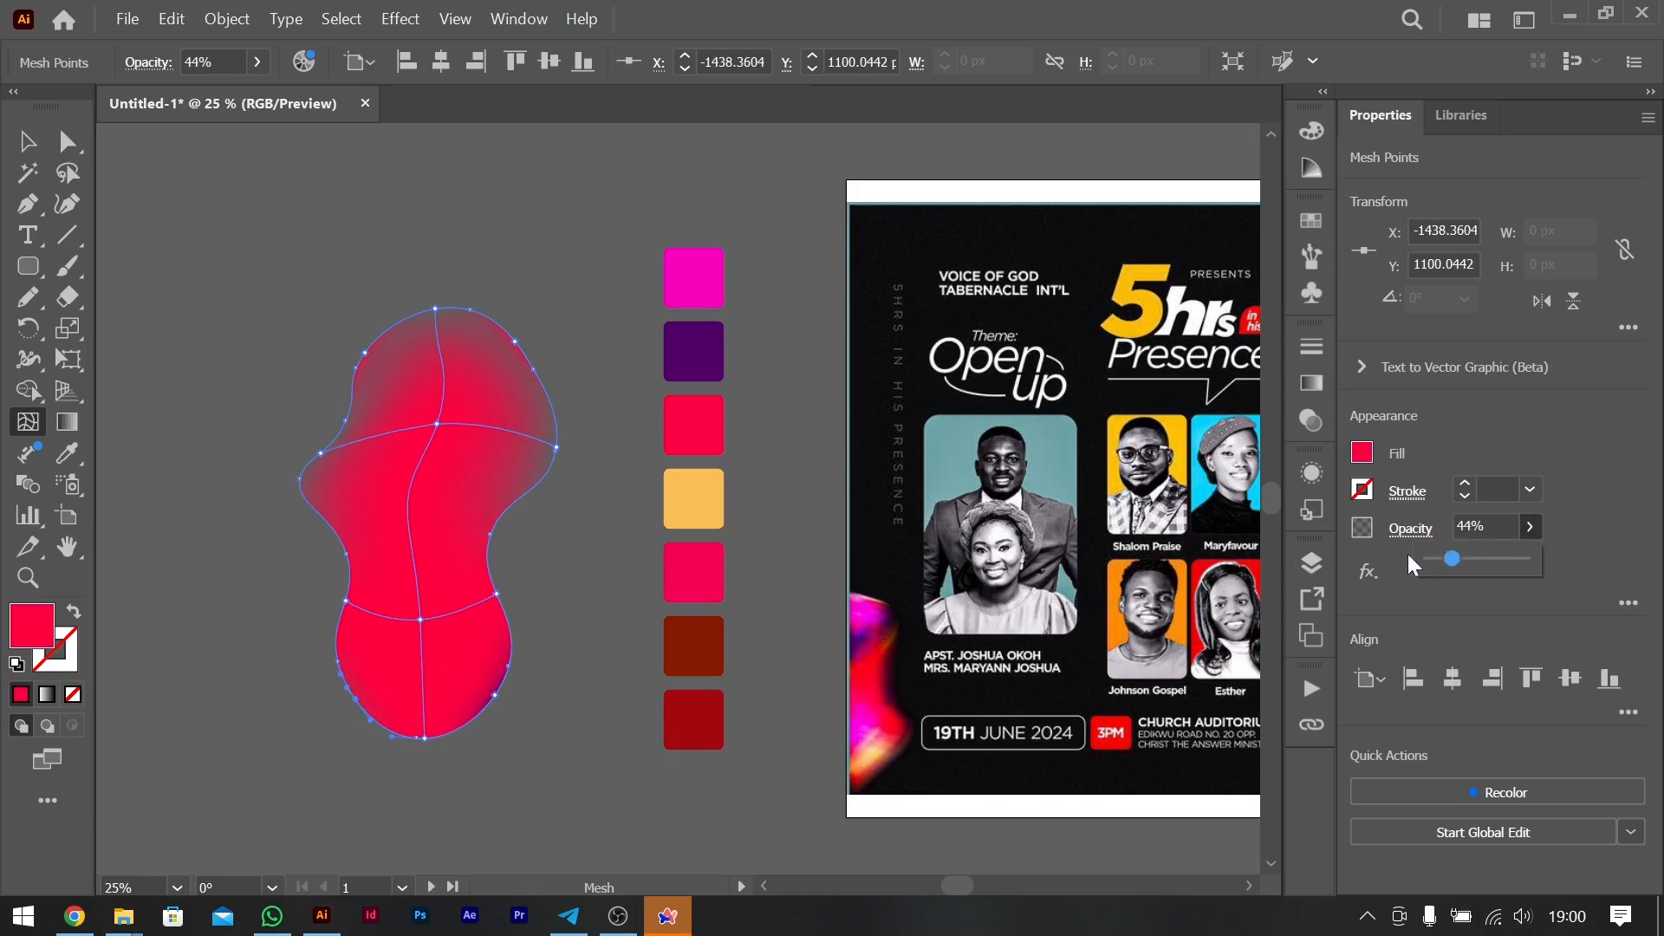
left_click(345, 599)
left_click(1528, 527)
left_click_drag(1530, 558, 1380, 540)
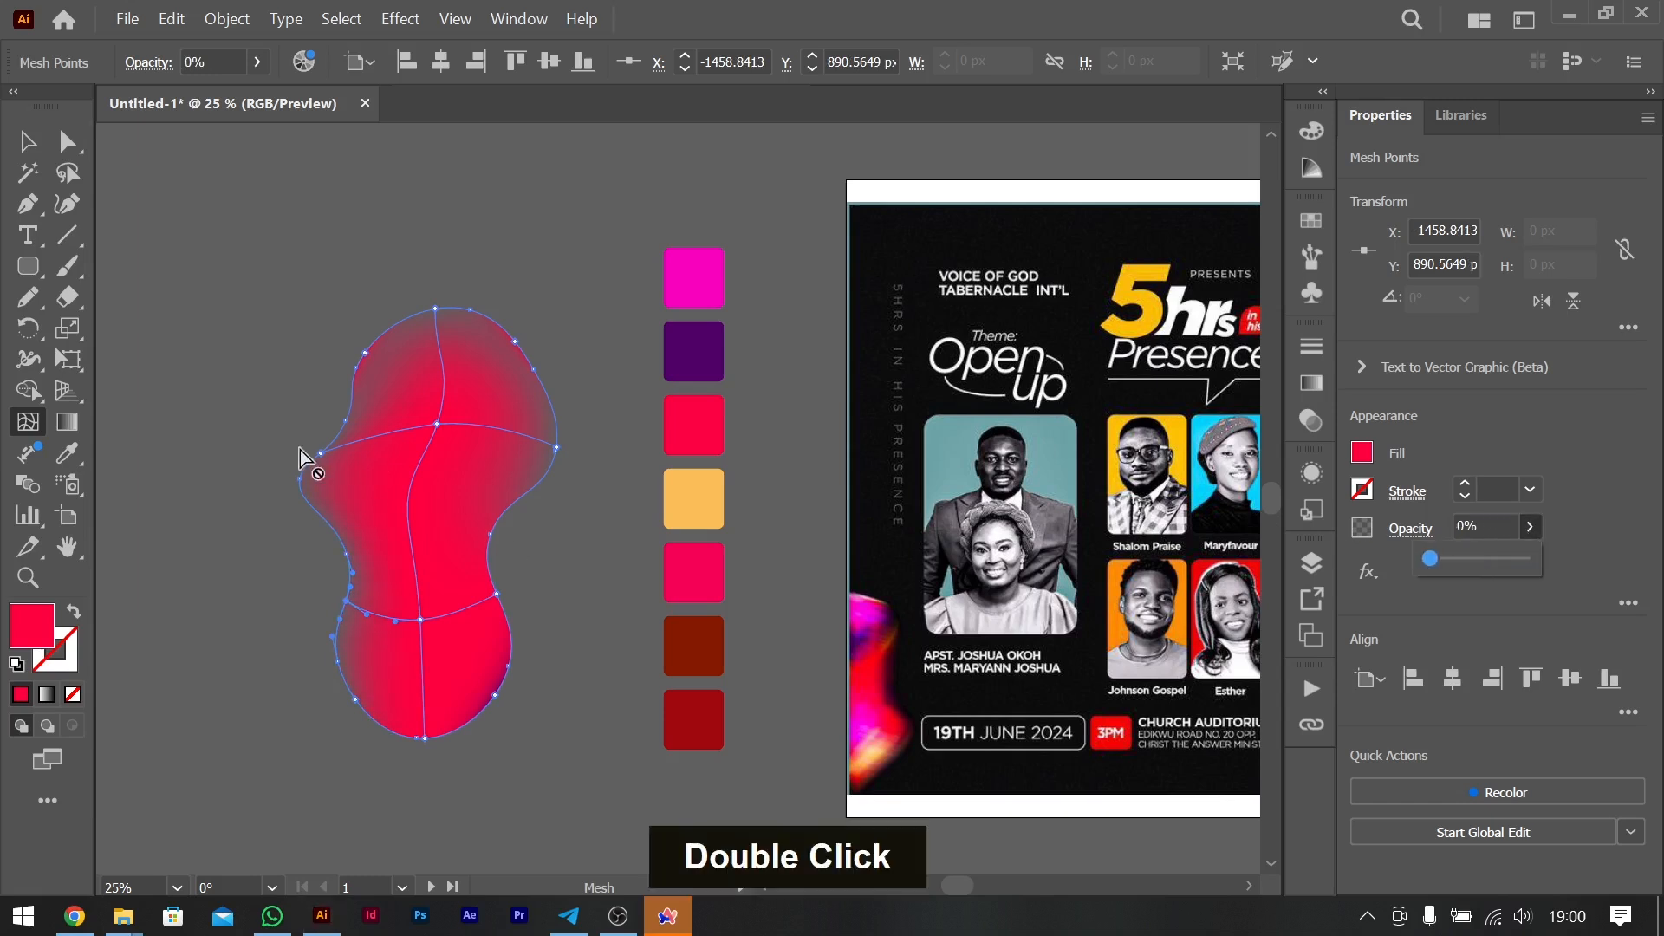
left_click(328, 457)
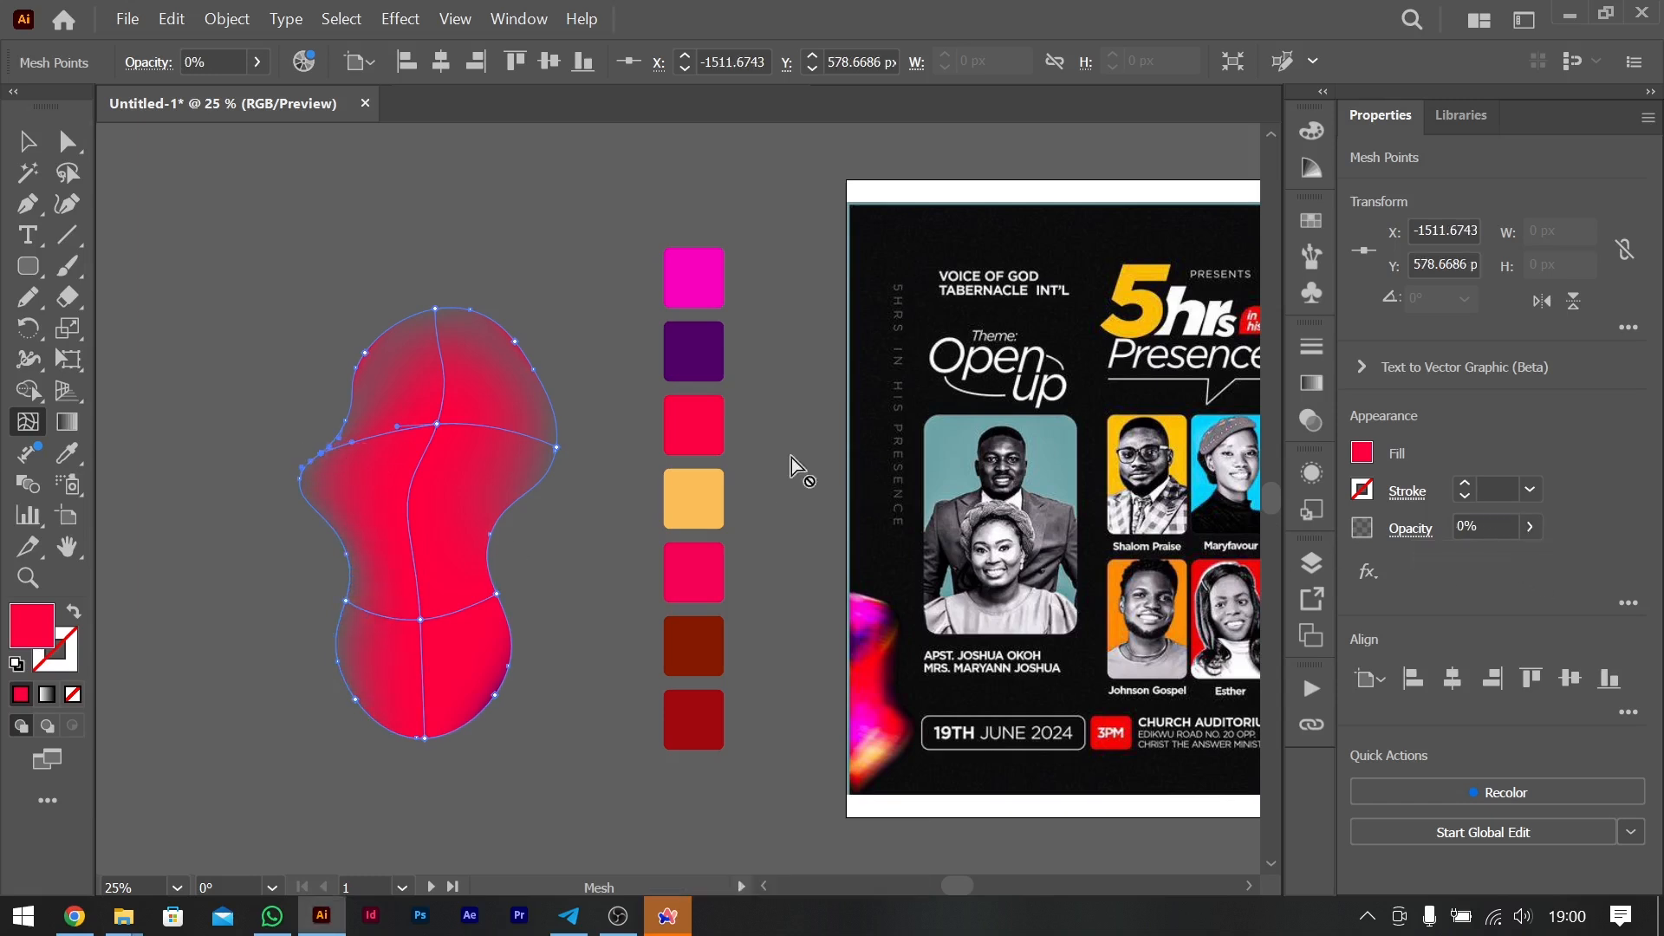
- Shift the blob's upper central mesh point slightly down and right, and recolour it with the fourth square's light orange
left_click_drag(440, 423, 455, 465)
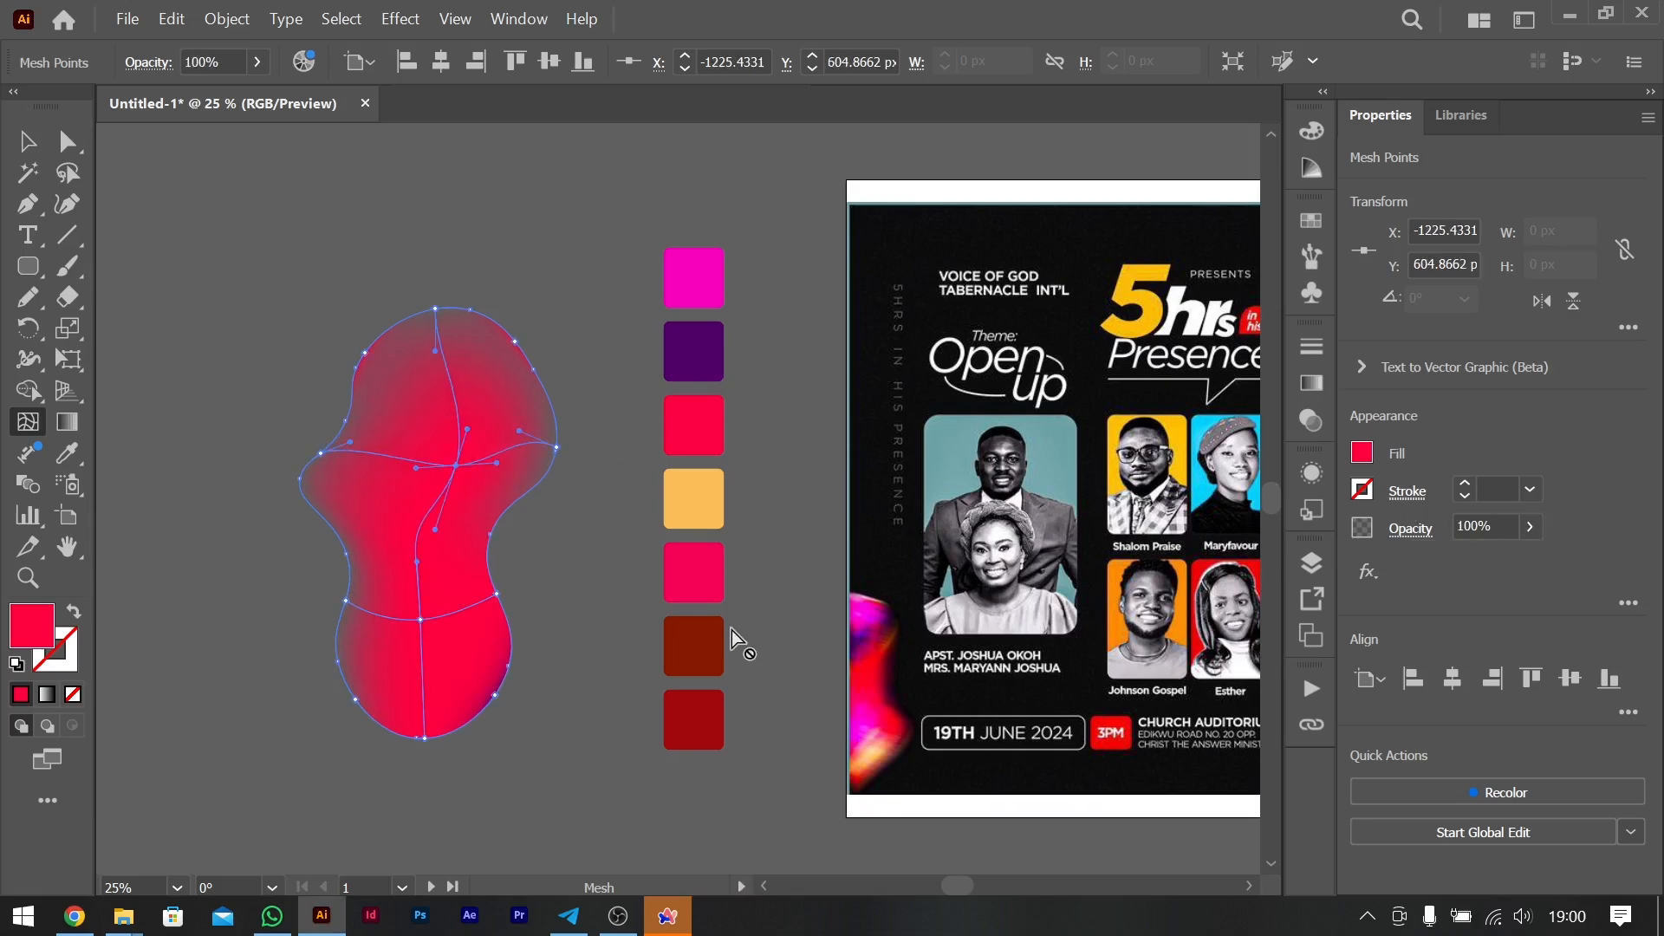
key("i")
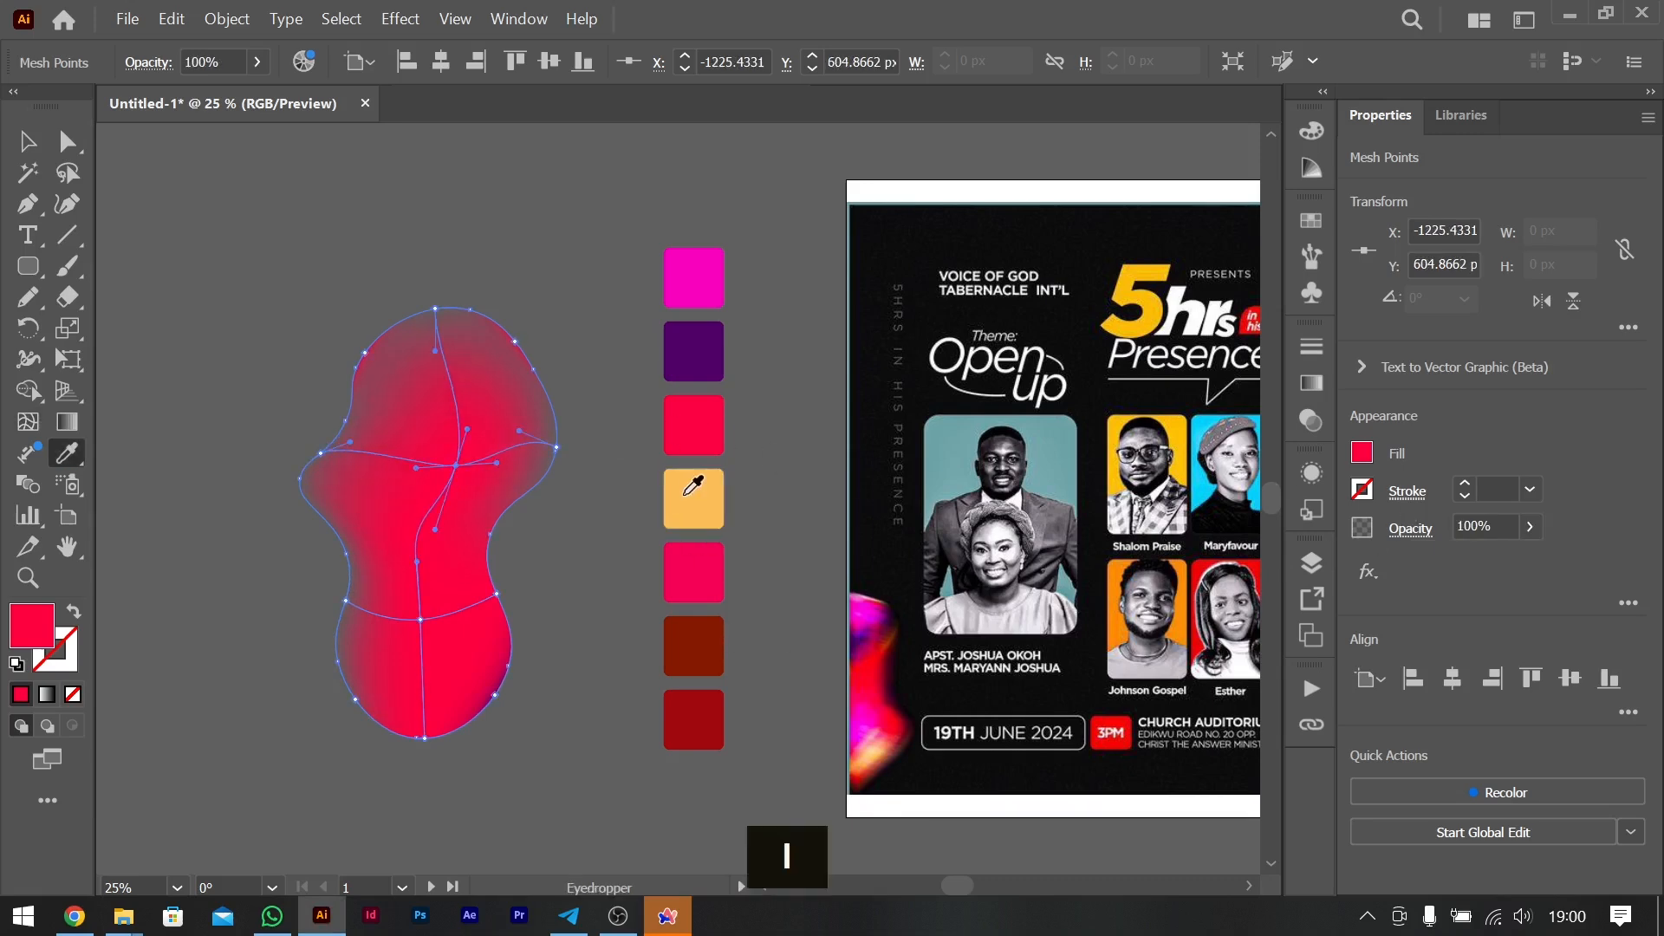
left_click(688, 494)
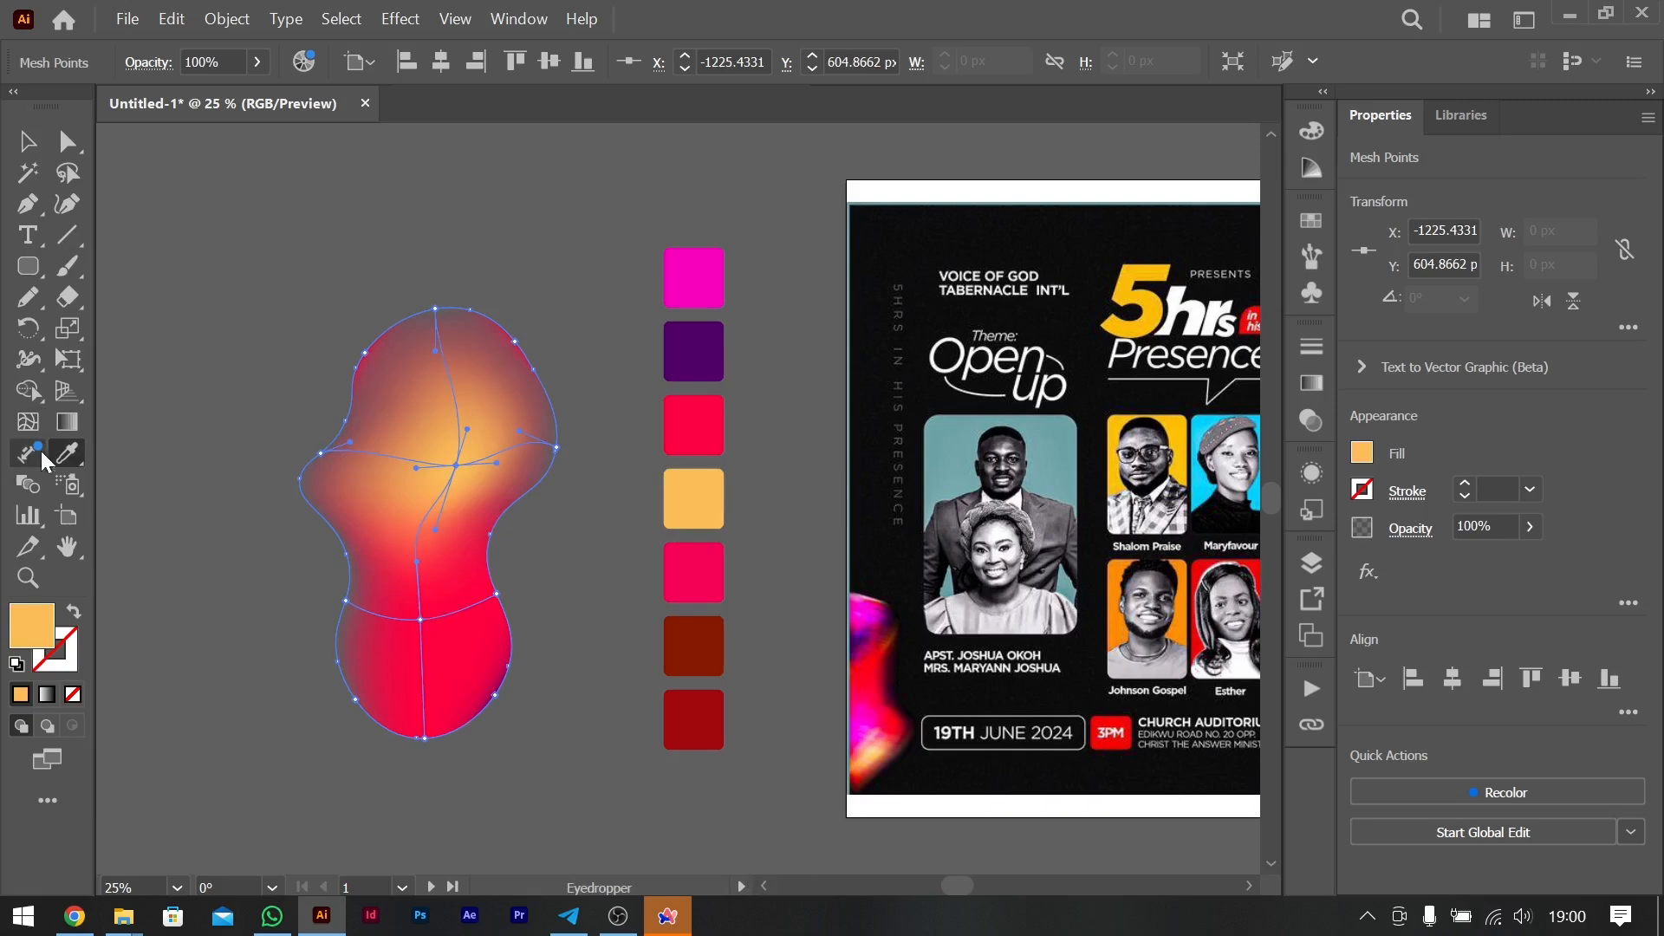
- Distort the mesh by moving the lower central point up and left and the orange point down and right
left_click(28, 422)
left_click_drag(420, 618, 367, 487)
left_click_drag(474, 561, 461, 605)
key("ctrl+shift+a")
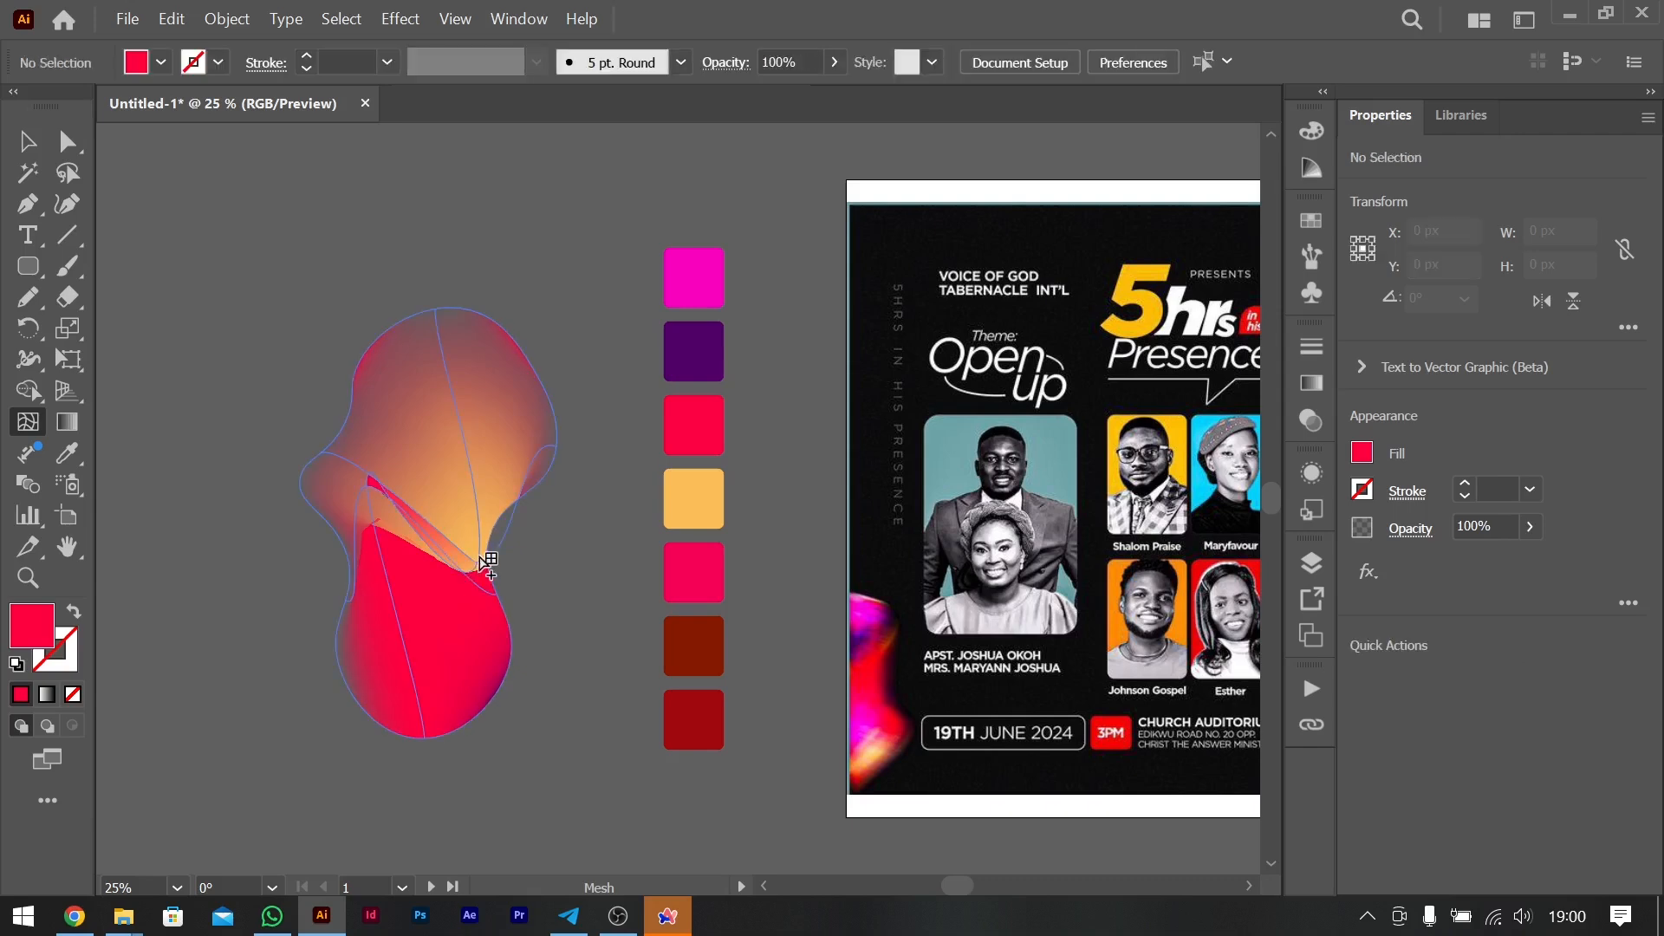
- Apply a Radial Blur effect to the mesh blob with amount 20 and the Zoom method
left_click(26, 142)
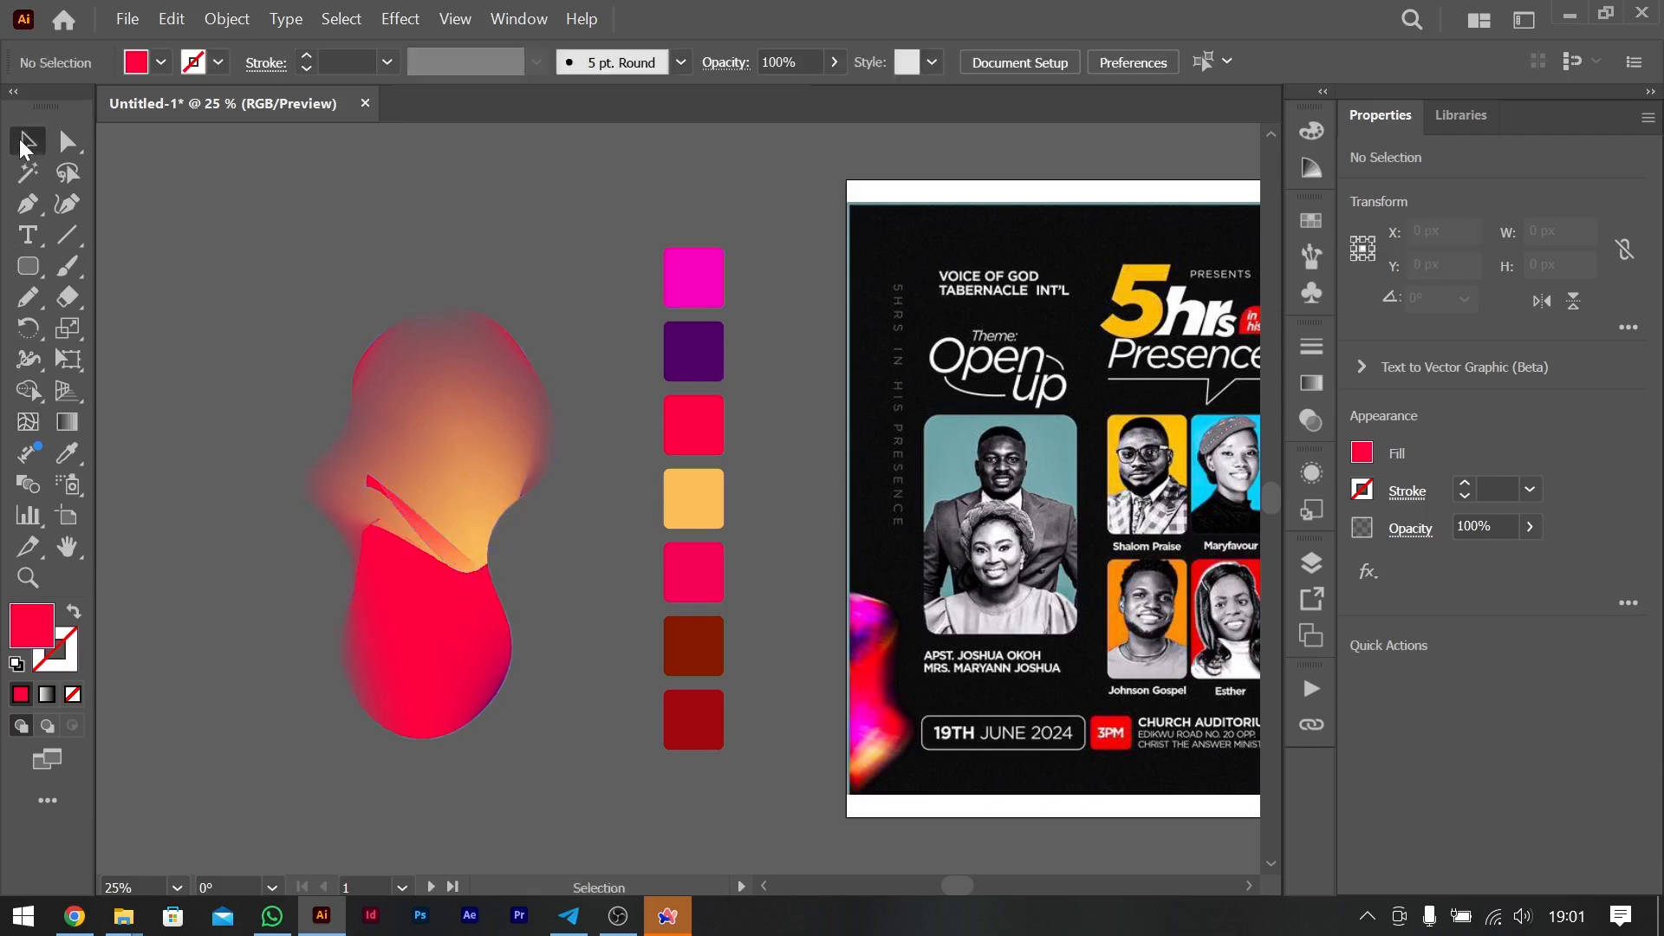
left_click(398, 435)
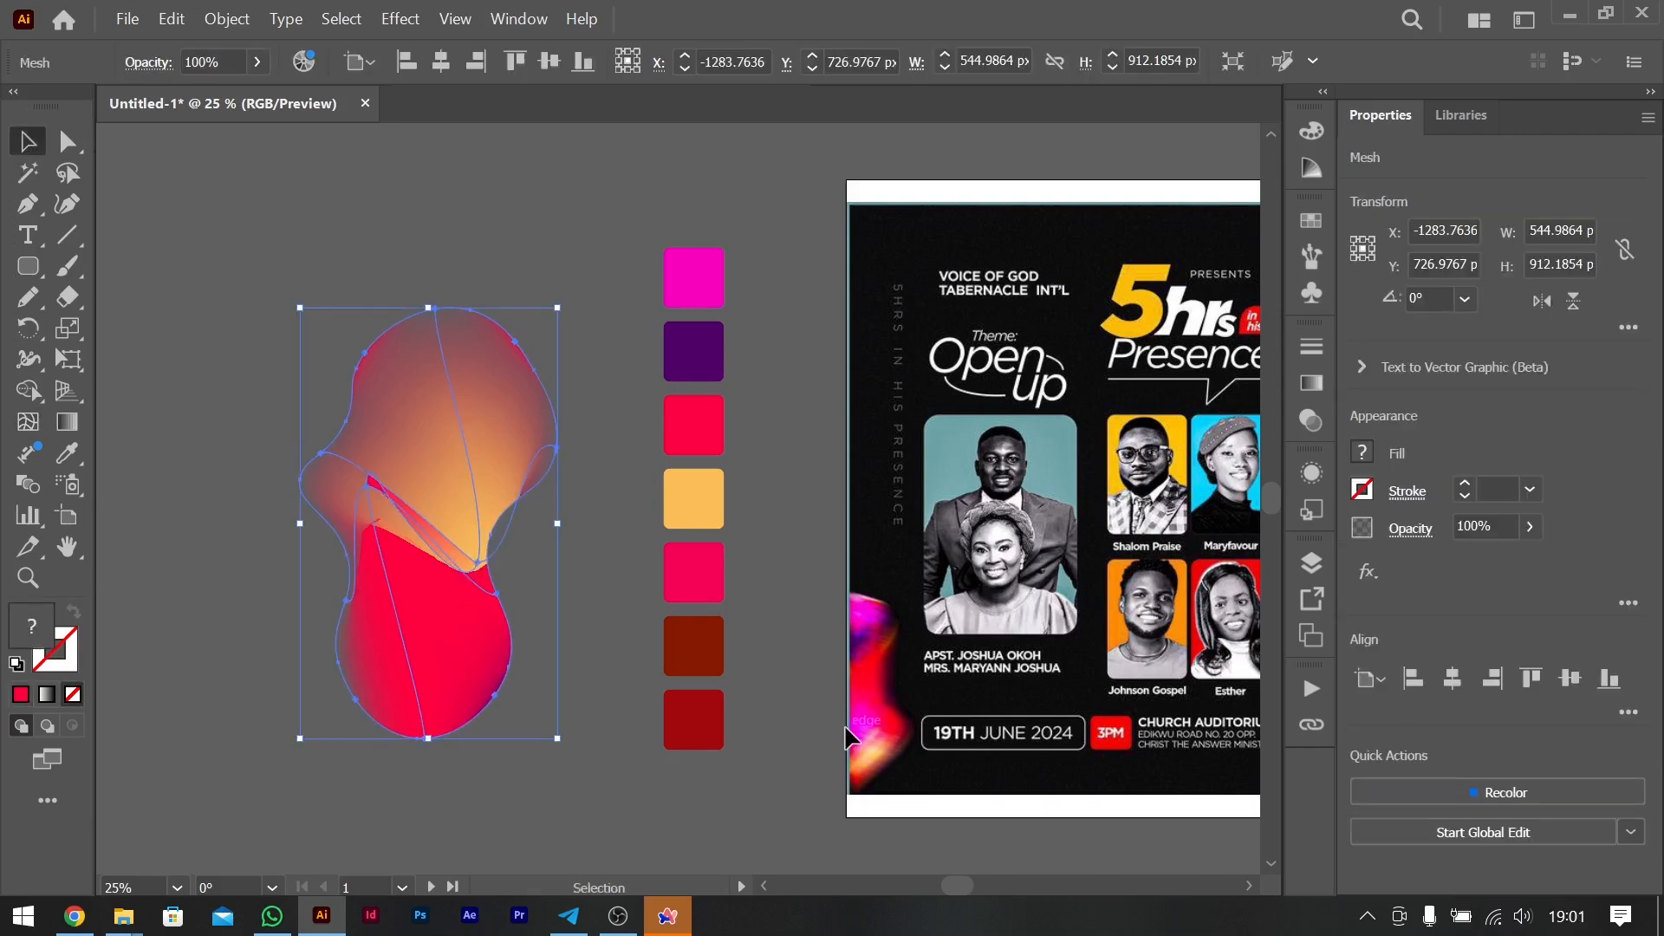
left_click(1371, 570)
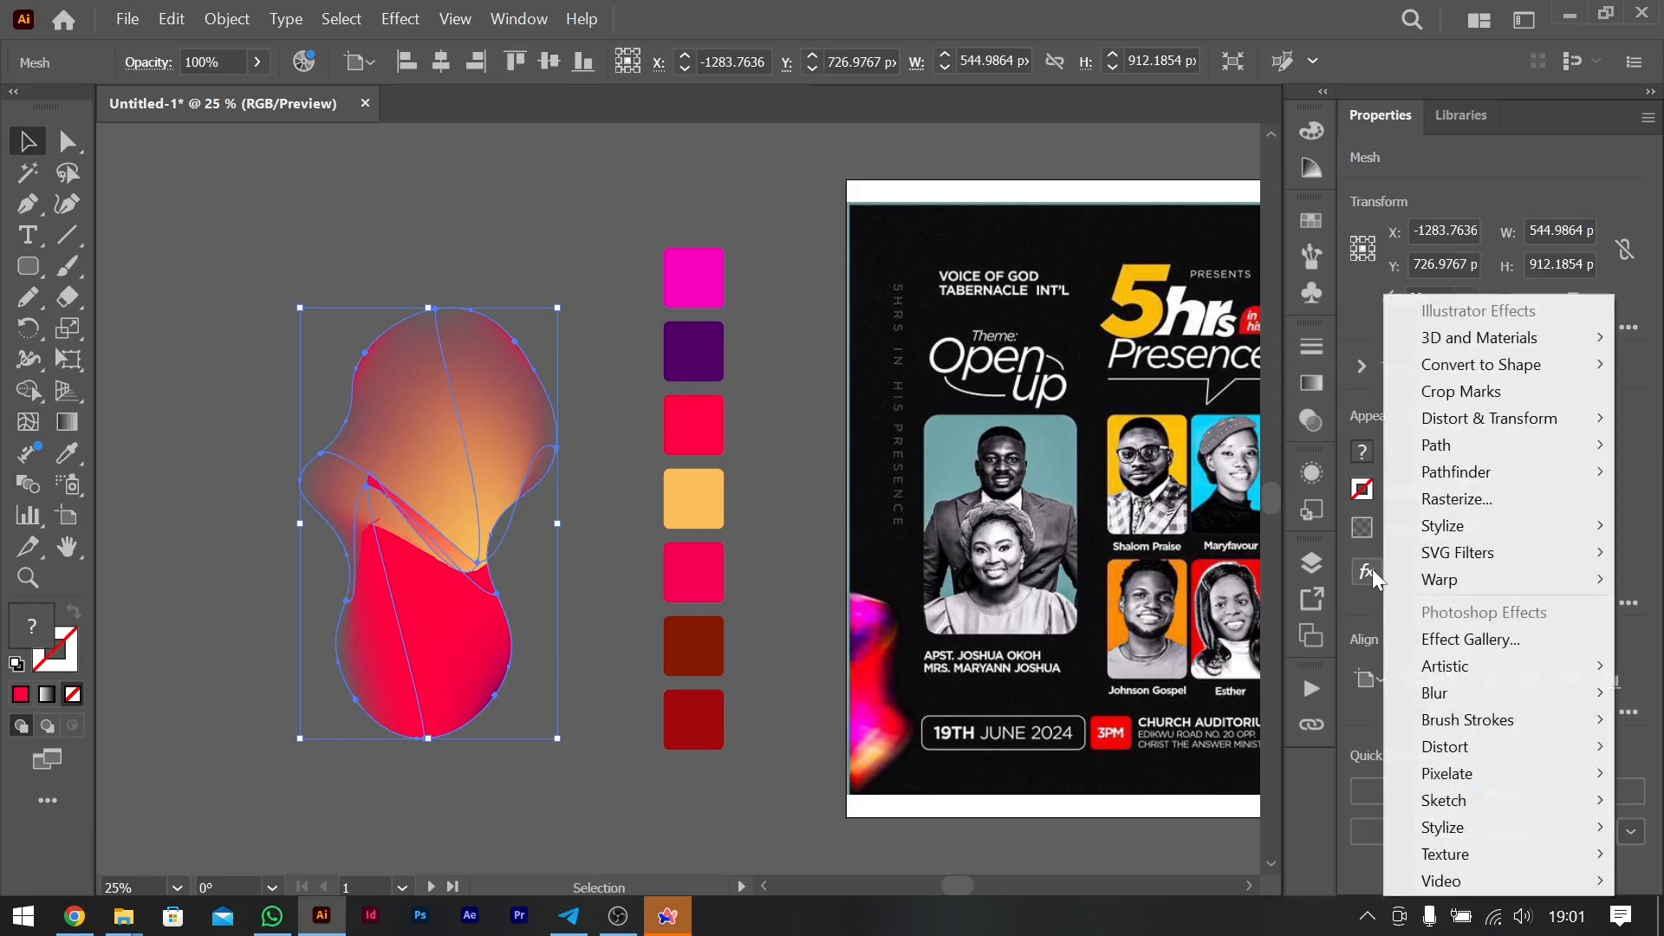
mouse_move(1434, 708)
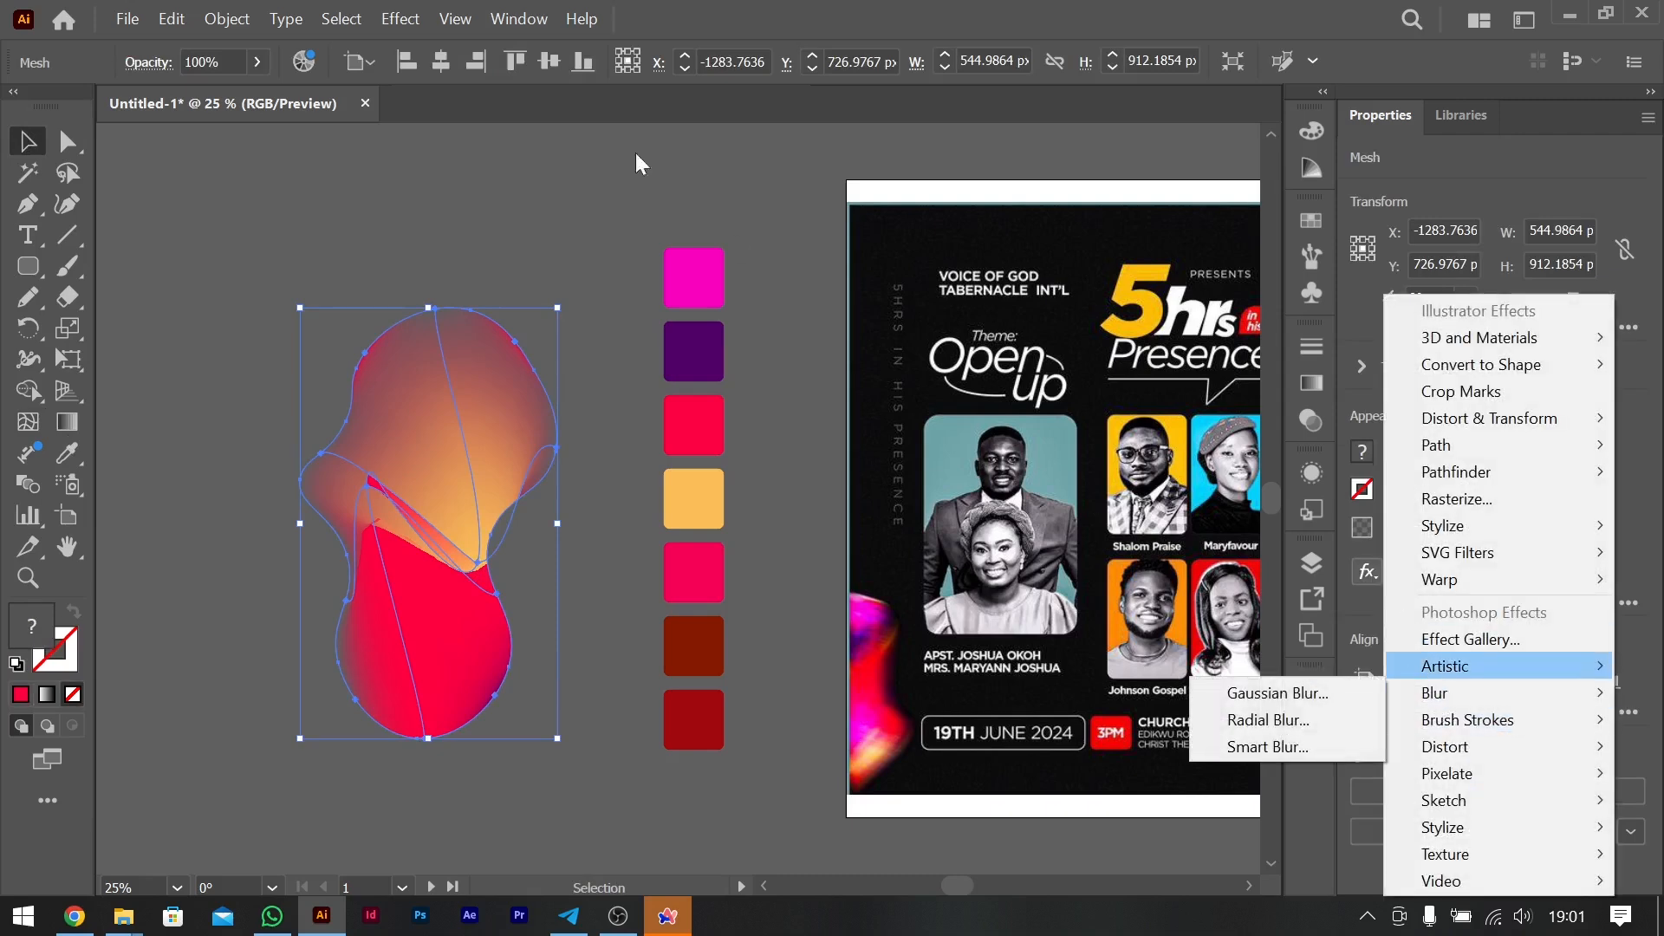
mouse_move(1455, 579)
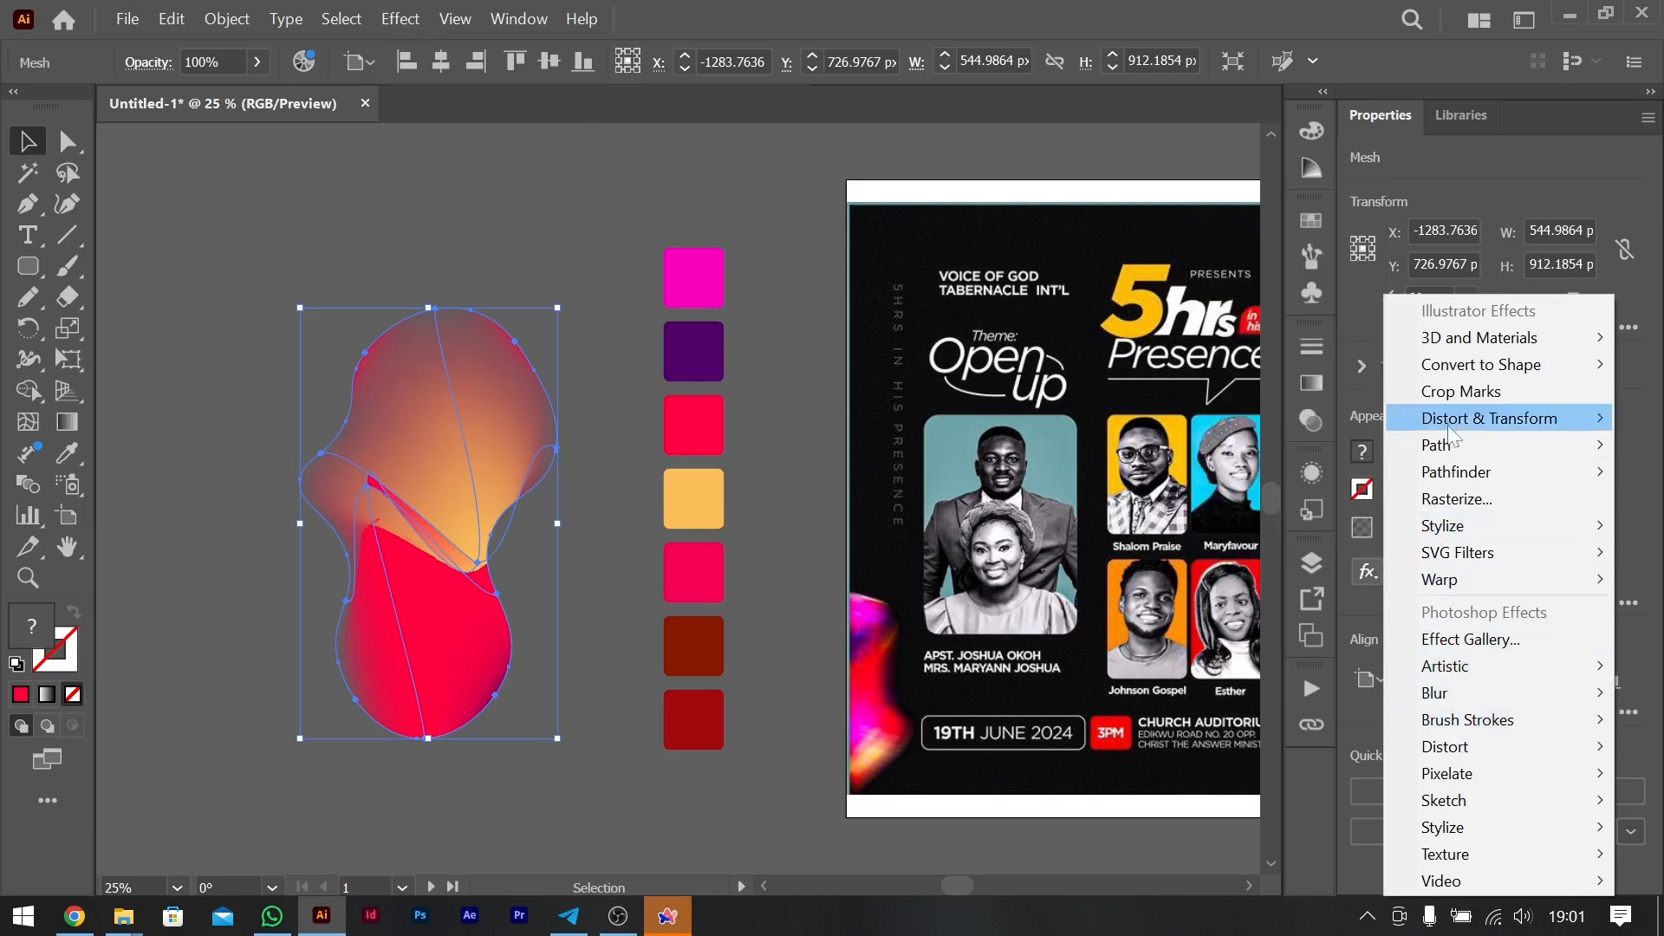
mouse_move(1453, 706)
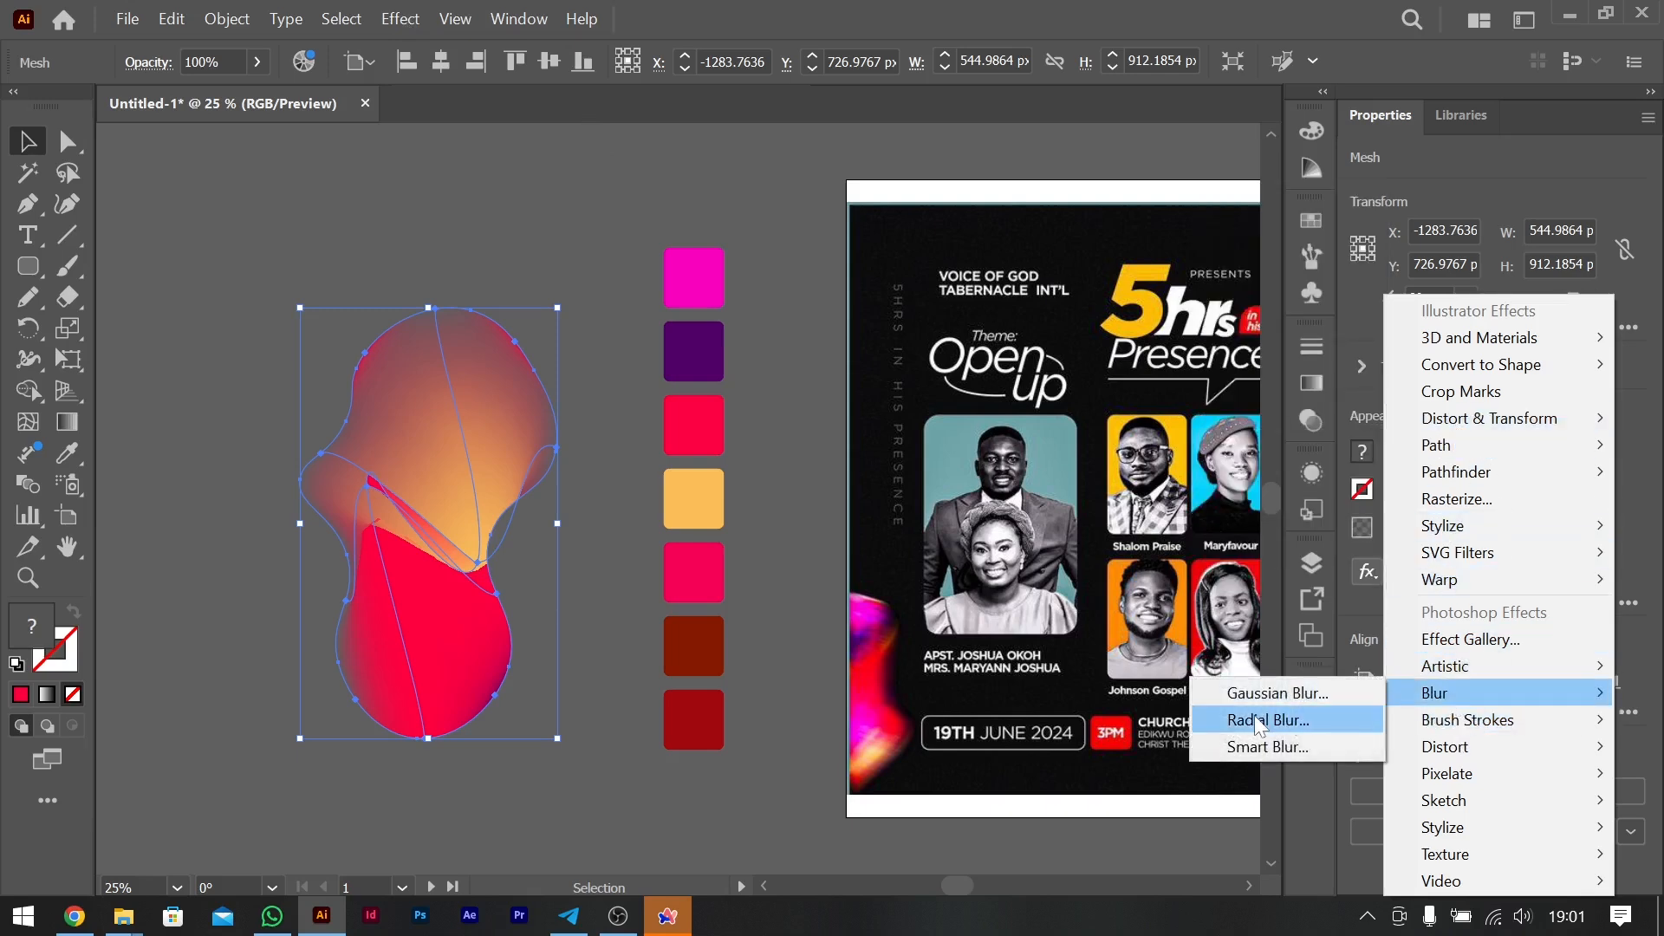
left_click(1267, 720)
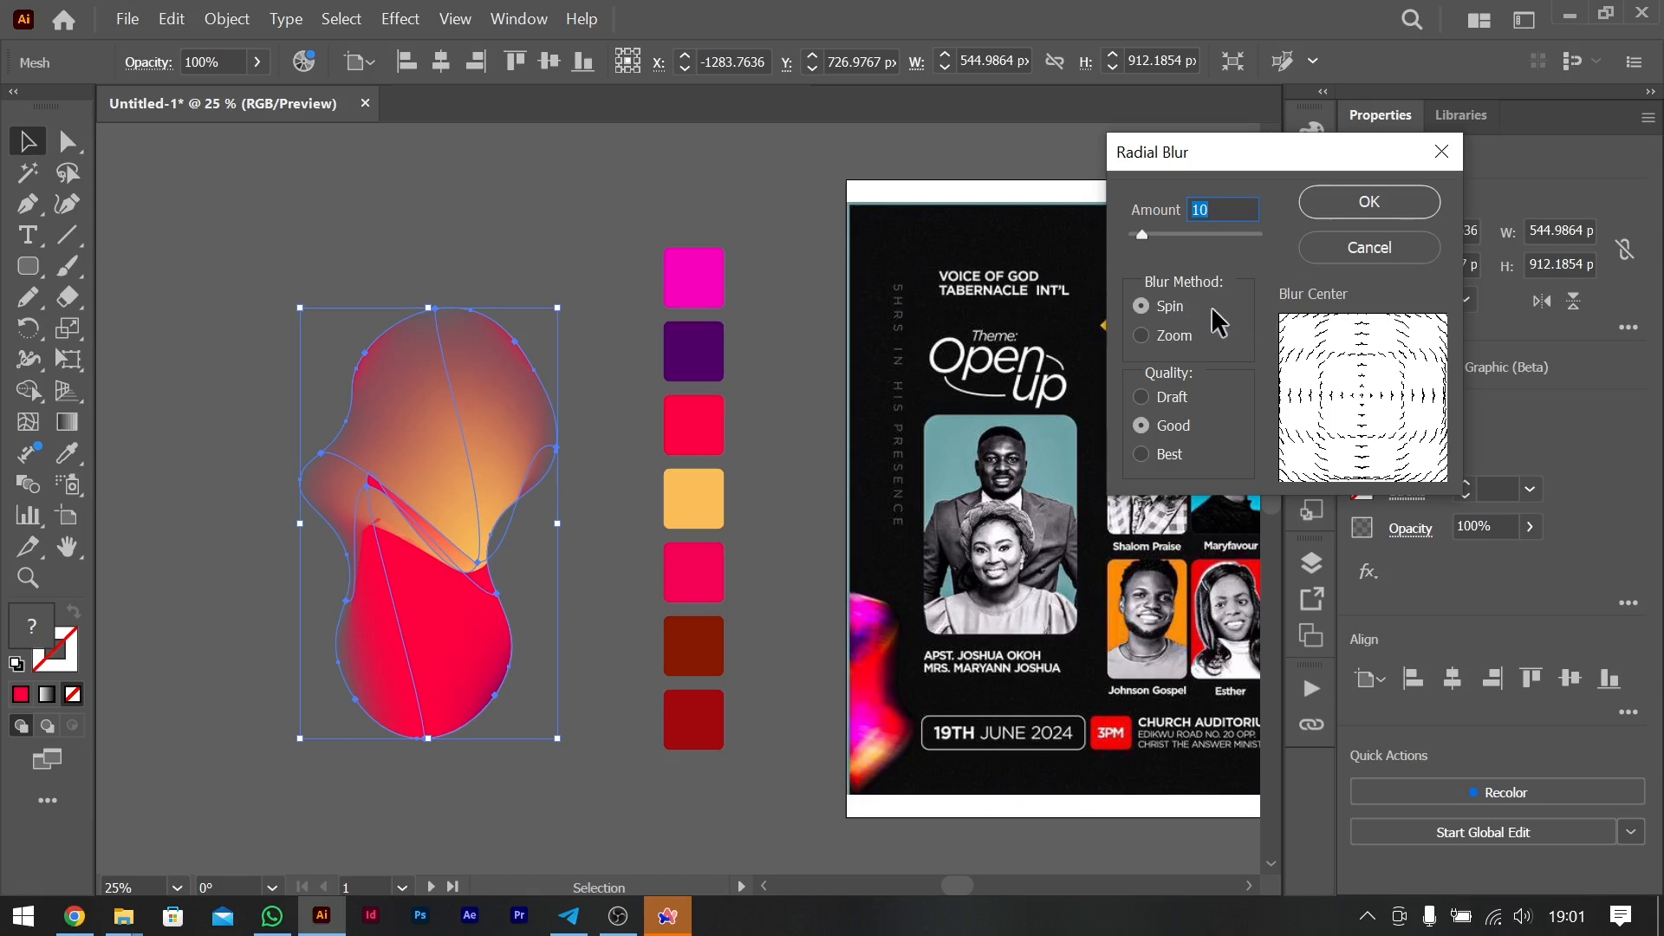
key("shift+Up")
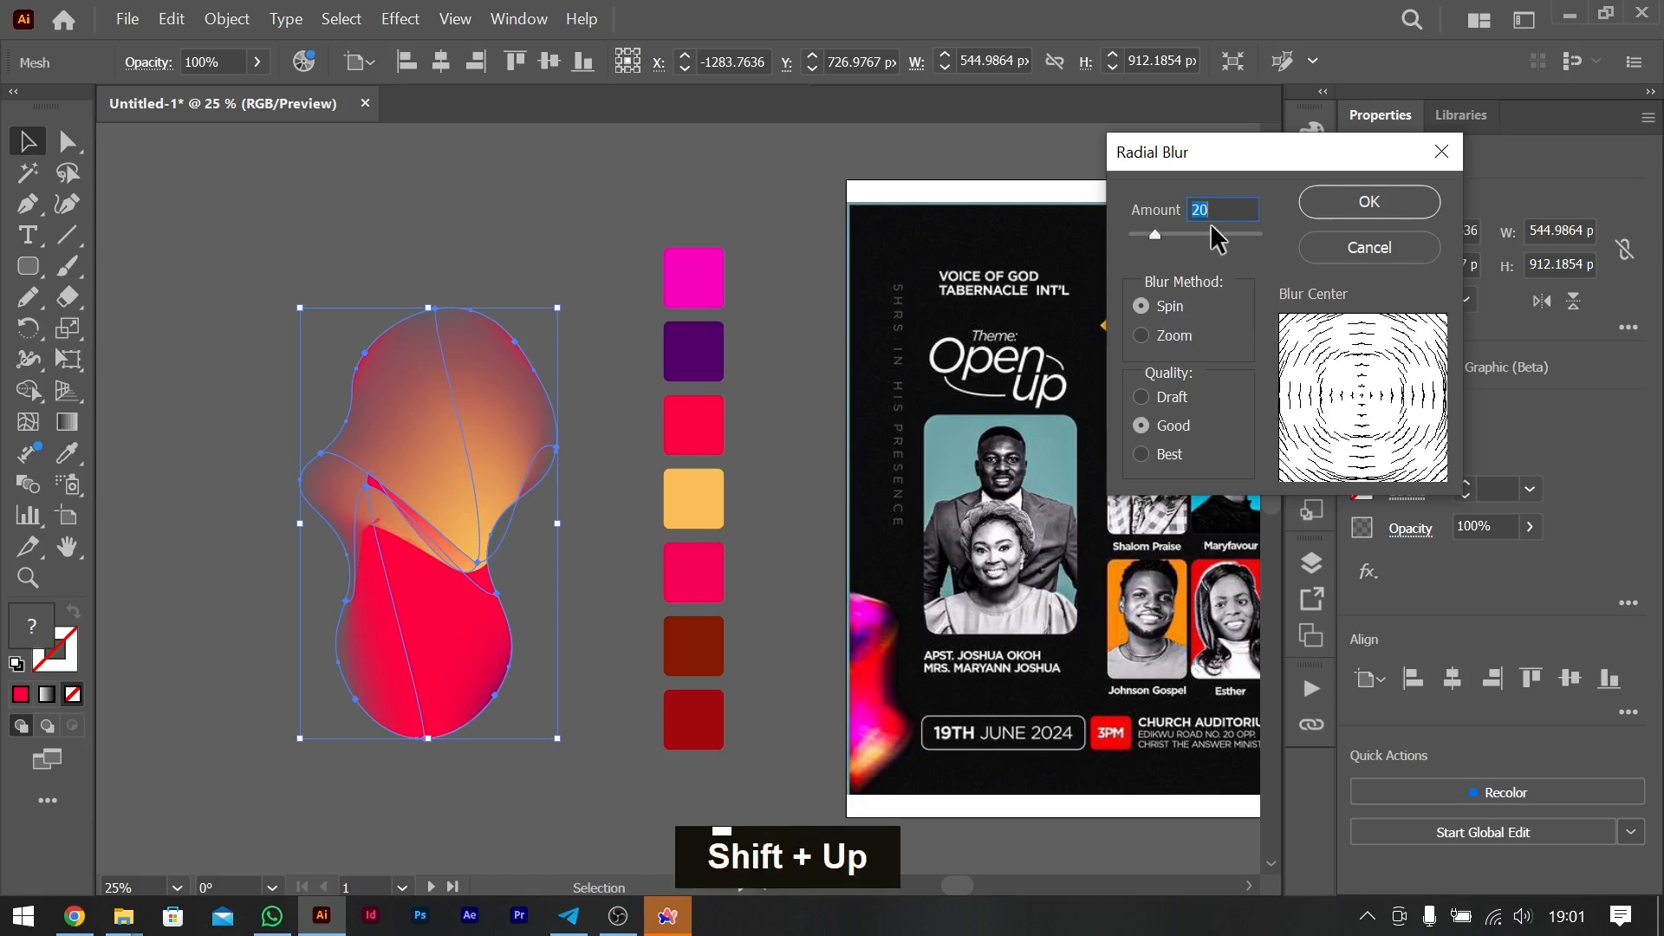
left_click(1140, 336)
left_click(1335, 195)
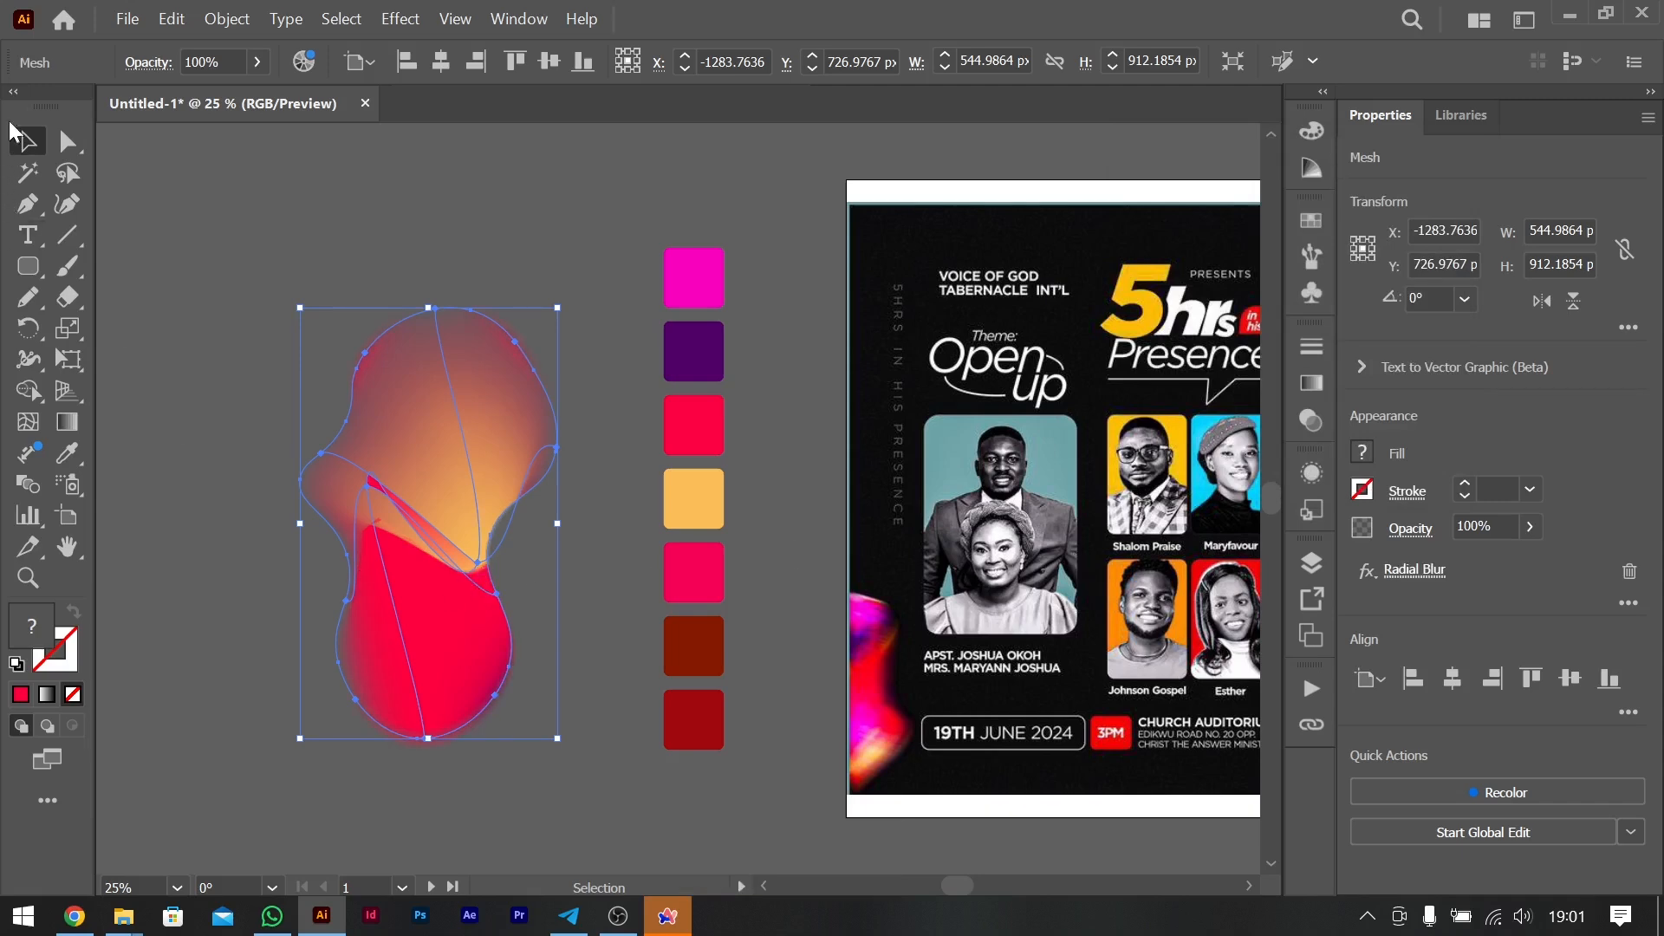
left_click(565, 271)
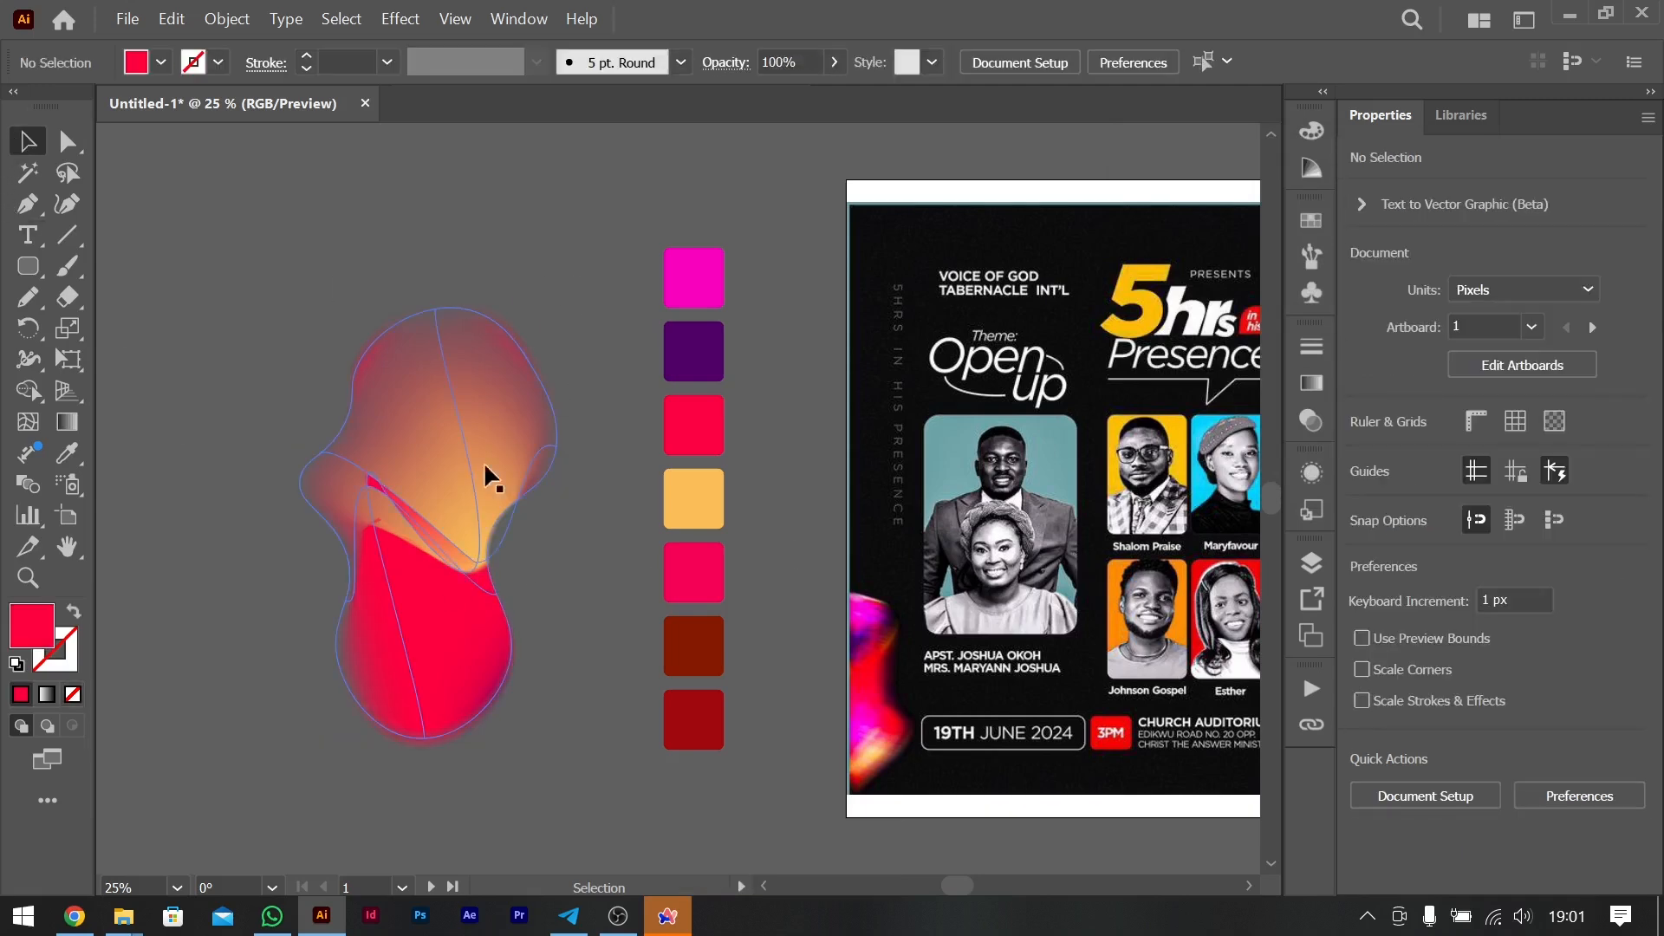
- Increase the Radial Blur amount on the mesh blob while keeping the Zoom method
left_click(461, 507)
left_click(577, 299)
left_click(492, 414)
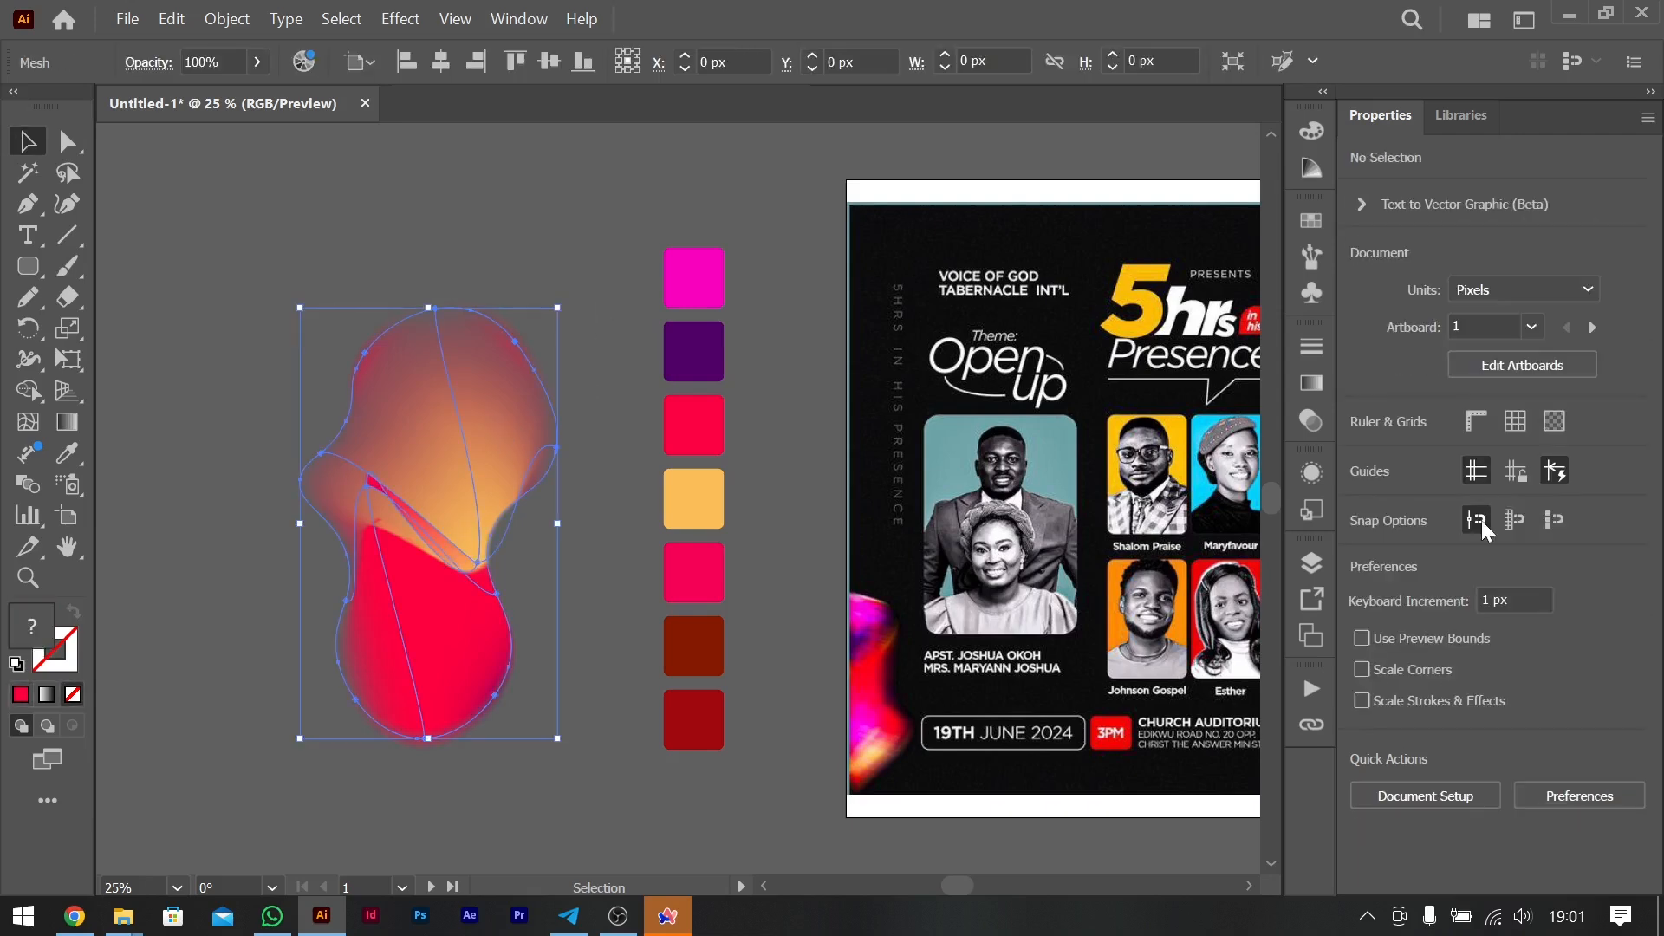
left_click(1416, 570)
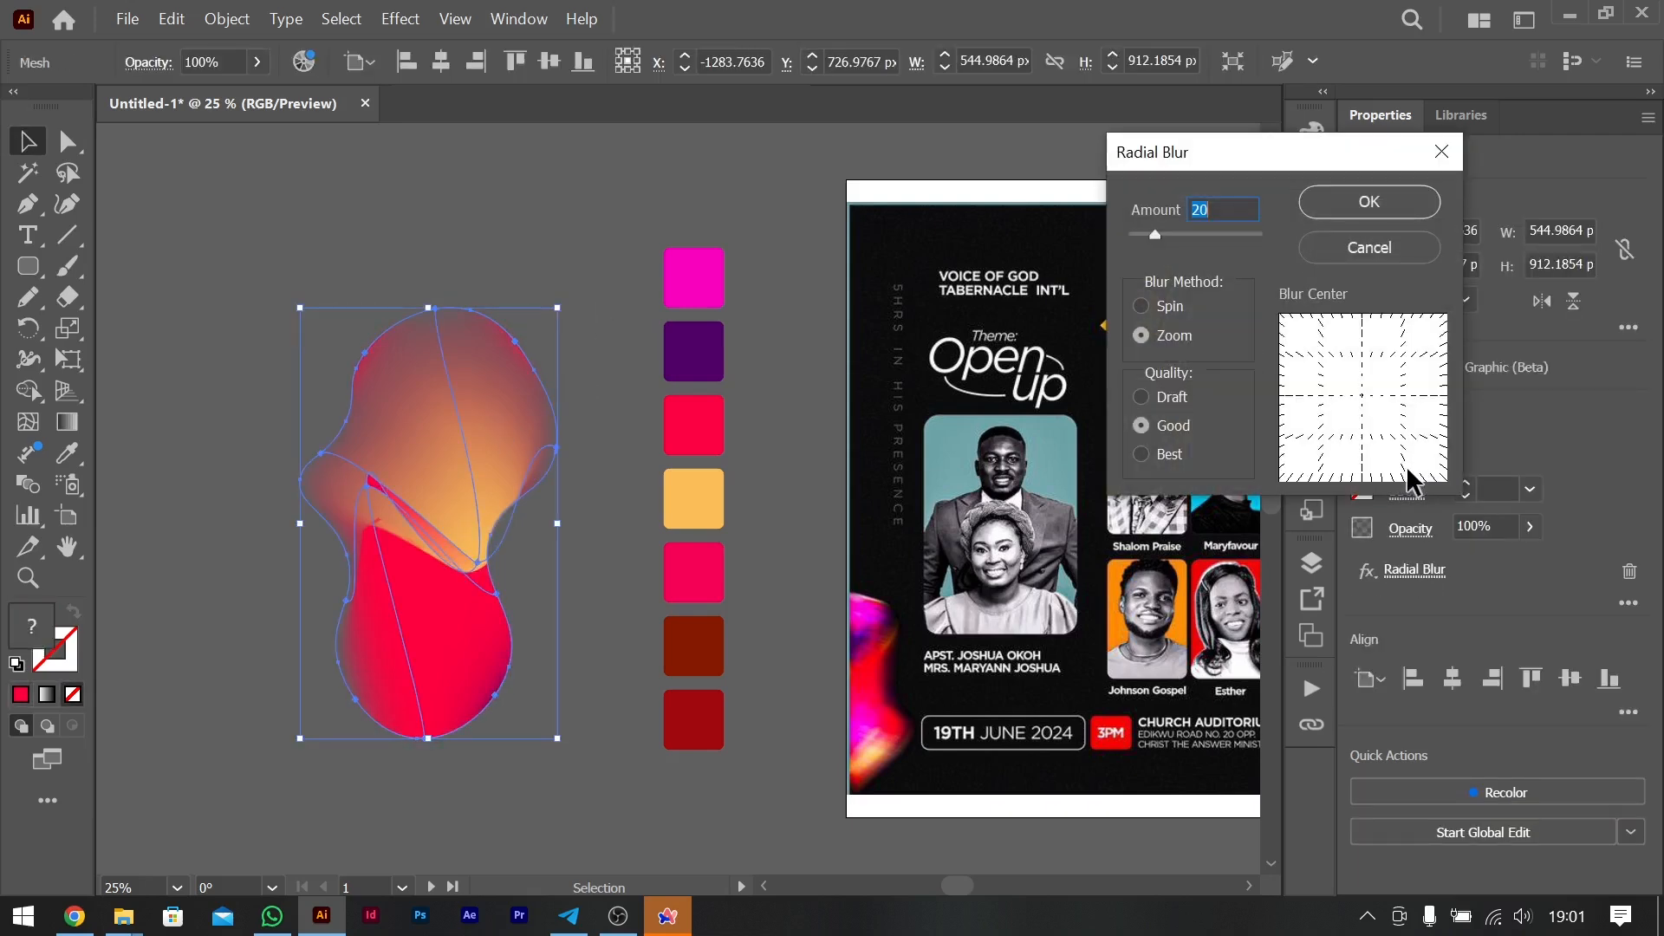
key("shift+Up")
key("shift+Up")
key("shift+Up")
key("shift+Up")
left_click(1365, 202)
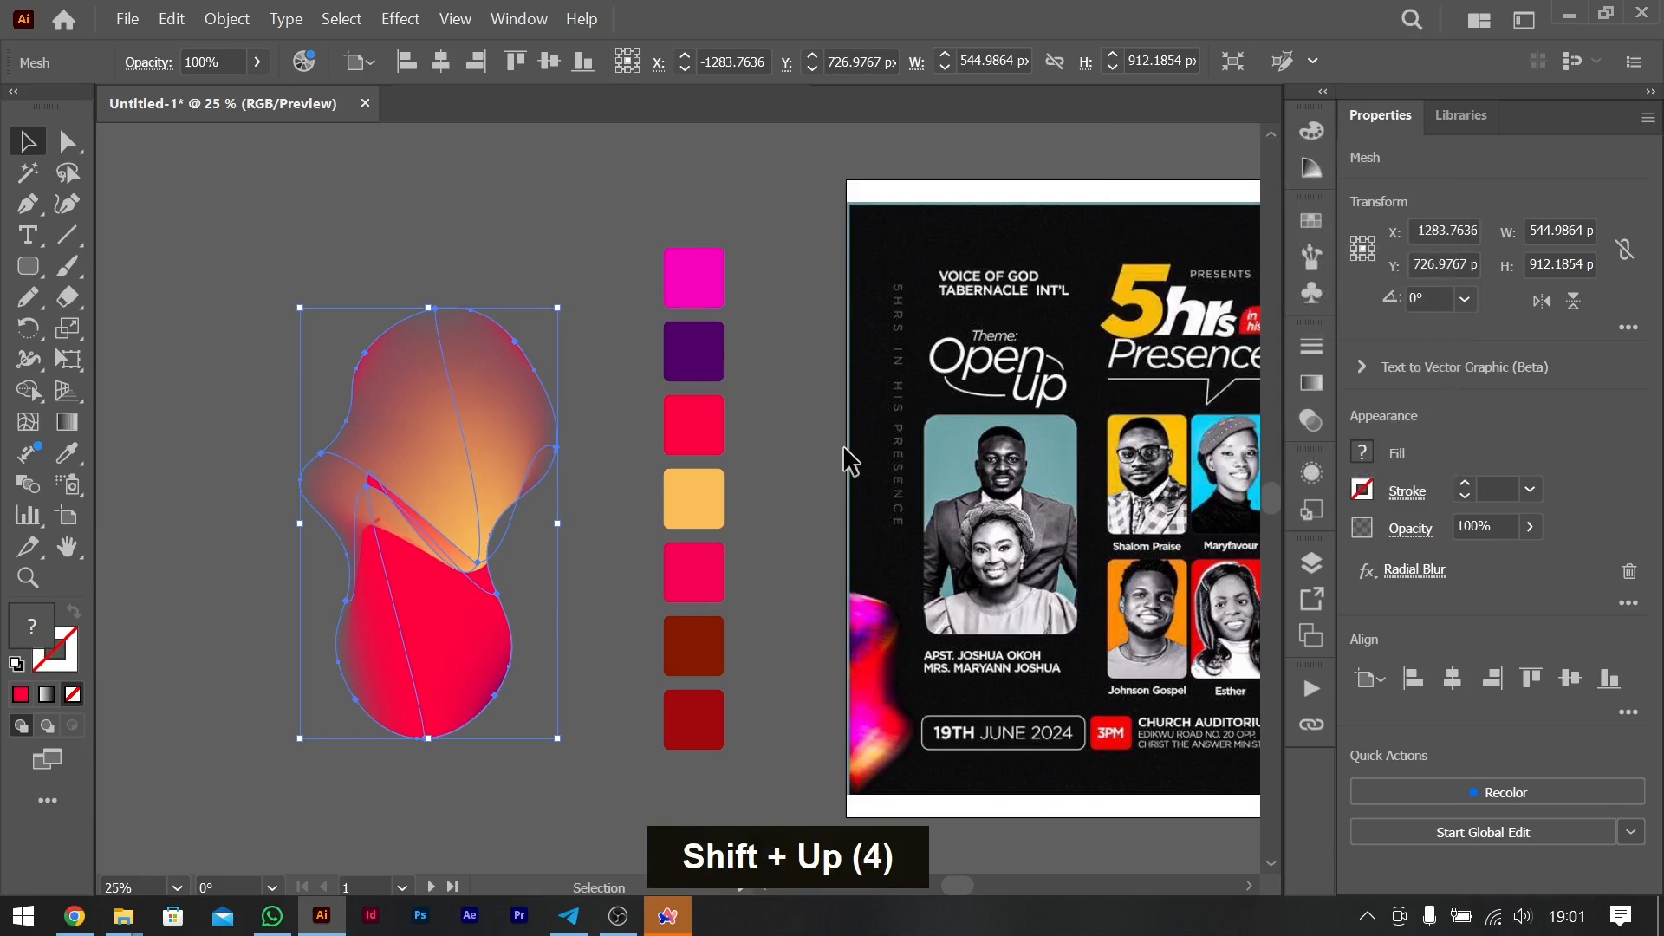
left_click(549, 224)
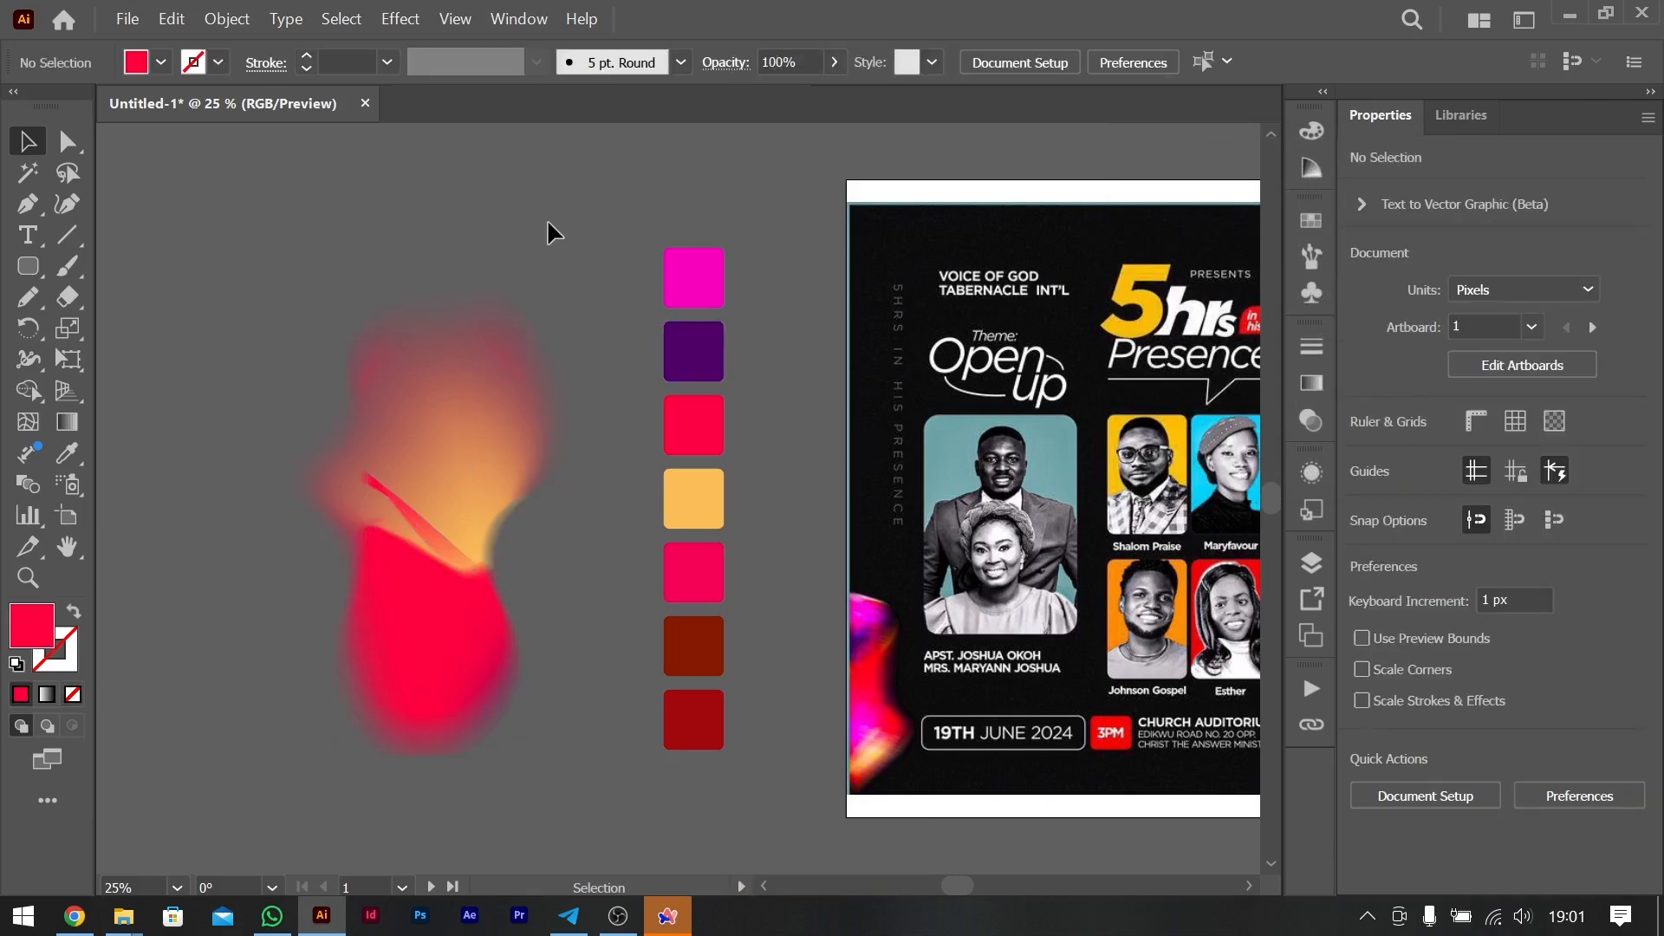
- Try to duplicate the mesh blob directly on top of itself
left_click(473, 429, "alt")
left_click_drag(473, 431, 462, 432)
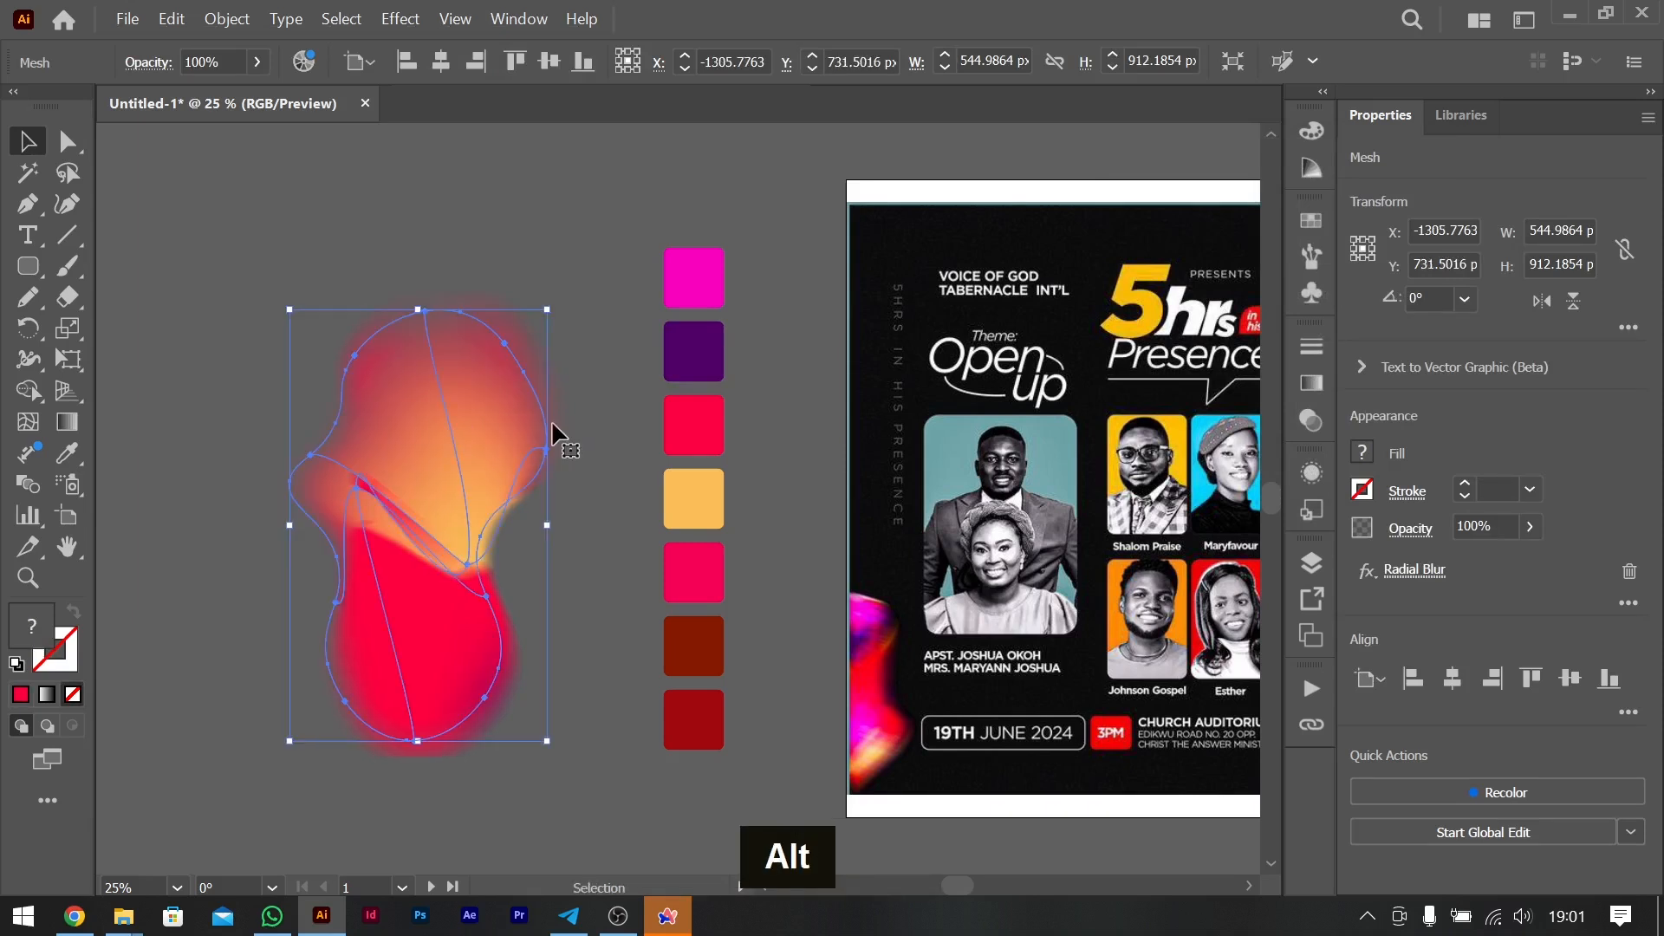
key("ctrl+z")
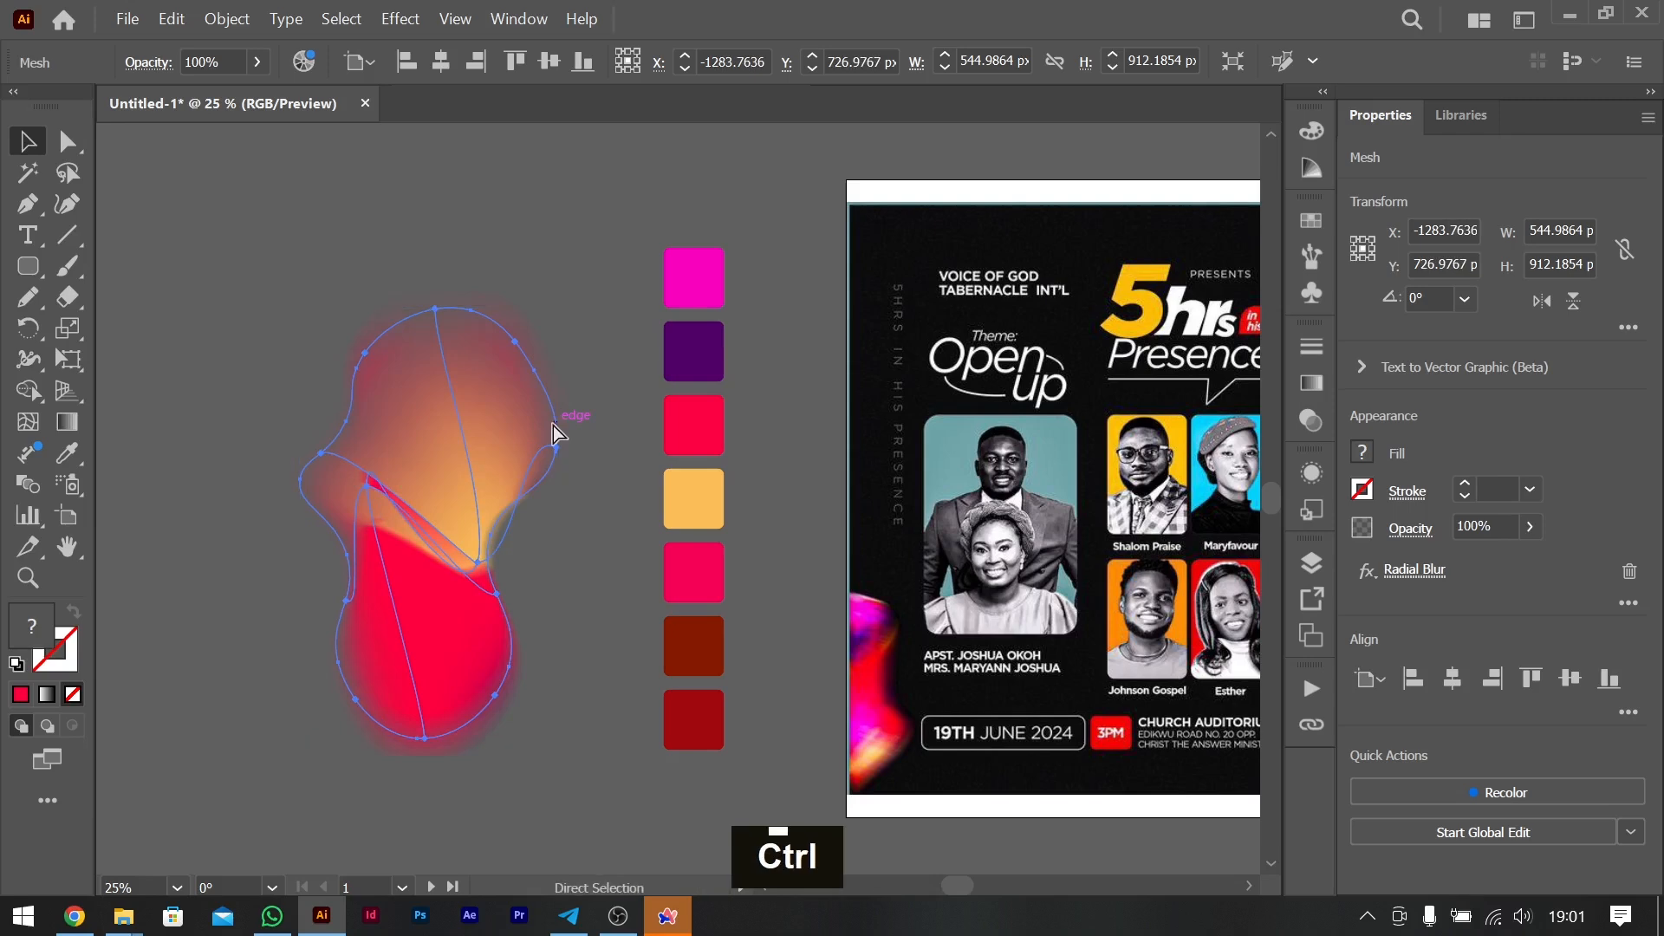
key("ctrl+c")
key("ctrl+f")
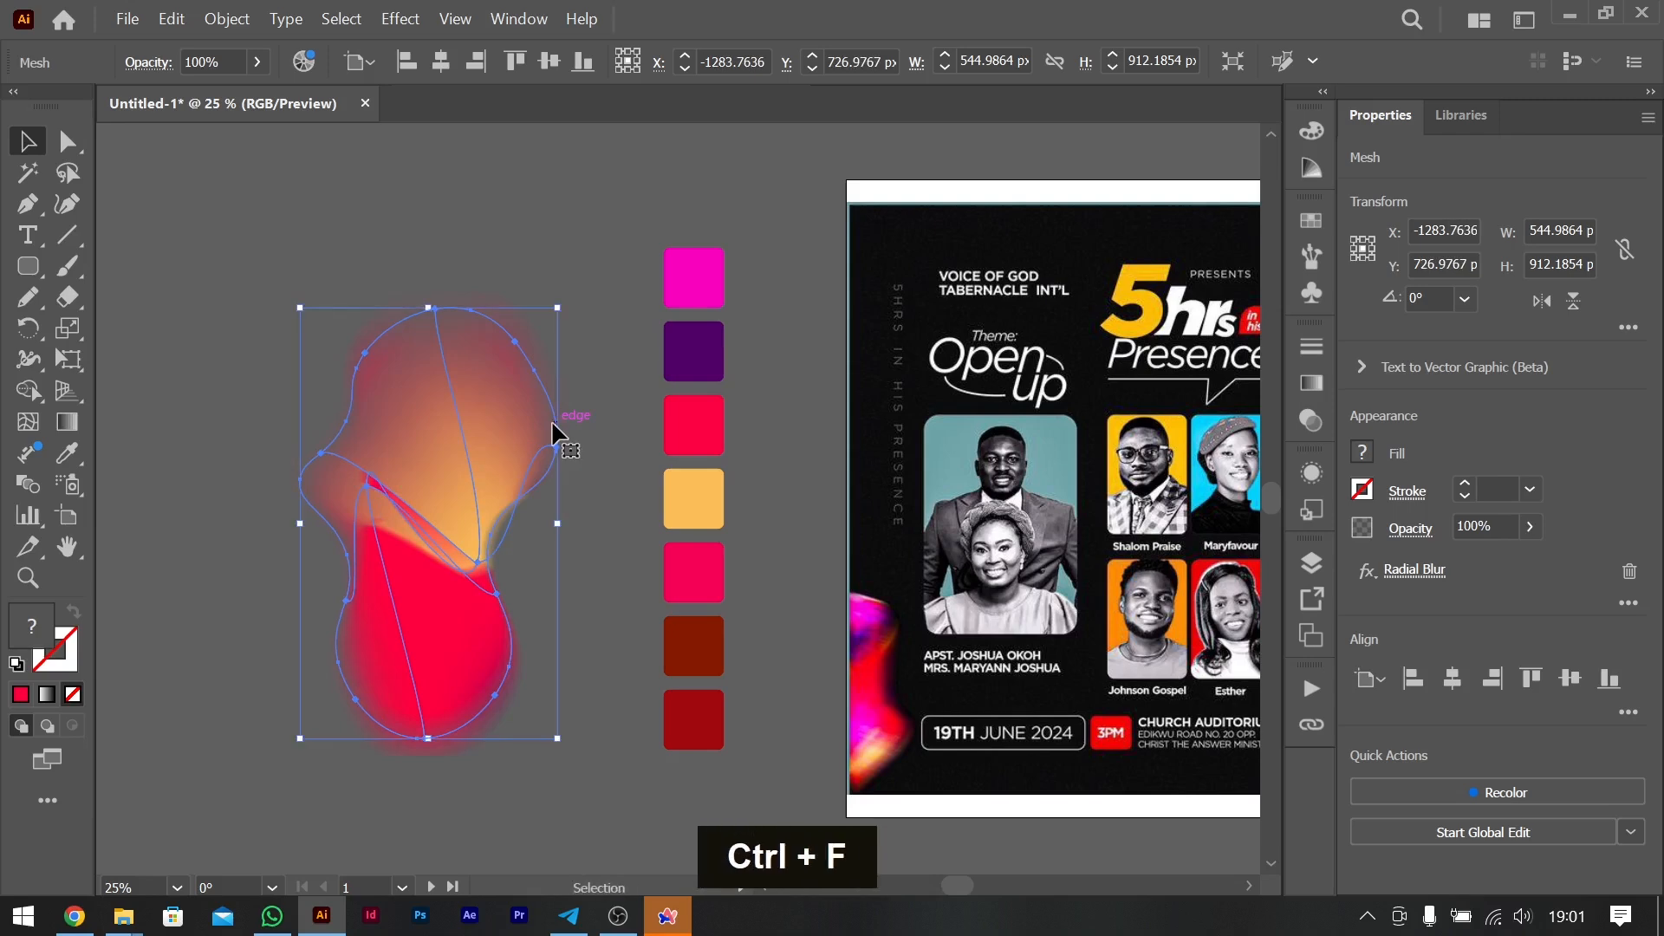
key("f")
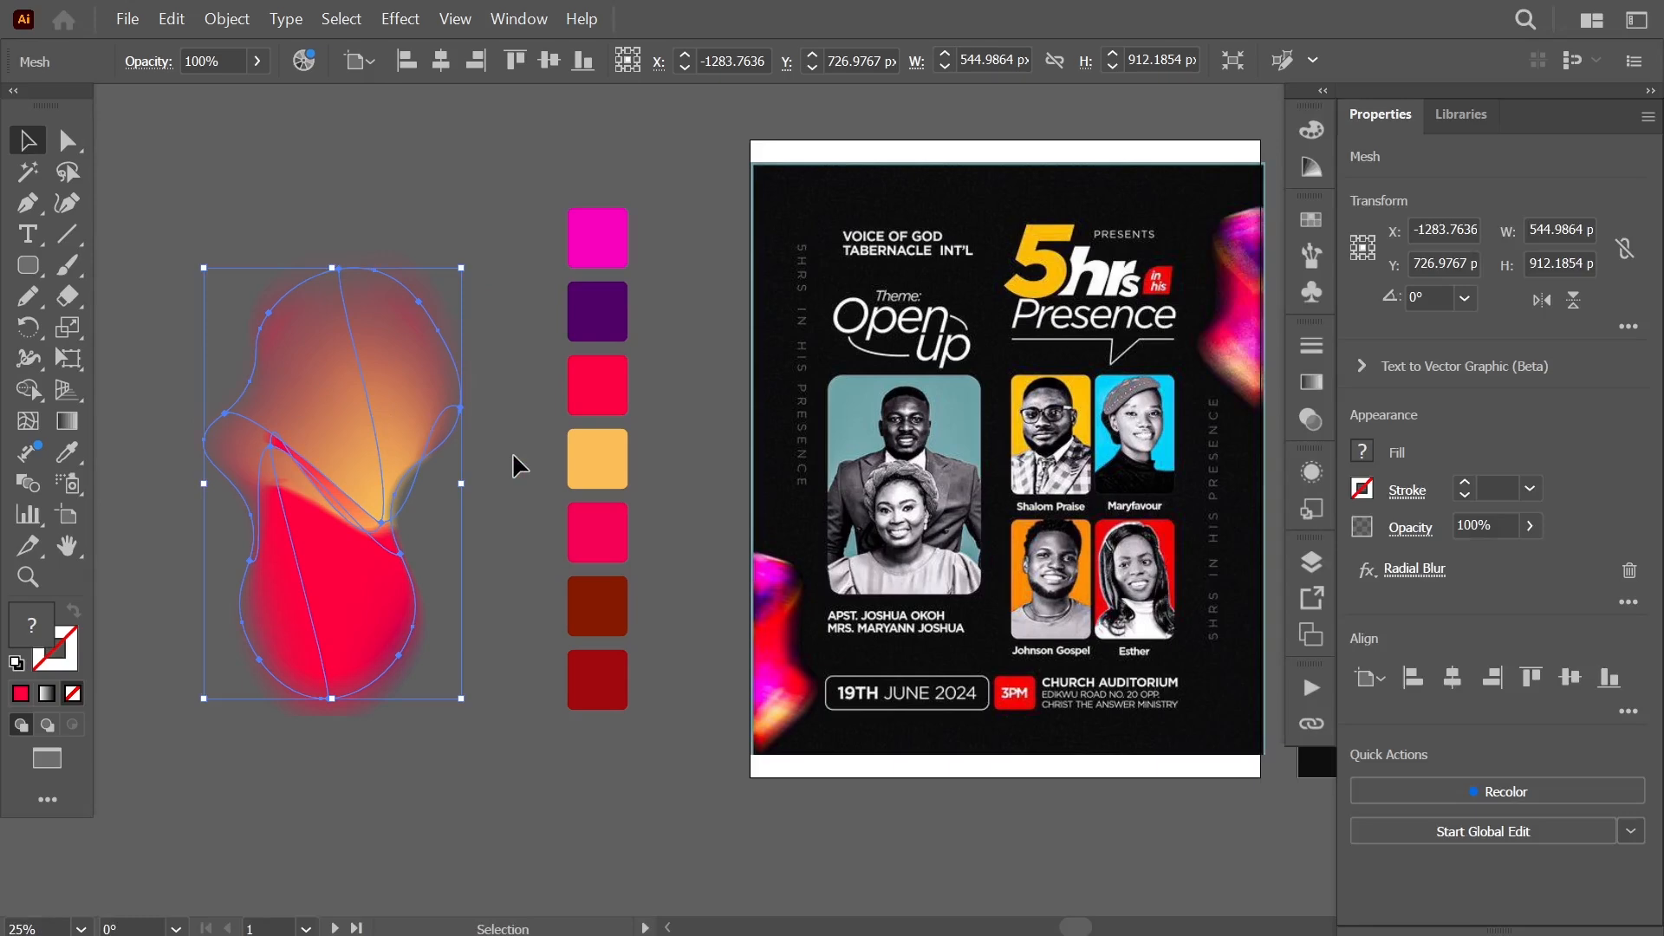
left_click(512, 33)
mouse_move(455, 19)
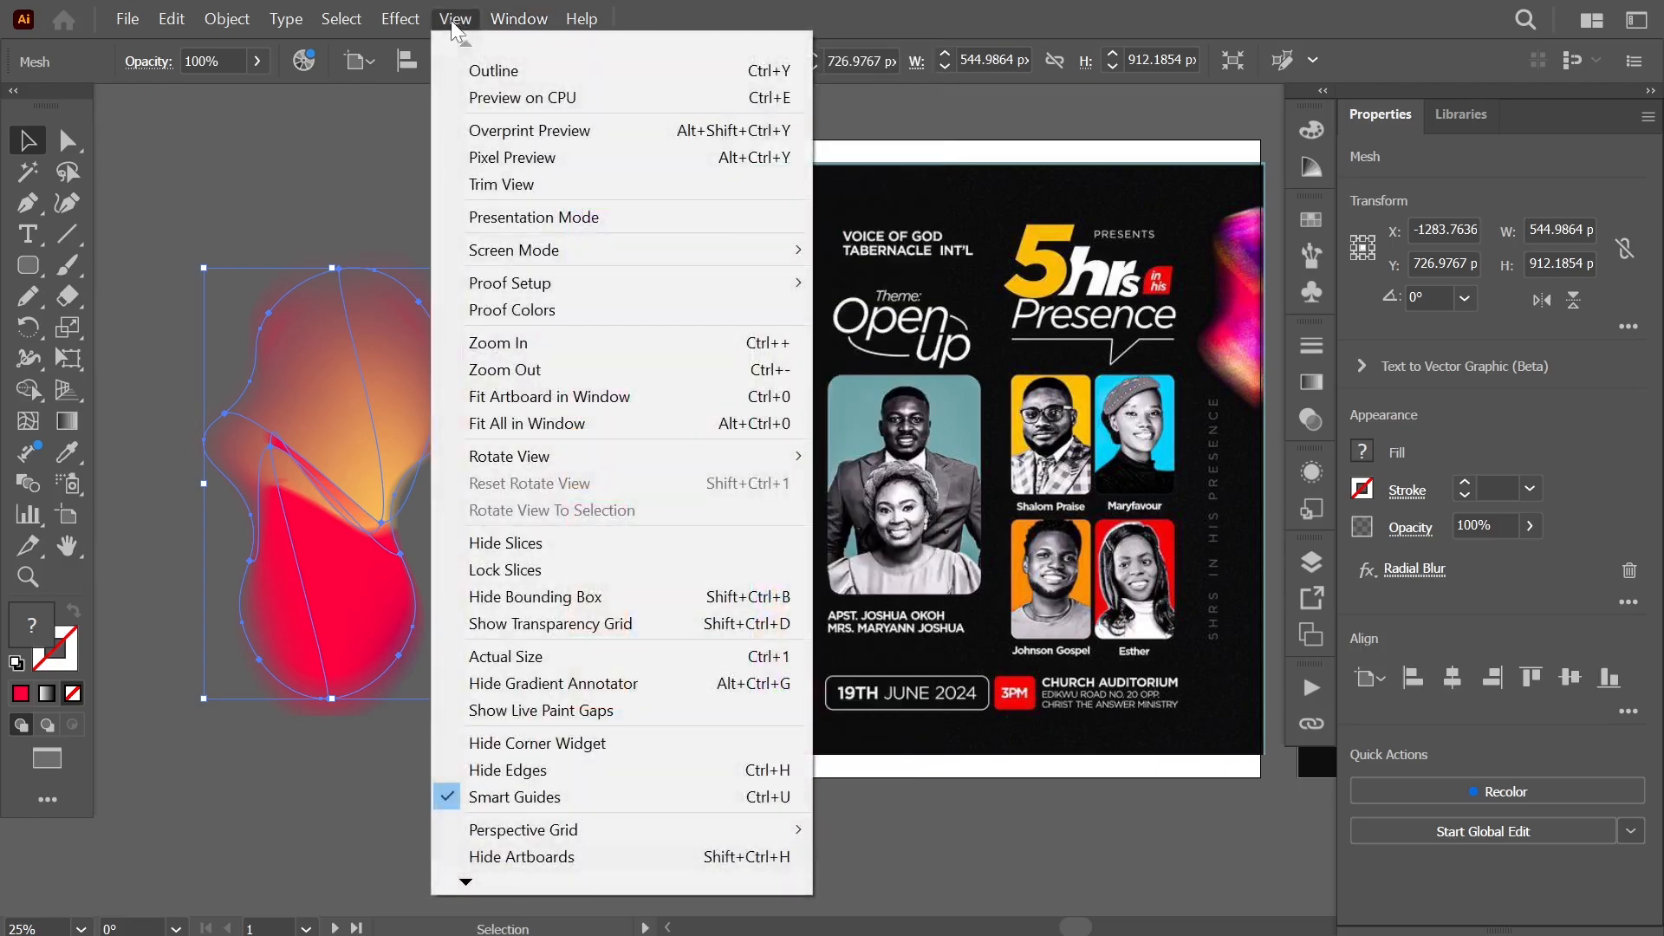
left_click(659, 224)
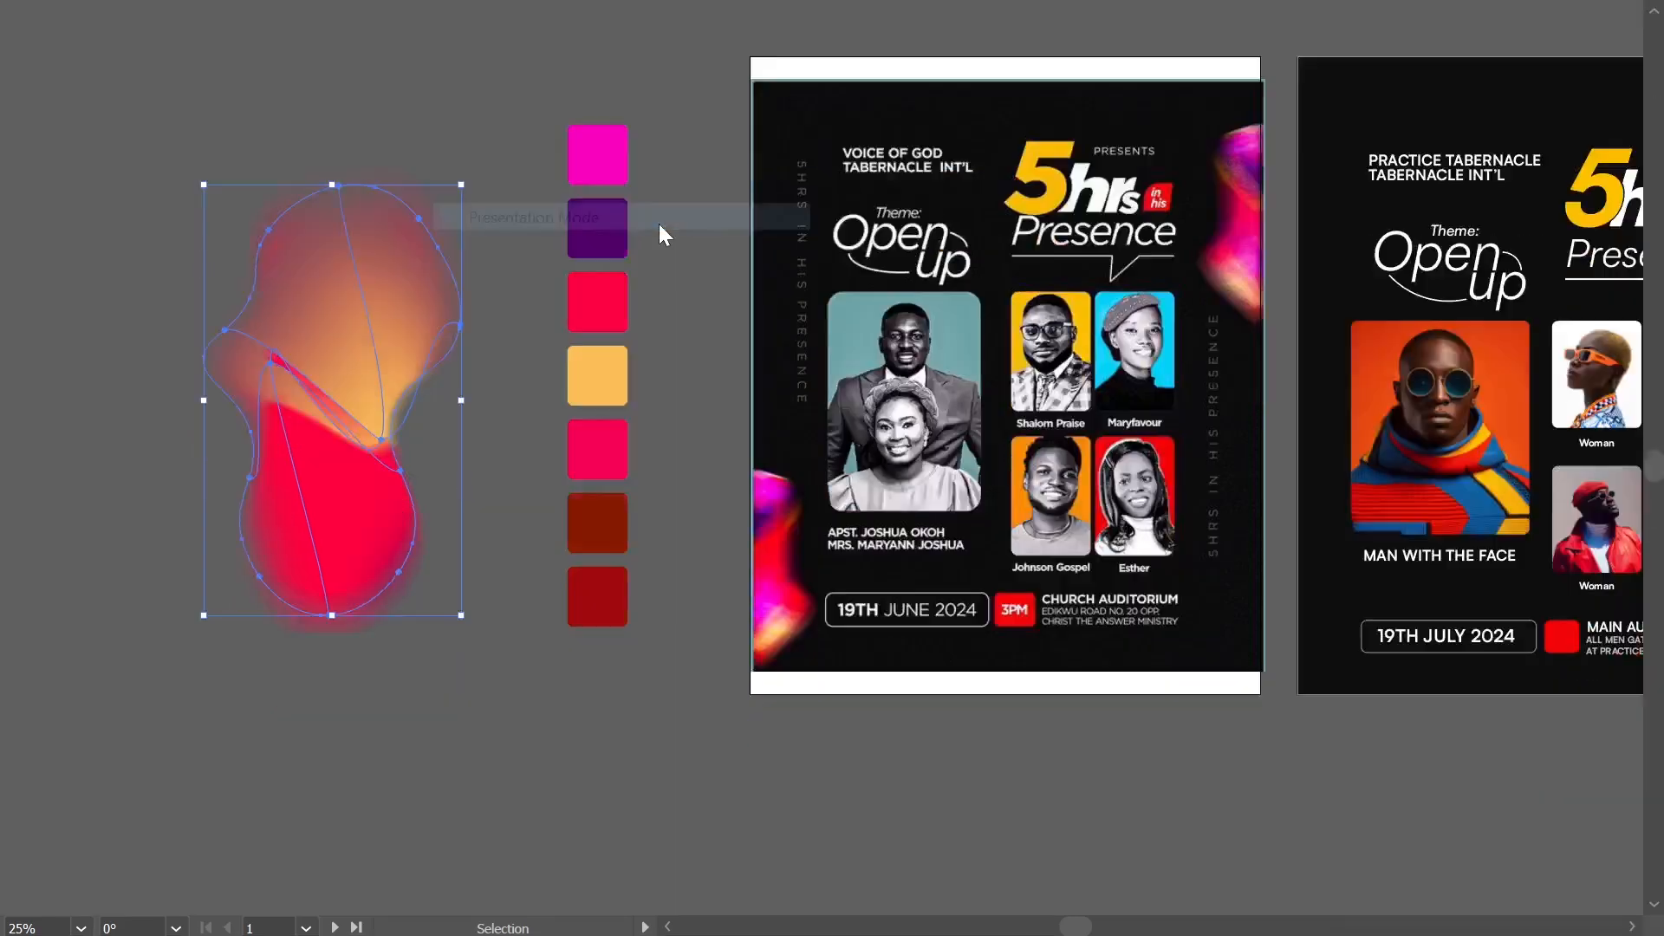
key("Escape")
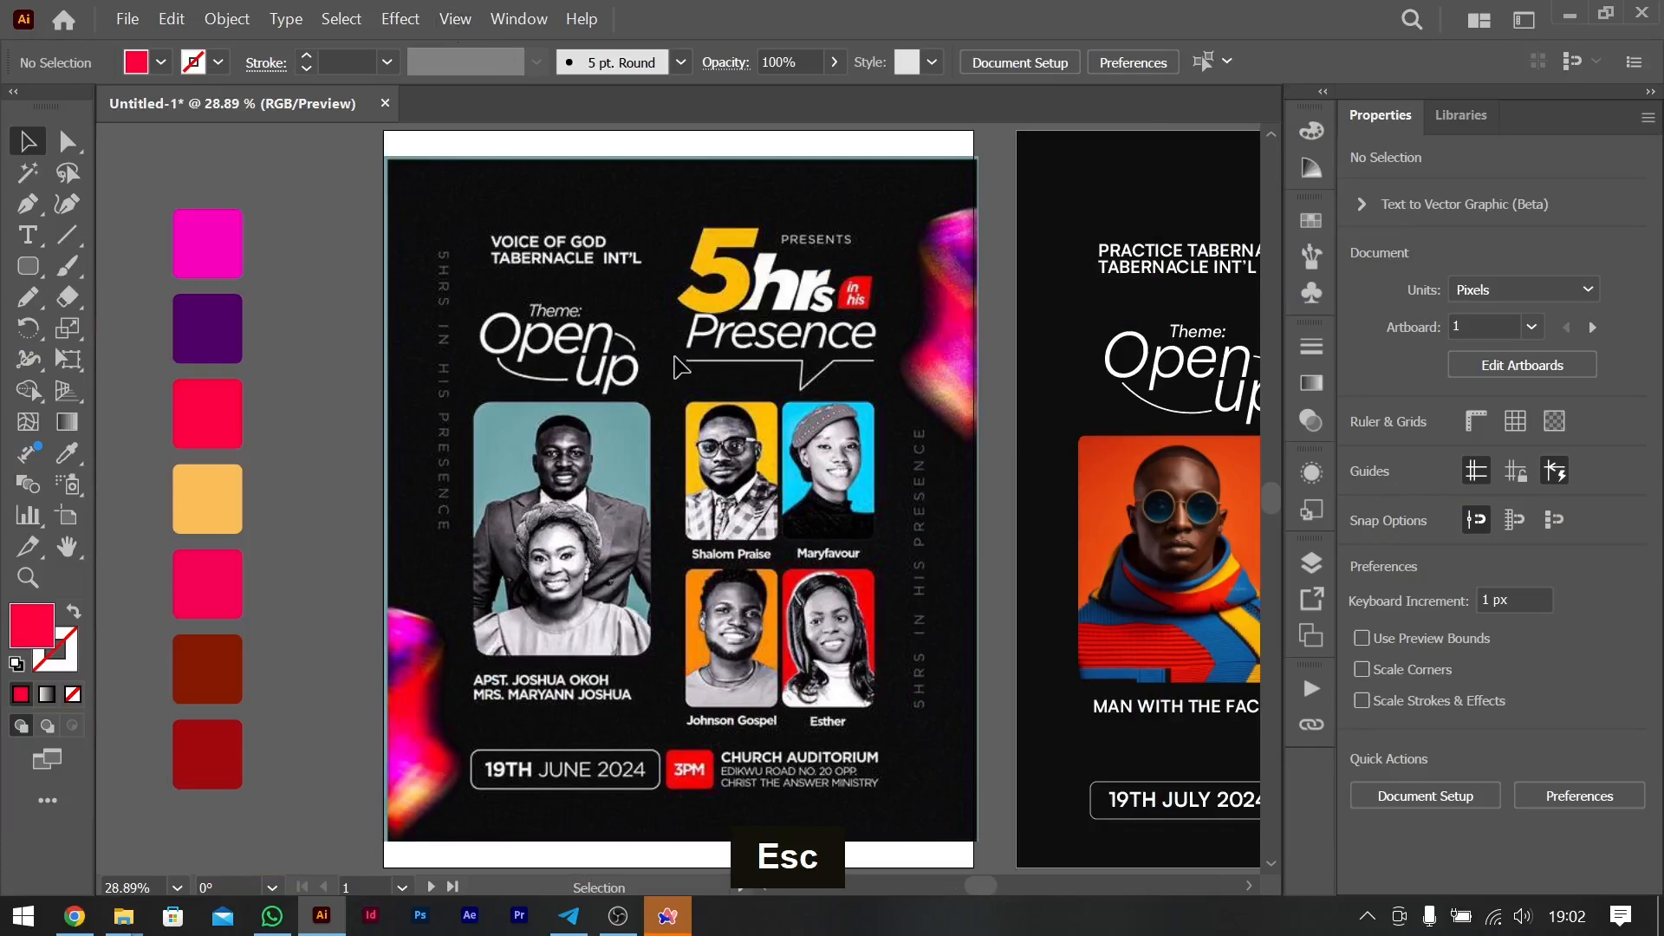
- Copy the mesh blob and paste the duplicate directly in front of the original
scroll(511, 464, "left", 5)
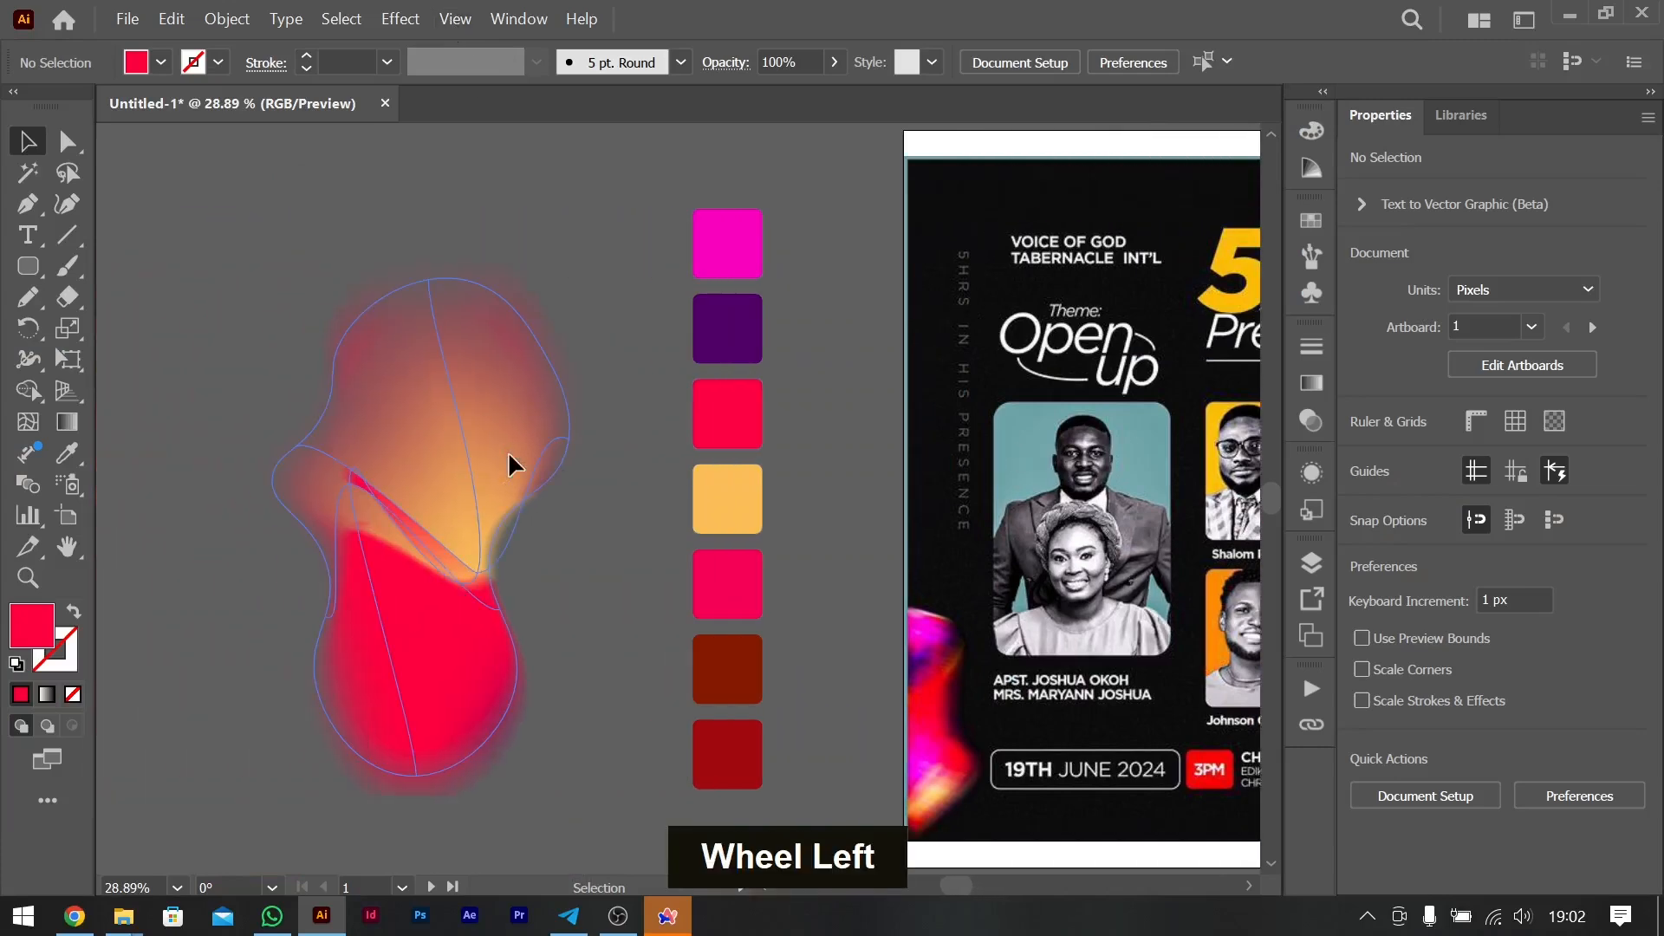
left_click(443, 511)
key("ctrl+c")
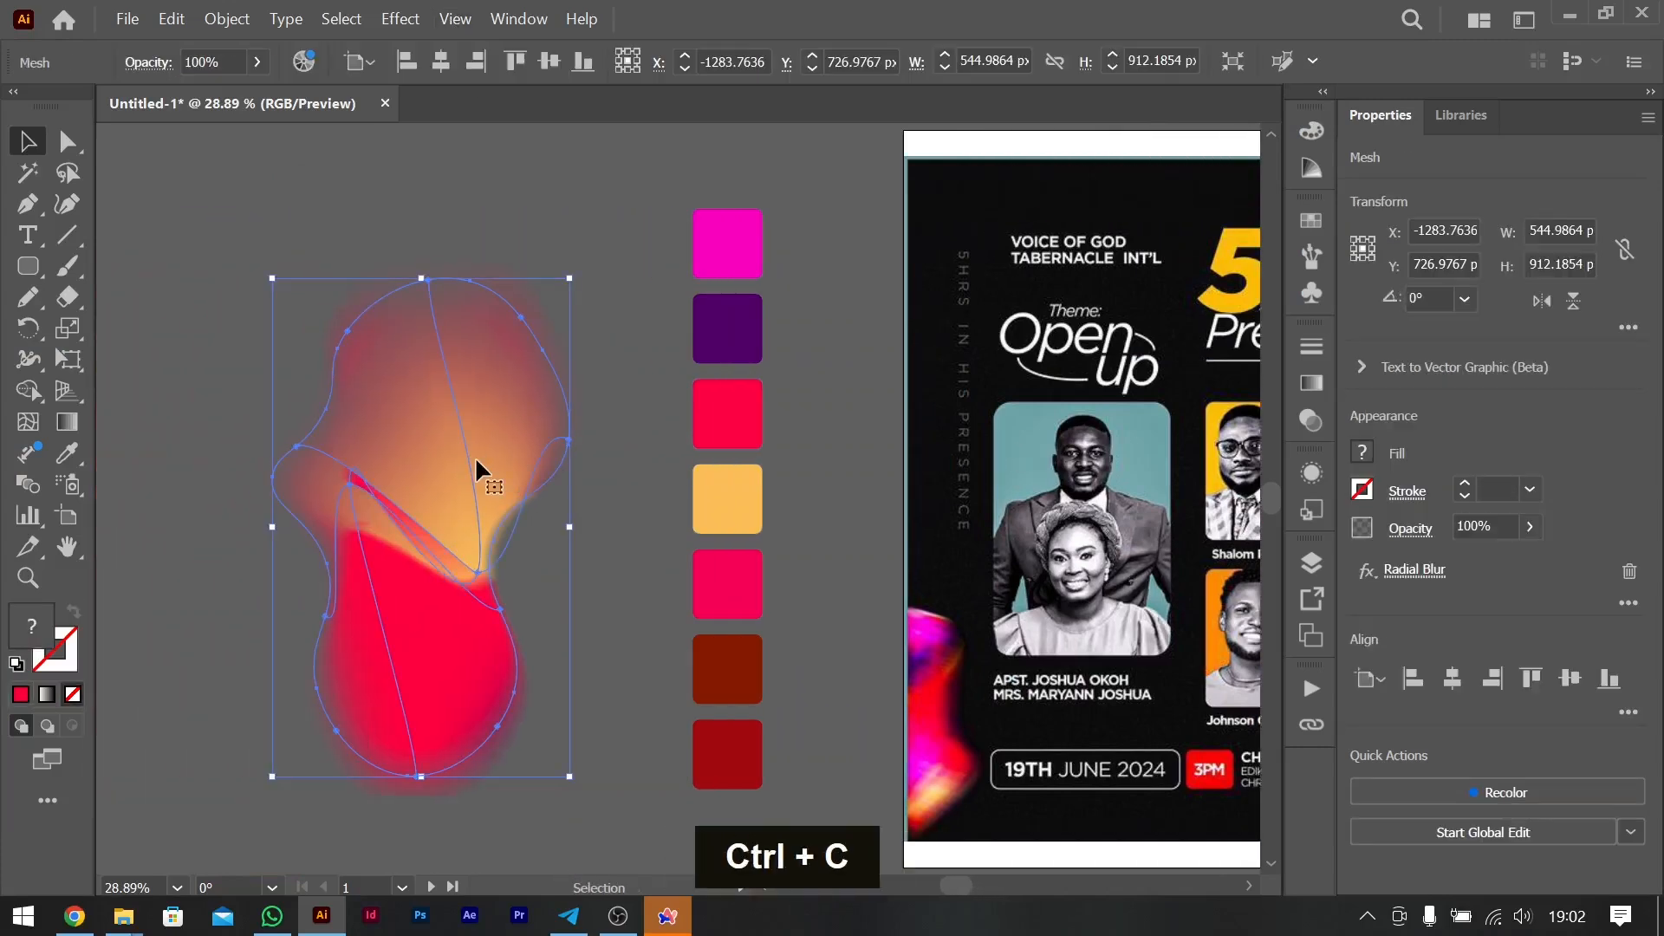
left_click(169, 19)
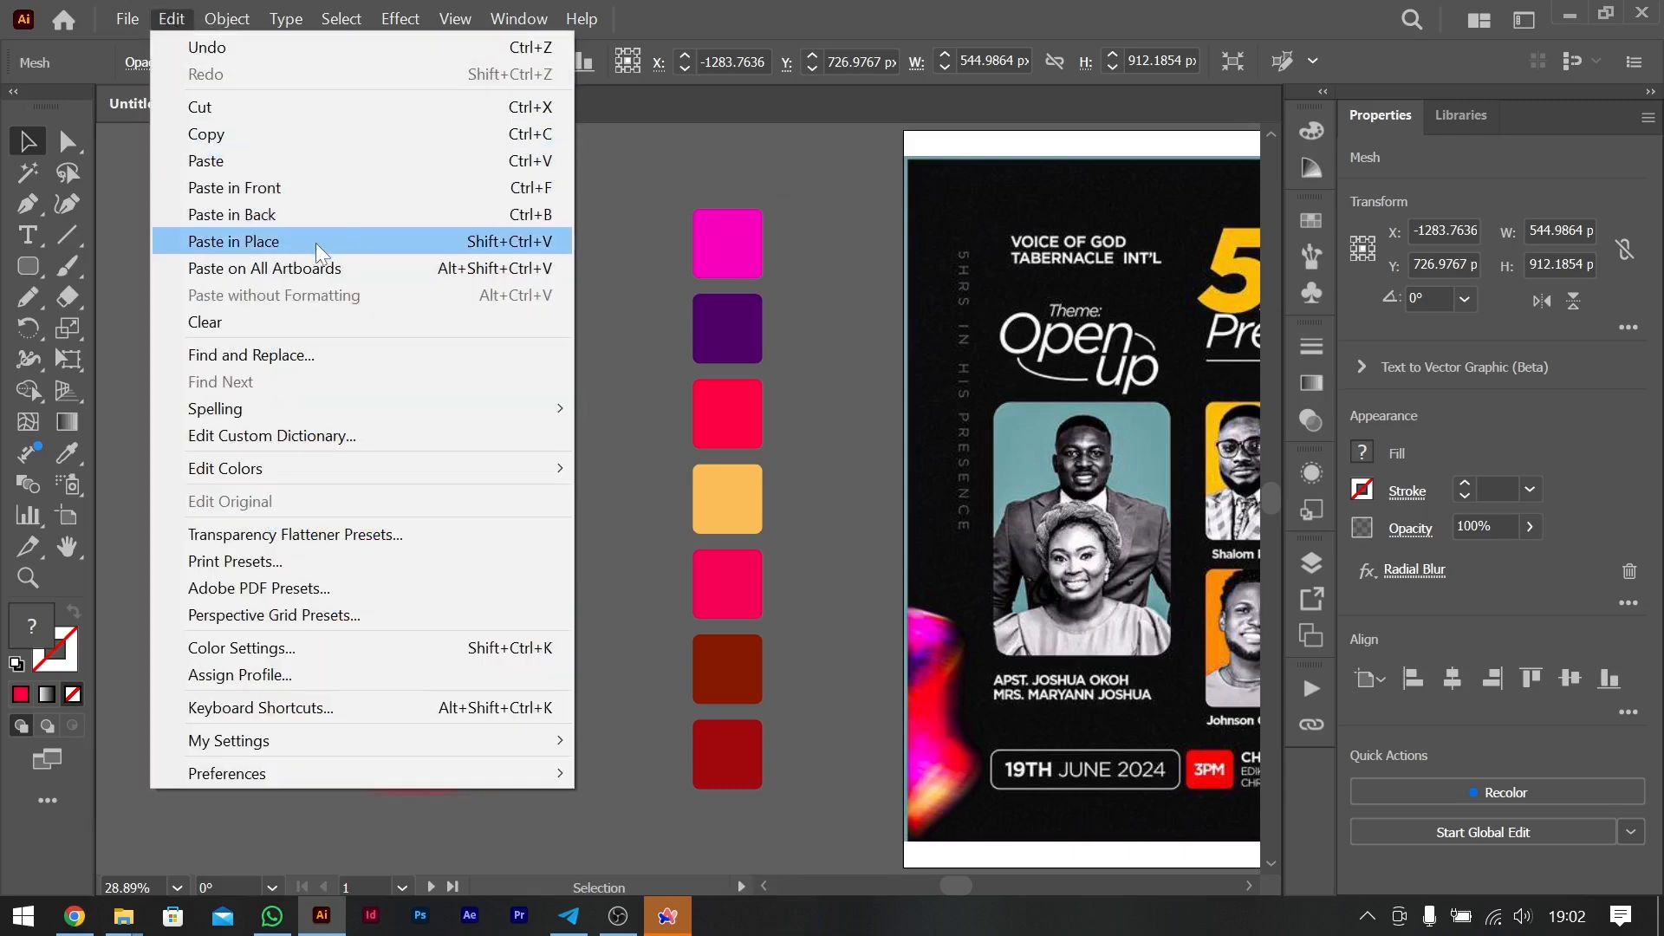
left_click(284, 183)
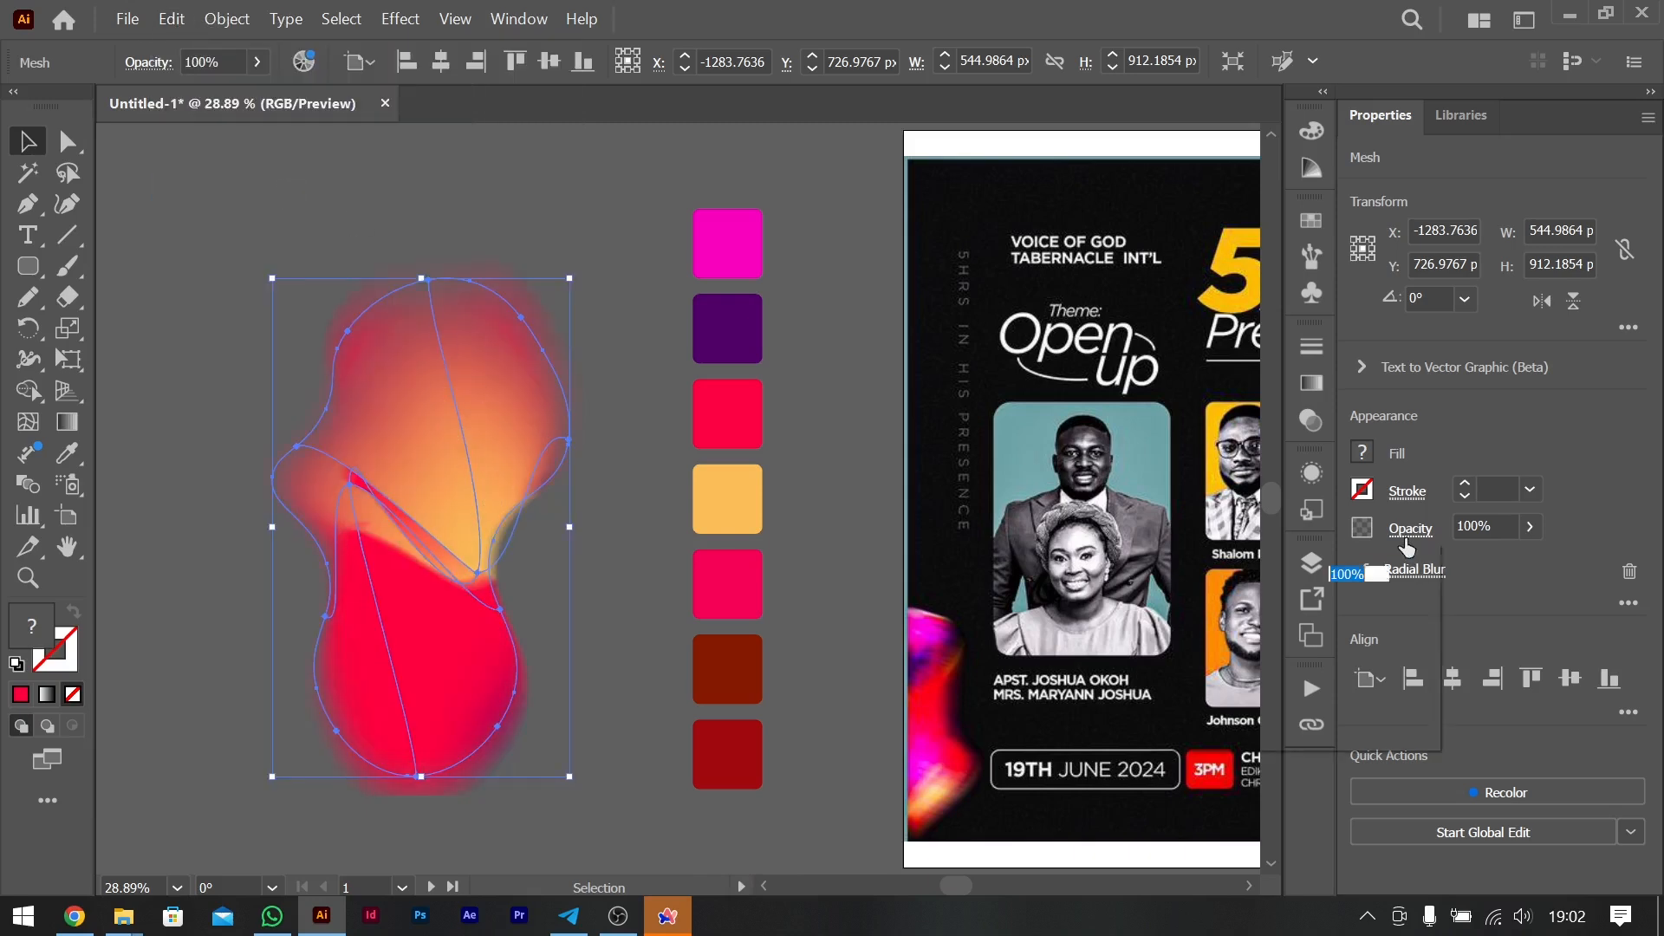
- Try the Soft Light, Overlay, Screen and Multiply blend modes on the front blob copy
left_click(1410, 528)
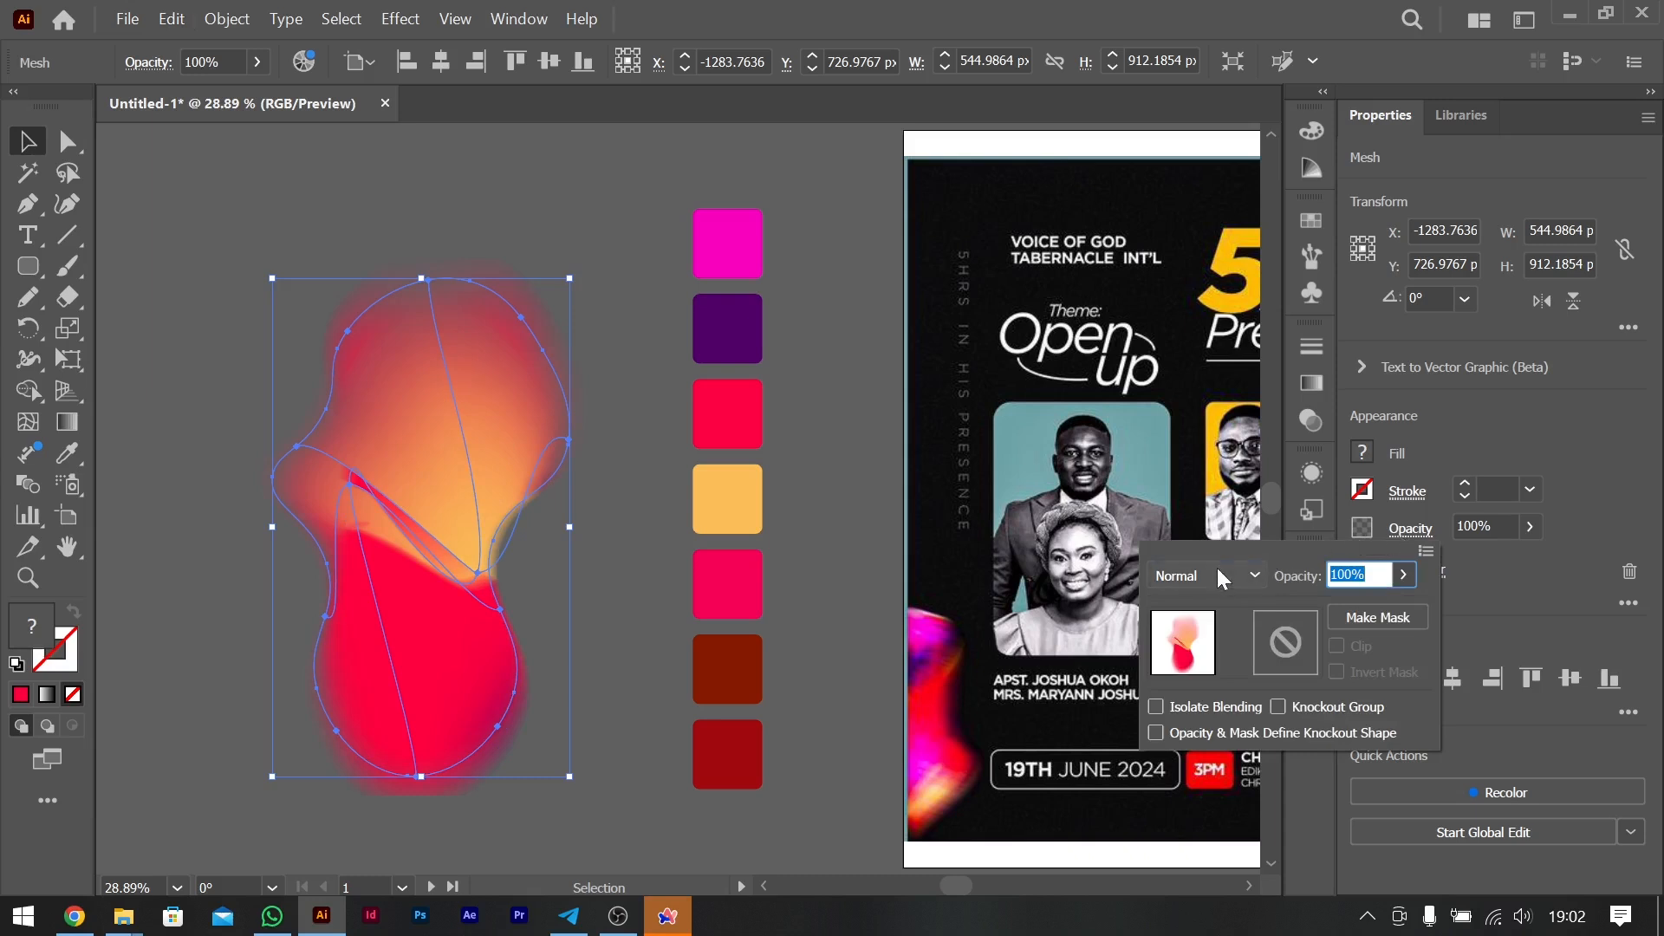
left_click(1216, 575)
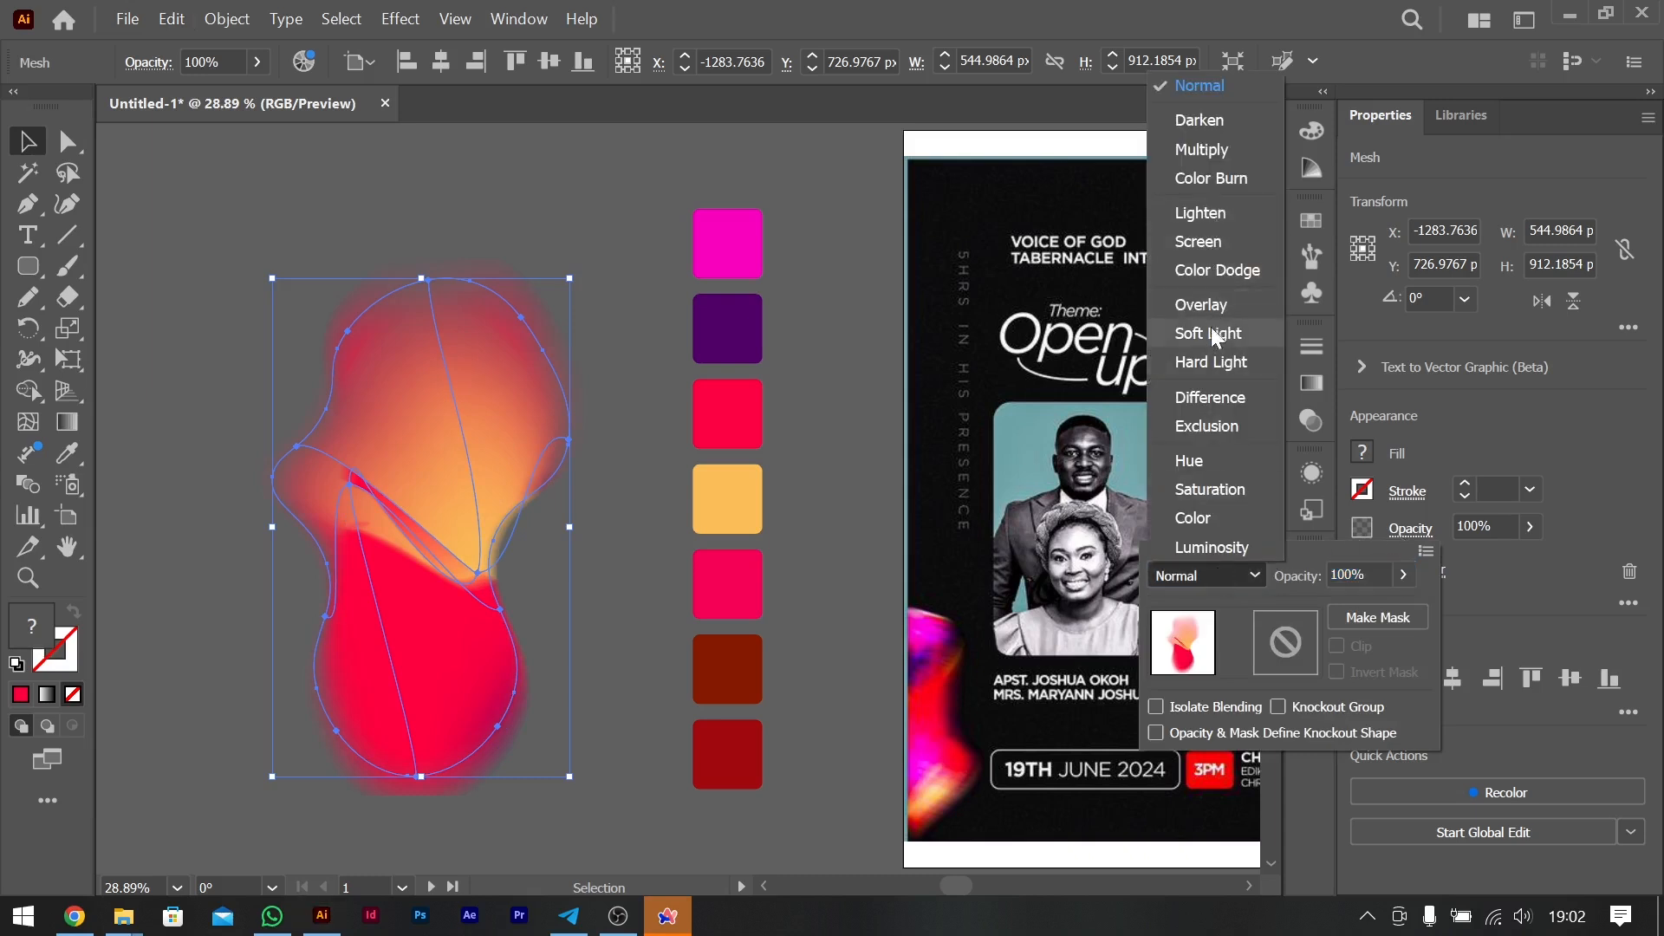
left_click(1211, 333)
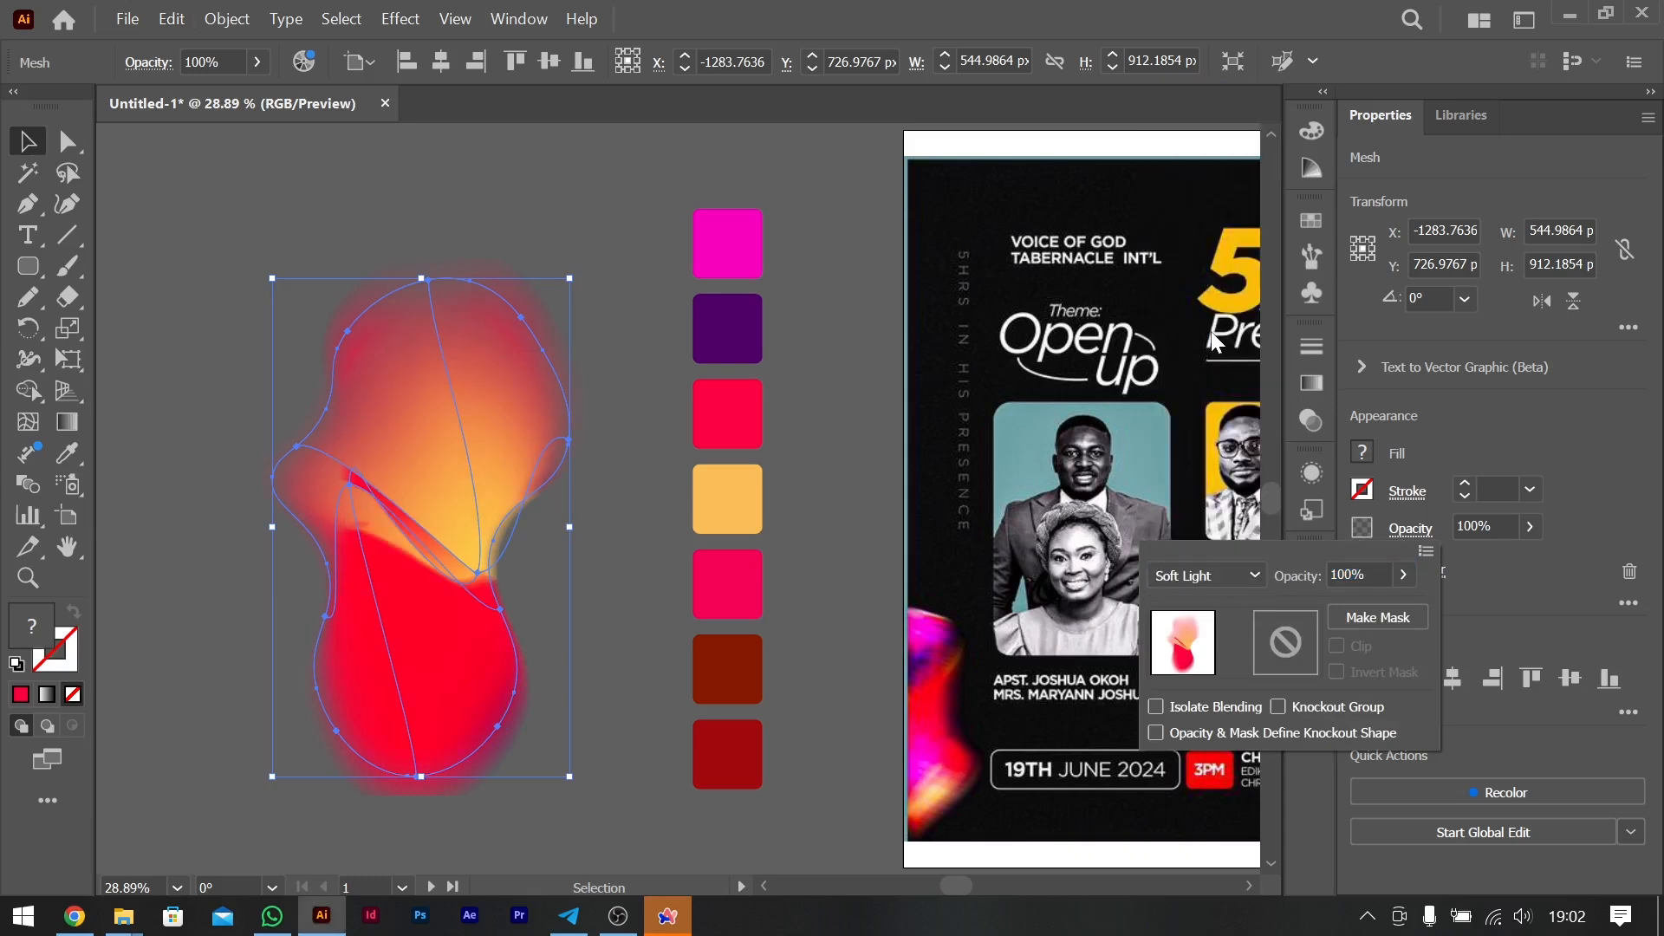
left_click(1213, 575)
left_click(1220, 324)
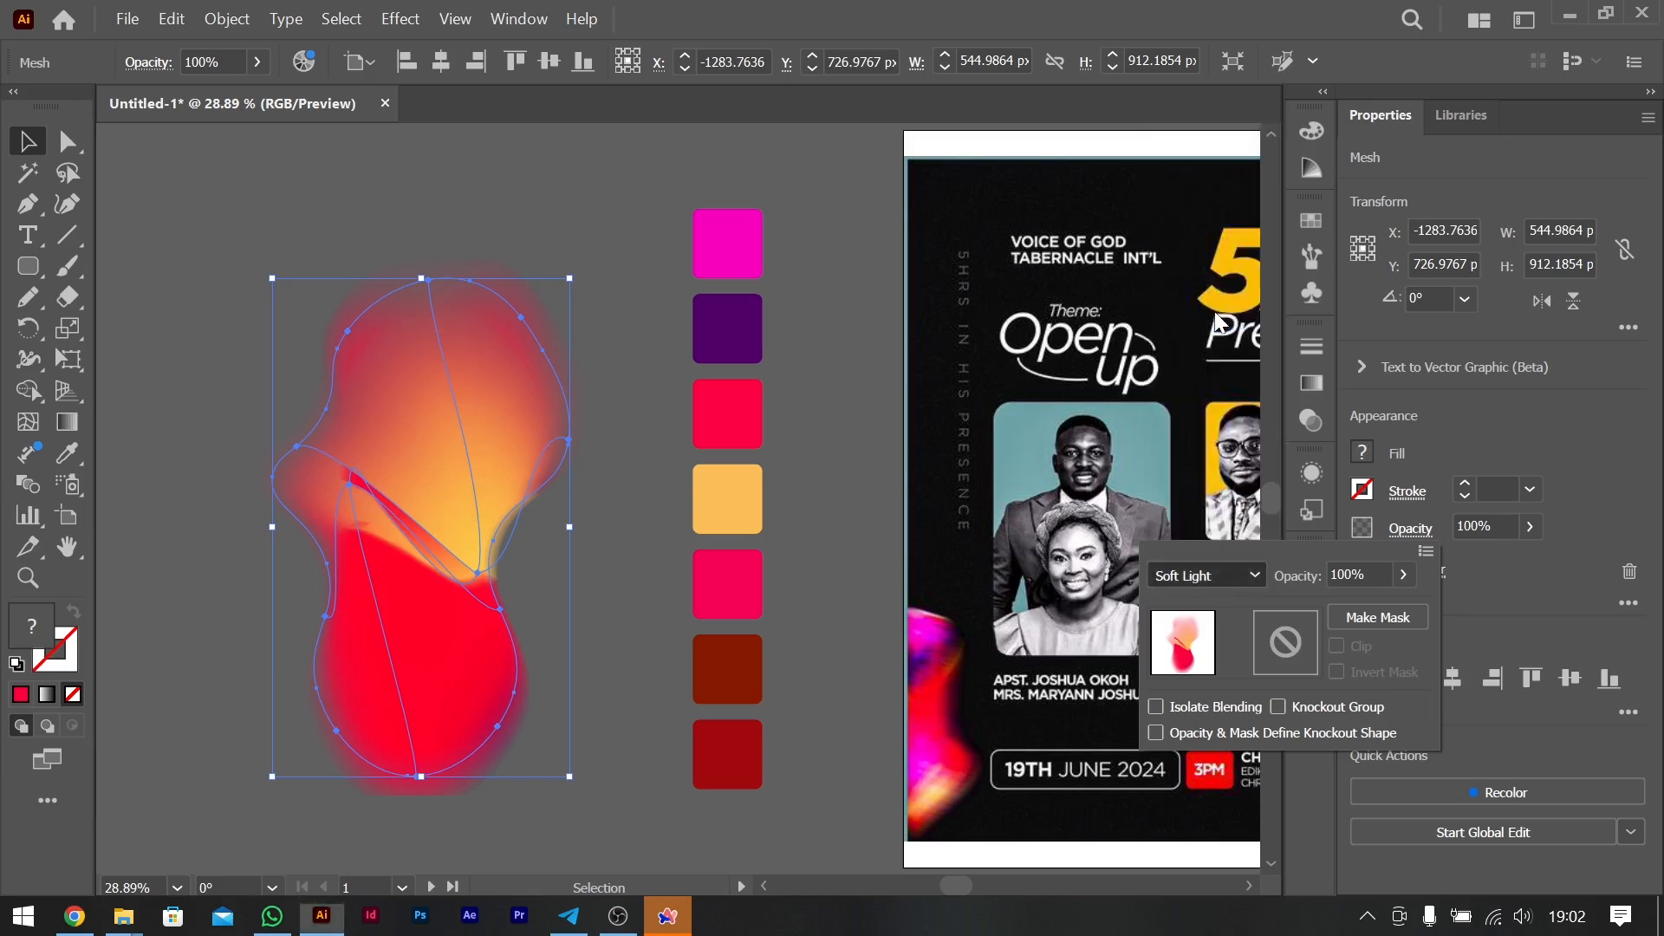
left_click(1231, 575)
left_click(1204, 246)
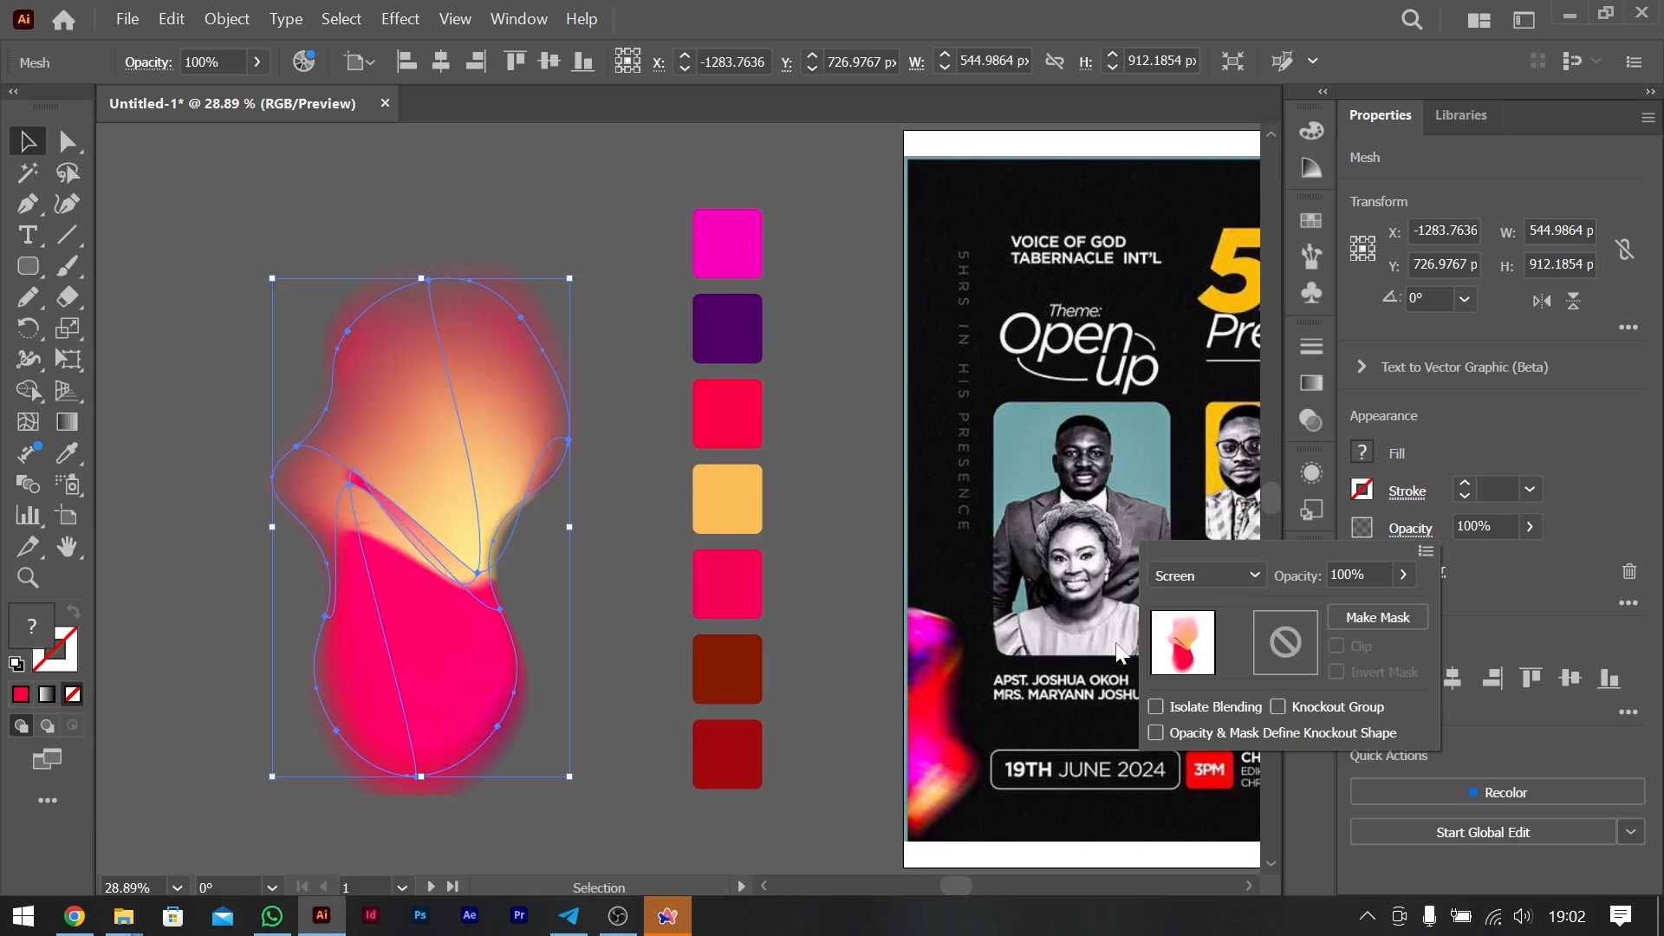
left_click(1222, 580)
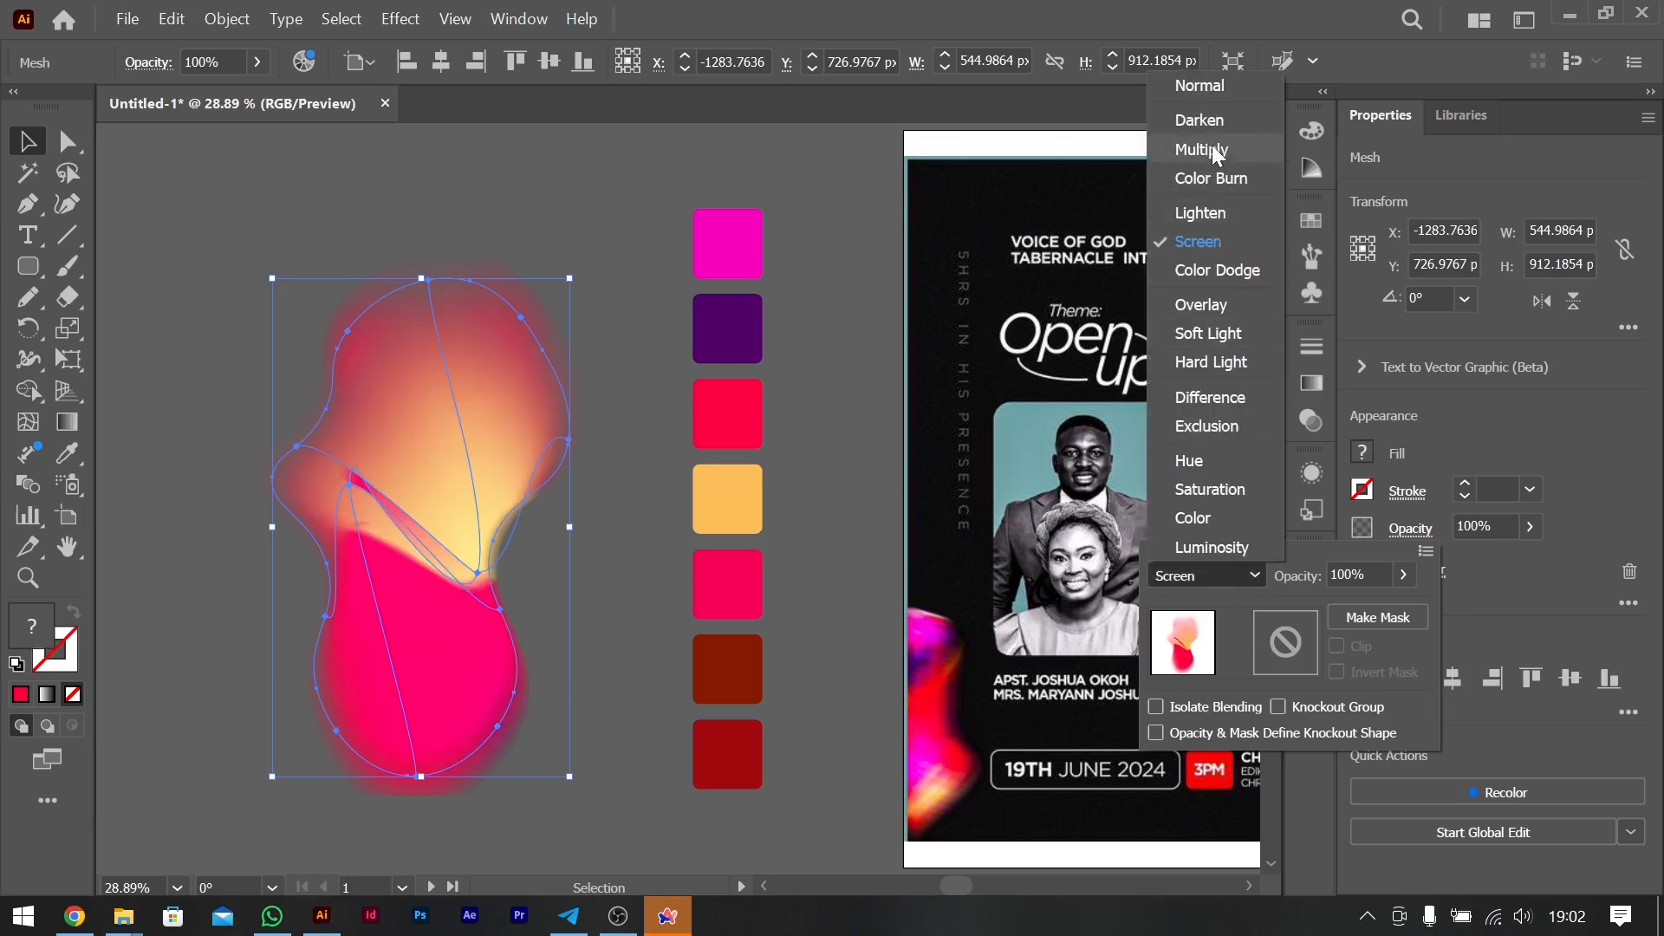
left_click(1207, 241)
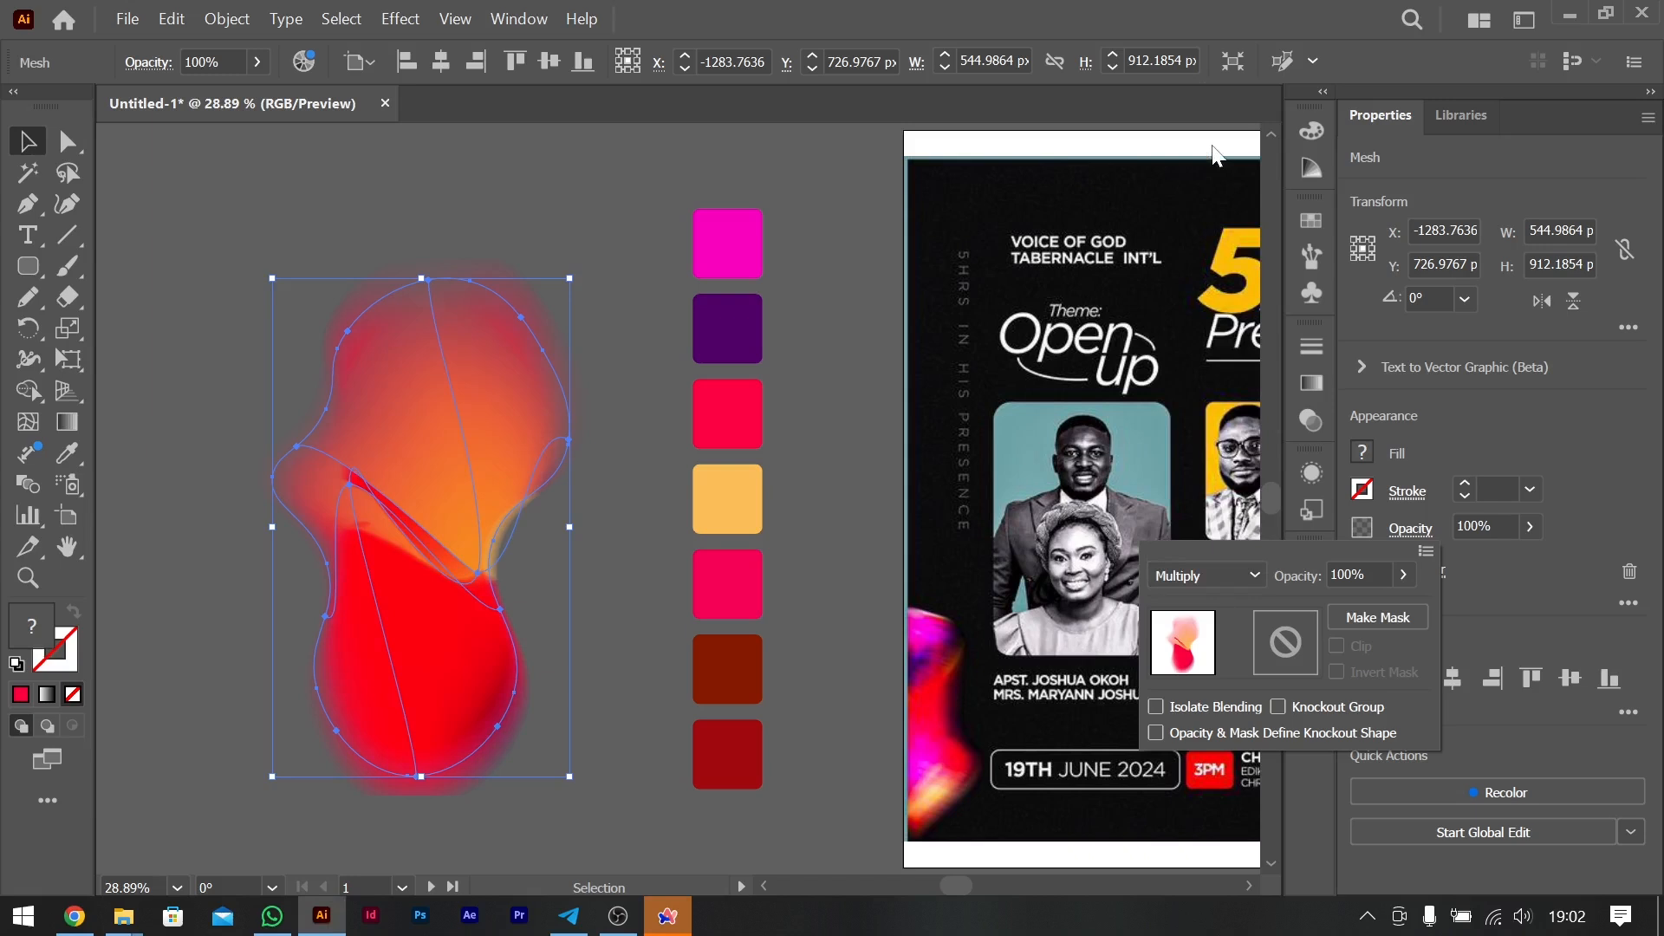
- Set the front blob copy's blend mode to Screen
left_click(1195, 570)
left_click(1214, 241)
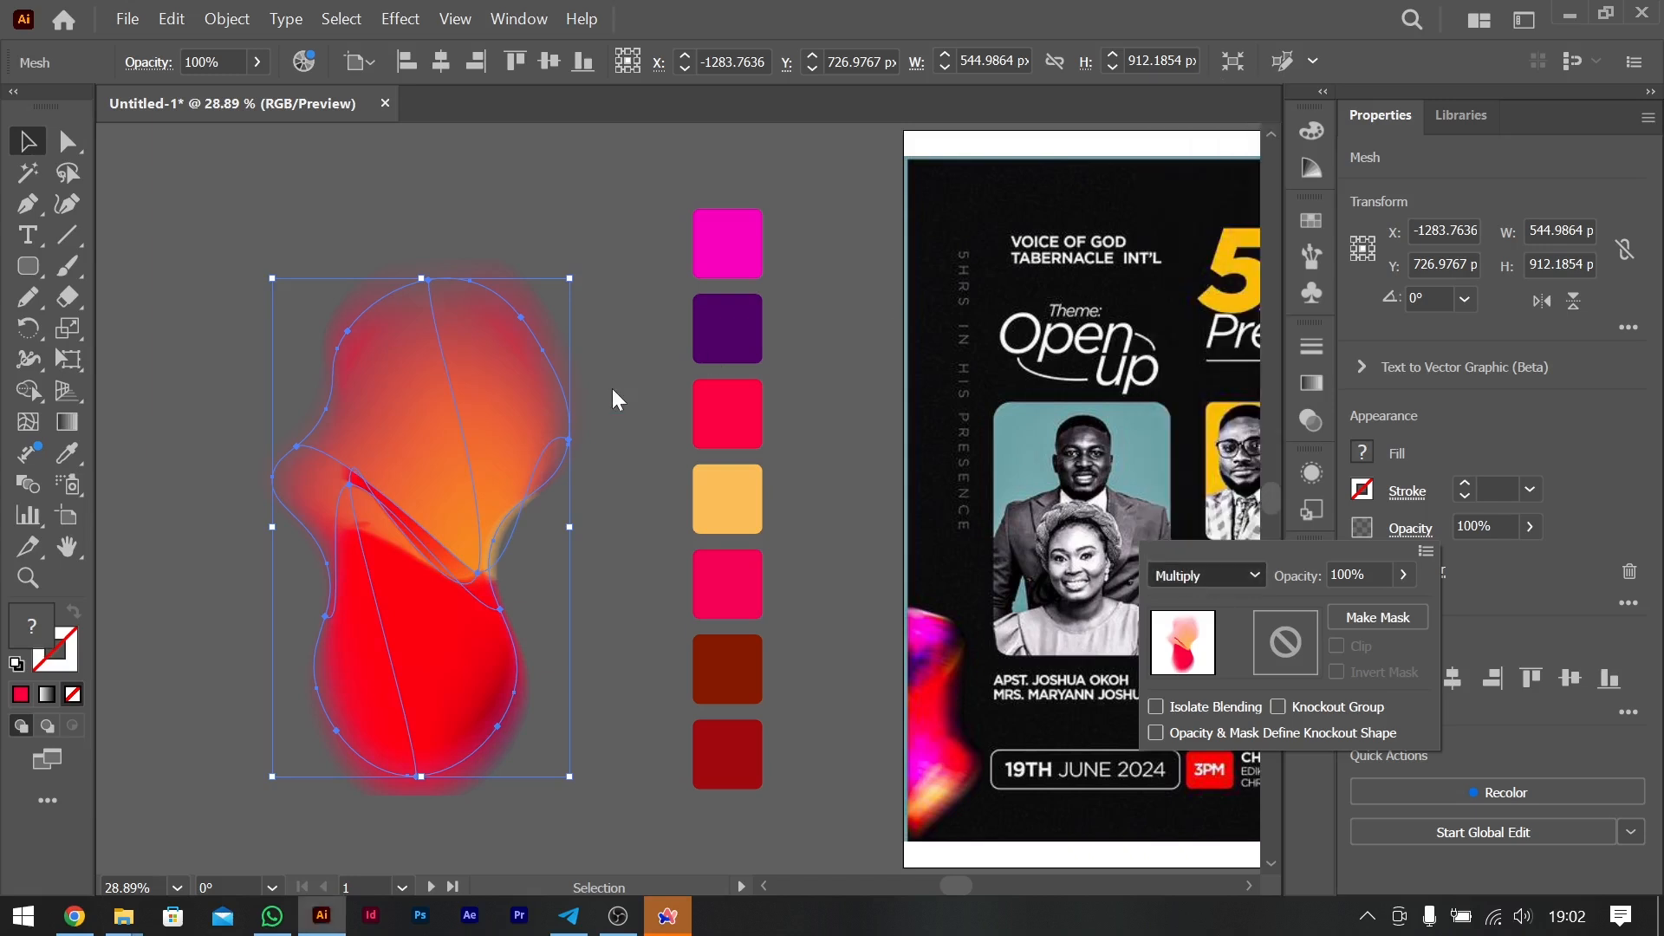
left_click(432, 444)
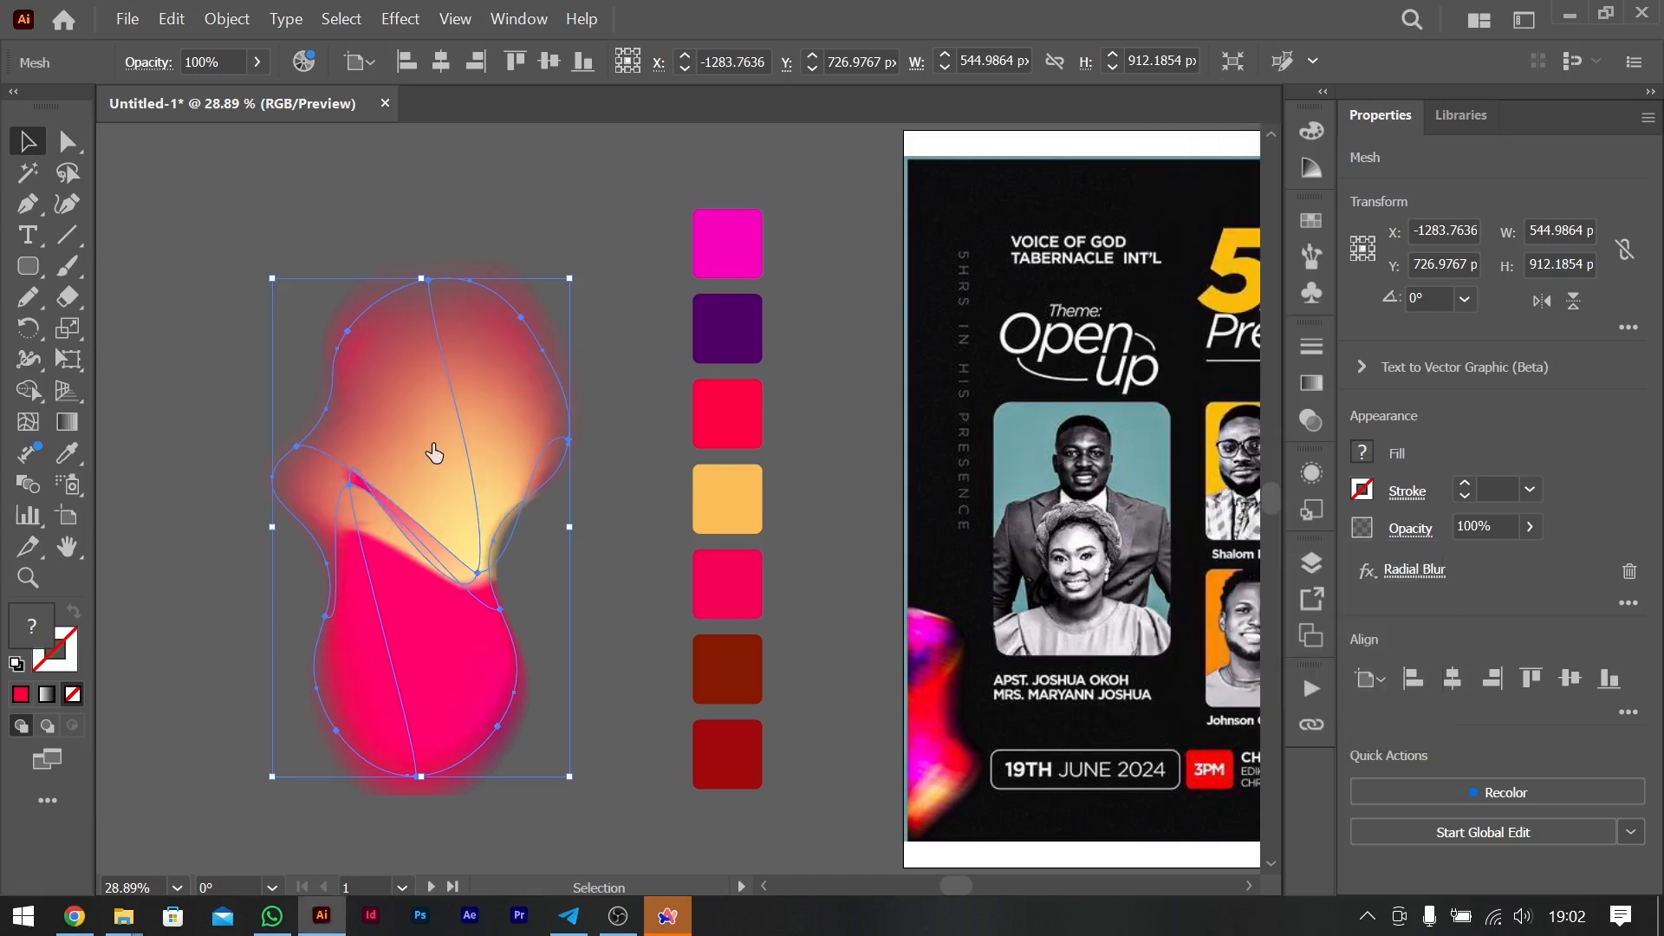
- Change the front blob copy's Radial Blur method to Spin
left_click(1414, 569)
left_click(1157, 310)
left_click(1376, 206)
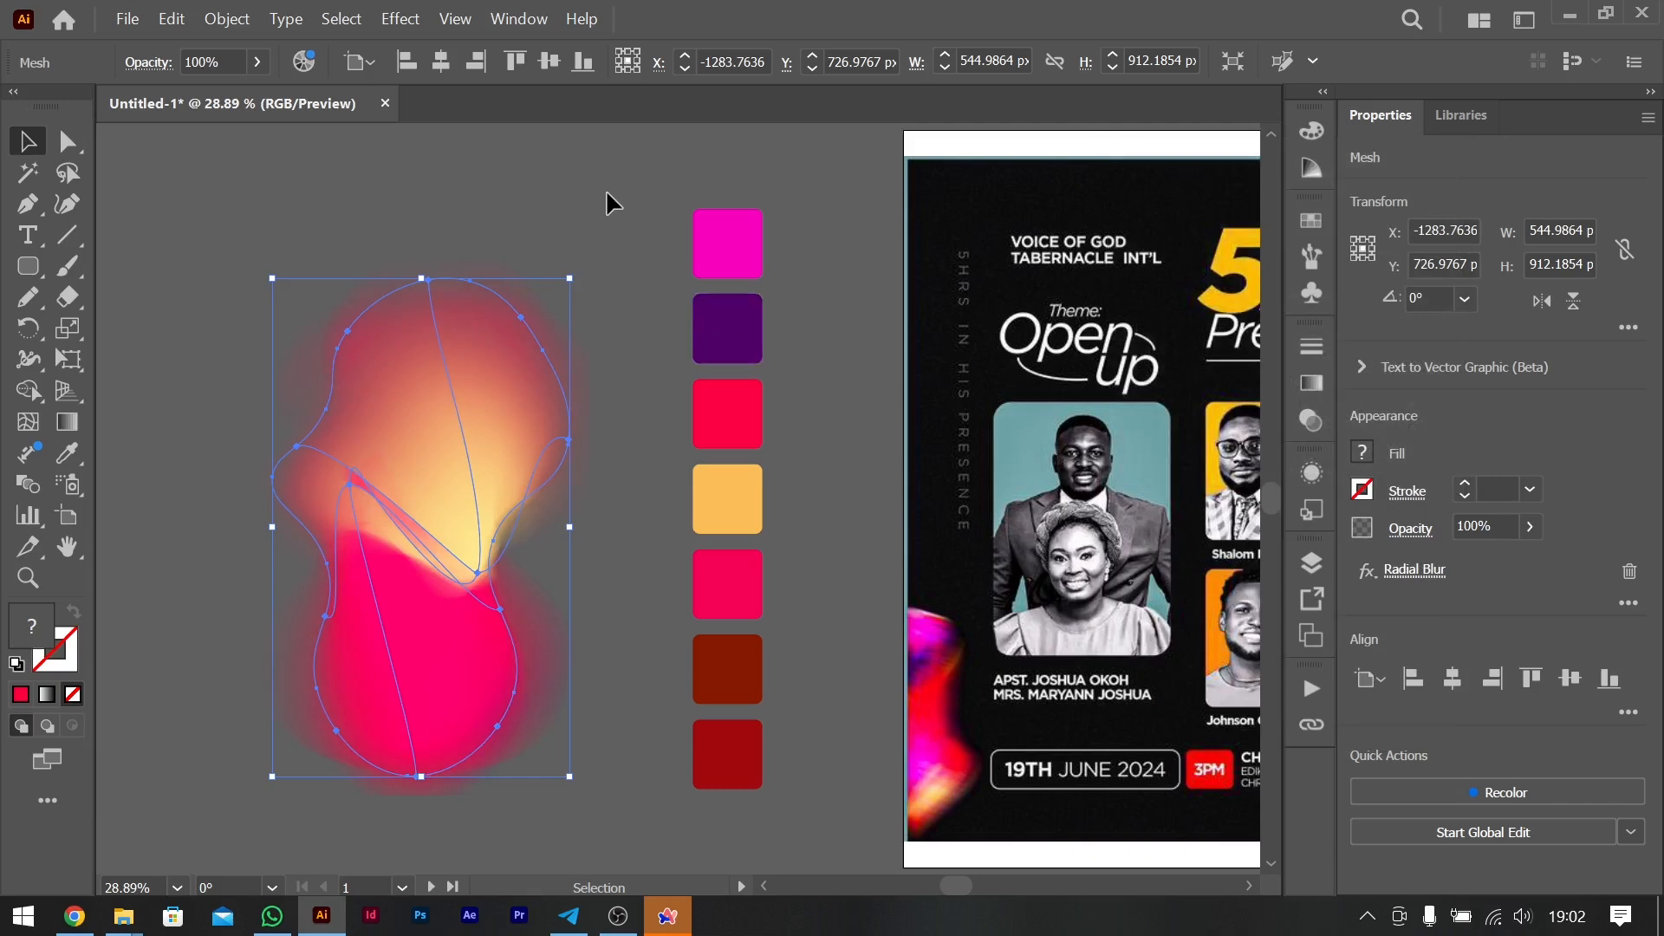
left_click(627, 621)
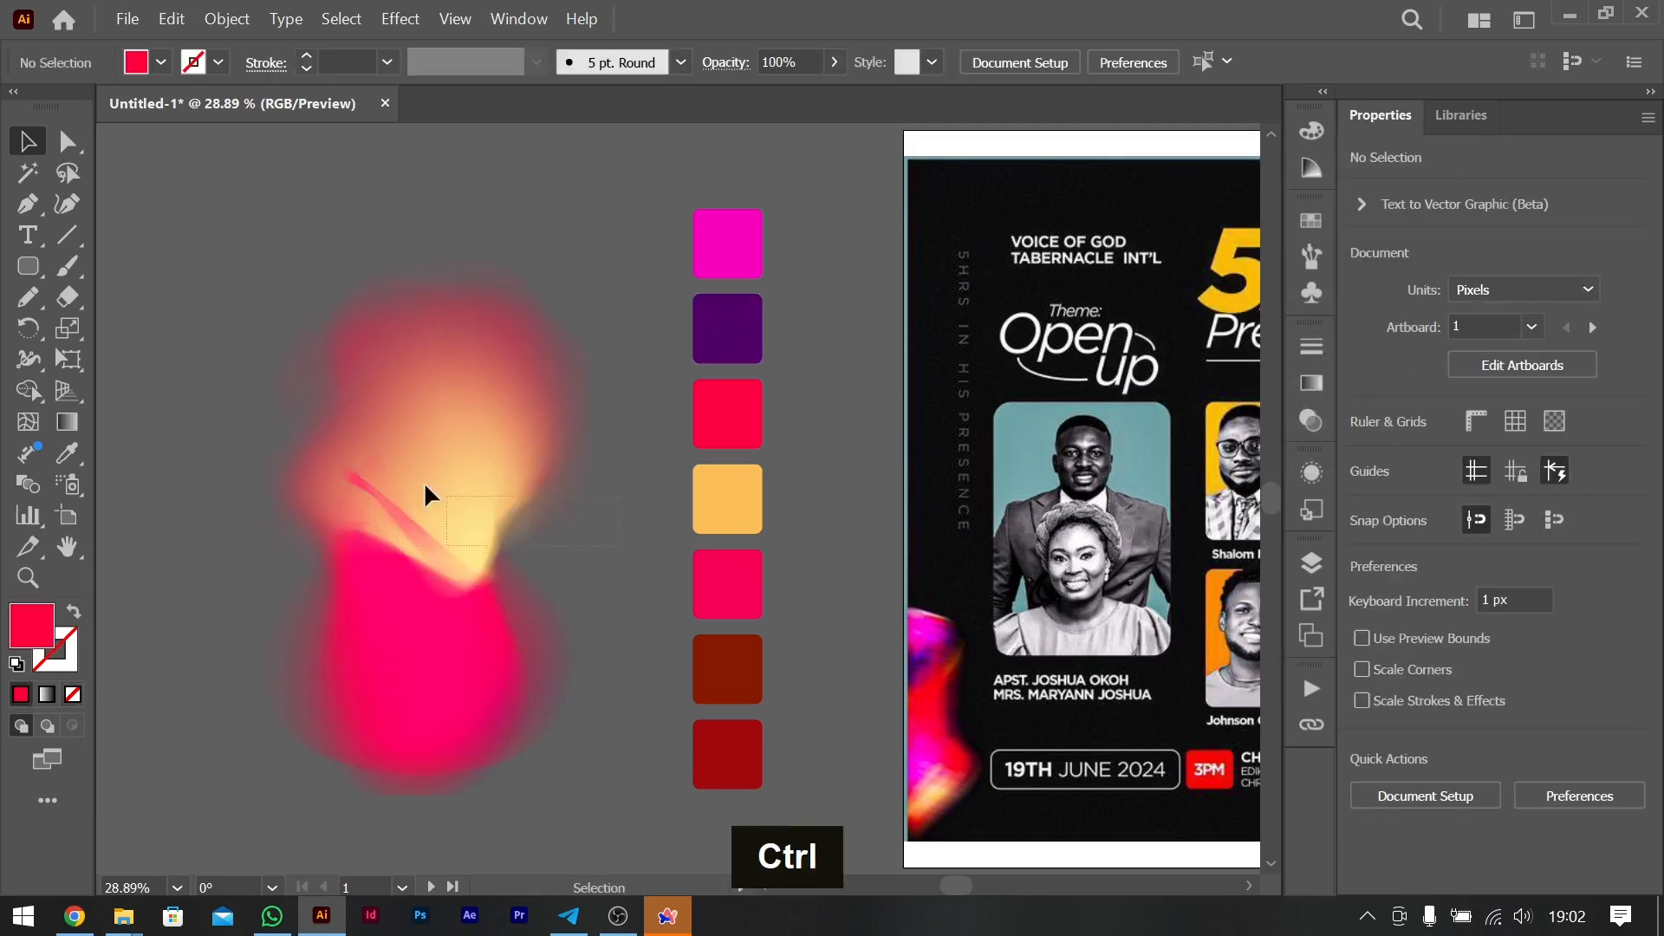
- Select both stacked blobs and move them over to the gap between the original flyer and the recreated flyer
left_click(387, 467)
key("ctrl+minus")
scroll(655, 433, "right", 5)
scroll(654, 433, "right", 1)
left_click_drag(268, 475, 1190, 541)
scroll(1190, 542, "right", 6)
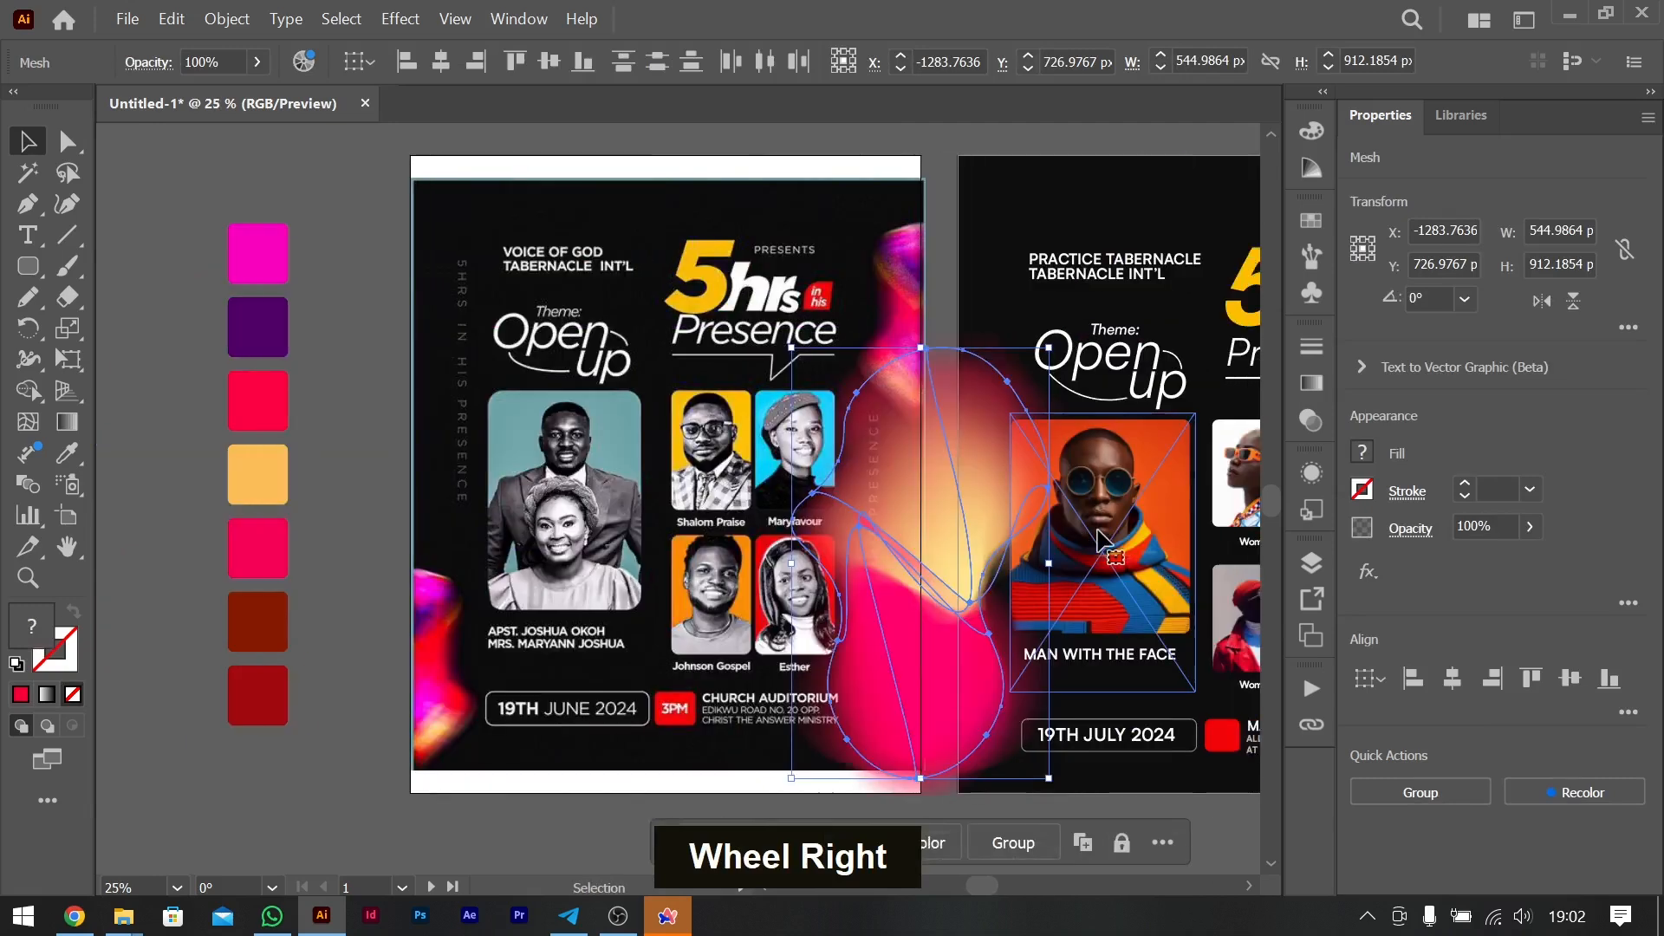
- Scale the two stacked blobs down proportionally to about 253 by 424 px and group them
key("shift")
left_click_drag(904, 347, 951, 654)
key("ctrl+g")
- Rotate the blob group about 13° counterclockwise and place it over the recreated flyer's lower left edge
left_click_drag(1005, 598, 976, 597)
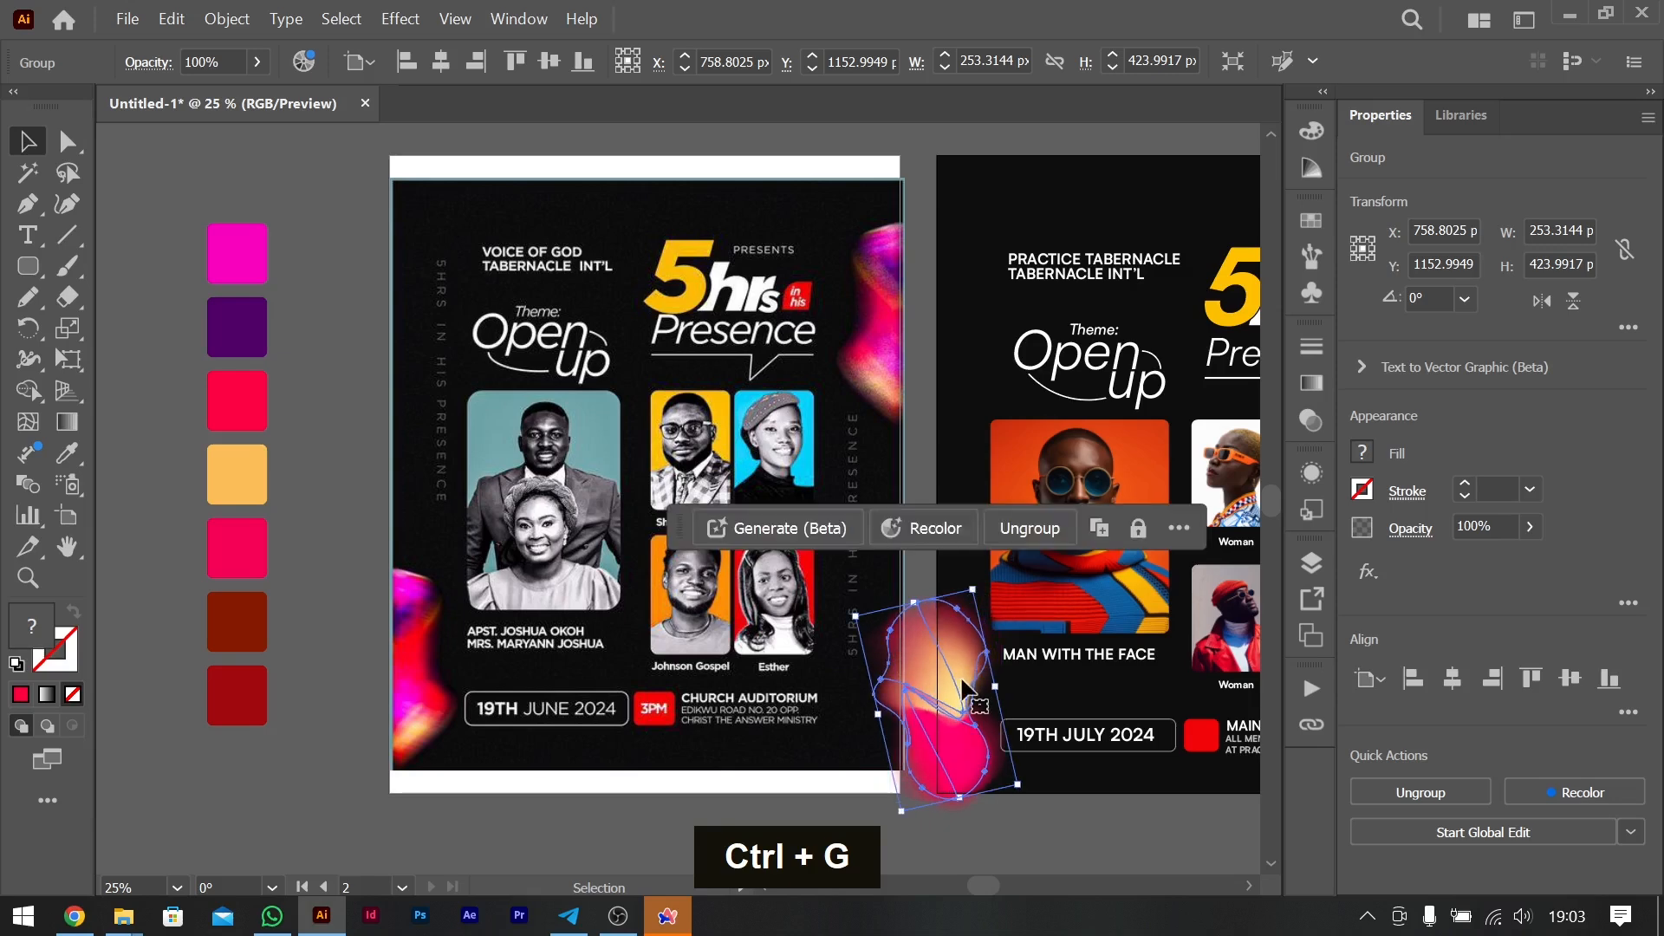
mouse_move(958, 668)
left_mouse_down()
mouse_move(949, 640)
mouse_move(956, 654)
left_mouse_up()
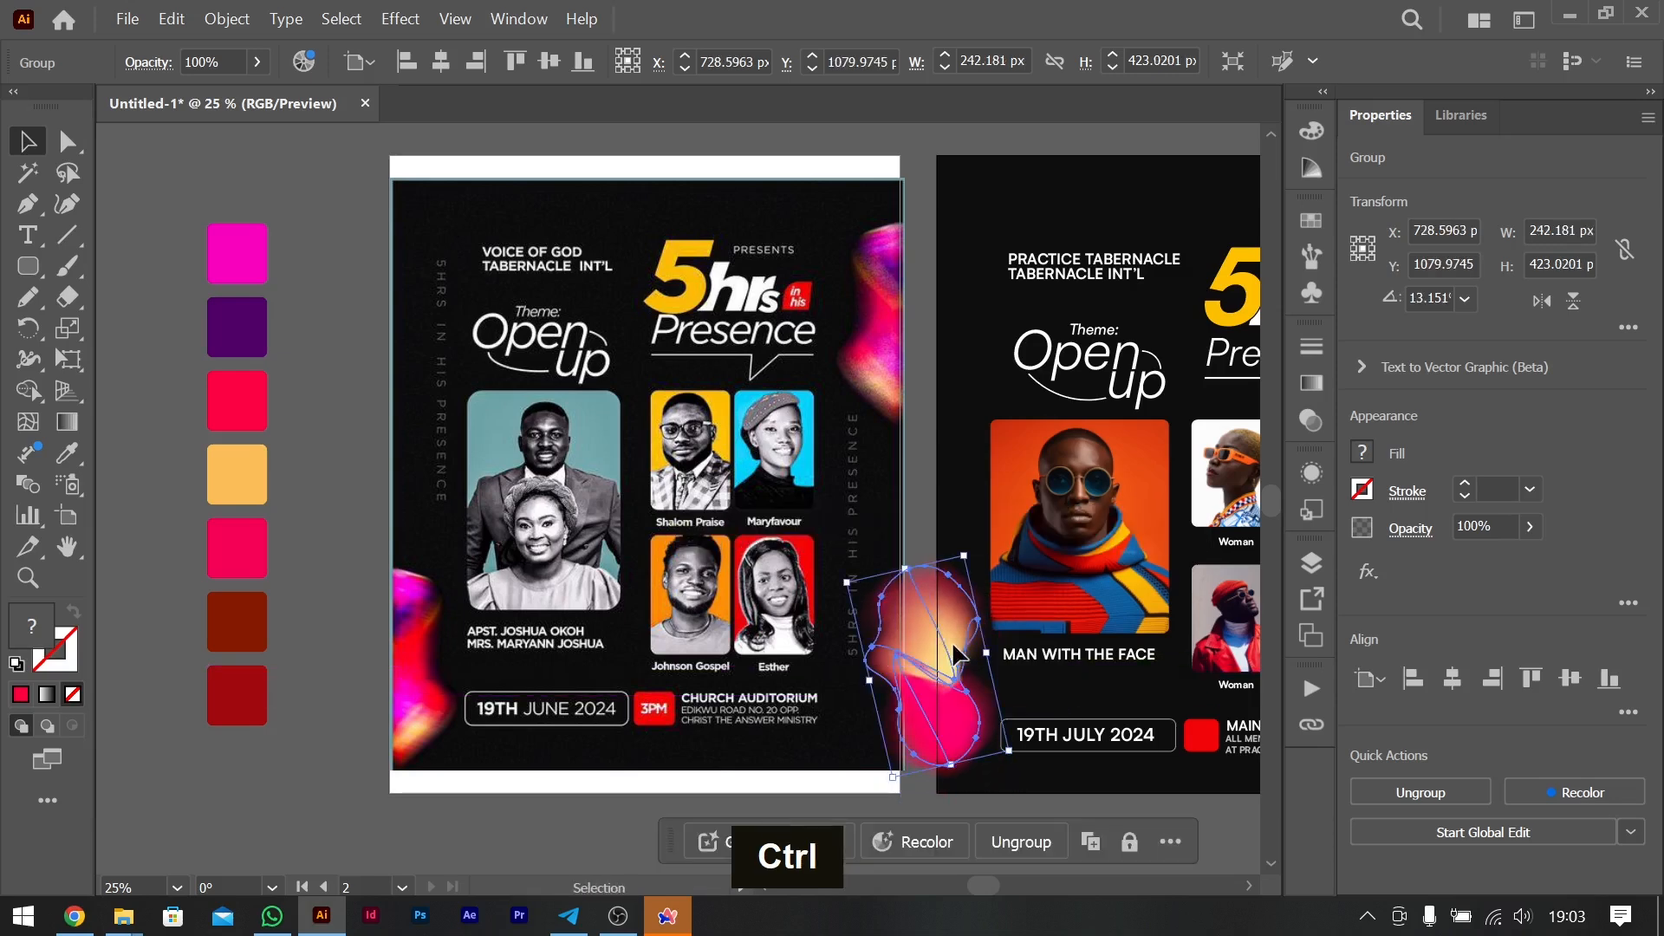
- Paste a copy of the blob group in front and move it down to overlap the original, at about X 718, Y 1164 px
key("ctrl+c")
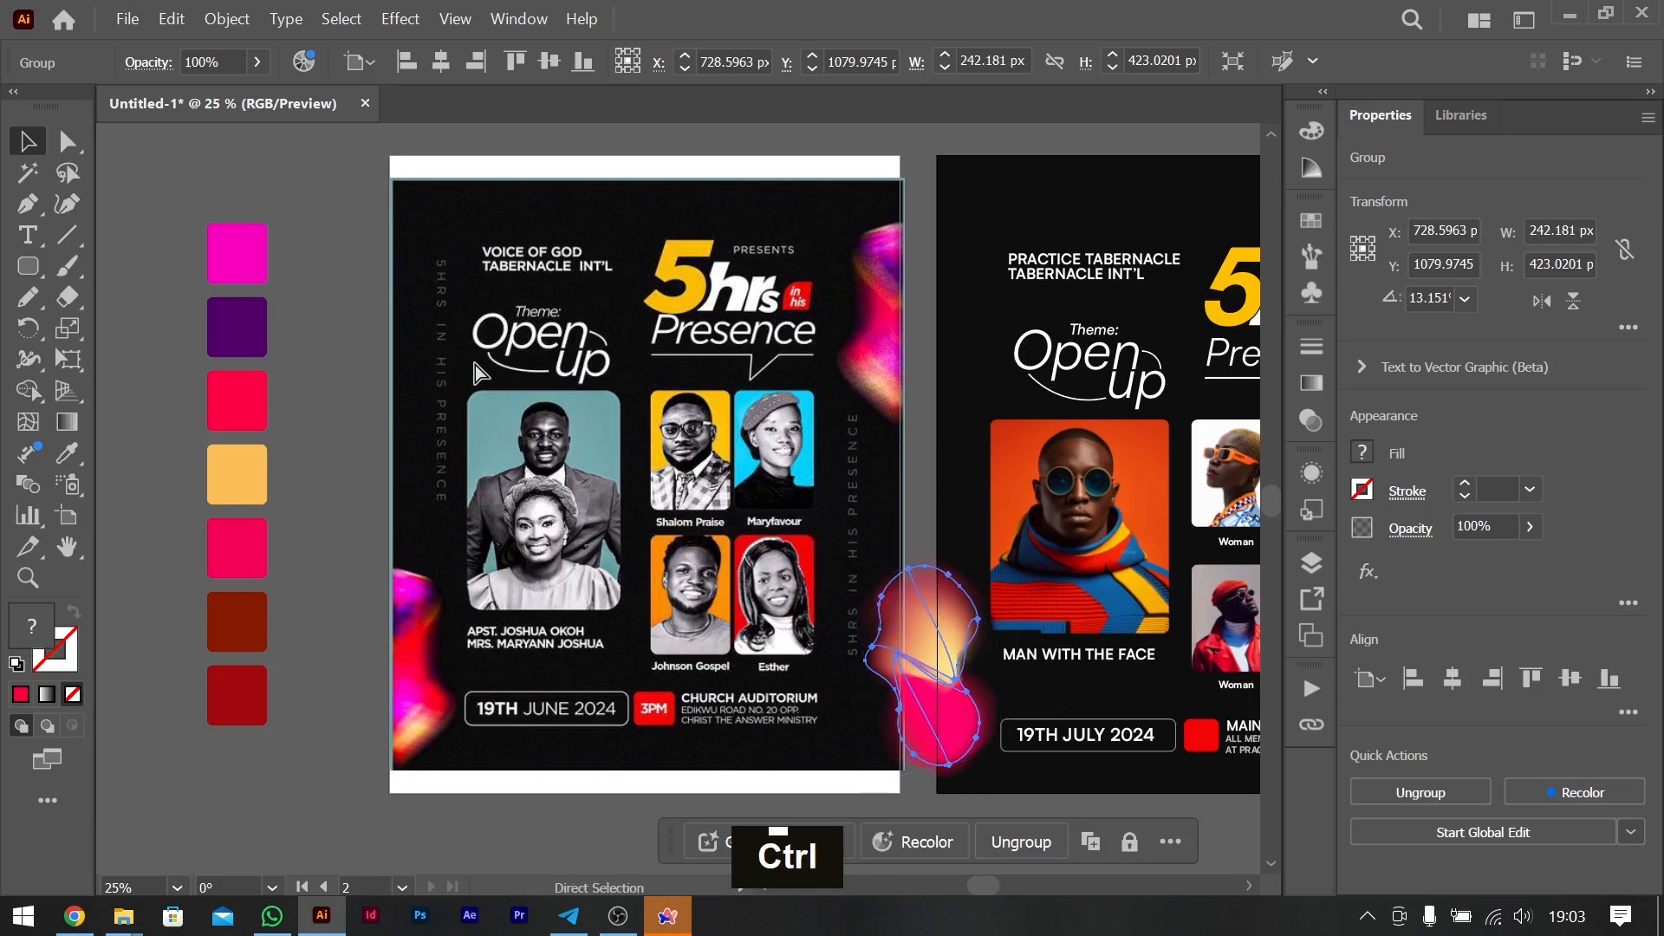
left_click(170, 21)
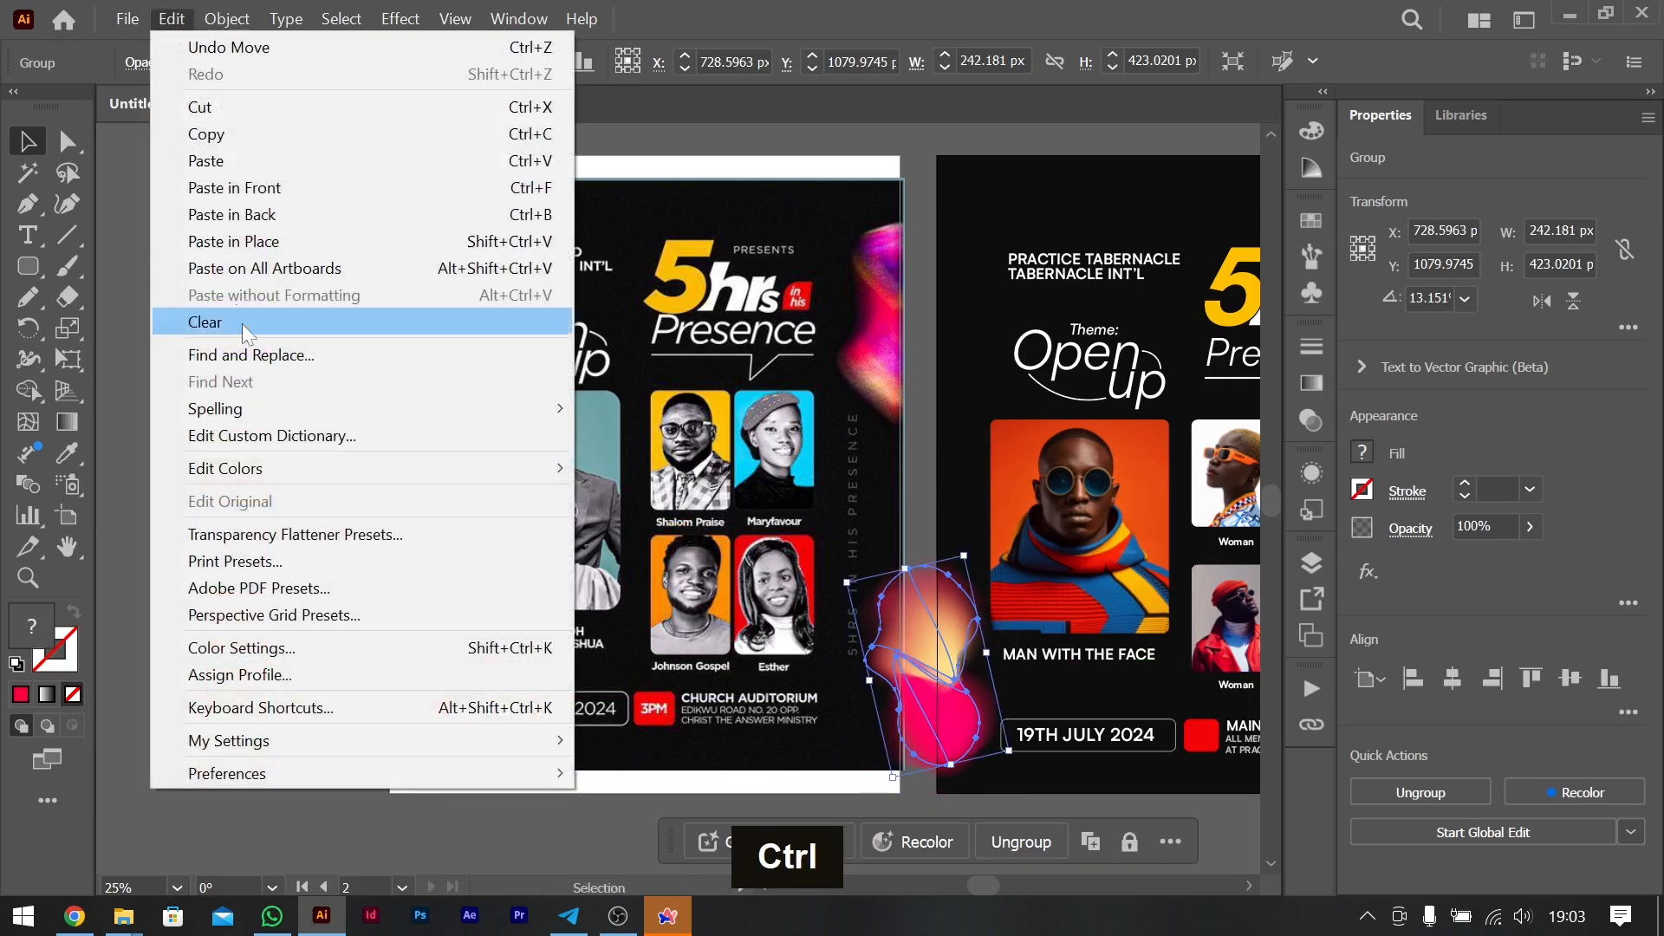
left_click(287, 188)
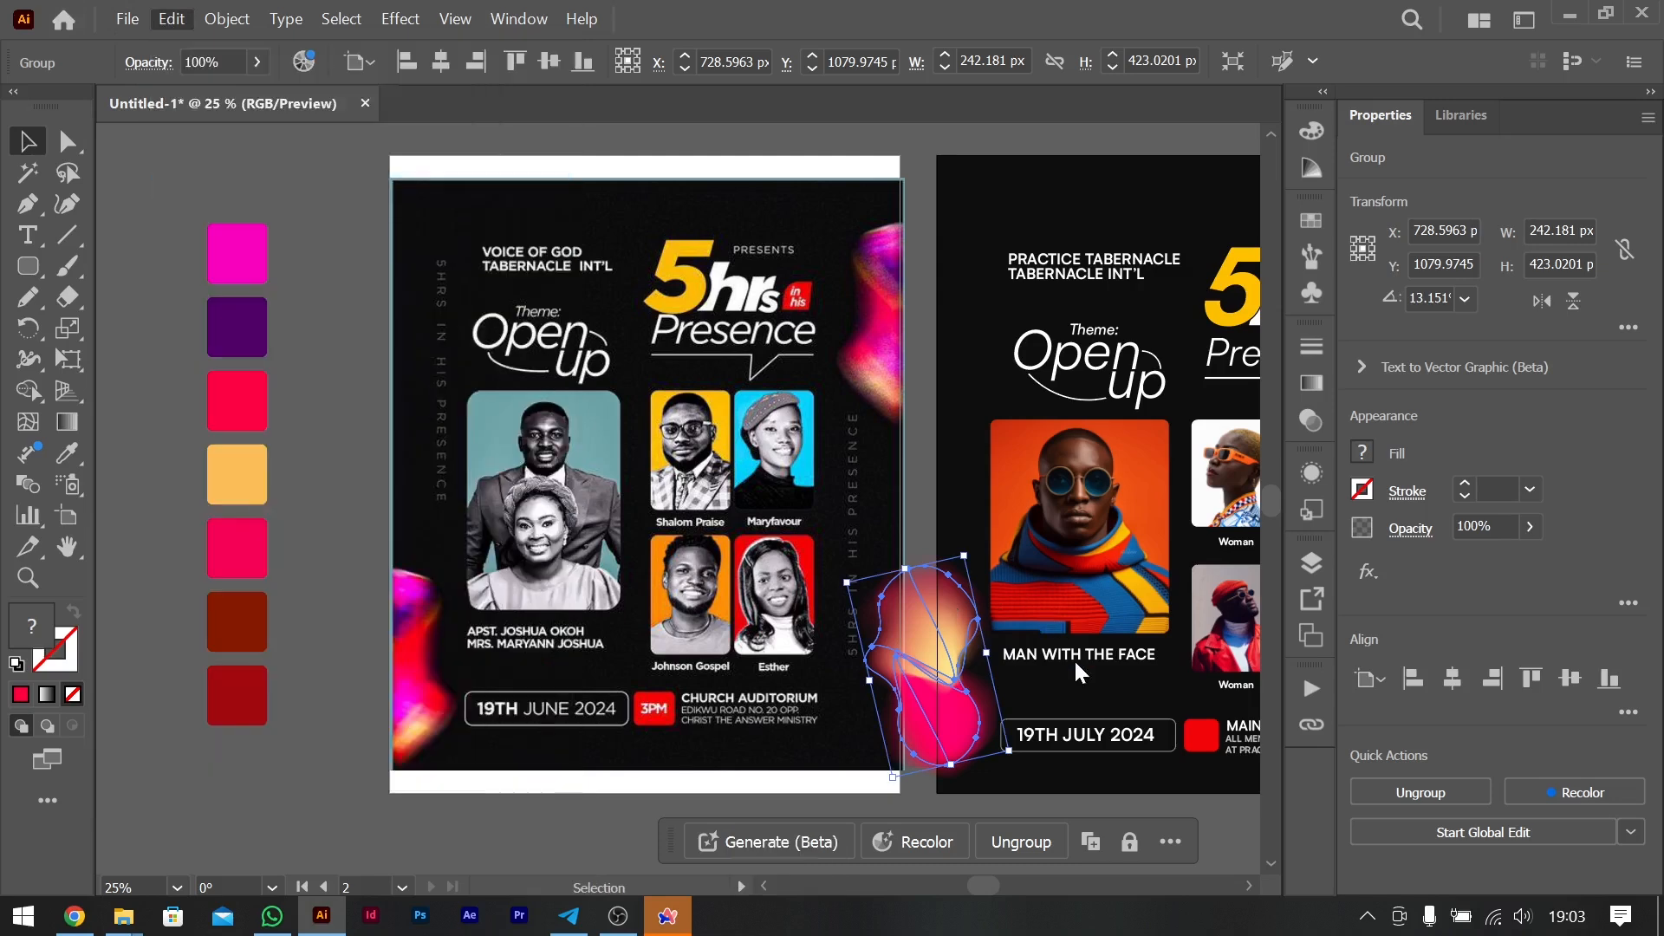
left_click(936, 796)
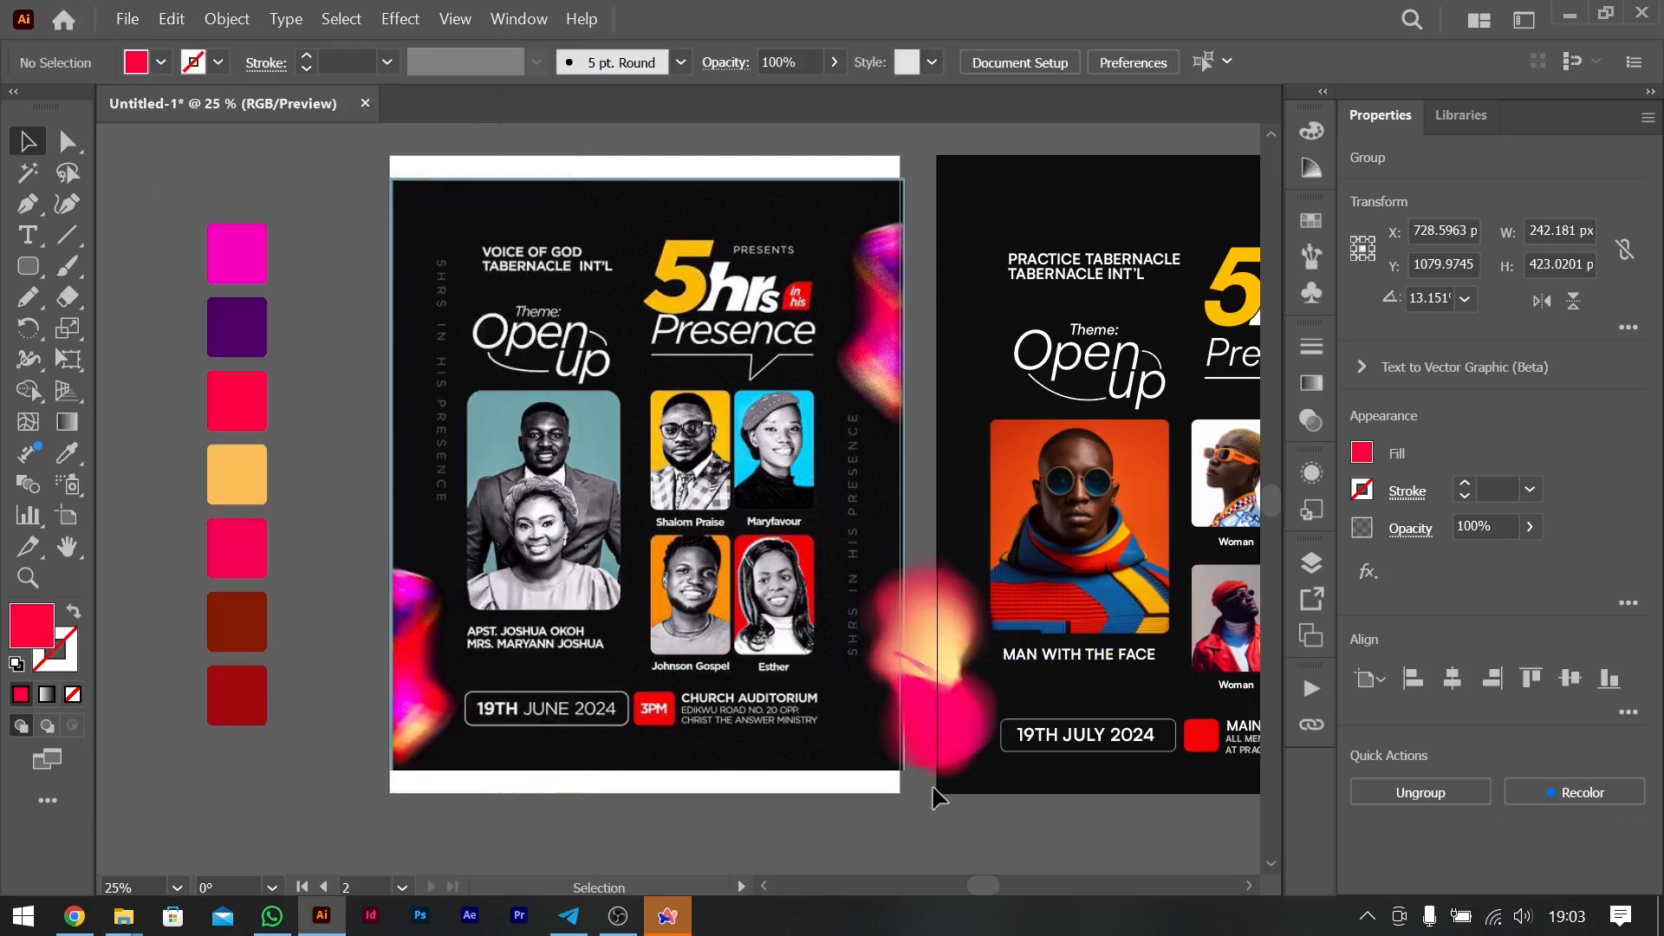
left_click(939, 703)
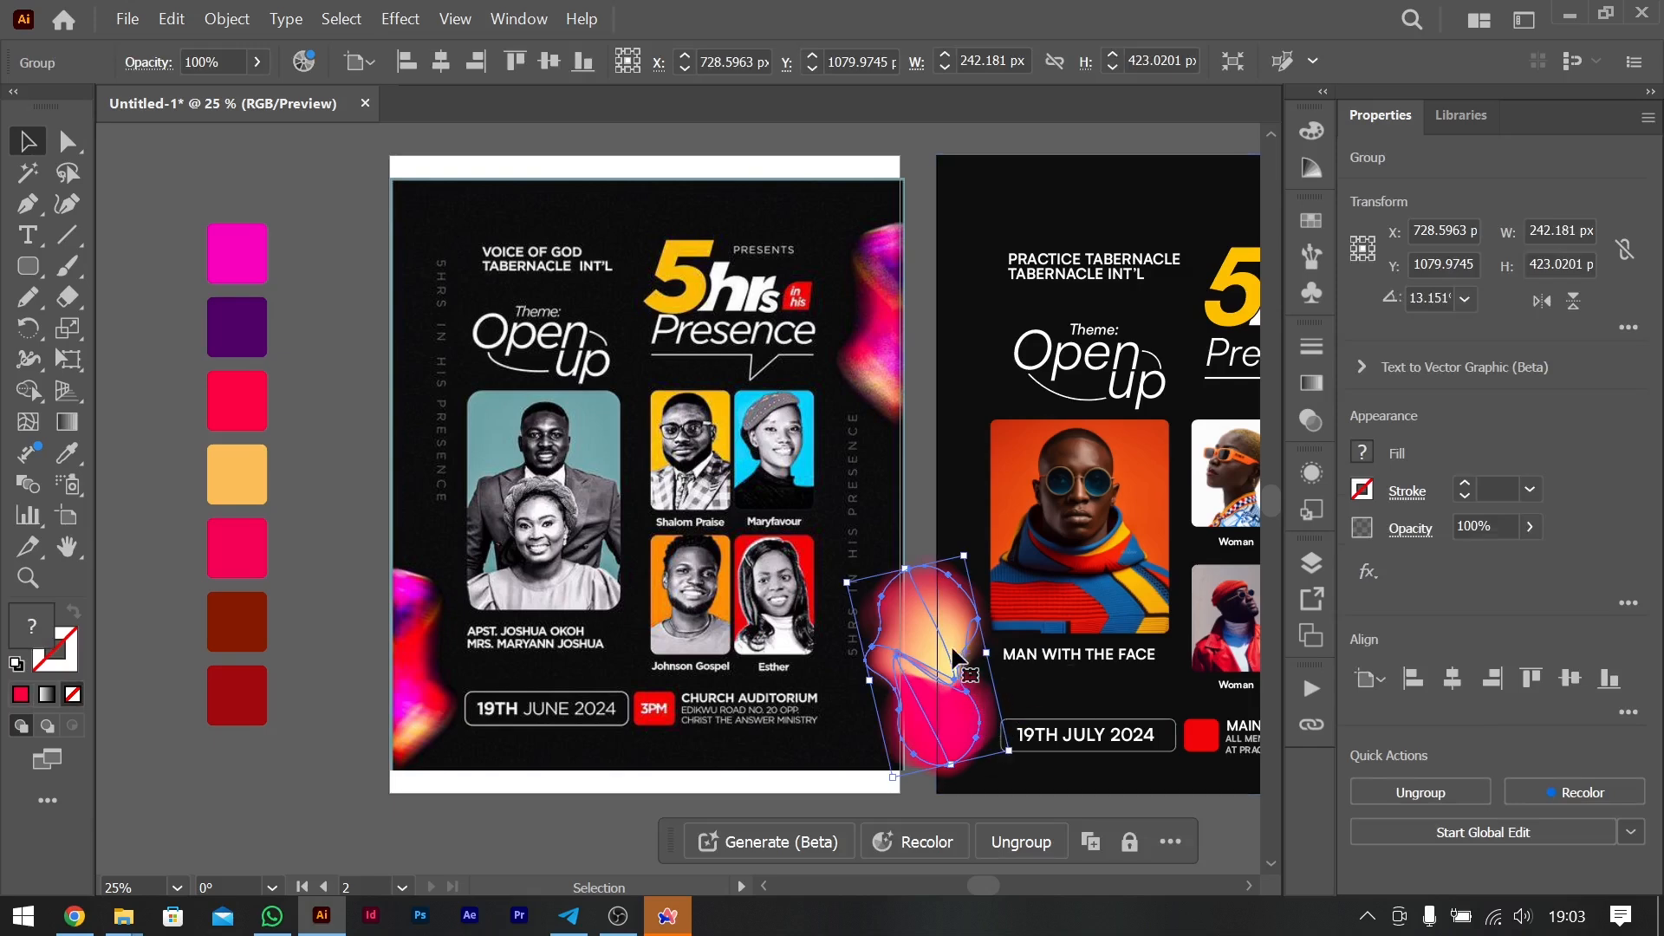
left_click_drag(949, 628, 944, 666)
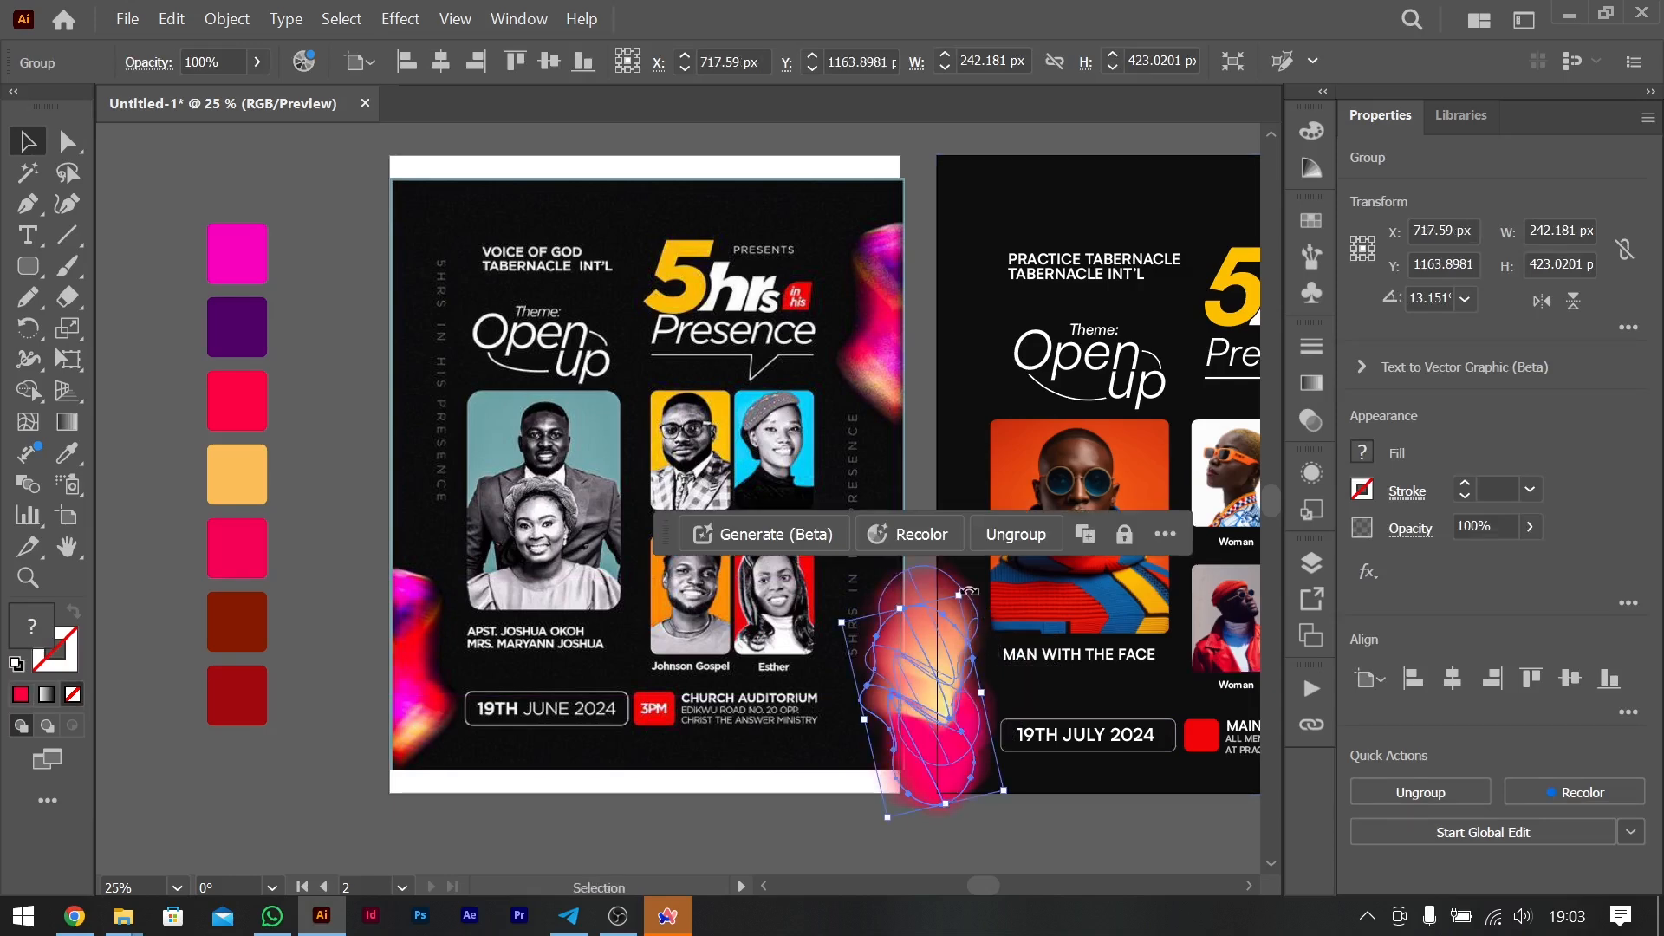
- Rotate the copied blob group to about 224° and shift it to about X 728, Y 1172 px over the lower left edge
left_click_drag(978, 598, 926, 730)
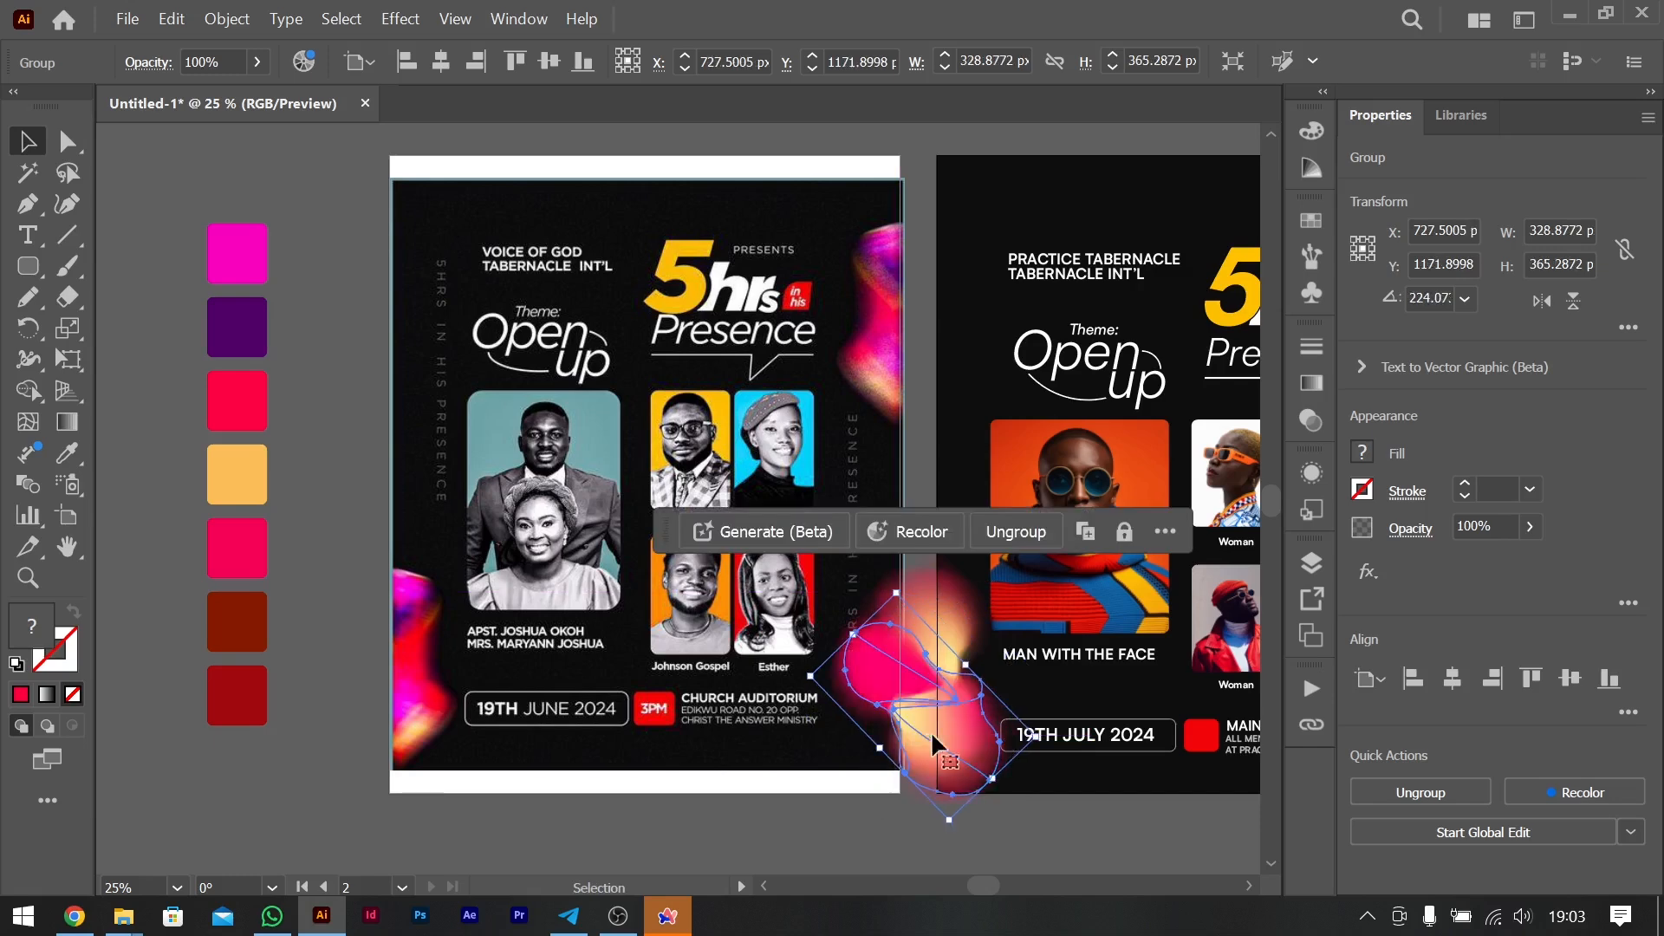
left_click(1037, 804)
scroll(1037, 804, "right", 6)
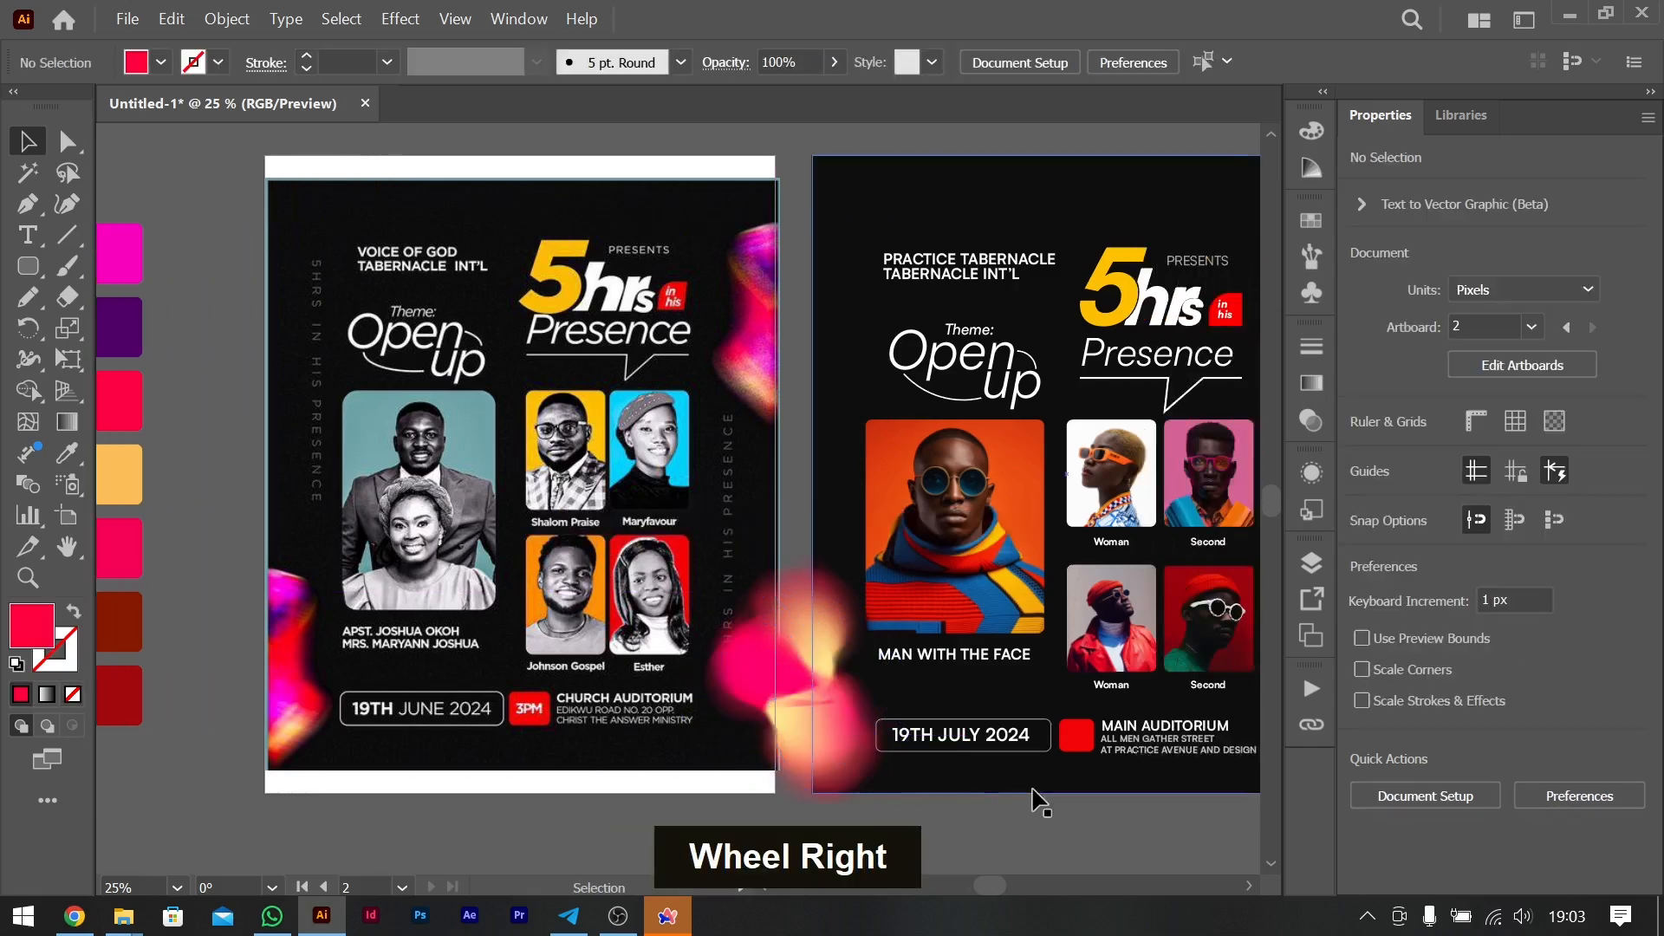
- Duplicate both lower-left blob groups onto the recreated flyer's upper right edge and rotate the copies slightly clockwise, centred at about X 1846, Y 309 px
left_click(473, 692)
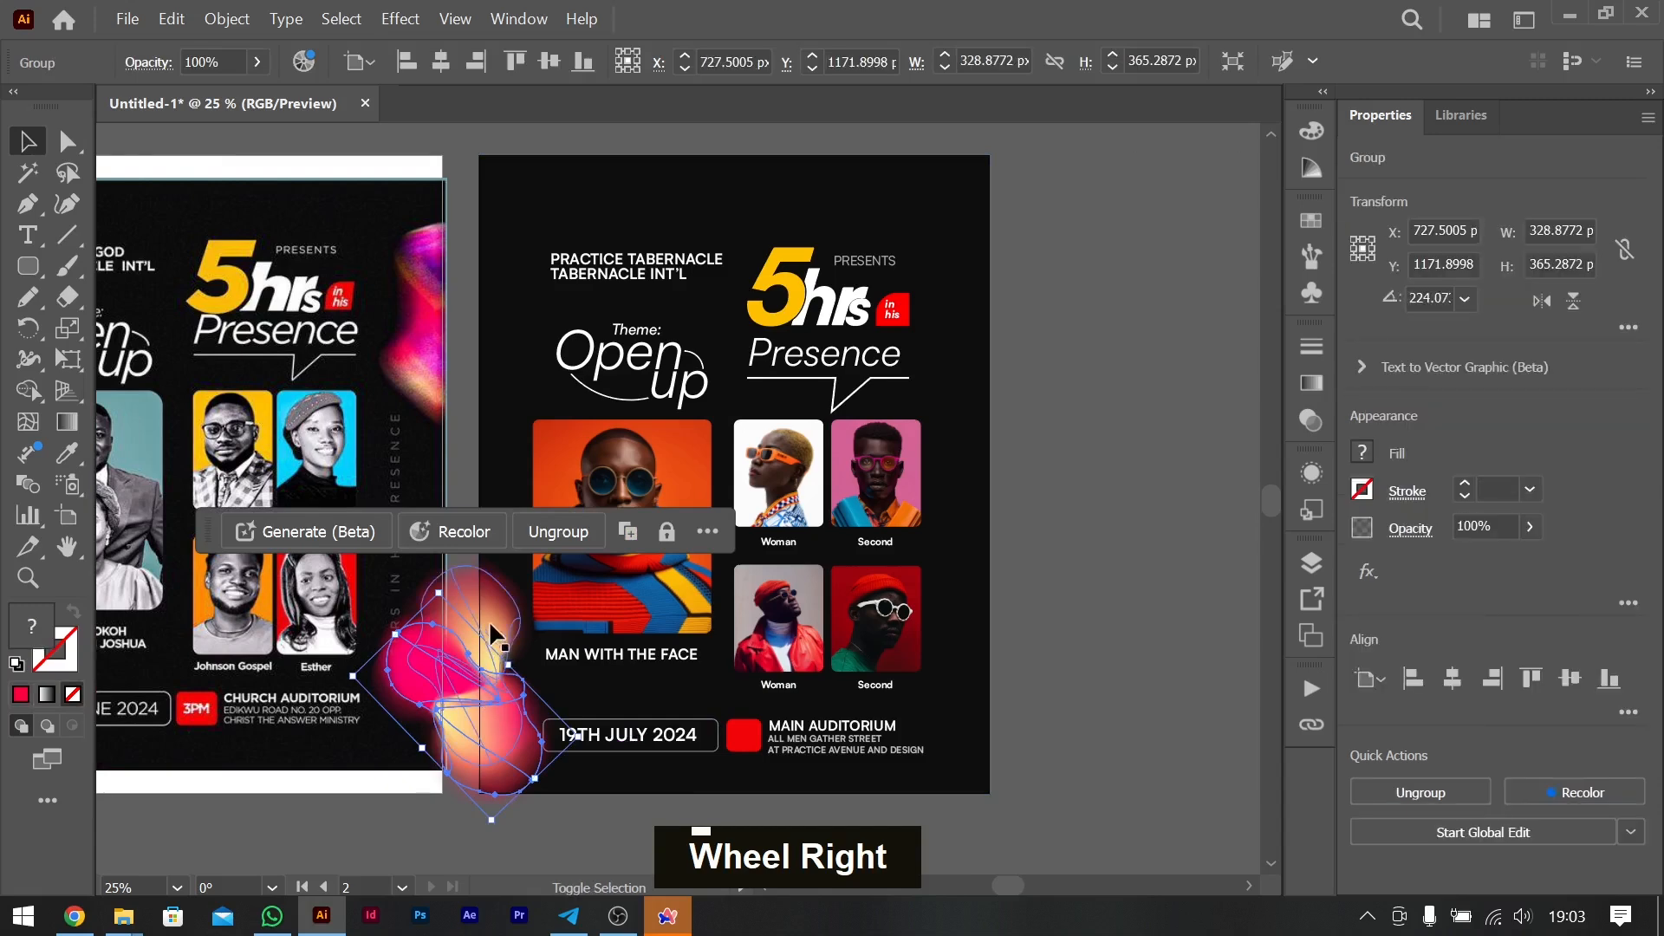
left_click(487, 622, "shift")
left_click_drag(469, 679, 1009, 284)
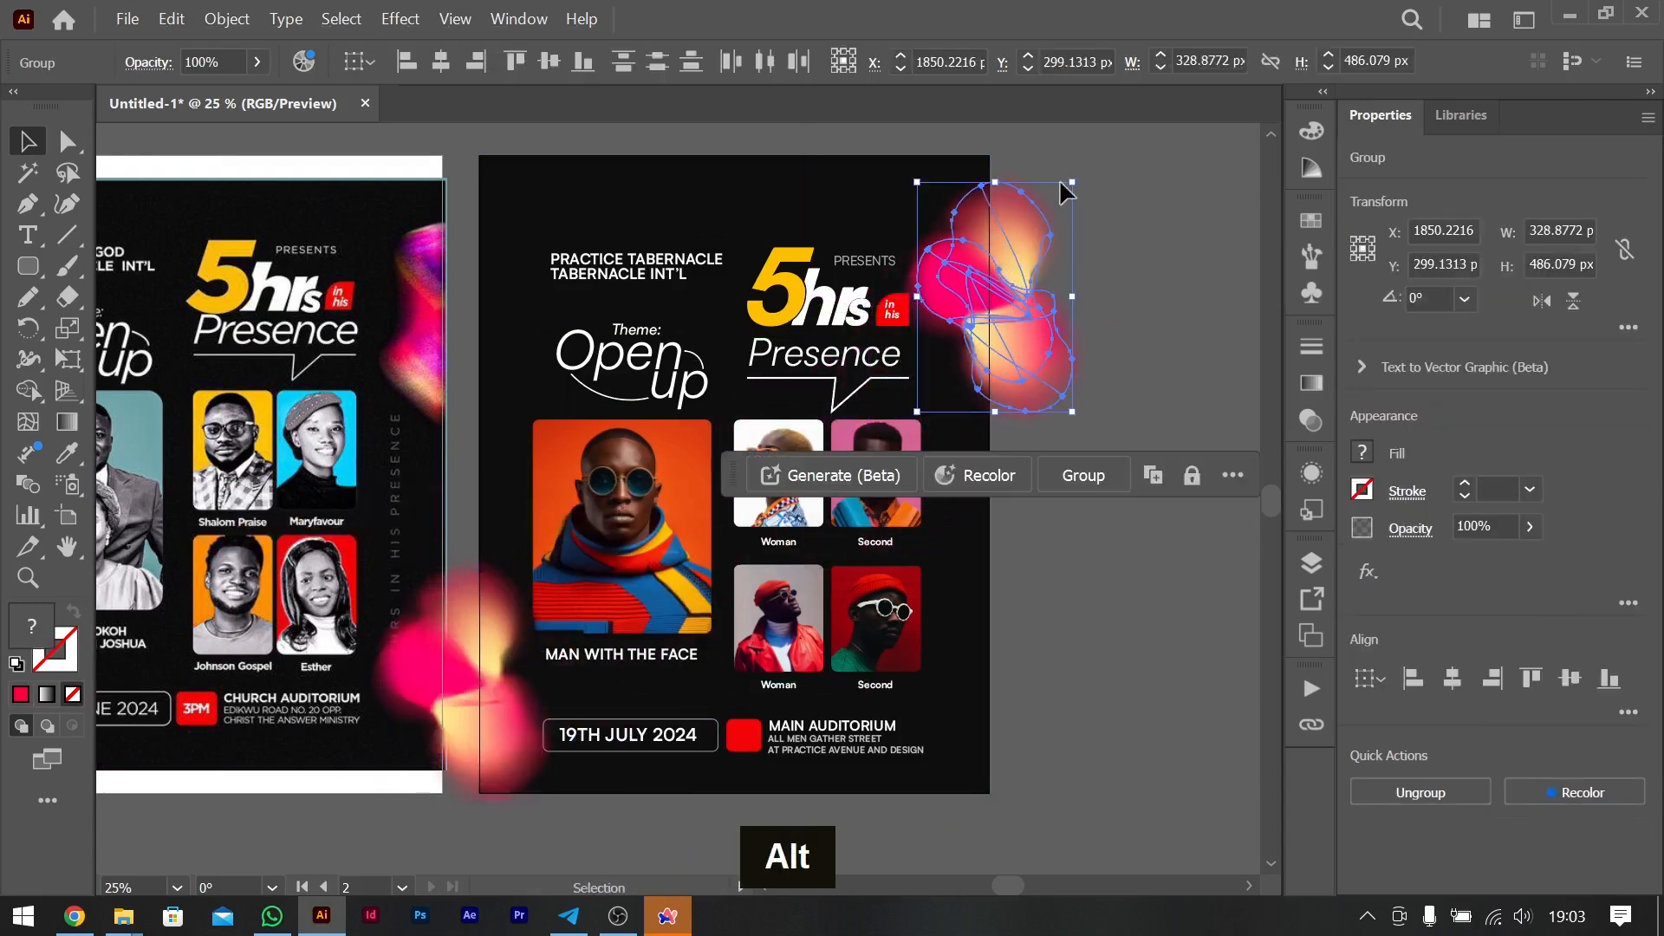
left_click_drag(1083, 174, 1105, 201)
left_click_drag(1026, 253, 1033, 237)
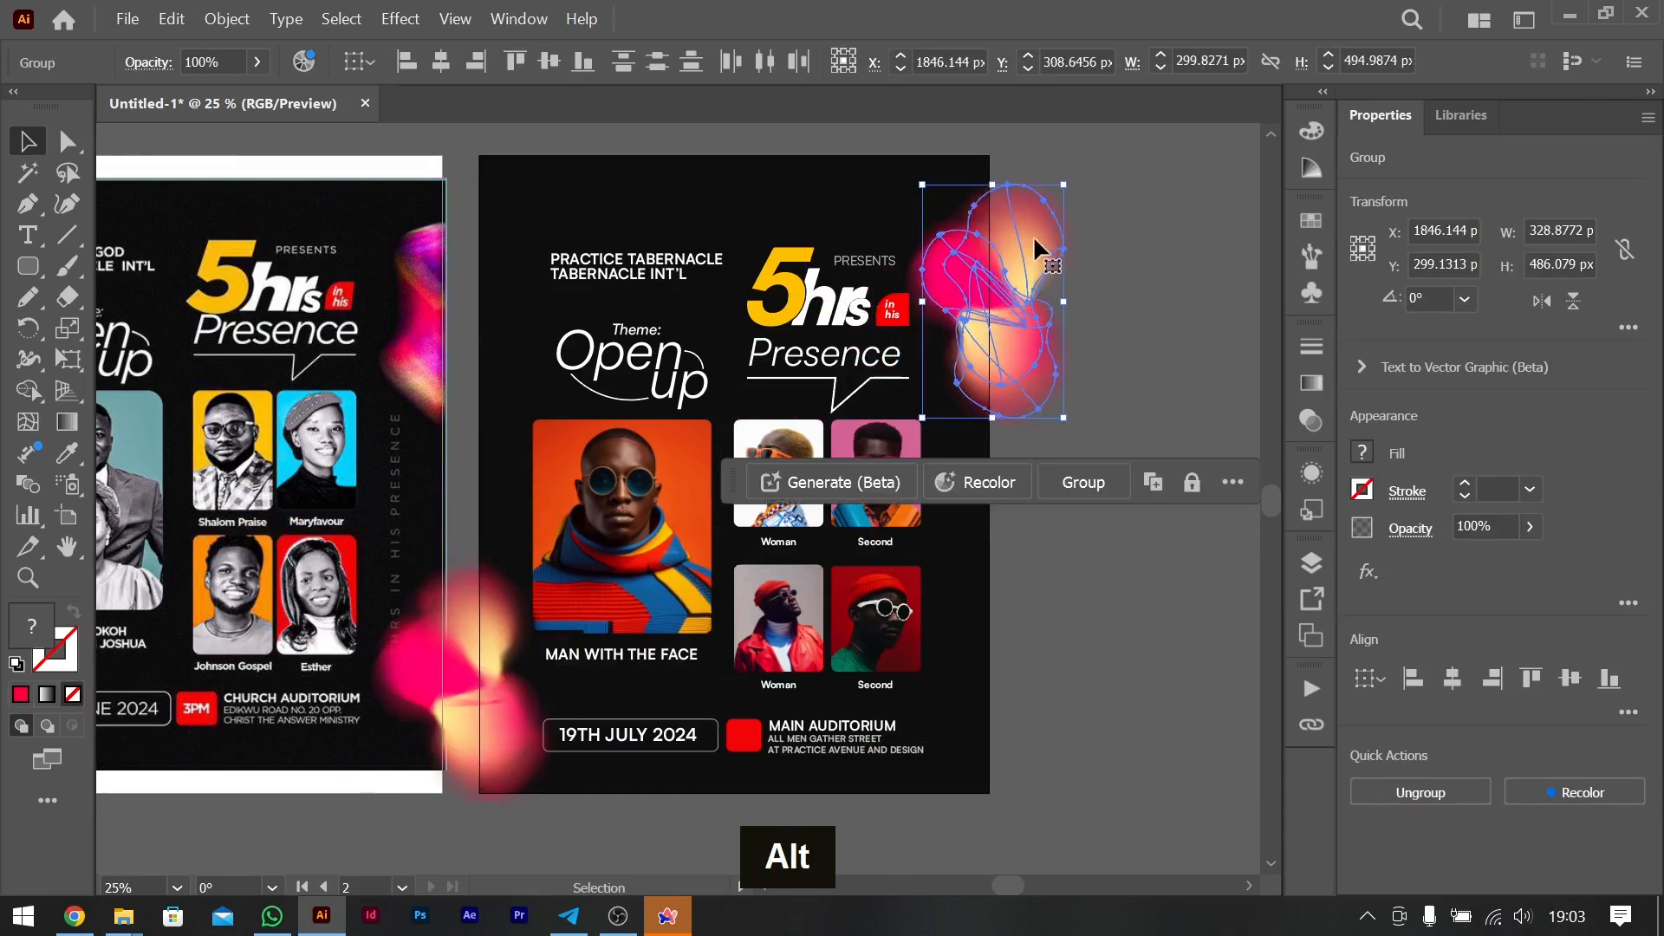
left_click(1130, 387)
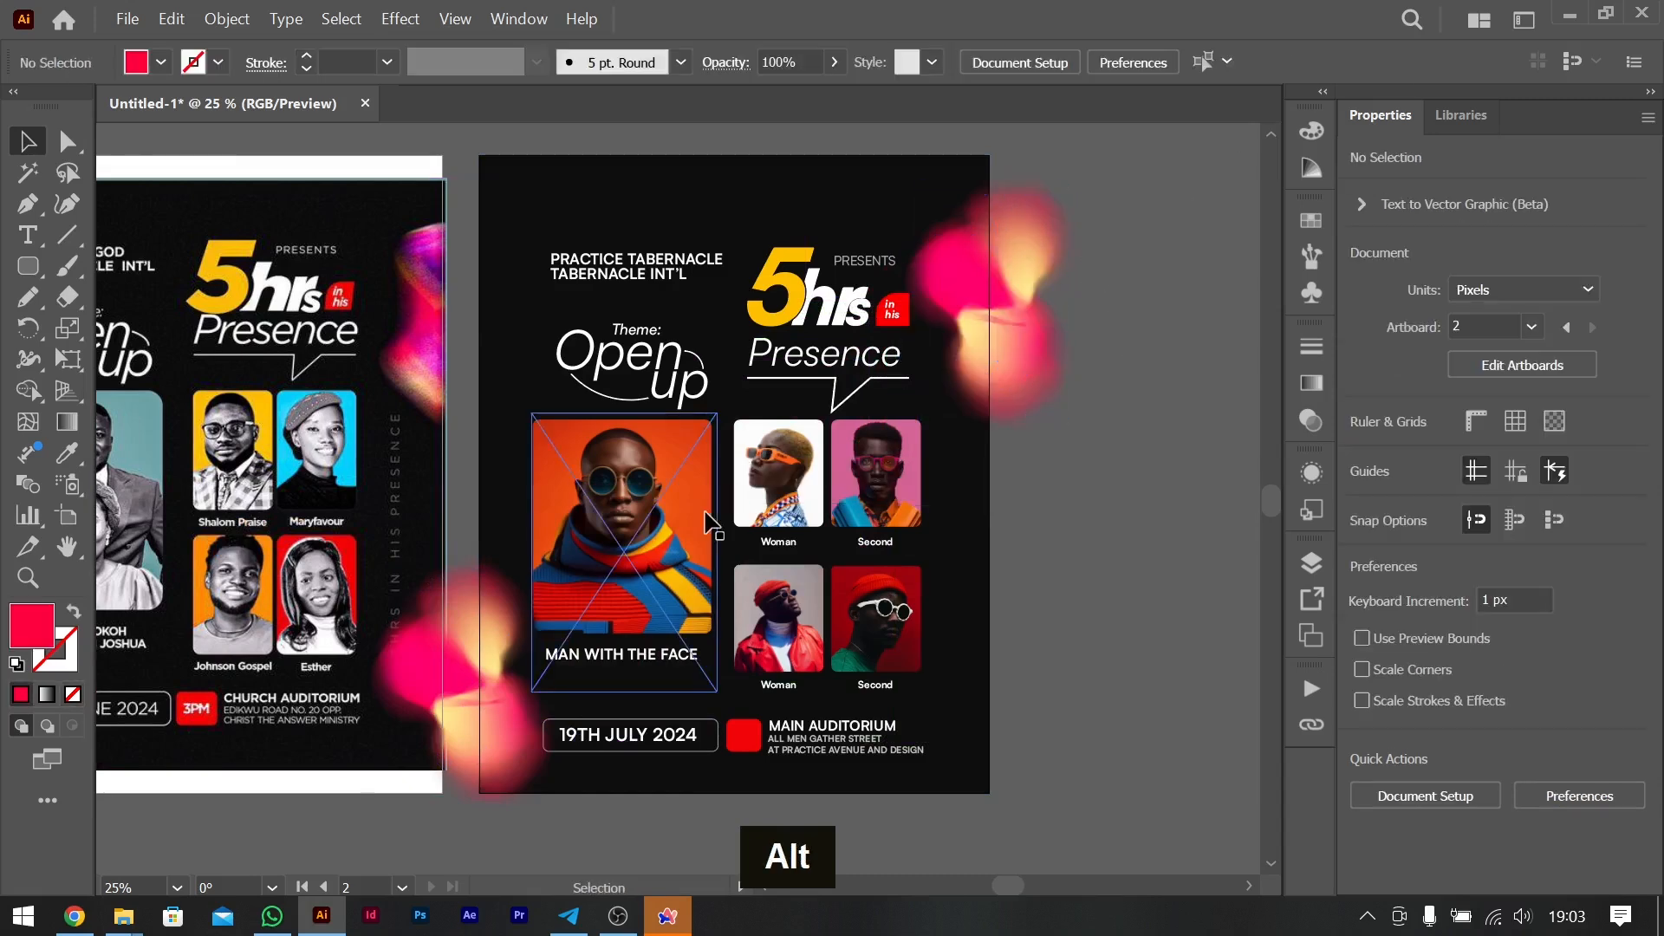
- Select both blob groups at the recreated flyer's lower left edge and move them slightly right to about X 738, Y 1113 px
scroll(705, 520, "left", 5)
scroll(704, 520, "right", 3)
scroll(704, 520, "right", 2)
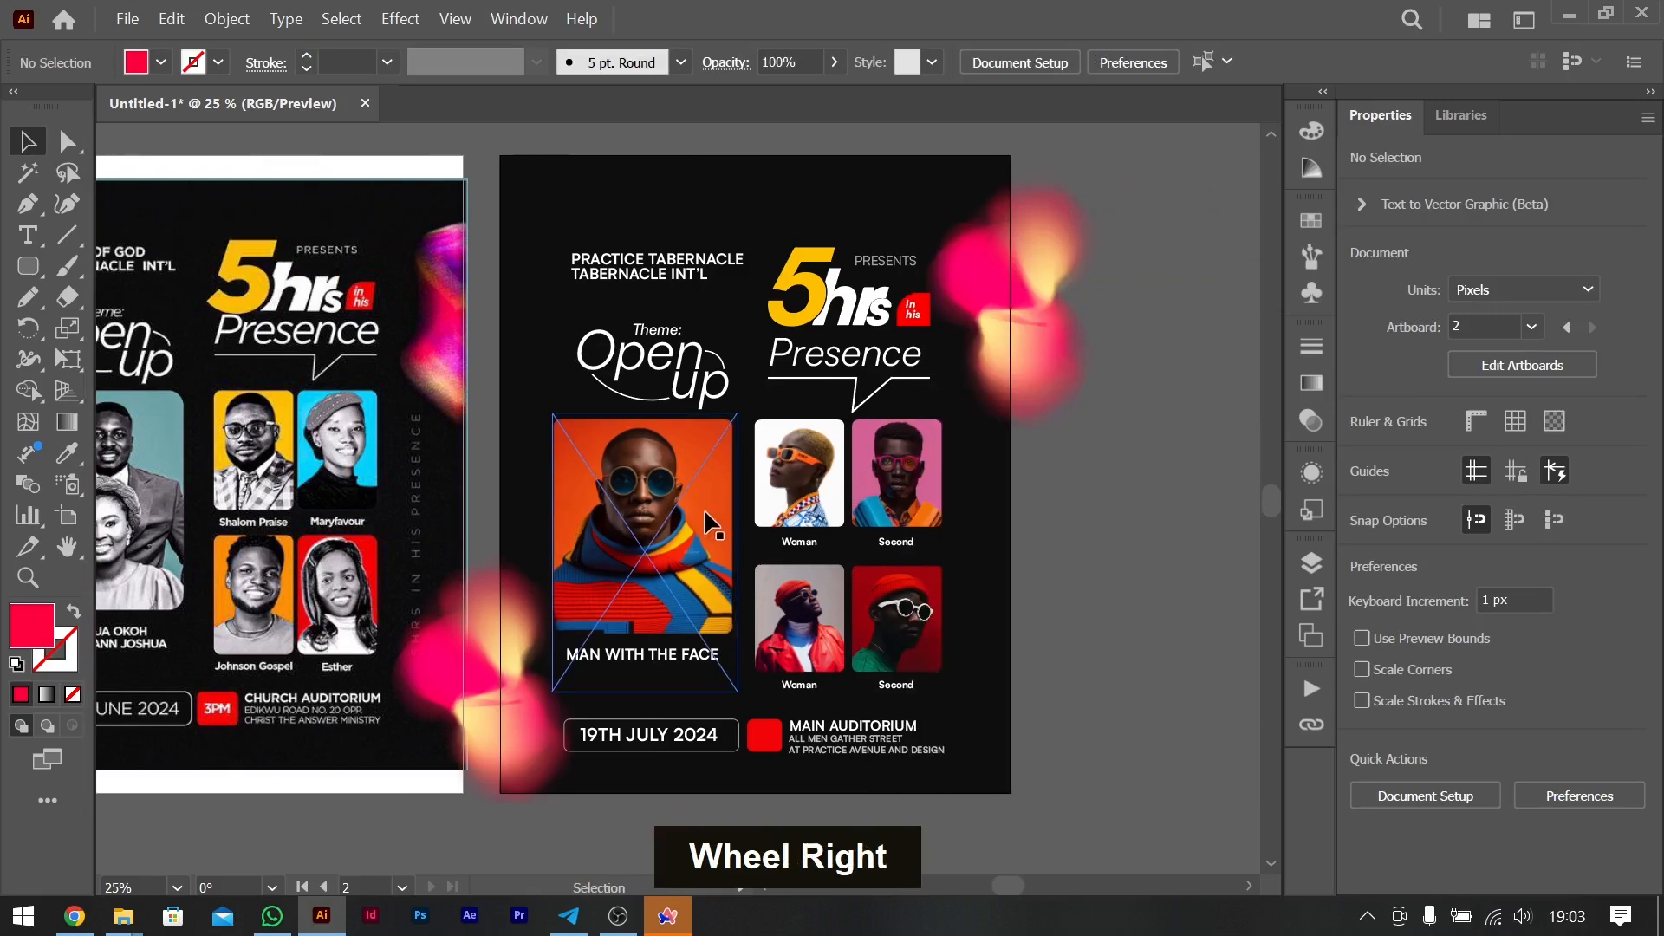
scroll(705, 520, "left", 3)
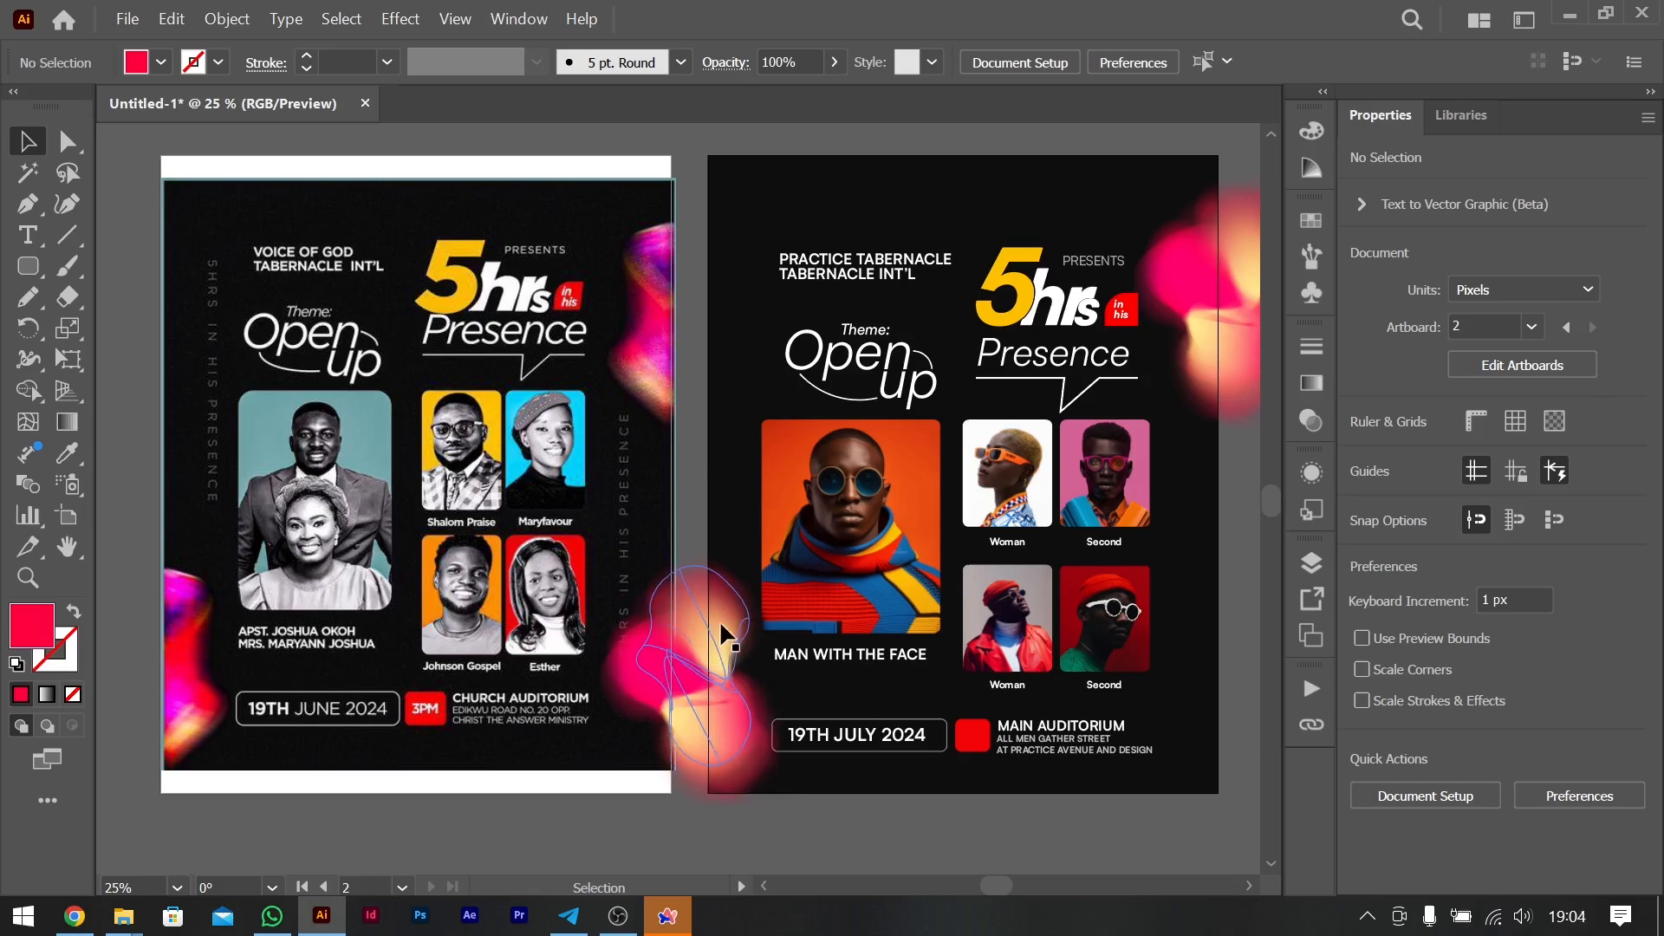
scroll(719, 620, "left", 4)
scroll(719, 621, "right", 3)
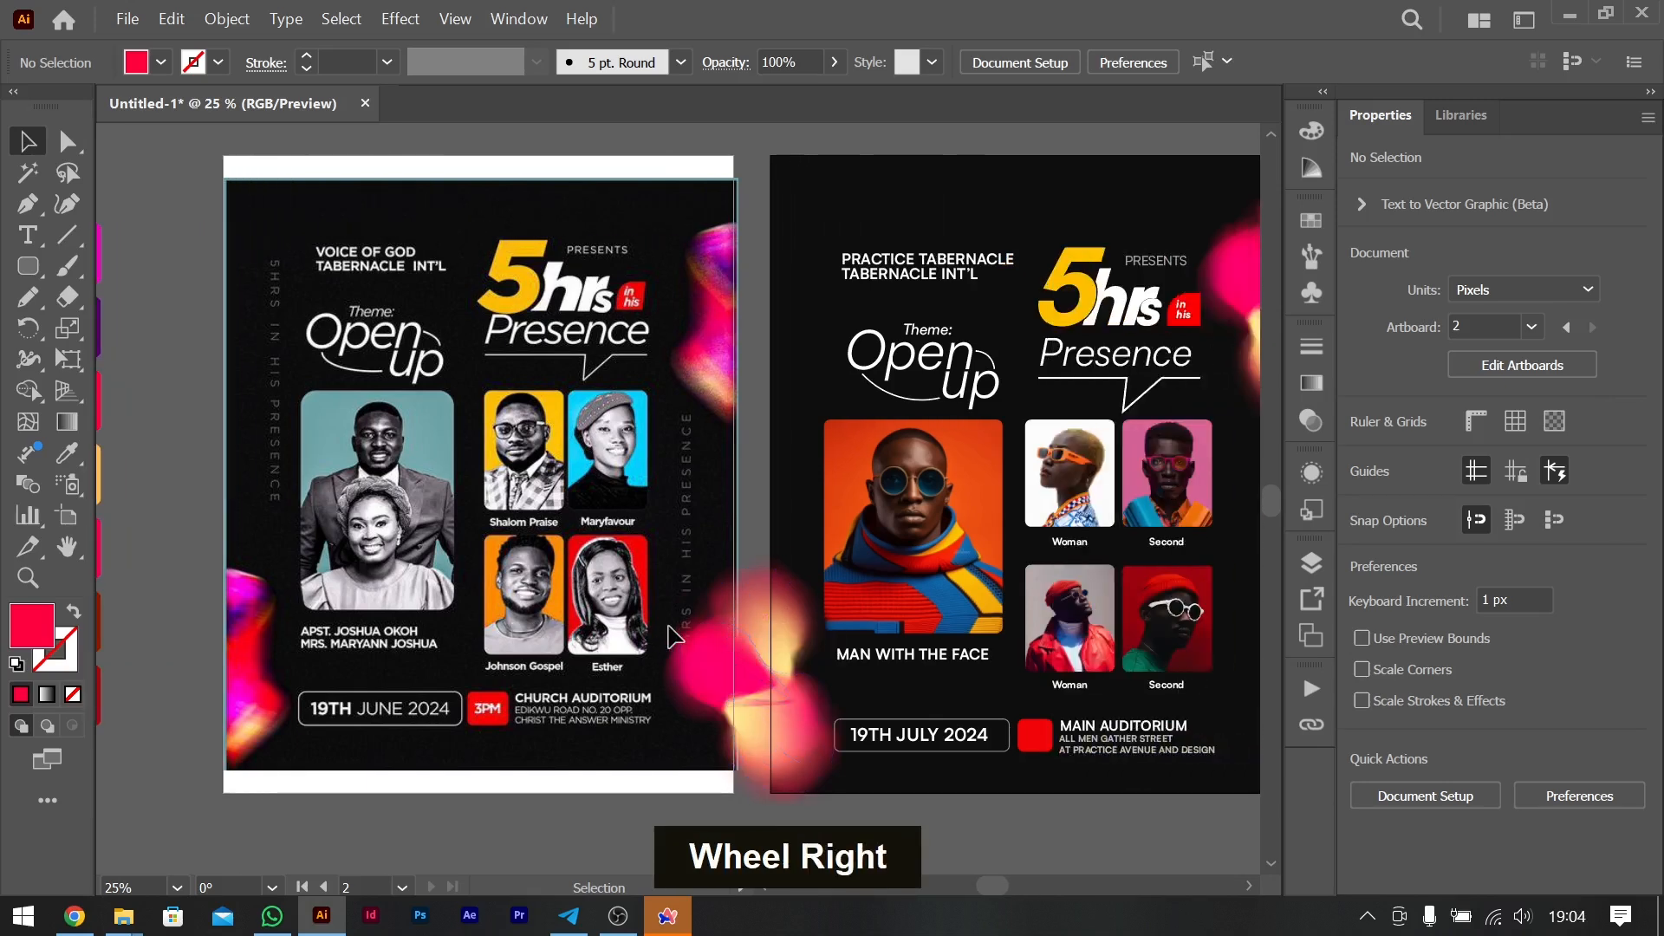
left_click(756, 617)
left_click(782, 609, "shift")
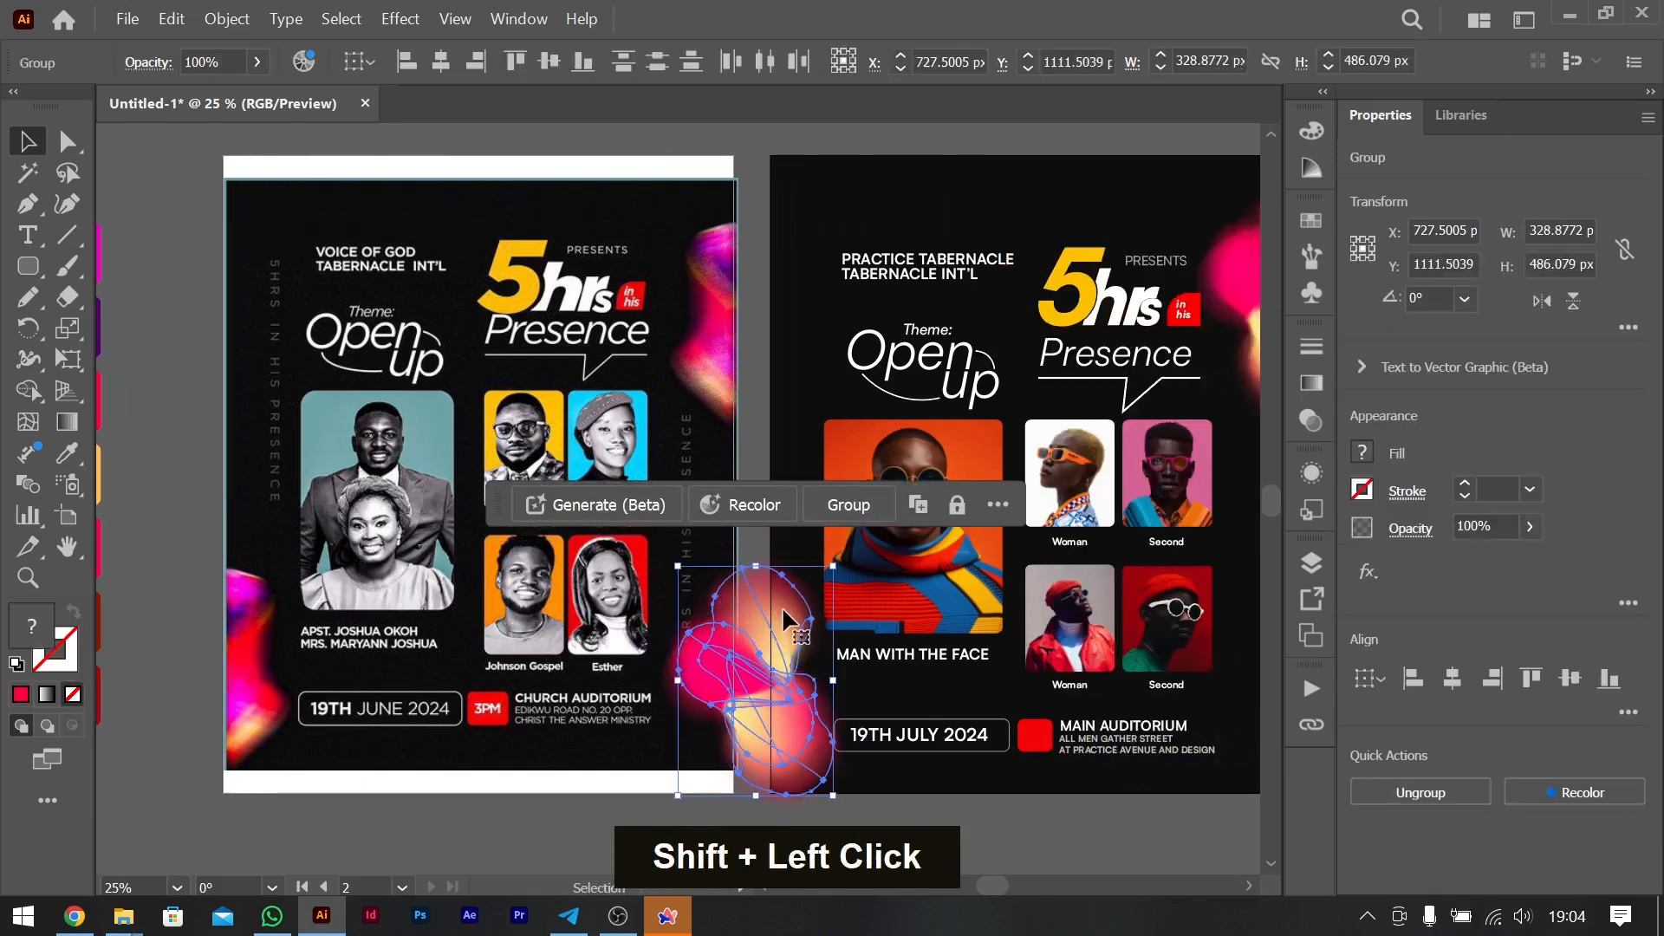
left_click_drag(783, 609, 789, 609)
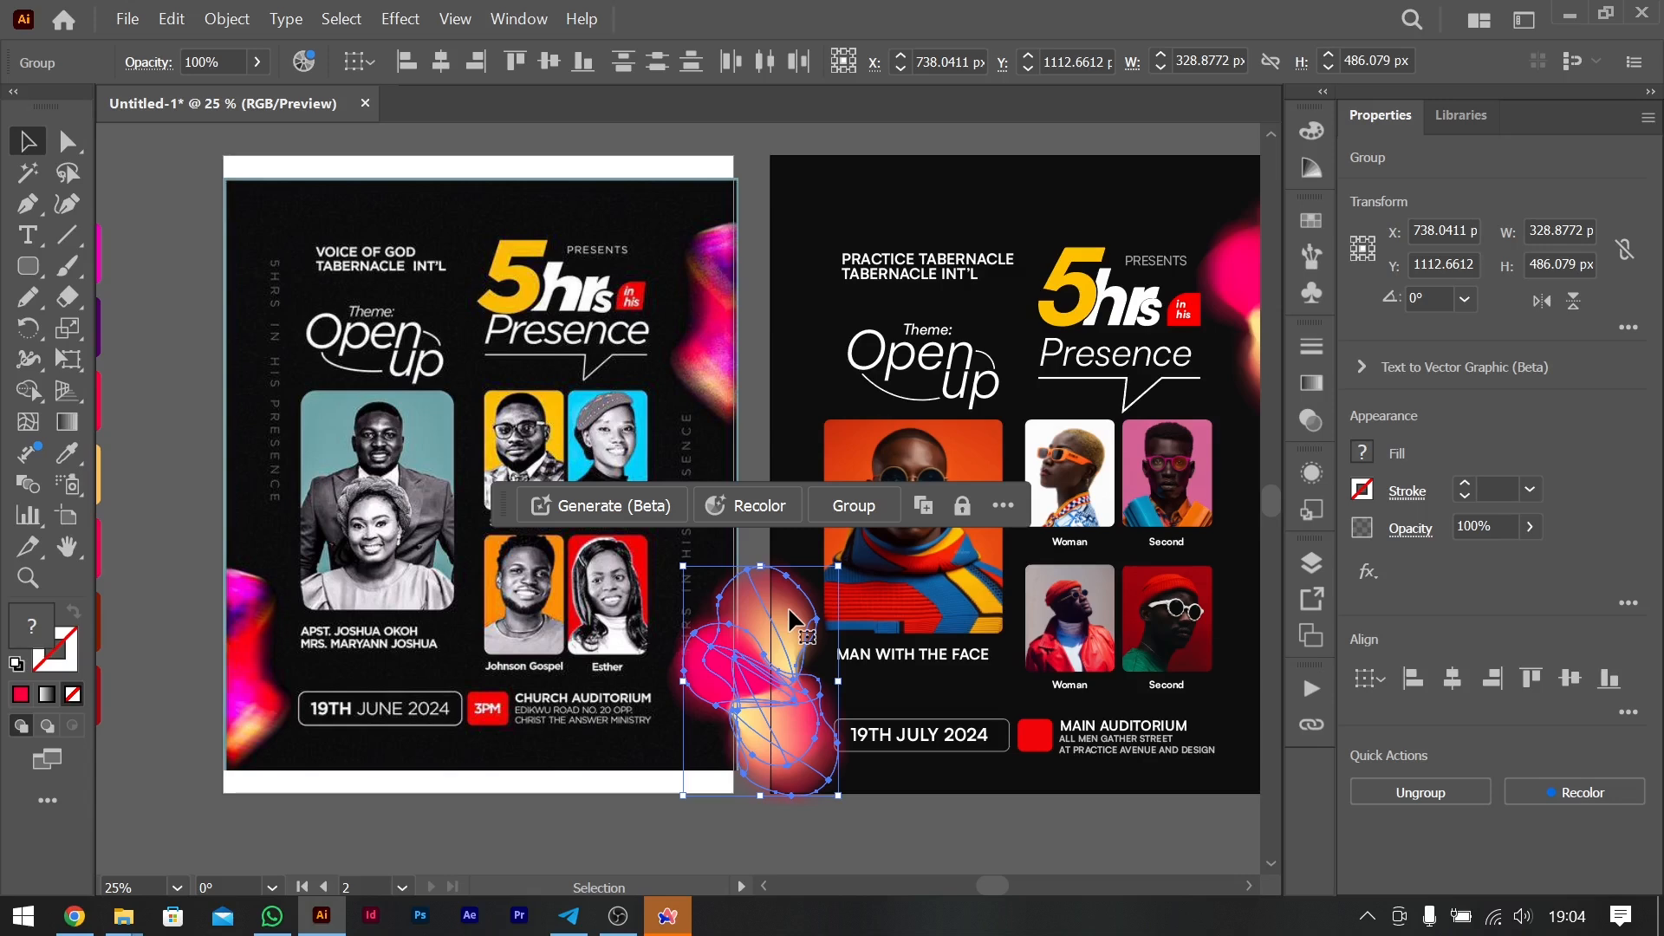
- Duplicate the MAIN AUDITORIUM heading towards the red box, bring the copy to the front and change its text to 5PM
scroll(986, 357, "left", 3)
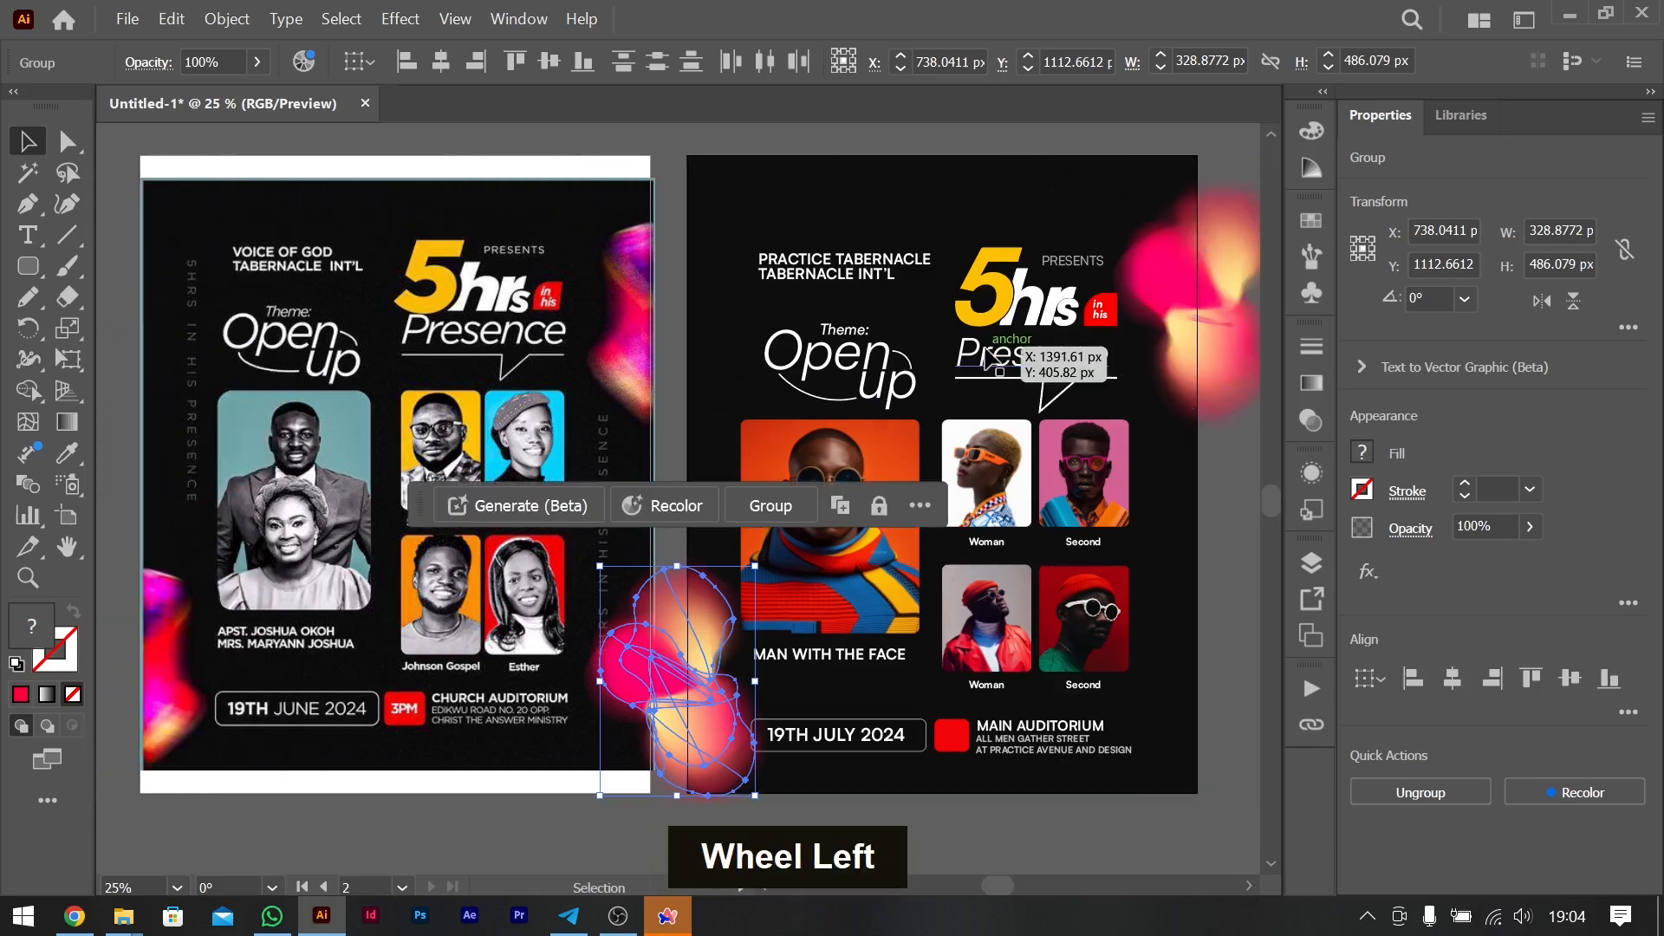
left_click(1108, 825)
left_click_drag(1059, 725, 1018, 735)
key("ctrl+shift+bracketright")
double_click(956, 741)
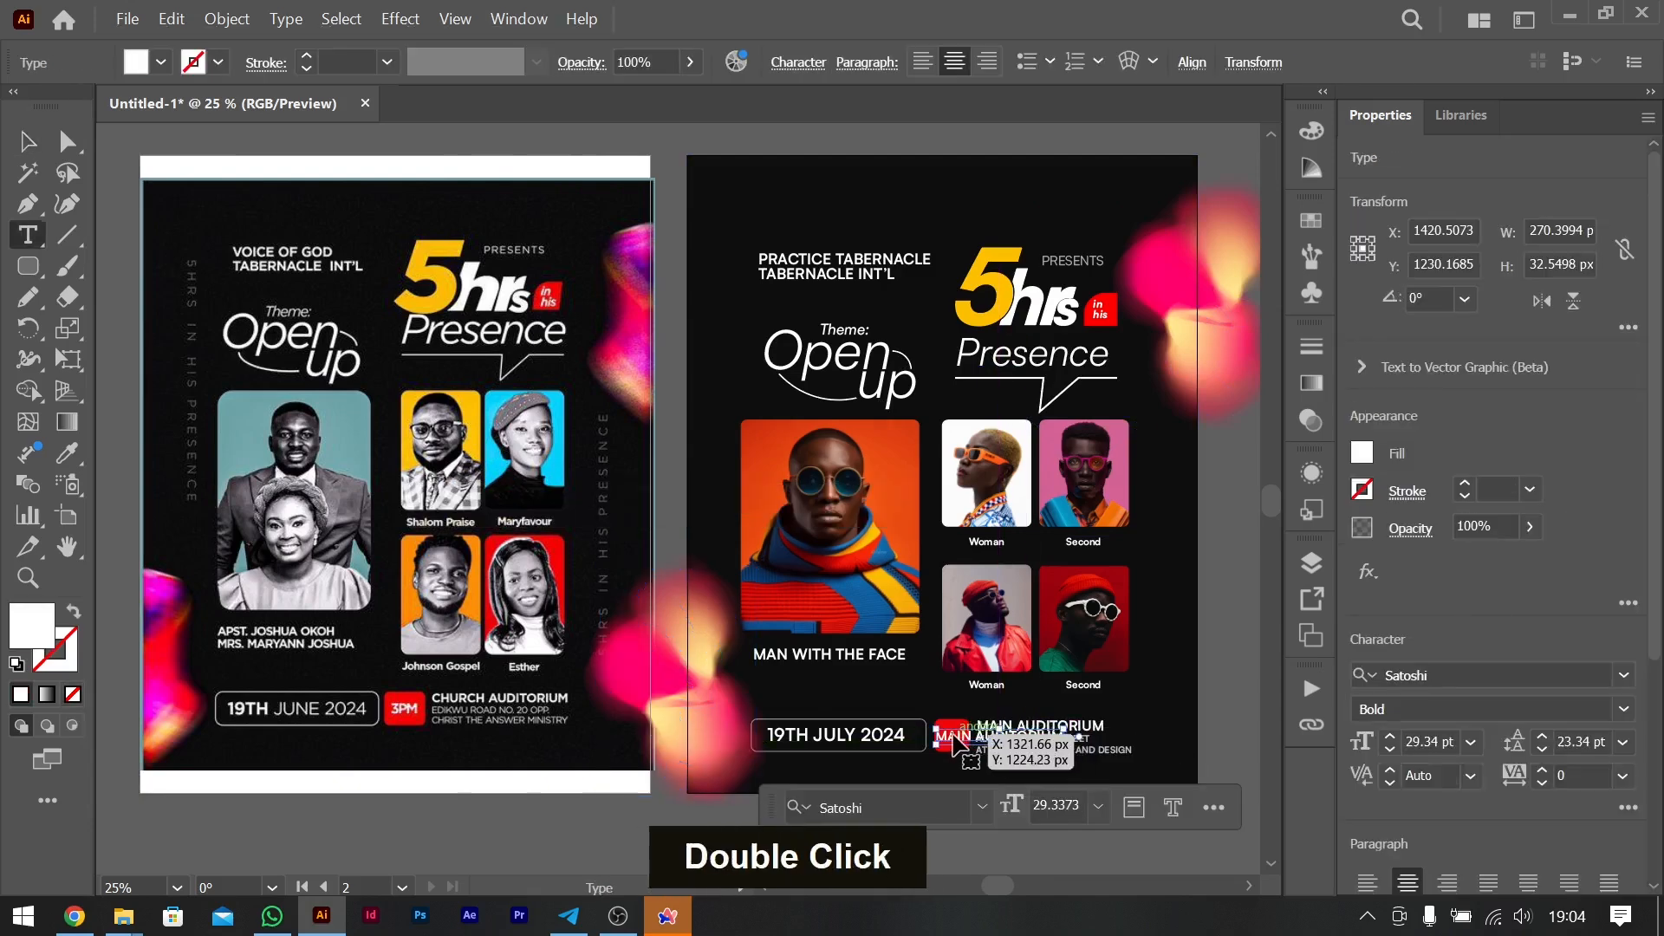
key("ctrl+a")
type("5PM")
key("Caps_Lock")
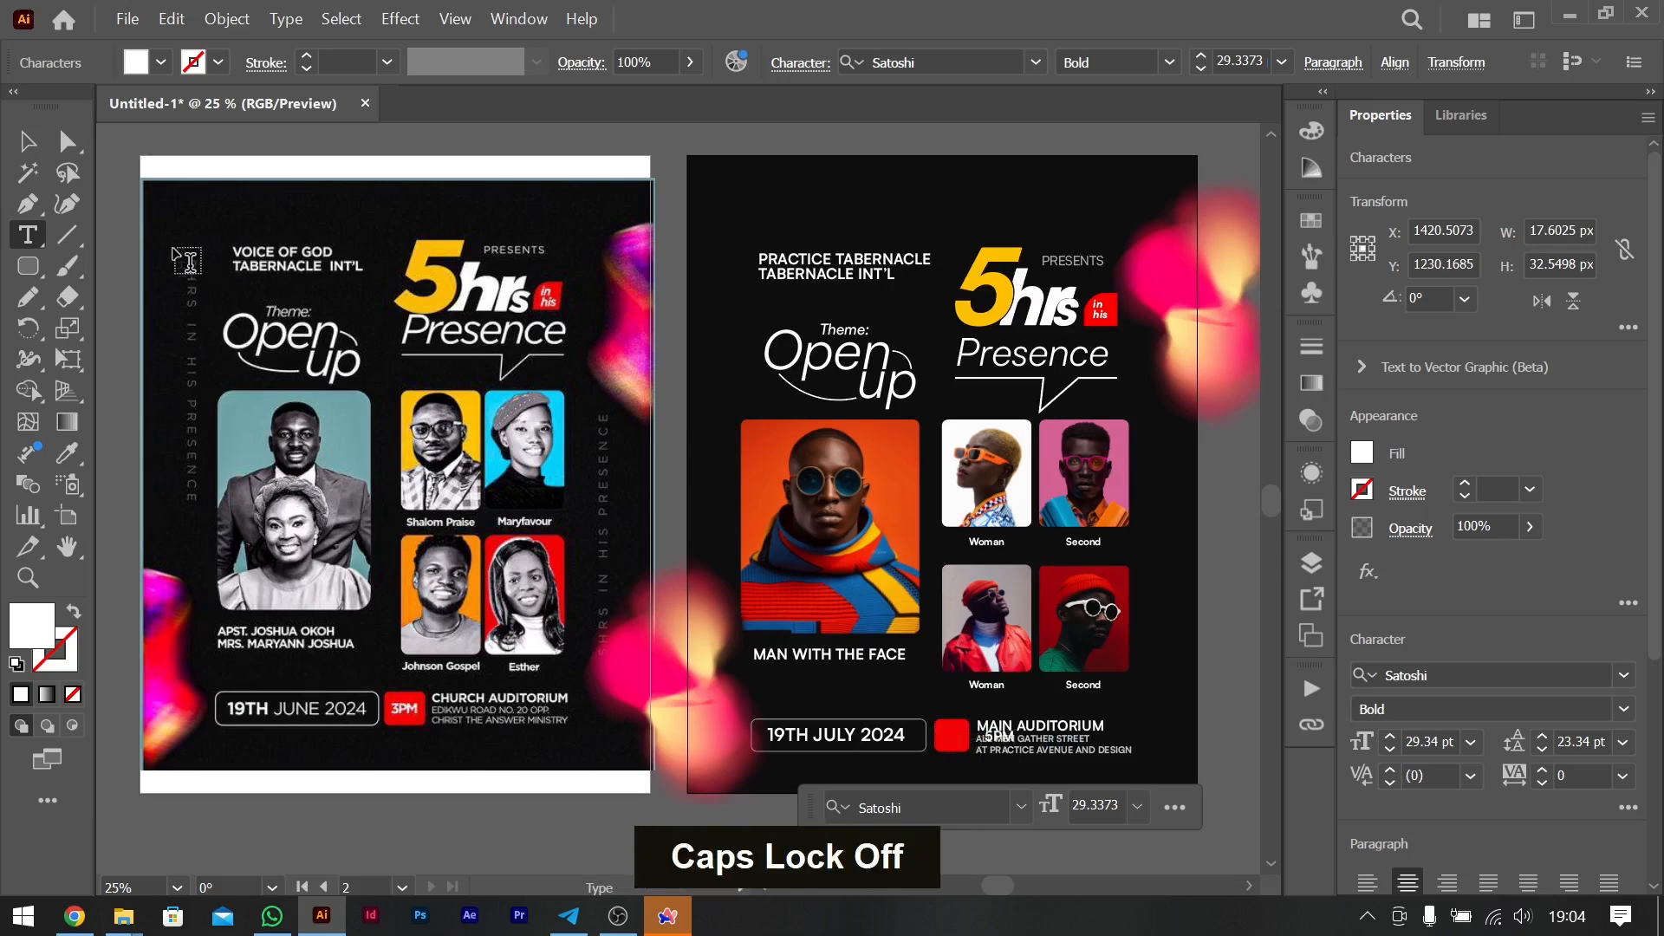
- Move the 5PM text into the centre of the red box beside the date, at about X 1319, Y 1227 px
left_click(26, 141)
left_click_drag(1004, 738, 1001, 736)
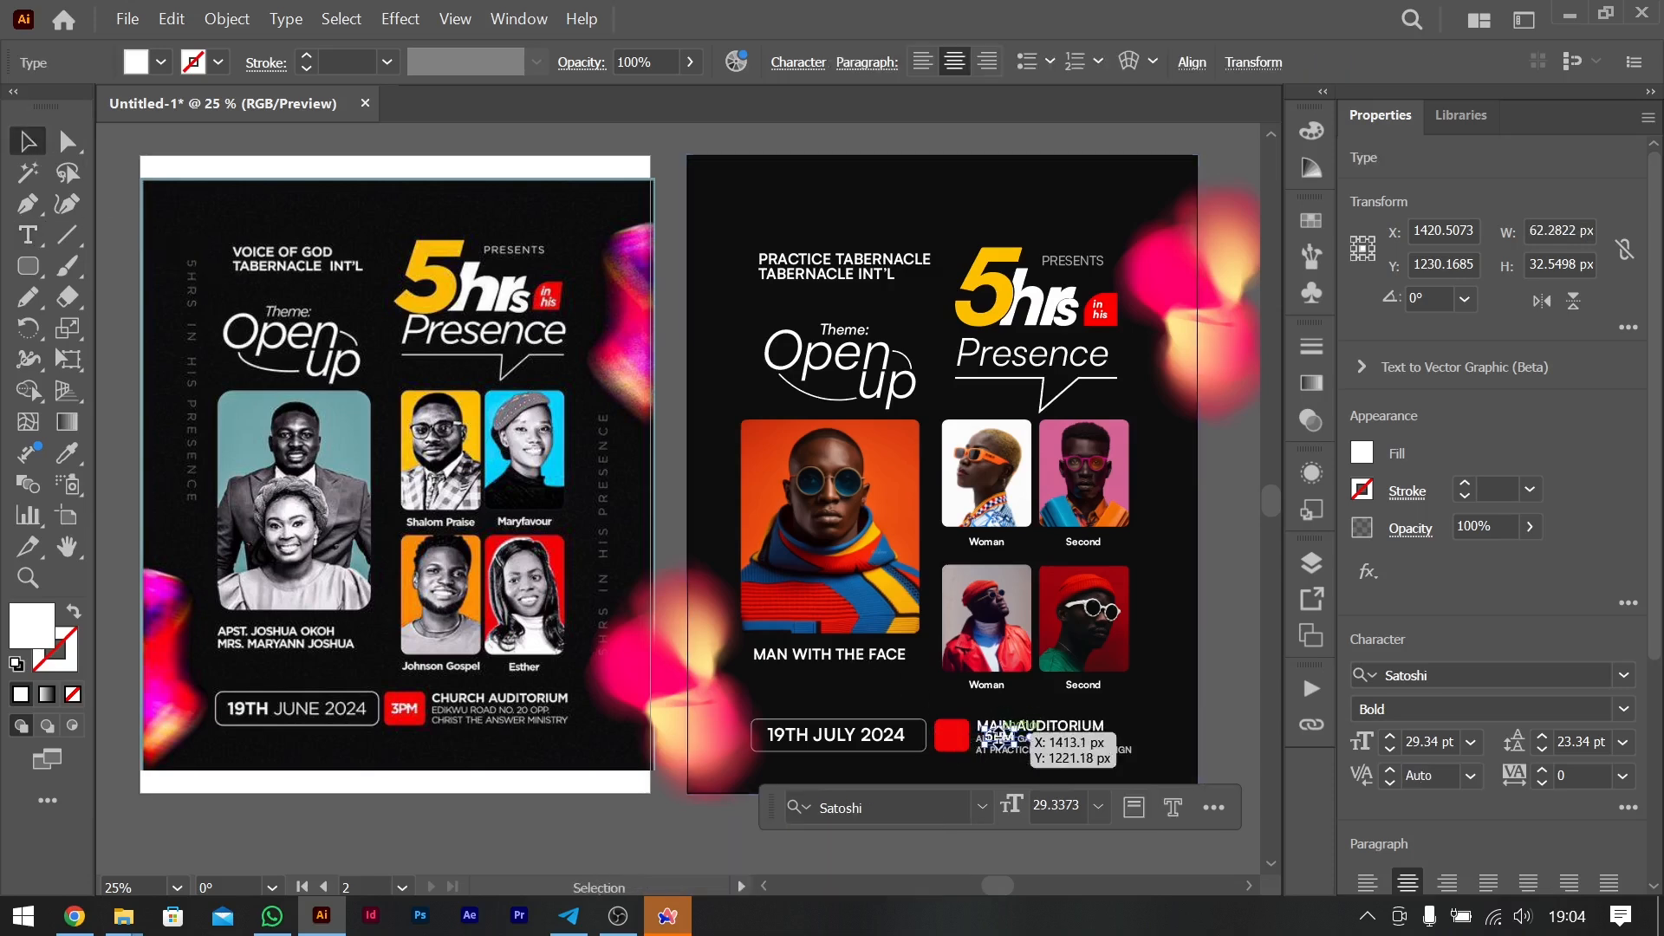
key("ctrl+equal")
key("ctrl+equal")
key("ctrl+equal")
left_click_drag(710, 507, 569, 492)
key("Down")
key("ctrl+0")
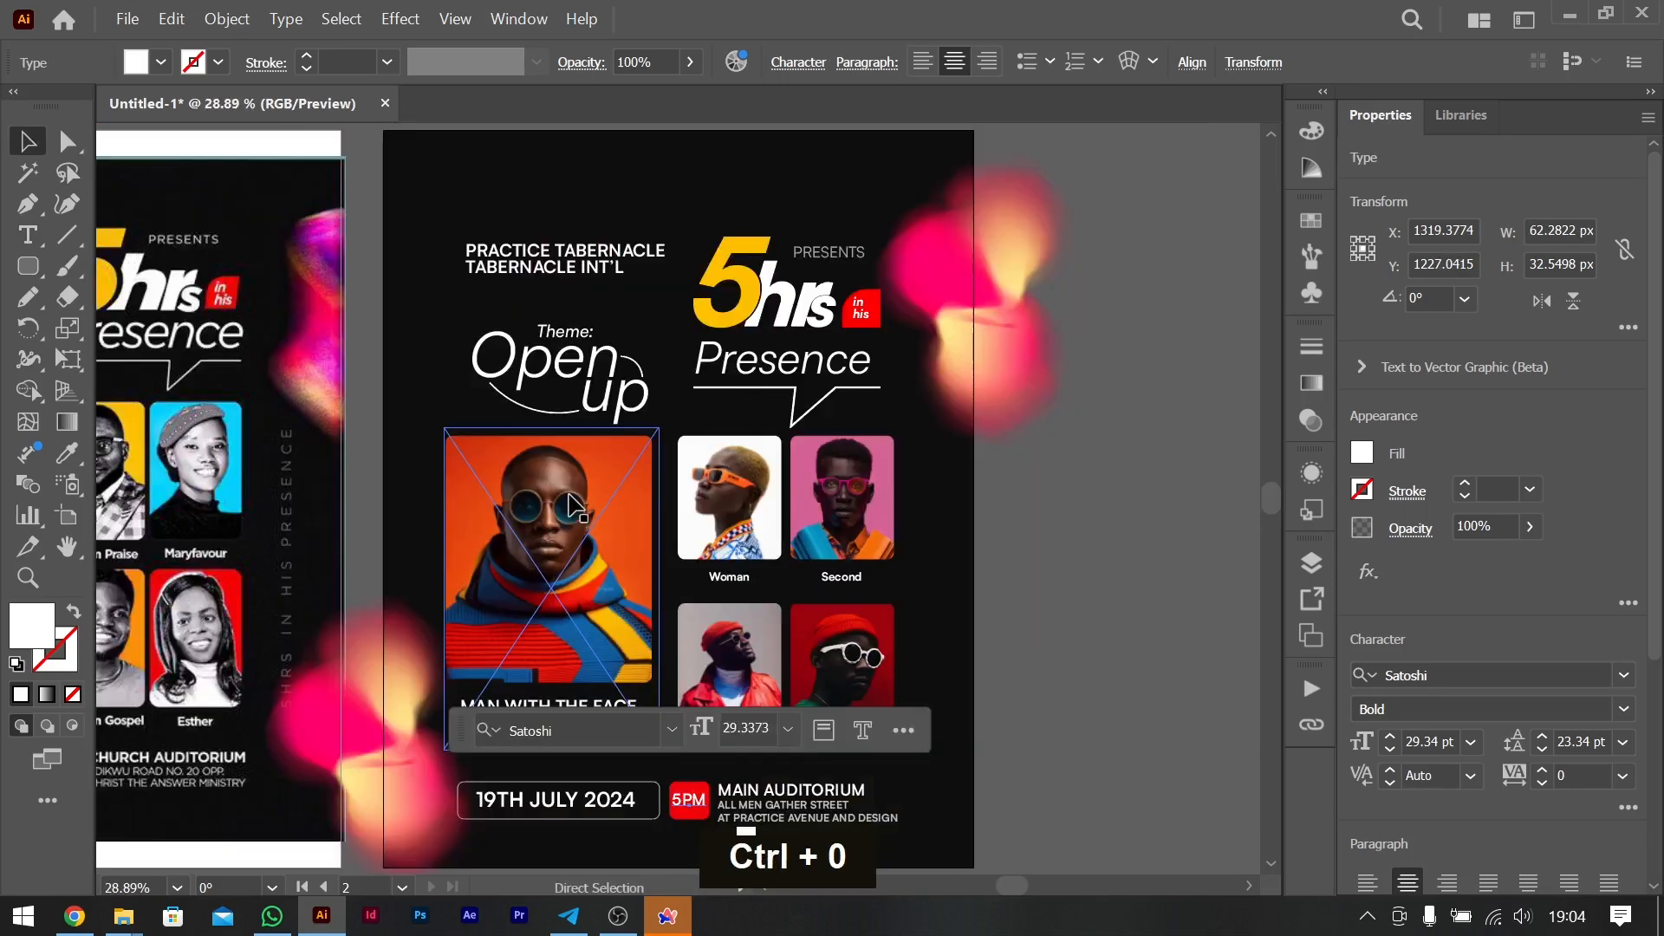
left_click(1091, 508)
scroll(1094, 516, "left", 5)
scroll(1094, 516, "right", 2)
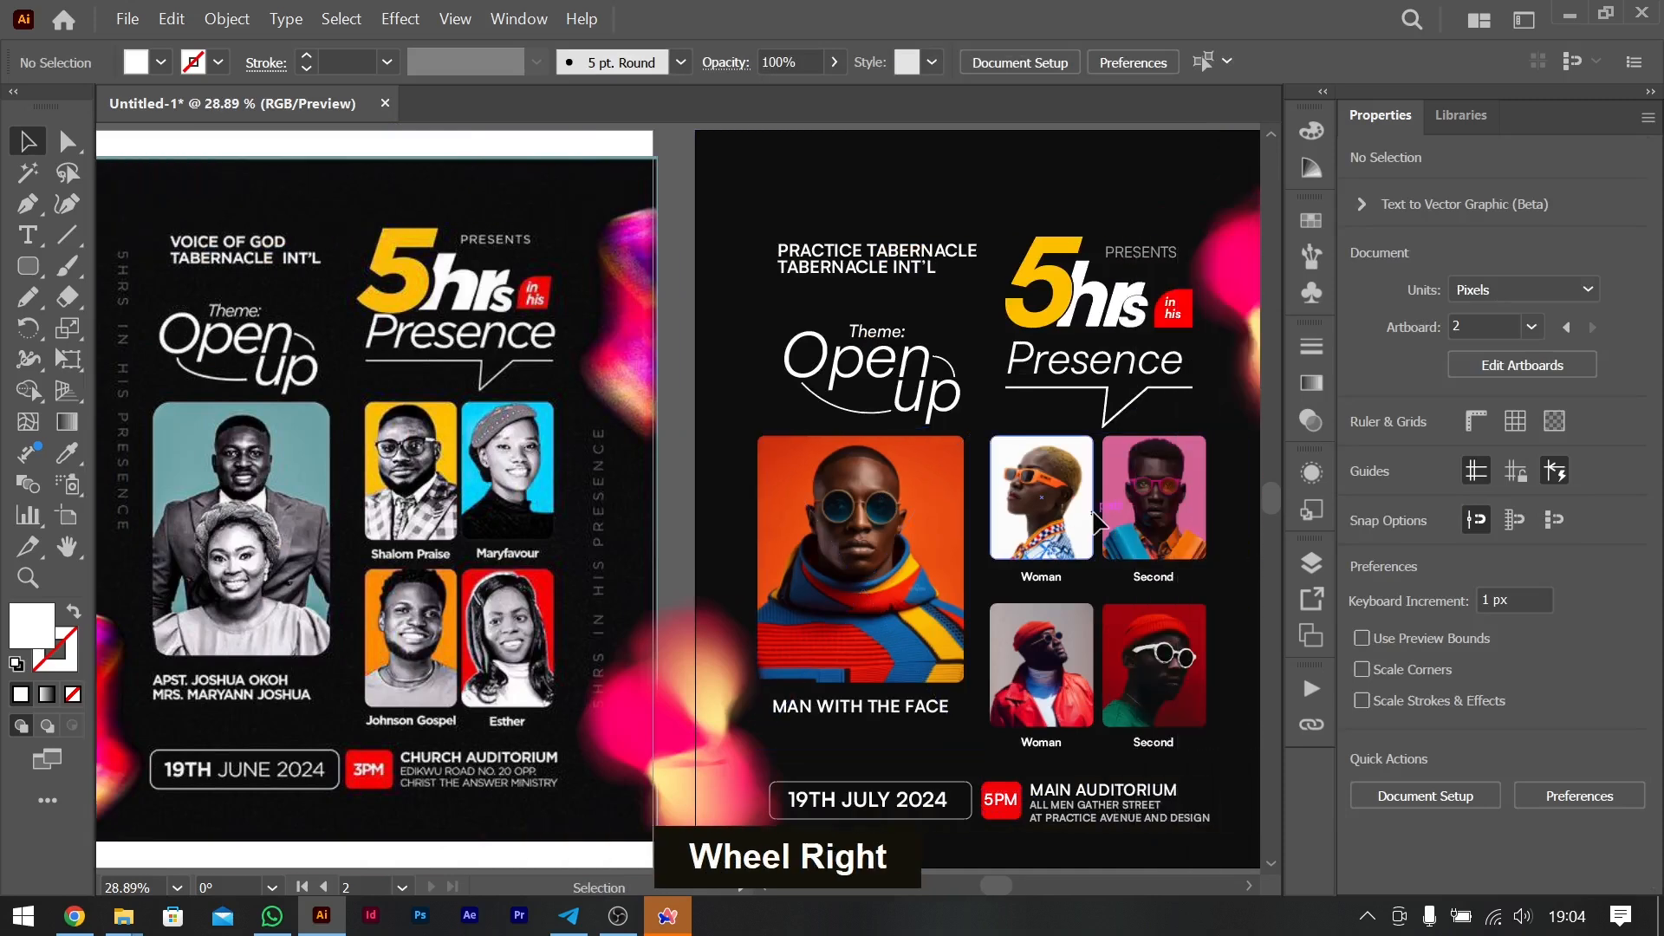